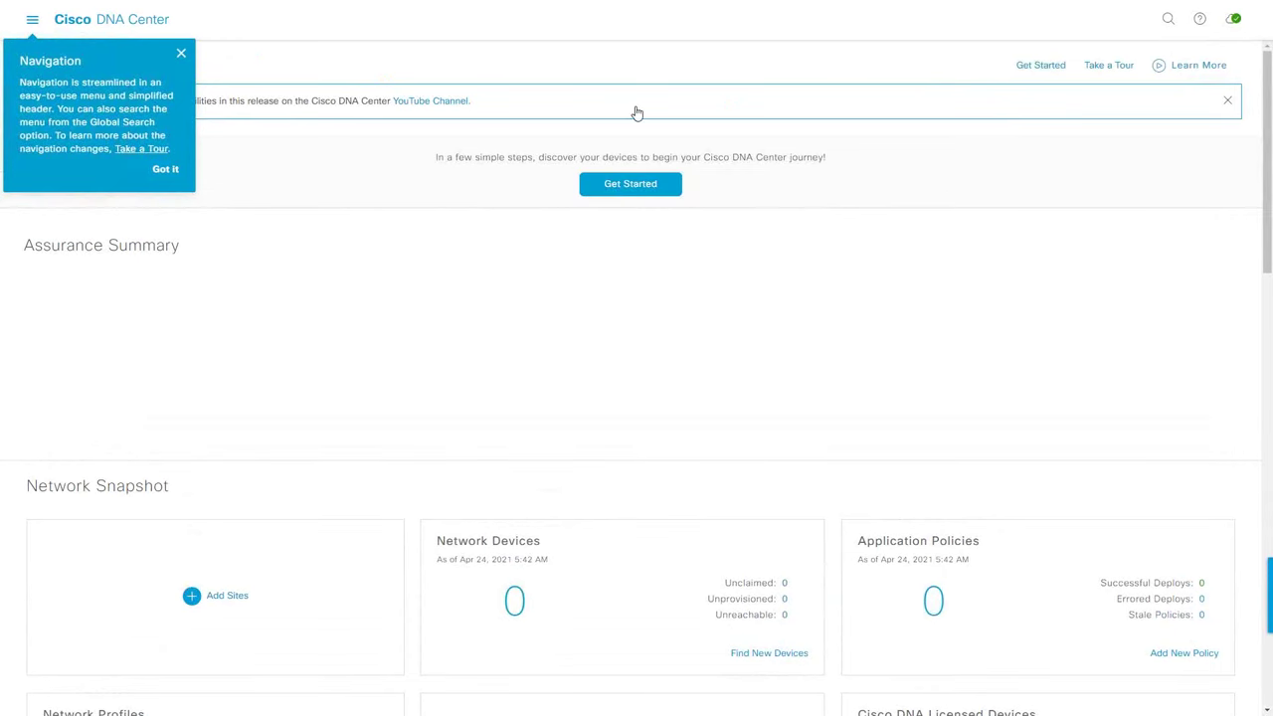
Dismiss the navigation tip and release banner, then confirm version 2.1.2.5 in the About dialog.
left_click(259, 96)
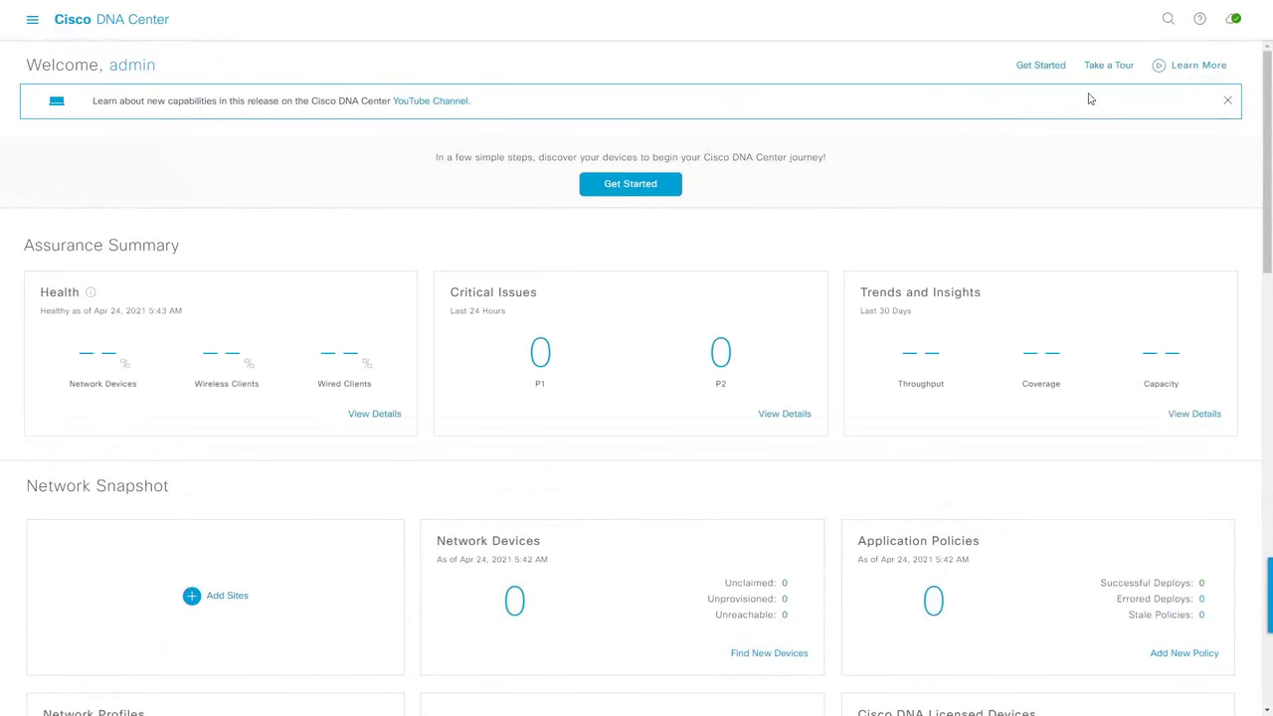
left_click(1229, 105)
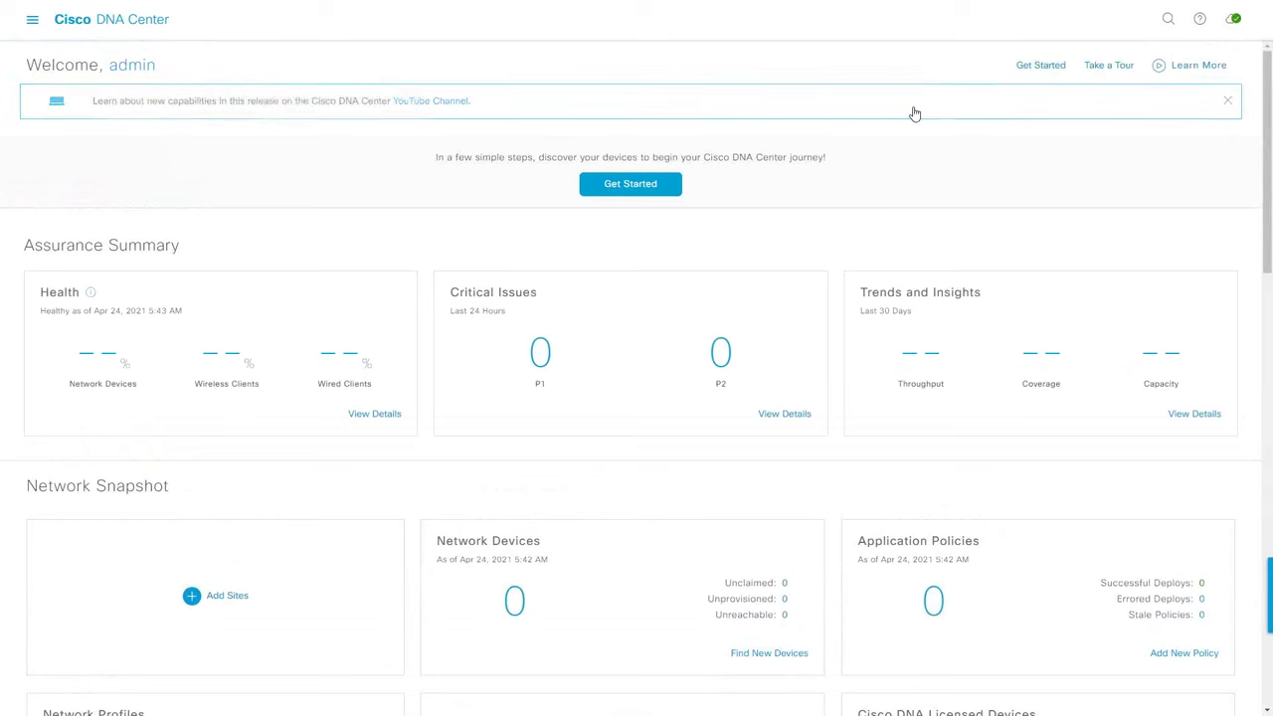
left_click(1199, 20)
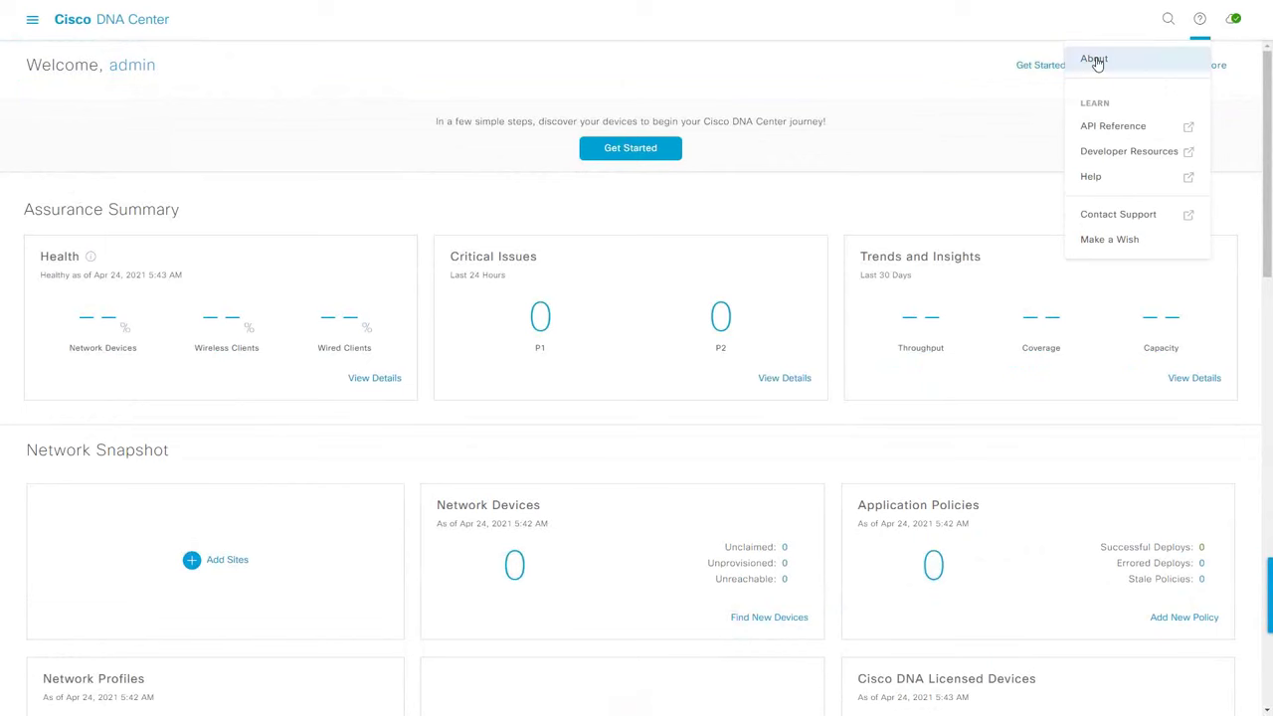
left_click(1093, 59)
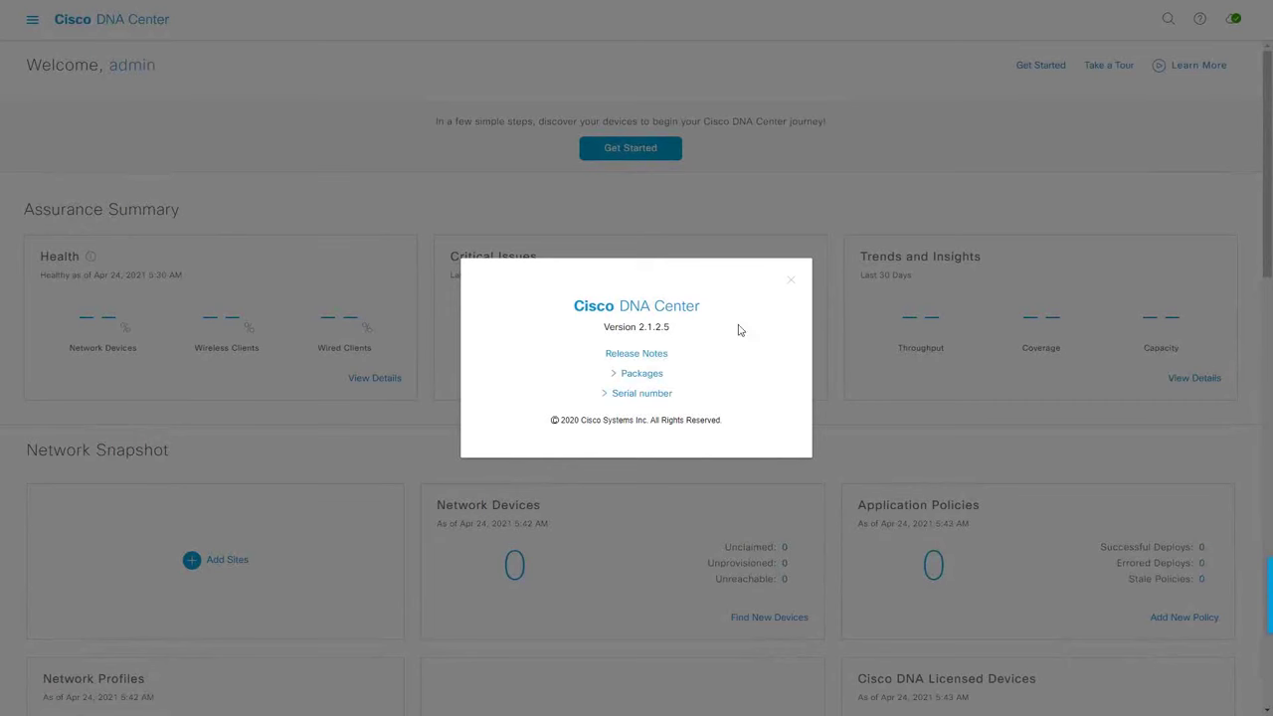
left_click(792, 283)
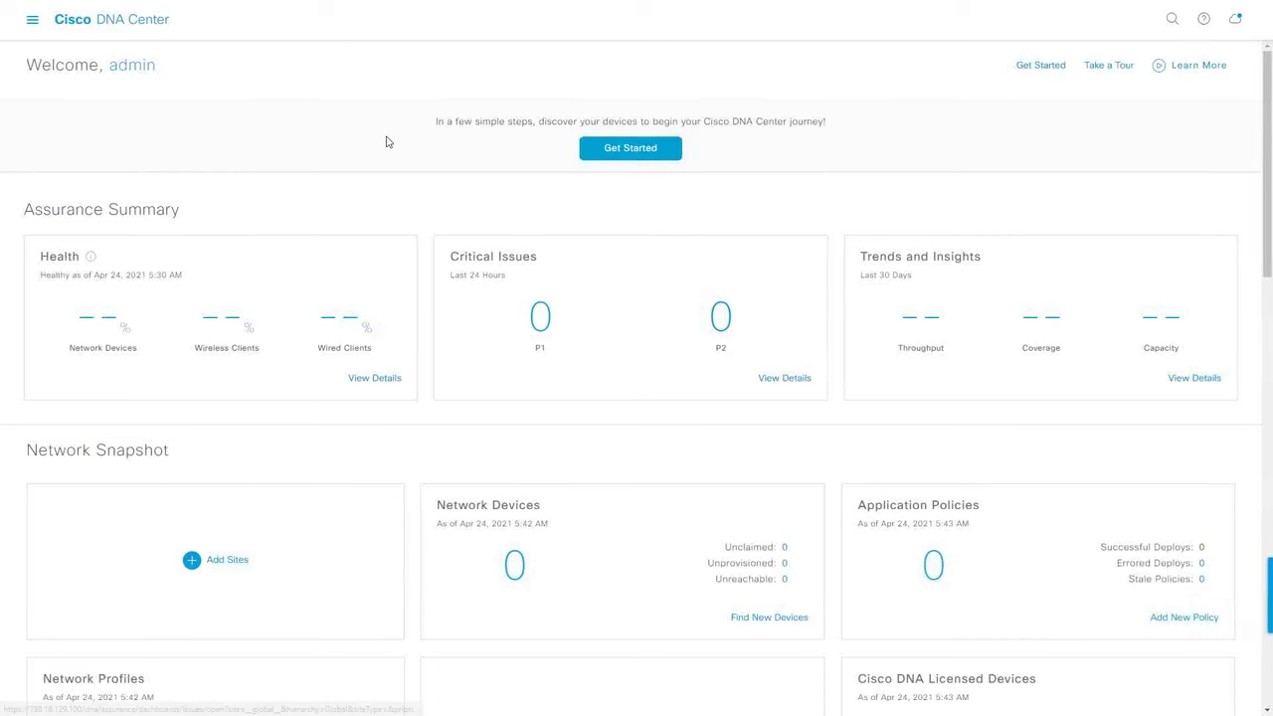
Go to Policy > Application from the main menu; it lists no application policies.
left_click(31, 22)
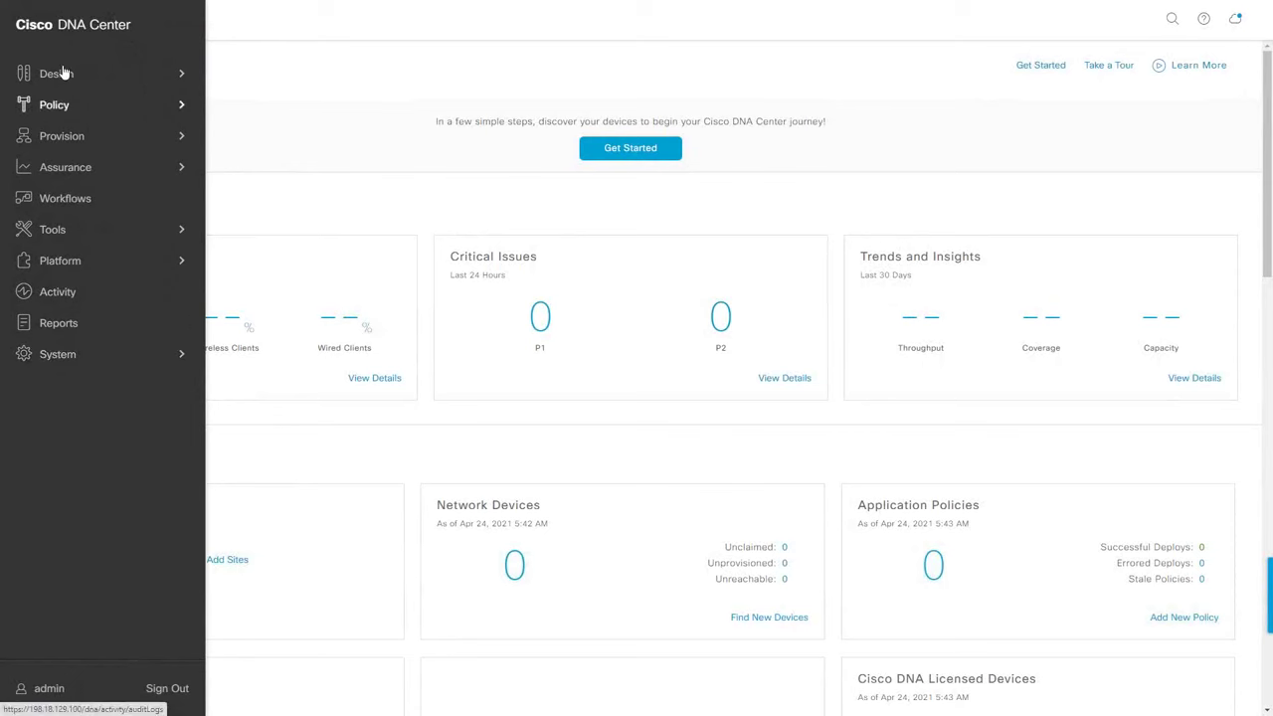
mouse_move(62, 72)
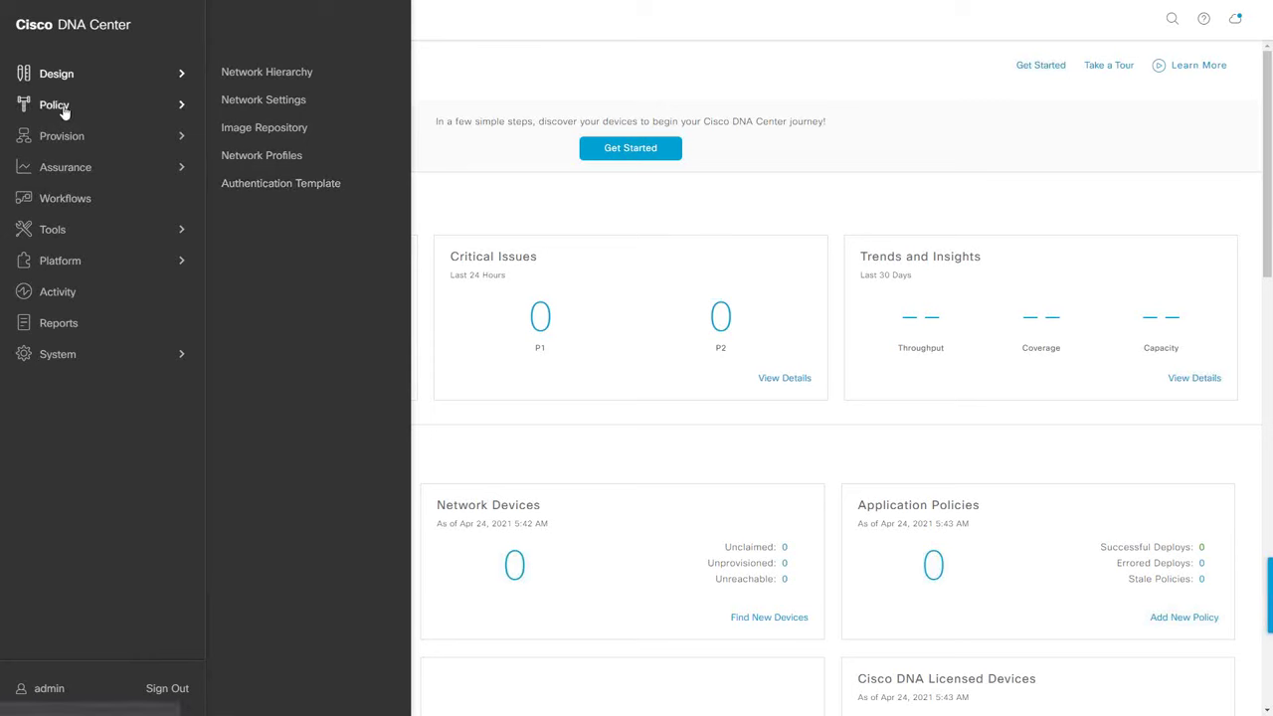
mouse_move(63, 109)
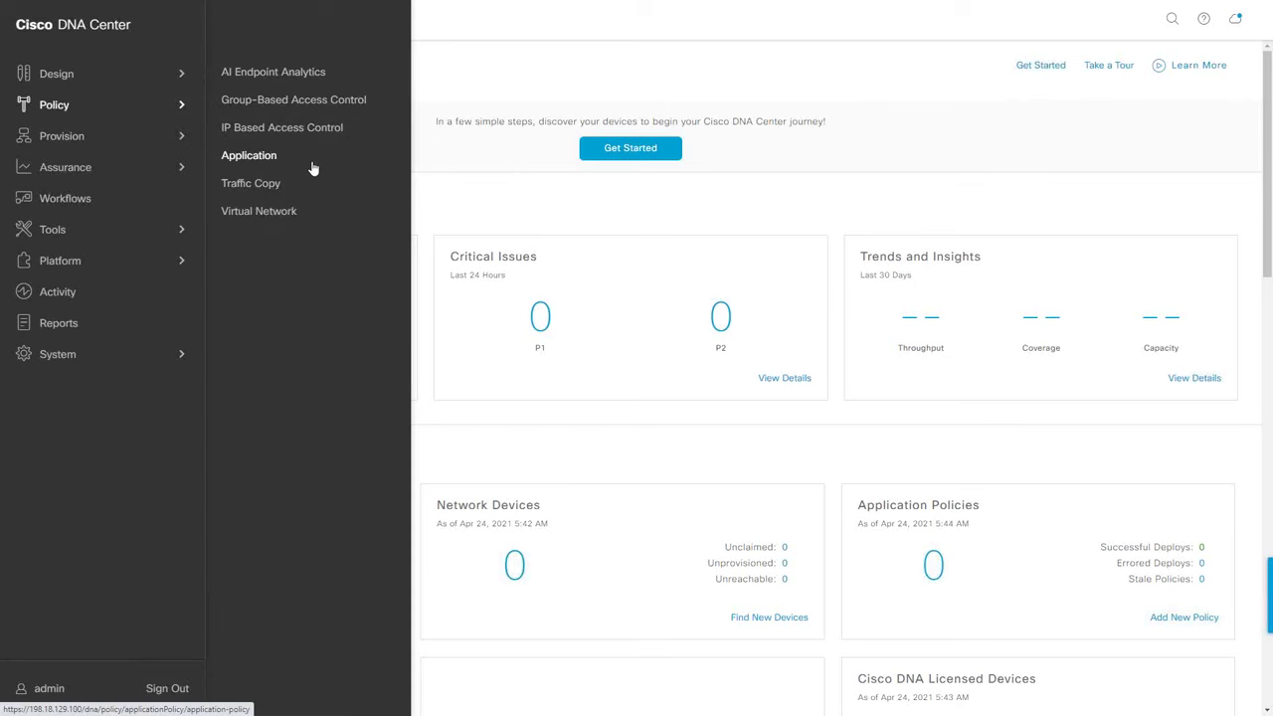
left_click(250, 161)
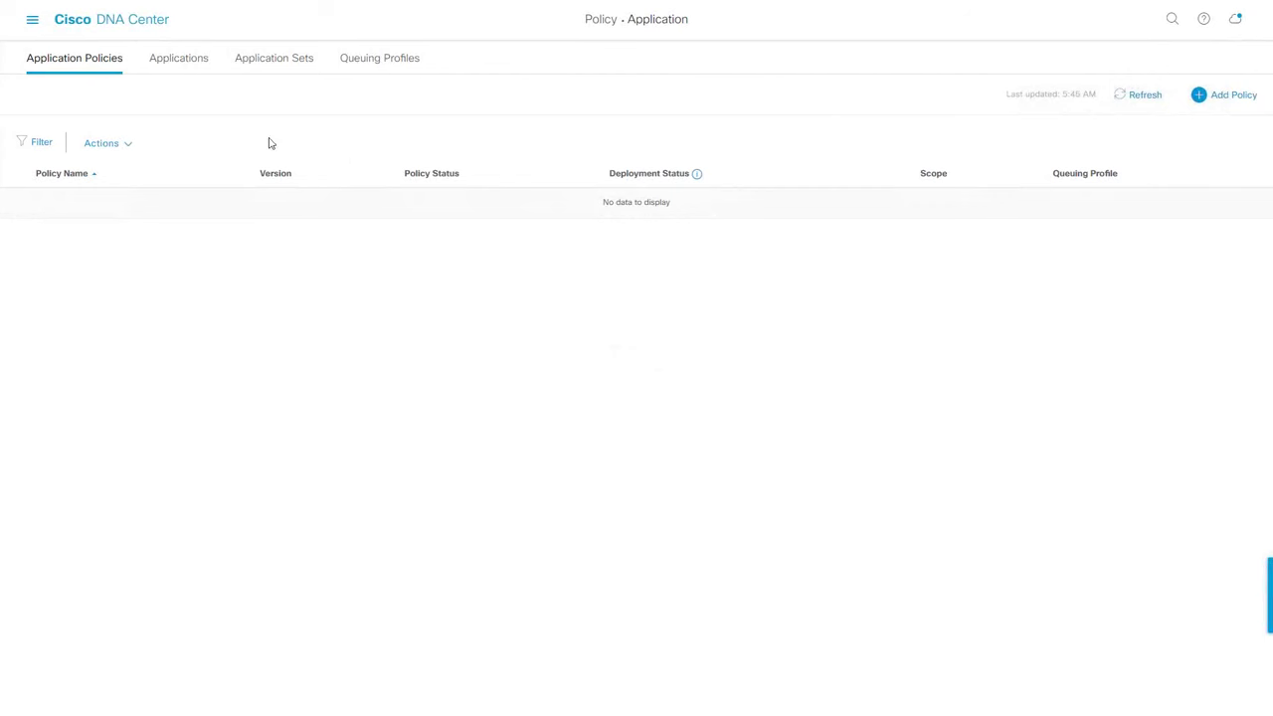
Reach Application Visibility from the Applications tab link, showing 1479 applications in 28 sets.
left_click(181, 62)
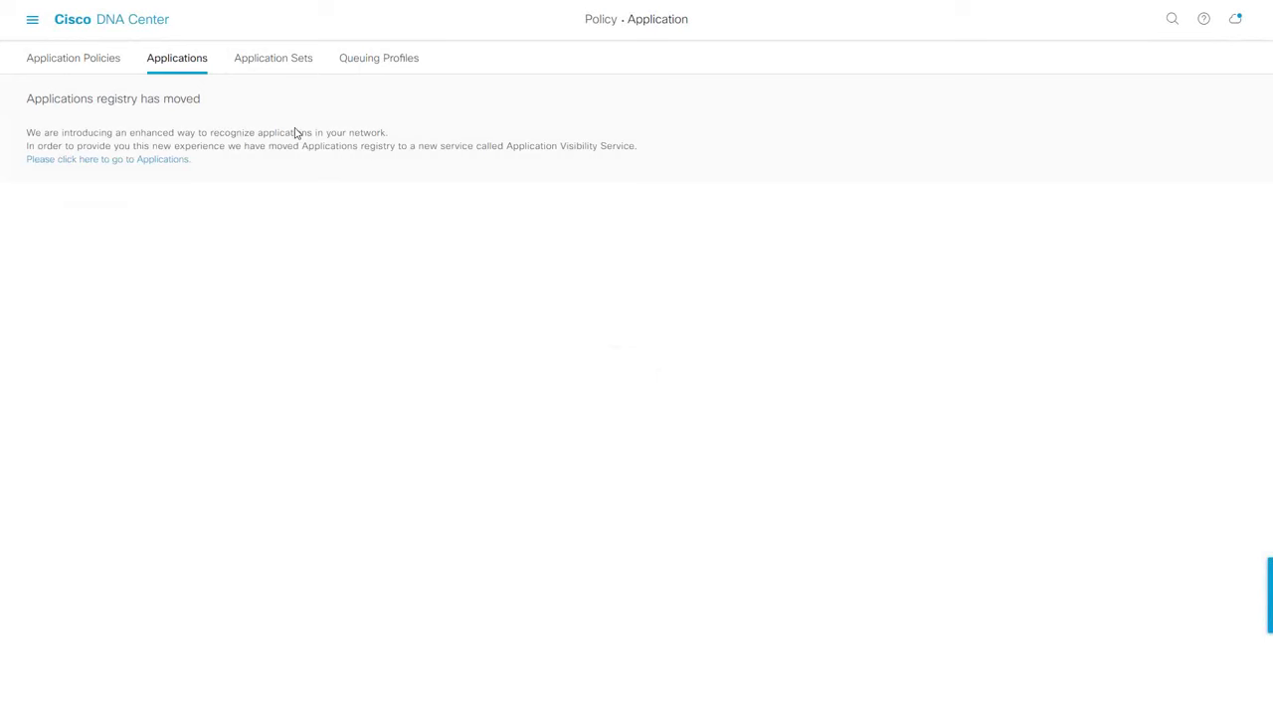
left_click(160, 161)
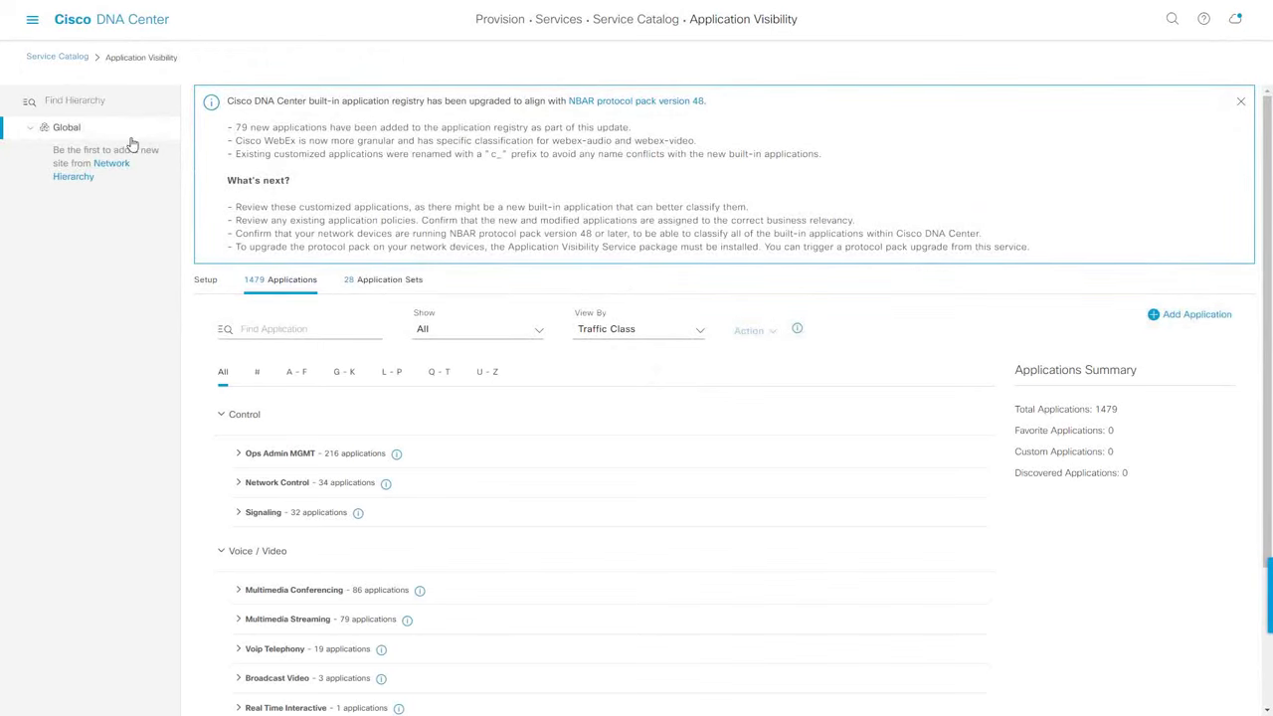
left_click(33, 21)
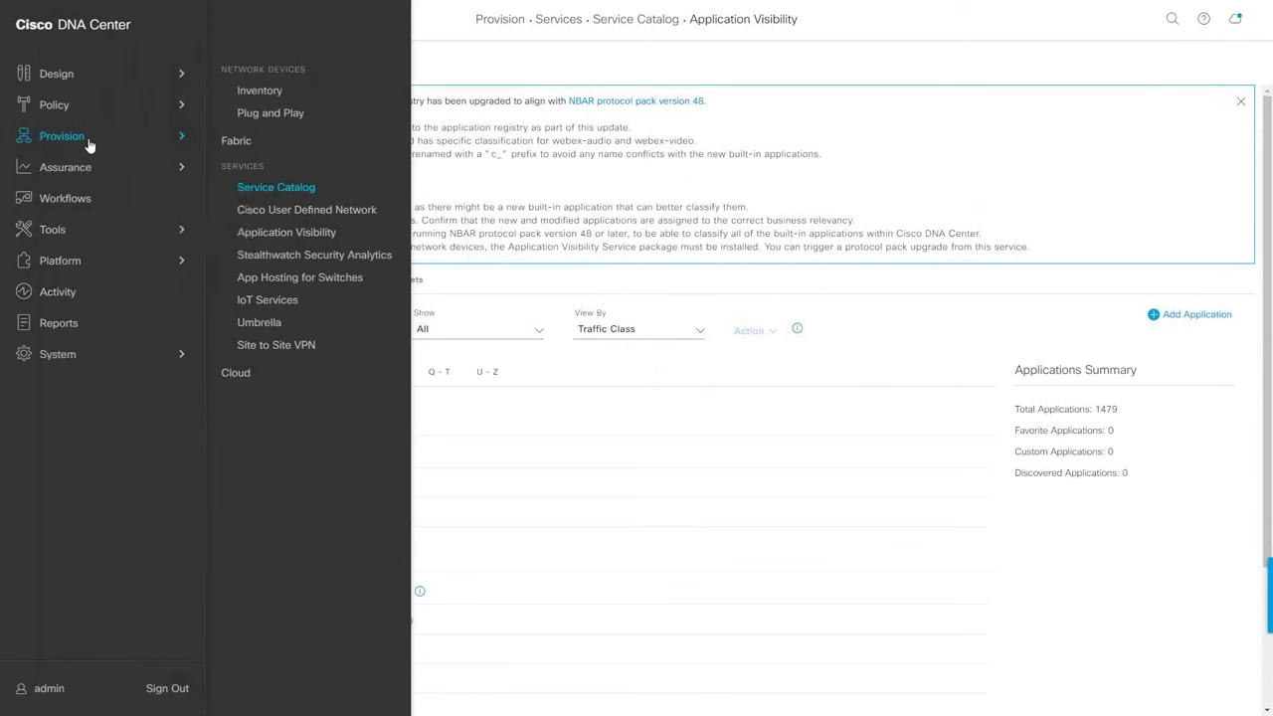
Open Provision > Network Devices > Inventory, which shows no devices under Global.
mouse_move(68, 114)
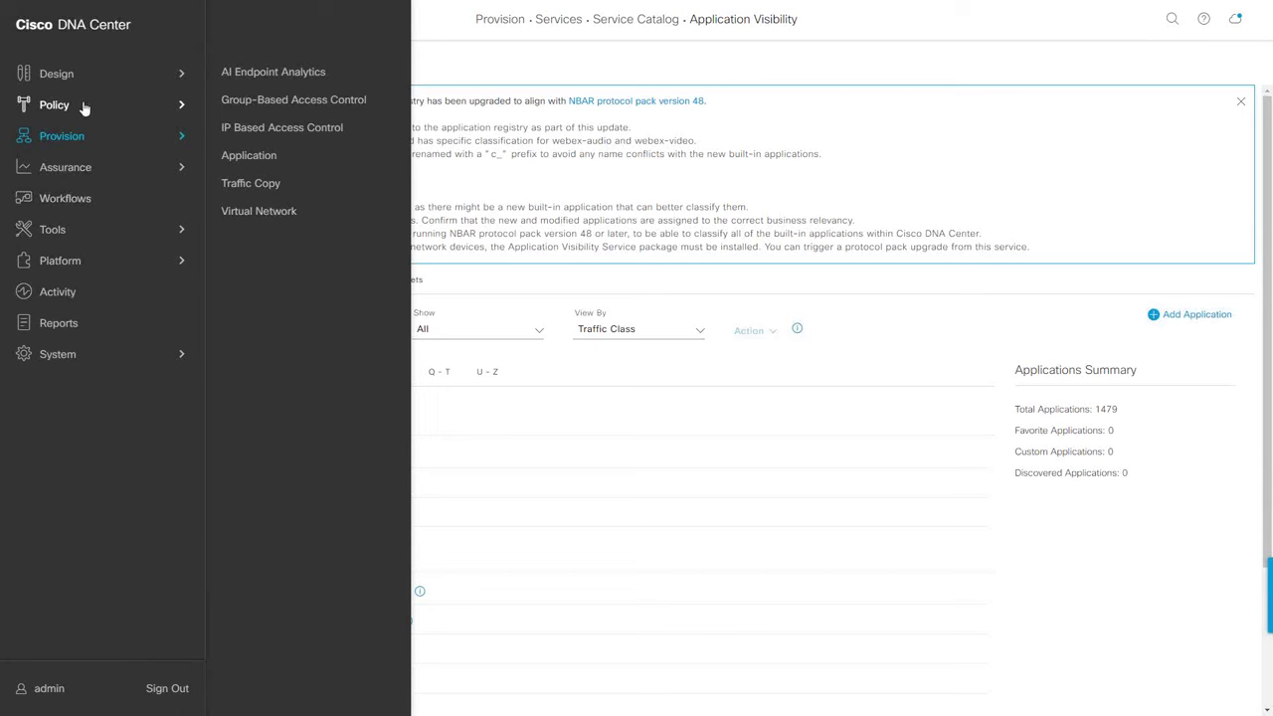
left_click(67, 142)
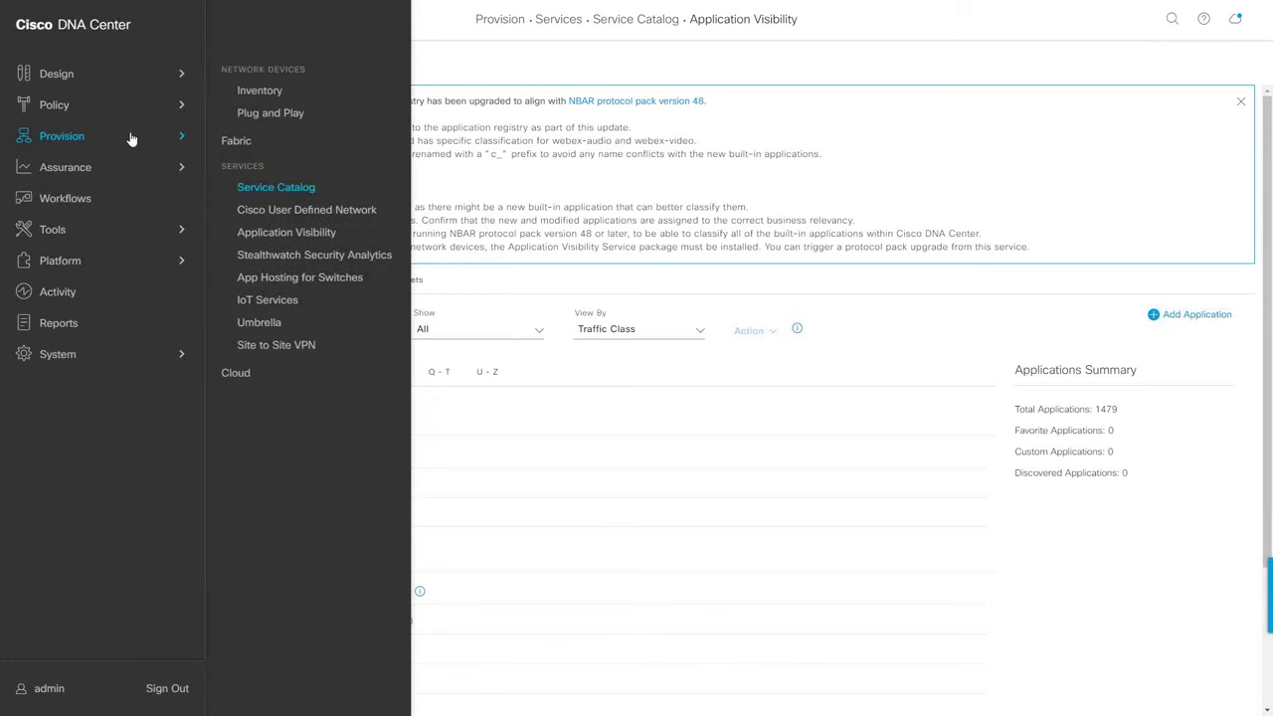
left_click(261, 90)
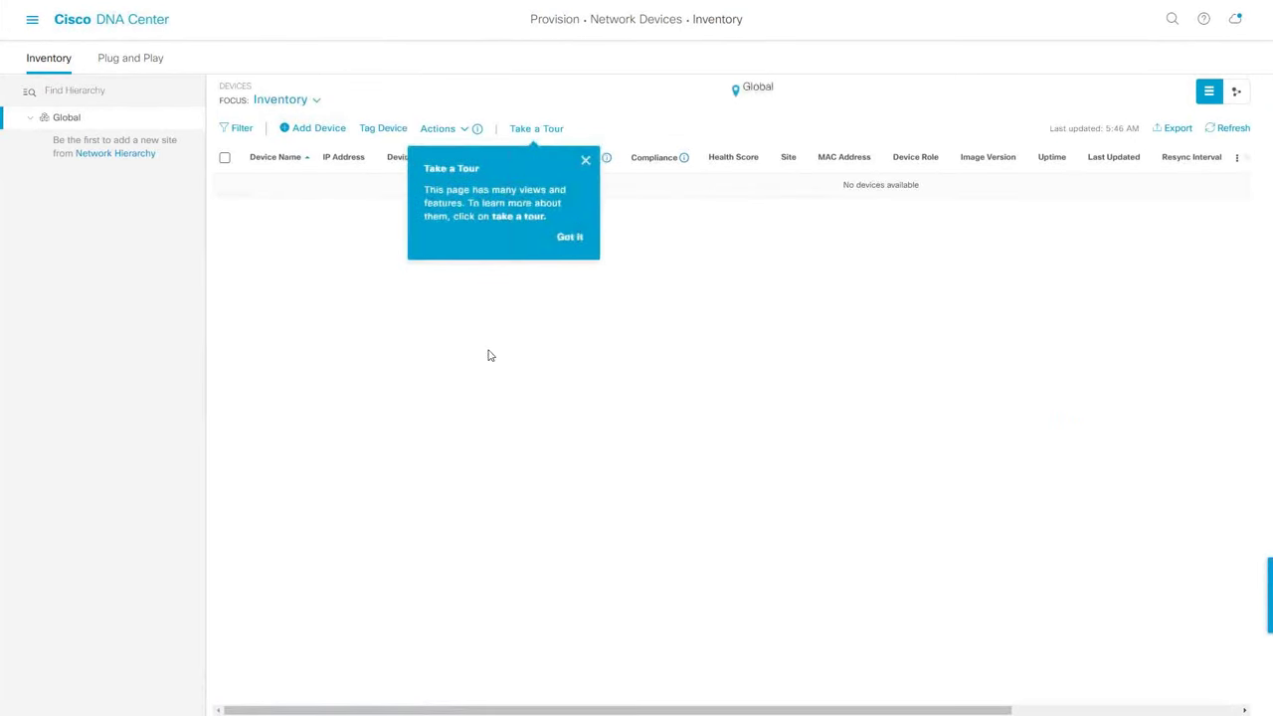
Dismiss the tour suggestion and set the inventory Focus to Software Images.
left_click(577, 245)
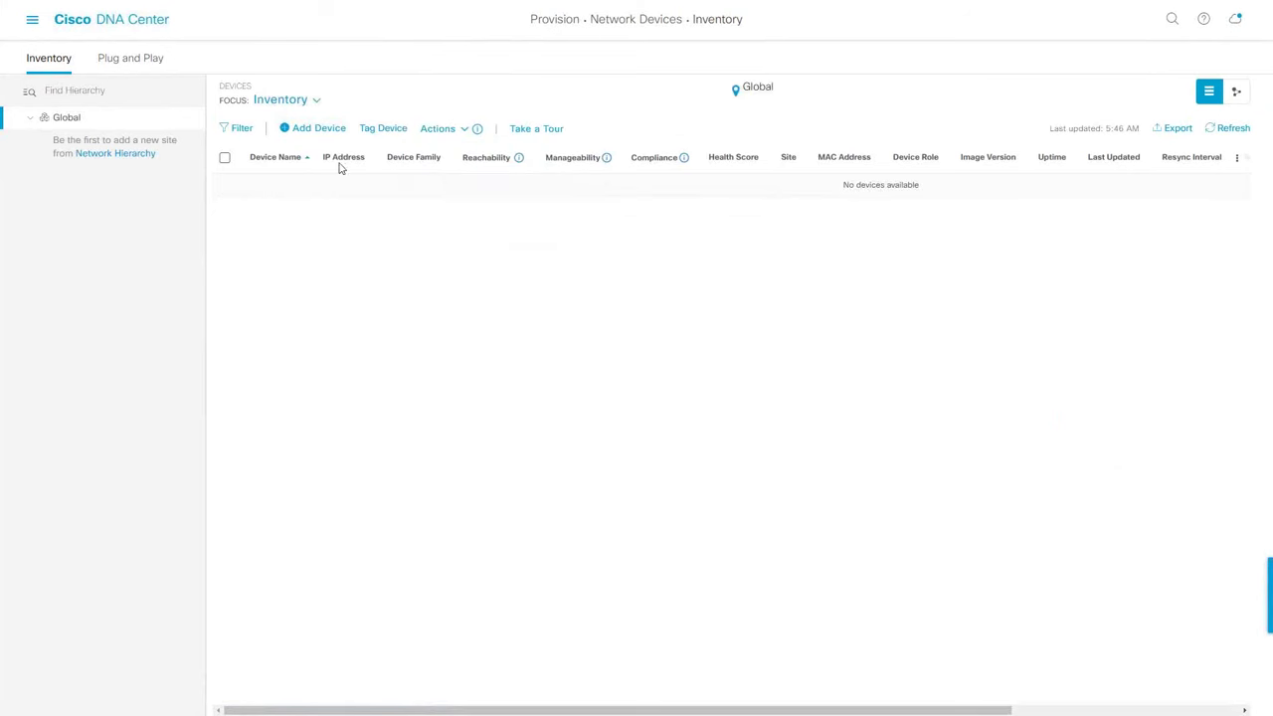
left_click(317, 104)
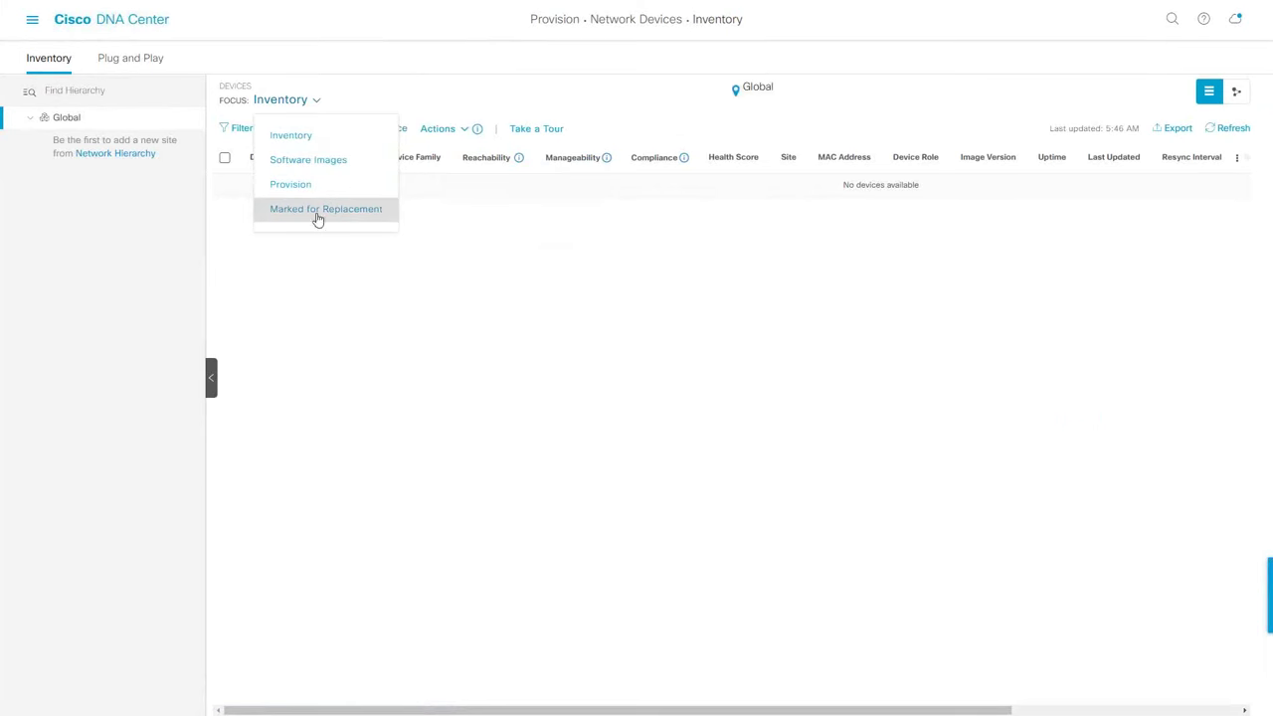
left_click(311, 161)
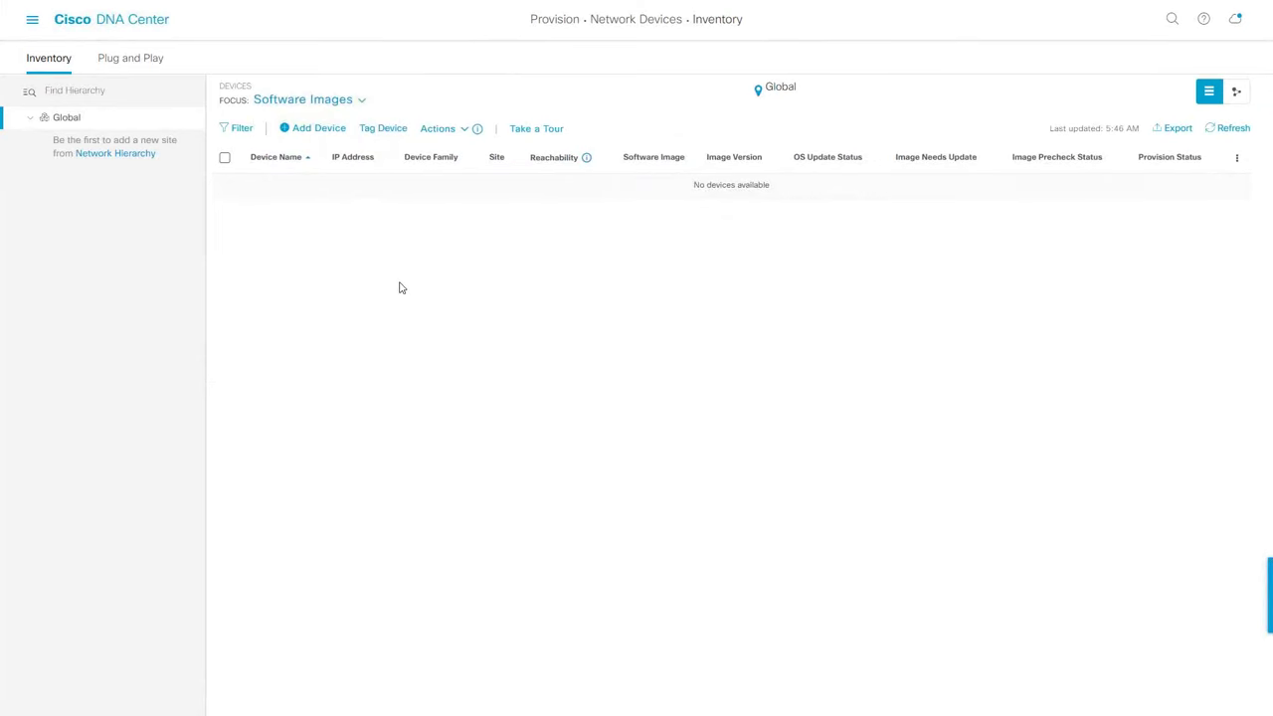
Look over the options in the device Actions menu, then close it.
left_click(461, 135)
left_click(293, 242)
left_click(336, 106)
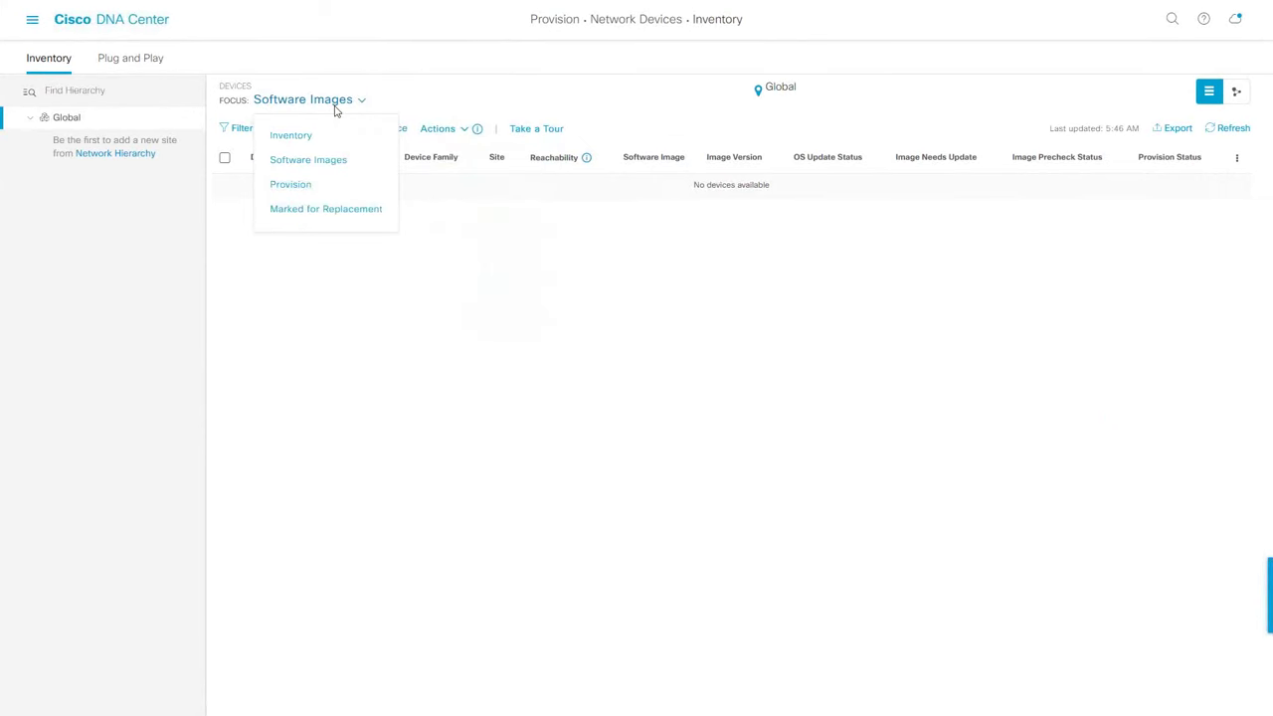
left_click(433, 130)
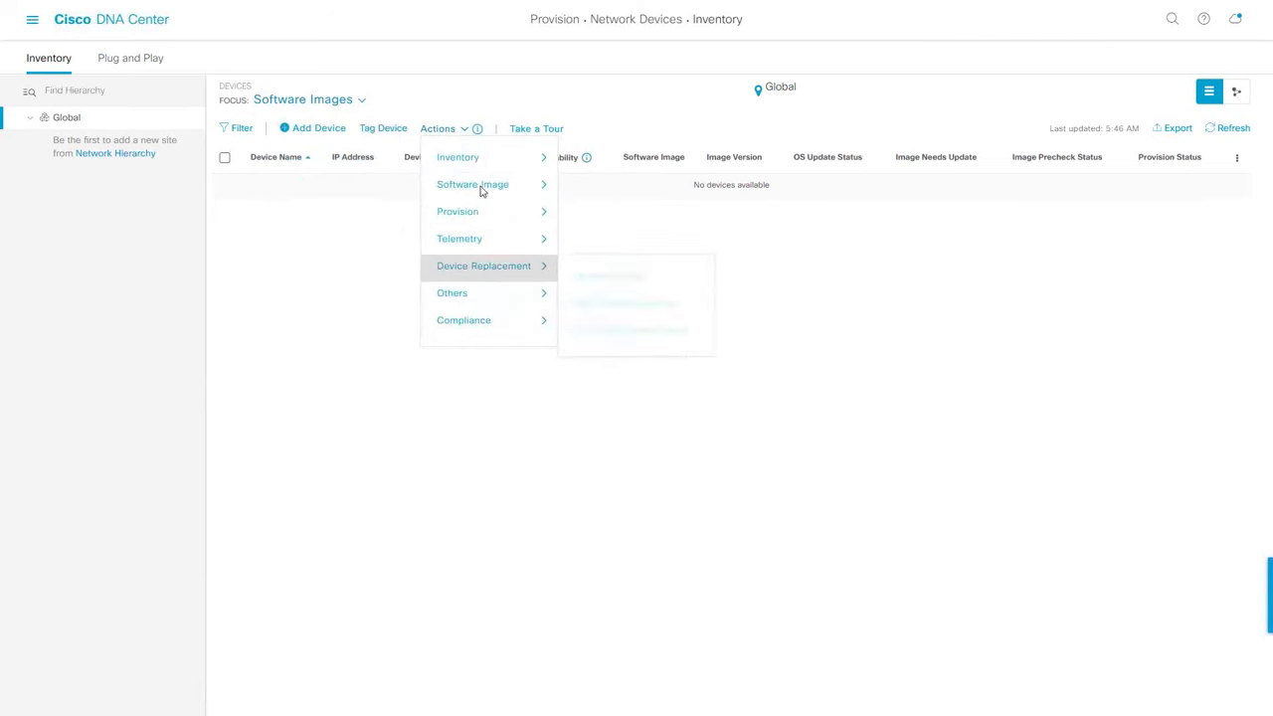
mouse_move(484, 160)
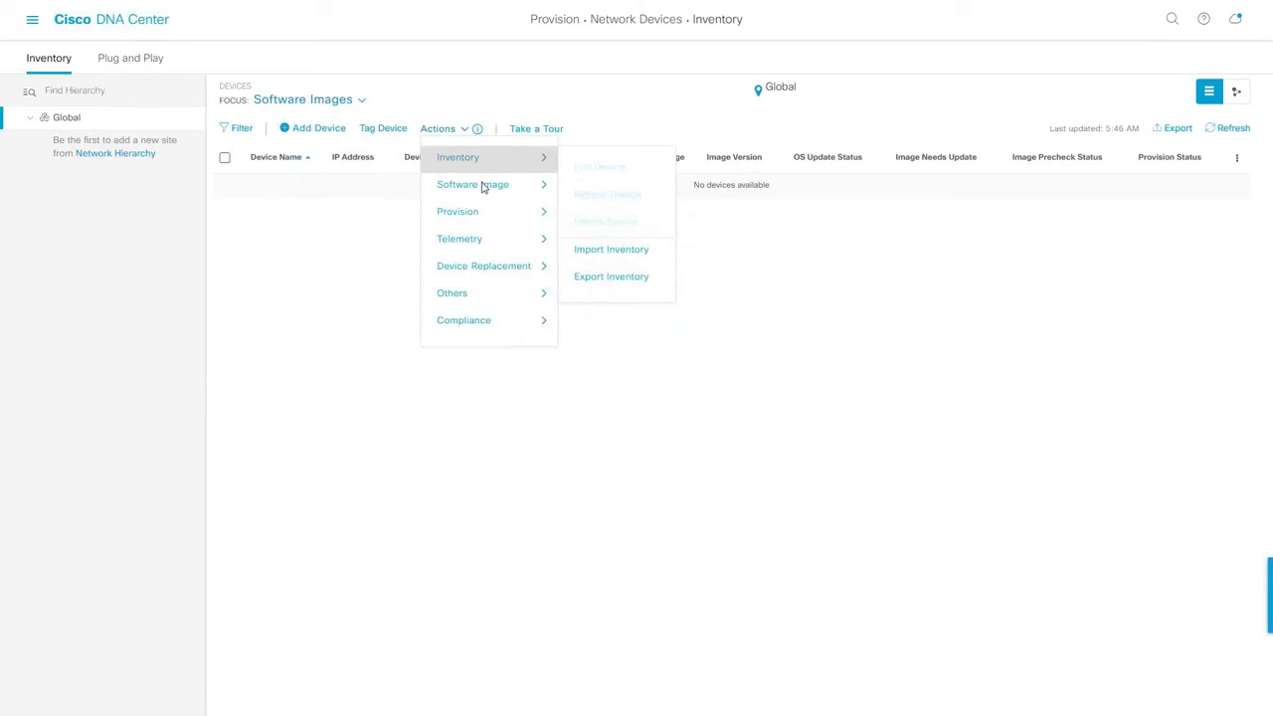
mouse_move(474, 245)
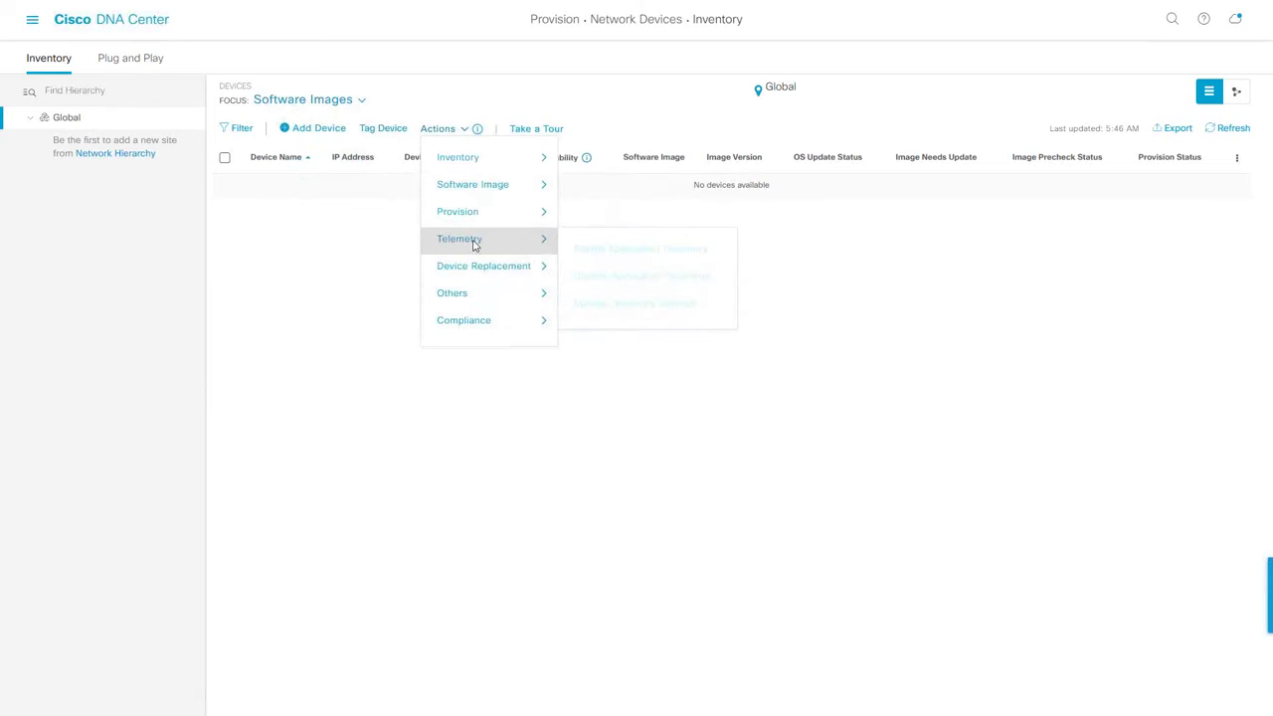
left_click(388, 392)
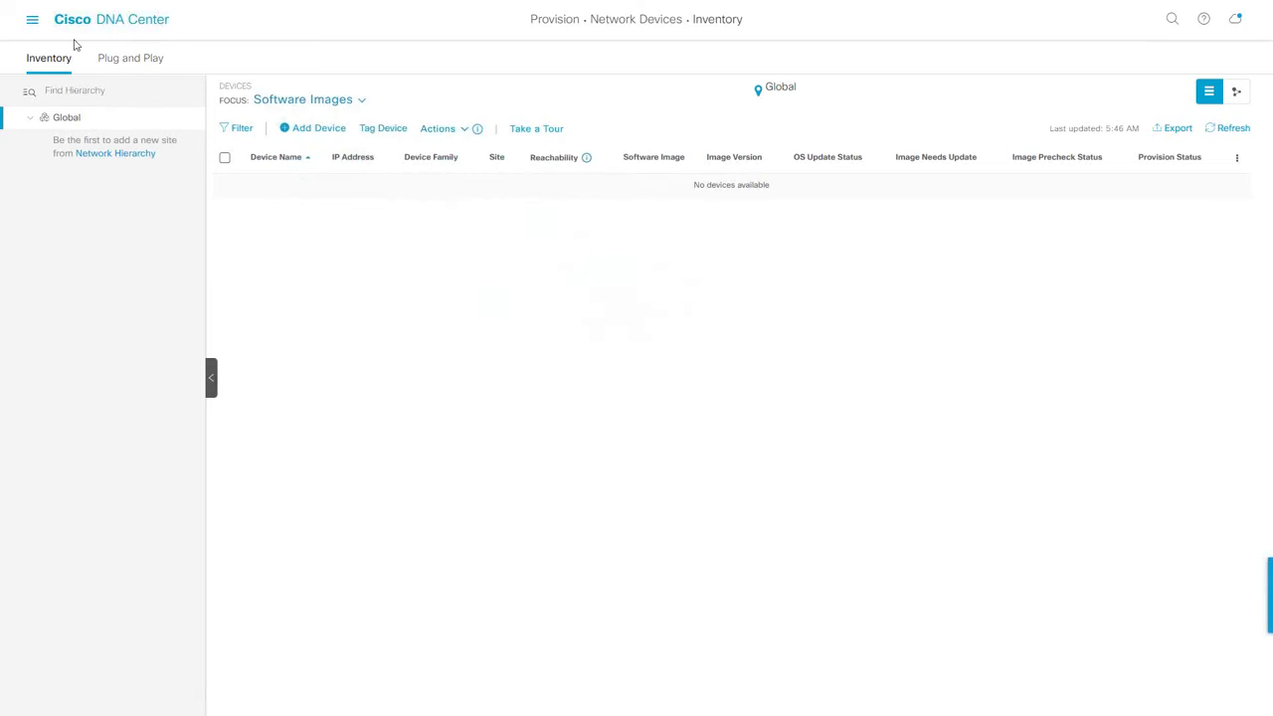
Confirm the Plug and Play list is empty, then go to Provision > Site to Site VPN.
left_click(135, 62)
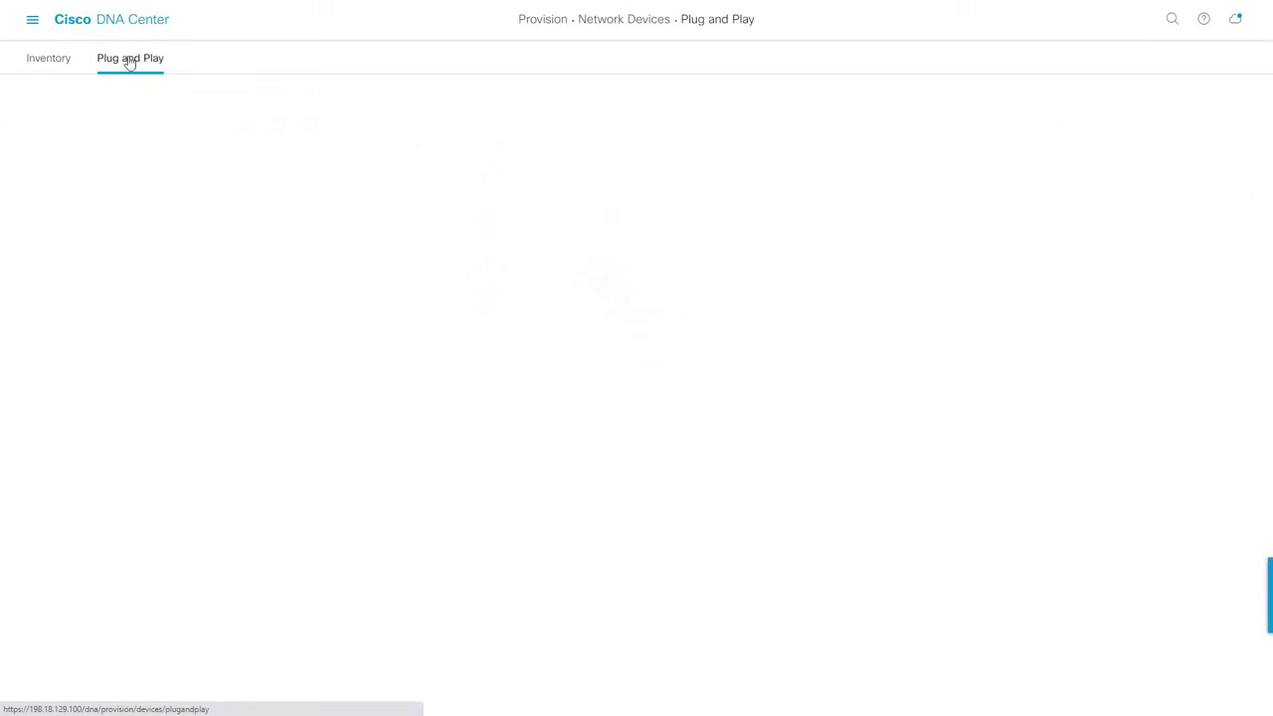
left_click(33, 20)
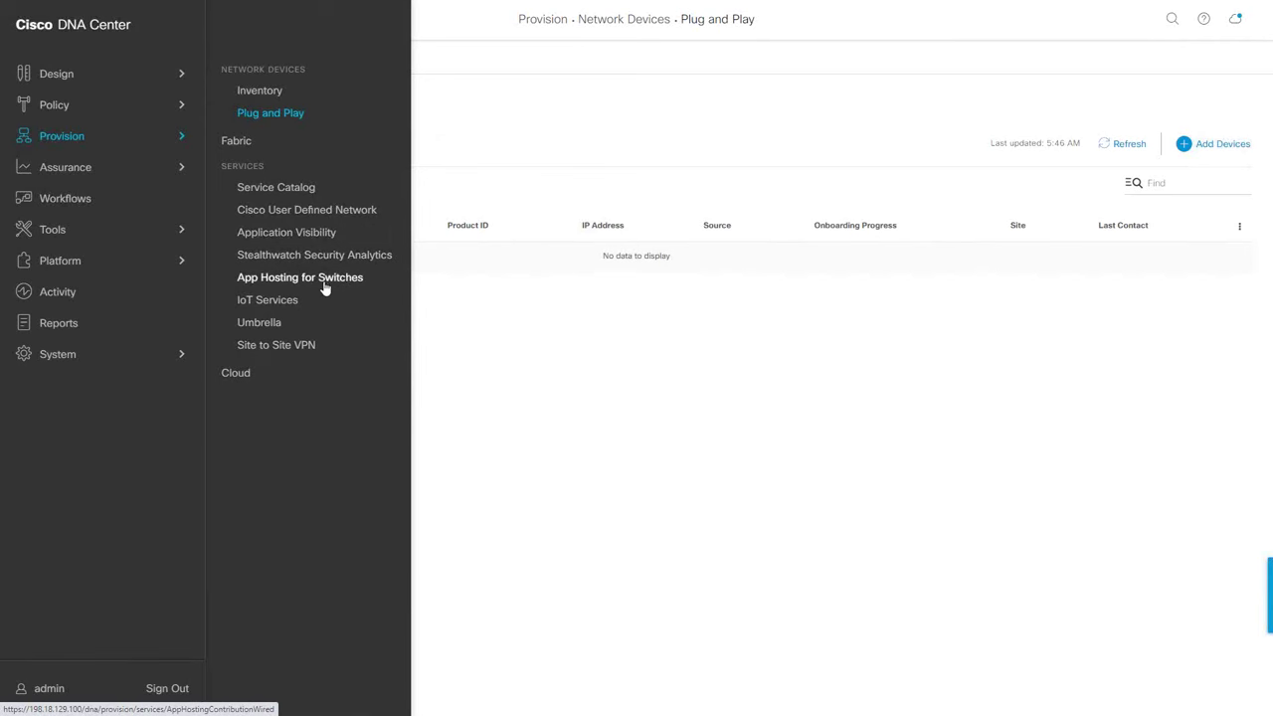
left_click(249, 348)
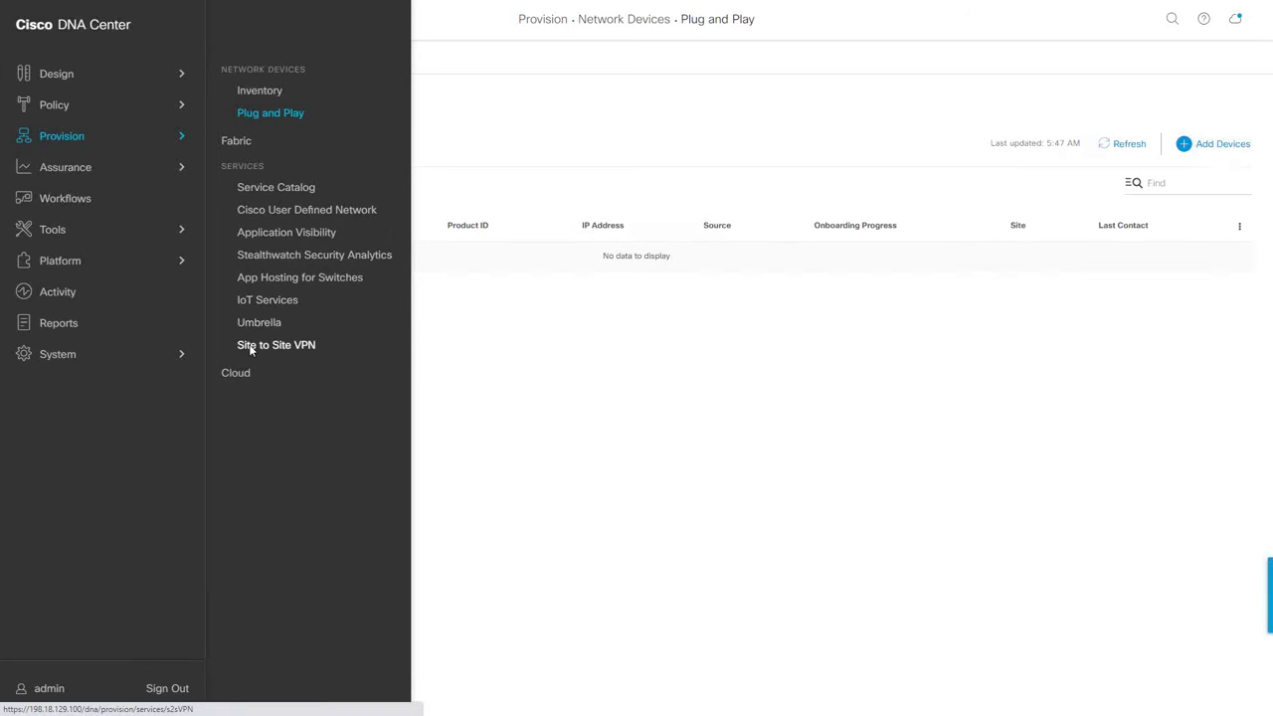
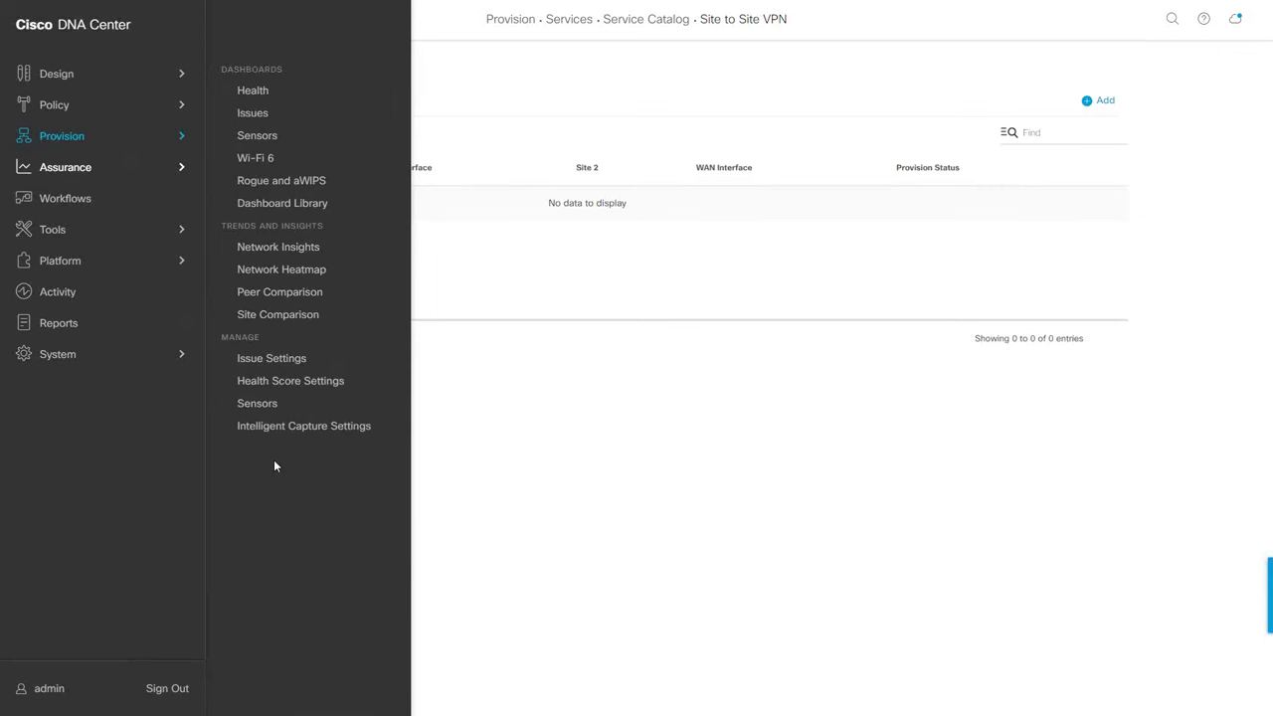
View the Assurance Issue Settings page, then go to Tools > Network Reasoner.
left_click(273, 360)
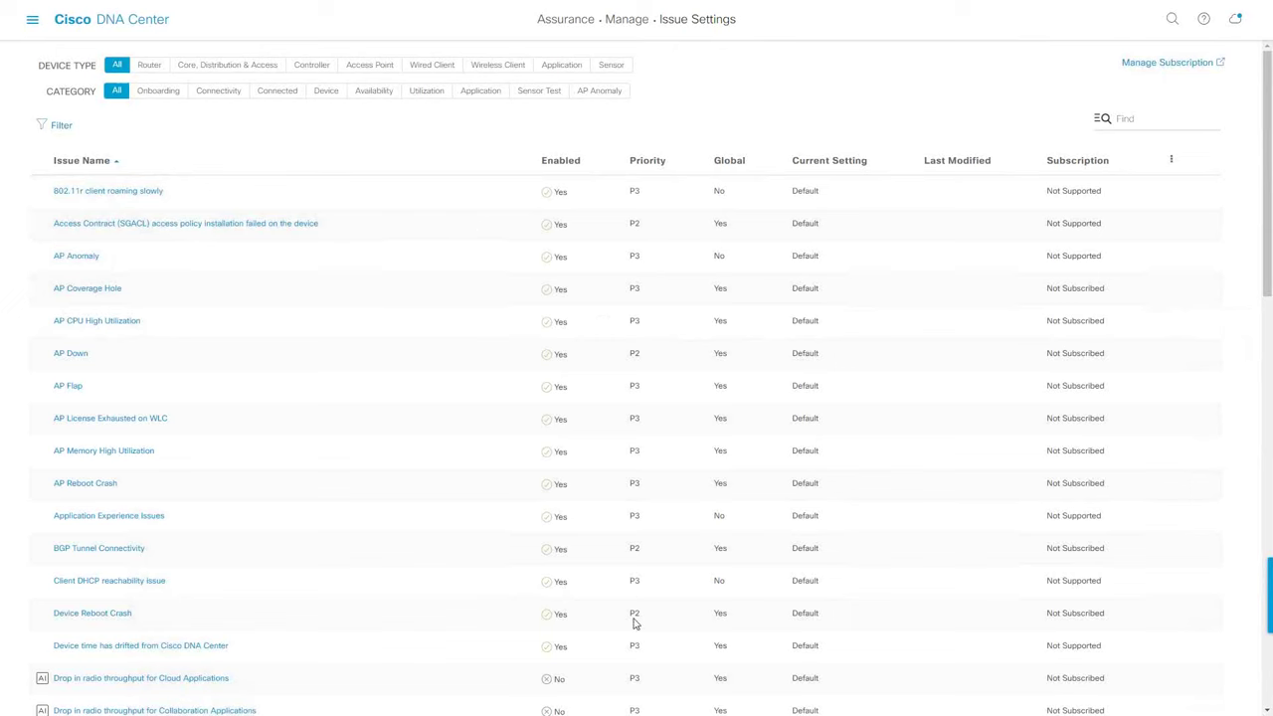
left_click(32, 24)
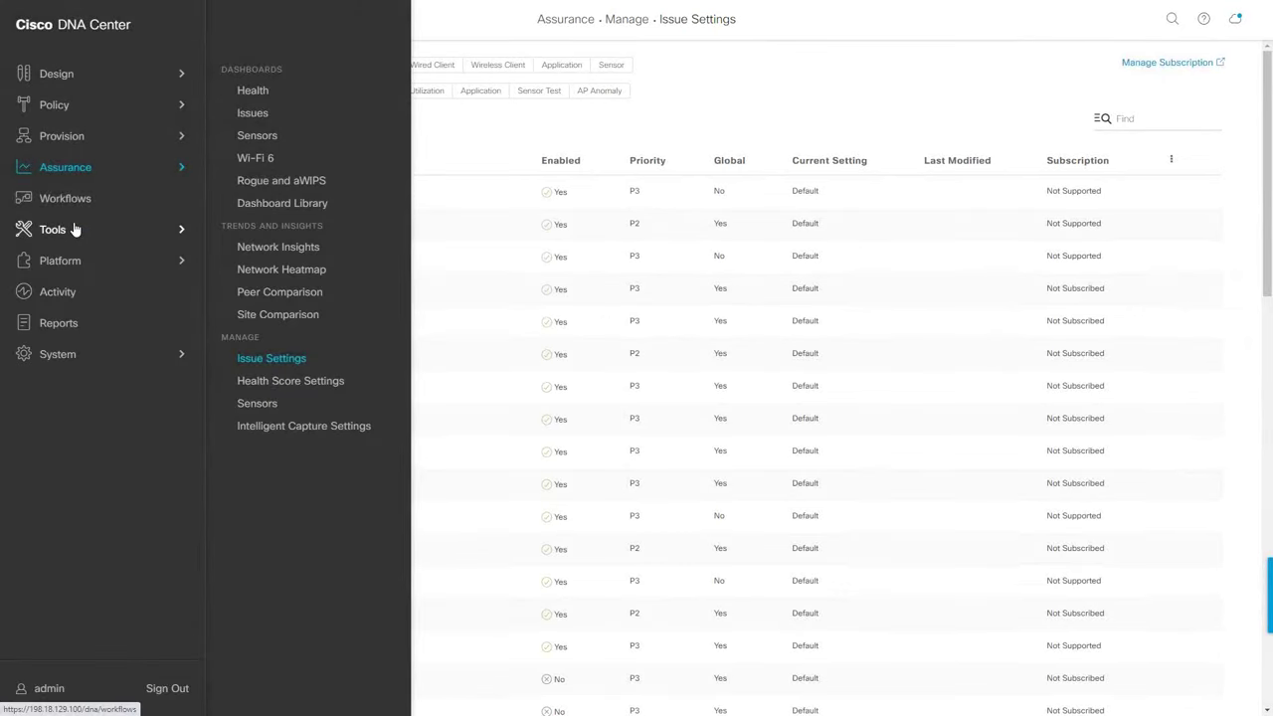
left_click(77, 229)
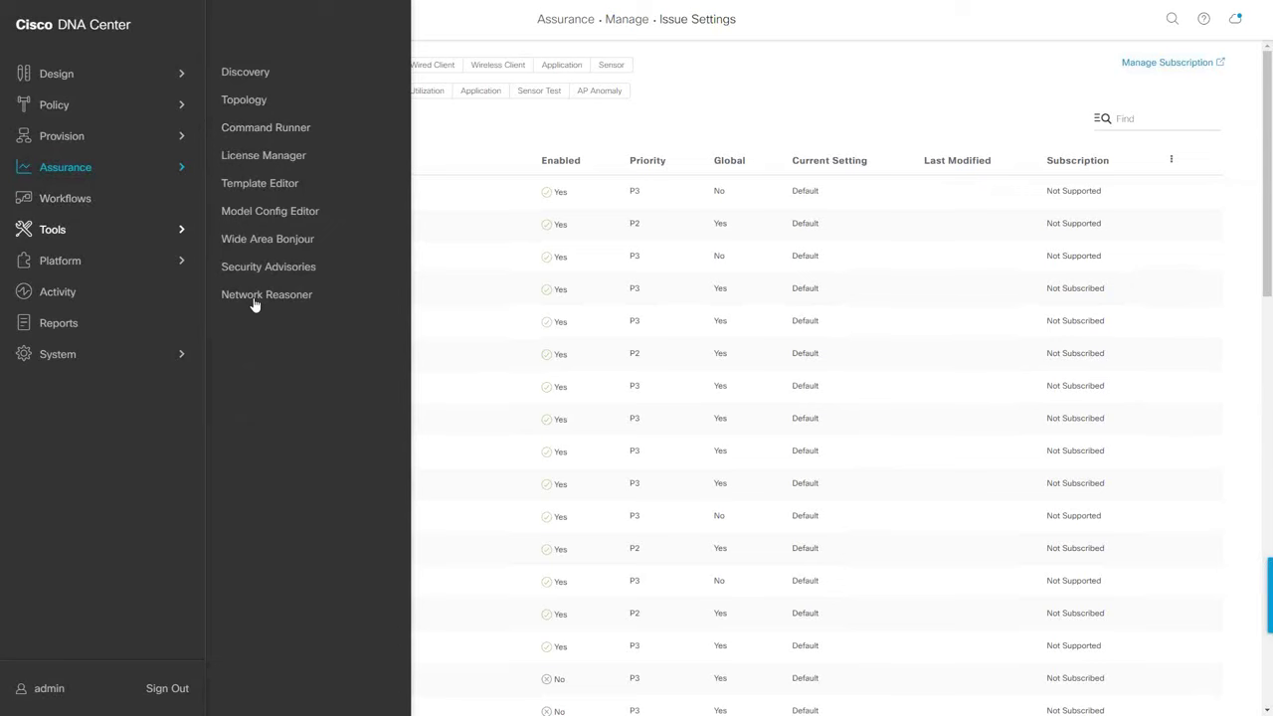
left_click(255, 296)
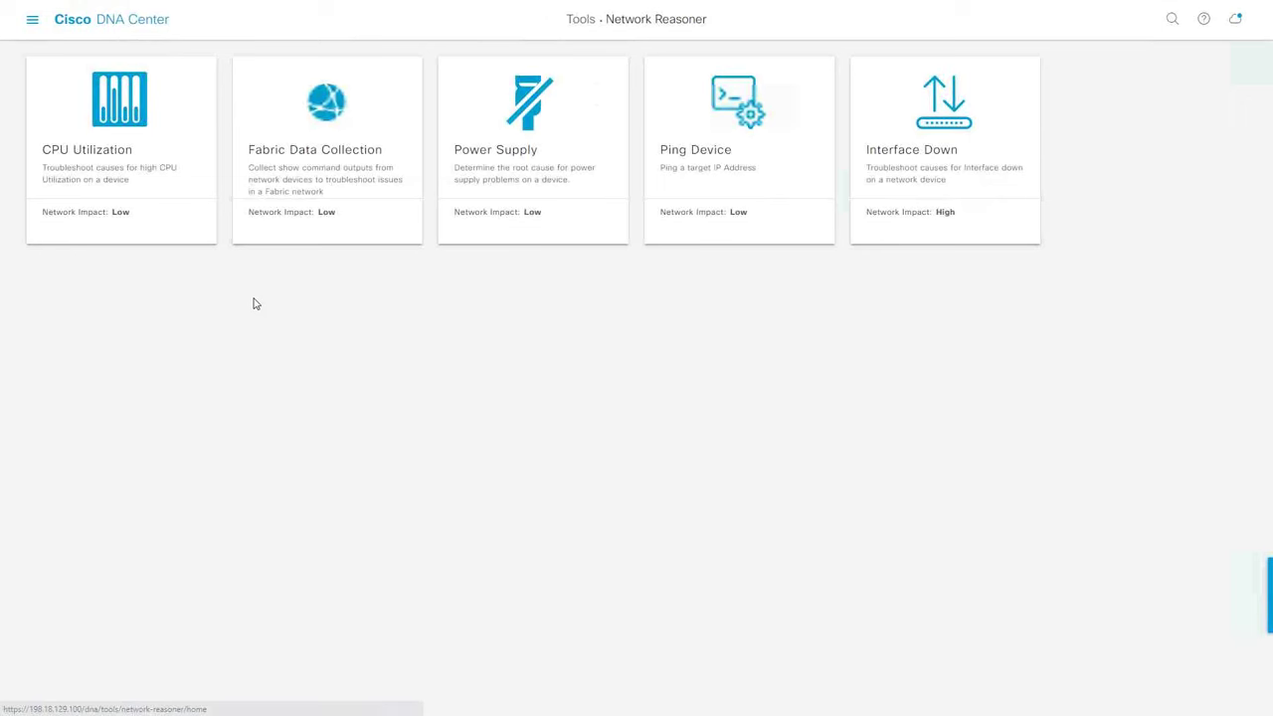
Look at the Ping Device tool in Network Reasoner, then return to the tools overview.
left_click(121, 177)
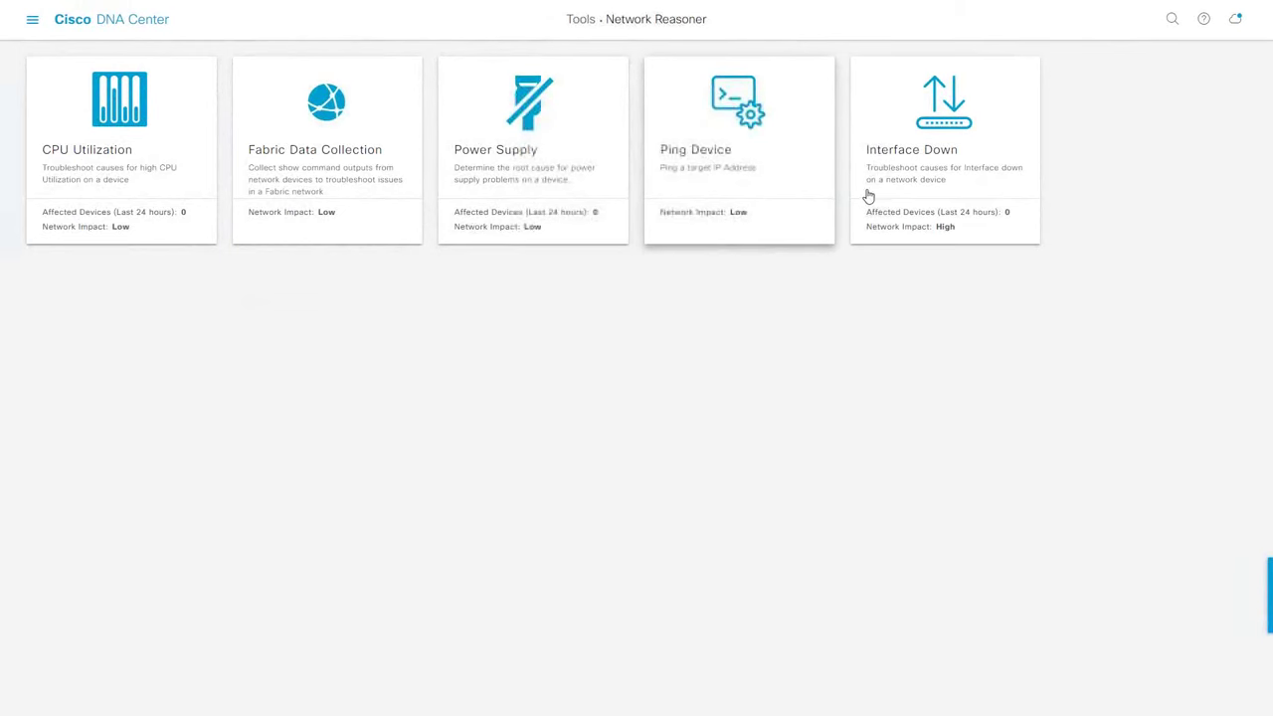
left_click(740, 156)
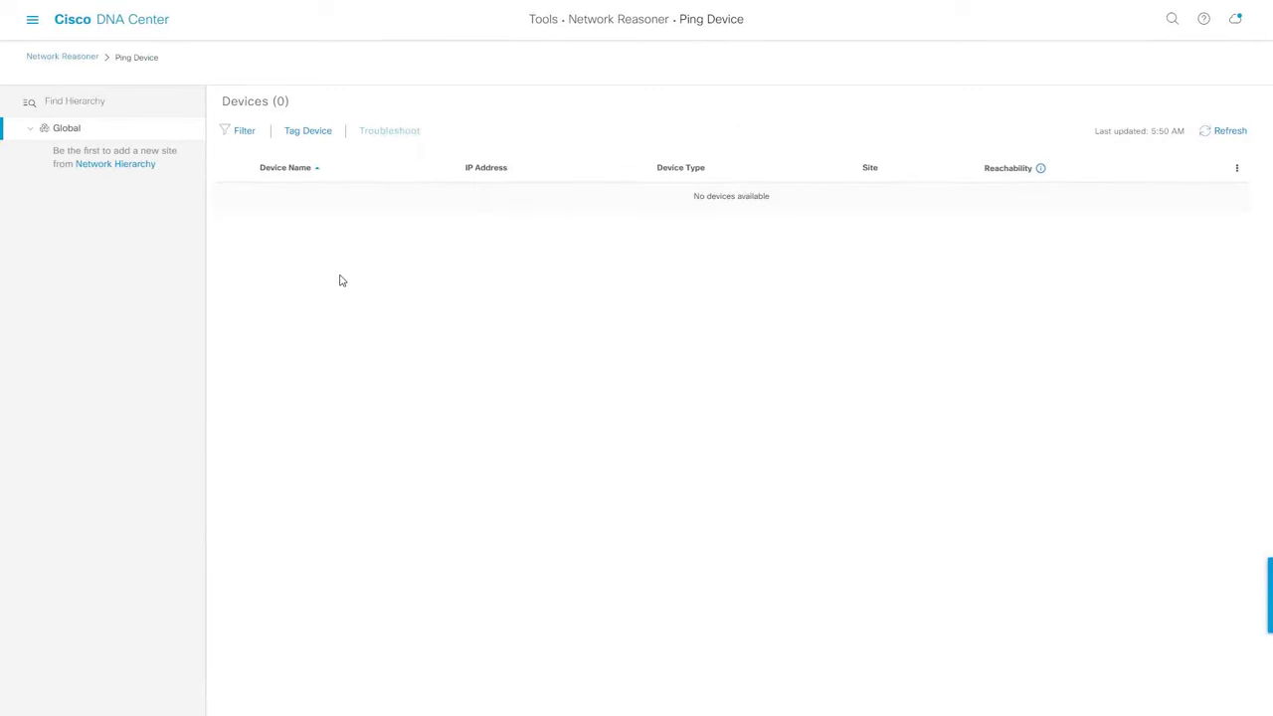
left_click(63, 59)
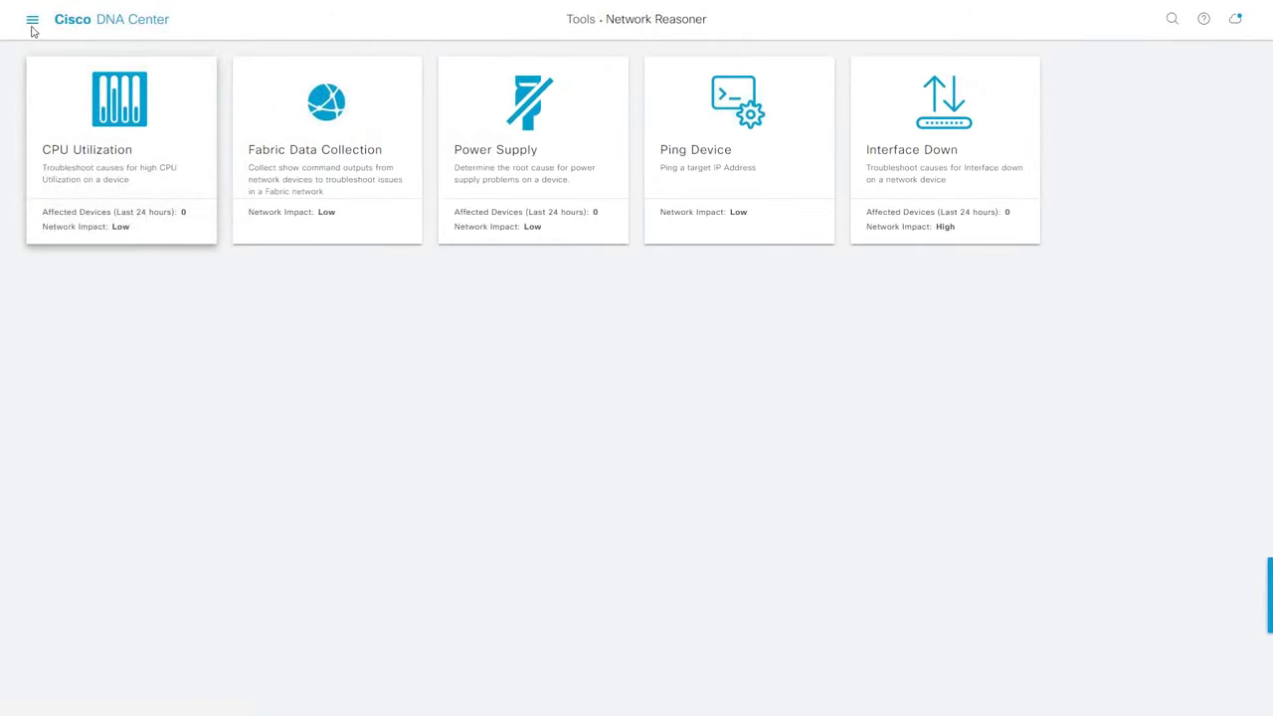
Go to Platform > Runtime Dashboard.
left_click(32, 24)
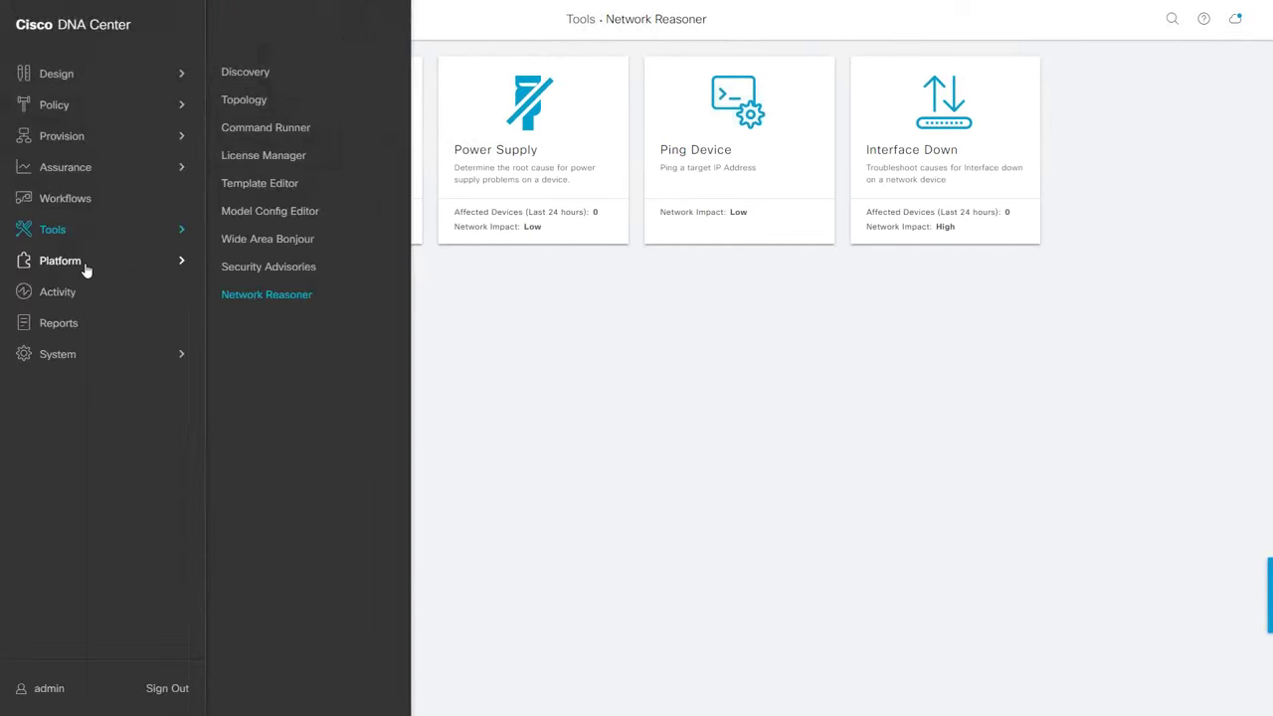
mouse_move(71, 268)
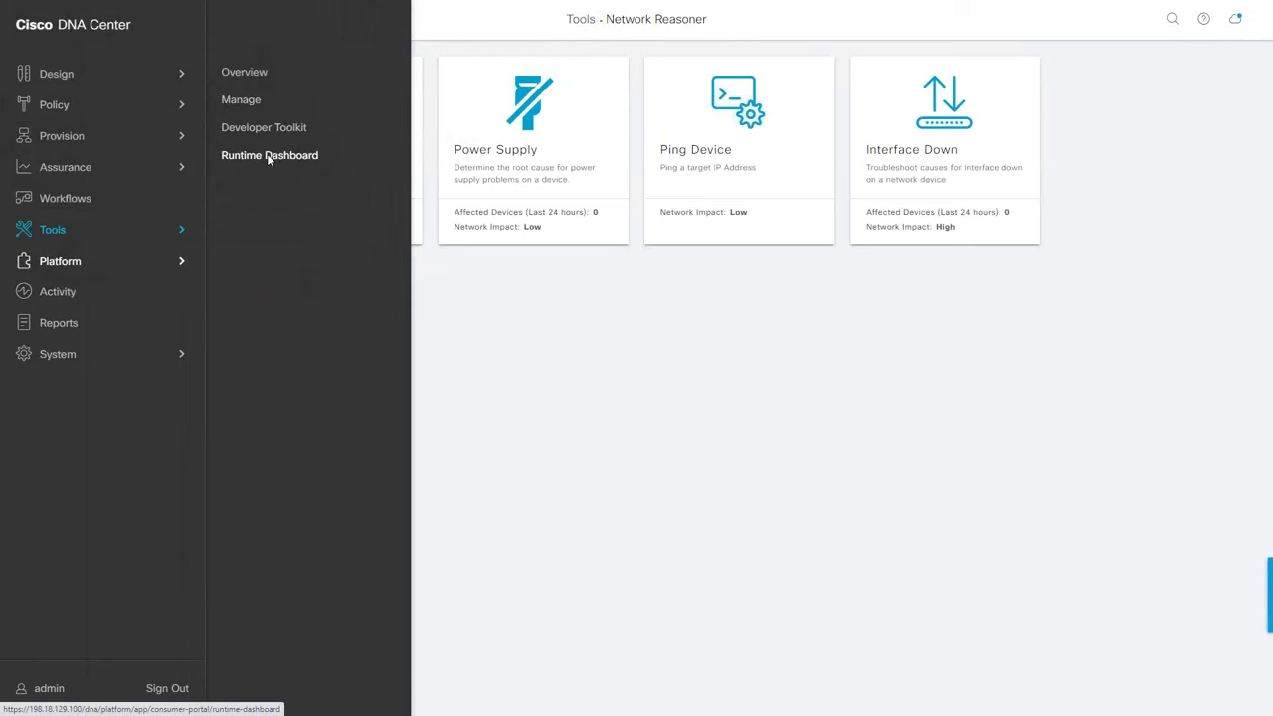
left_click(269, 157)
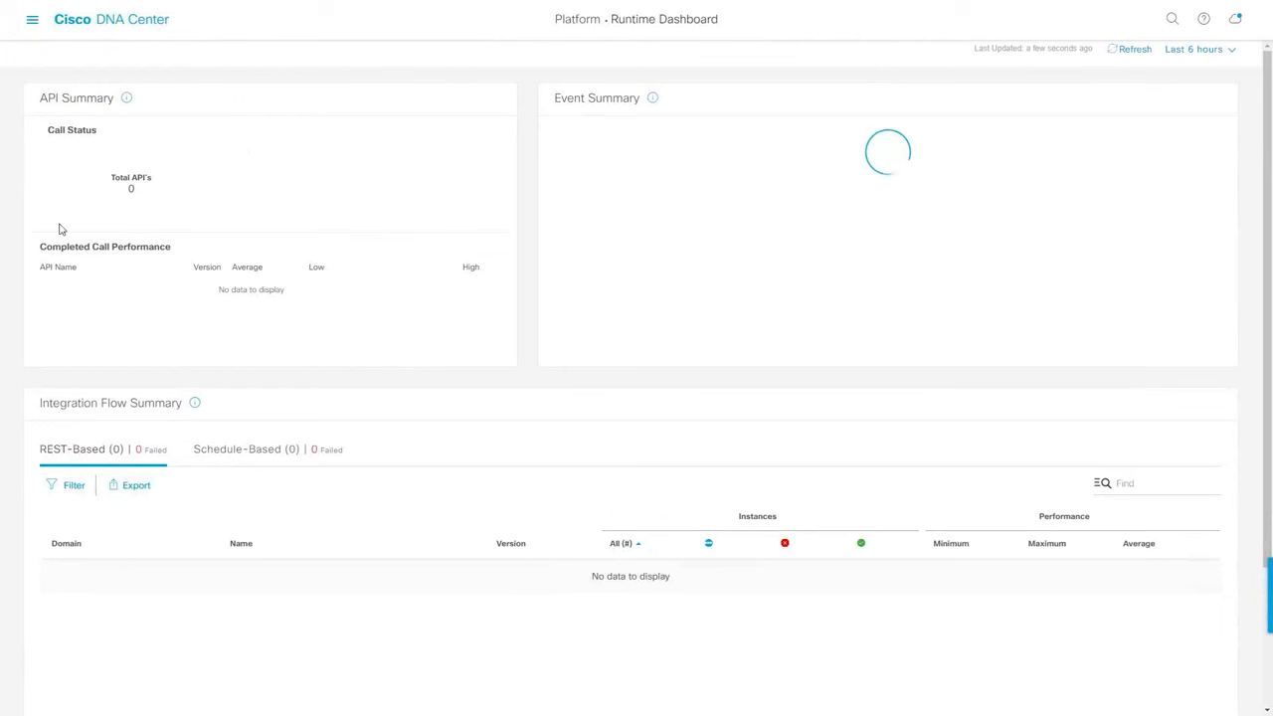
Go to Platform > Manage to see its six bundles.
left_click(31, 20)
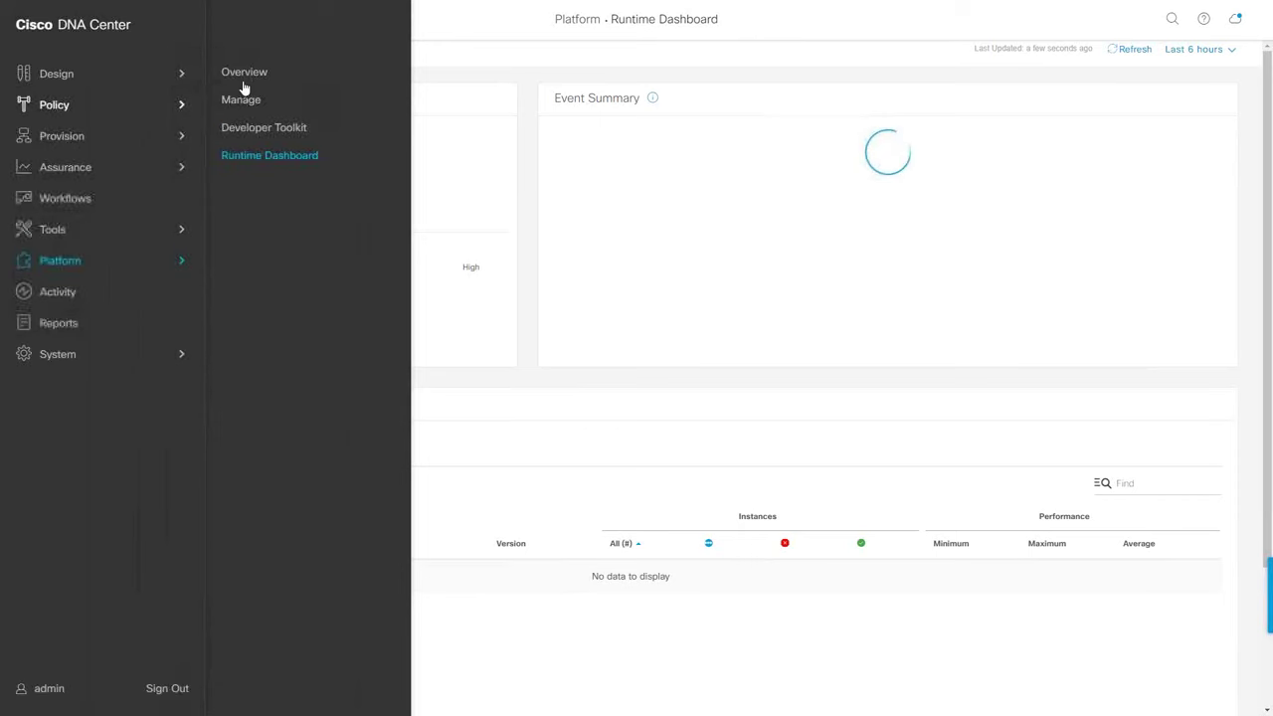
left_click(242, 100)
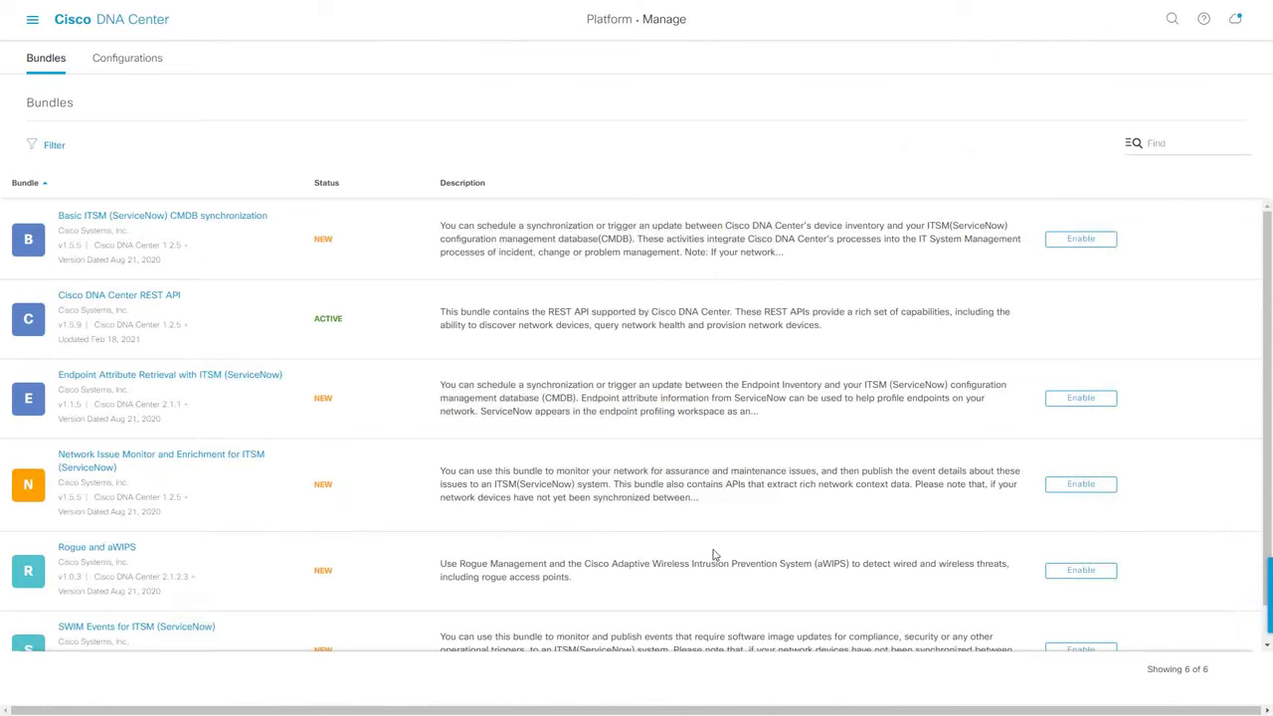
left_click(1267, 645)
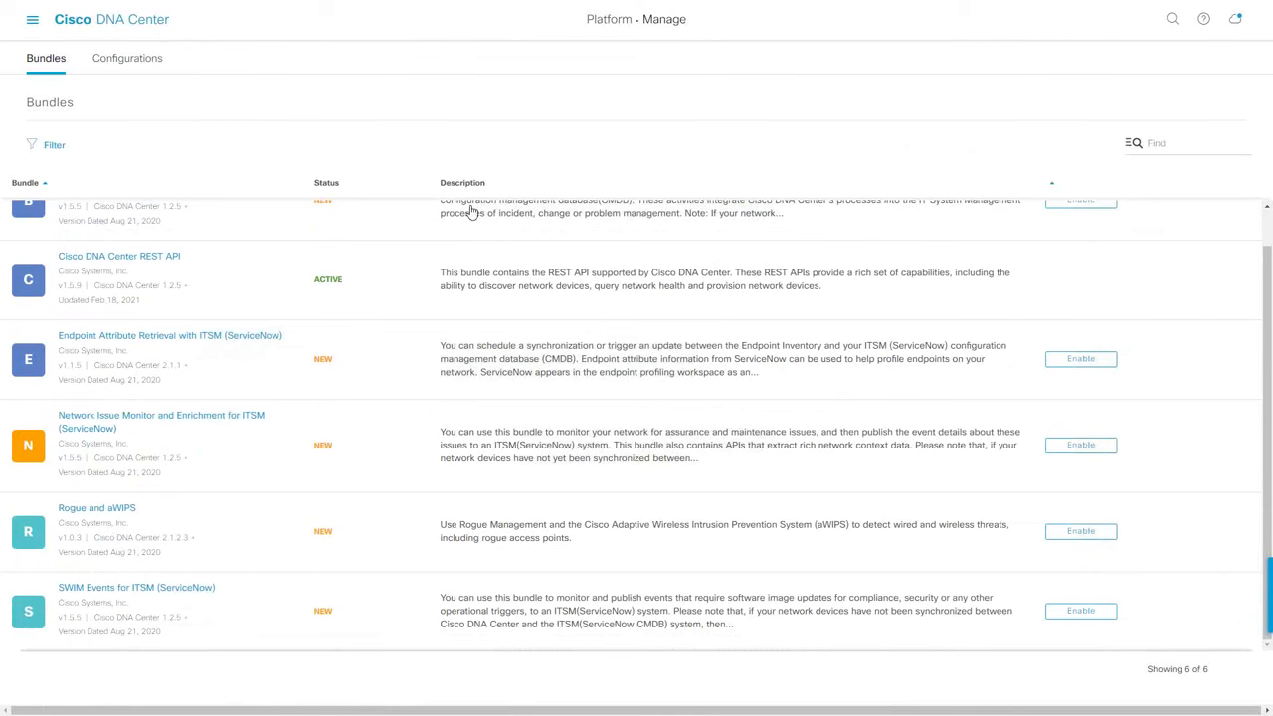
Check the Configurations tab's General Settings and Event Settings, then return to the Bundles list.
left_click(123, 61)
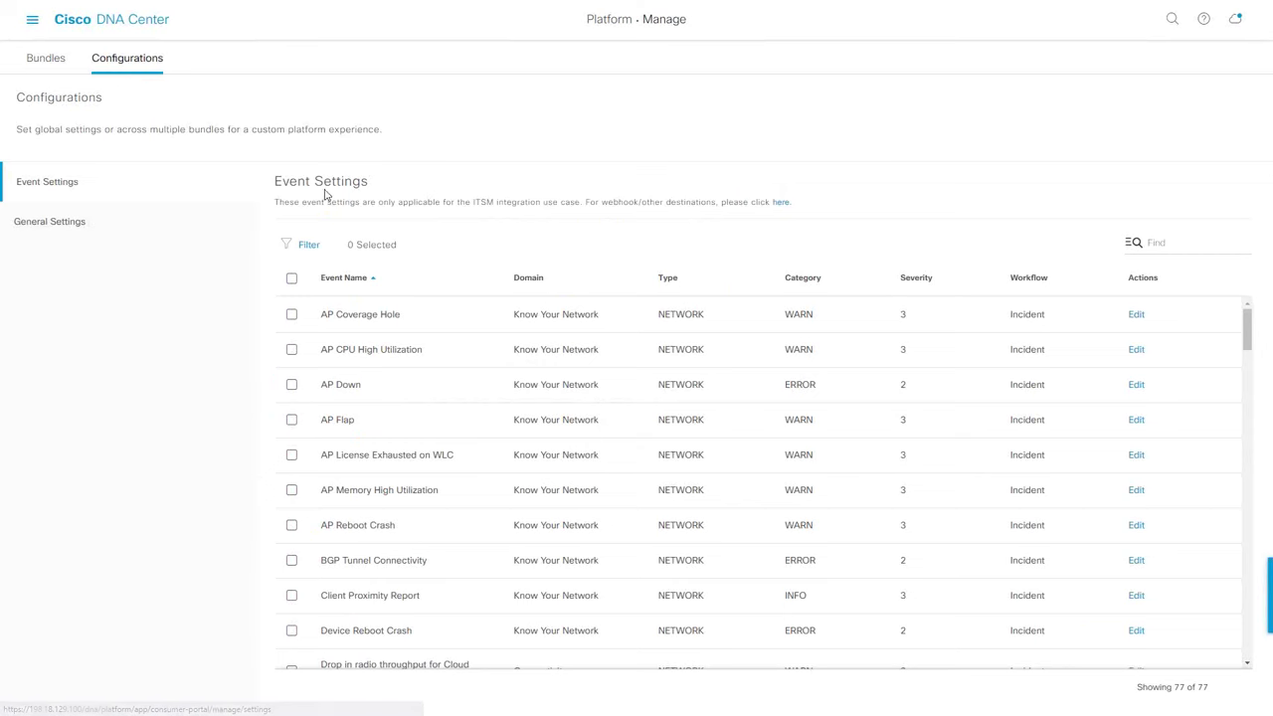
left_click(66, 229)
left_click(64, 175)
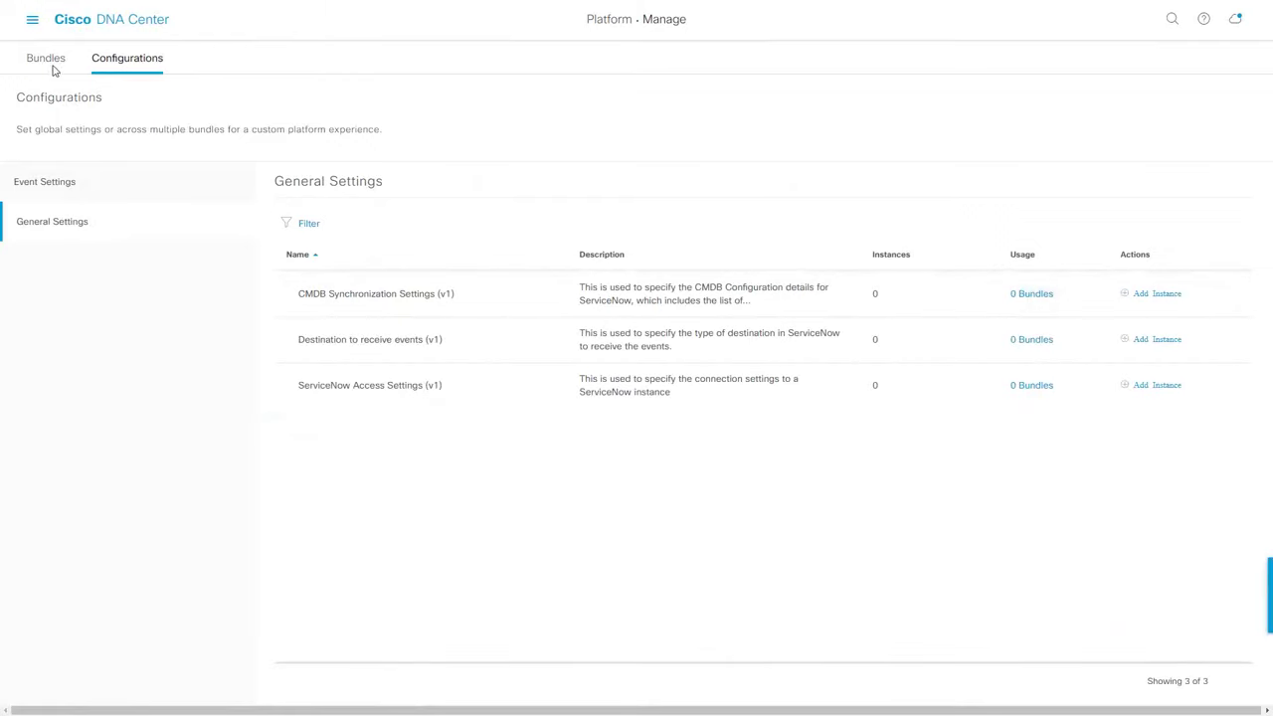
left_click(47, 62)
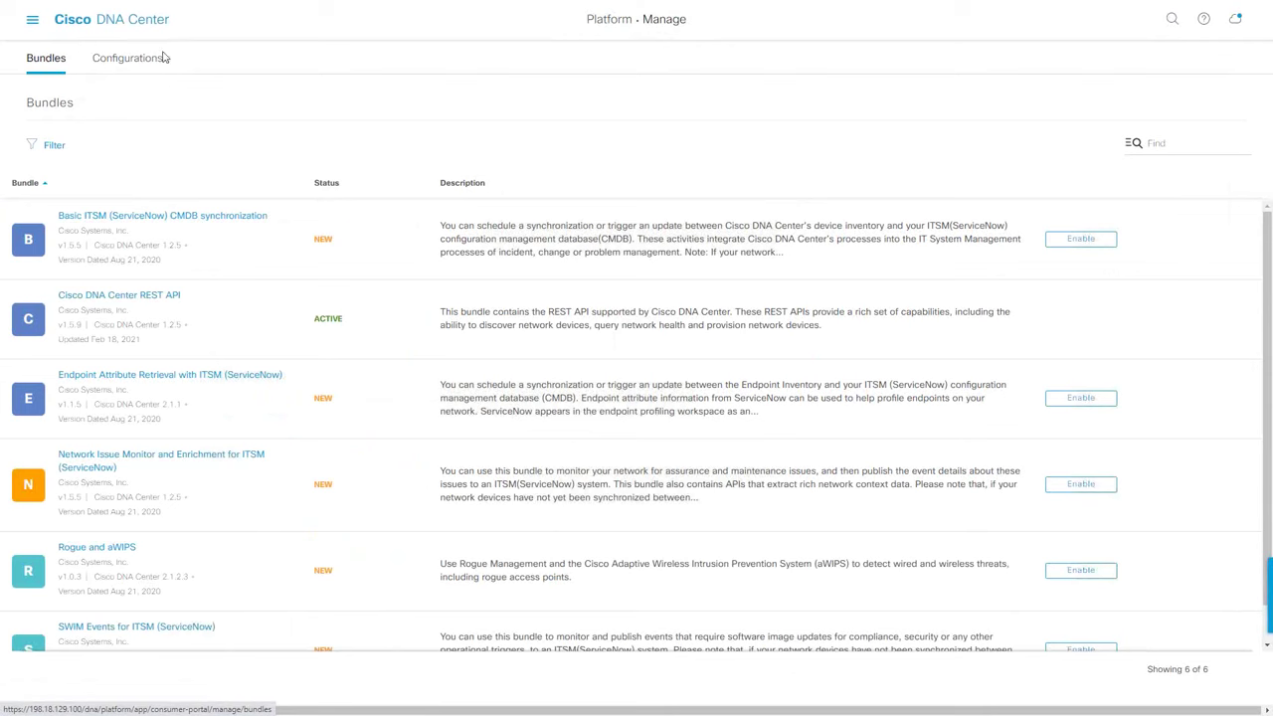
left_click(35, 22)
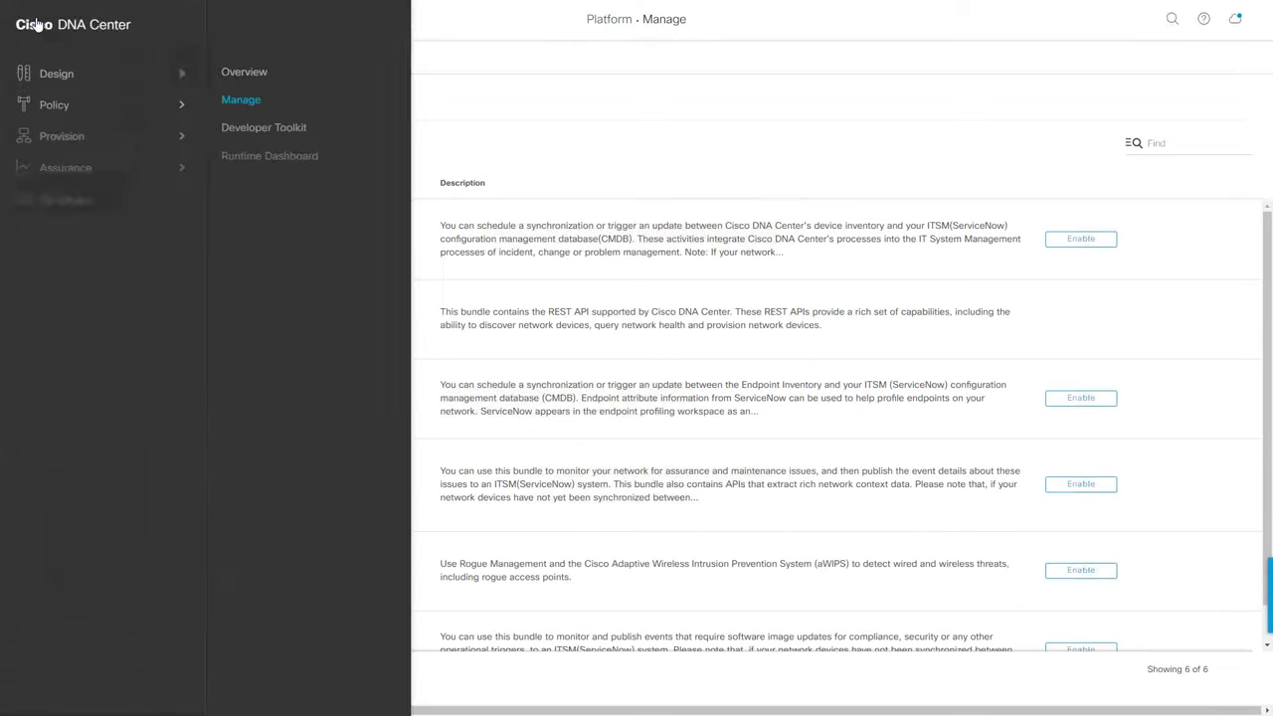
In Platform's Developer Toolkit, view the Integration Flows, Multivendor Support and Events tabs.
left_click(267, 129)
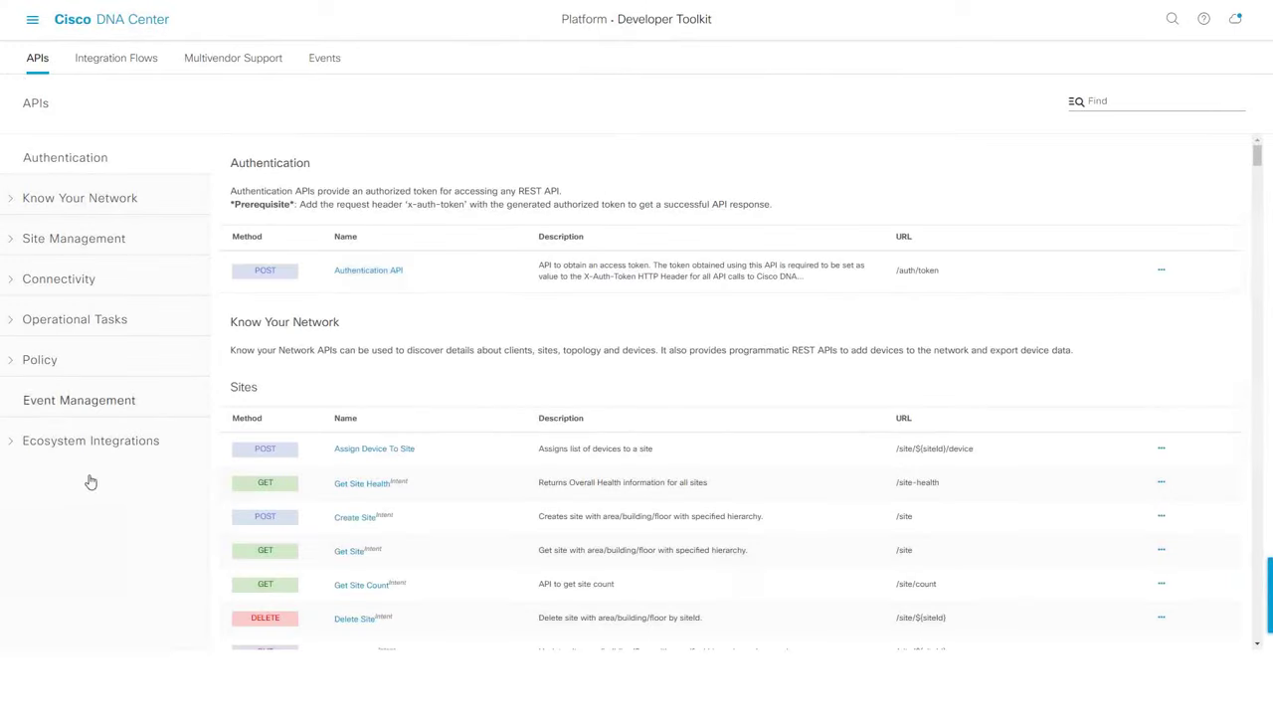
left_click(126, 63)
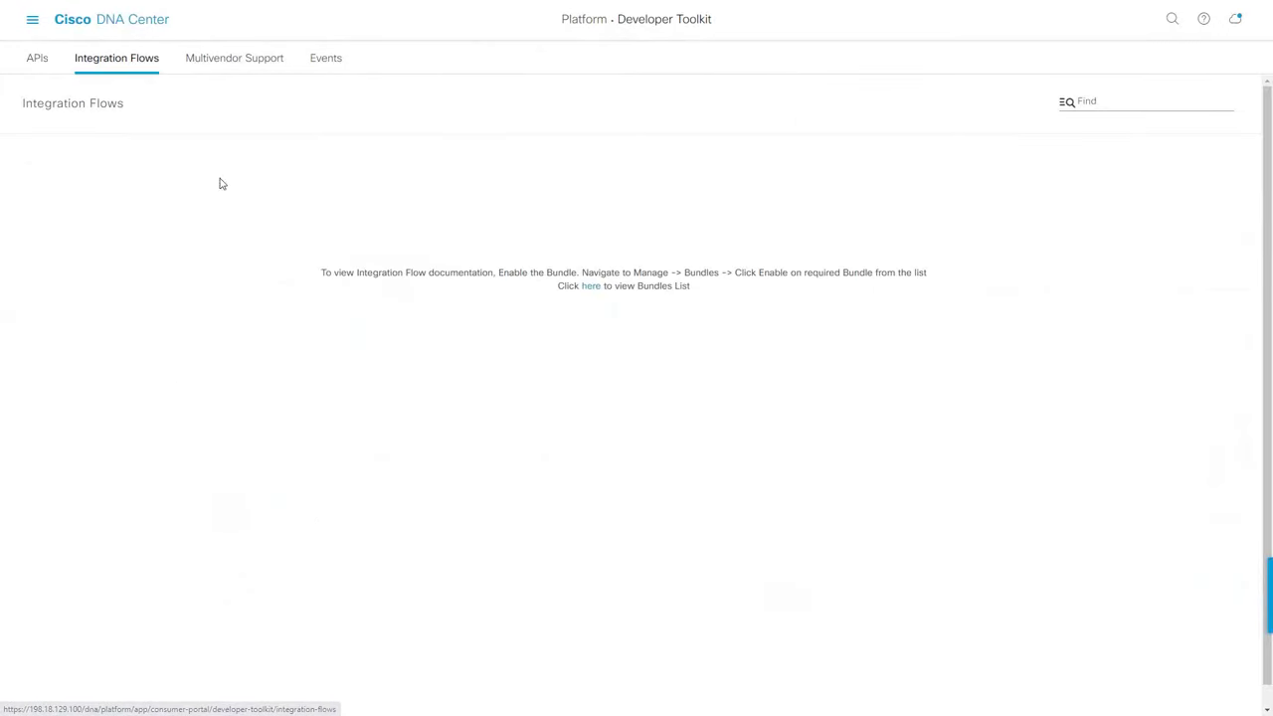
left_click(234, 62)
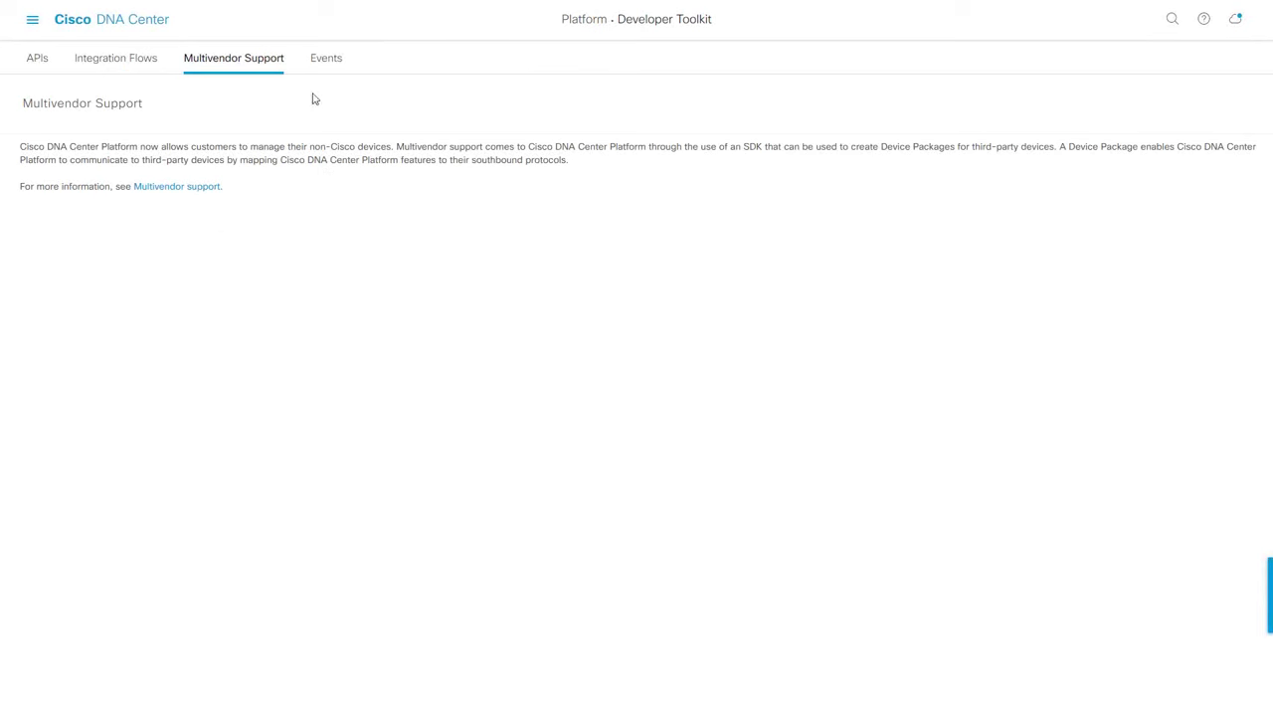
left_click(328, 63)
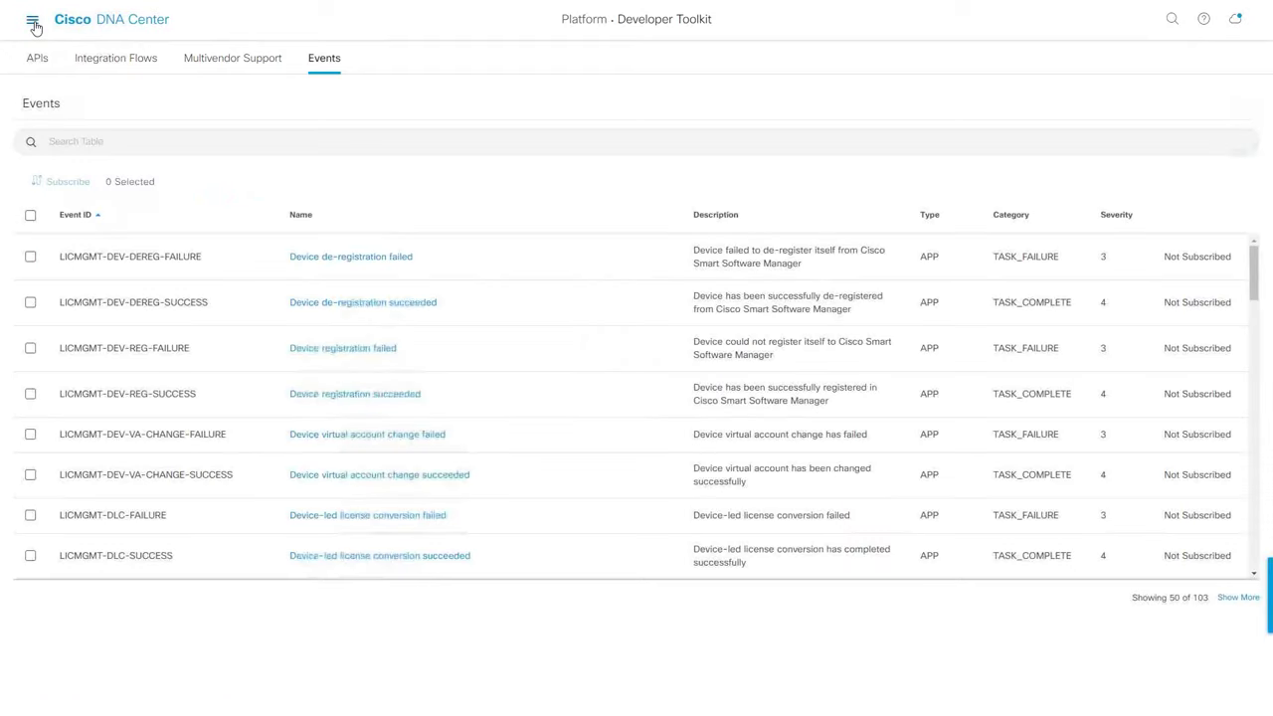
left_click(33, 22)
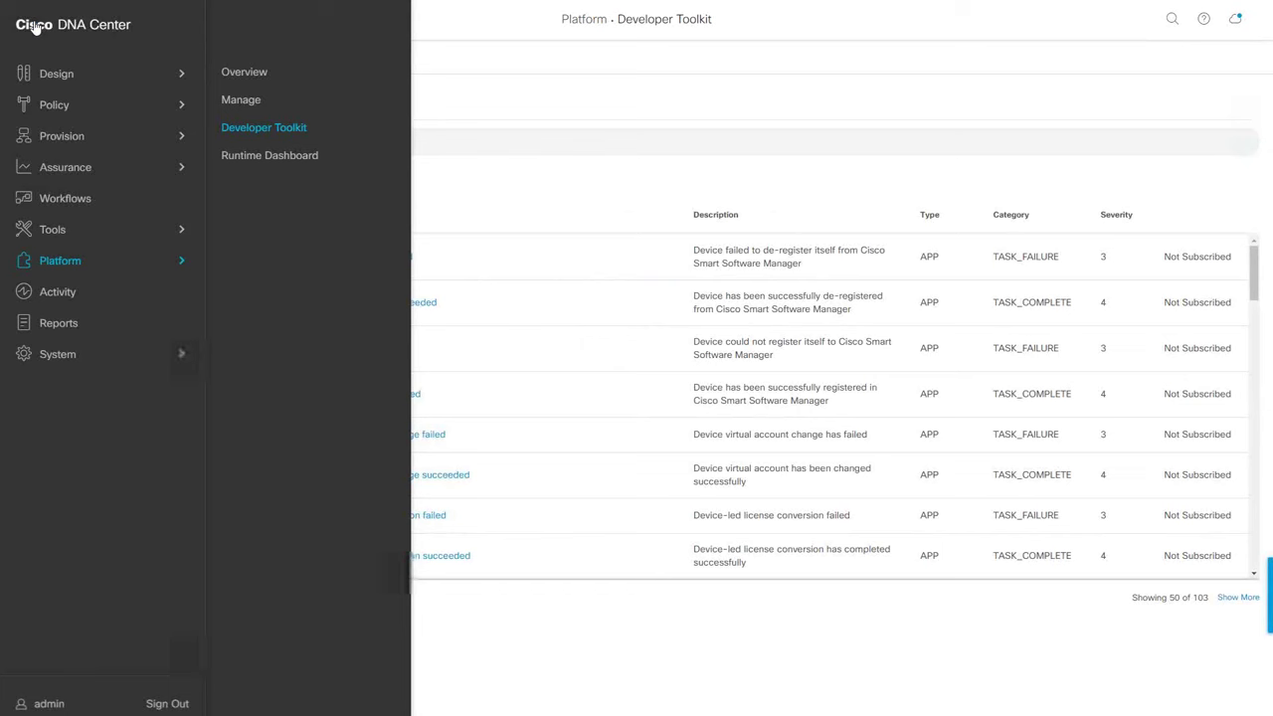
mouse_move(59, 363)
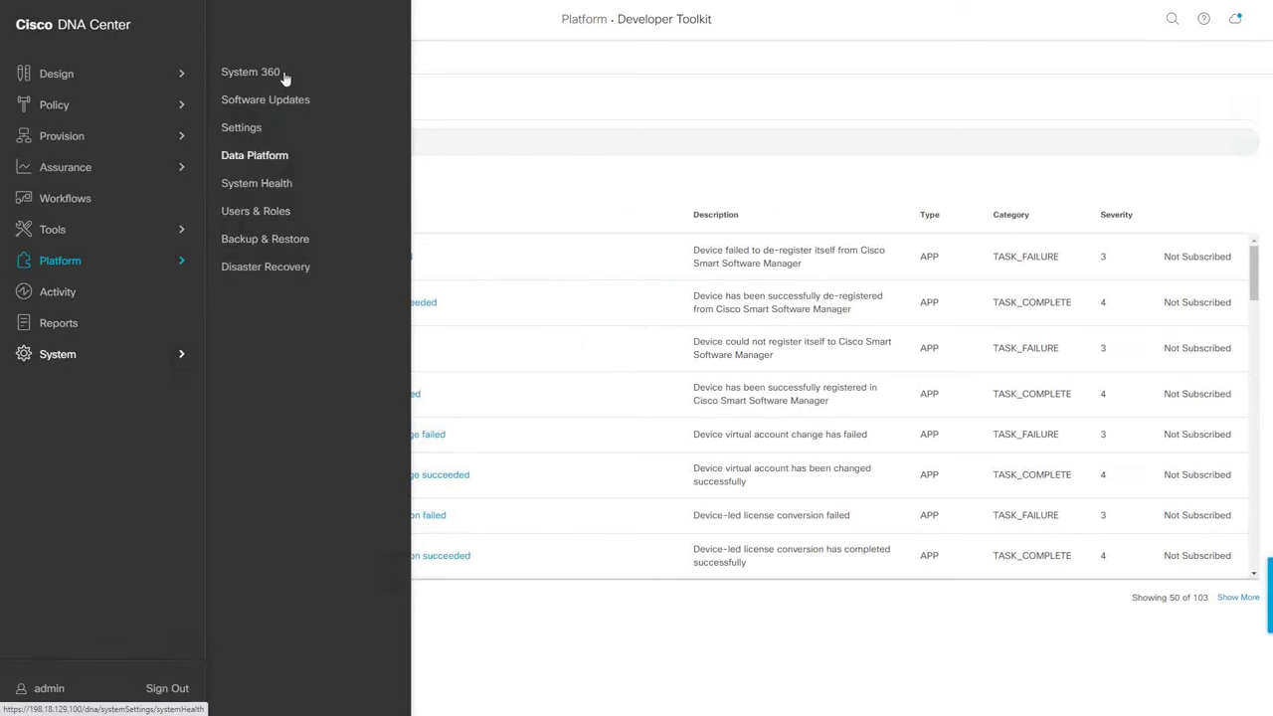
Review the Authentication and Policy Servers, Stealthwatch, Umbrella and vManage pages in System Settings.
left_click(248, 130)
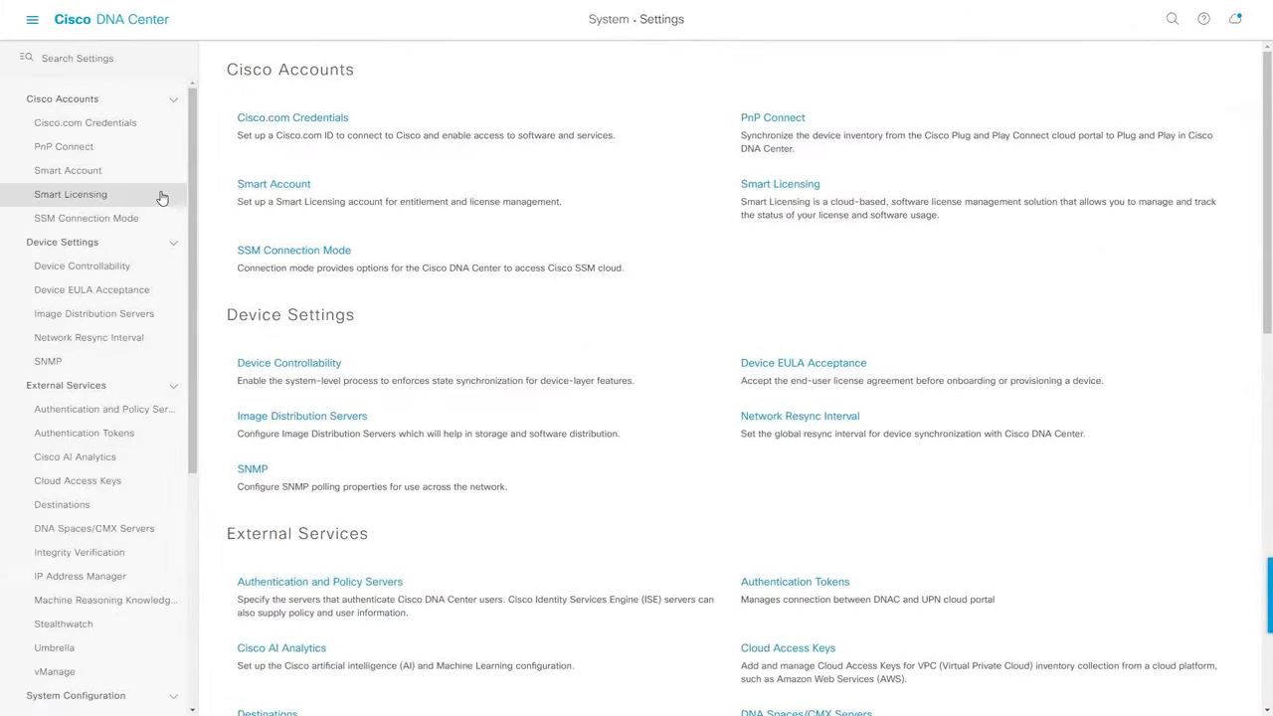
left_click(75, 412)
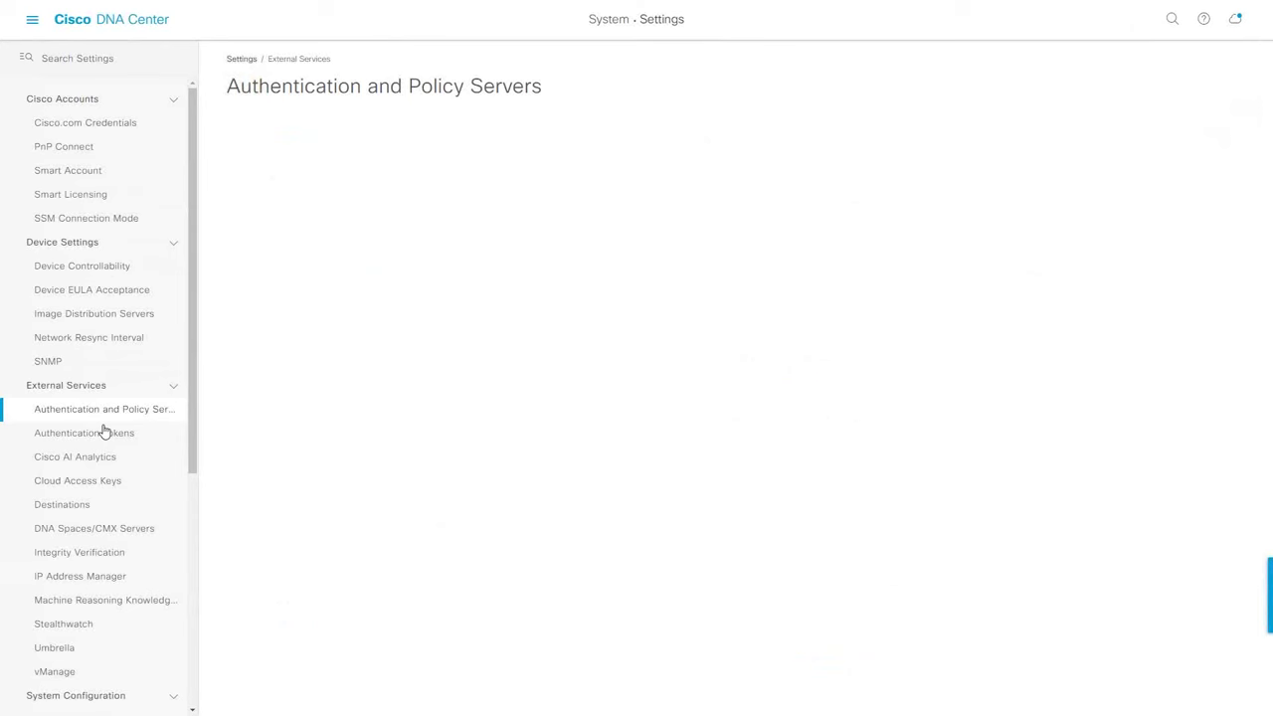
left_click(68, 624)
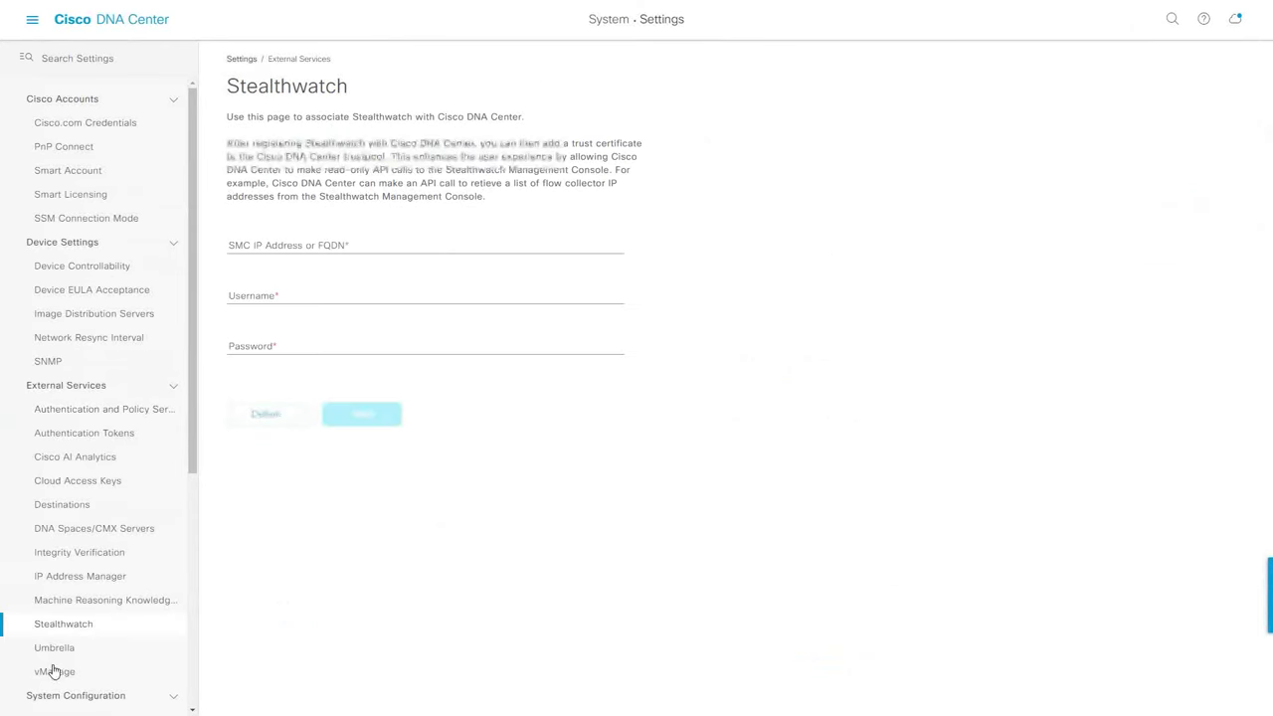
left_click(55, 648)
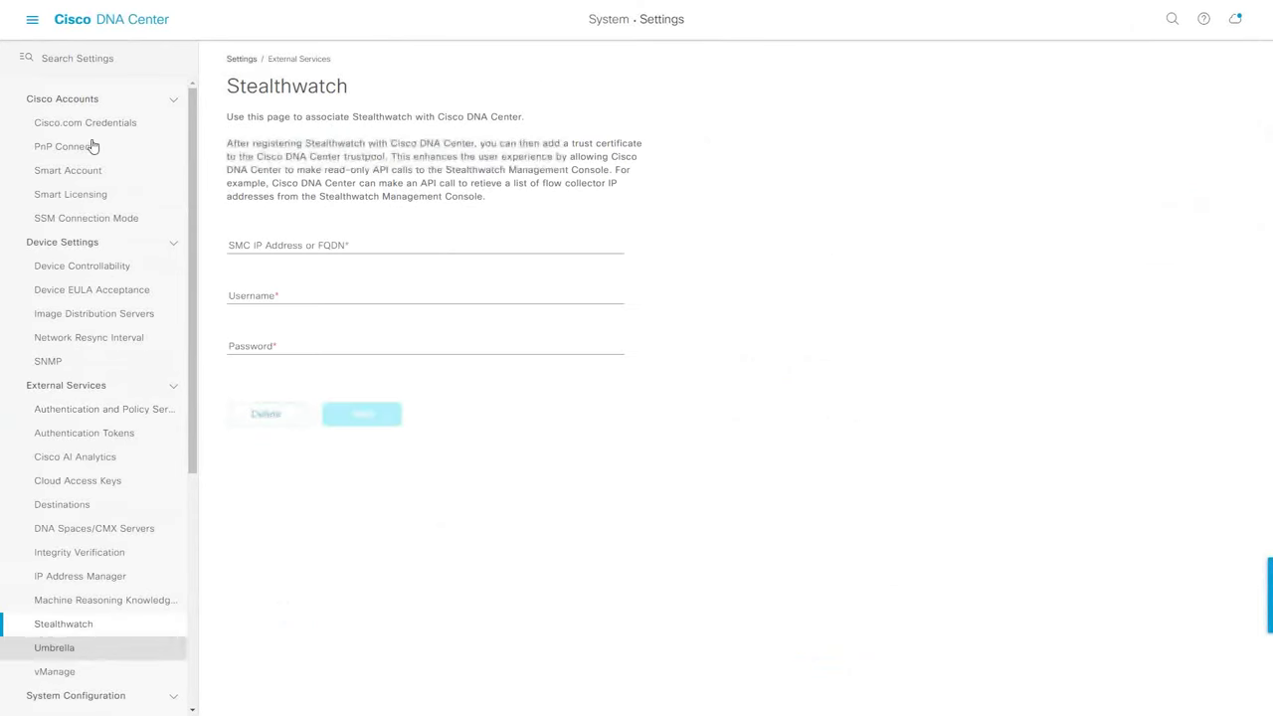
left_click(32, 22)
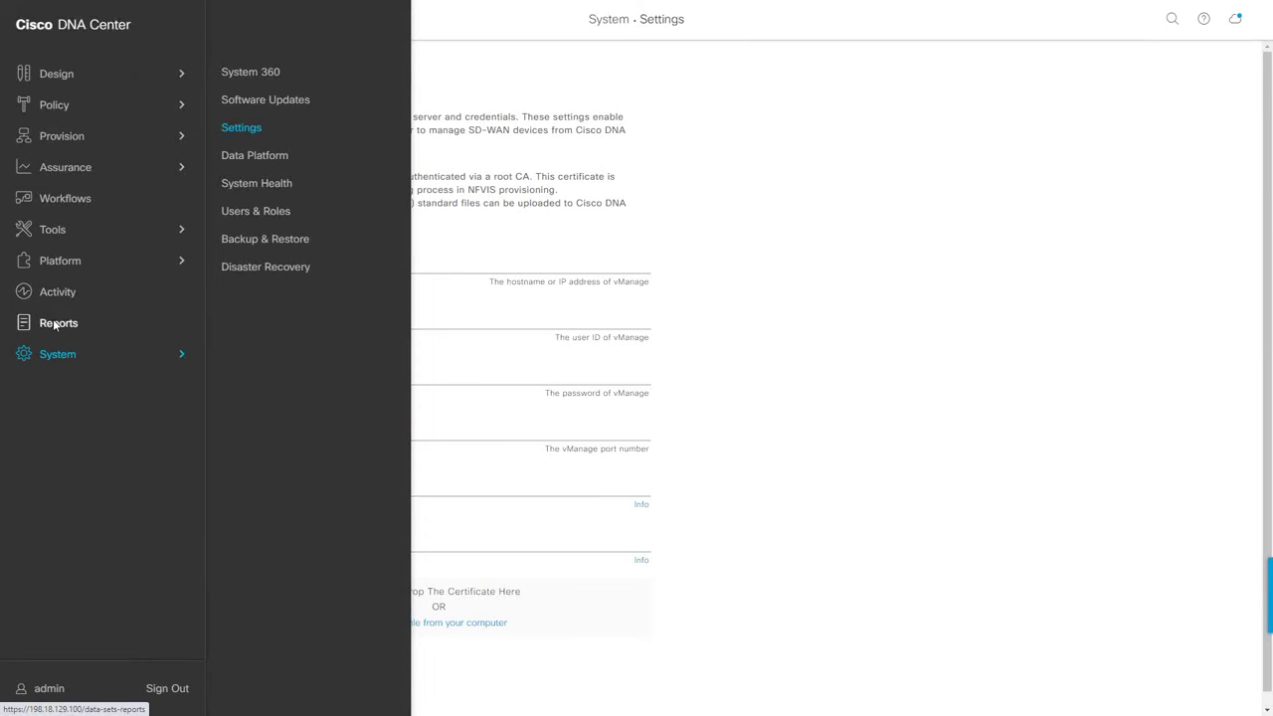
Look at the Reports templates, then switch to the Activity Audit Logs.
left_click(56, 324)
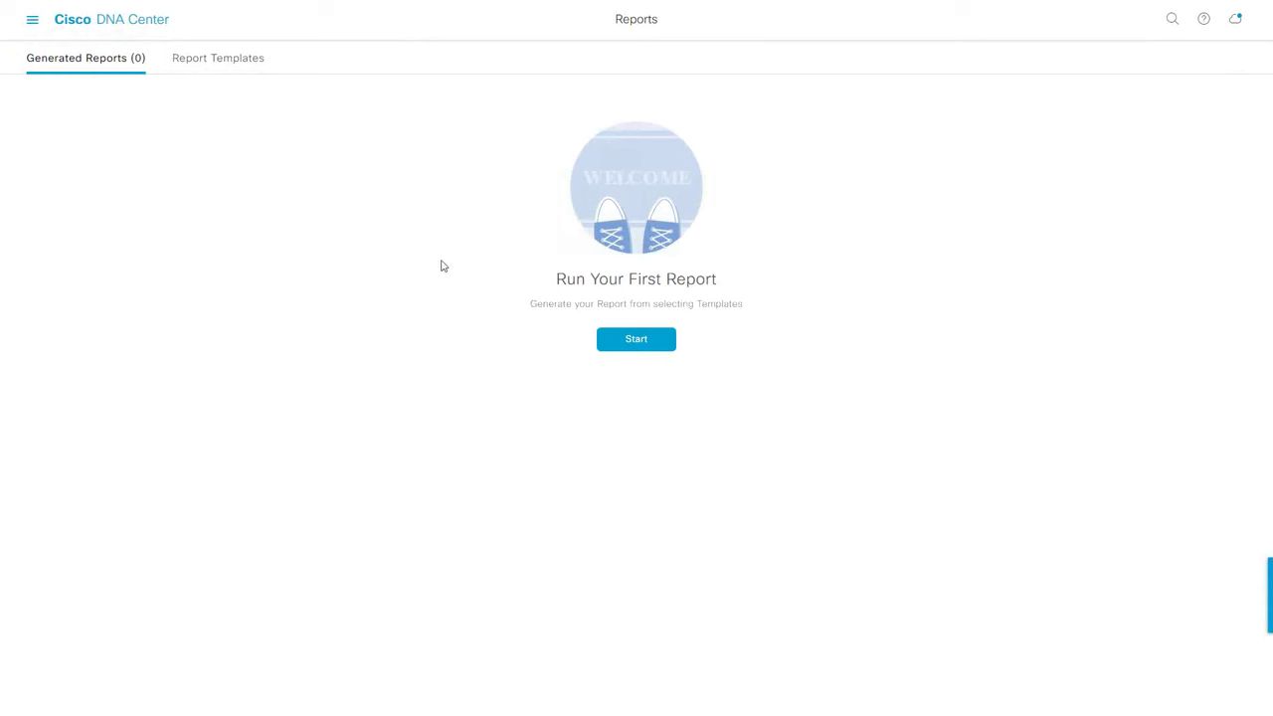
left_click(629, 348)
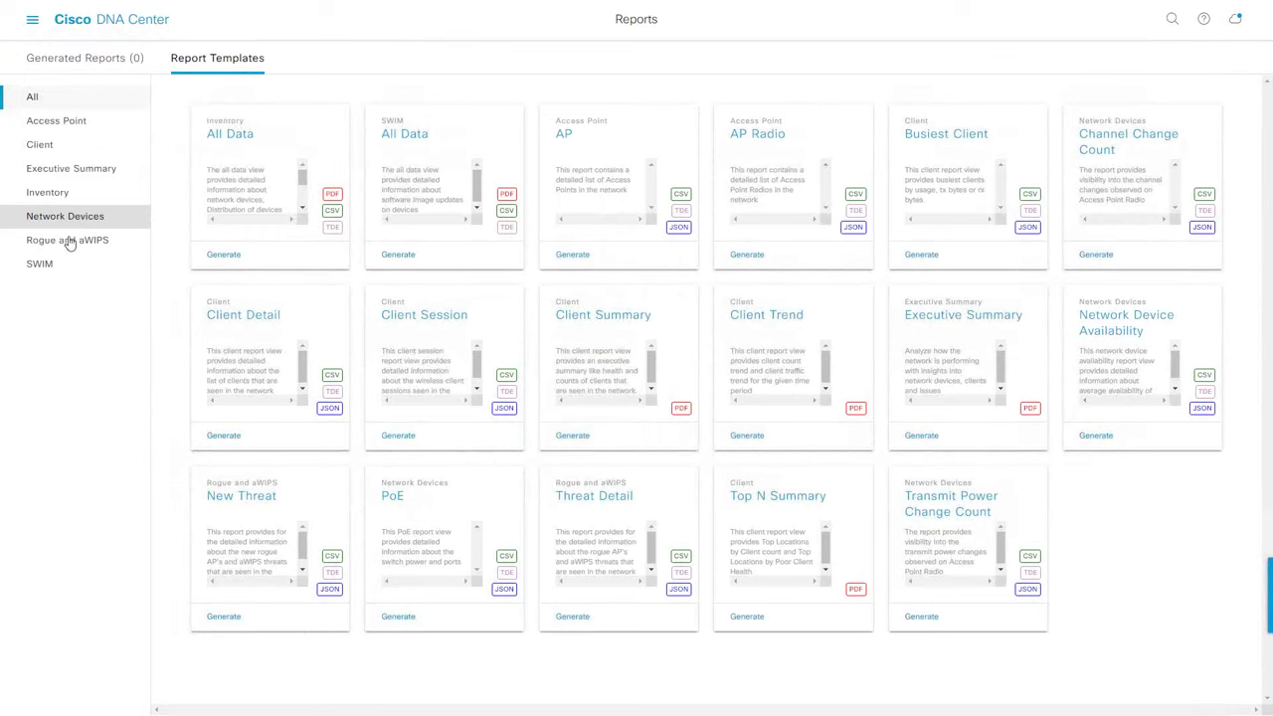
left_click(33, 20)
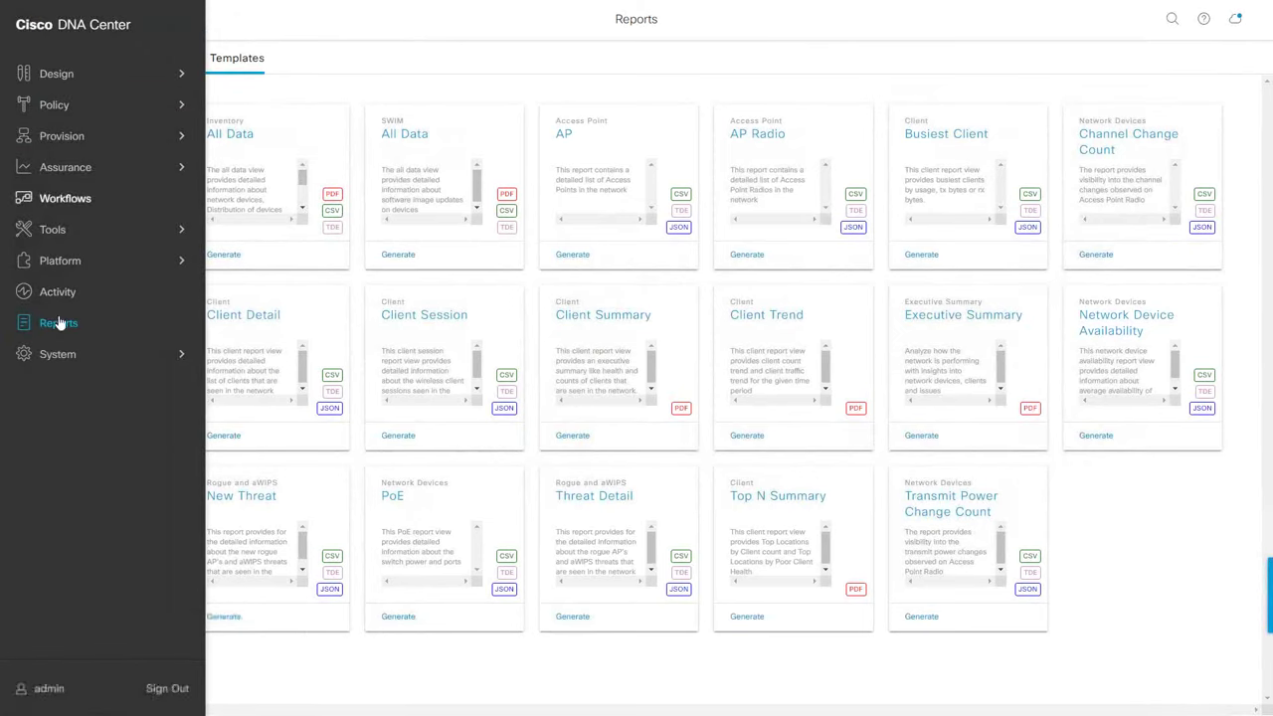
left_click(70, 293)
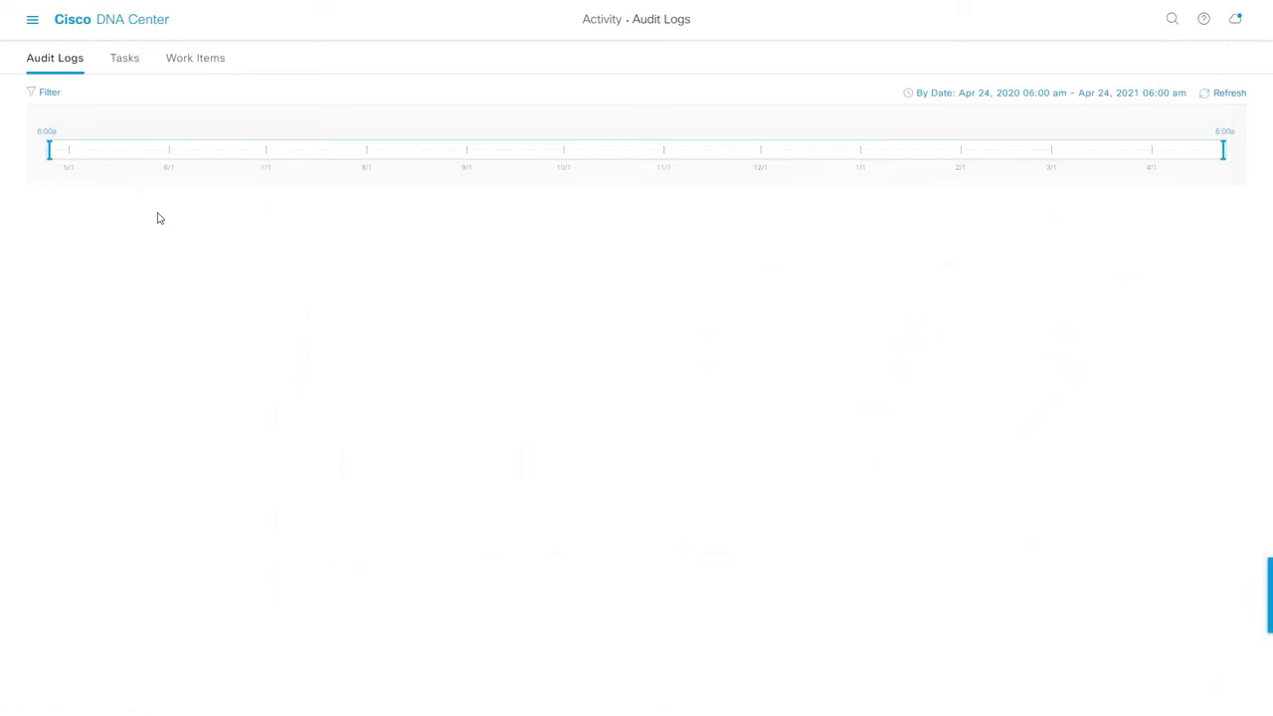
Browse the Activity Tasks, Audit Logs and Work Items tabs, then open Tools > Discovery.
left_click(124, 60)
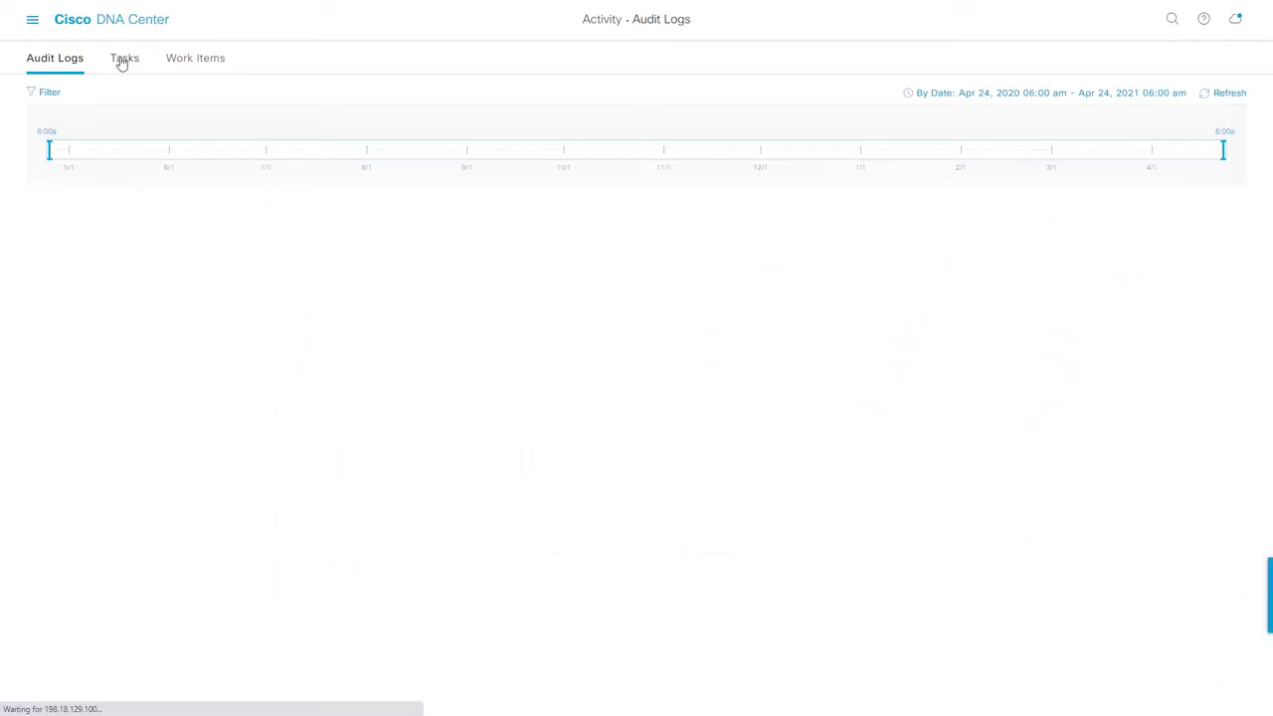
left_click(68, 61)
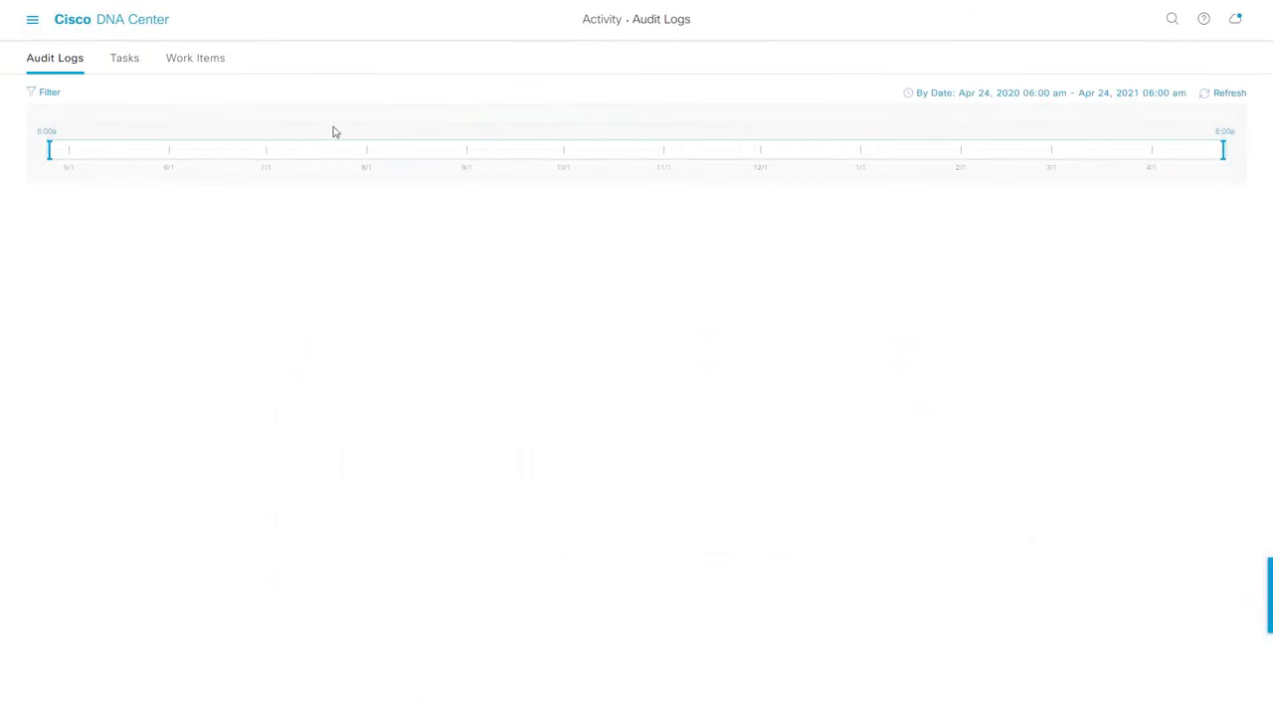
left_click(182, 62)
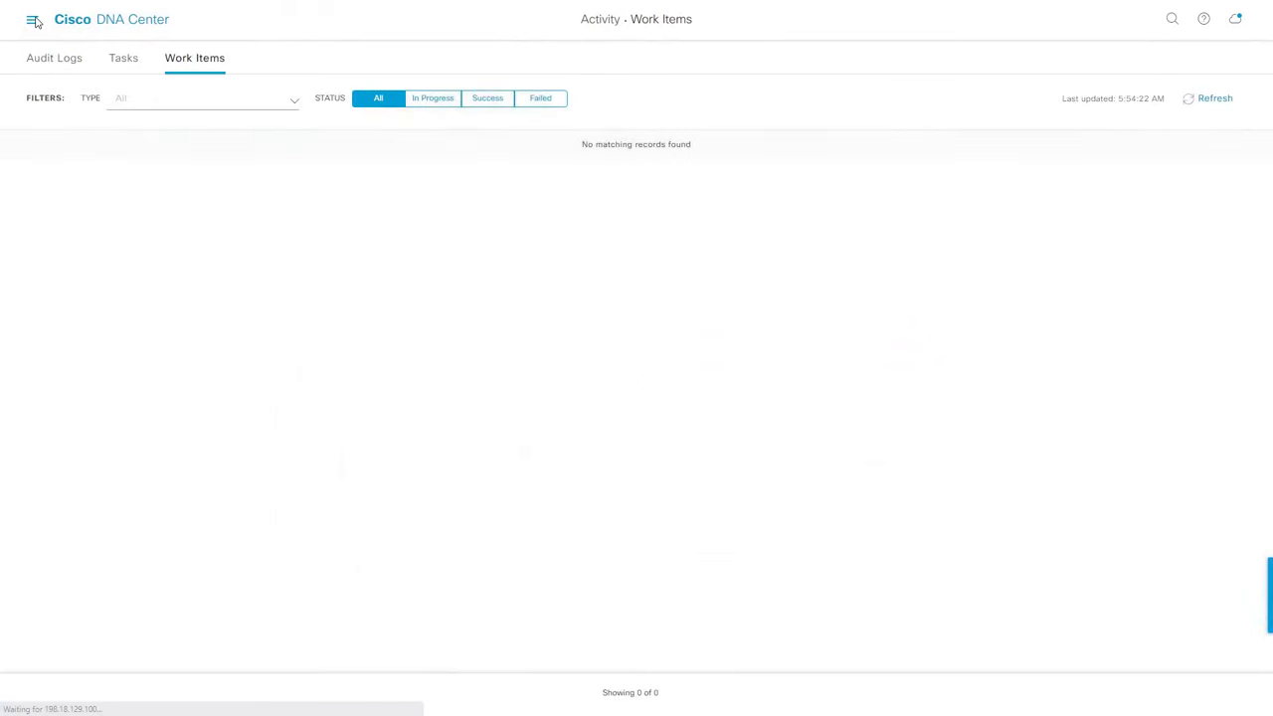
left_click(32, 19)
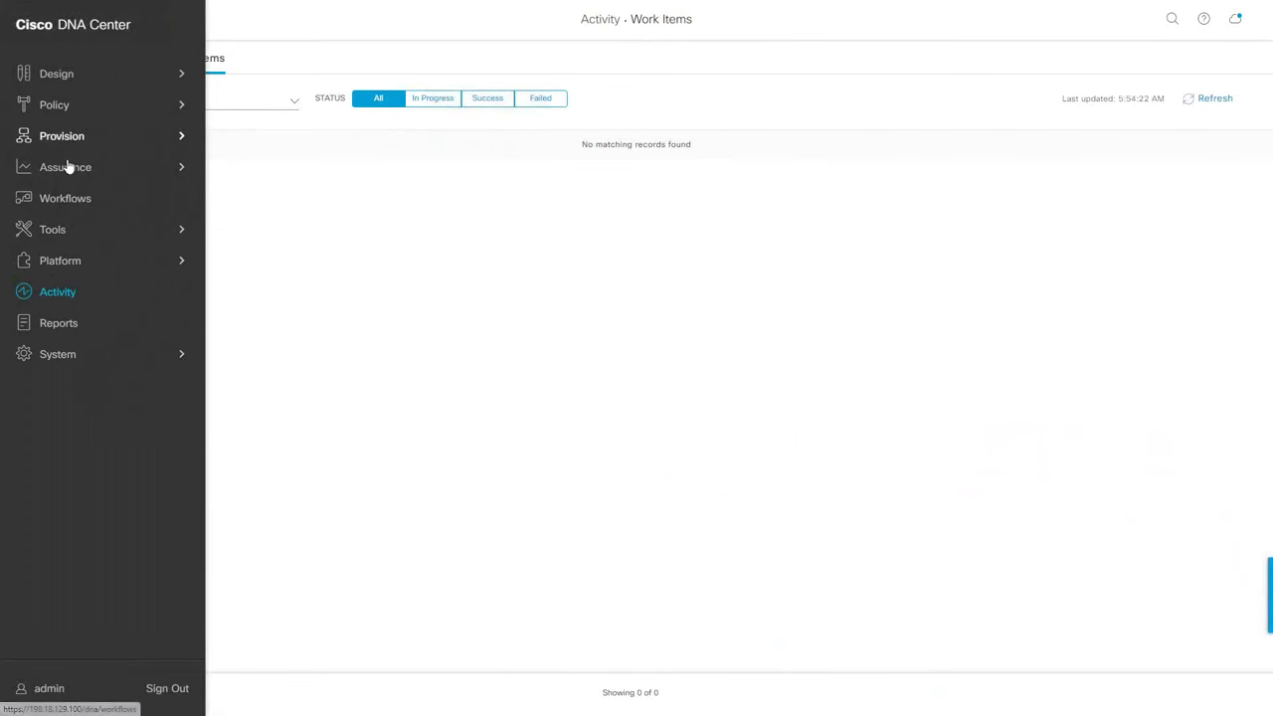
mouse_move(60, 232)
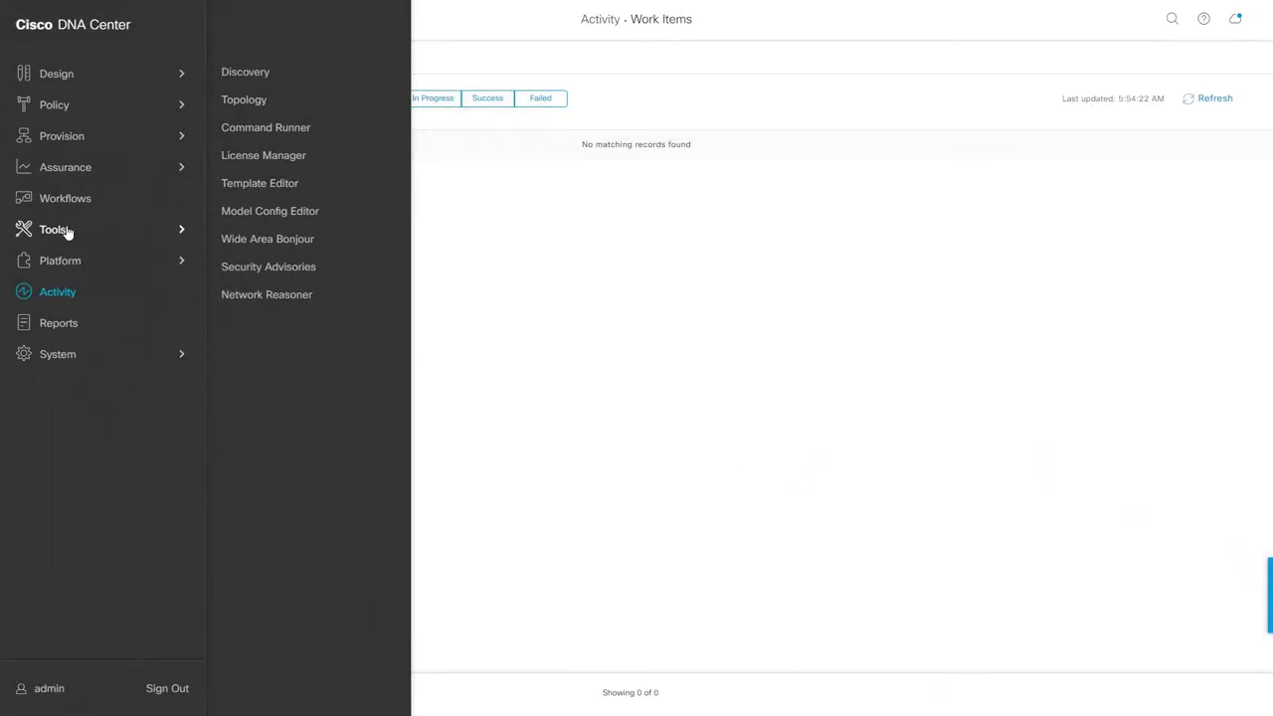
left_click(246, 72)
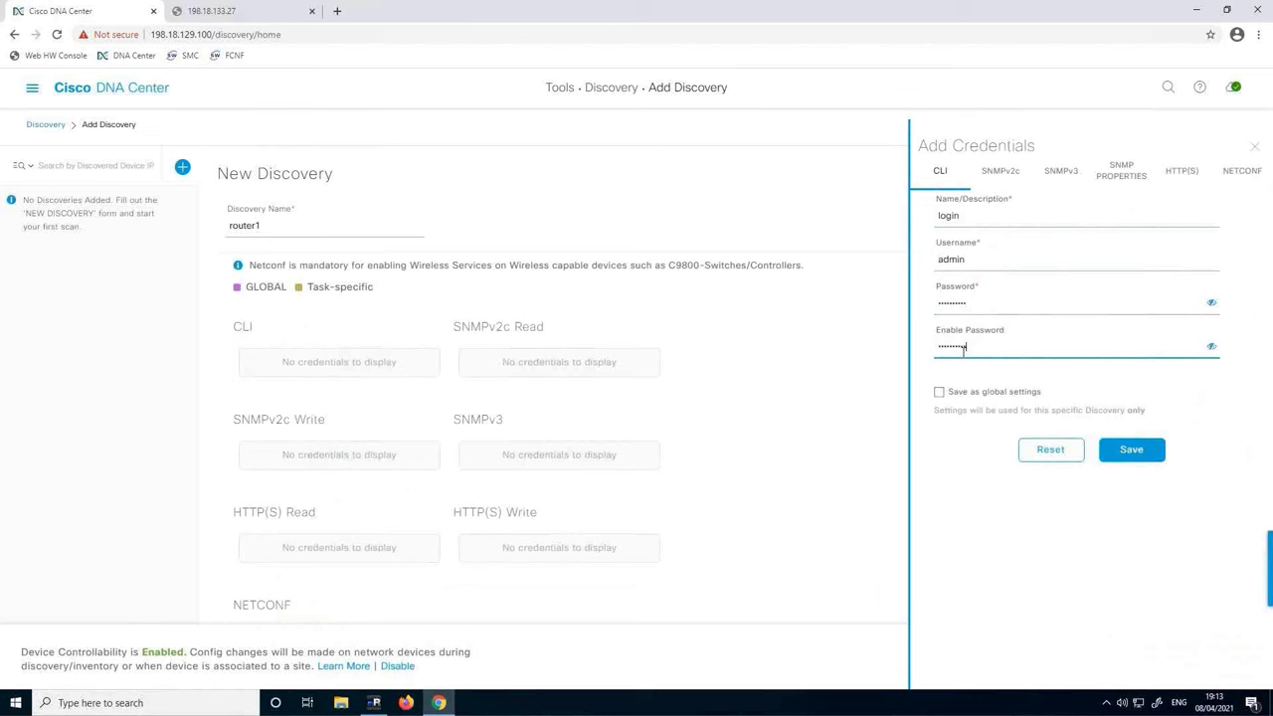
Keep the SNMPv2c Write credential RW as a global setting.
left_click(969, 392)
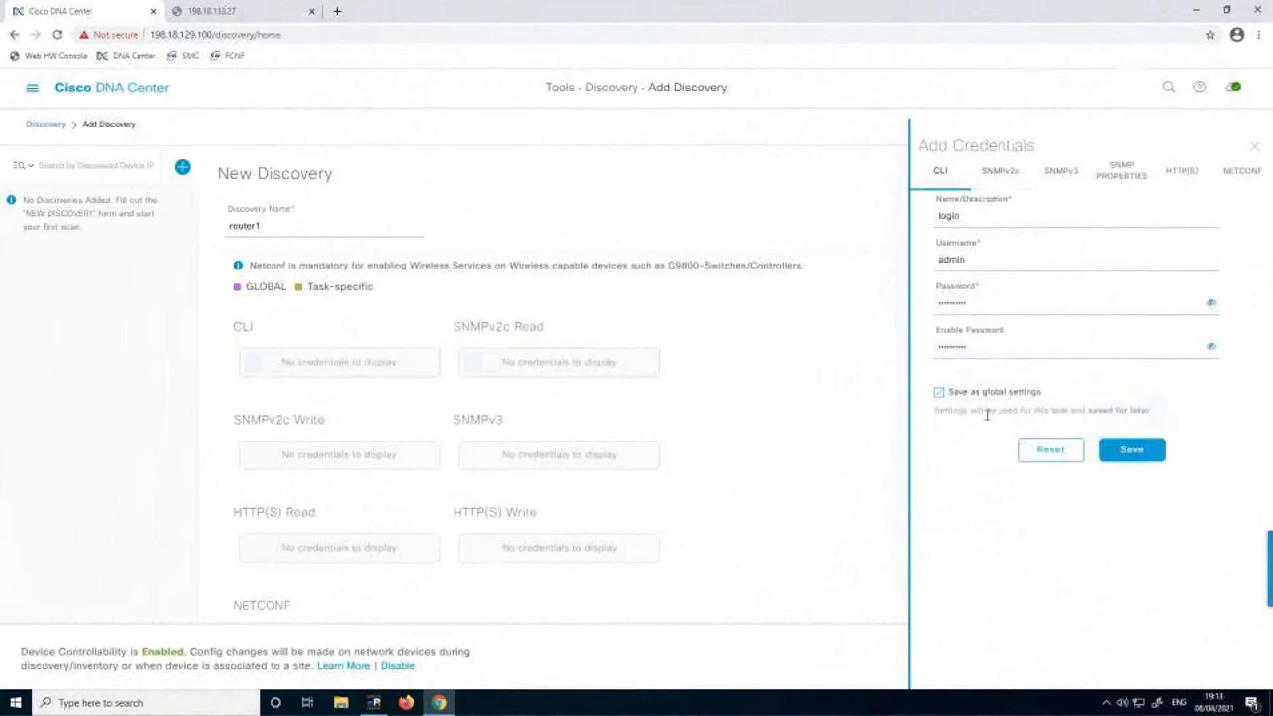
Return to the empty Discovery dashboard and bring up the Windows Start menu.
left_click(963, 348)
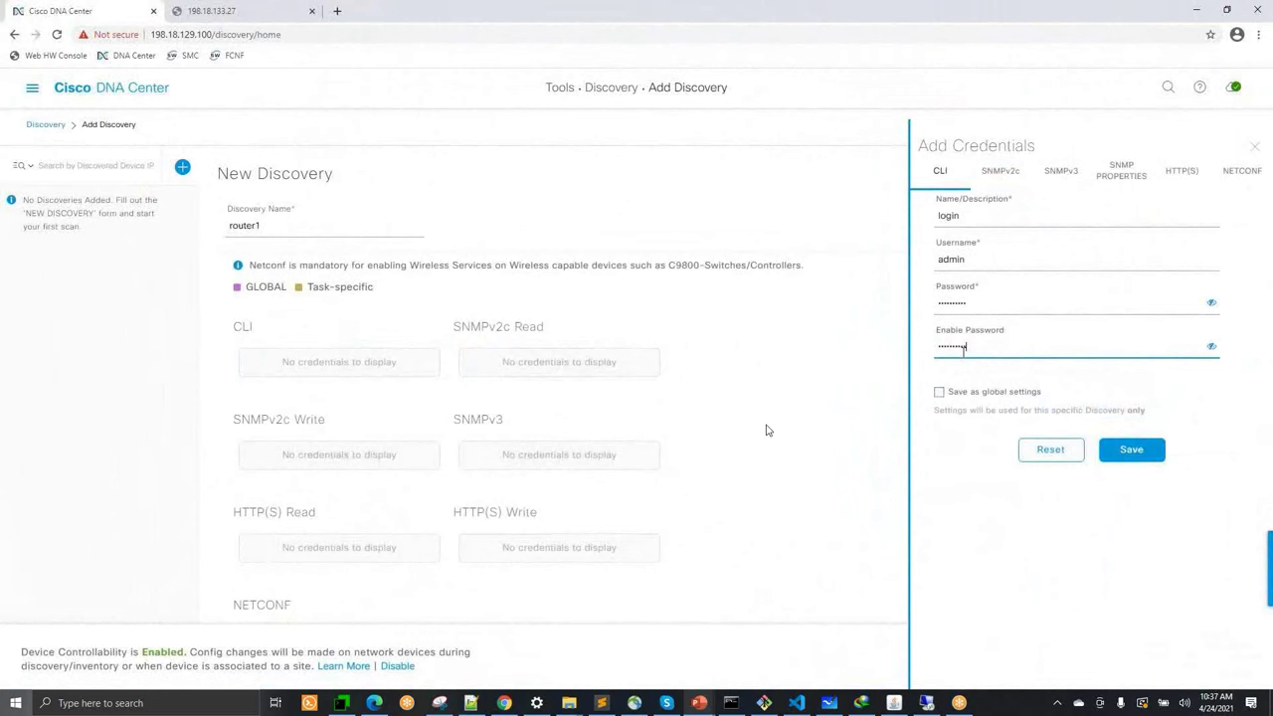
key("super")
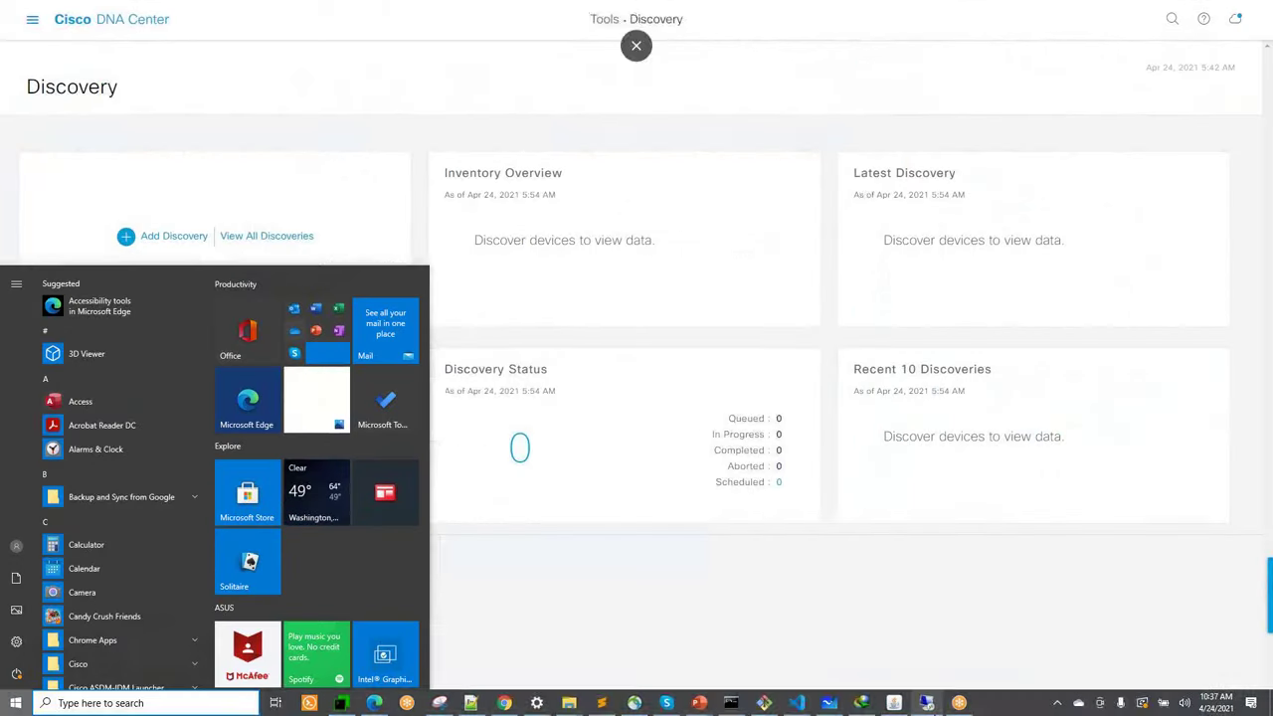
key("Escape")
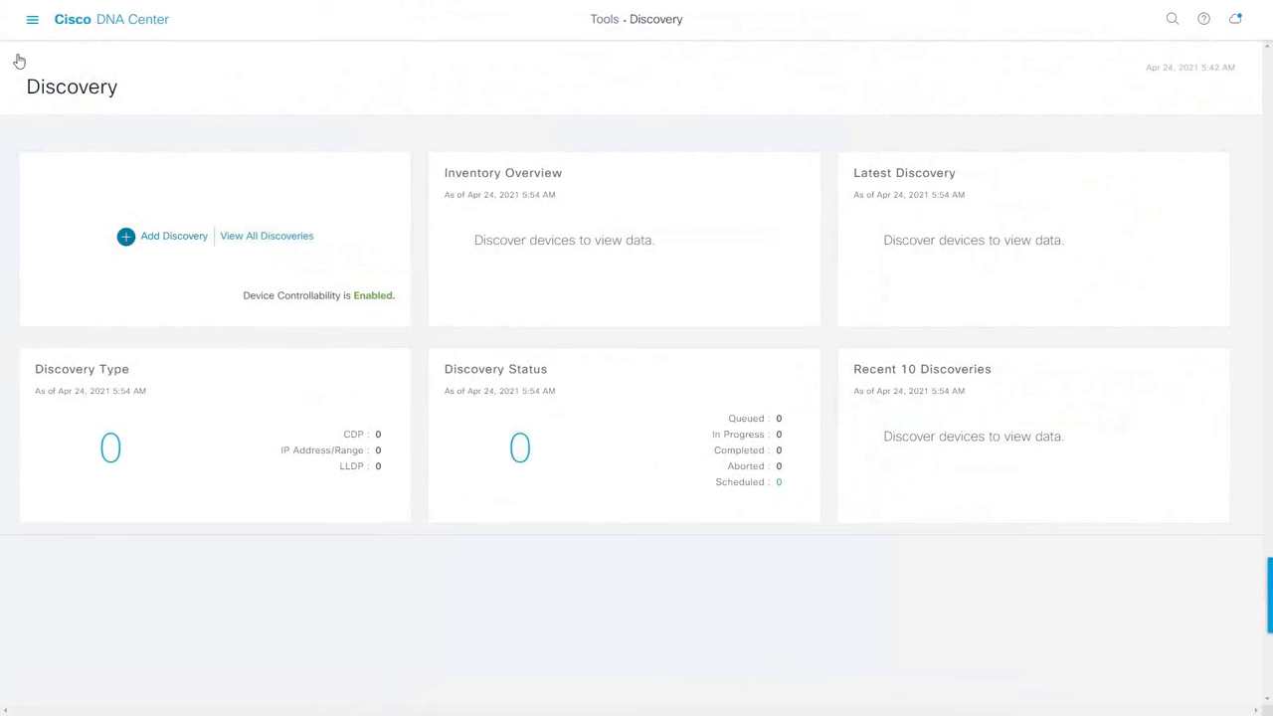
left_click(32, 19)
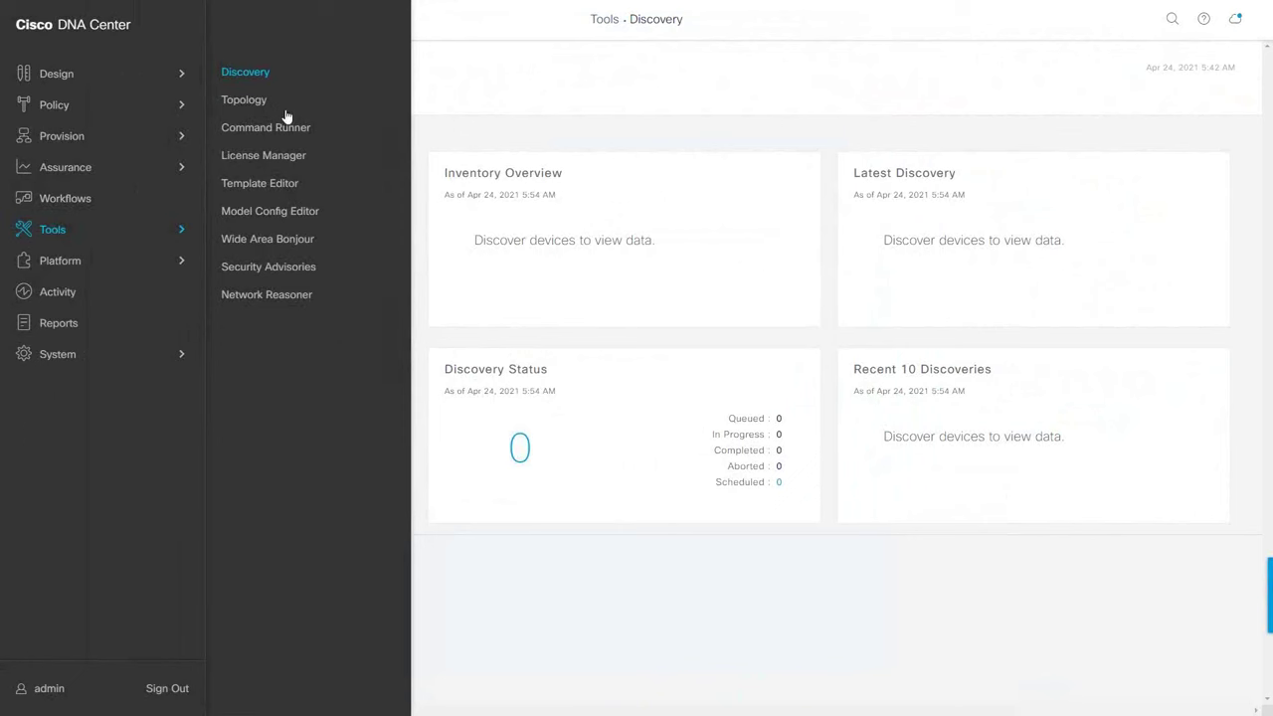
left_click(257, 95)
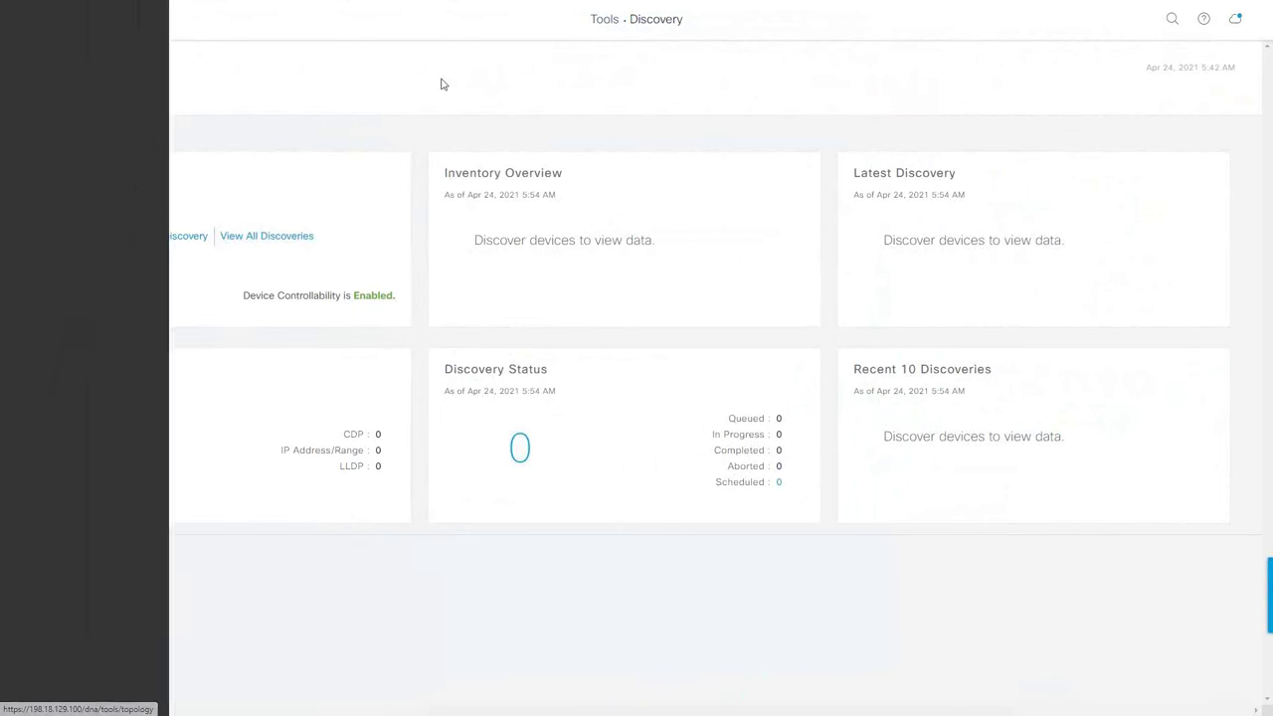
left_click(131, 24)
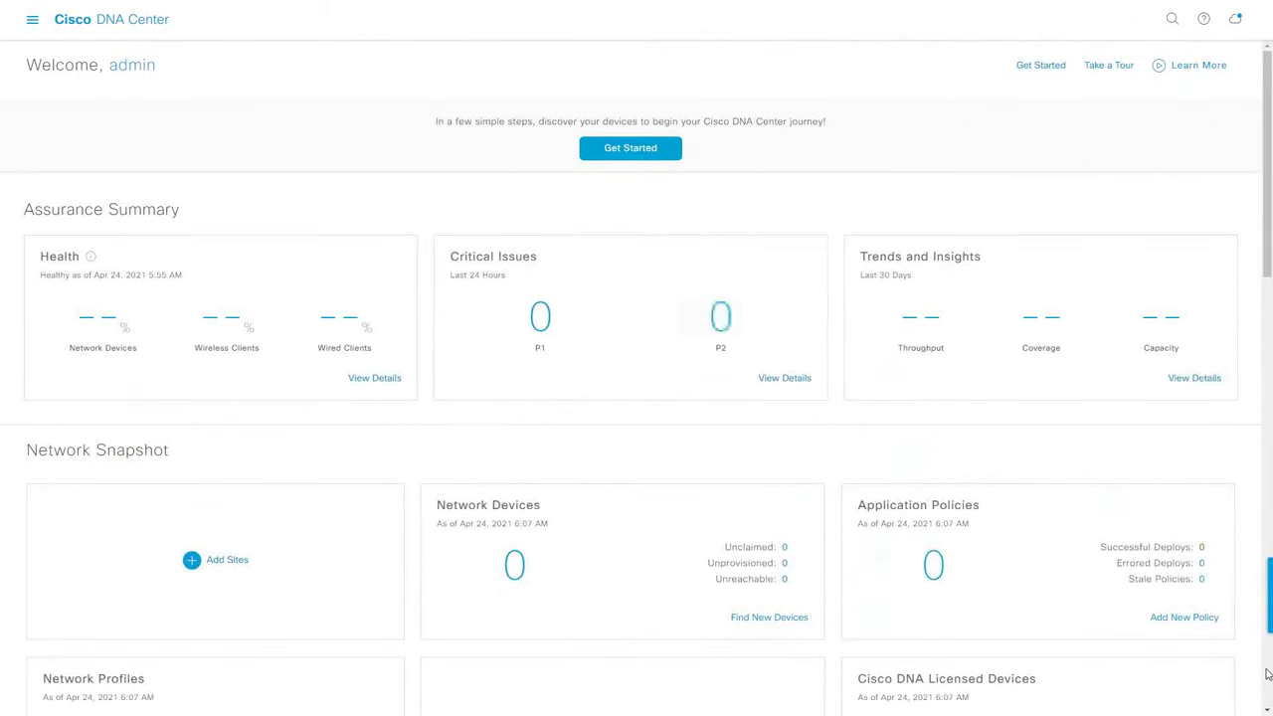
scroll(1266, 674, "down", 5)
scroll(1266, 674, "down", 5)
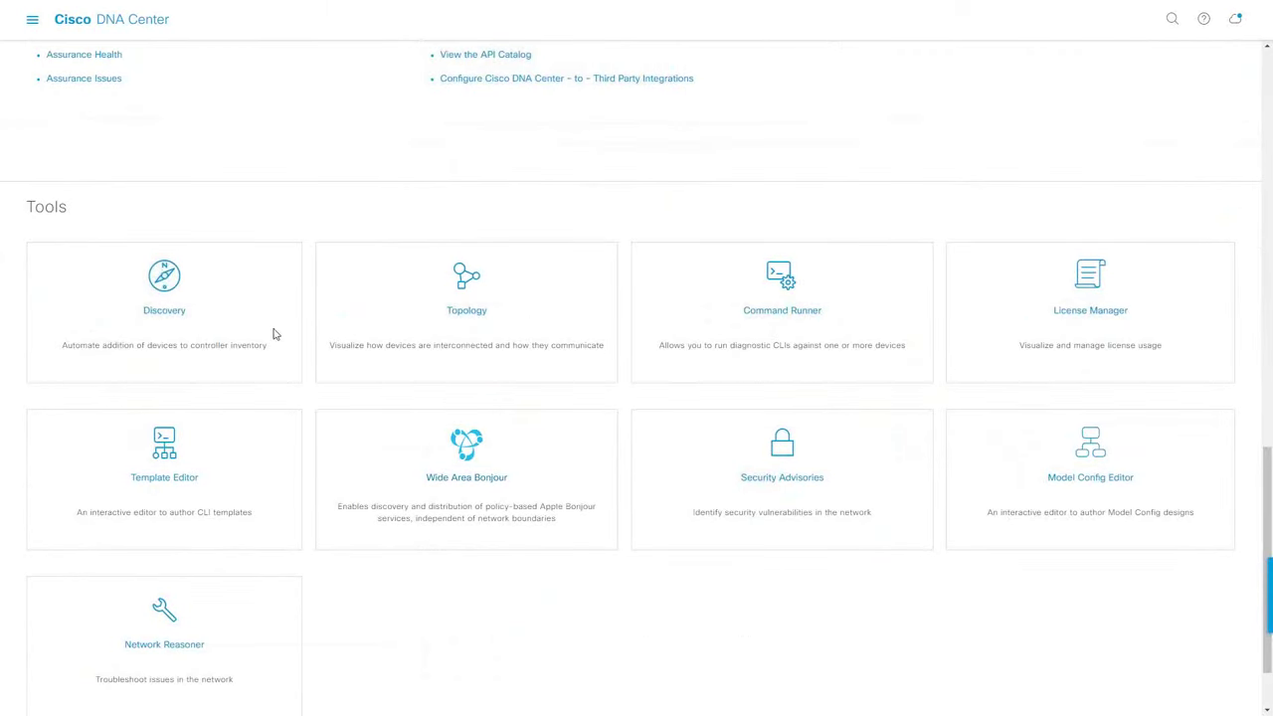
left_click(167, 310)
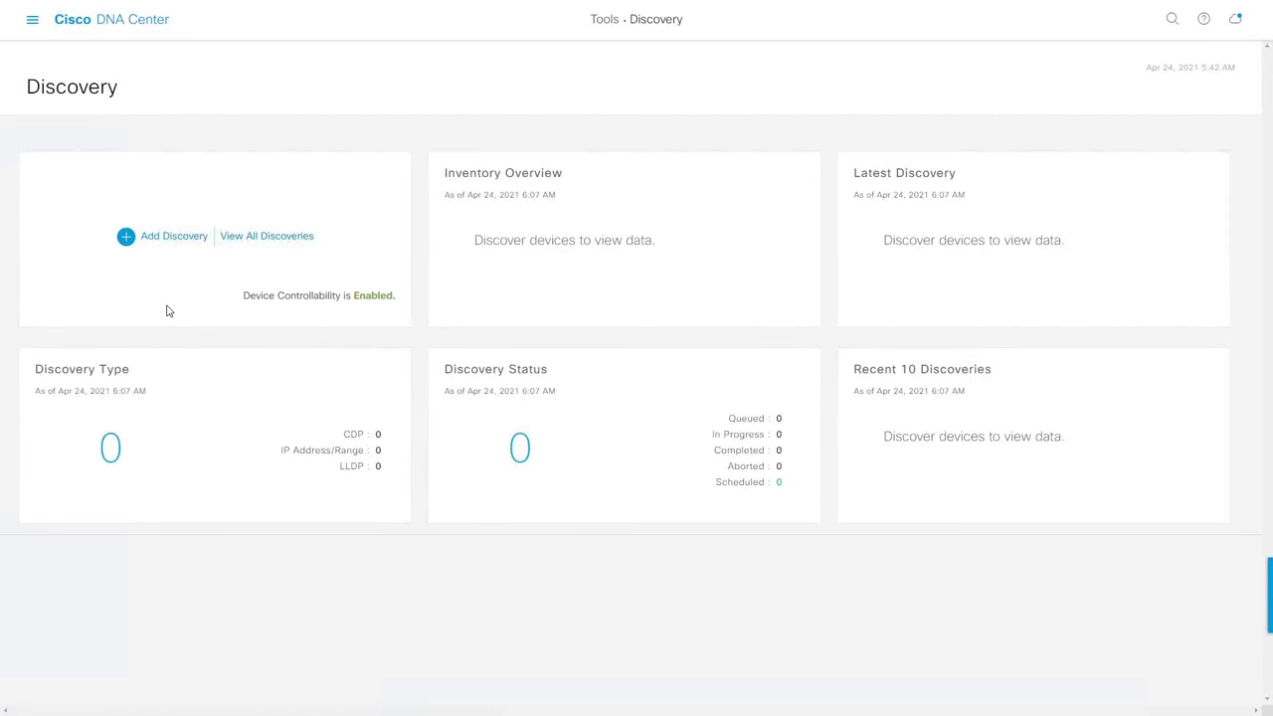
left_click(173, 237)
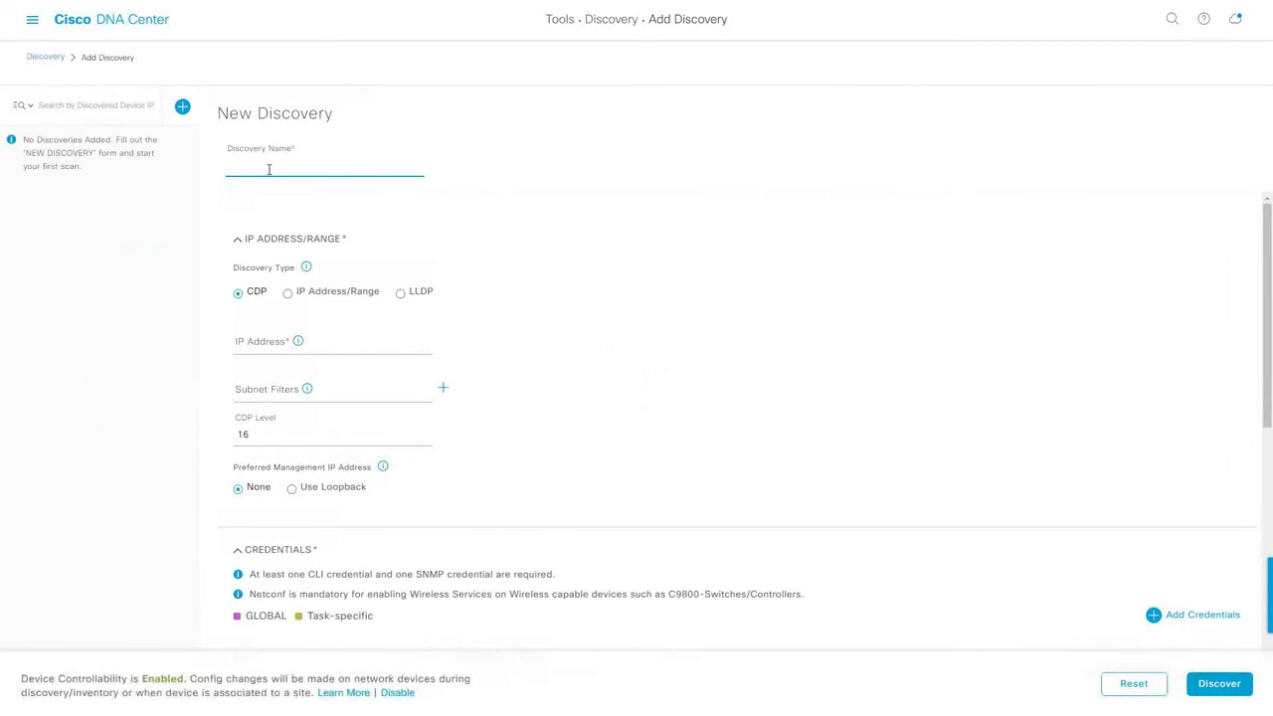
Name the discovery RW_SW and scan the IP range 198.18.133.145 to 198.18.133.145.
type("RW_SW")
left_click(289, 293)
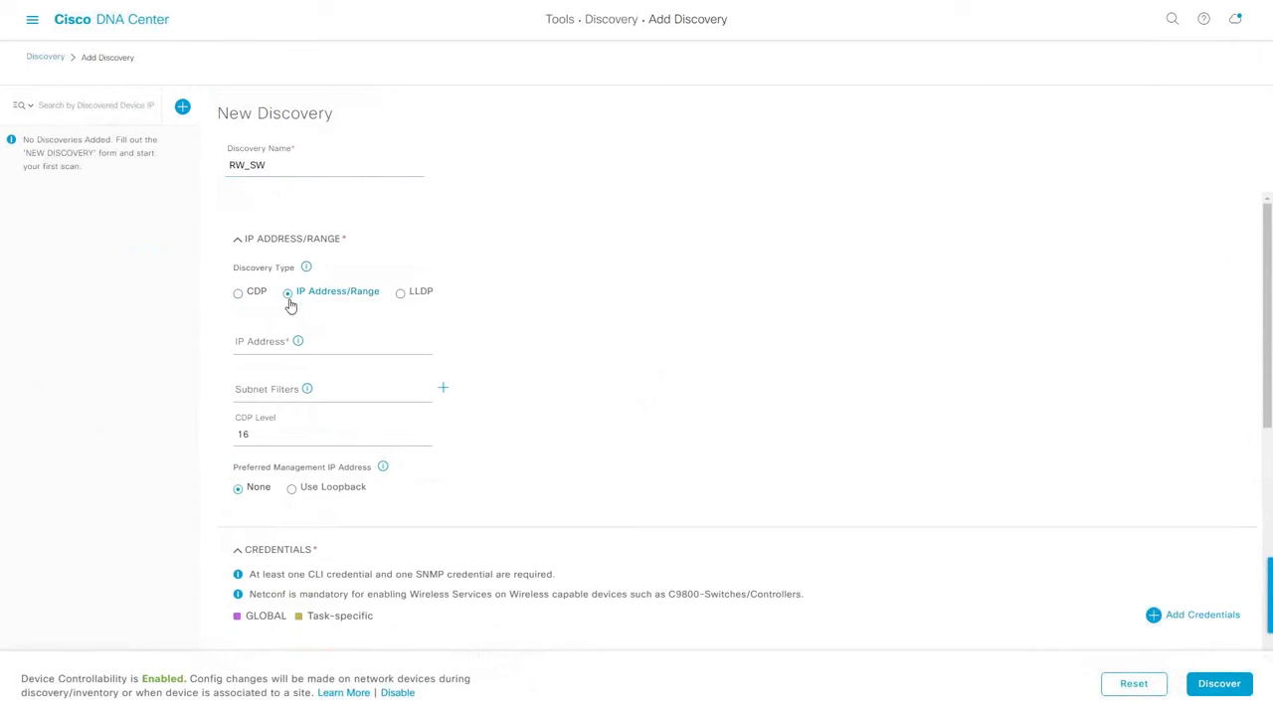
left_click(290, 341)
type("19")
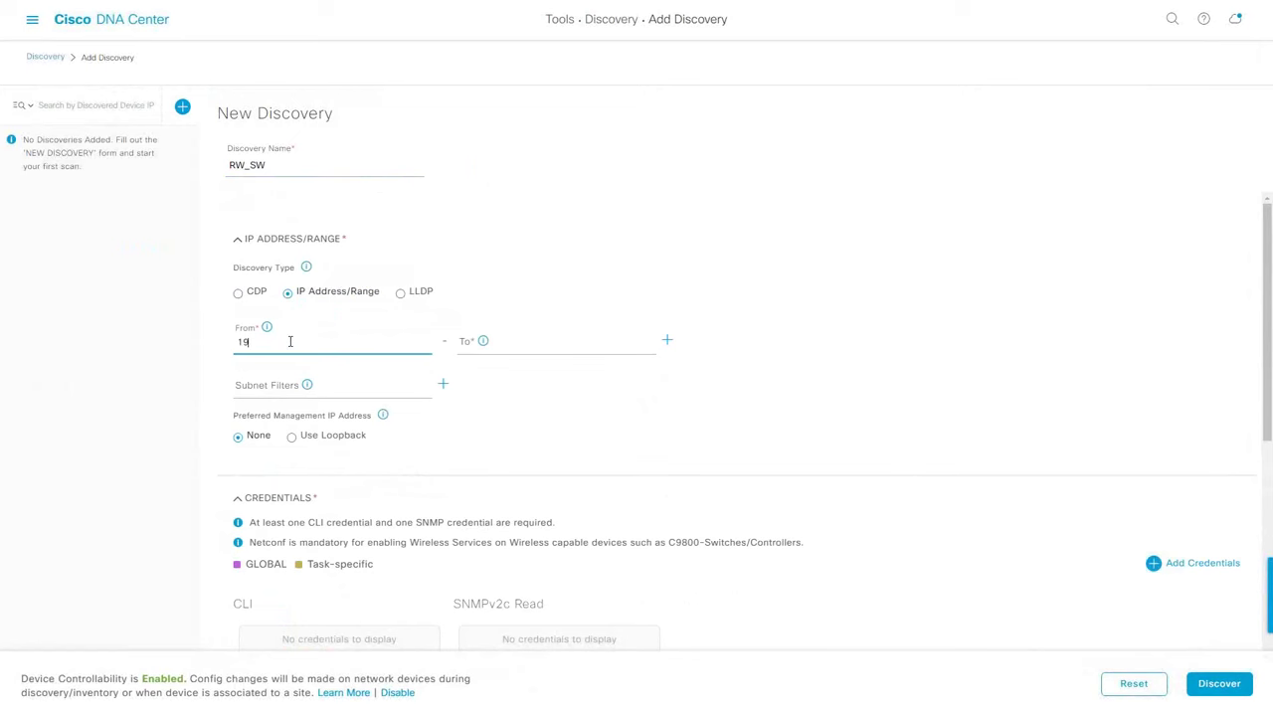
type("8.18.1")
type("33.145")
key("Tab")
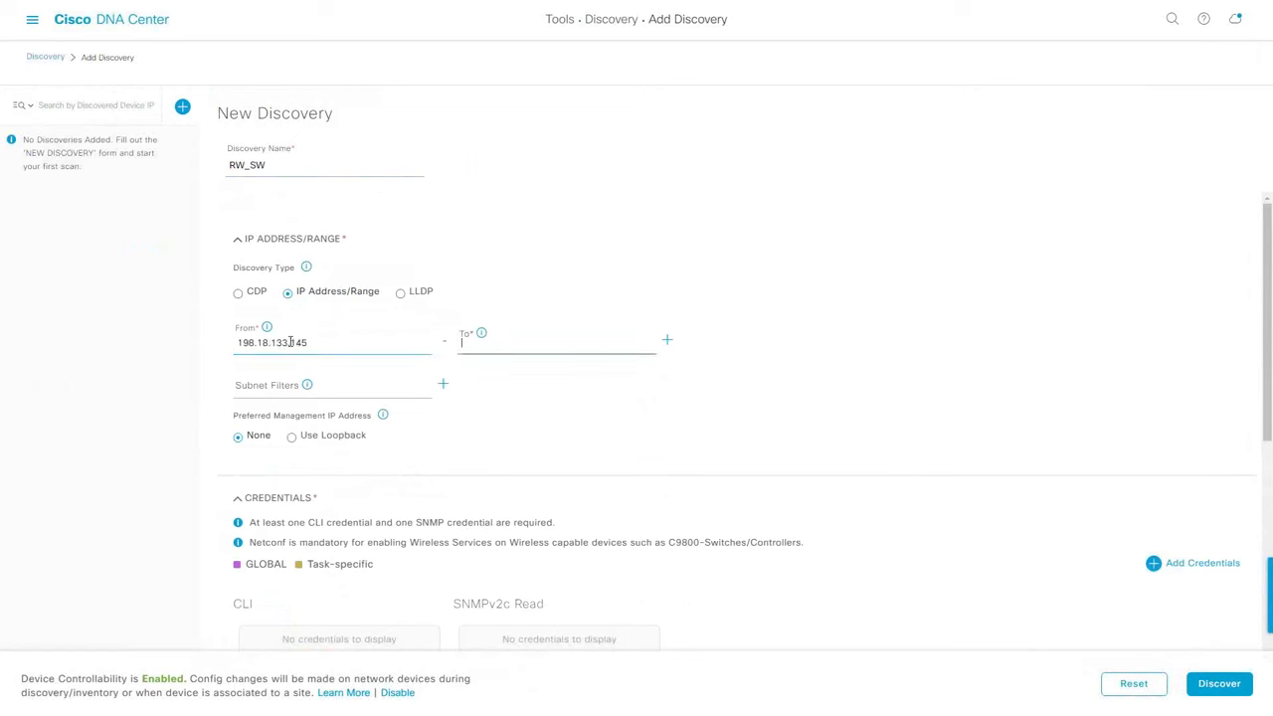
type("198.18.133")
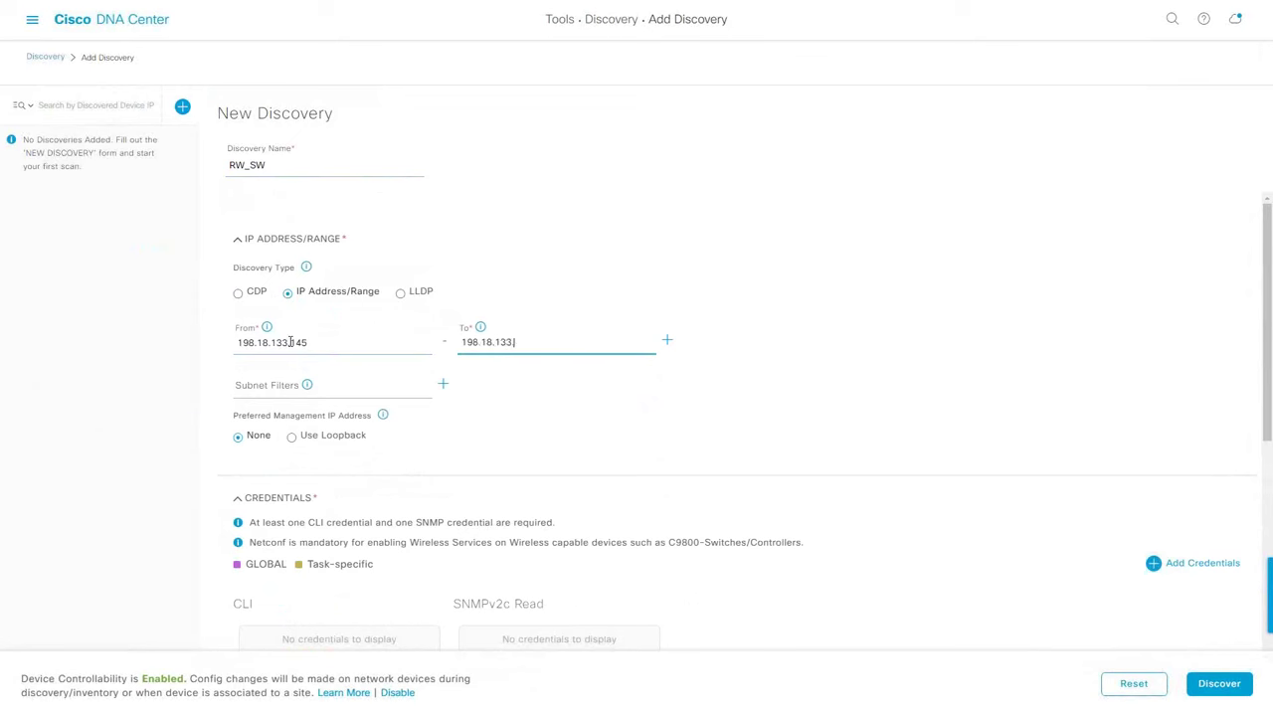
type(".145")
Add a second IP range row and begin its start address with 198.18.
left_click(667, 343)
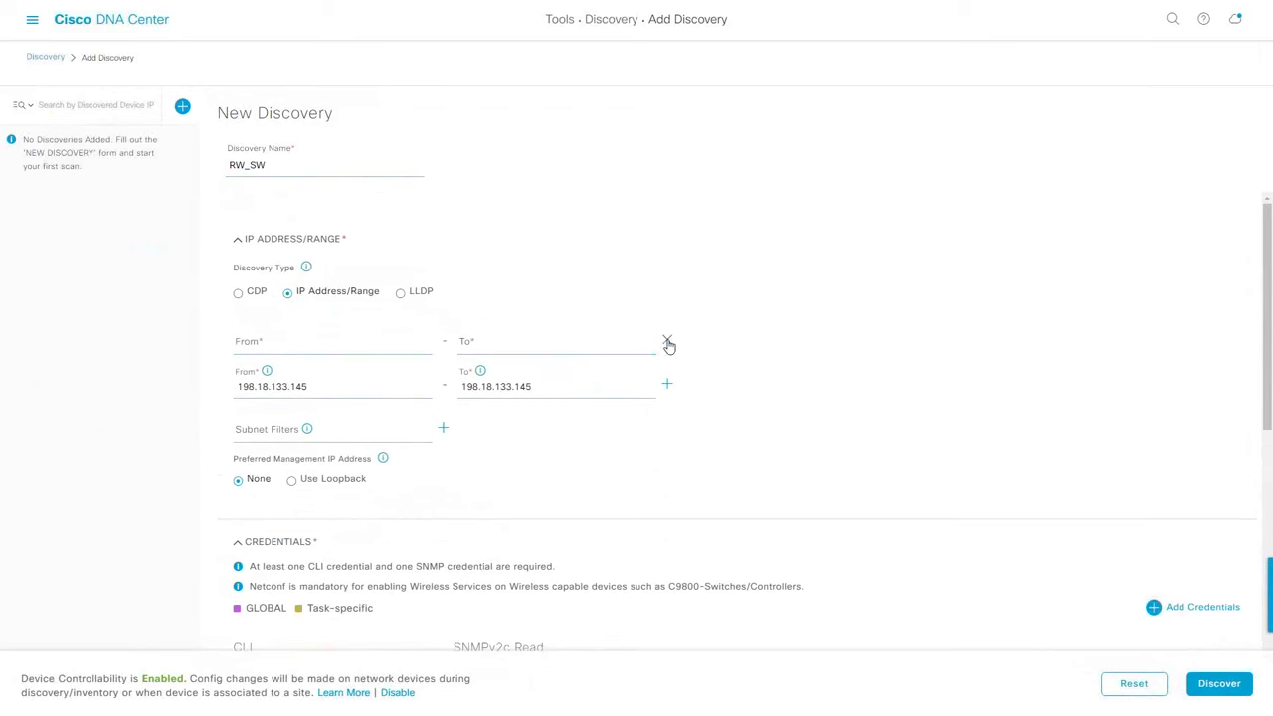
left_click(316, 348)
type("198.18.")
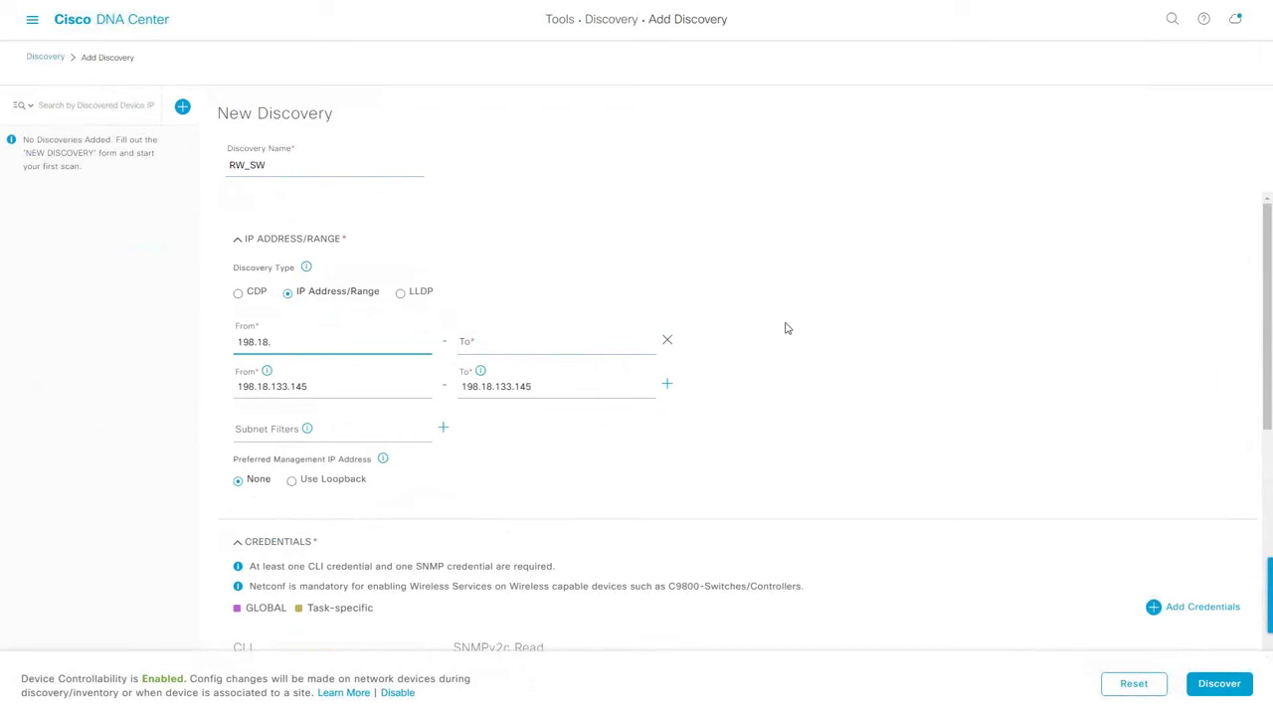
key("super")
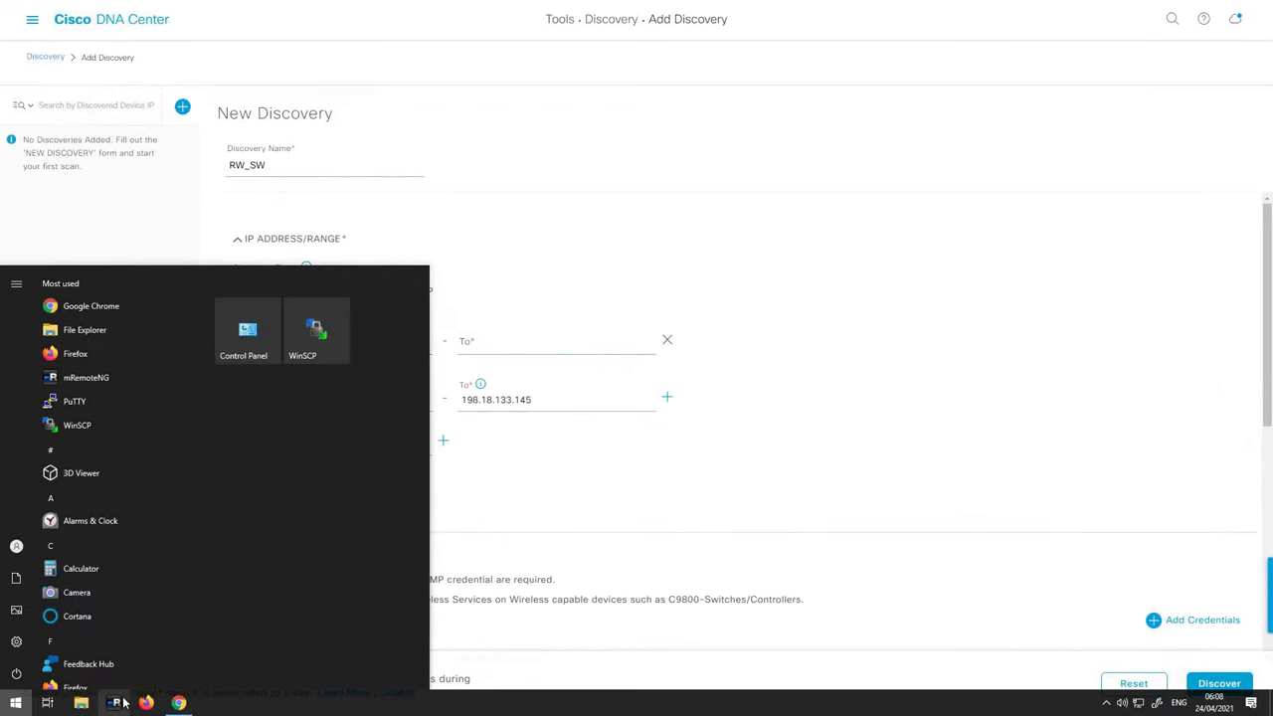
Connect to the 3850 Switch from the mRemoteNG Connections tree.
left_click(583, 371)
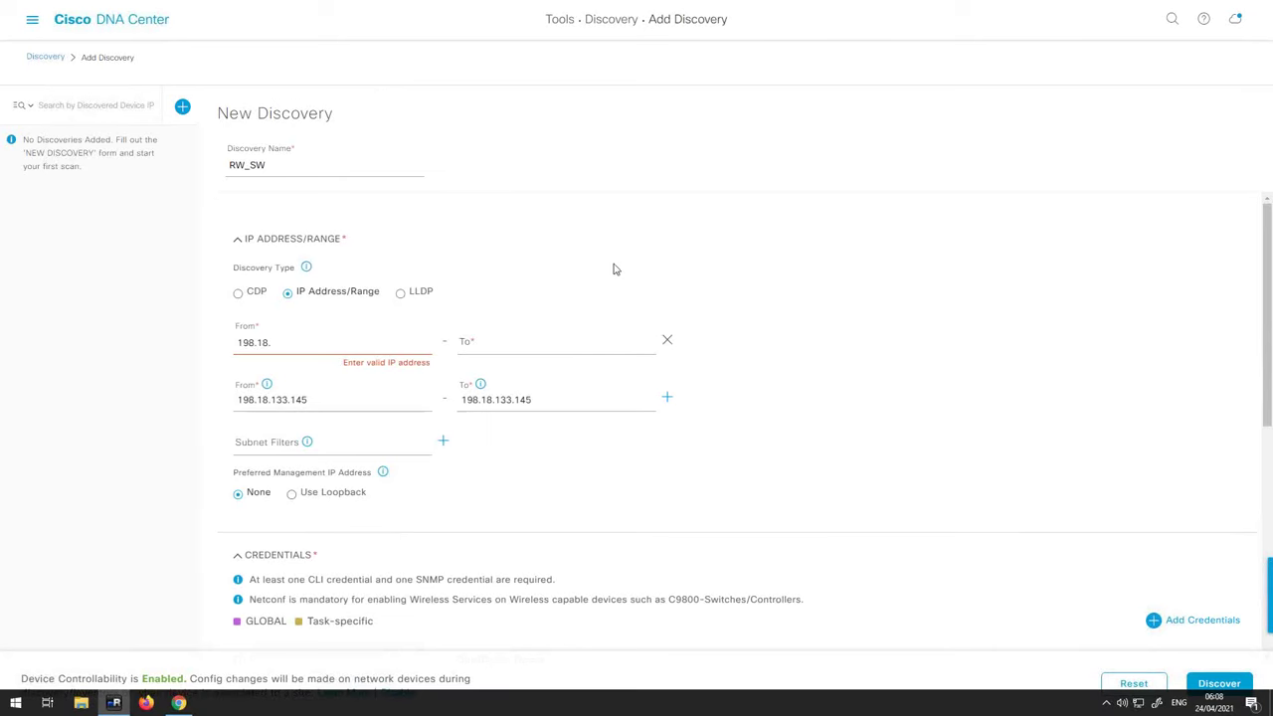
key("alt+Tab")
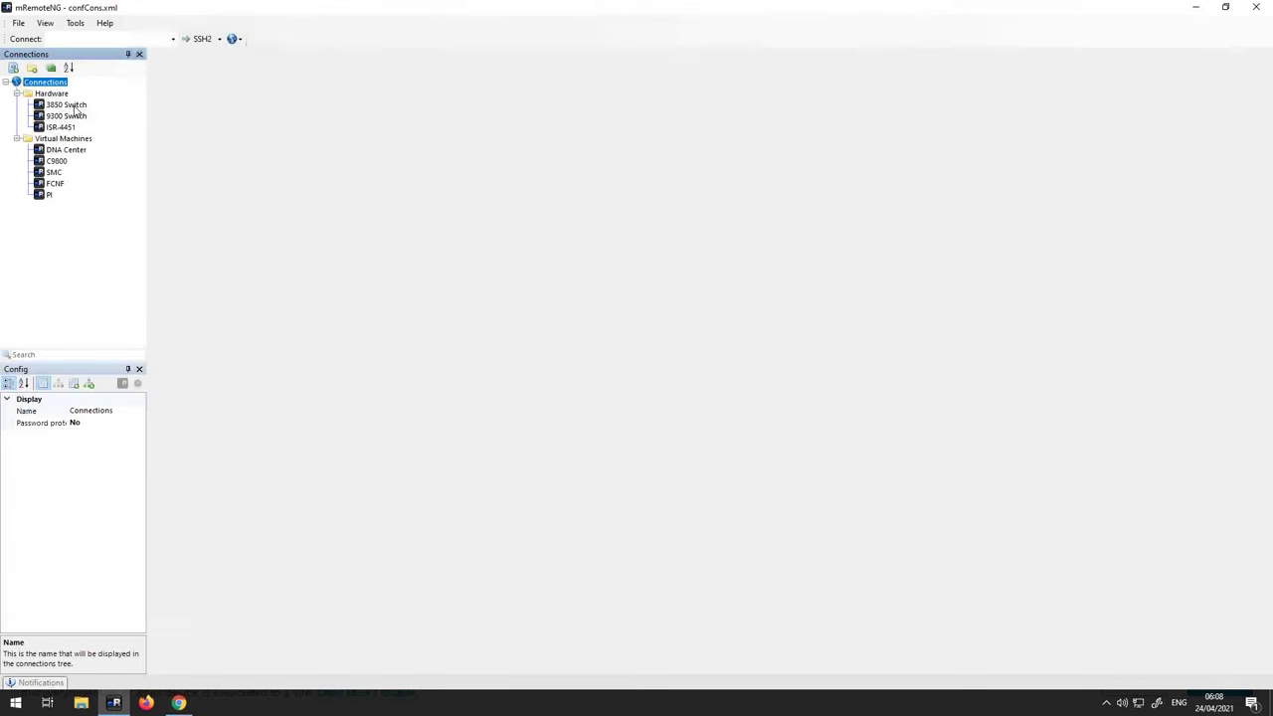
left_click(75, 107)
double_click(75, 107)
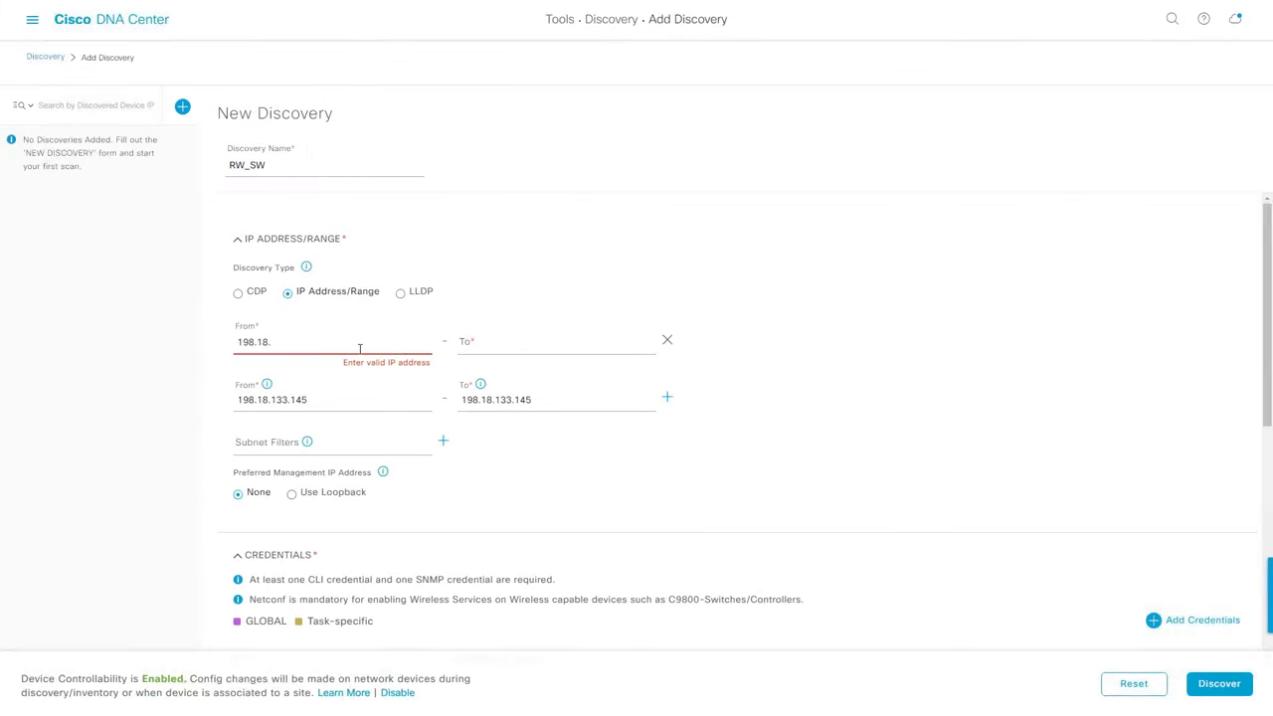
Set the second range to 198.18.128.23 through 198.18.128.24 and bring up Add Credentials.
key("BackSpace")
key("BackSpace")
key("BackSpace")
key("BackSpace")
key("BackSpace")
key("BackSpace")
type("198.18.128.23")
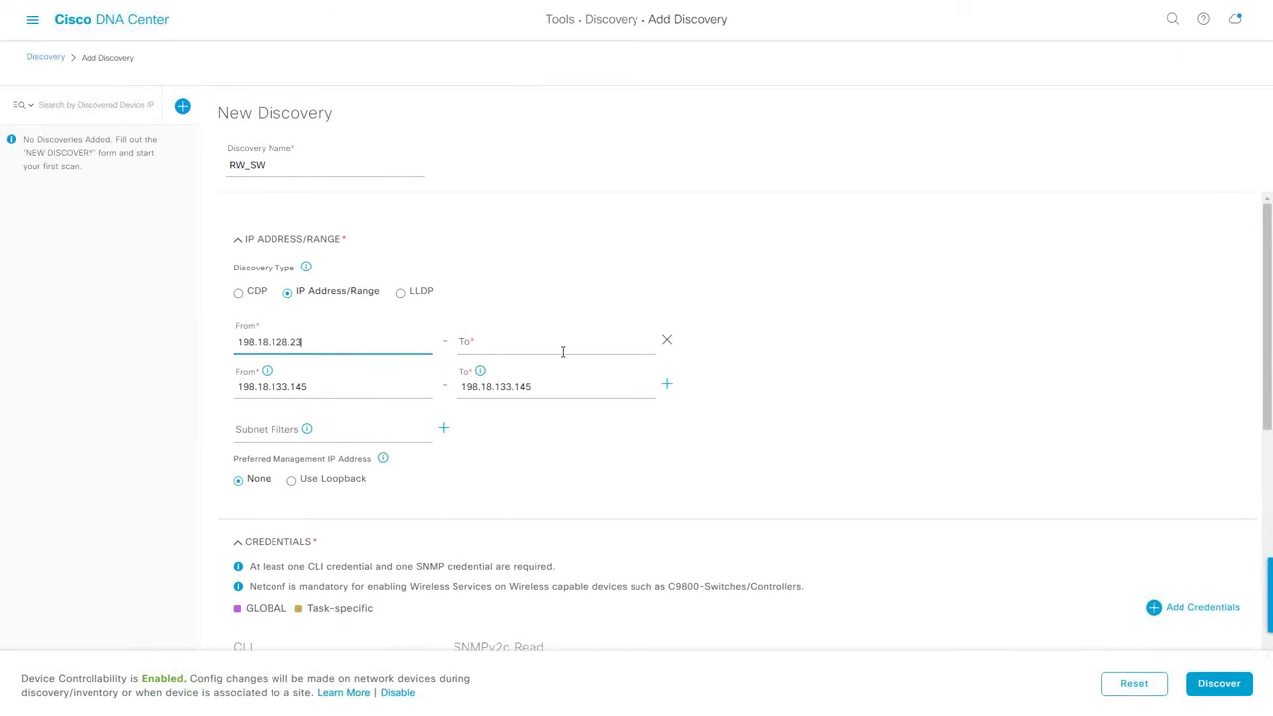
left_click(561, 352)
type("198.18.128.23")
right_click(568, 359)
left_click(548, 343)
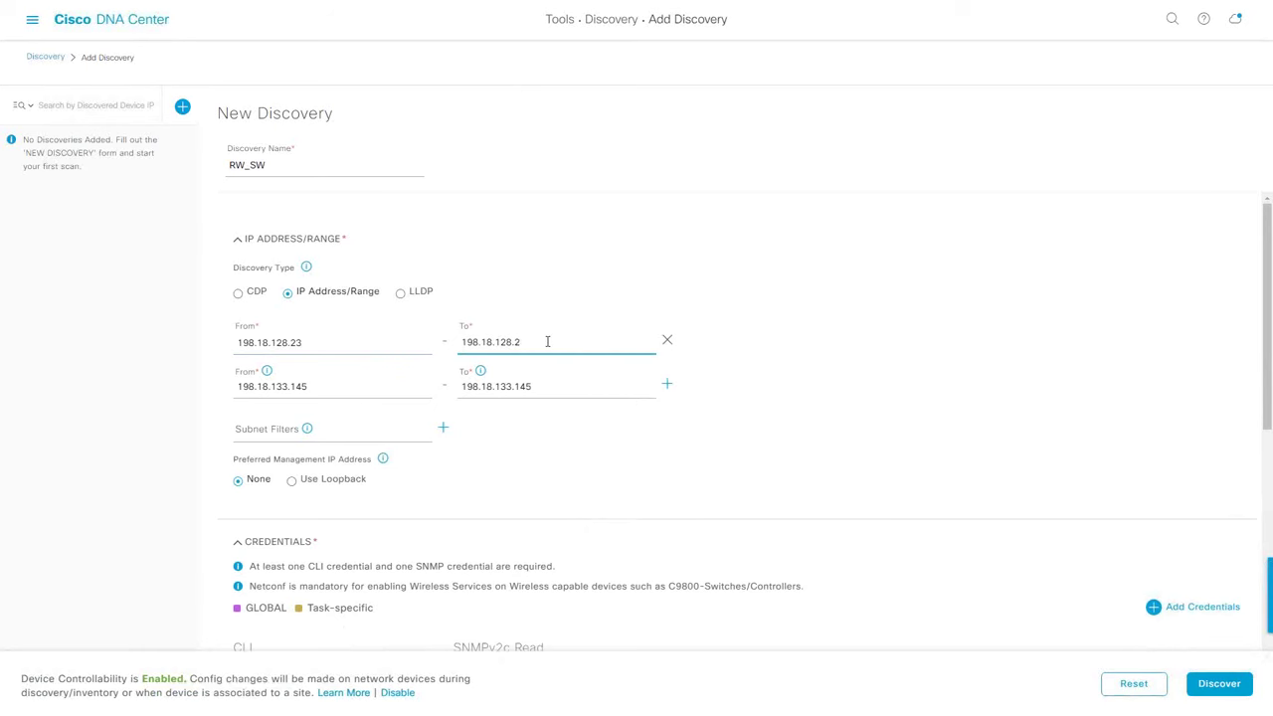
type("4")
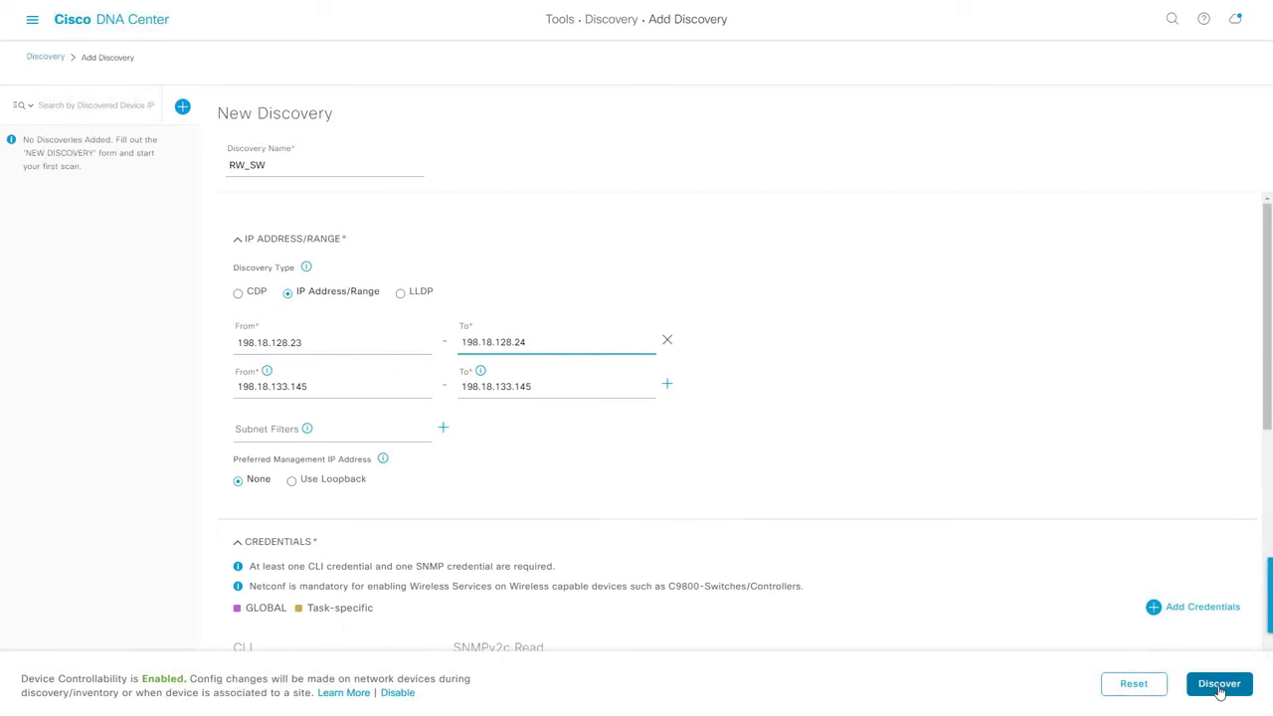
left_click(1155, 617)
left_click(1156, 616)
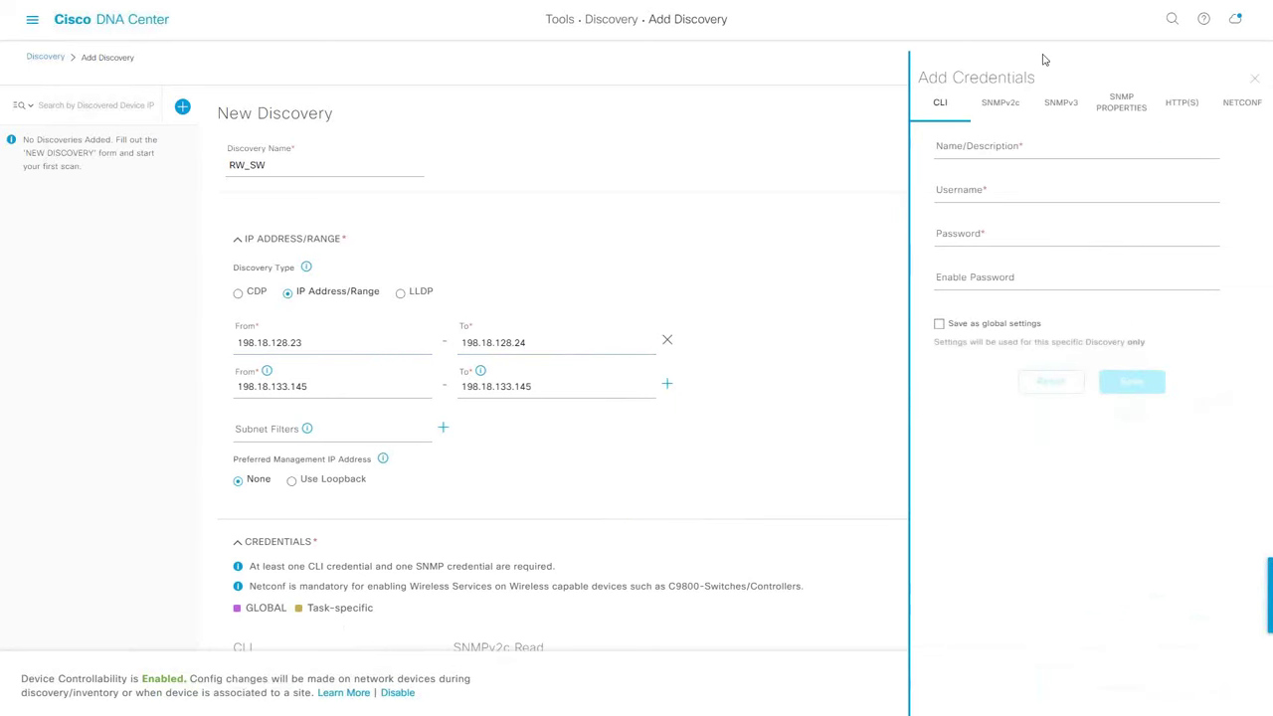
Save CLI credential login_details, user admin, with password and enable password as global.
left_click(953, 147)
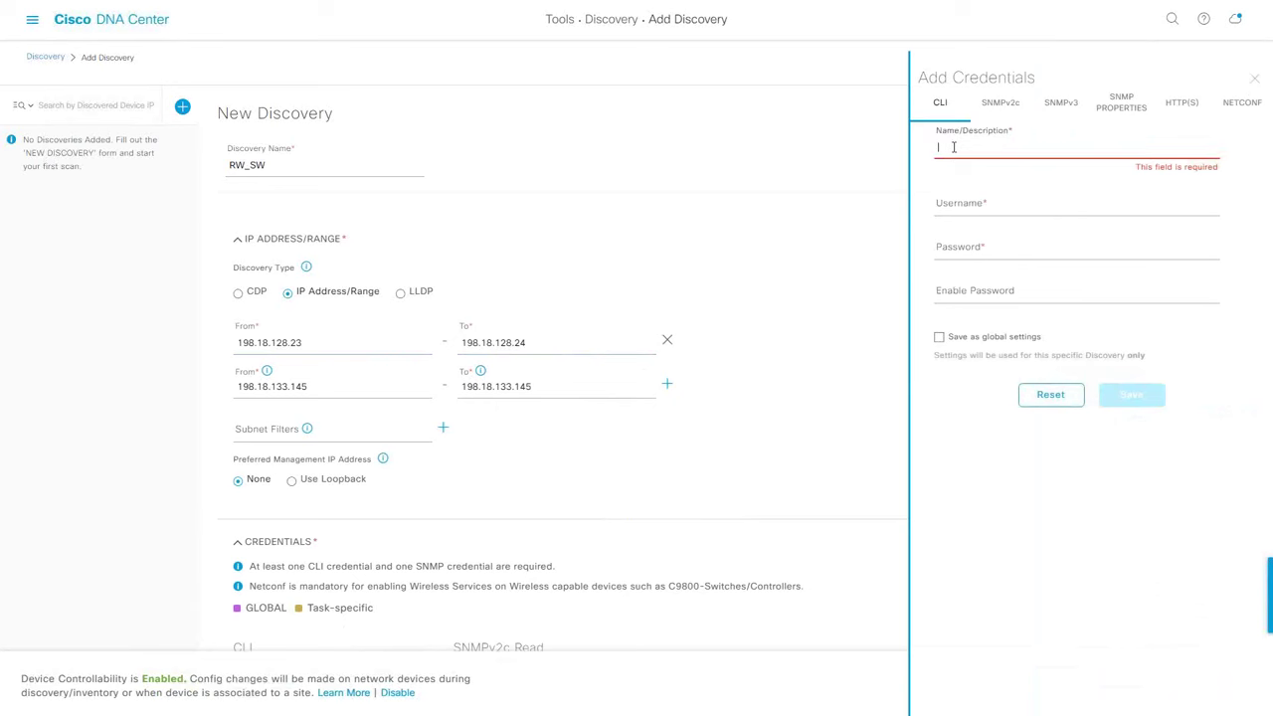
type("login_deta")
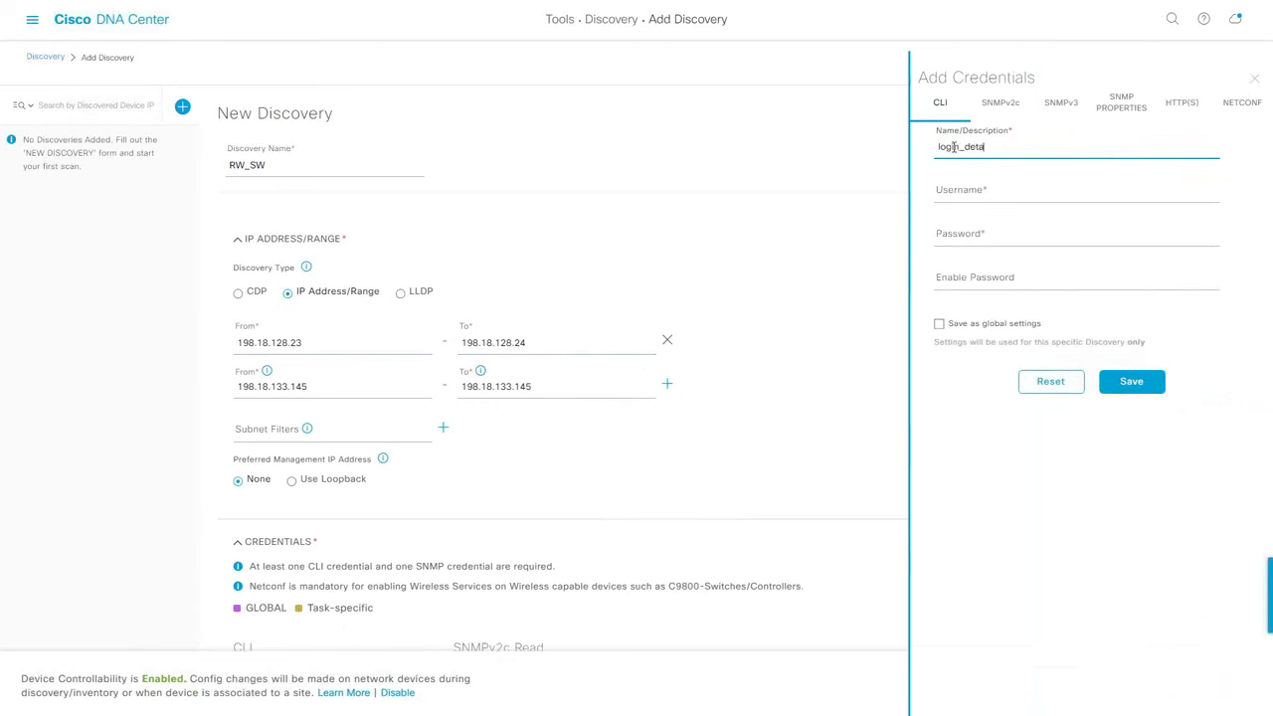
type("ils")
key("Tab")
type("admin")
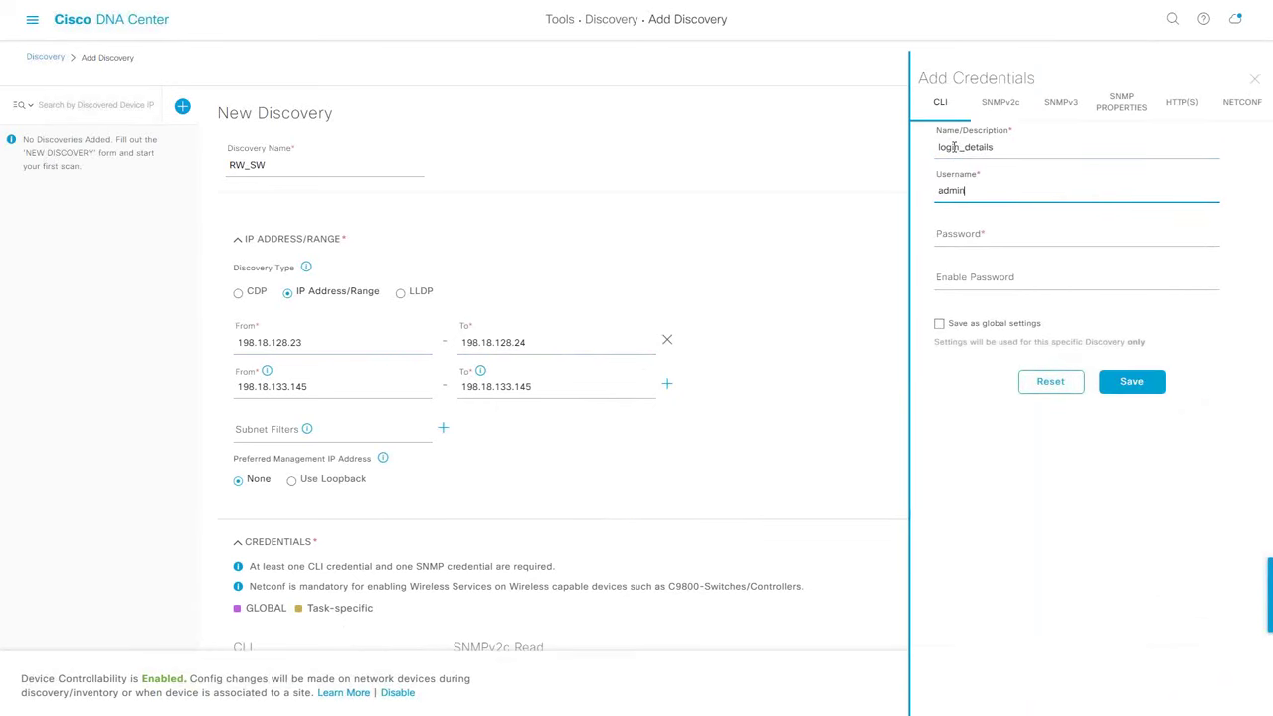
key("Tab")
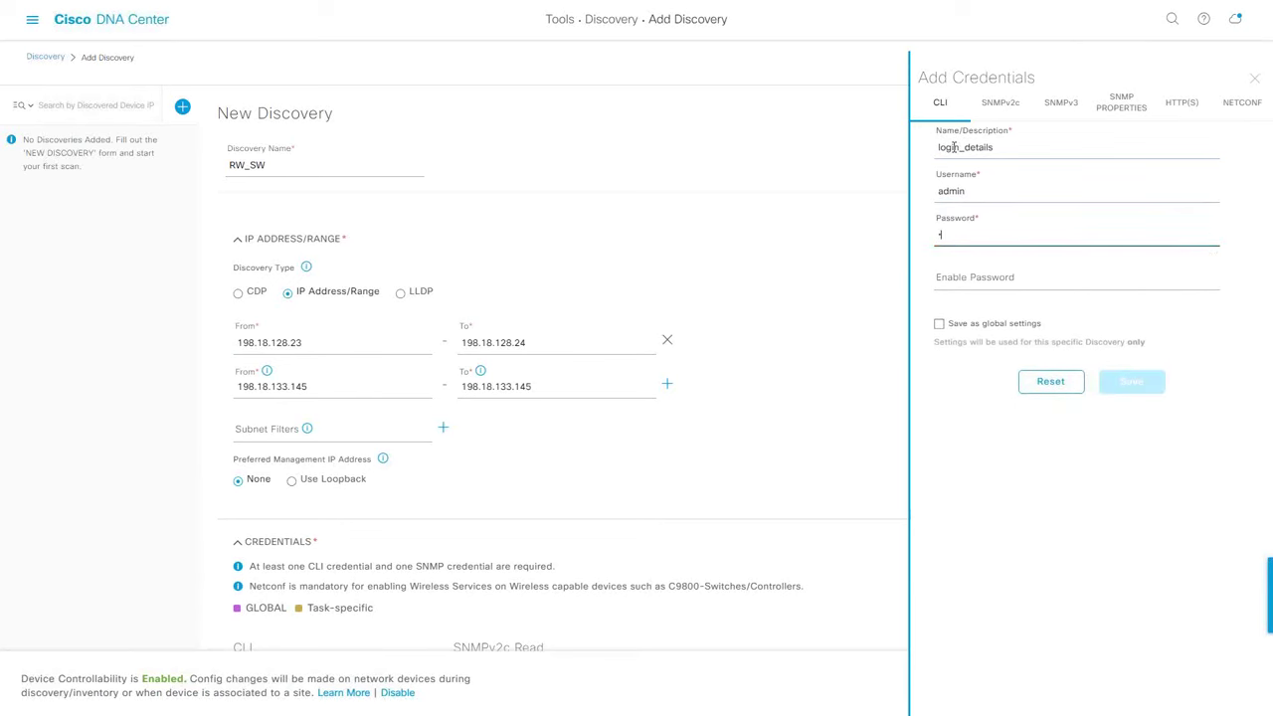
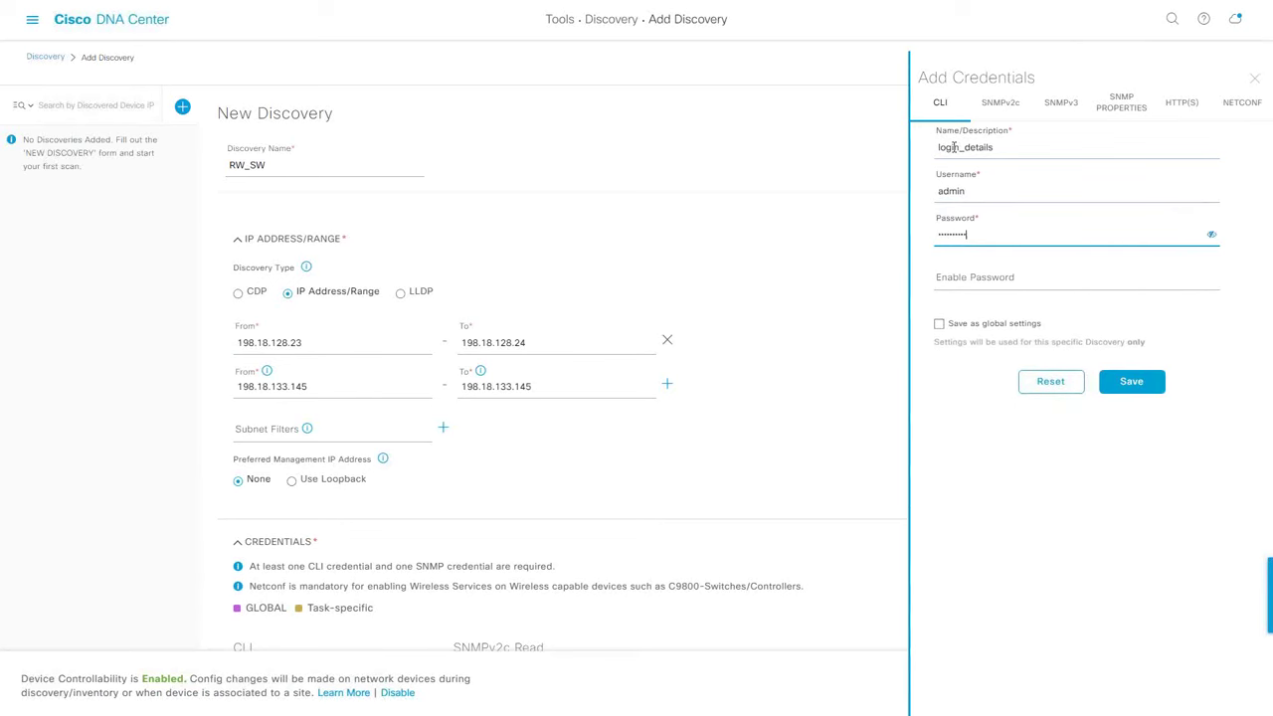
left_click(964, 271)
left_click(940, 325)
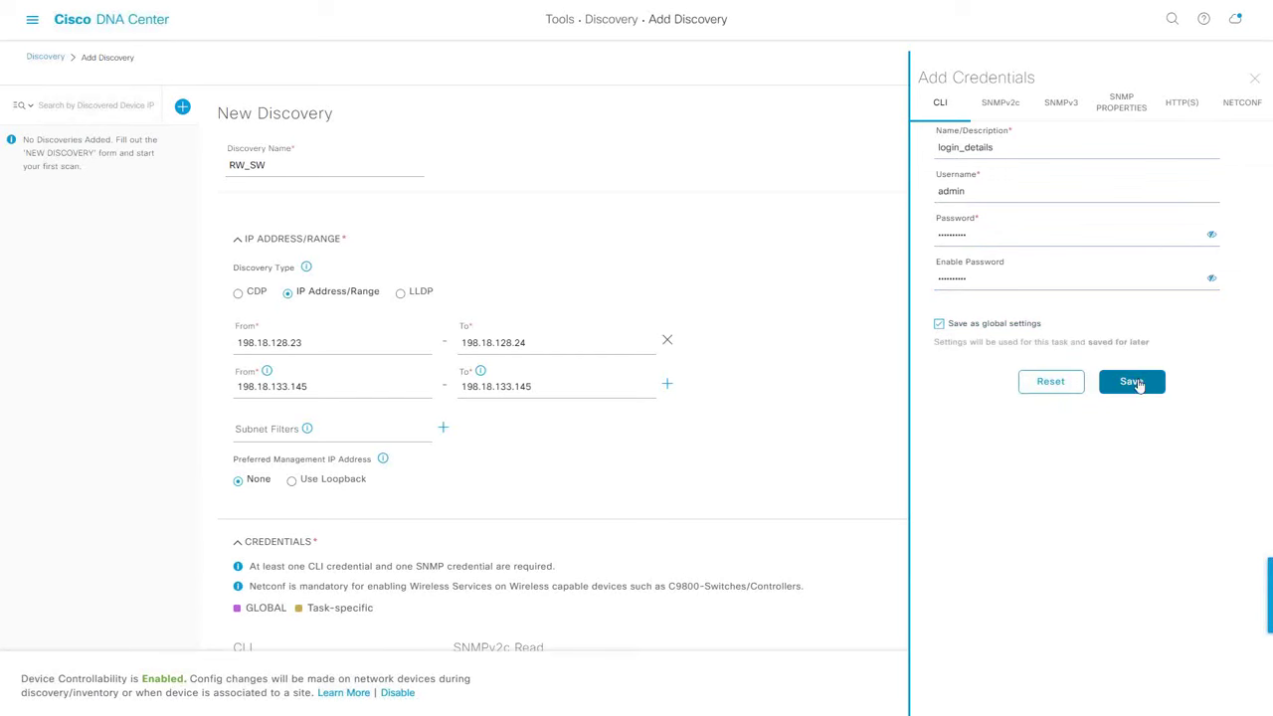
left_click(1131, 381)
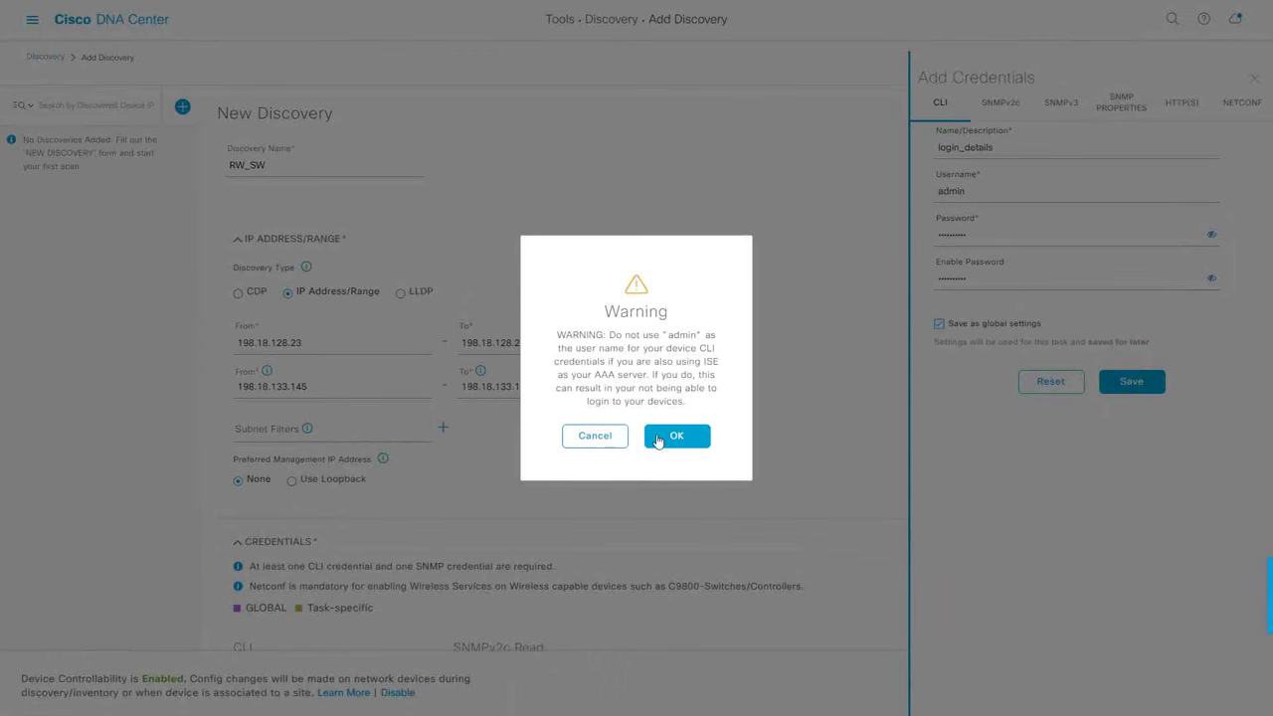
left_click(699, 440)
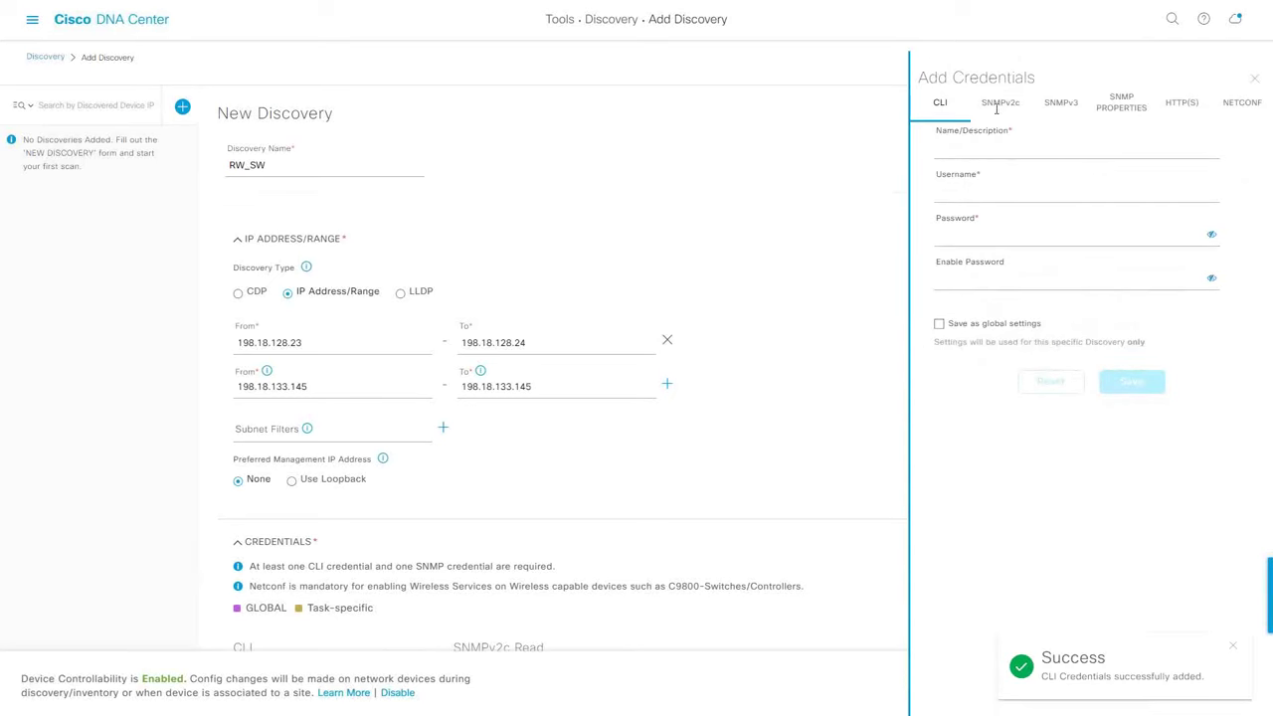
Save an SNMPv2c read credential named ro with its community string as a global setting.
left_click(999, 107)
left_click(986, 194)
type("ro")
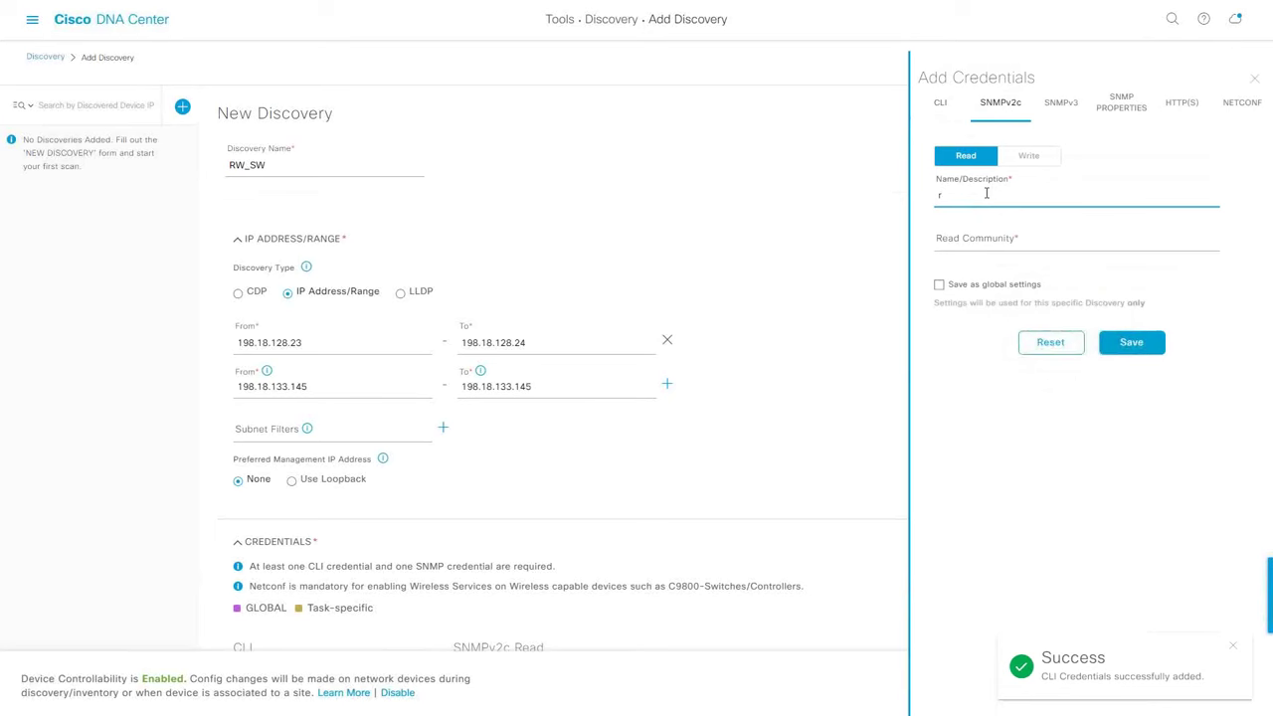
key("Tab")
type("r")
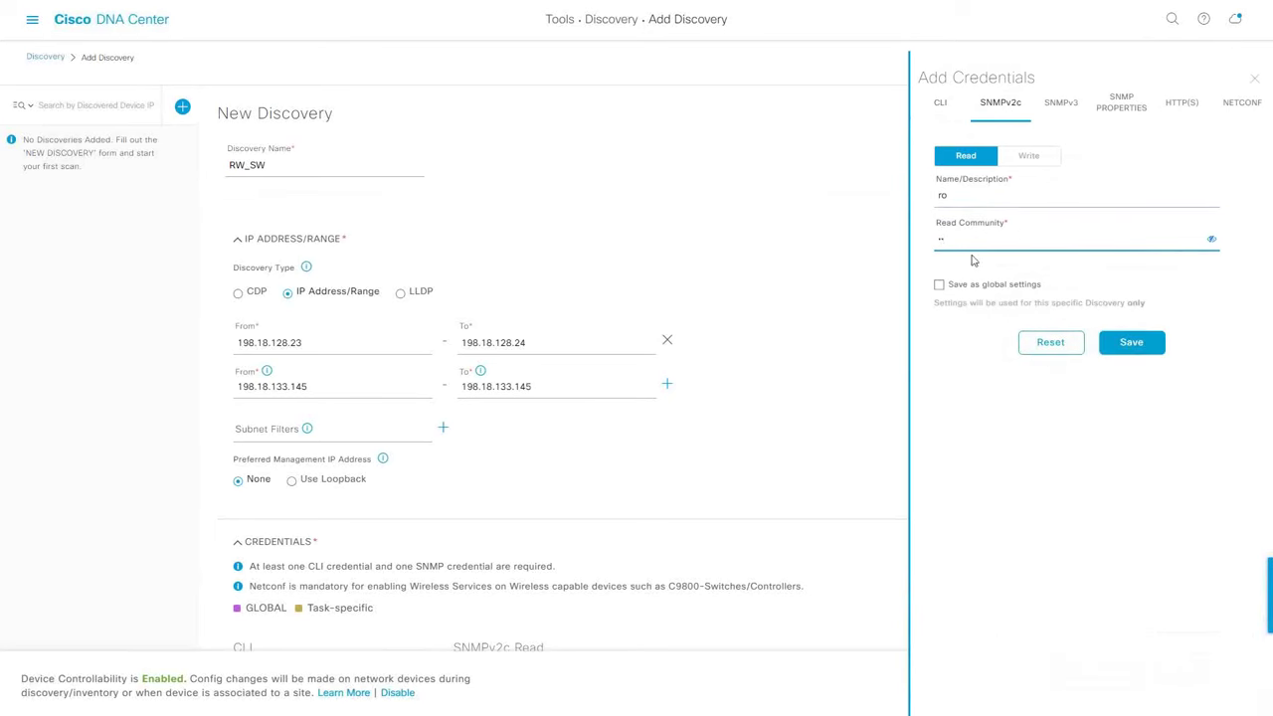
left_click(939, 285)
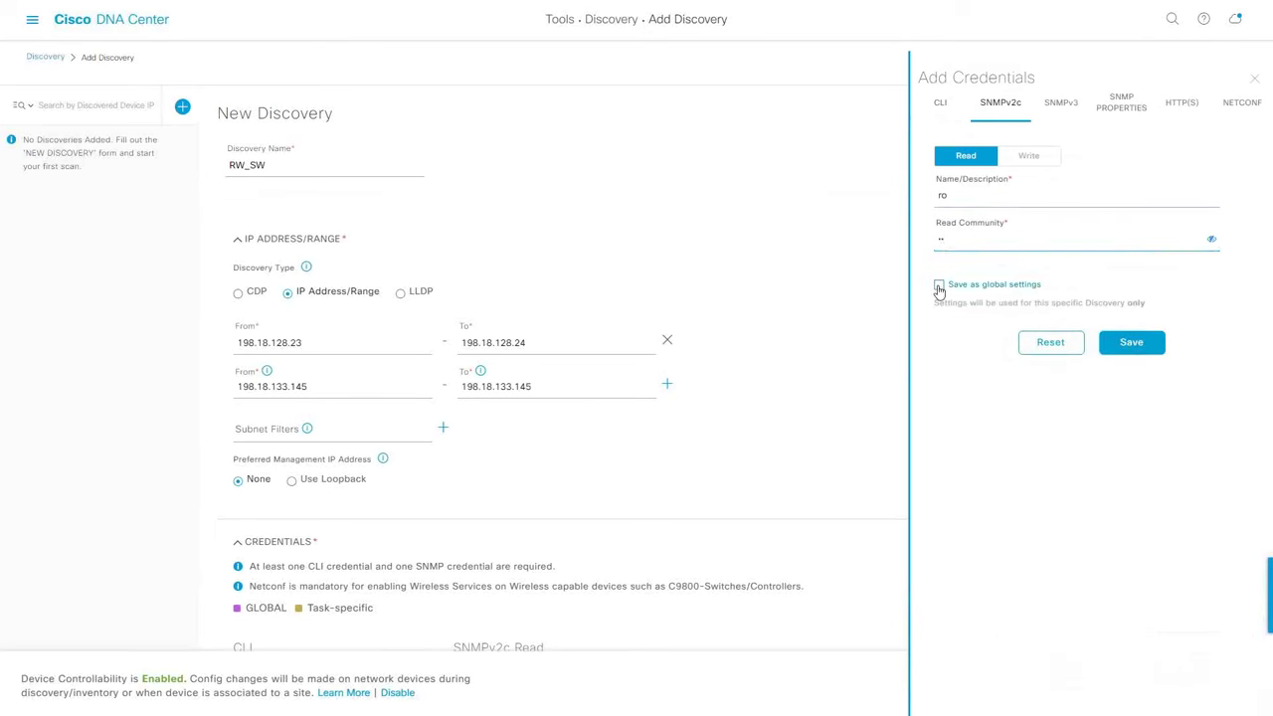
left_click(1098, 341)
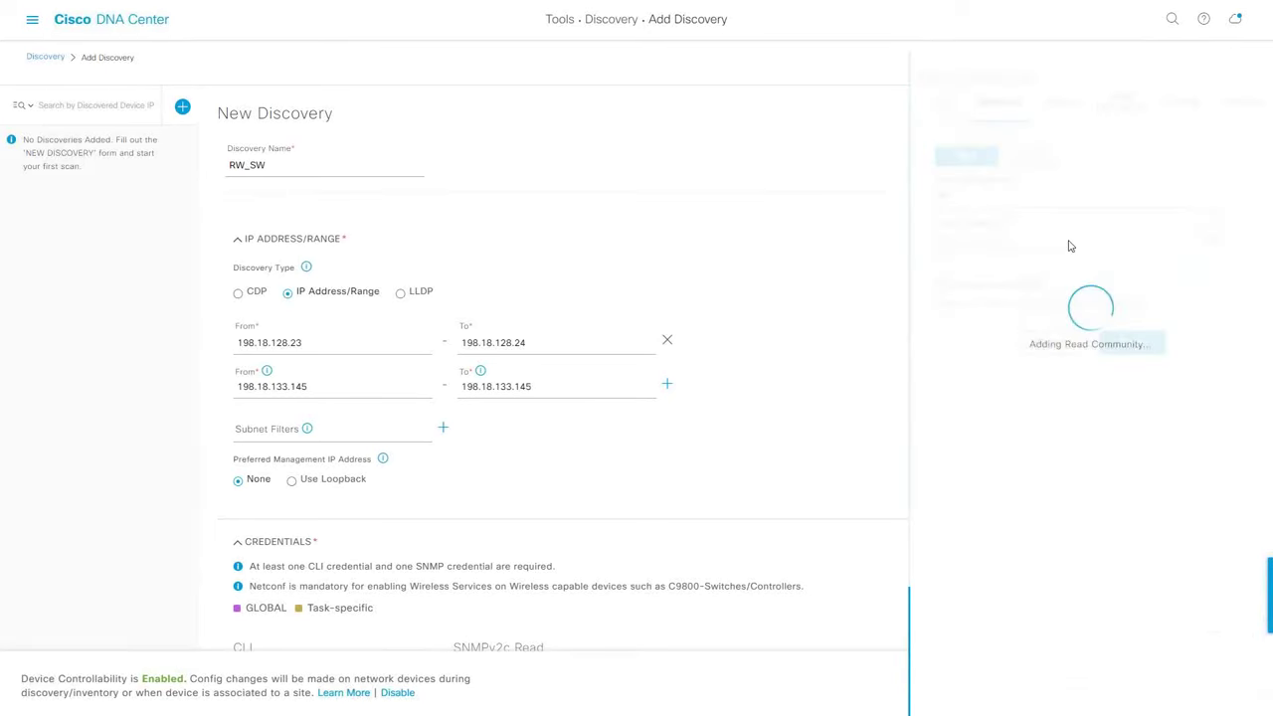
Add and save the SNMPv2c write credential rw with its community string.
left_click(1062, 105)
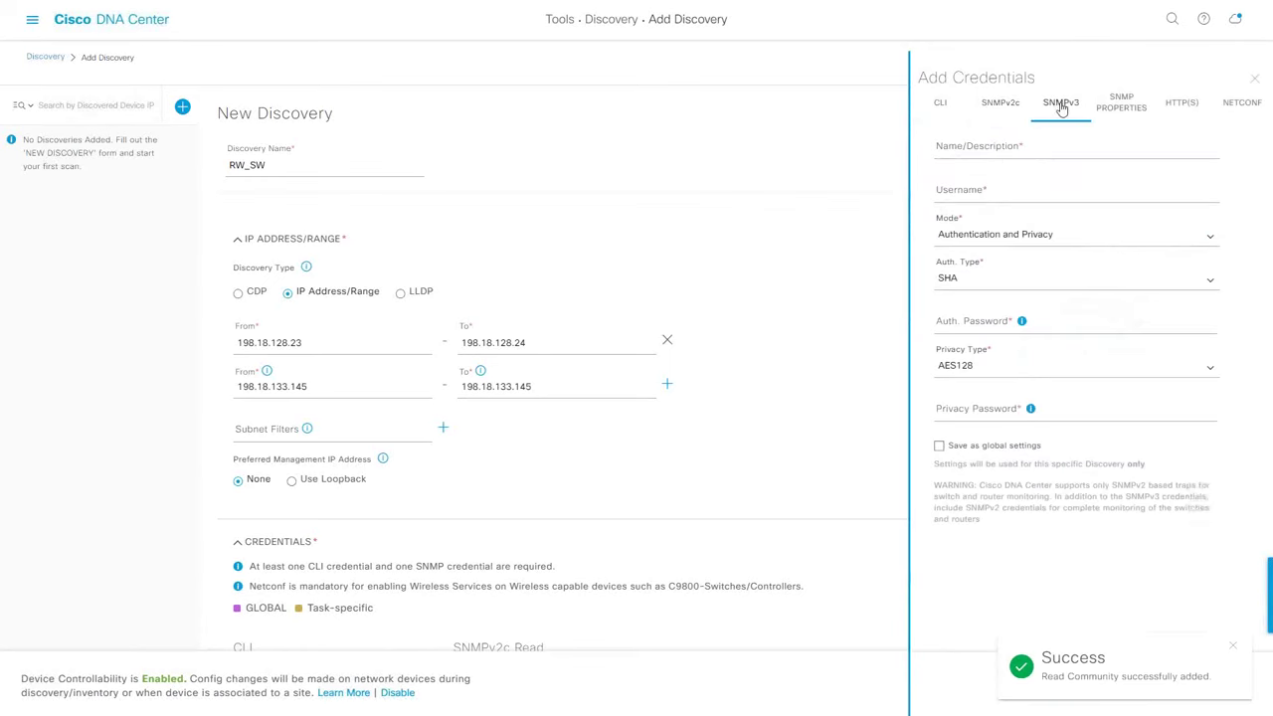
left_click(1001, 105)
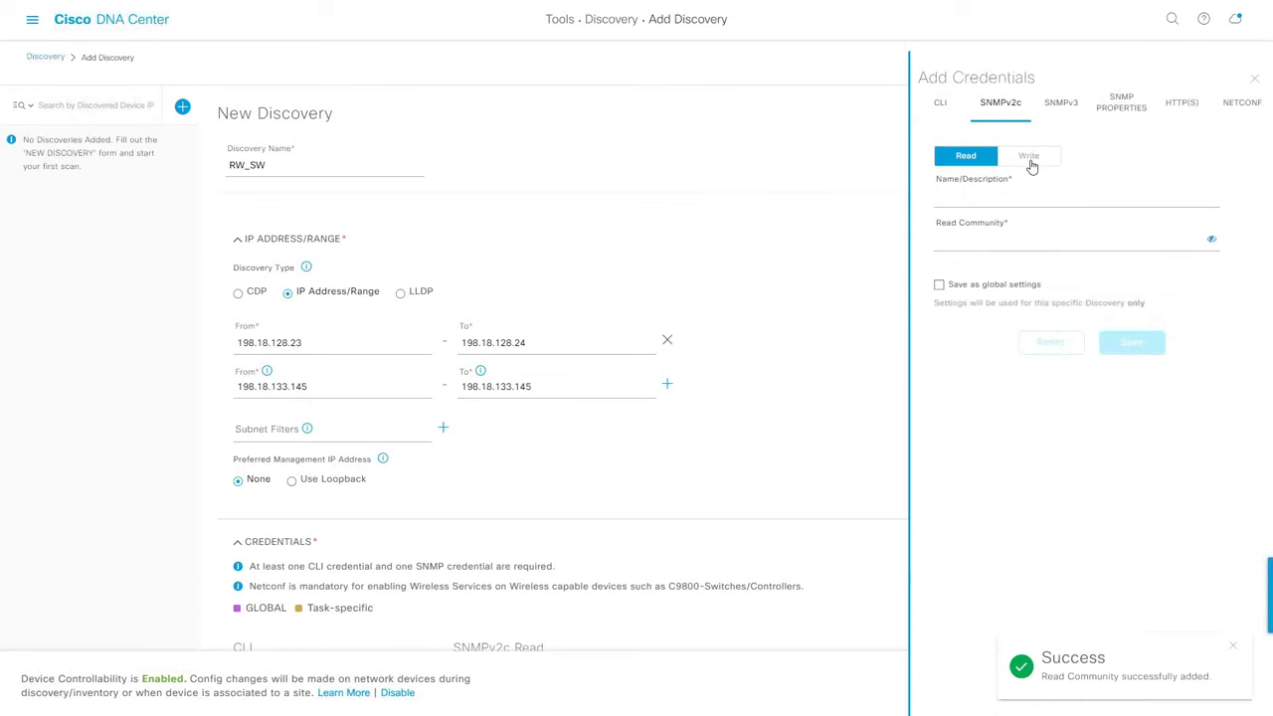
left_click(1030, 159)
left_click(993, 194)
type("rw")
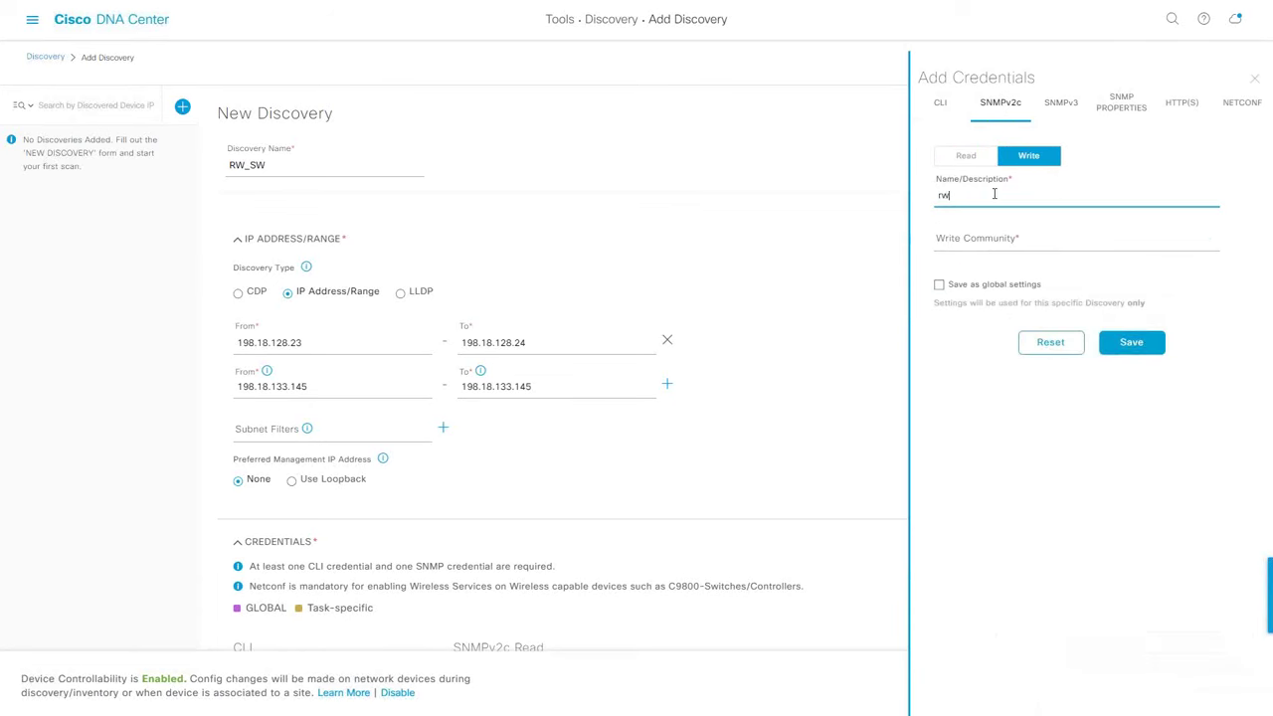
key("Tab")
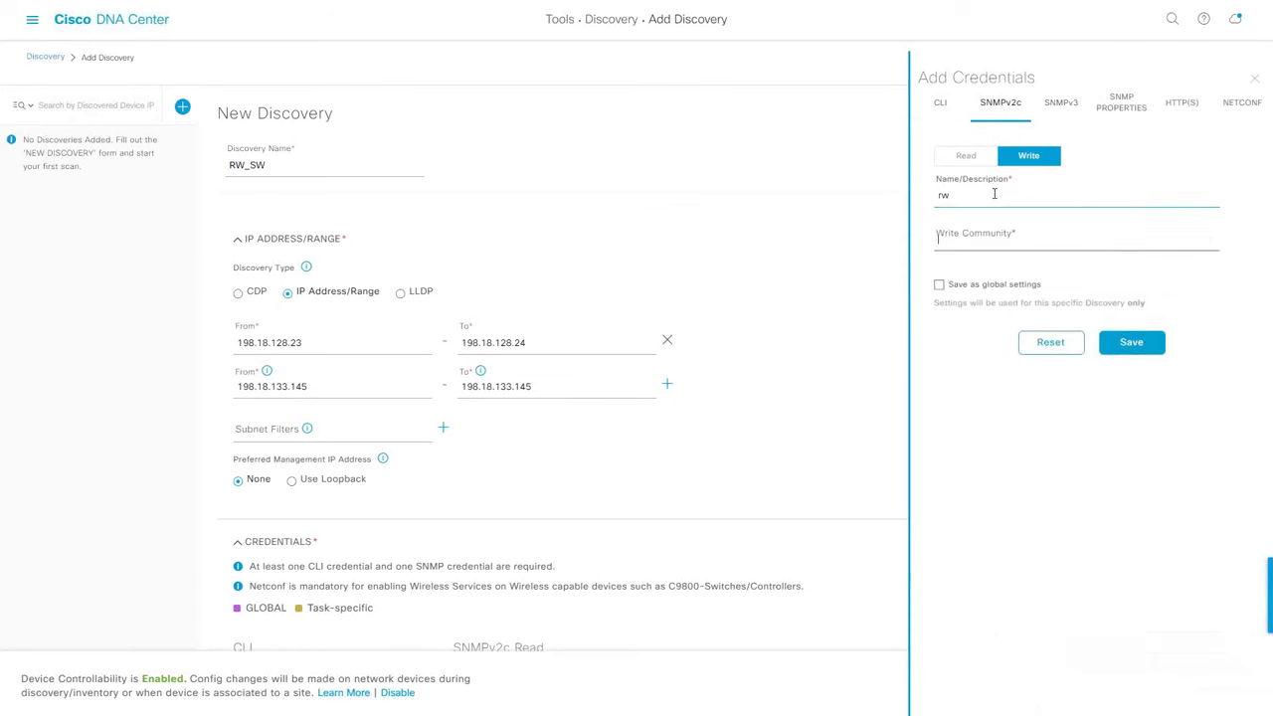
type("r")
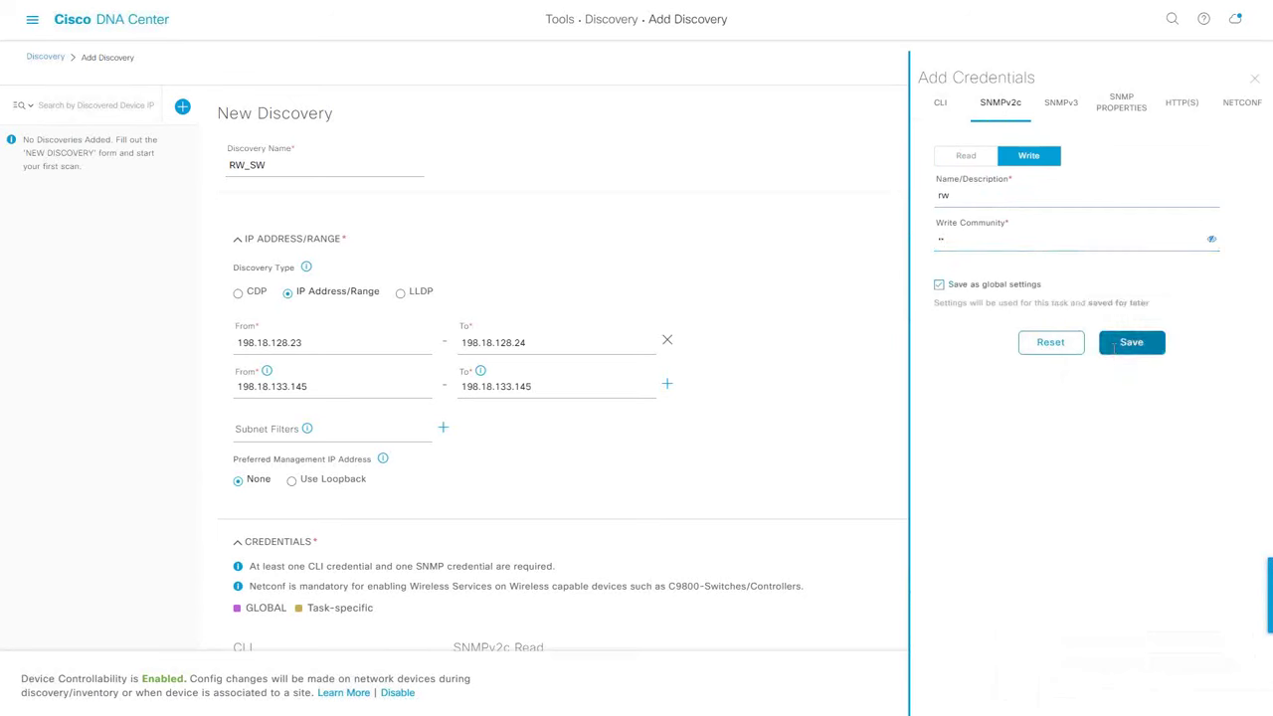
left_click(1124, 343)
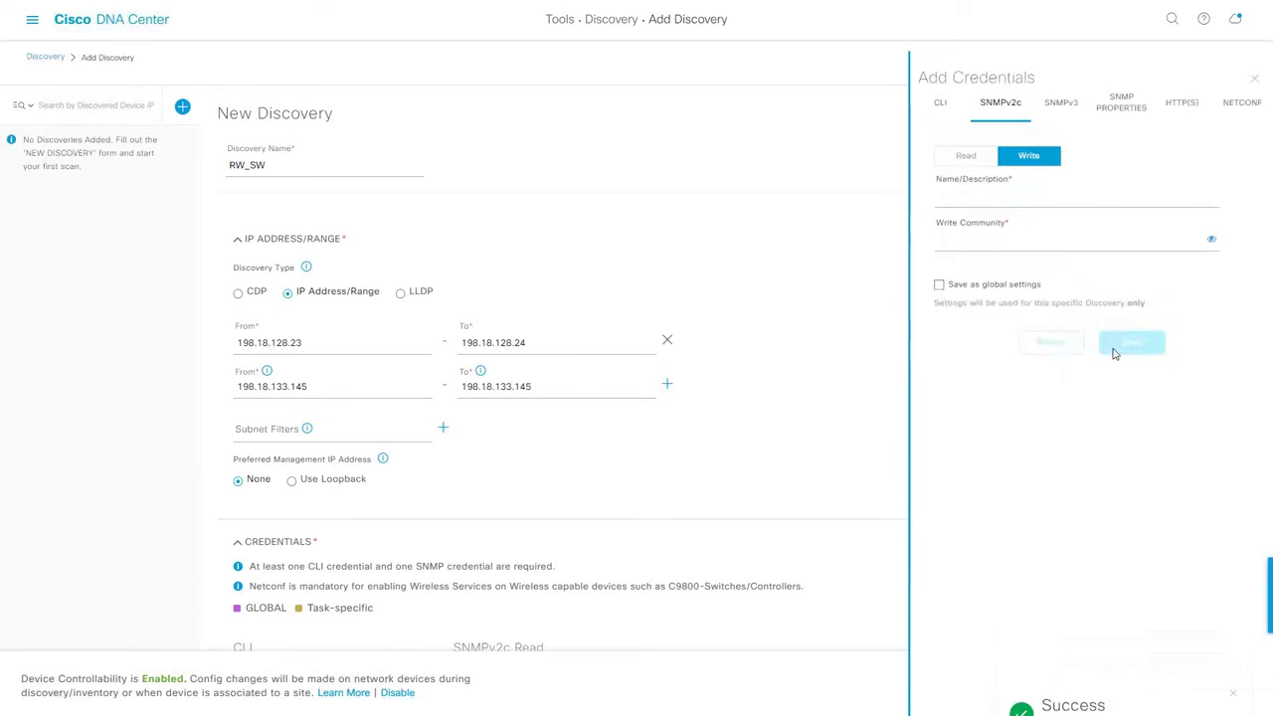
Close the credentials panel and bring up the Discover options, viewing the Later schedule.
left_click(1257, 84)
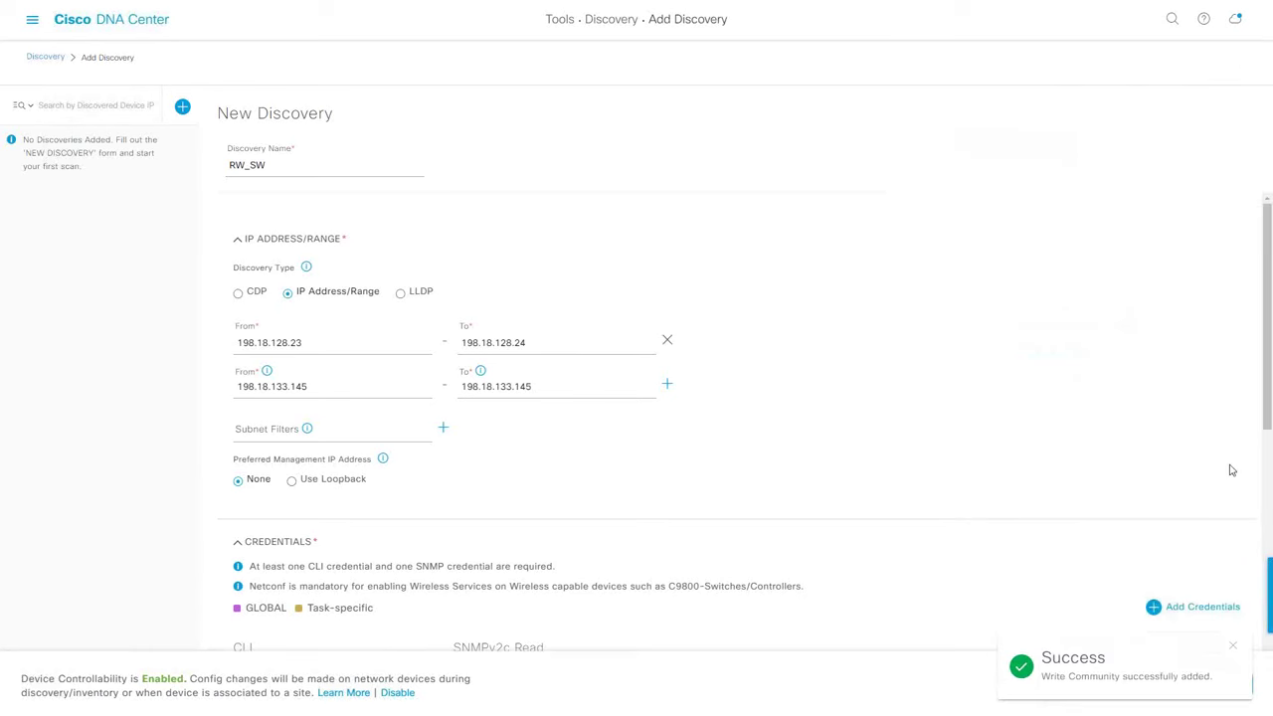
scroll(1266, 485, "down", 4)
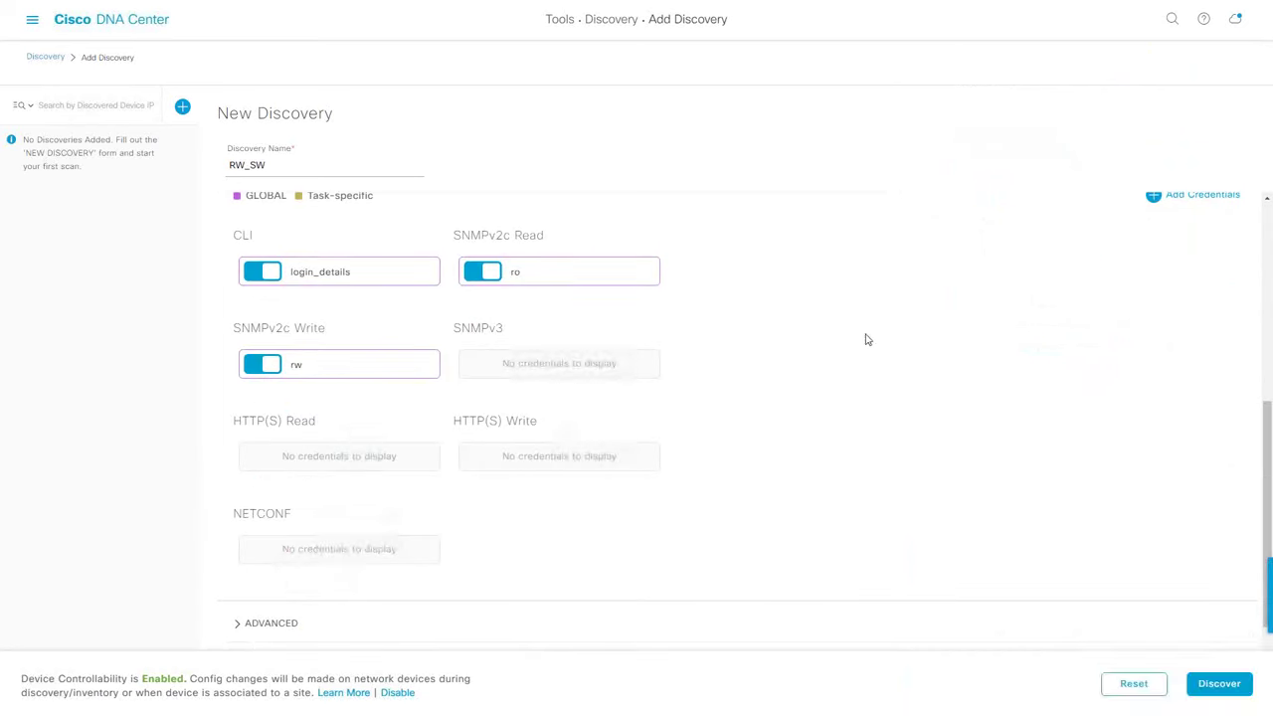
left_click(1215, 684)
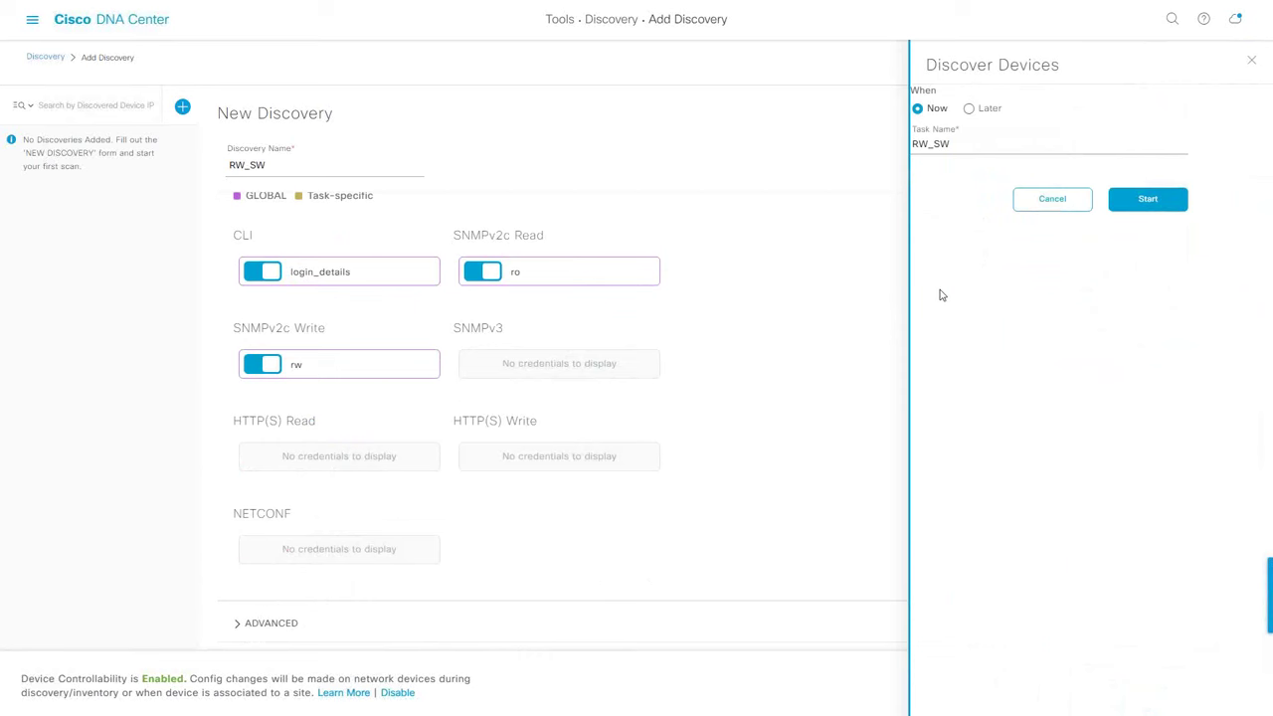
left_click(970, 110)
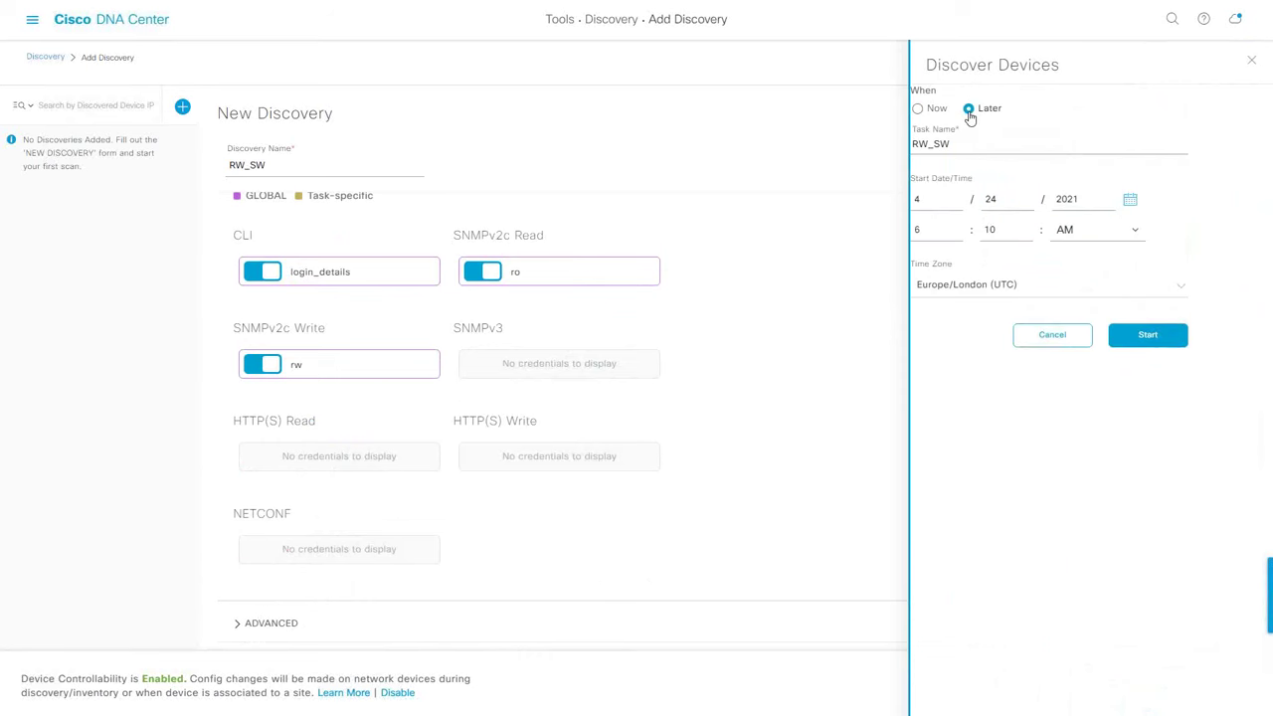
Run the RW_SW discovery Now, then select it in the discoveries list.
left_click(917, 110)
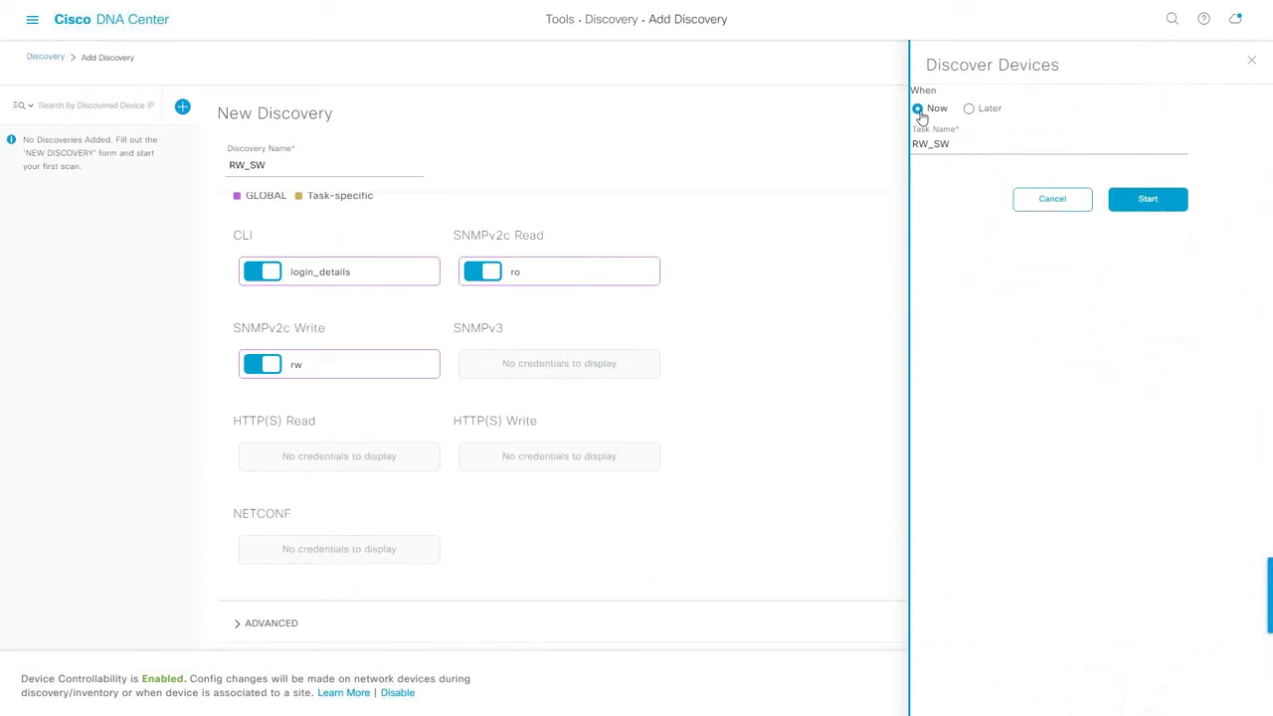
left_click(1149, 200)
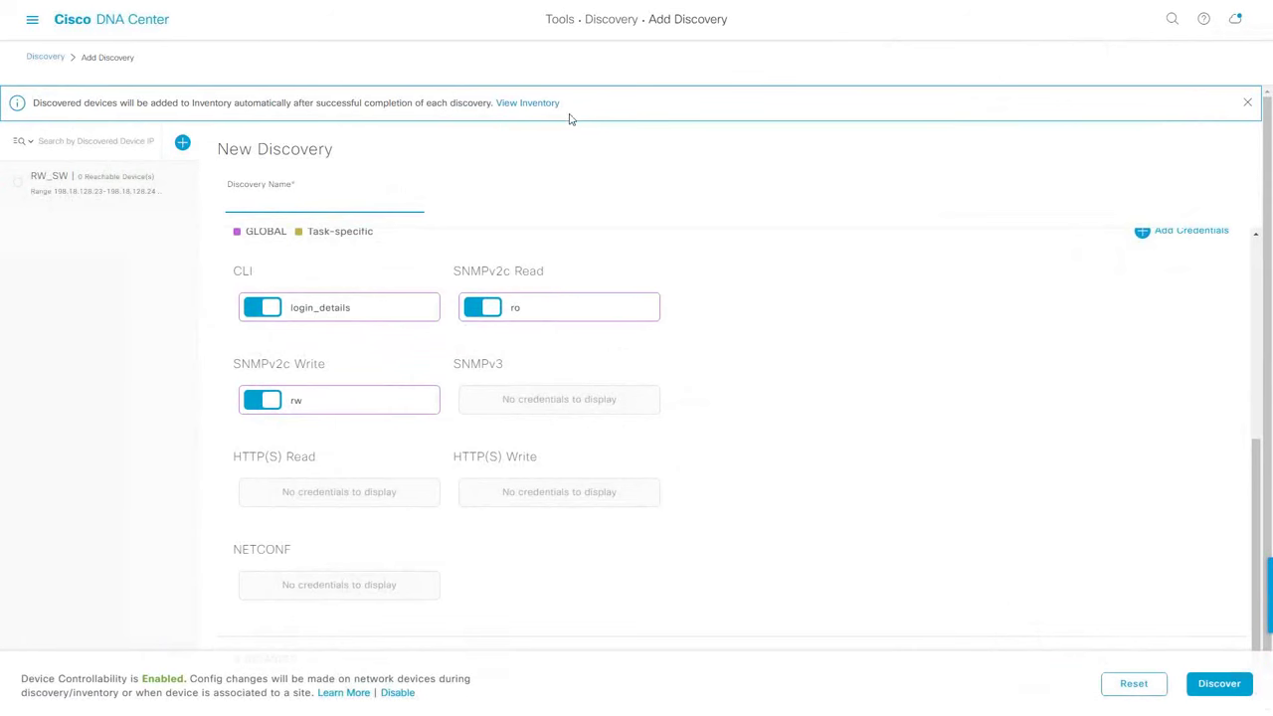
left_click(1257, 251)
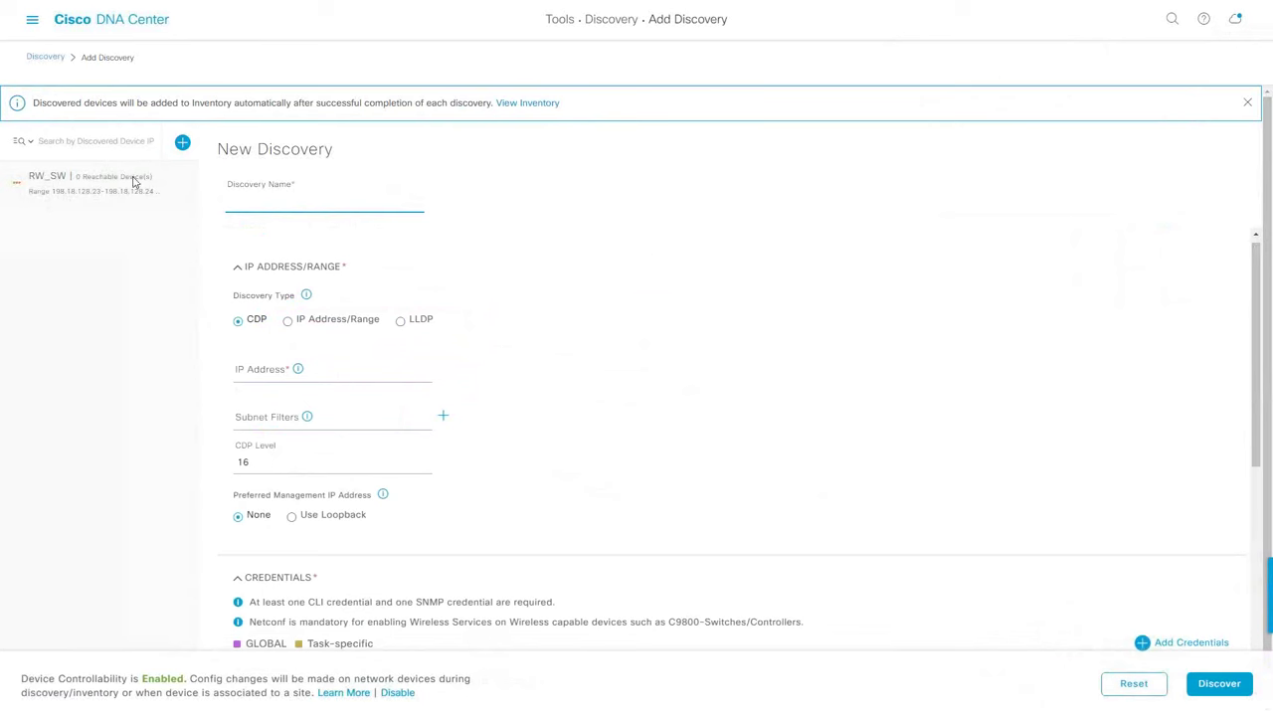
left_click(90, 193)
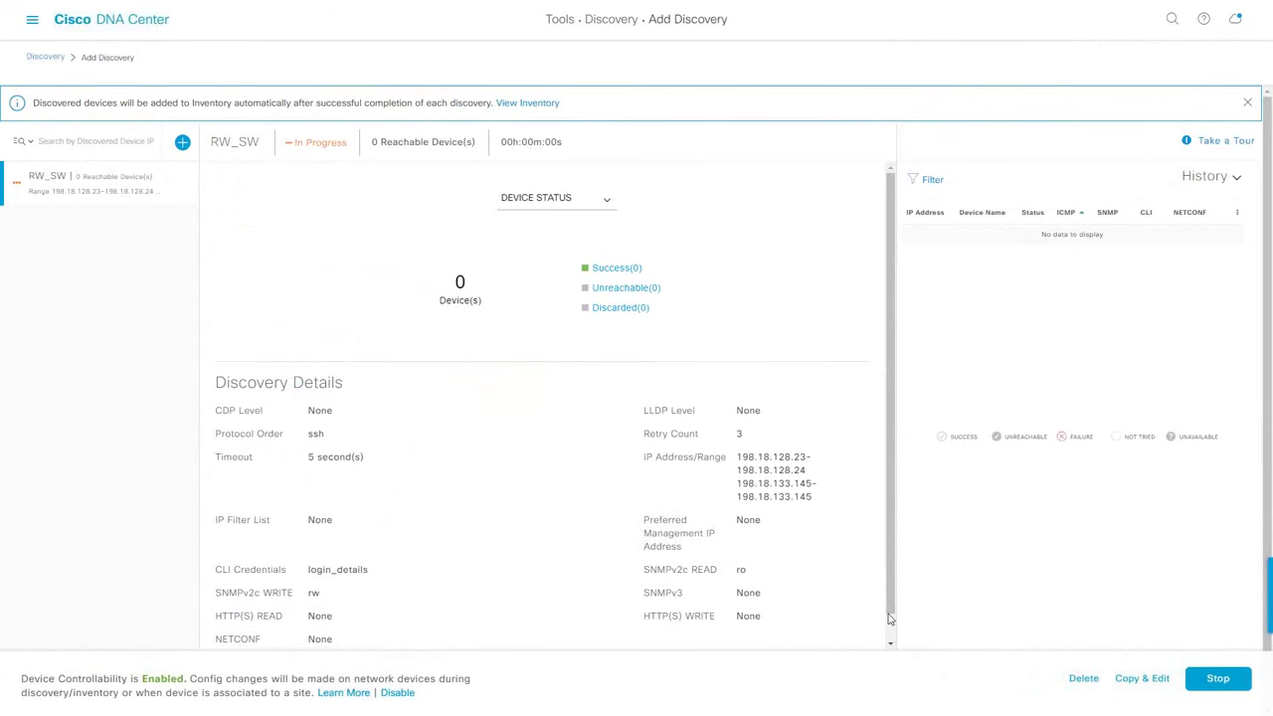
Scroll through RW_SW's Discovery Details to review protocol, timeout, retries and credentials.
scroll(892, 619, "down", 1)
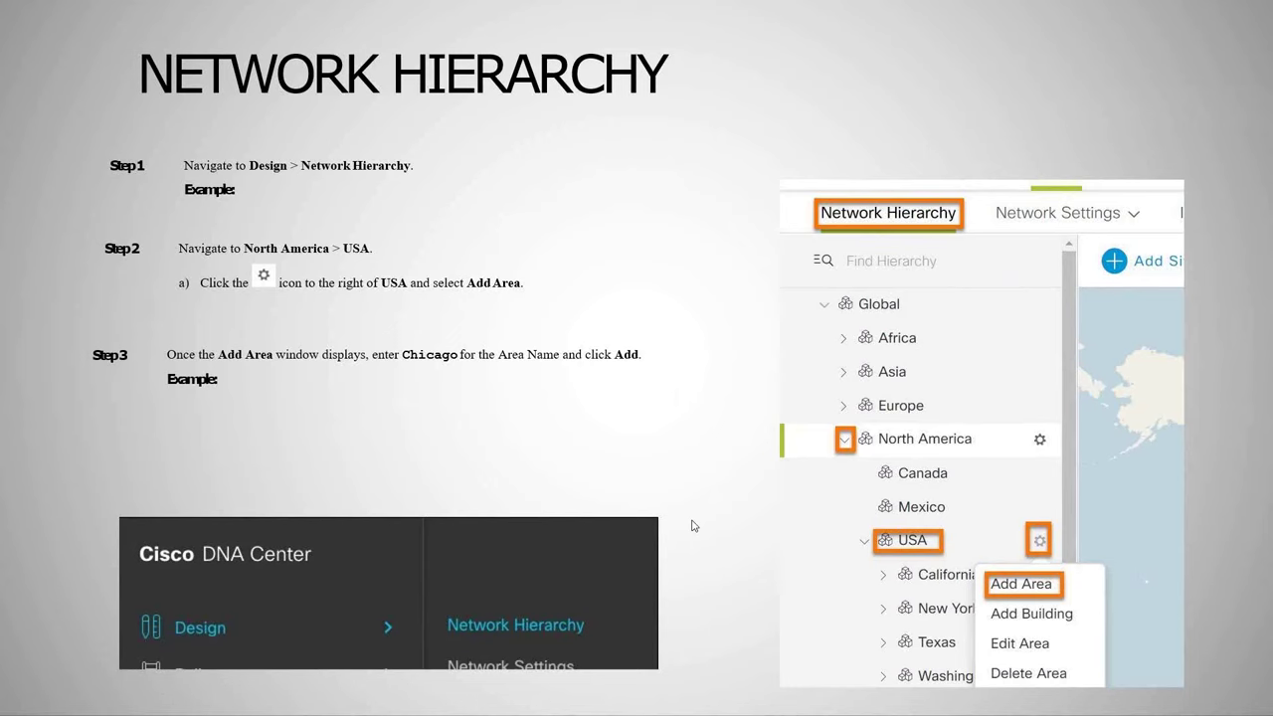
Advance the slides to Add Building, then return to Cisco DNA Center showing RW_SW's 2 reachable devices.
key("Right")
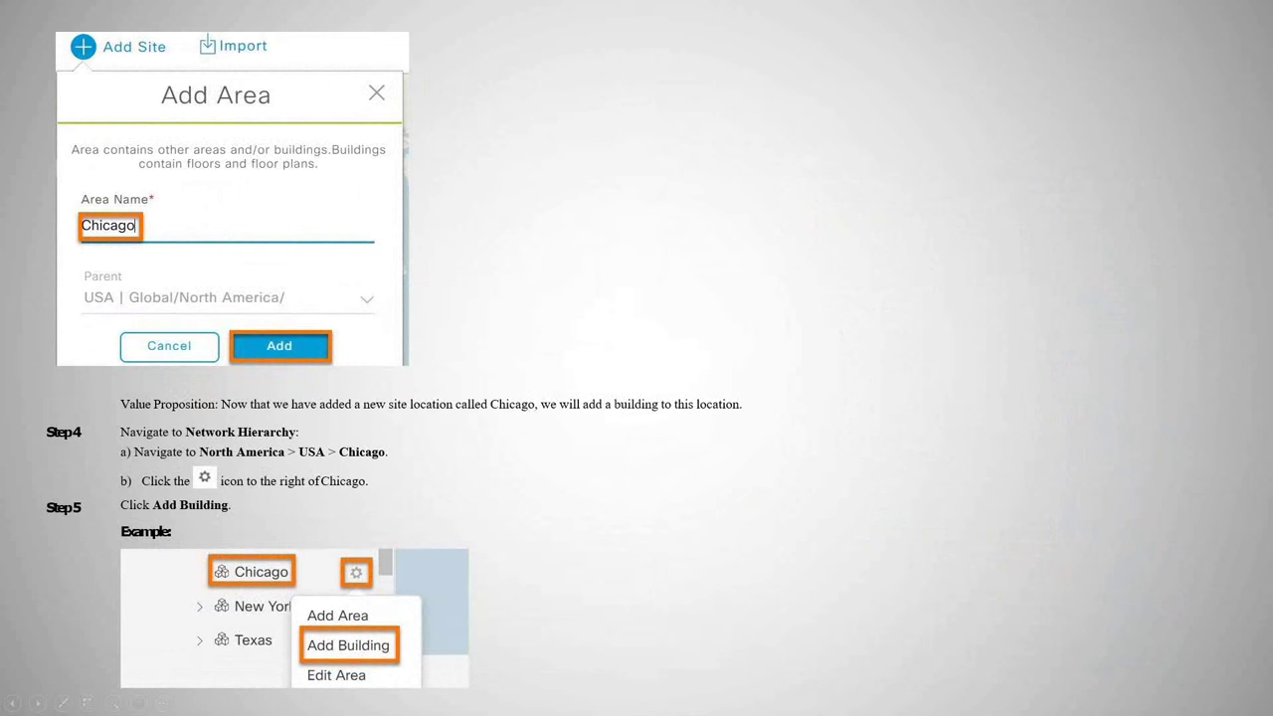
key("Right")
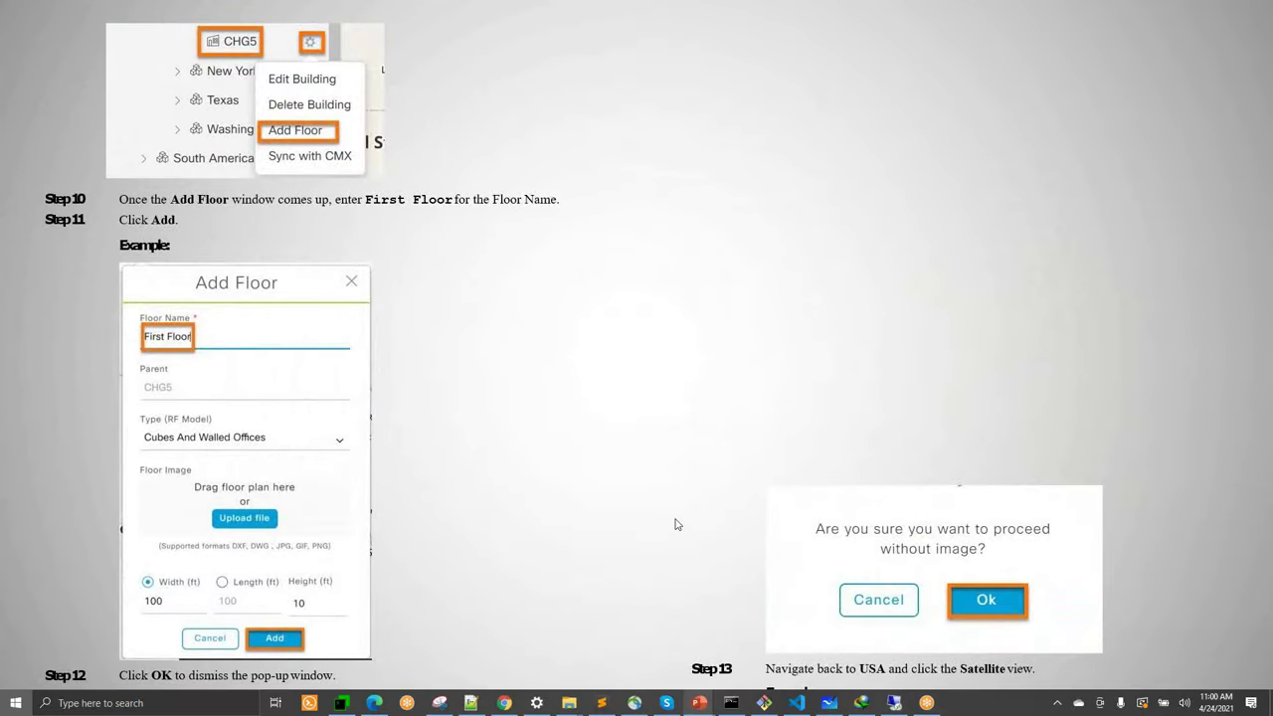
key("super")
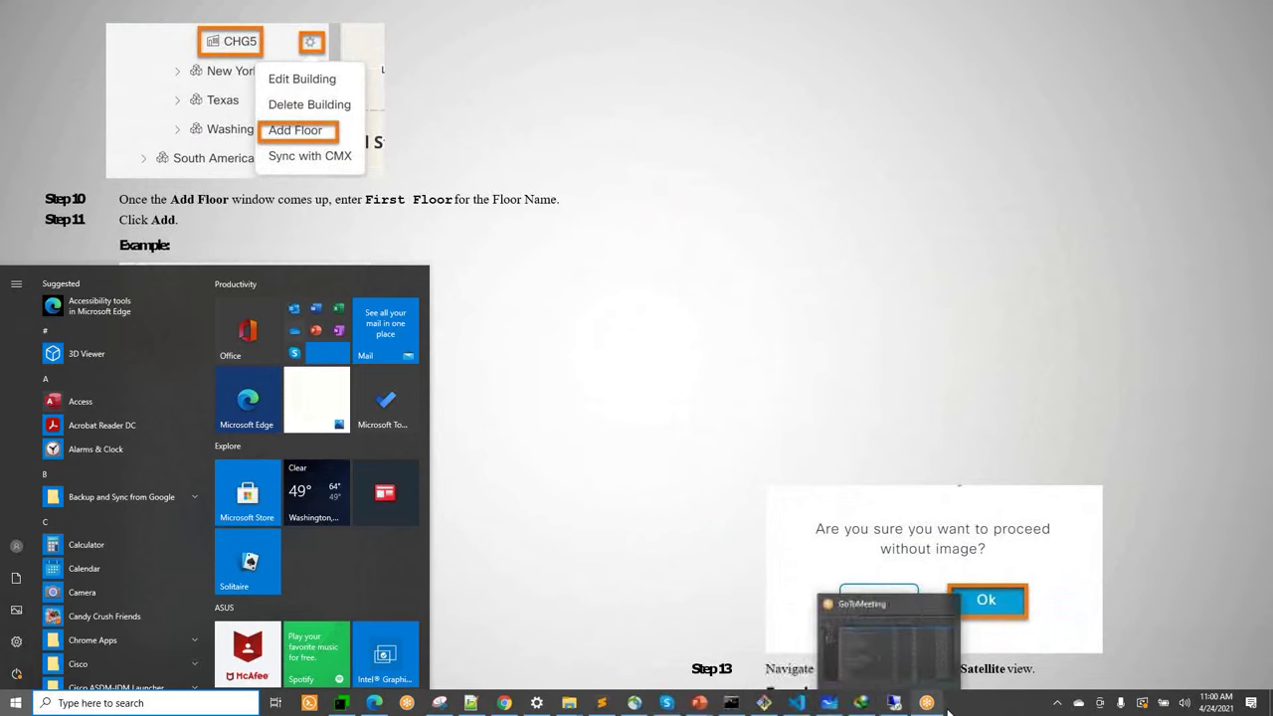
left_click(920, 617)
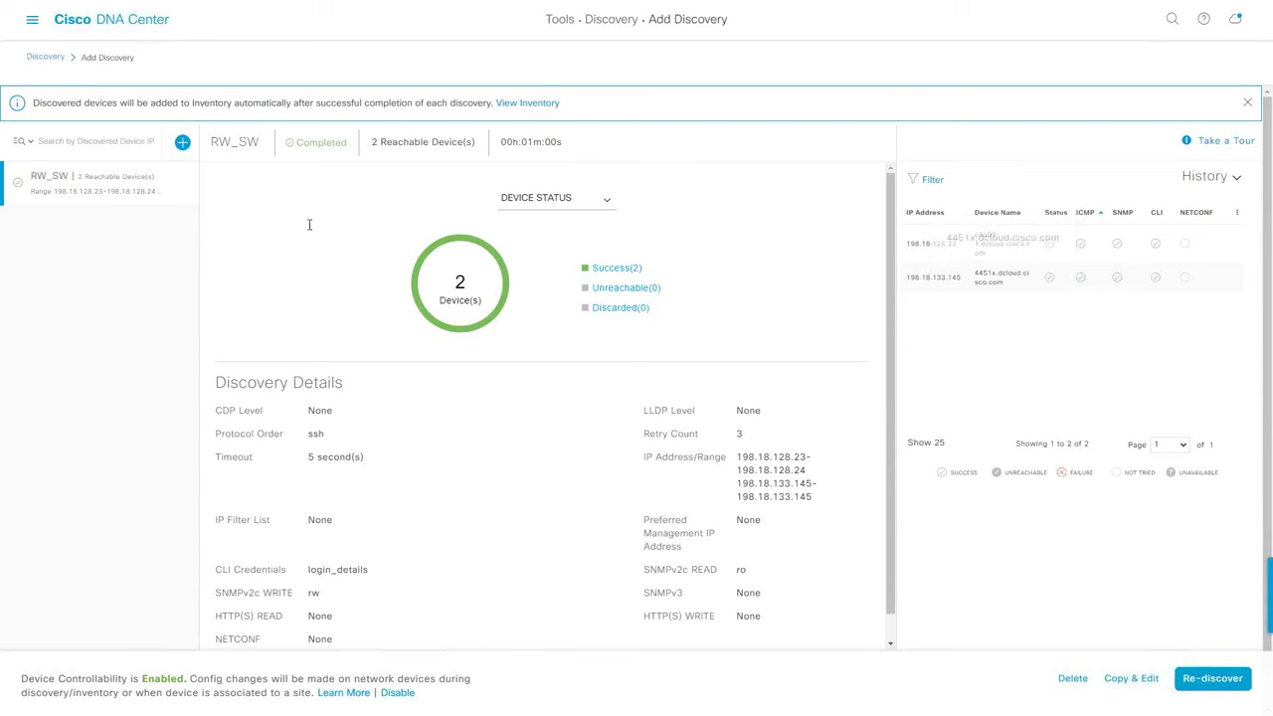
left_click(34, 24)
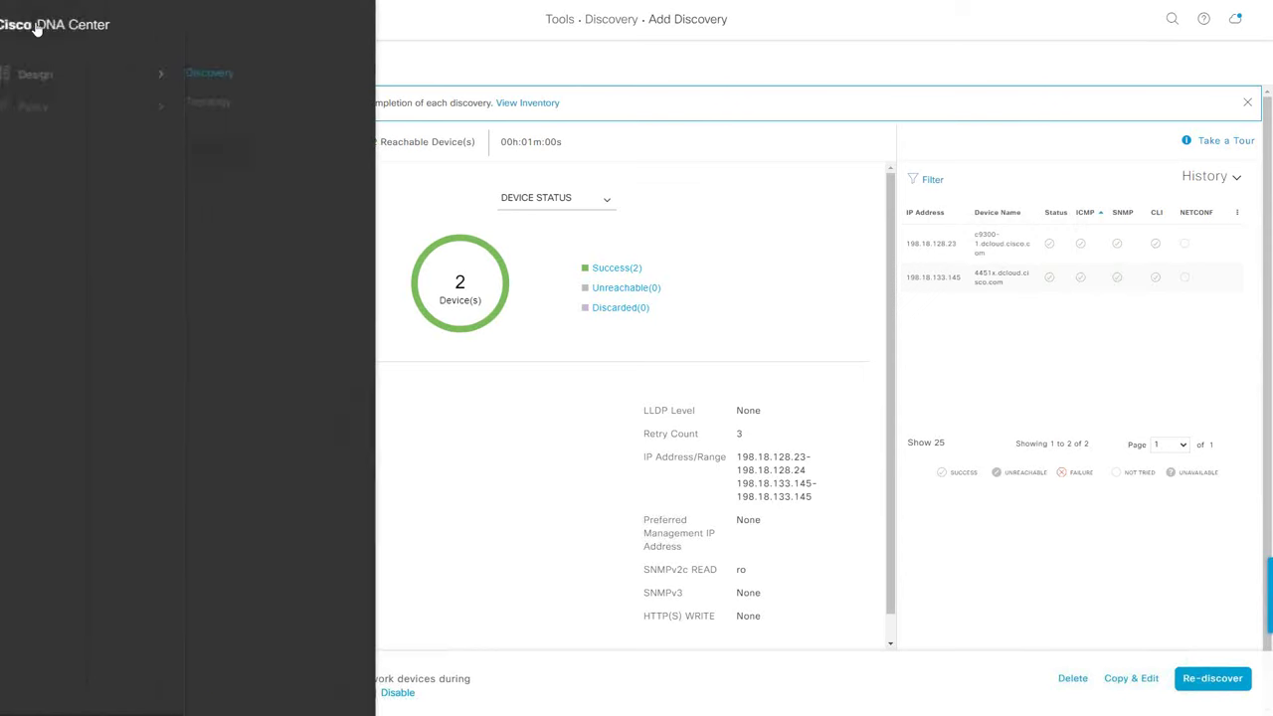
Go to Design > Network Hierarchy and start adding a new area.
mouse_move(57, 85)
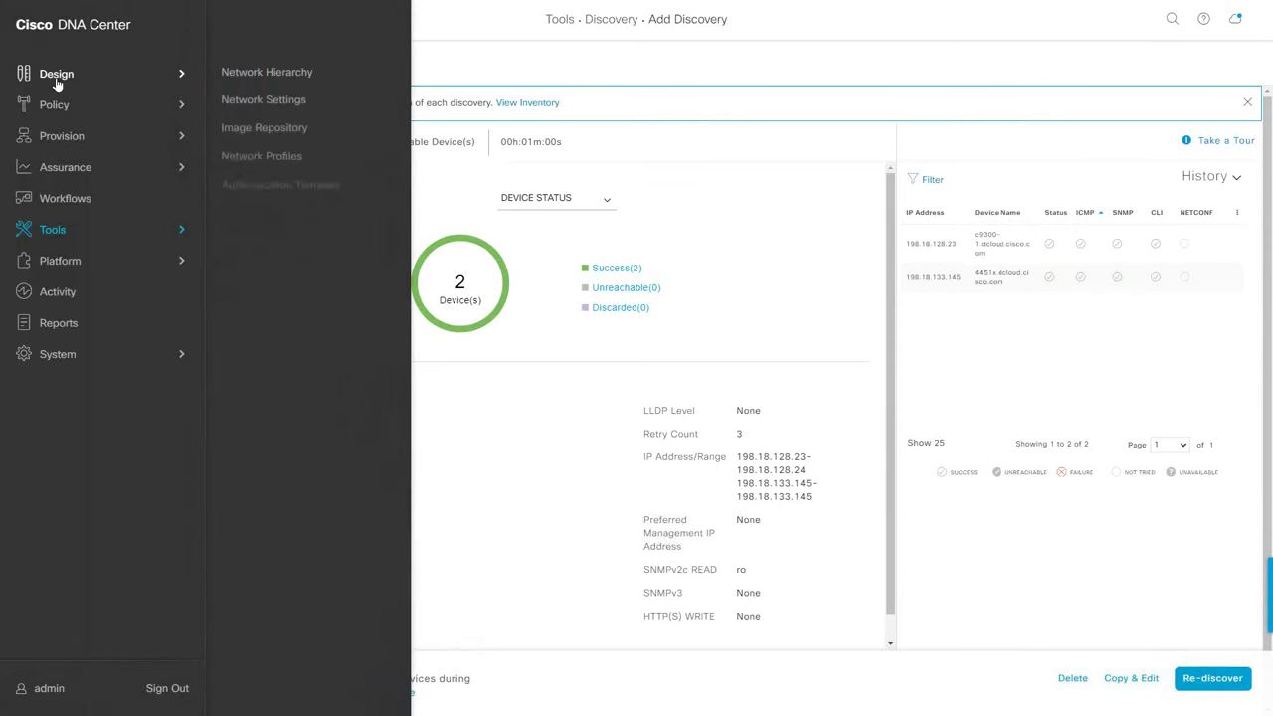
left_click(269, 78)
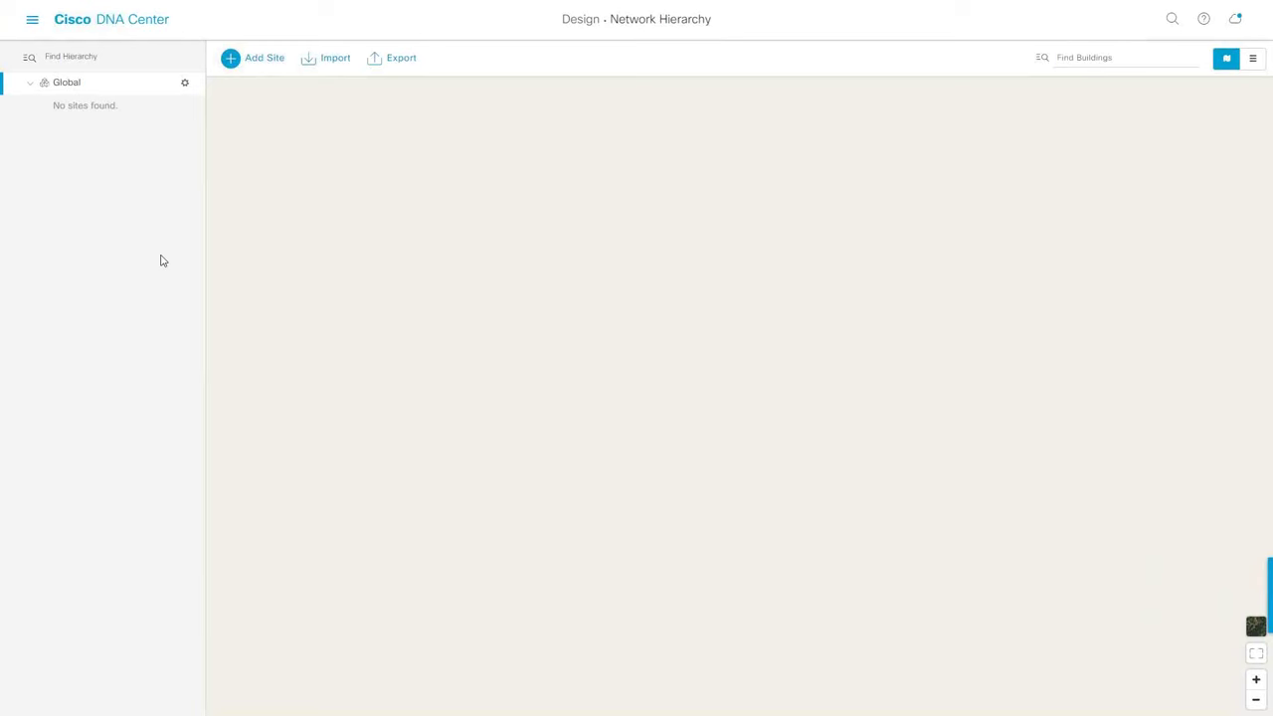
left_click(263, 58)
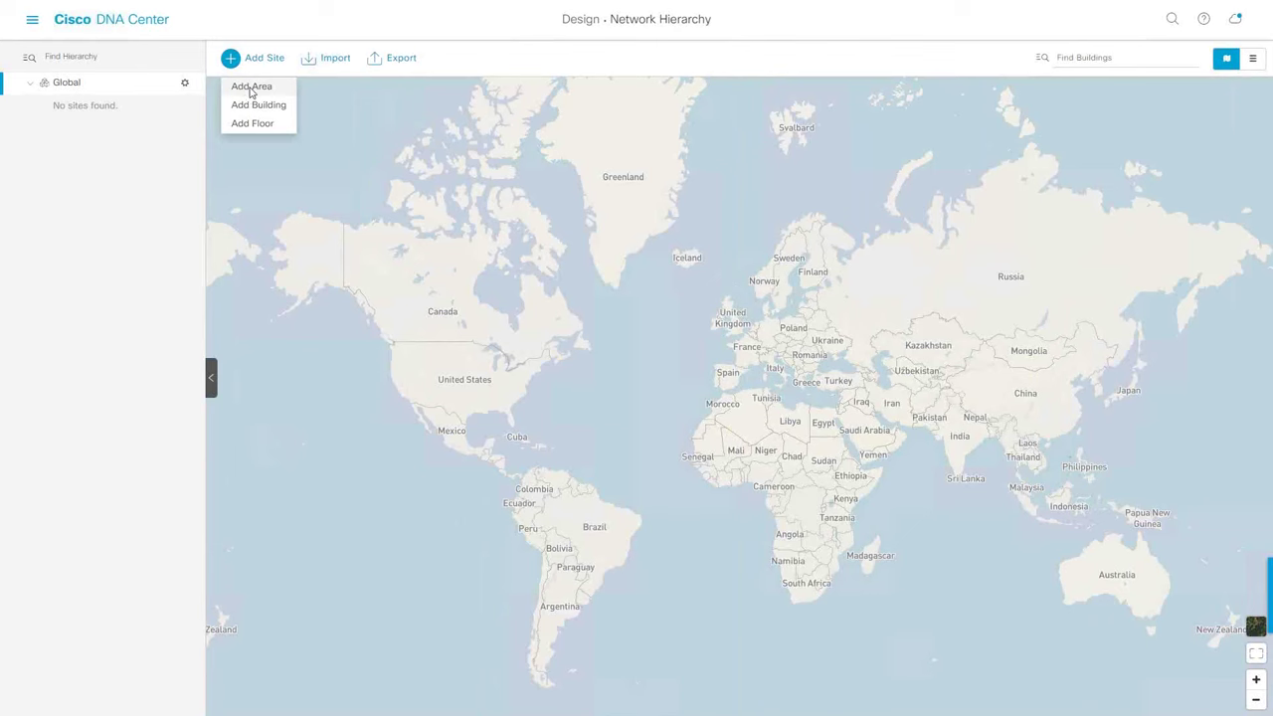
left_click(250, 87)
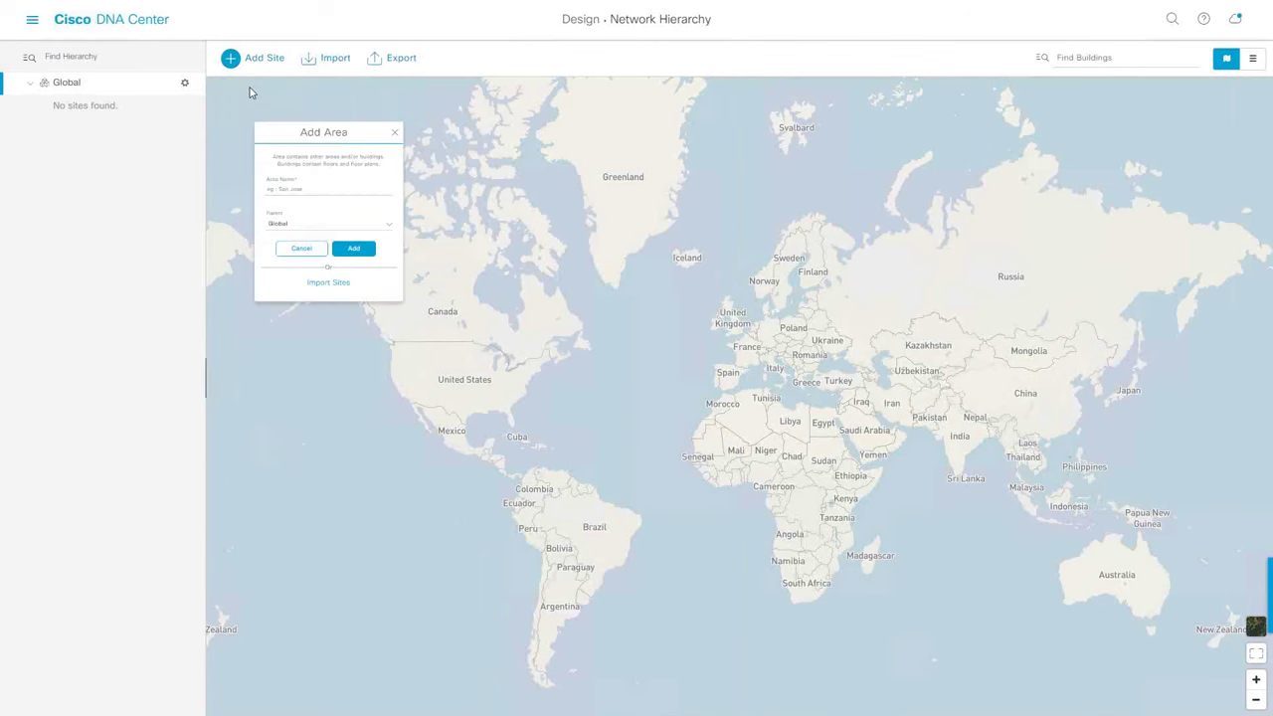
Name the area San Jose and add it under Global.
left_click(276, 179)
type("SA")
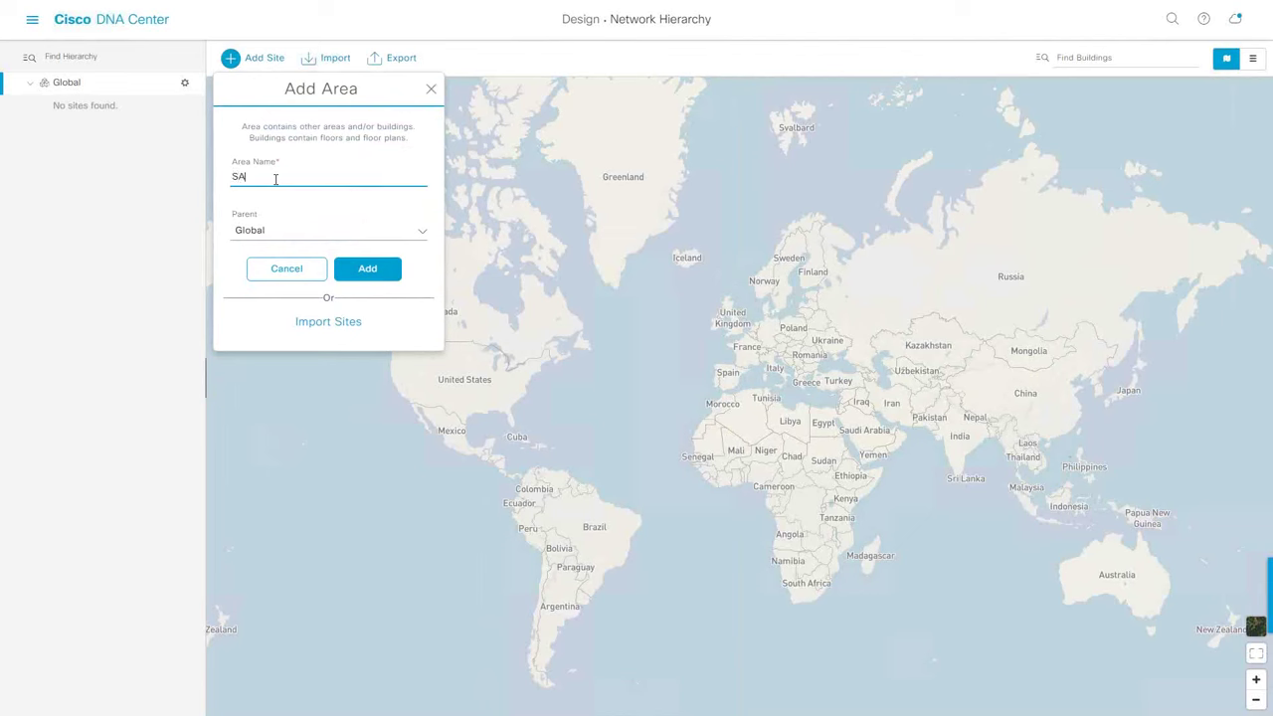
key("BackSpace")
key("BackSpace")
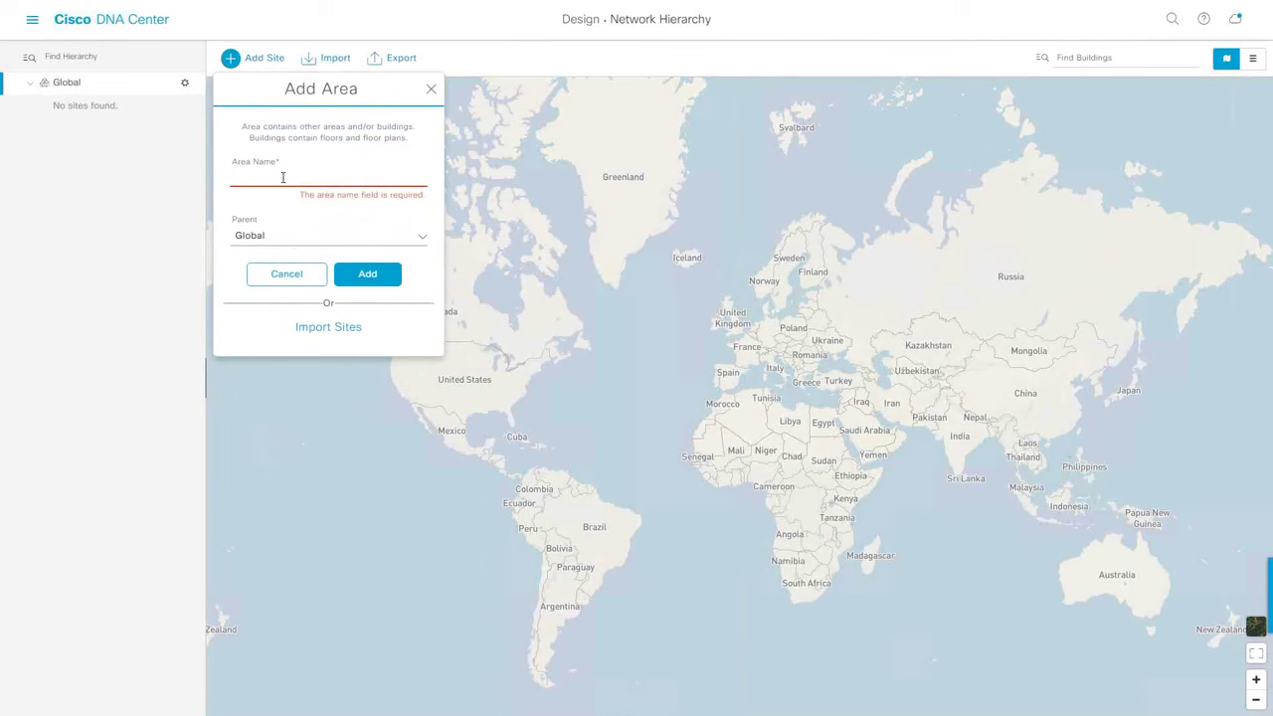
type("SA")
key("BackSpace")
key("BackSpace")
type("SA")
key("BackSpace")
type("an Jose")
left_click(364, 277)
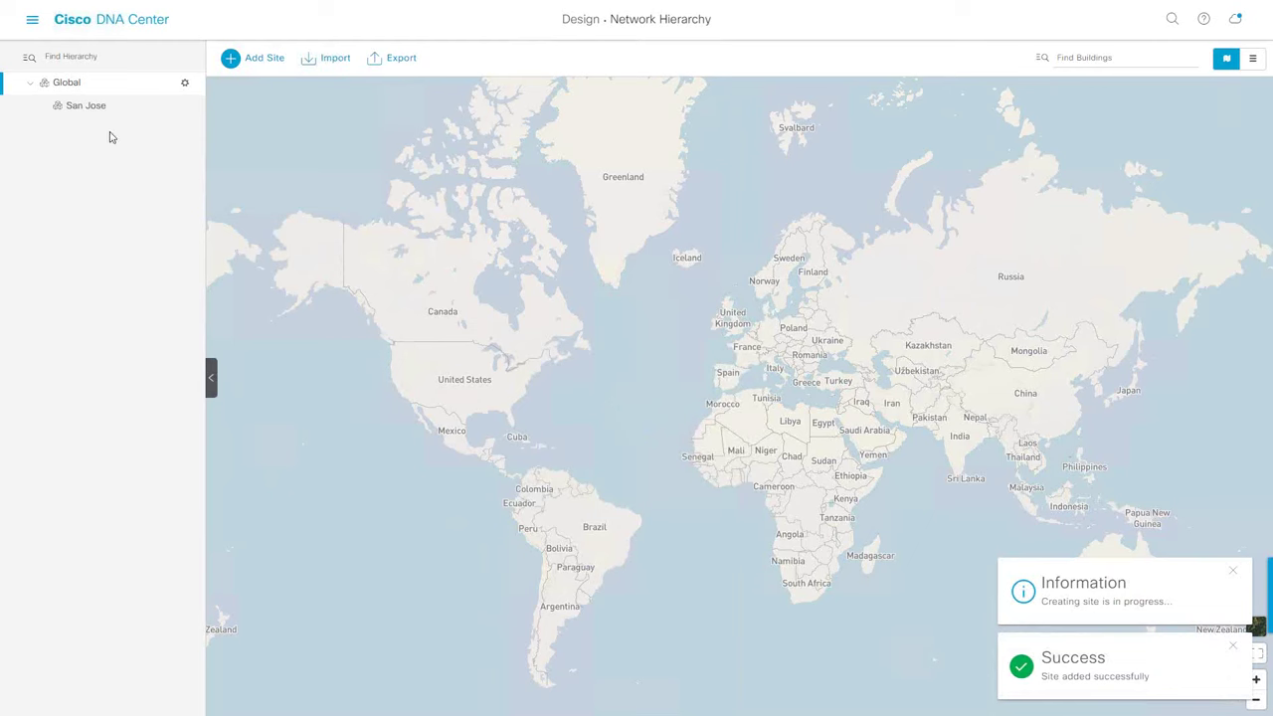
Add building SAN BUIL under San Jose, address chosen from the suggestions, then expand San Jose.
mouse_move(99, 109)
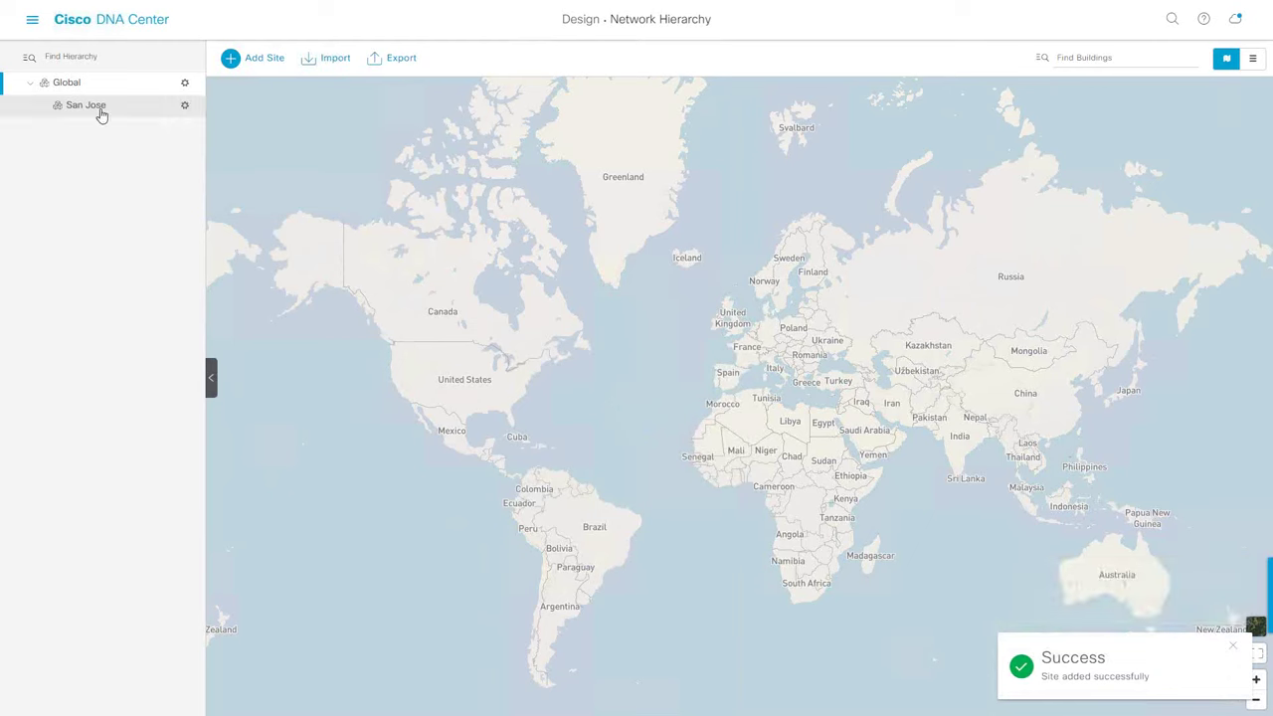
left_click(184, 107)
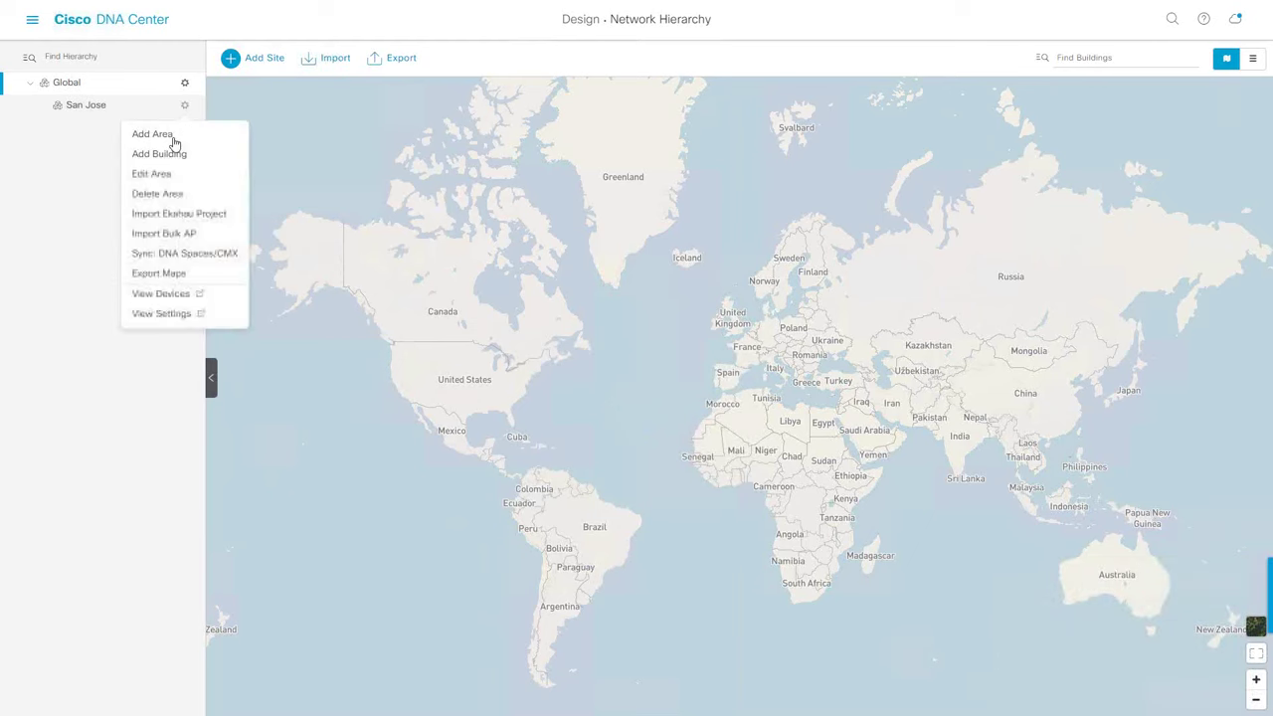
left_click(166, 154)
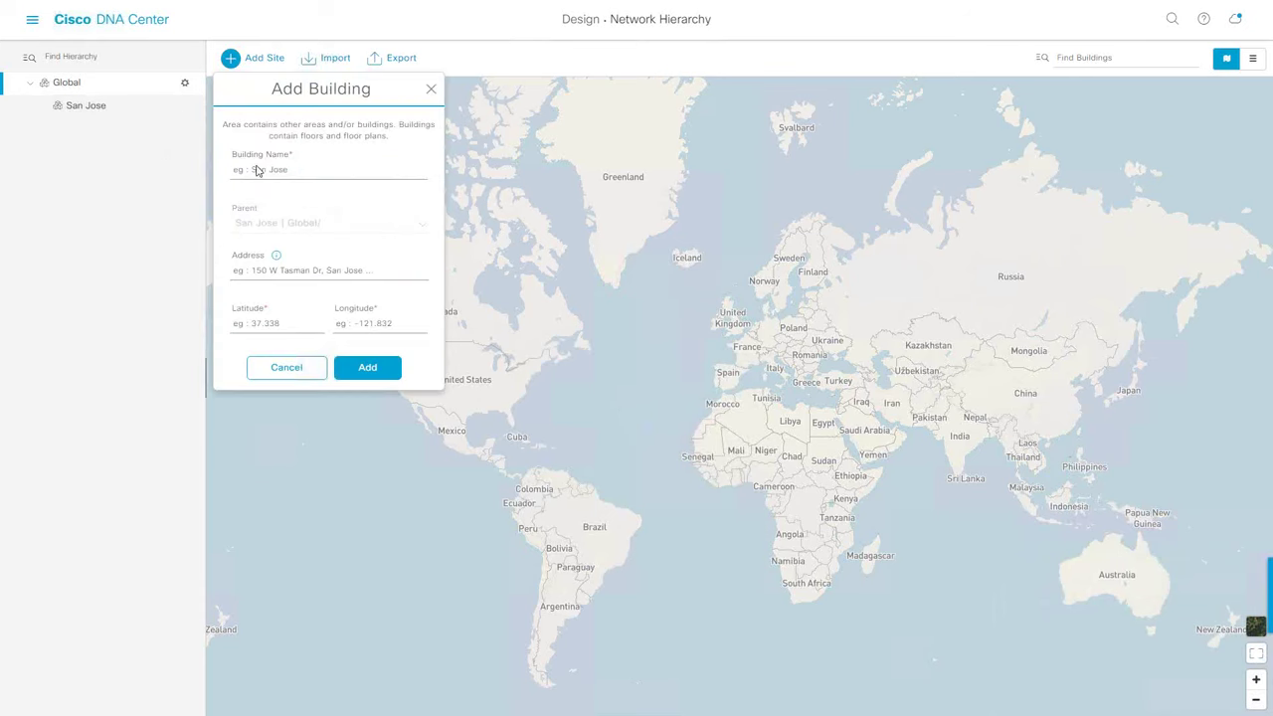
left_click(314, 174)
type("SAN B")
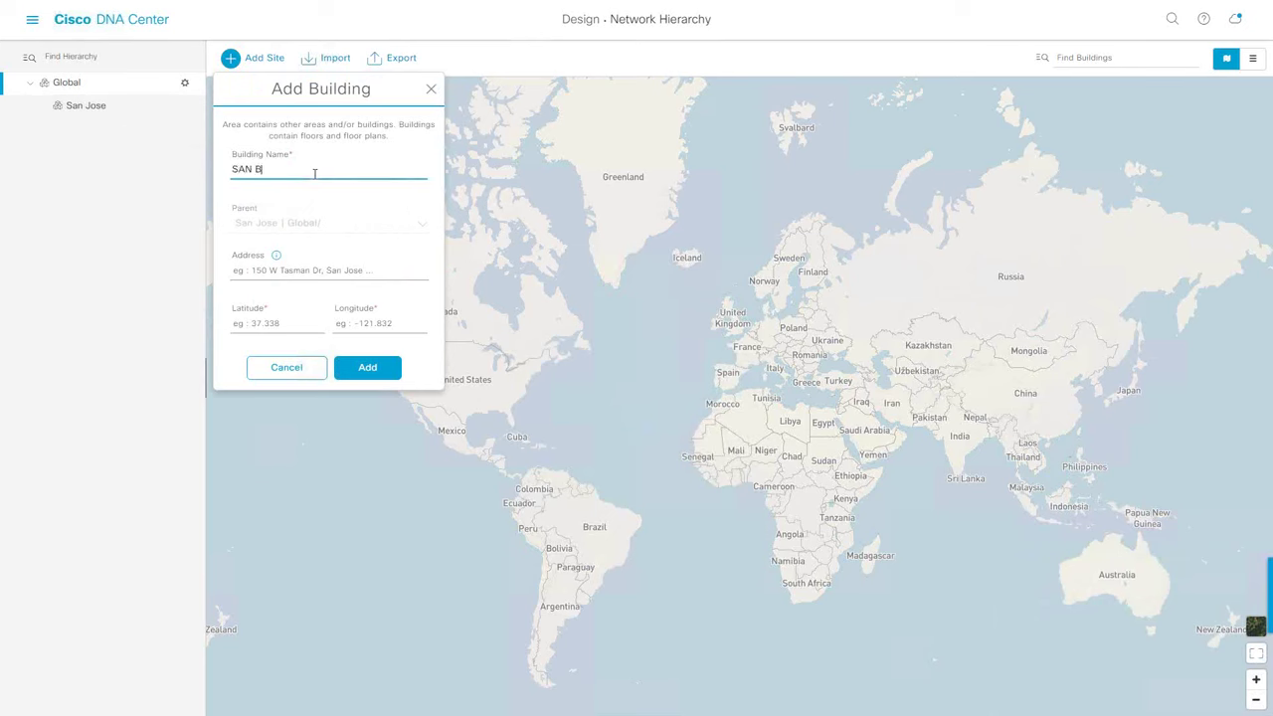
type("UIL")
left_click(276, 270)
type("1")
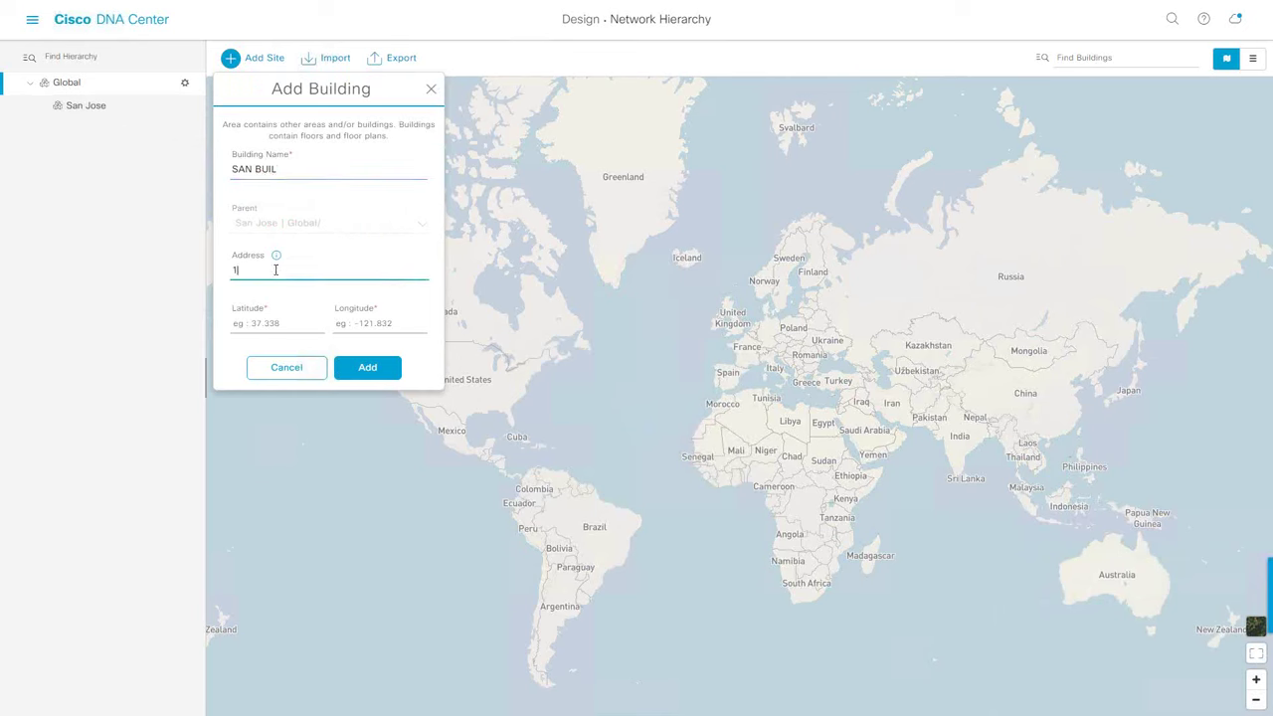
type("50 w")
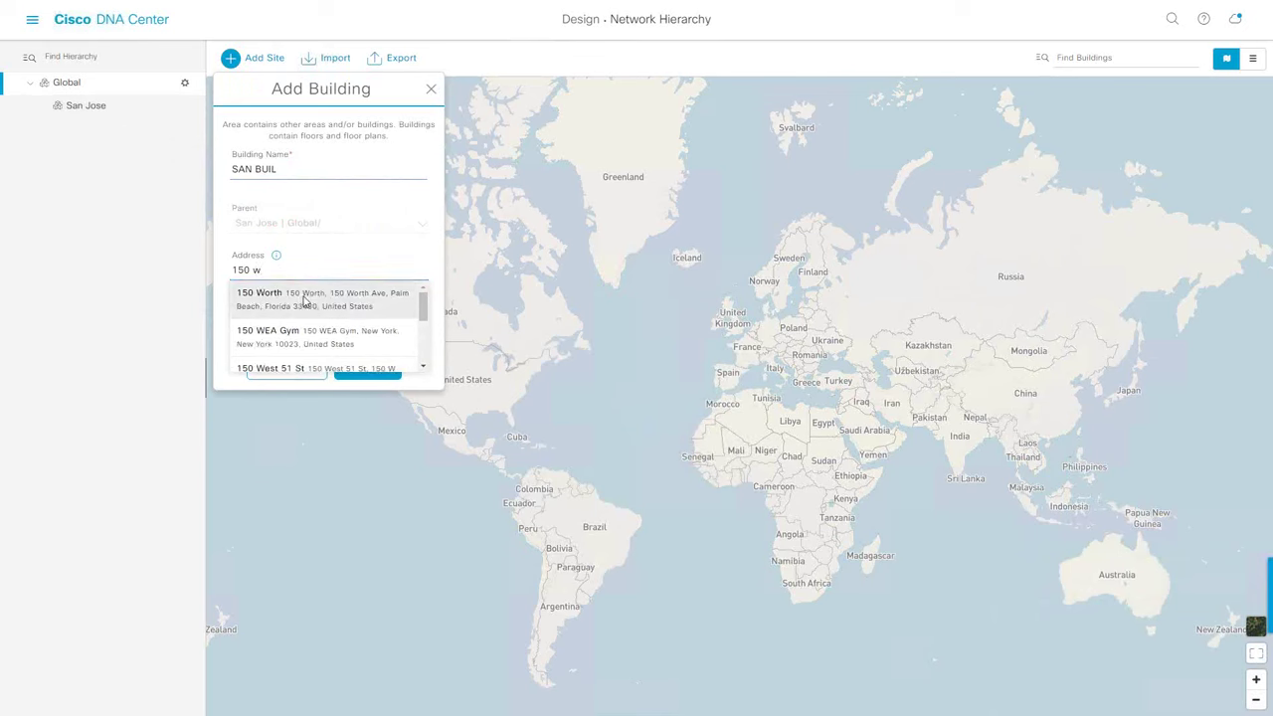
left_click(339, 312)
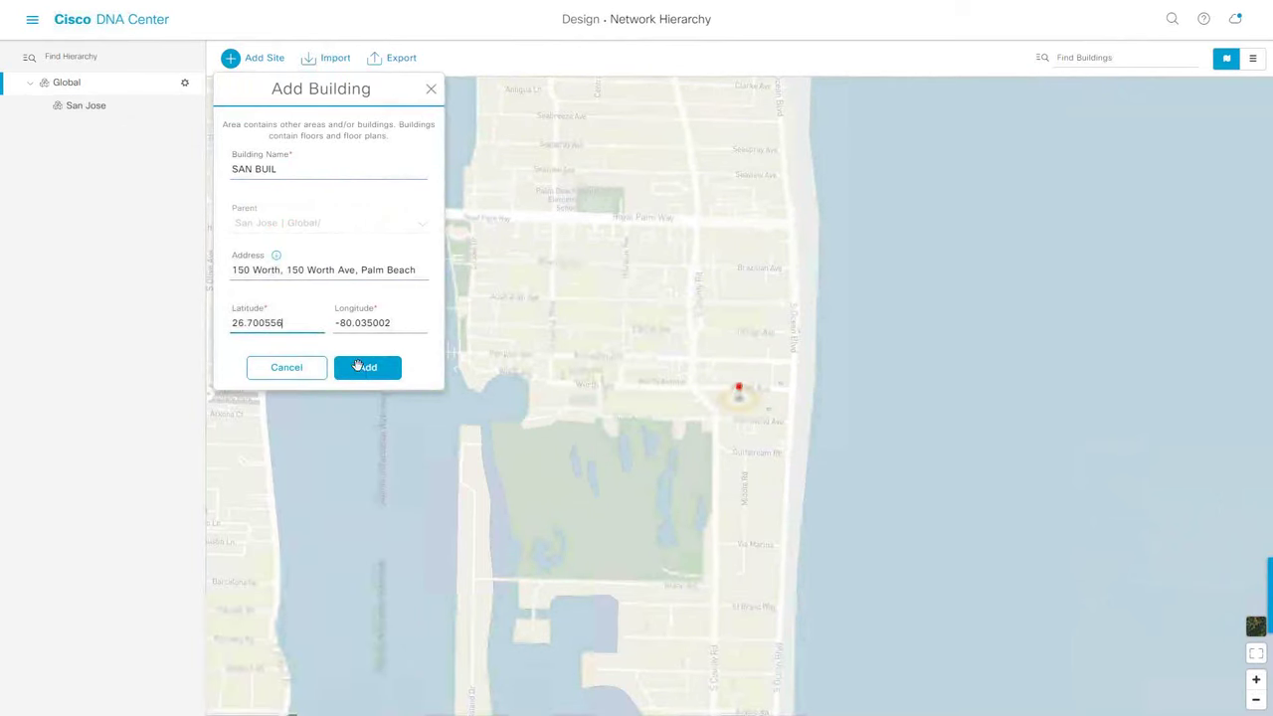
left_click(369, 368)
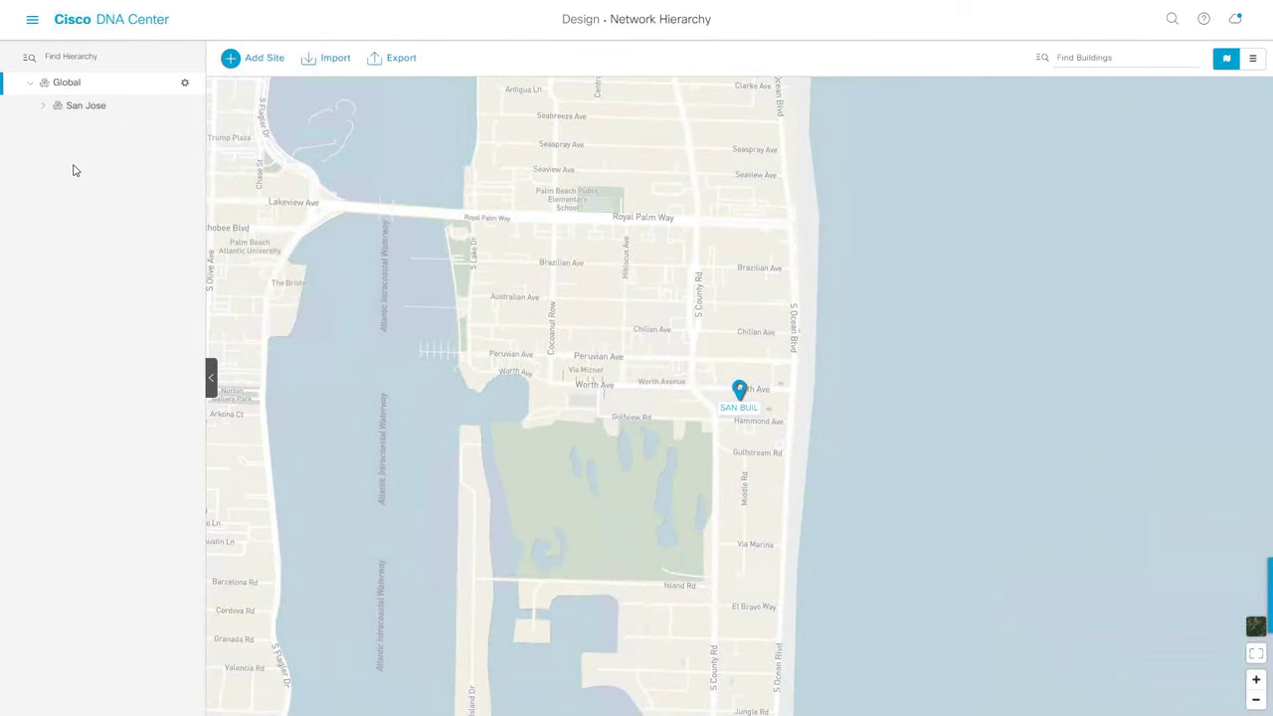
left_click(42, 109)
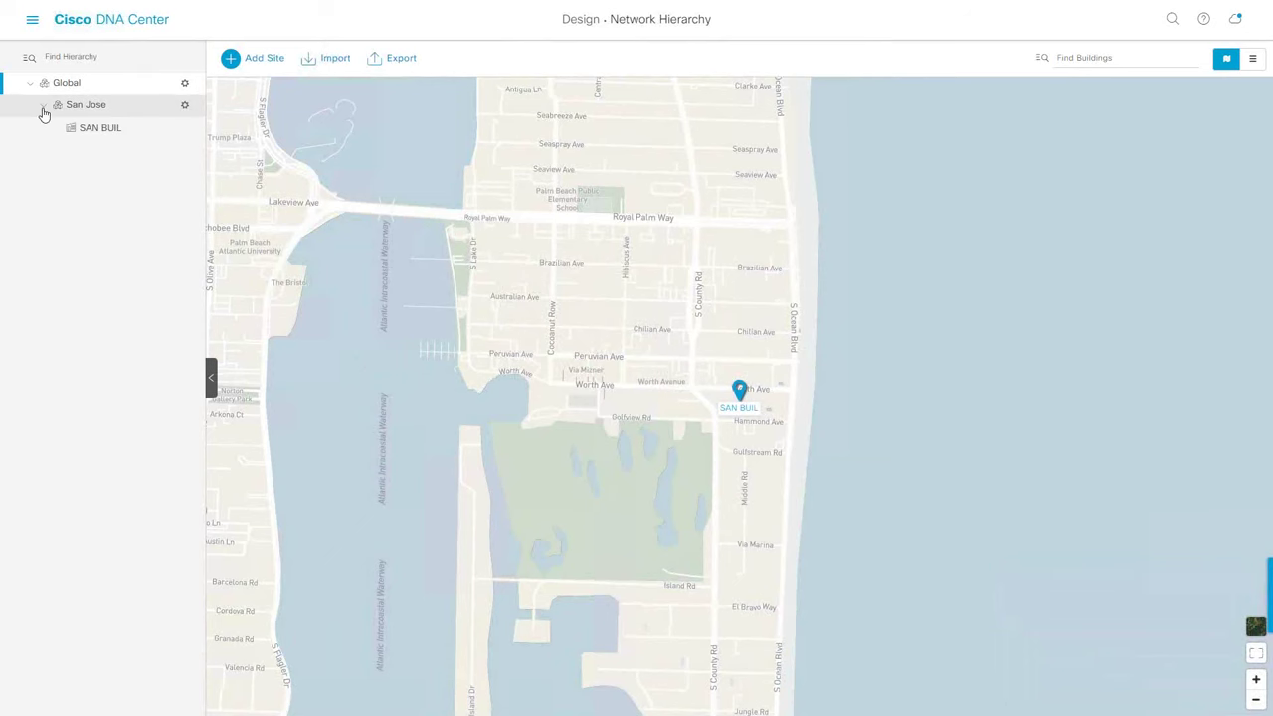
Add a floor named SAN_FL_RTR to building SAN BUIL without a floor image.
left_click(181, 134)
left_click(184, 132)
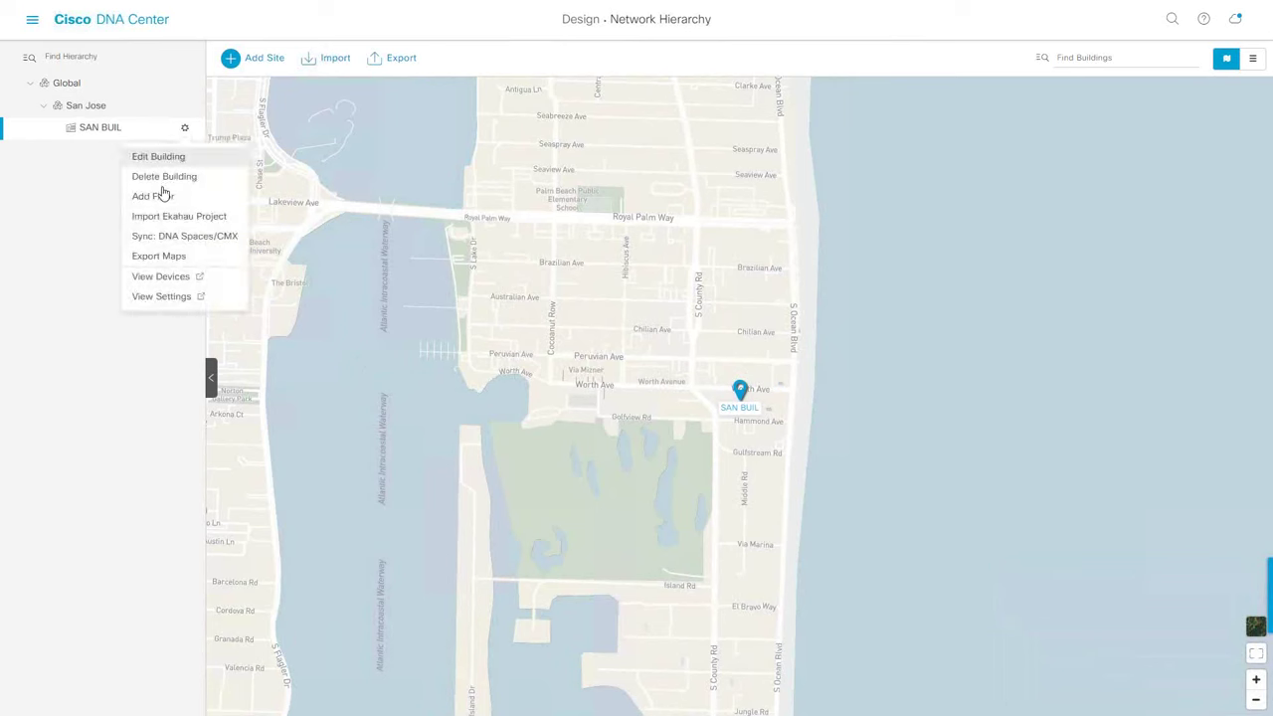
left_click(163, 197)
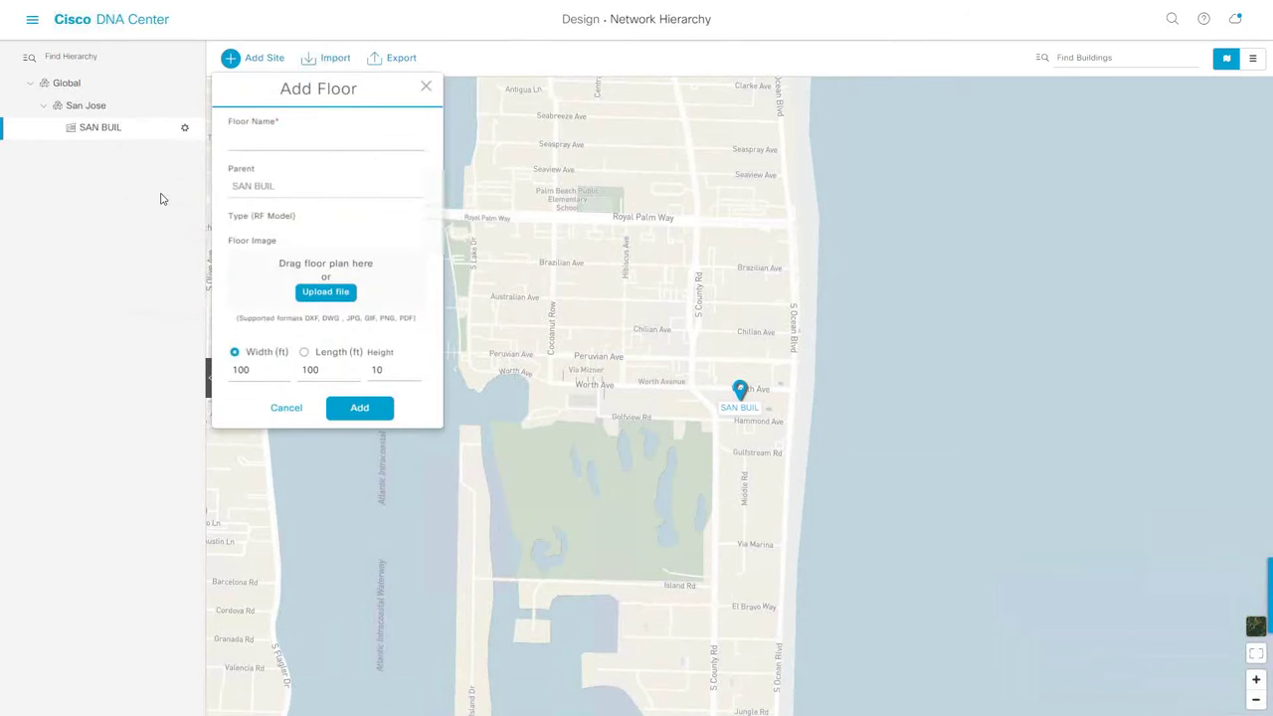
left_click(290, 143)
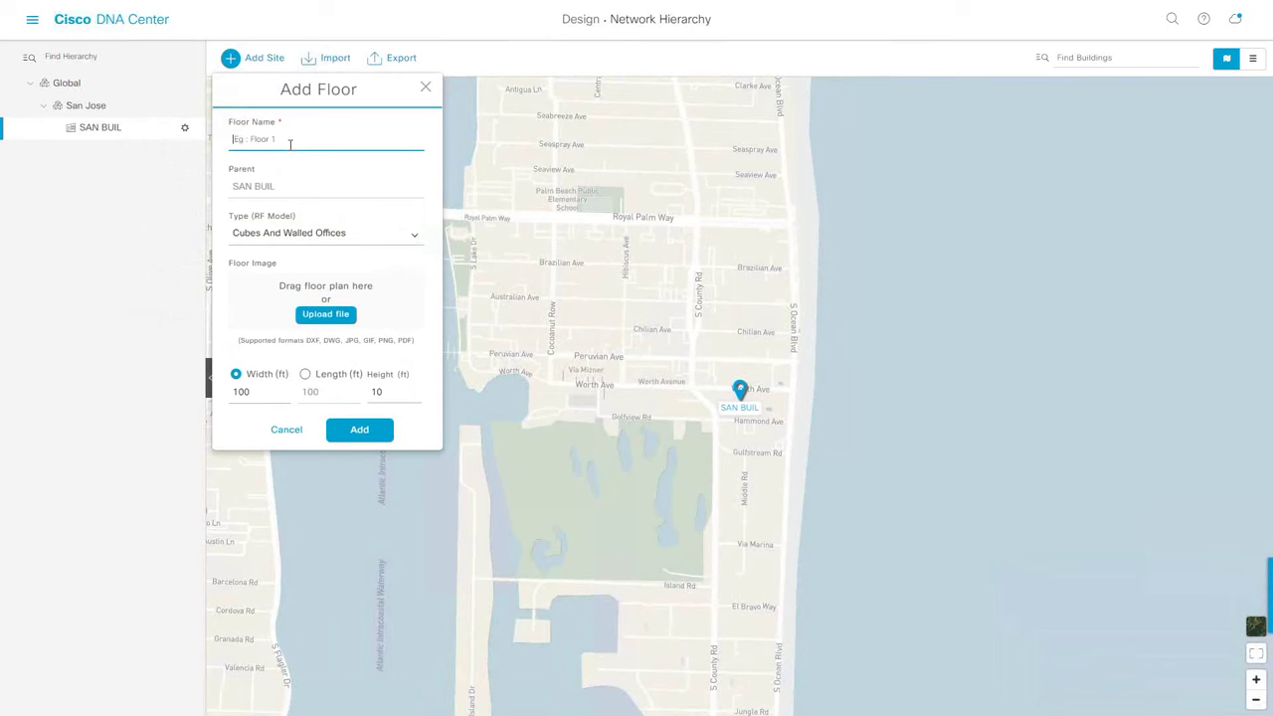
type("FL")
key("BackSpace")
type("S")
key("BackSpace")
type("SAN_FL_RTR")
left_click(361, 430)
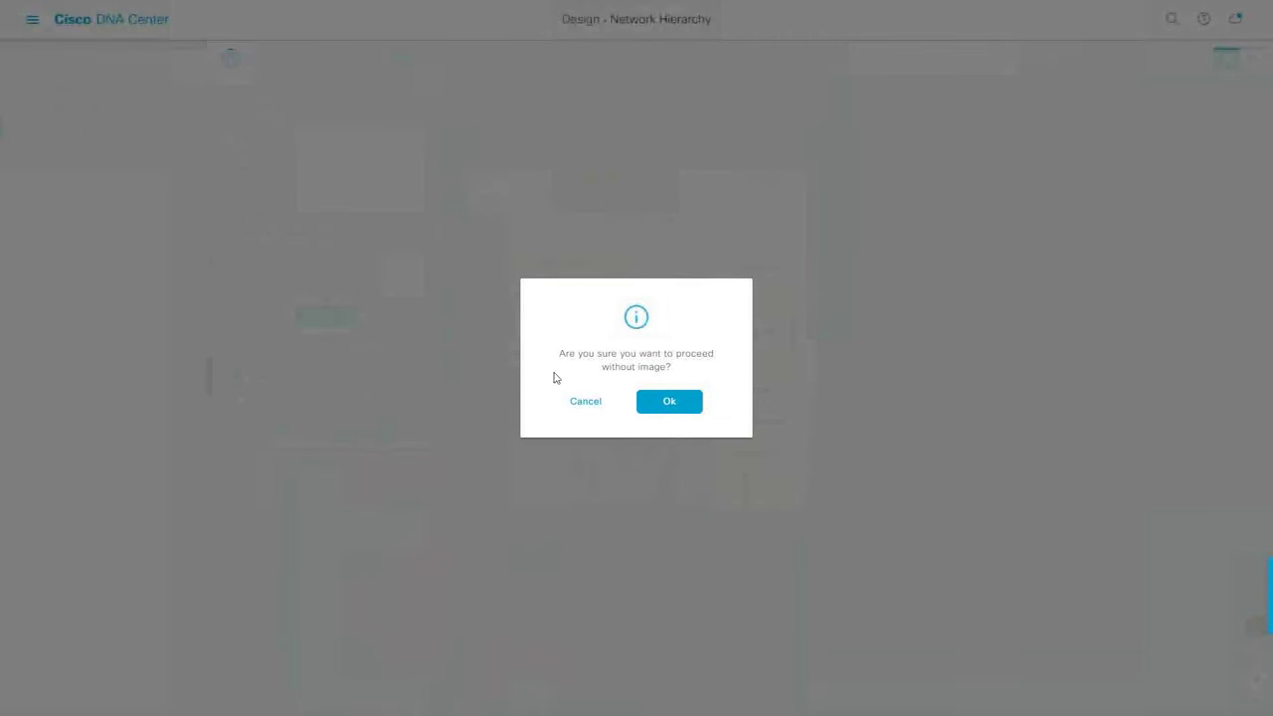
left_click(669, 407)
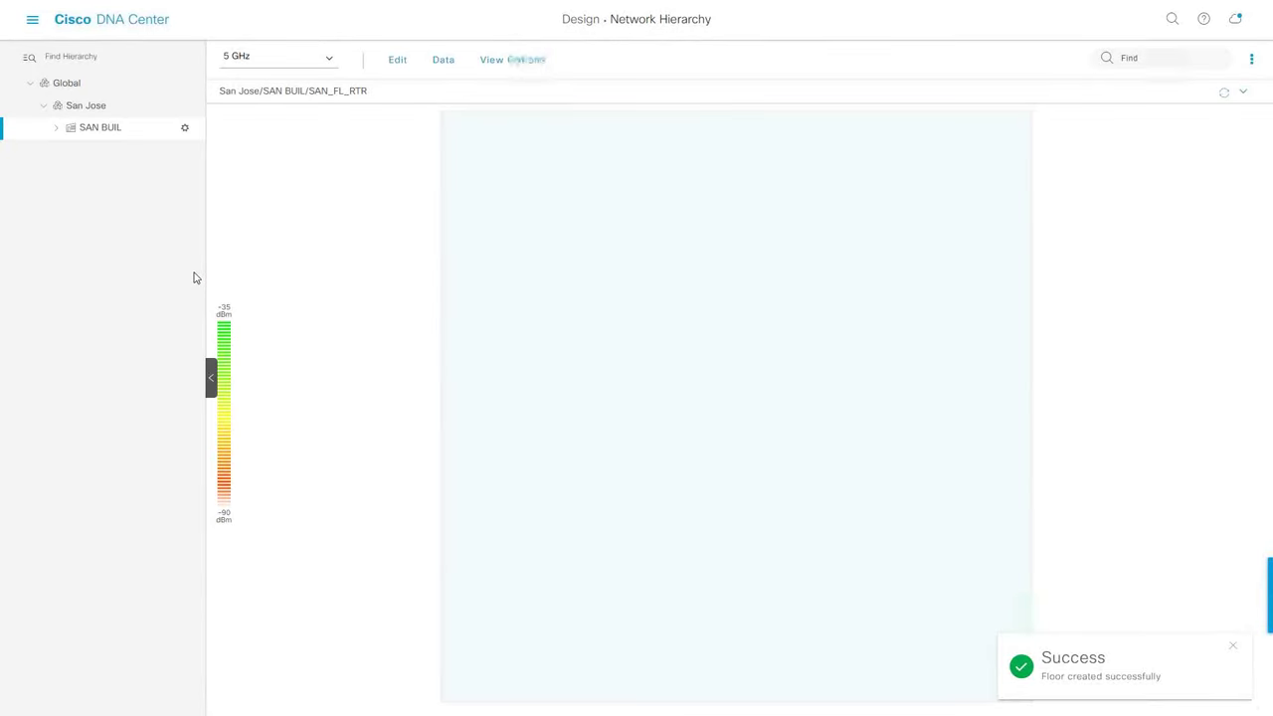
Start a second floor under SAN BUIL, entering the name SAN_FL_SW.
left_click(56, 135)
left_click(185, 130)
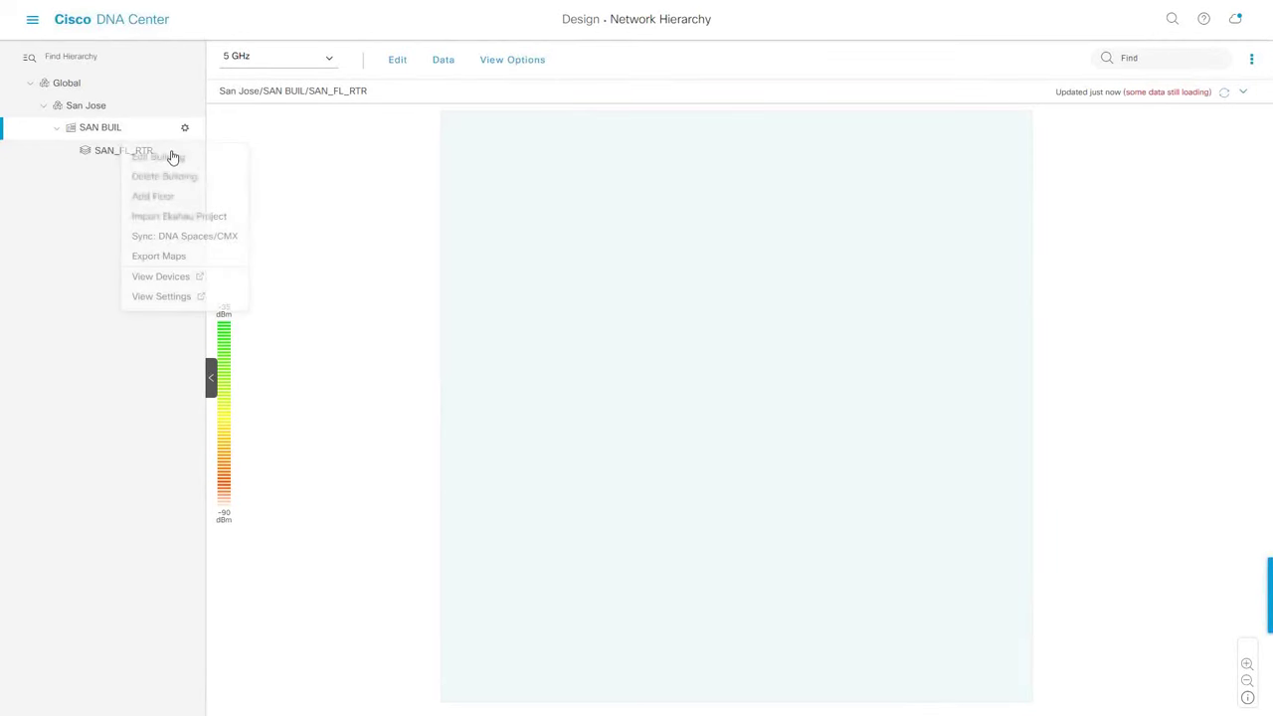
left_click(153, 198)
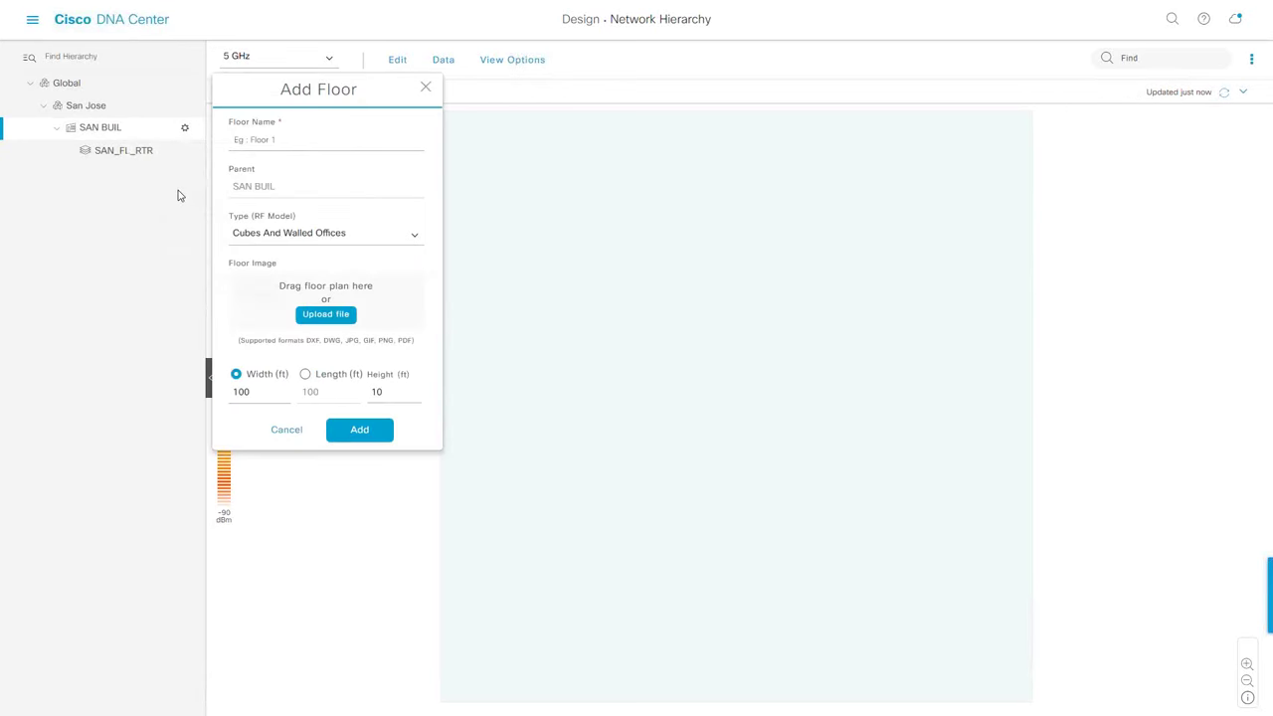
left_click(308, 141)
type("SAN_FL_")
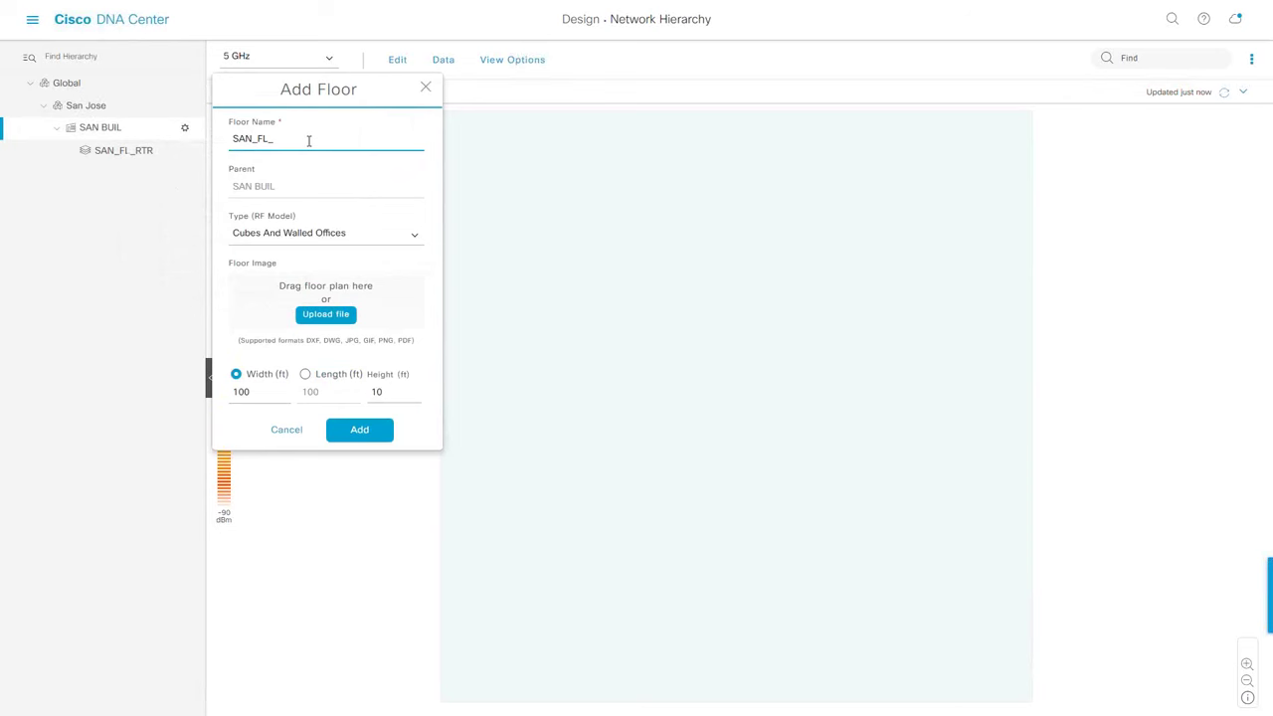
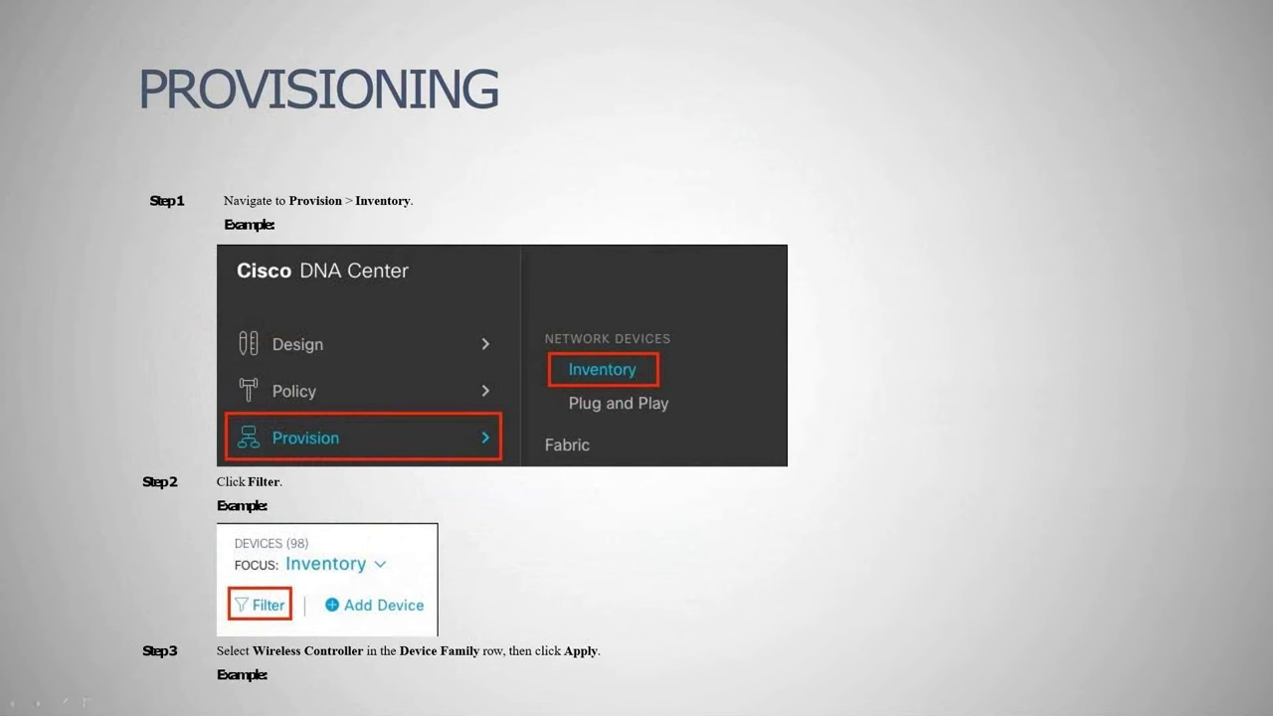
Leave the Provisioning slideshow by bringing up the Windows Start menu.
key("super")
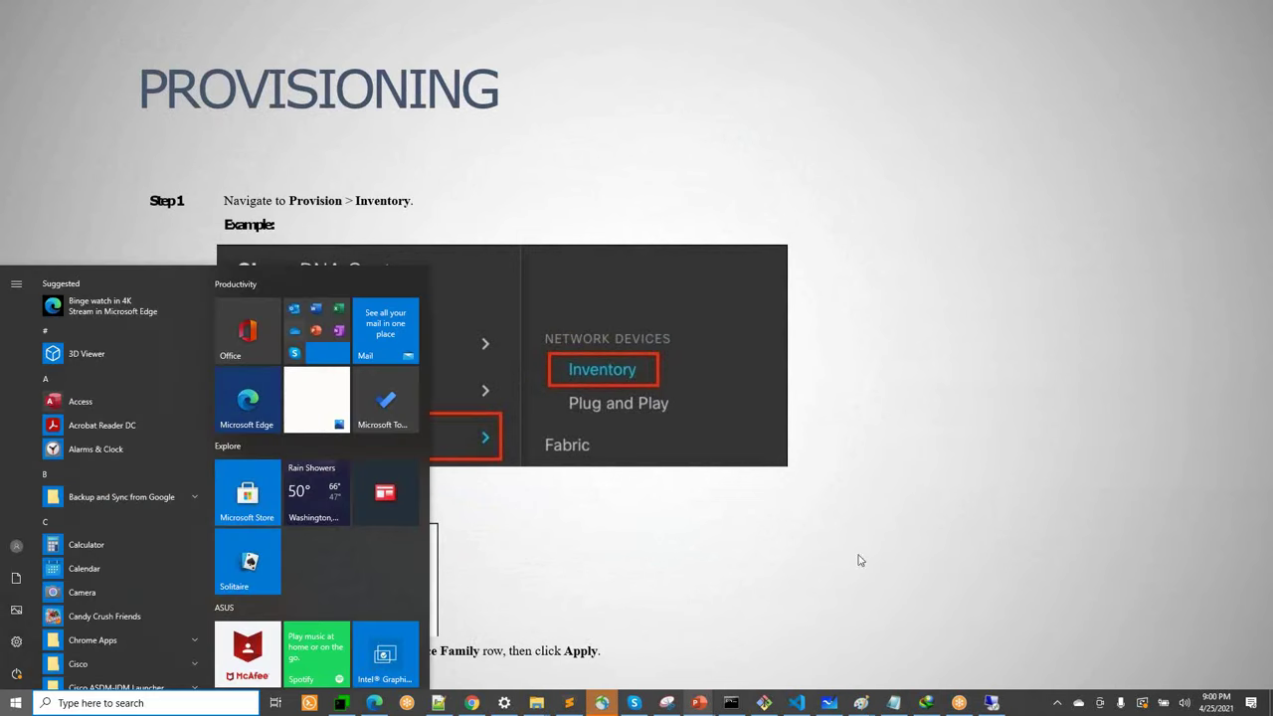
Switch to Cisco DNA Center and open the Template Editor from the Tools menu.
left_click(992, 703)
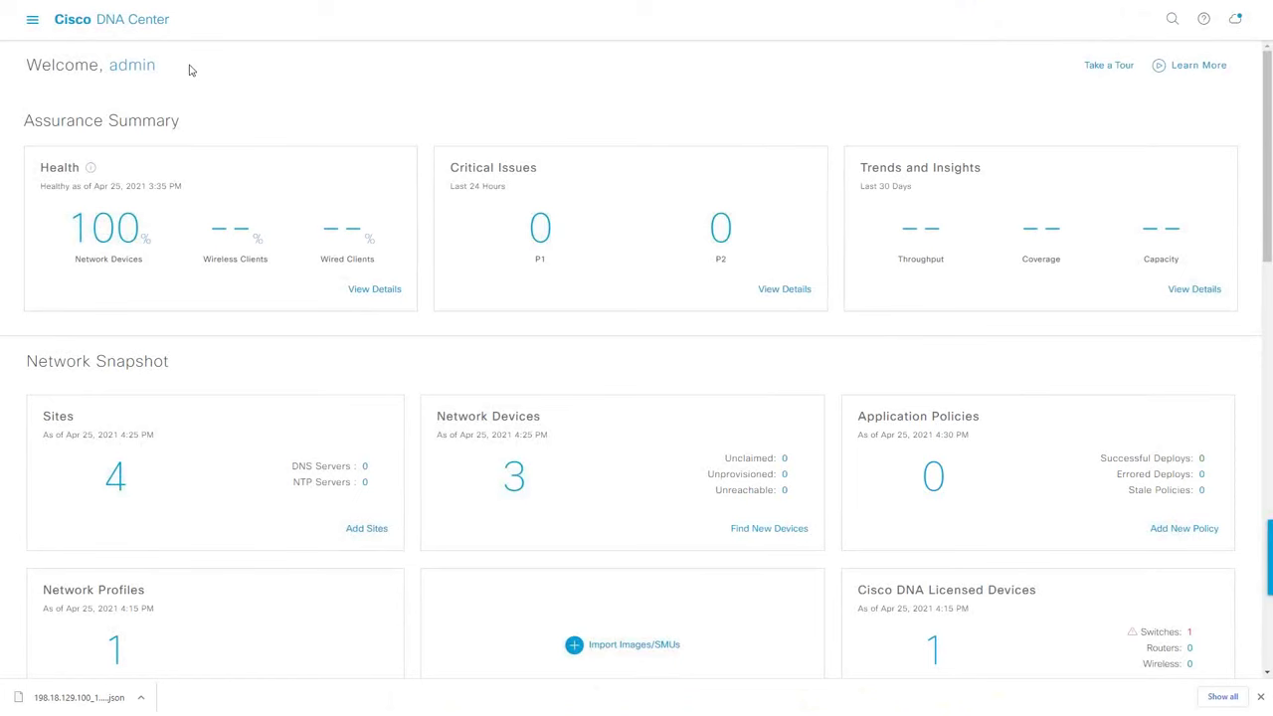
left_click(33, 22)
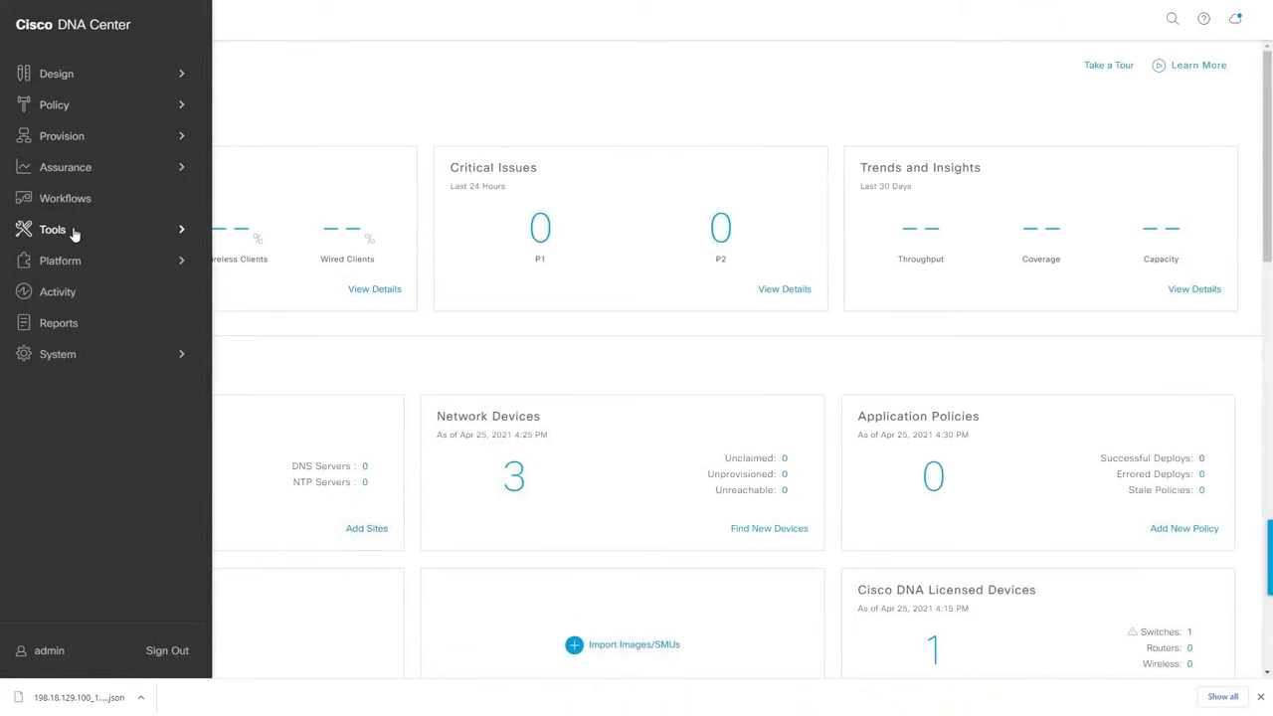
mouse_move(76, 231)
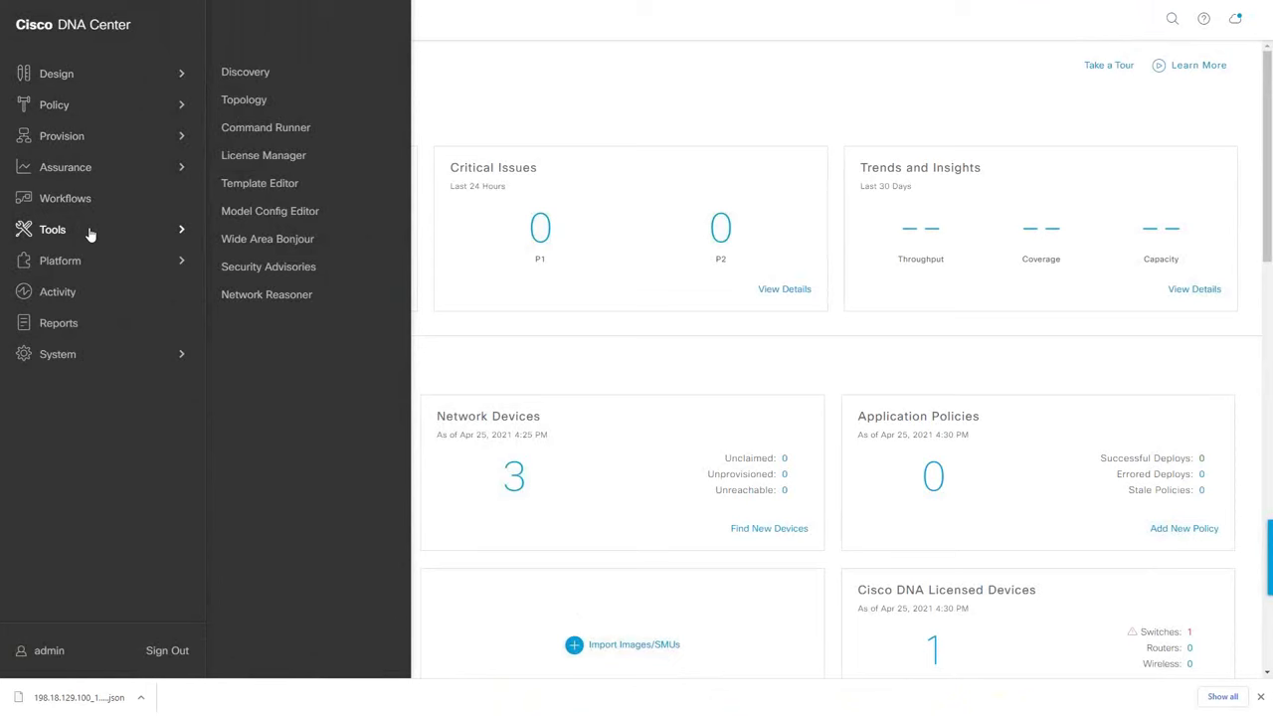
left_click(244, 186)
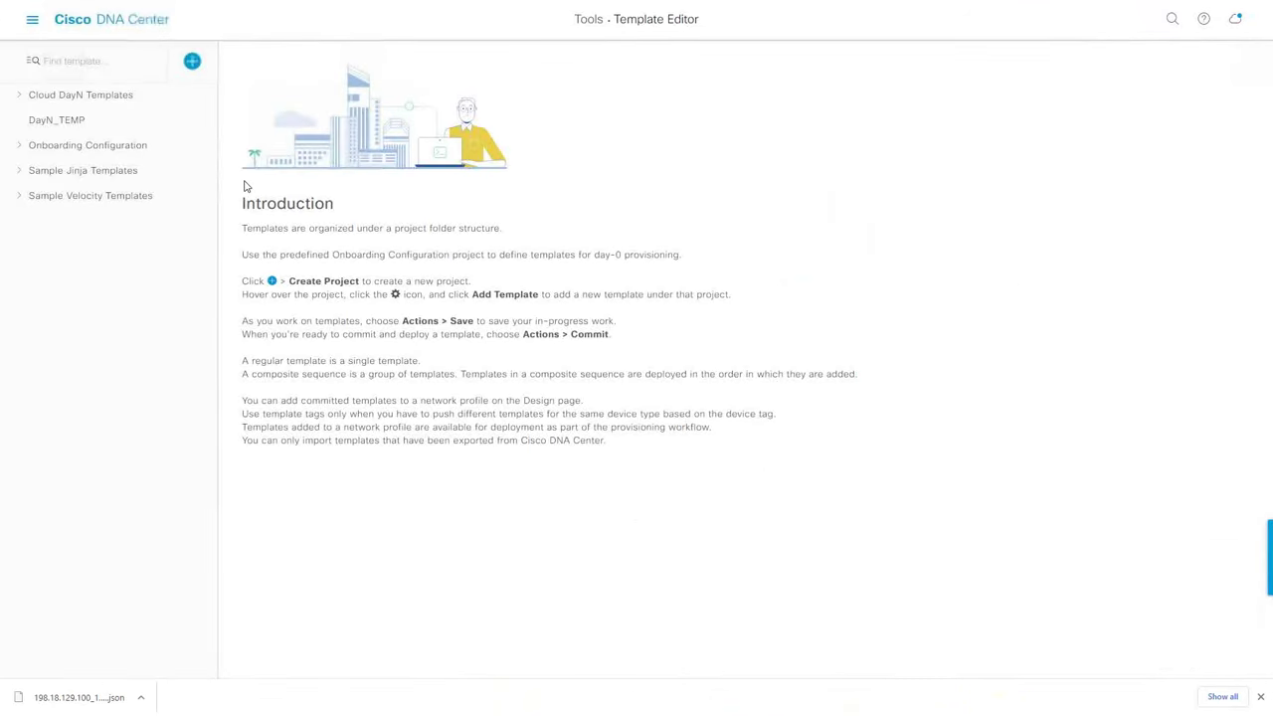
Create a new Template Editor project named DayN_NEW.
mouse_move(50, 124)
left_click(204, 122)
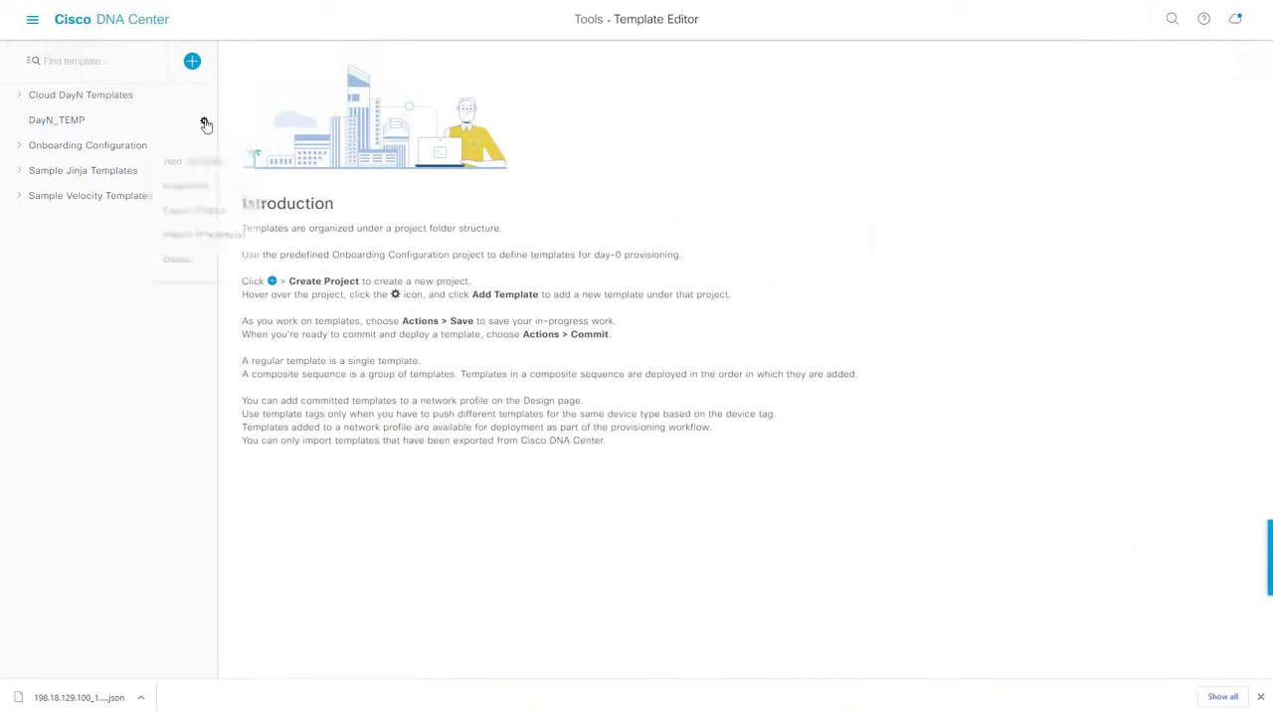
left_click(192, 62)
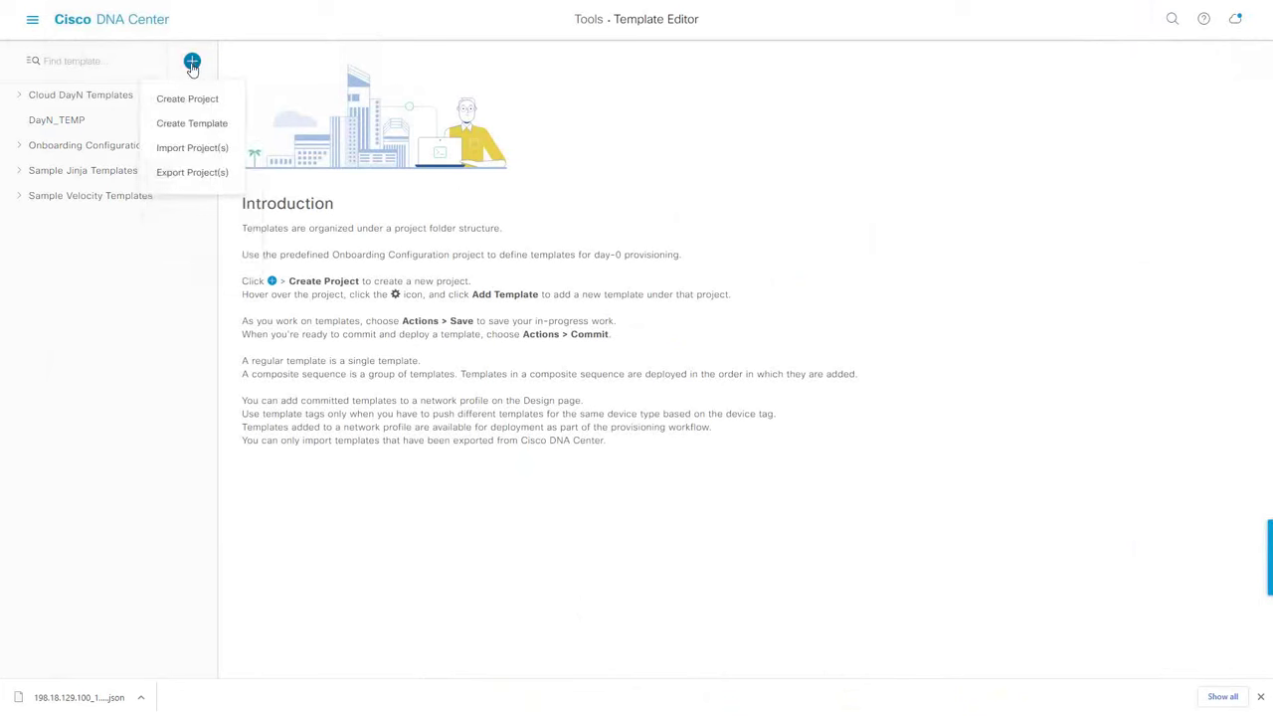
left_click(186, 102)
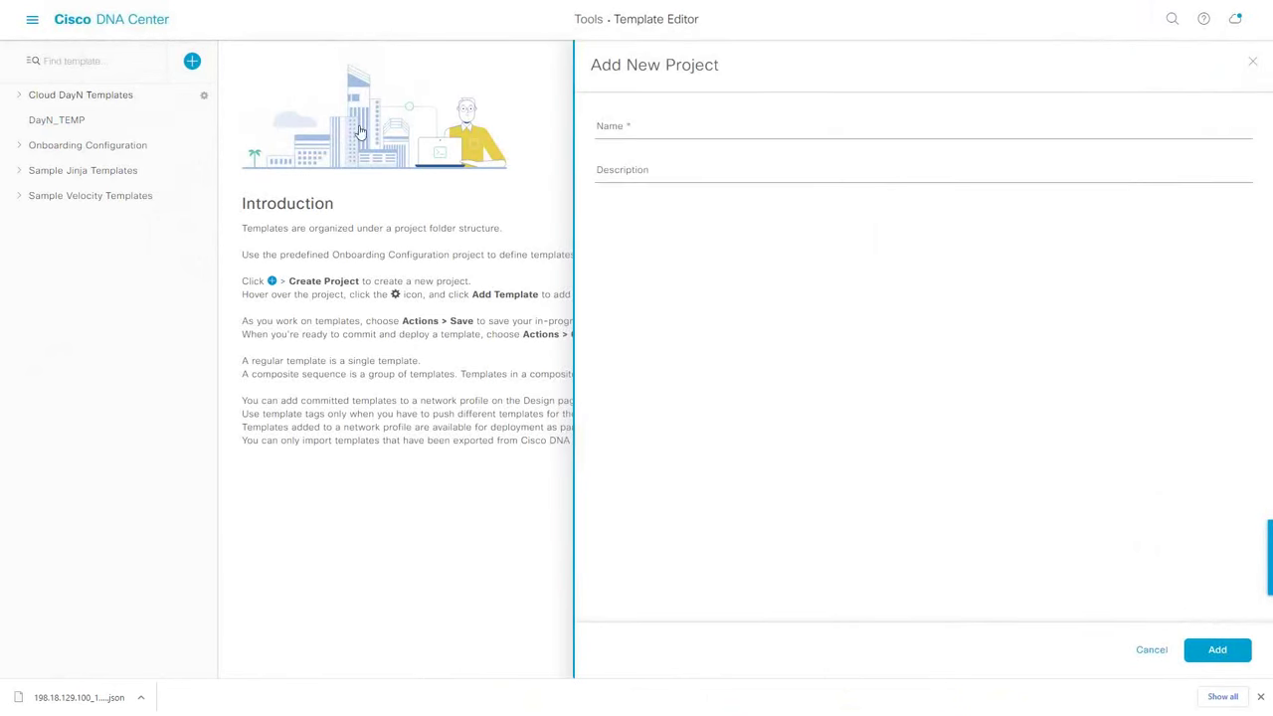
left_click(653, 123)
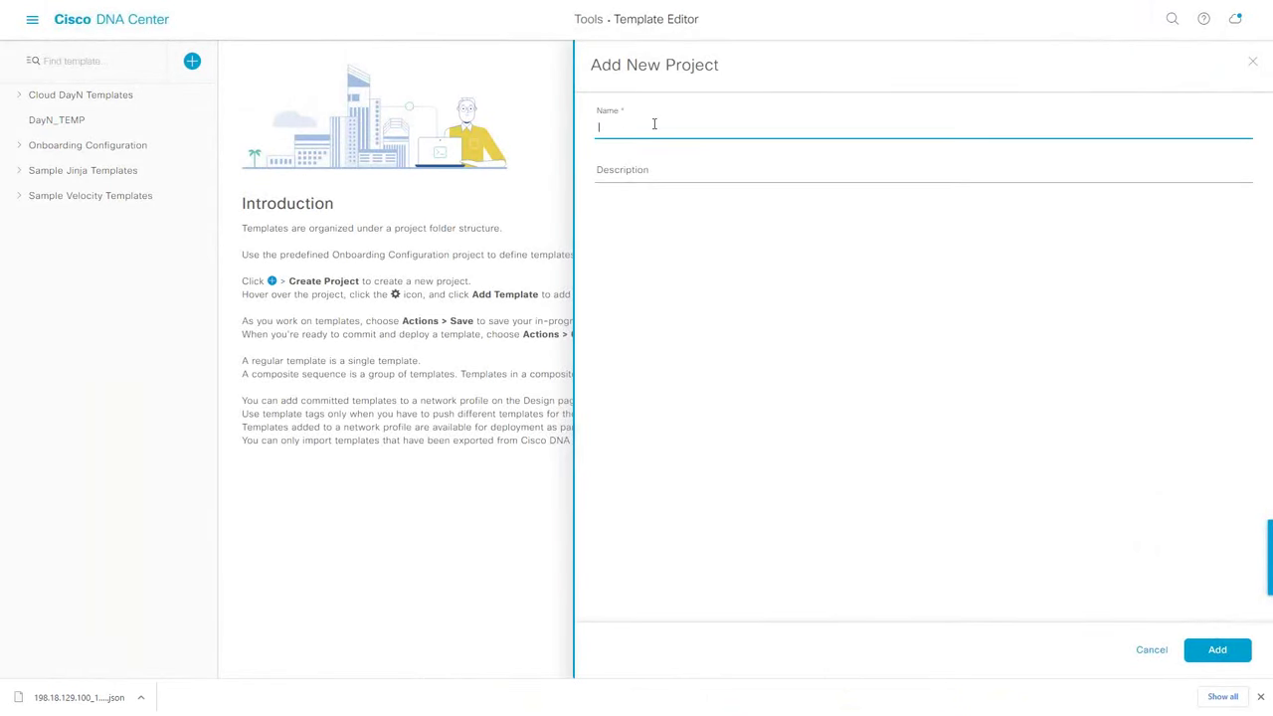
type("DayN_NEW")
left_click(1209, 650)
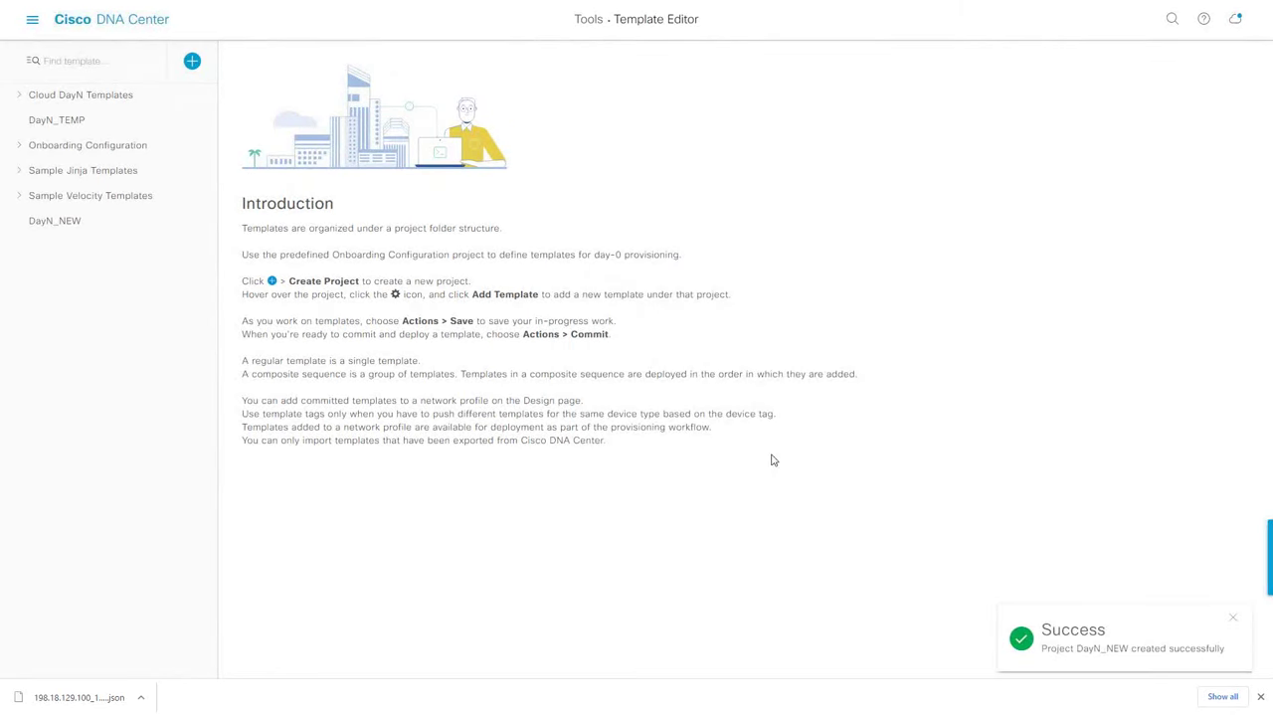
Start adding a new template to the DayN_NEW project.
mouse_move(78, 225)
left_click(205, 225)
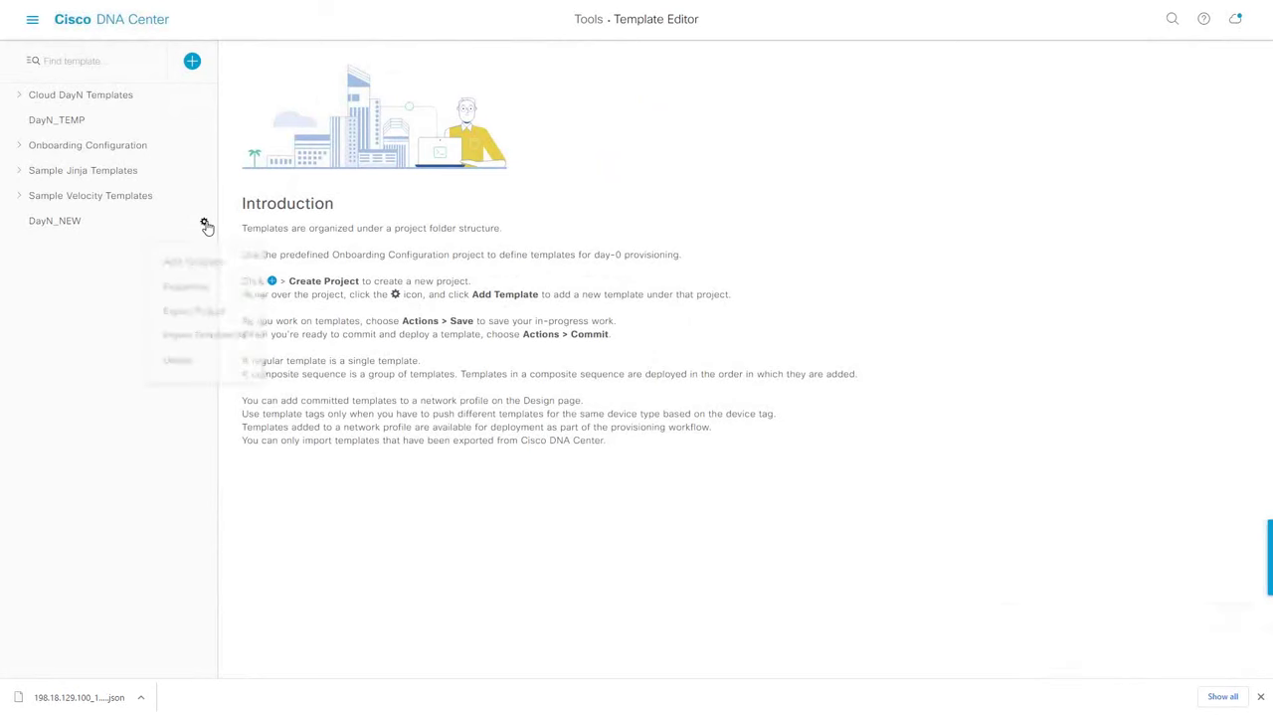
left_click(200, 264)
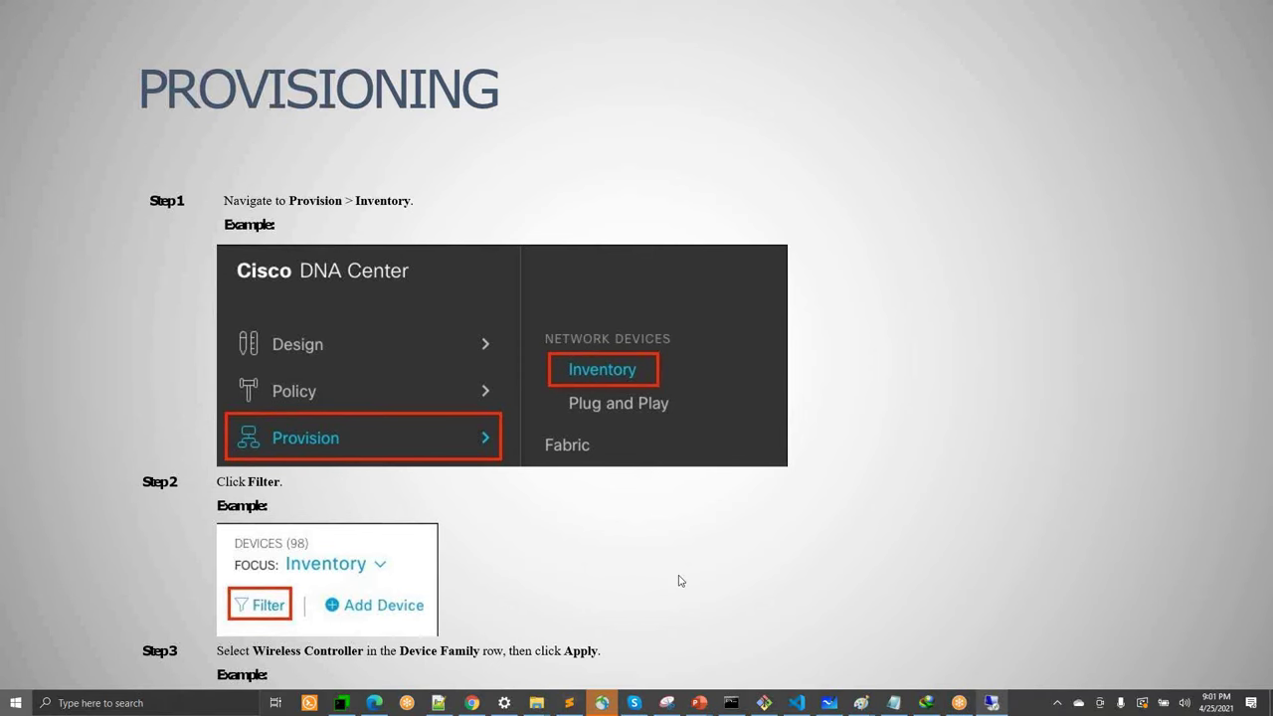
Select all of the loopback template text in Notepad++'s 'new 100' tab, then return to Cisco DNA Center.
key("super")
left_click(437, 703)
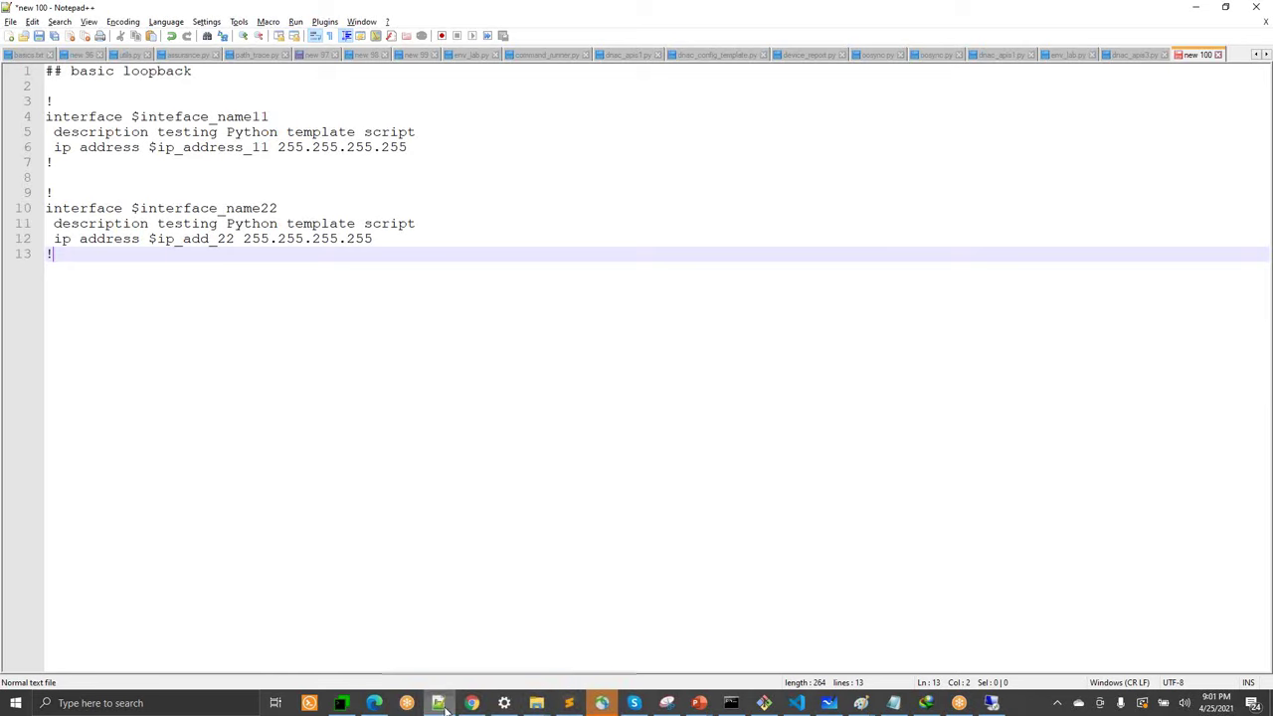
key("ctrl+a")
key("ctrl+c")
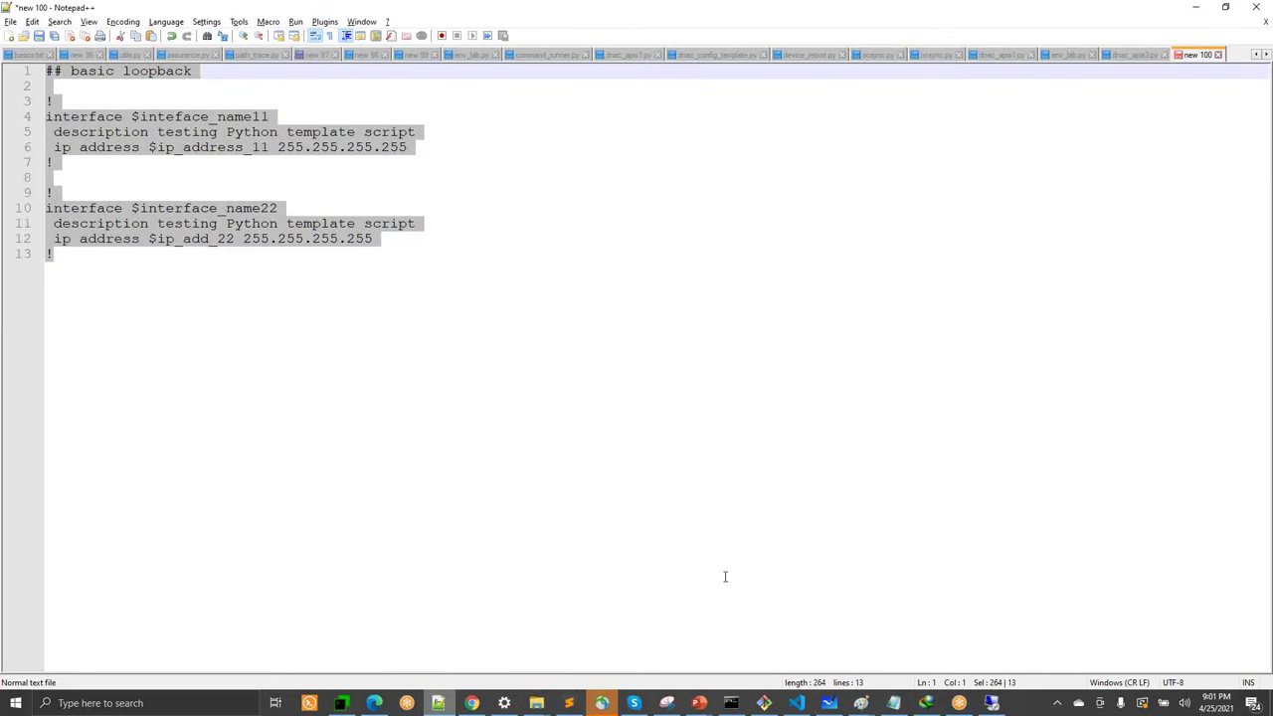
left_click(991, 703)
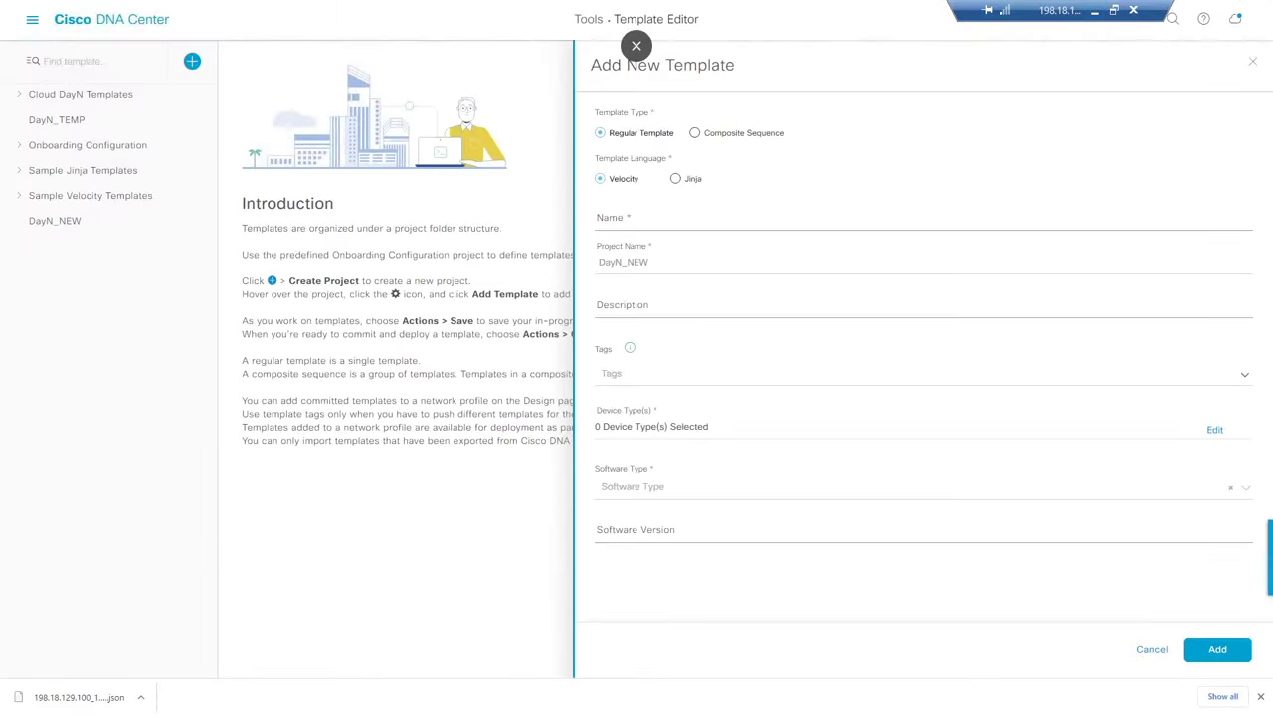
Name the new template 'this_is_for_switch_basic'.
left_click(704, 219)
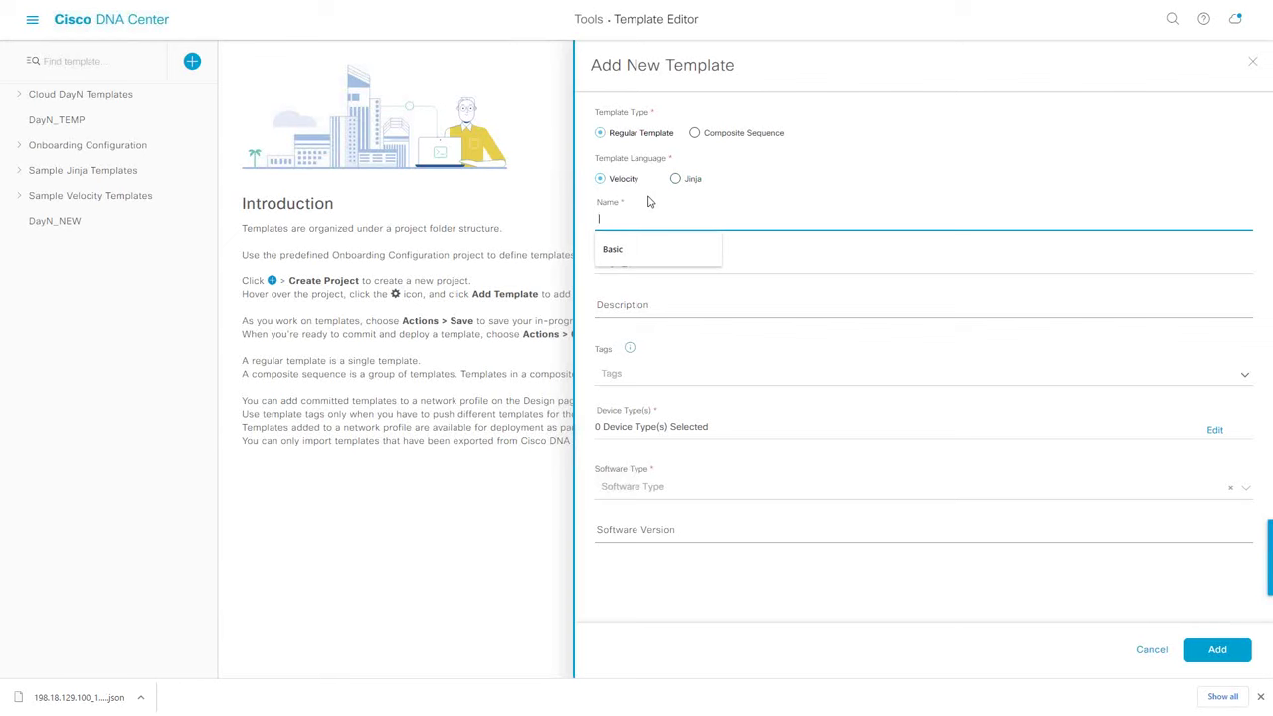
type("this_si_for")
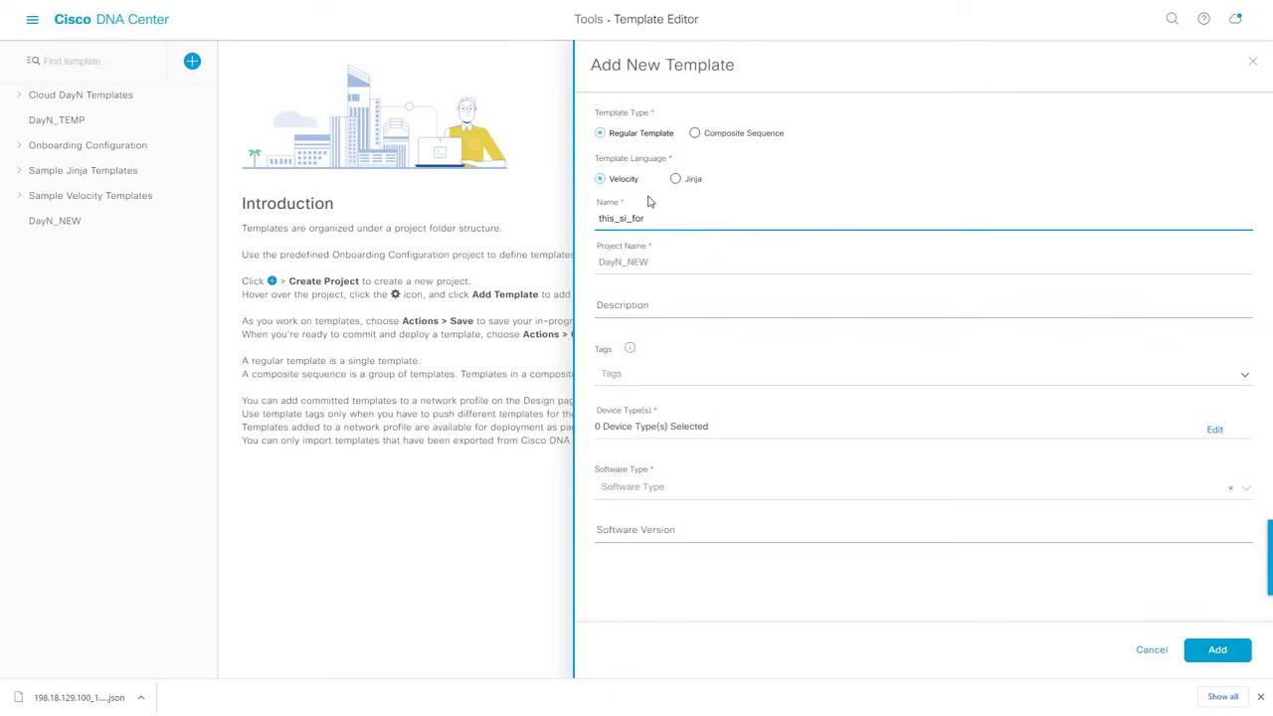
key("BackSpace")
key("BackSpace")
key("BackSpace")
key("BackSpace")
key("BackSpace")
type("is_for_switch_basic")
Target the template at Switches and Hubs running IOS-XE, and create it.
left_click(1213, 430)
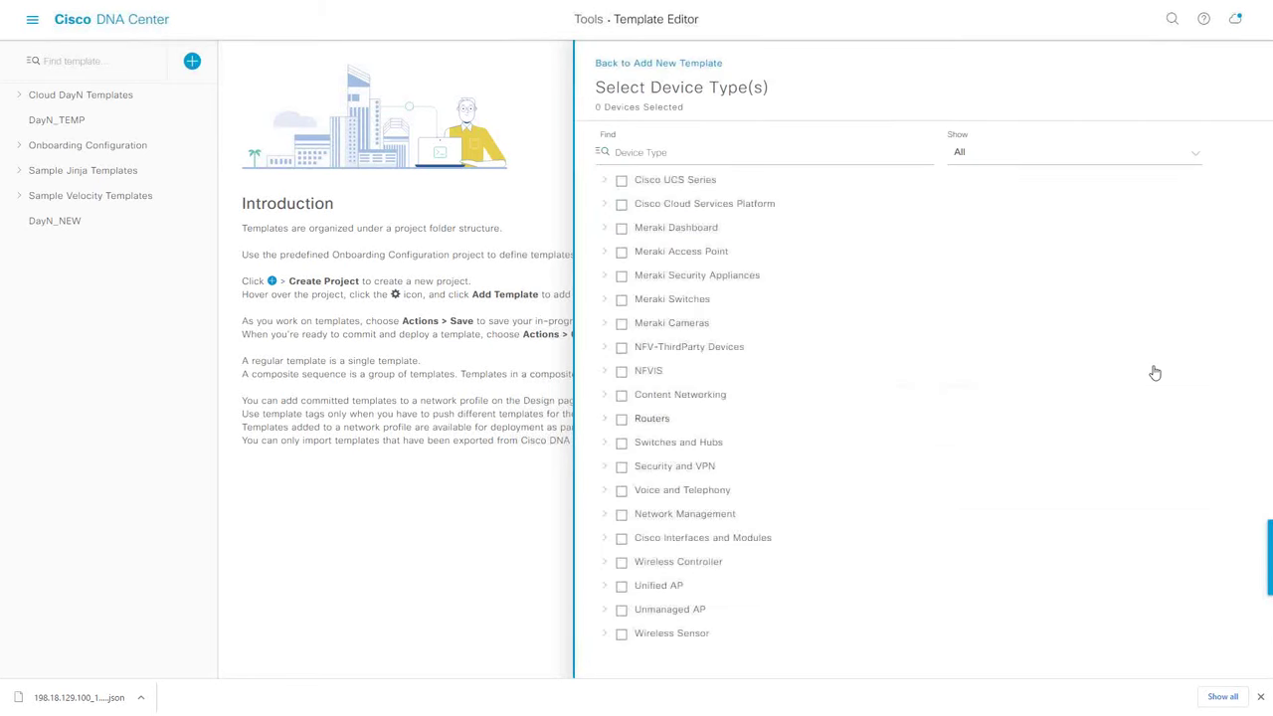
left_click(696, 152)
type("hub")
left_click(621, 181)
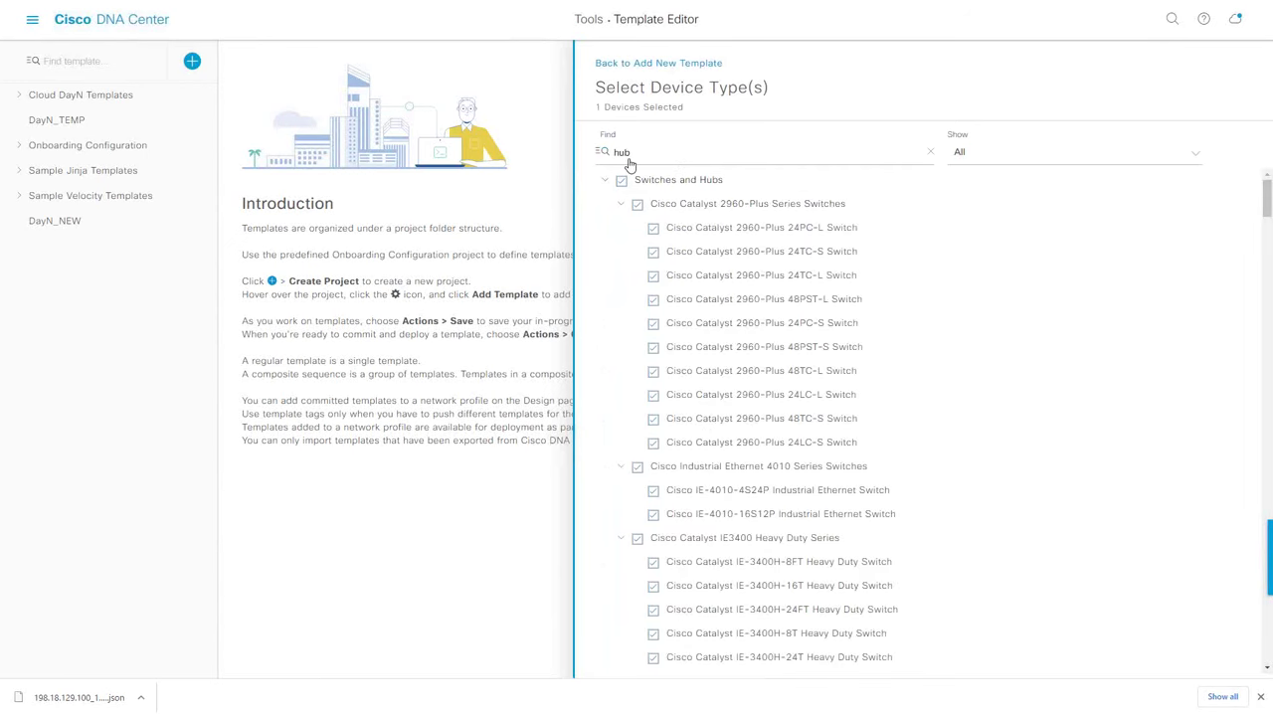
left_click(631, 64)
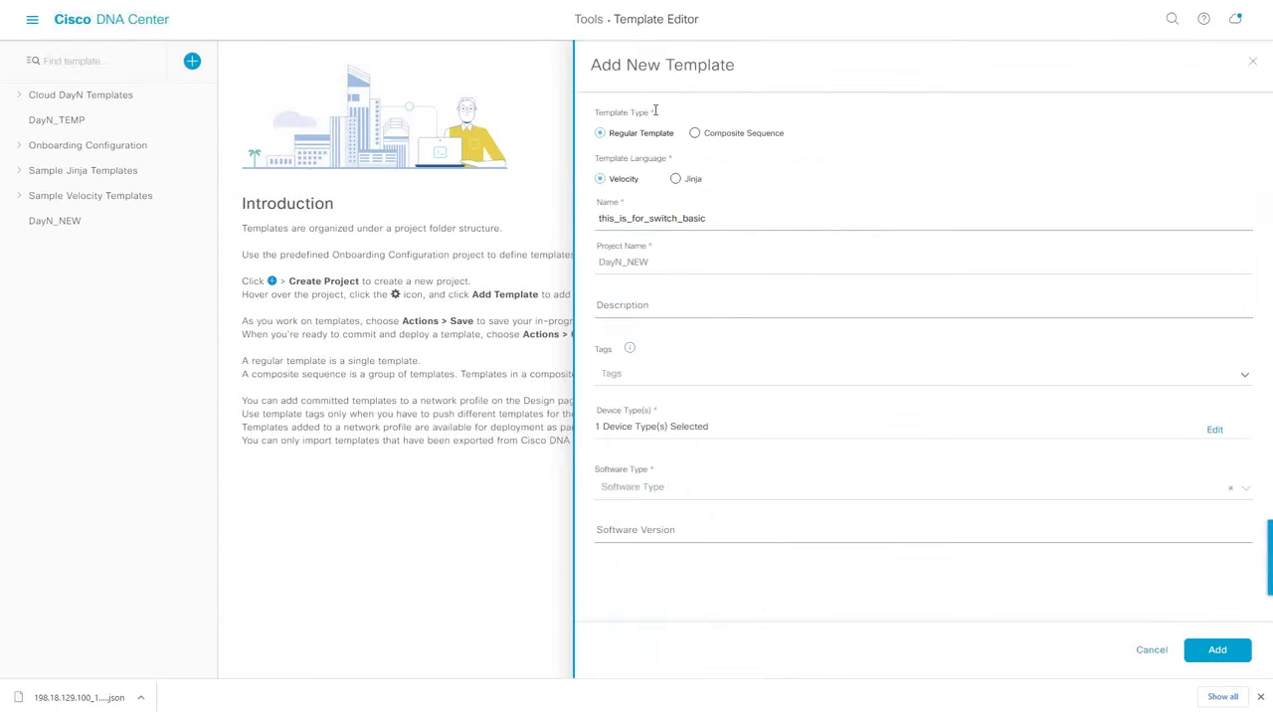
left_click(665, 485)
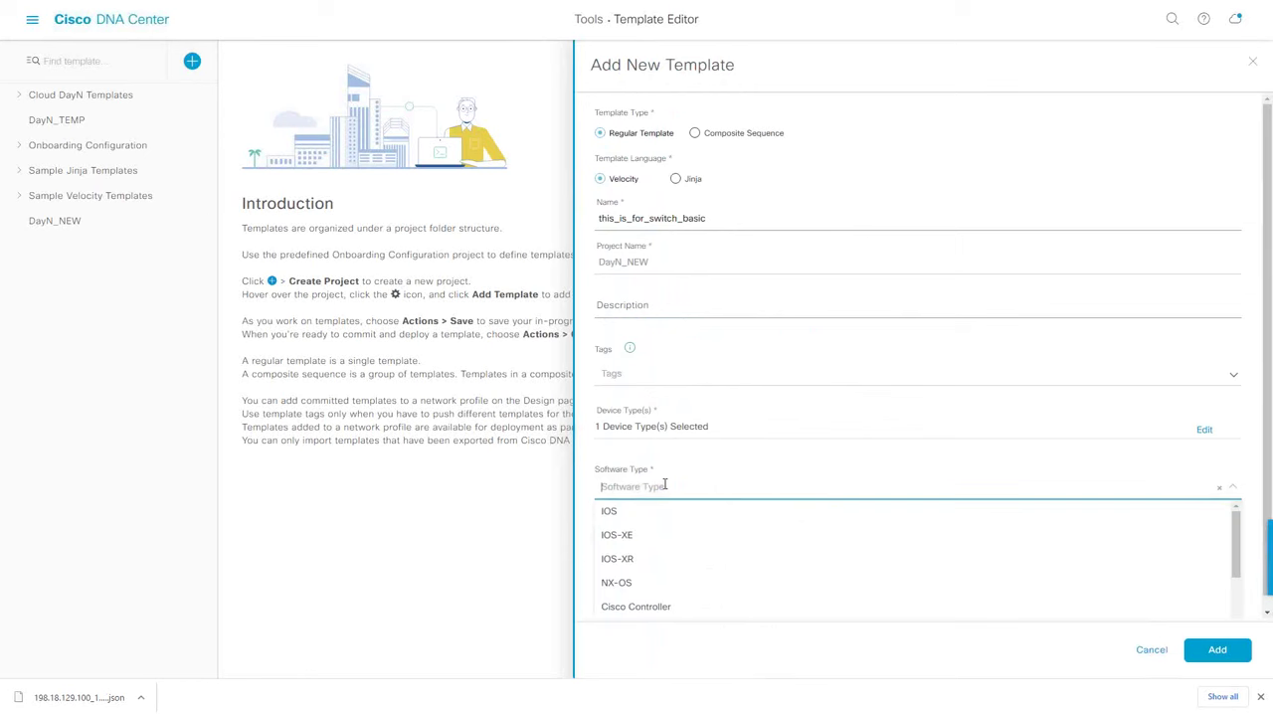
left_click(618, 535)
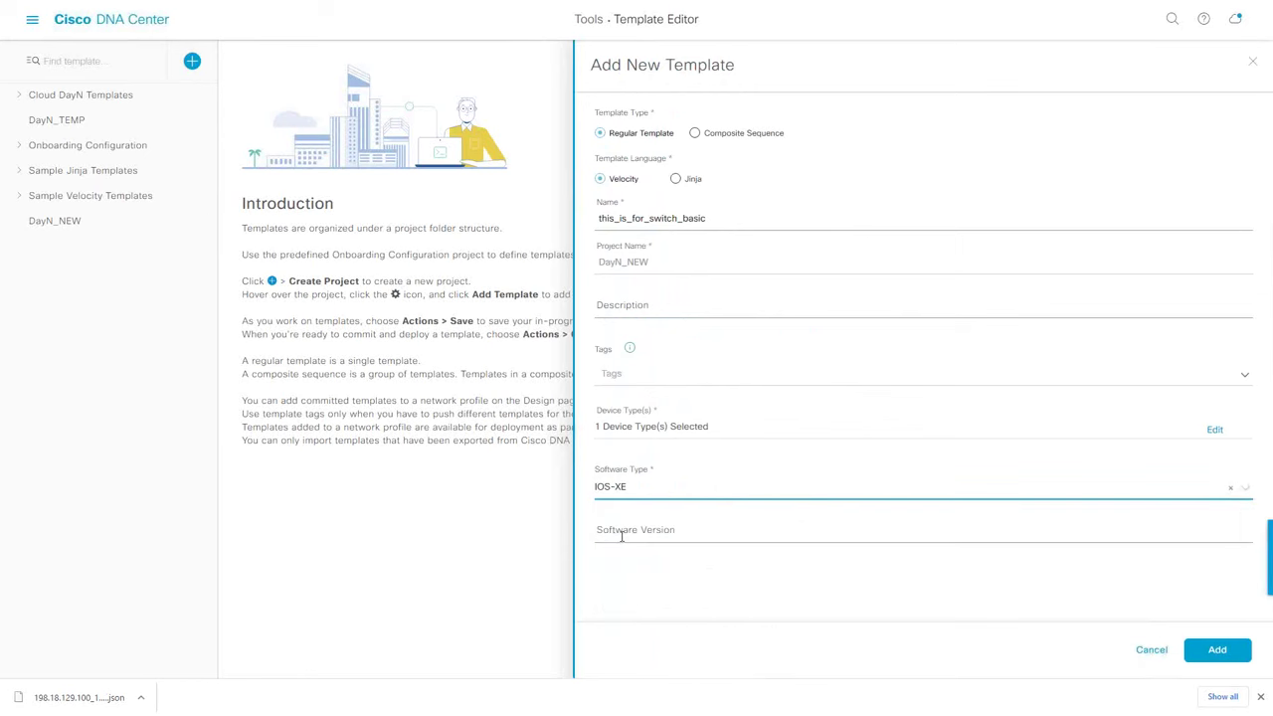
left_click(1215, 650)
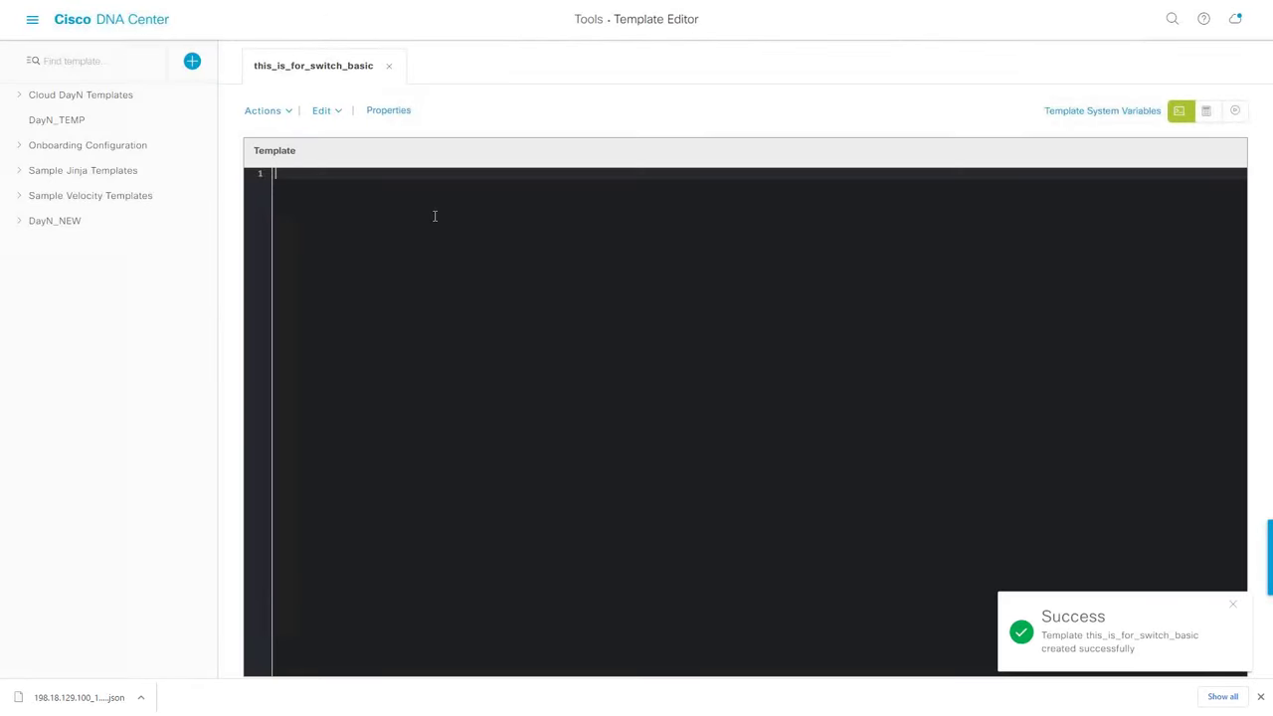
Paste the loopback configuration into the template body and remove the blank line 2.
key("ctrl+v")
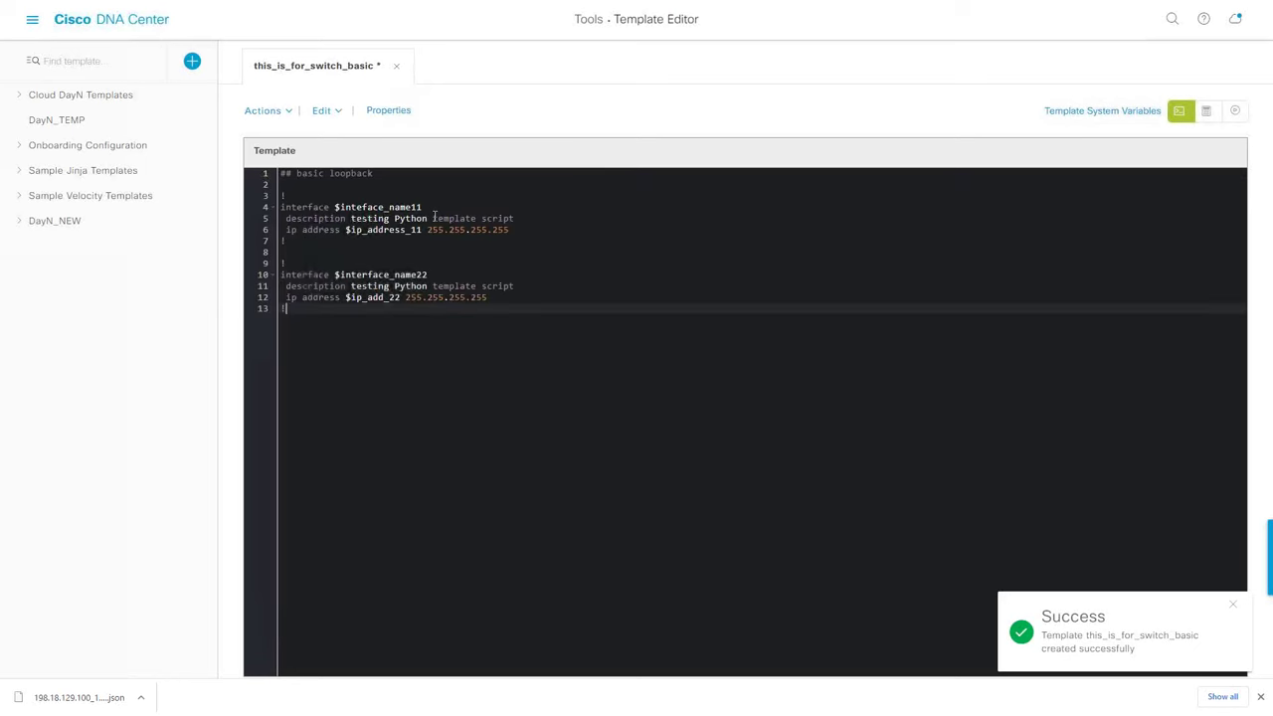
left_click(290, 175)
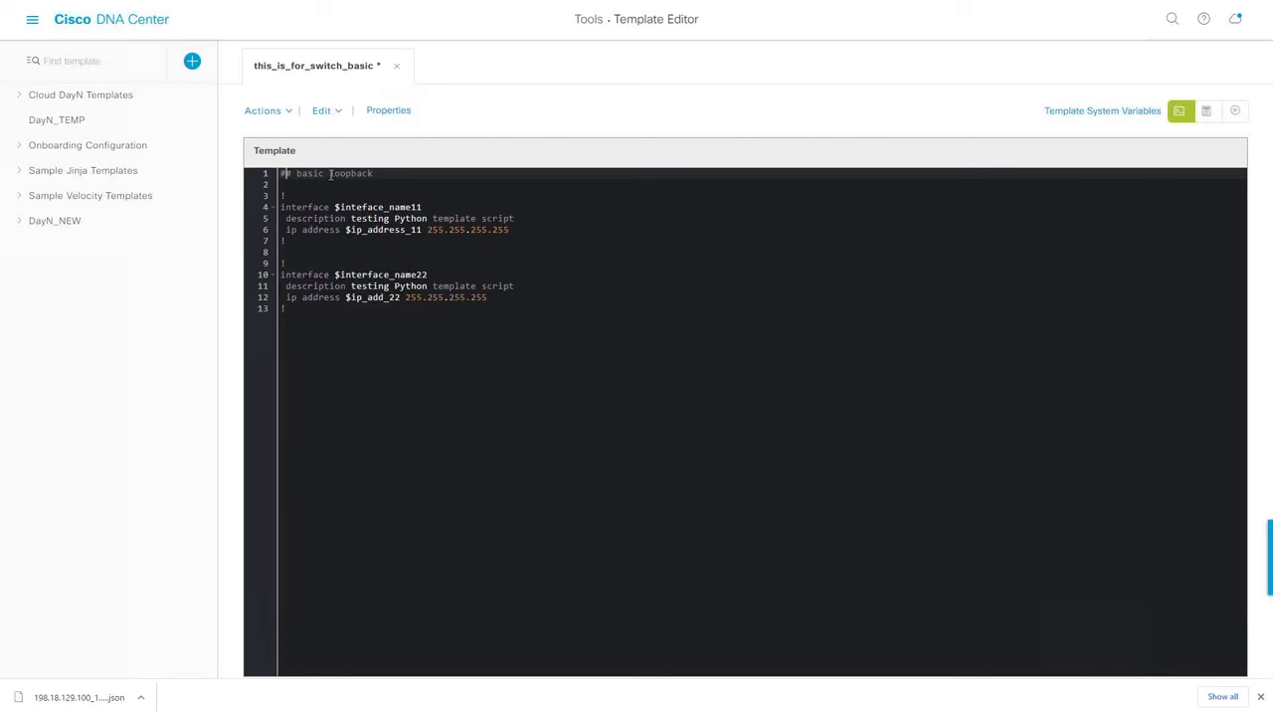
left_click(293, 182)
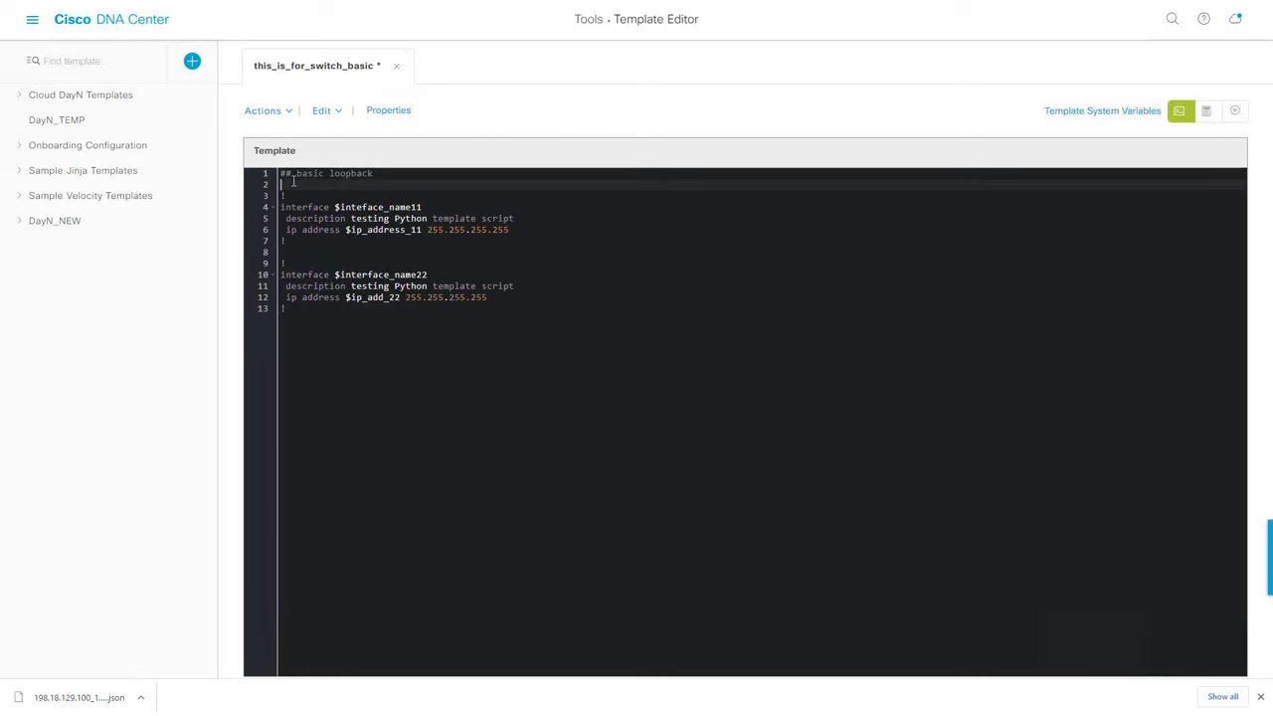
key("BackSpace")
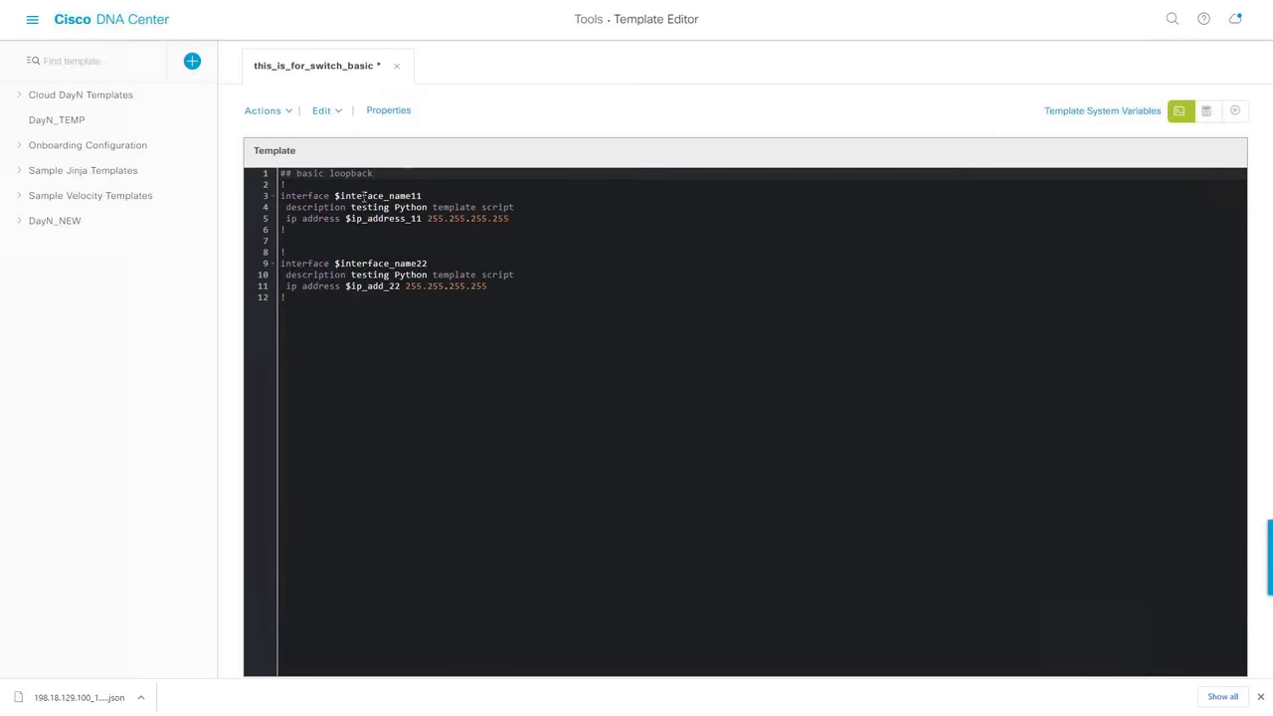
Review the interface variables such as $ip_address_11 and $interface_name22 in the script.
left_click(338, 196)
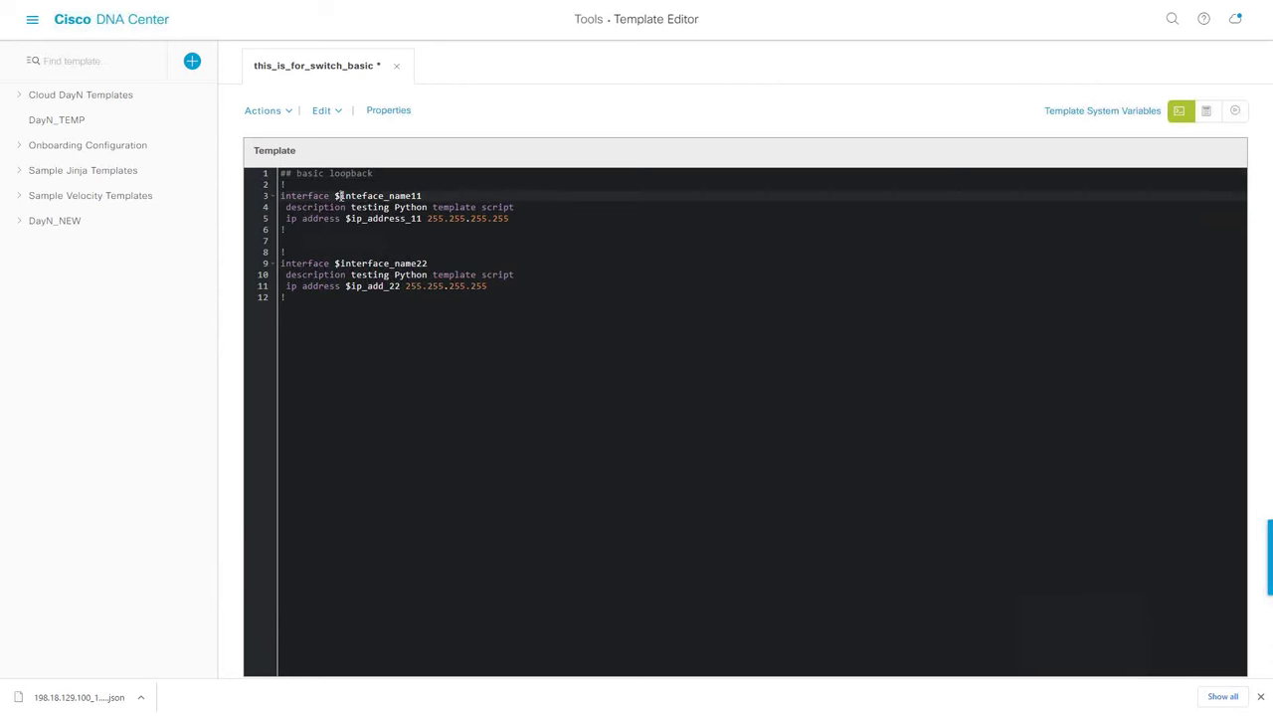
left_click(404, 250)
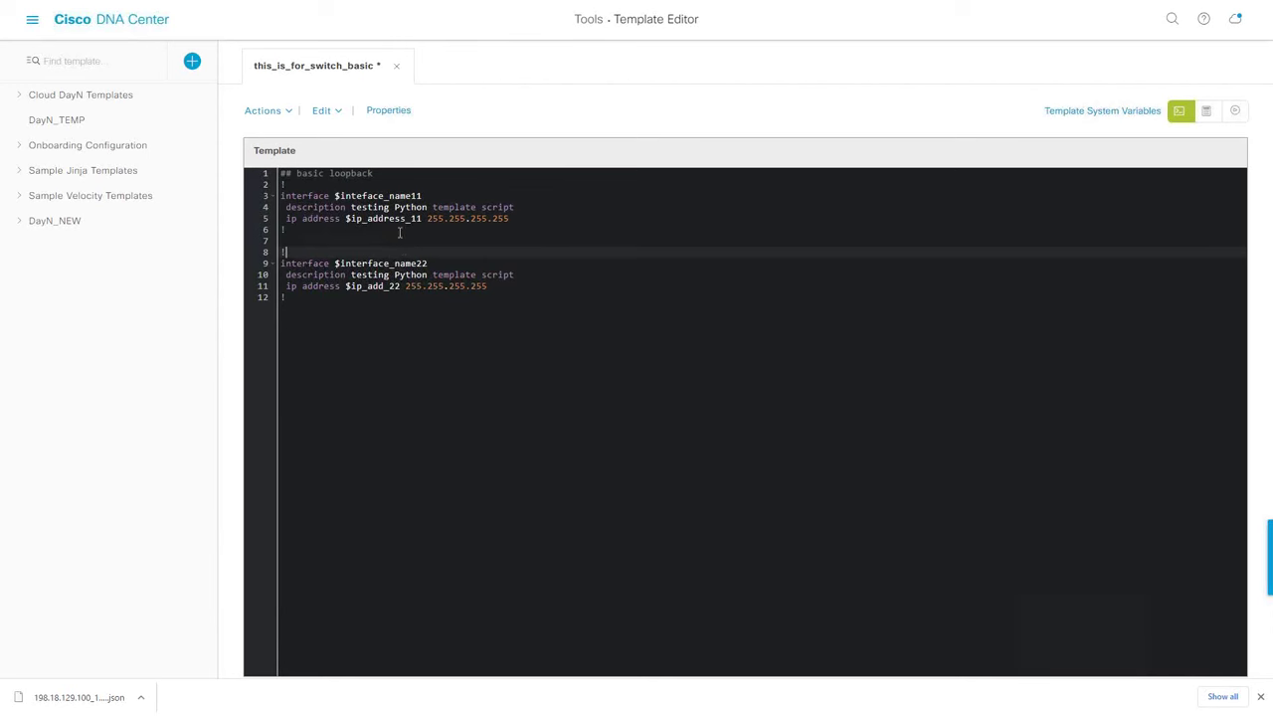
left_click(380, 220)
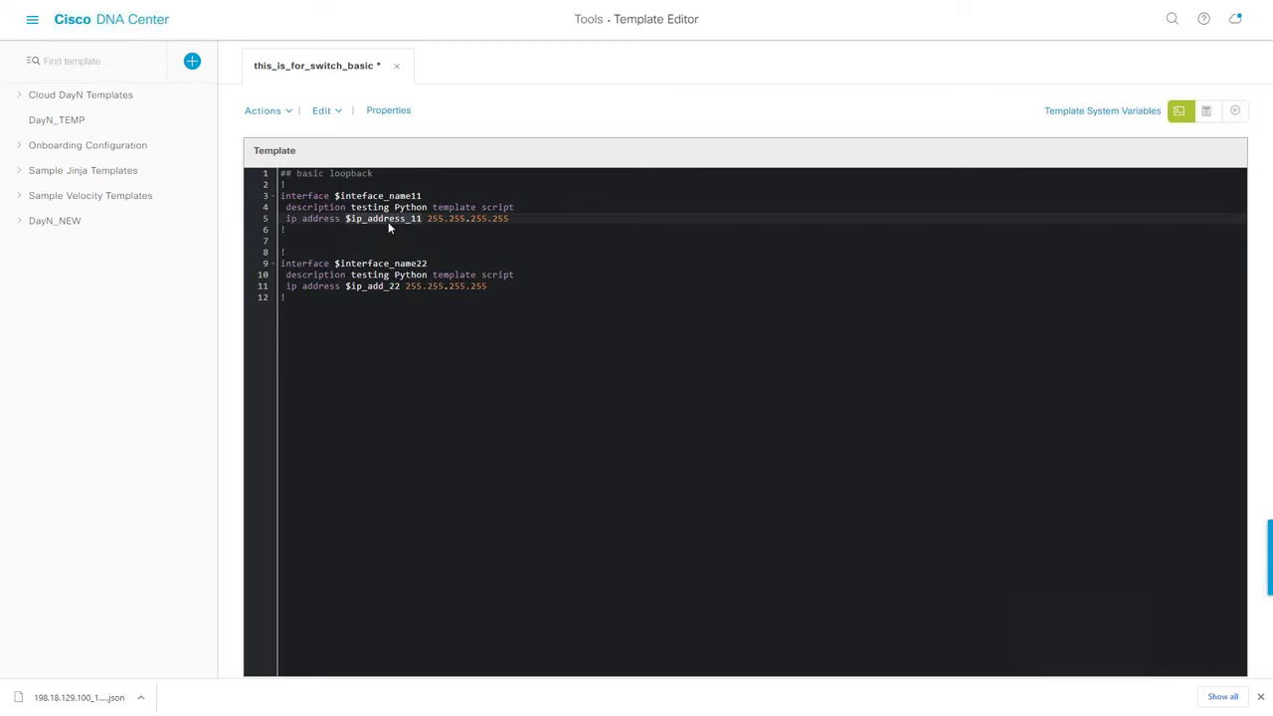
left_click(369, 264)
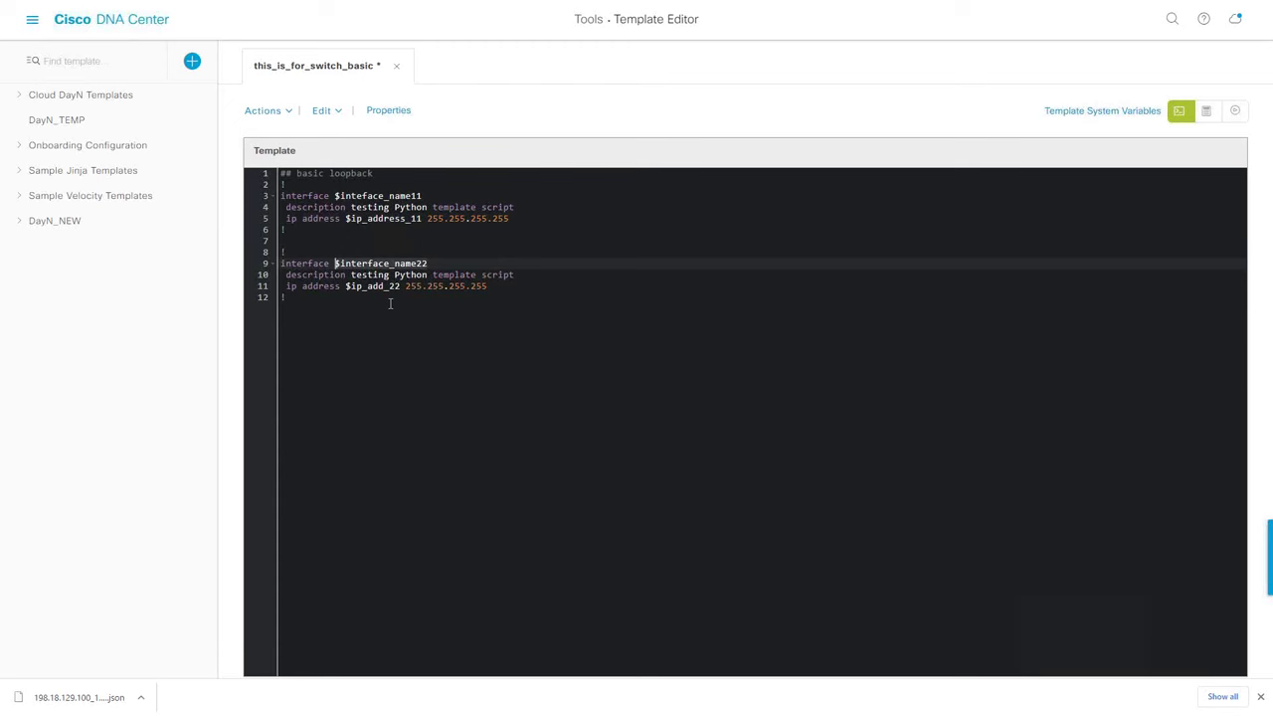
key("Down")
key("Down")
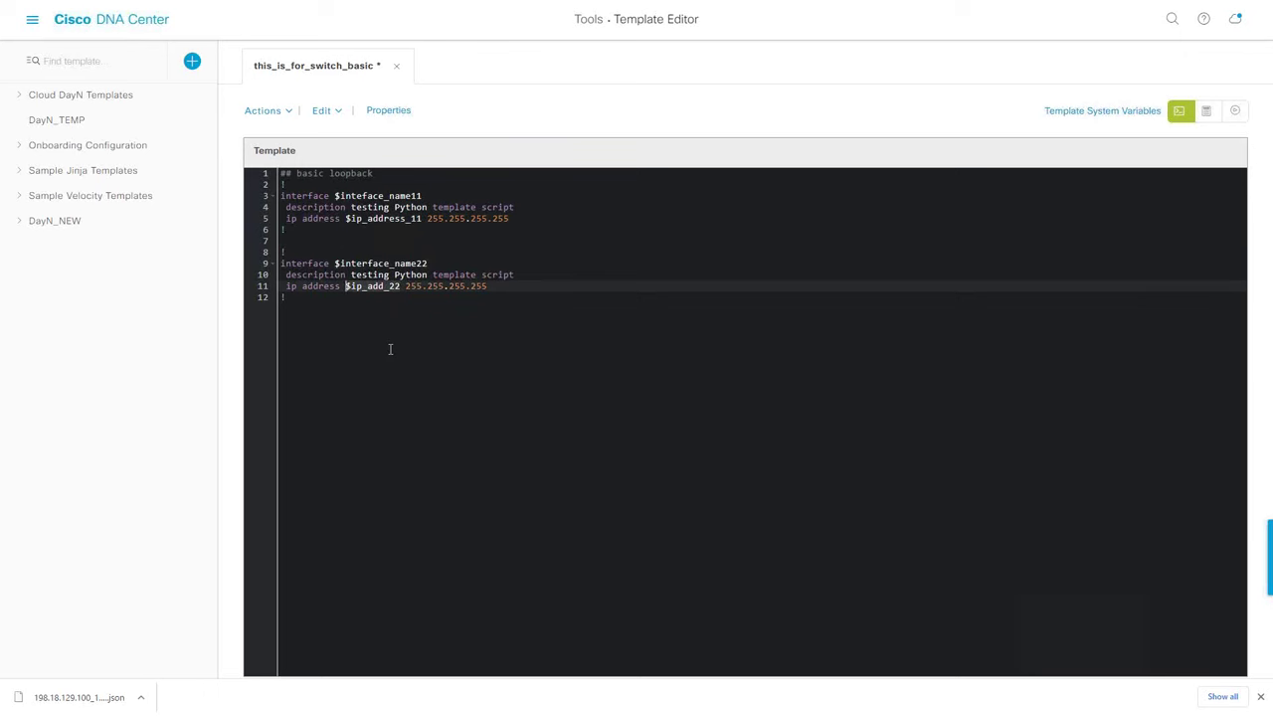
left_click(1241, 110)
Save the this_is_for_switch_basic template, then commit it.
left_click(264, 111)
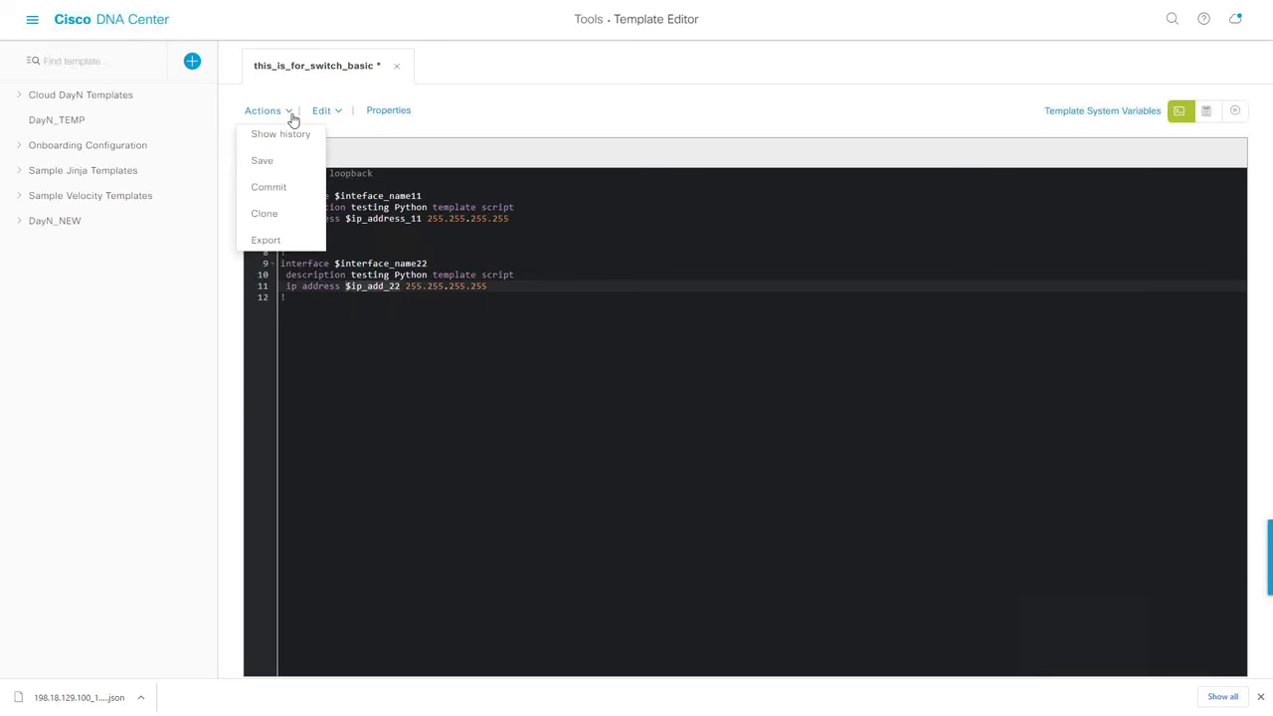
left_click(276, 163)
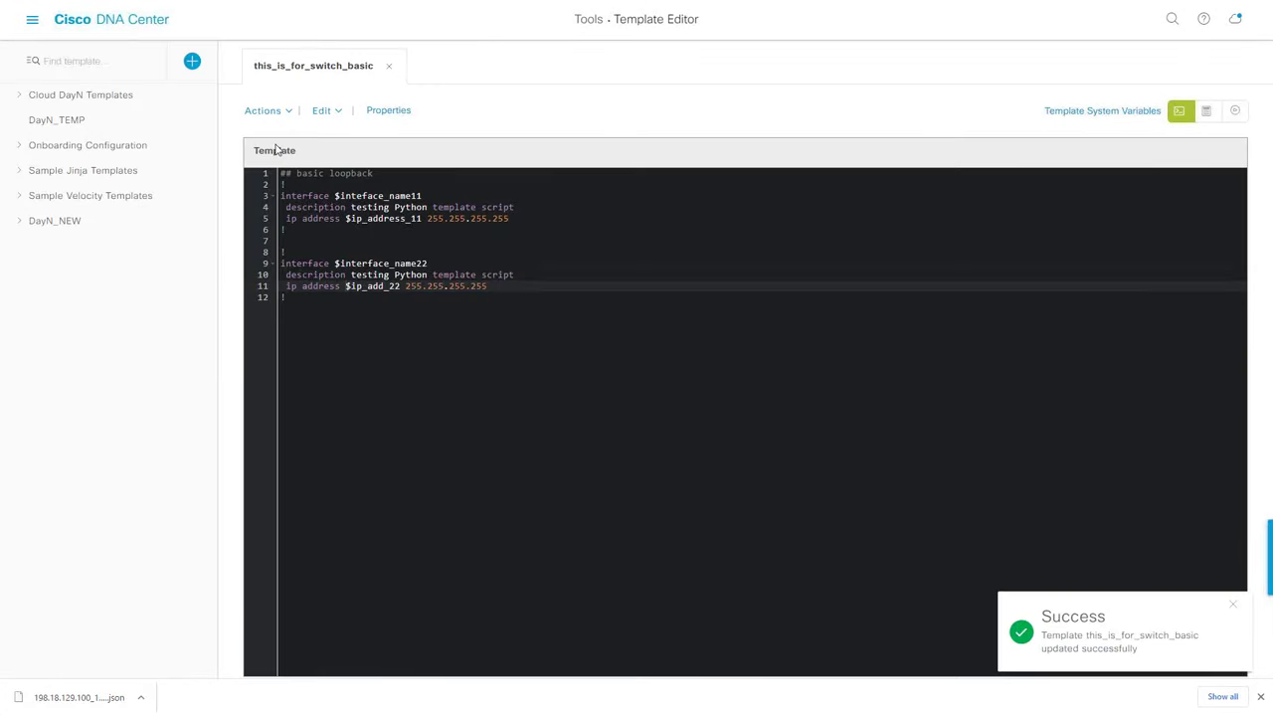
left_click(285, 112)
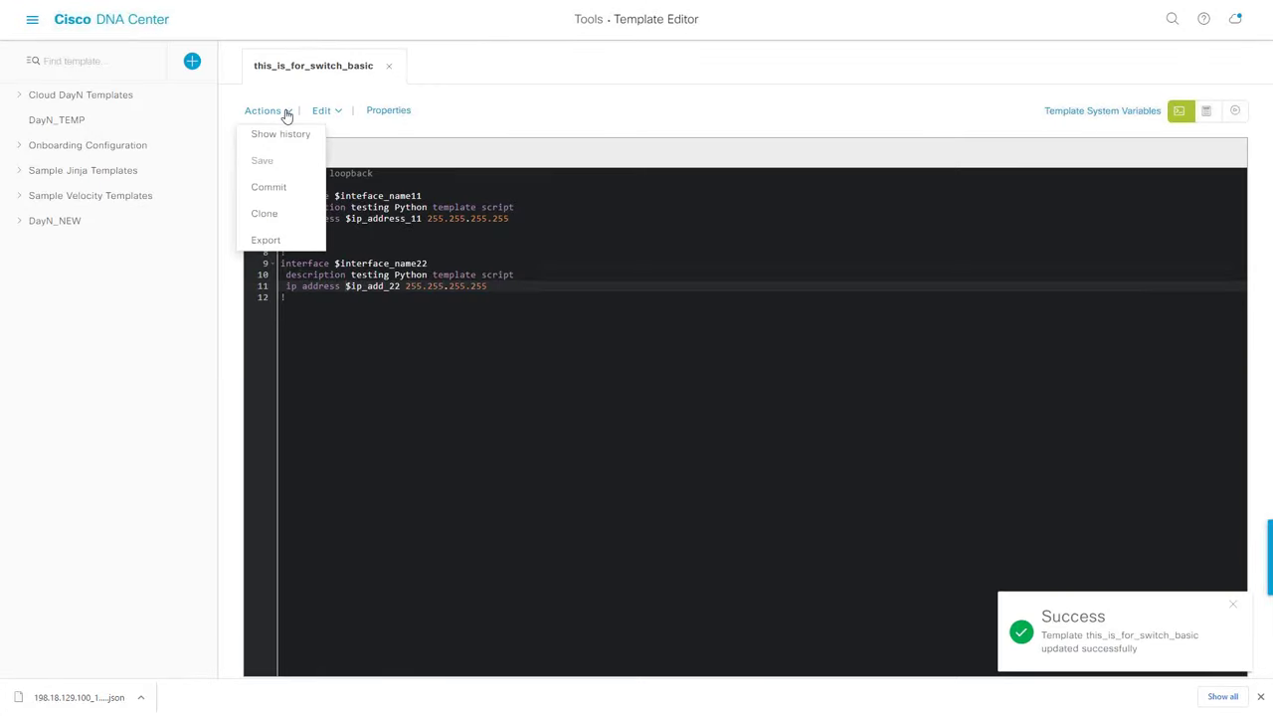
left_click(274, 188)
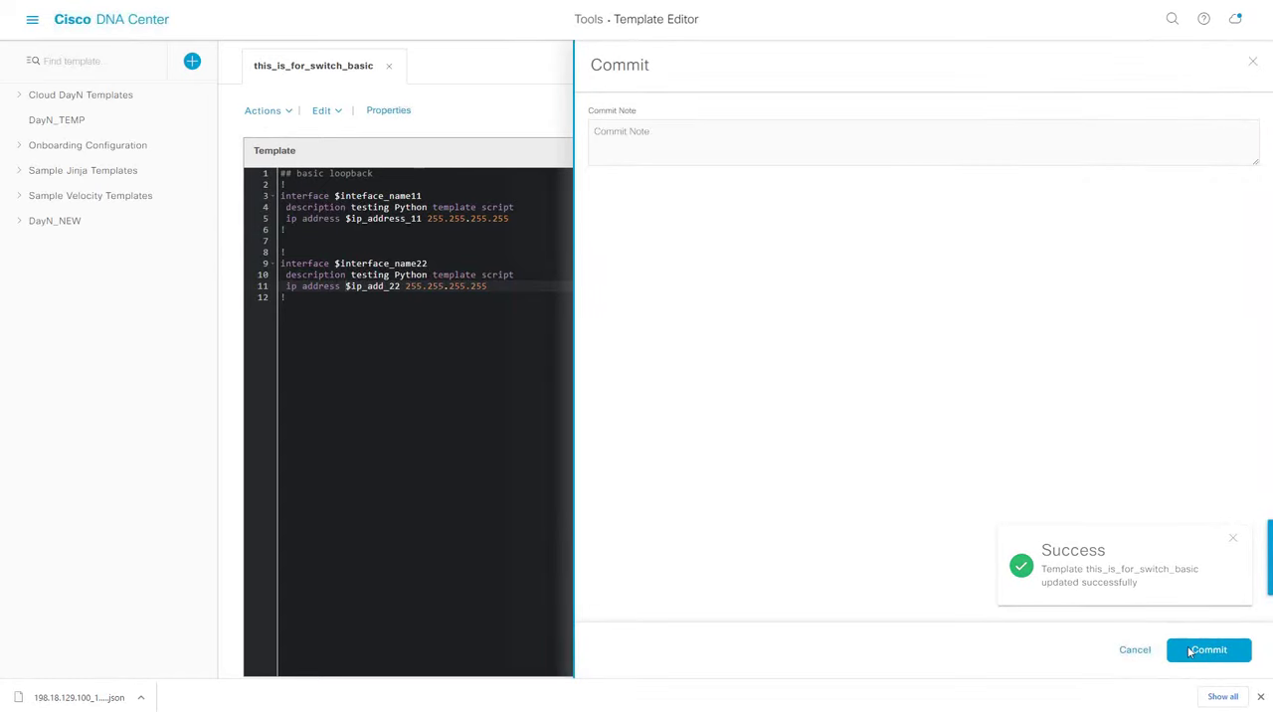
left_click(1188, 651)
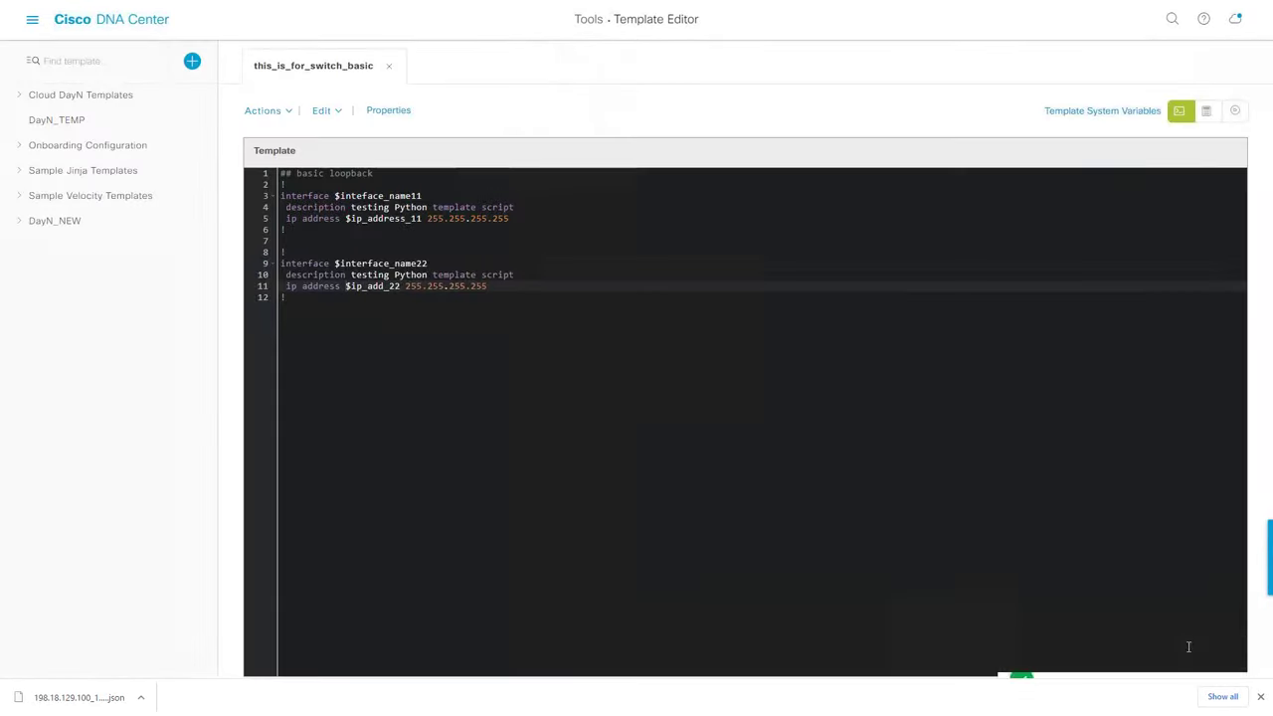
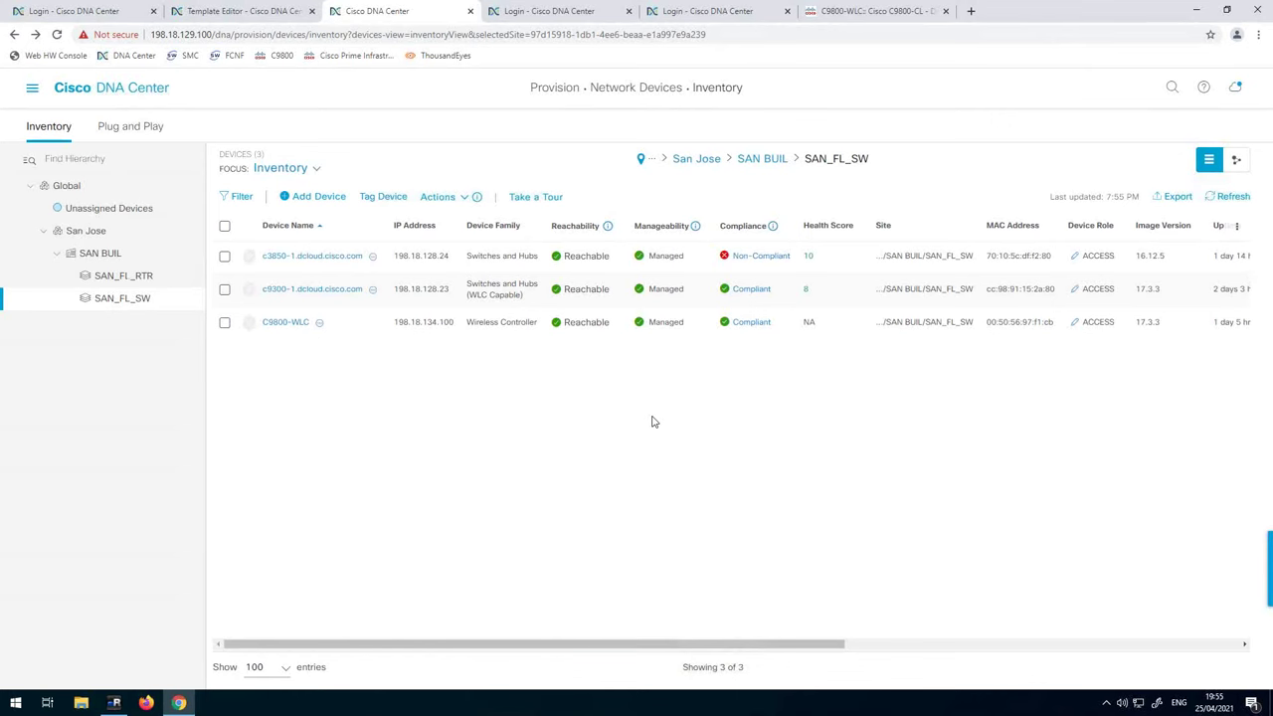
Run 'show ip int brief' on c3850-1 to confirm Loopback41 and Loopback42 are up, then view its configuration.
left_click(329, 262)
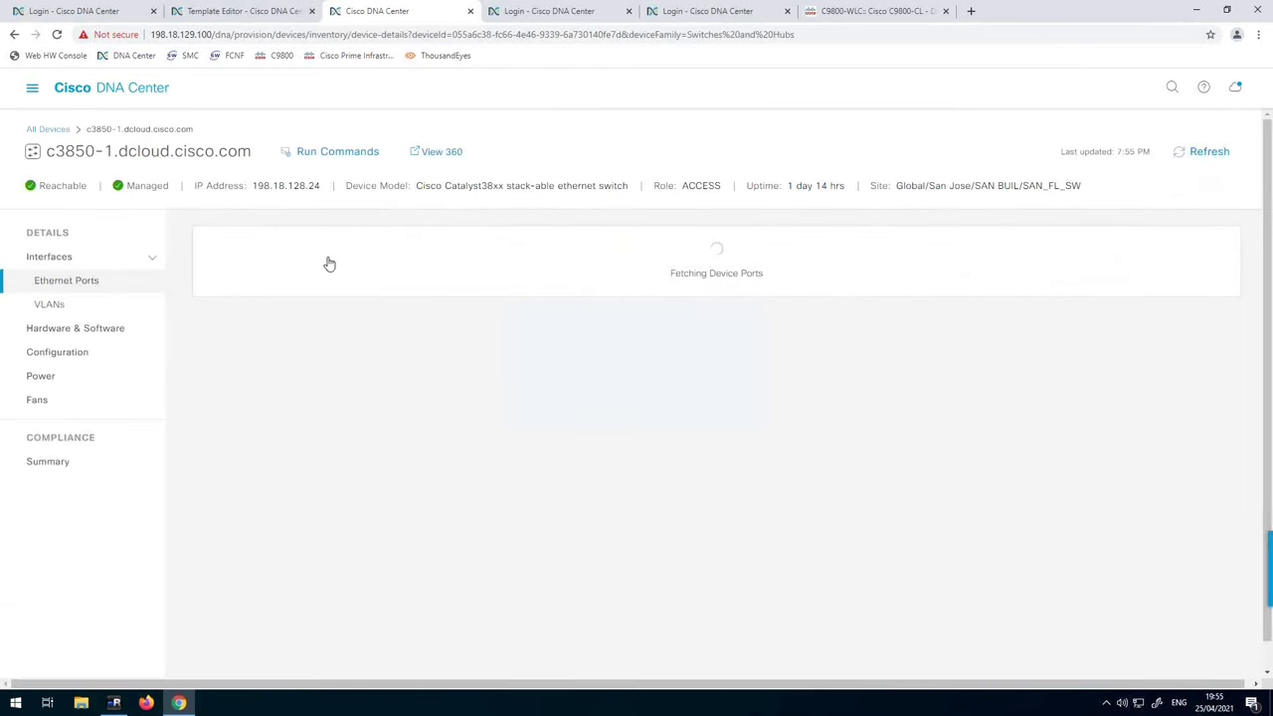
left_click(356, 157)
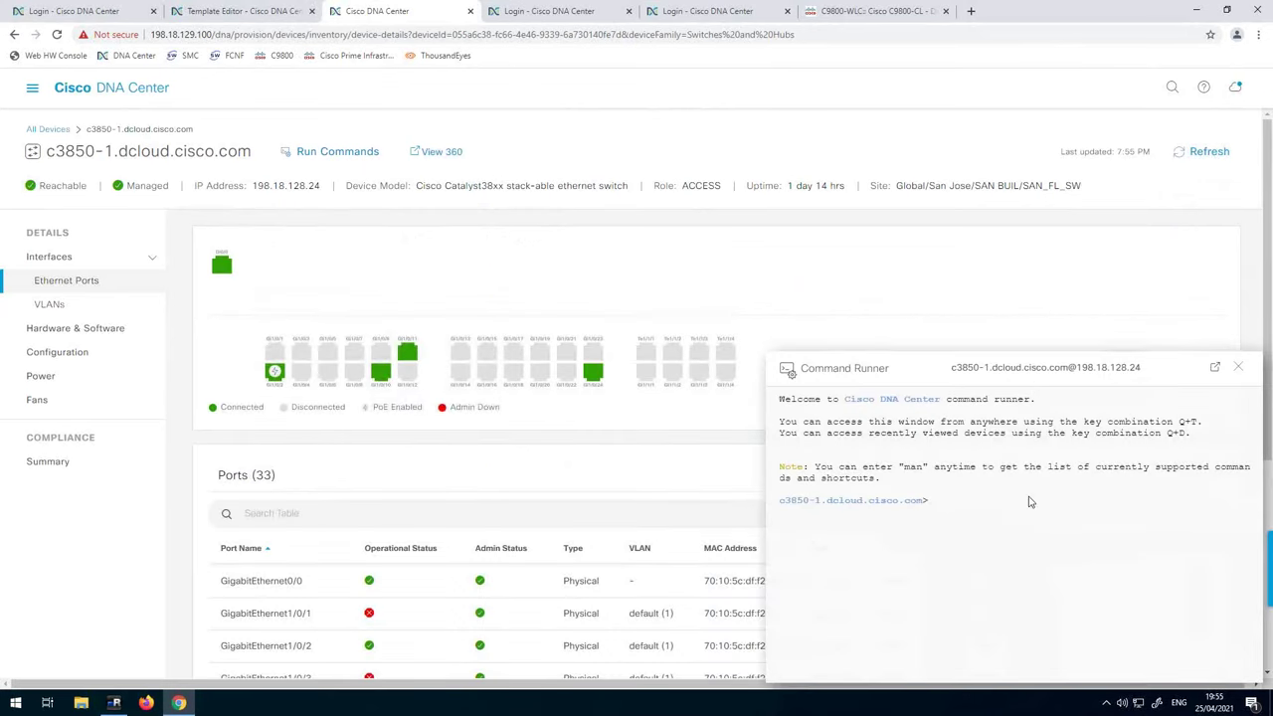
type("show ip int brief")
key("Return")
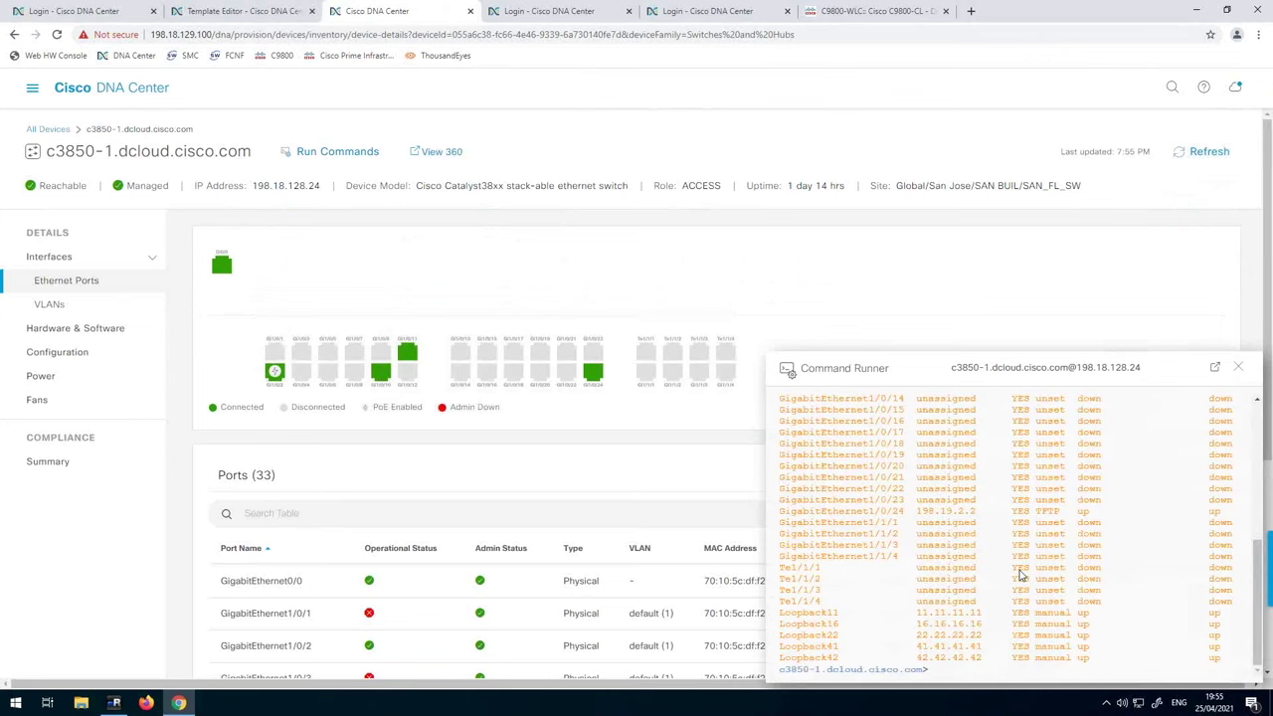
left_click_drag(825, 656, 984, 673)
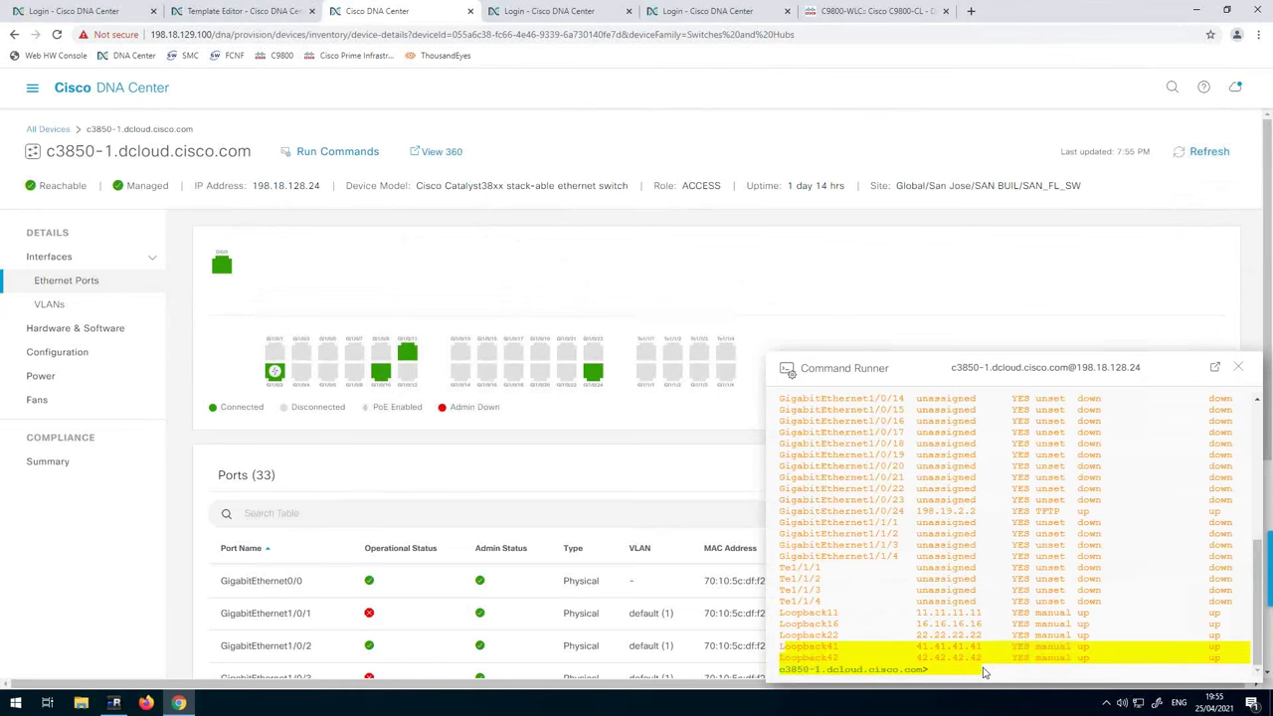
left_click(69, 356)
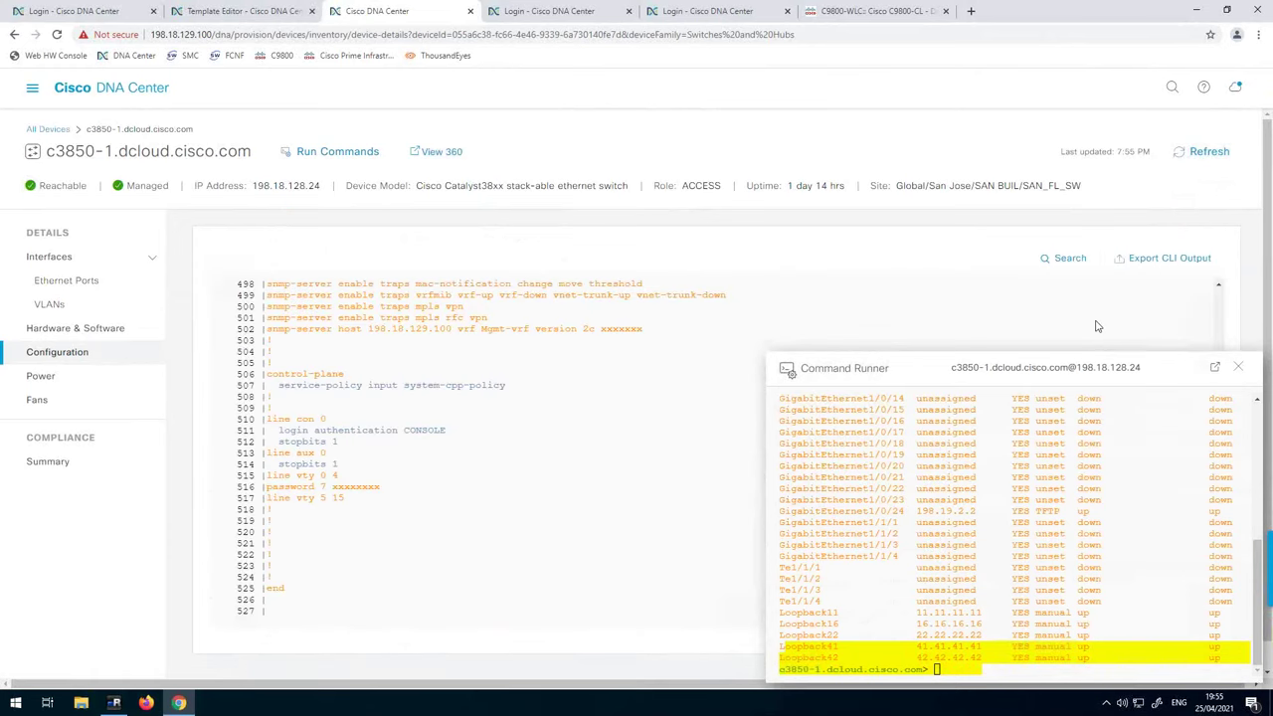
Search c3850-1's configuration for 'loopback' to find the Loopback41 and Loopback42 blocks, then return to All Devices.
left_click(1240, 365)
left_click(1065, 264)
type("loopback")
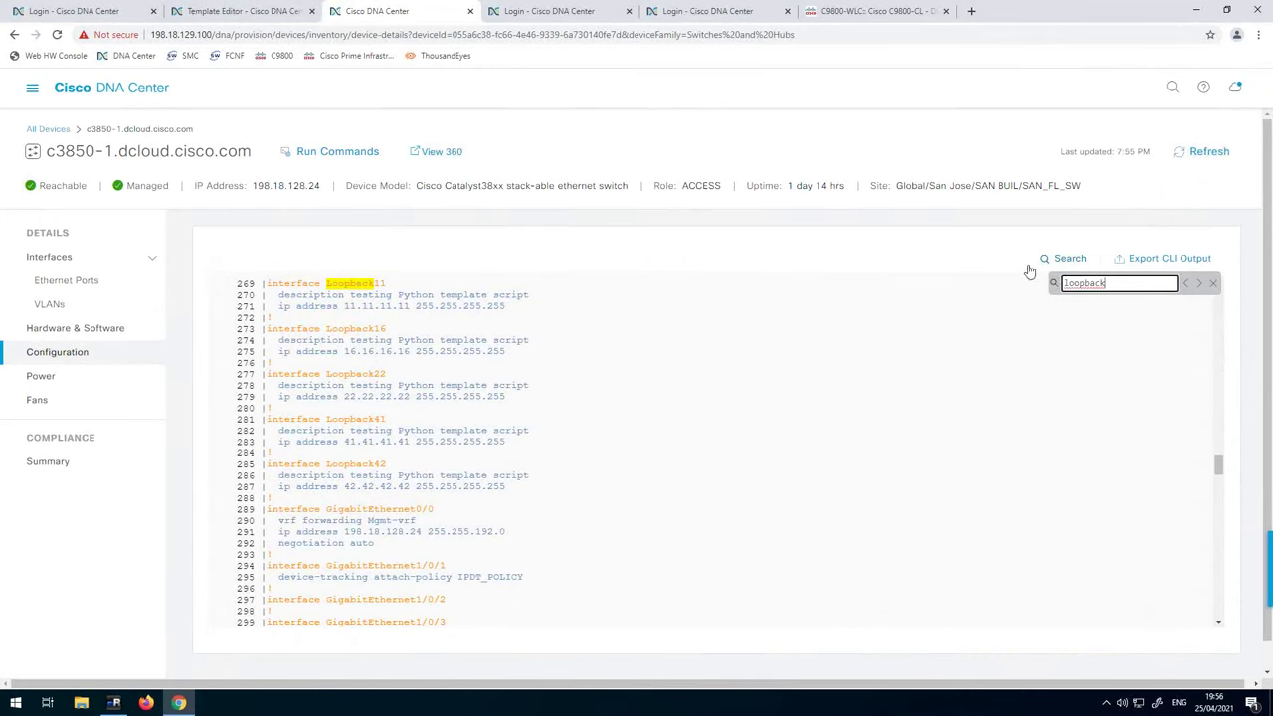
left_click_drag(505, 490, 263, 410)
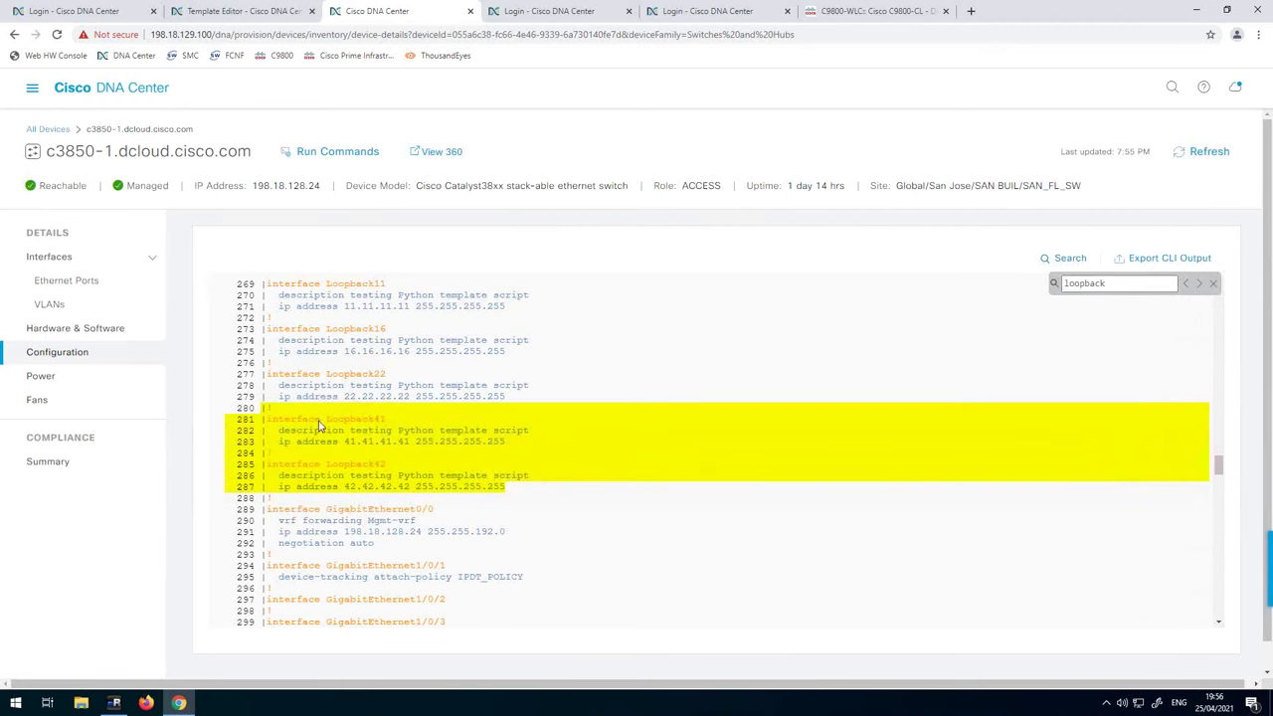
left_click(52, 133)
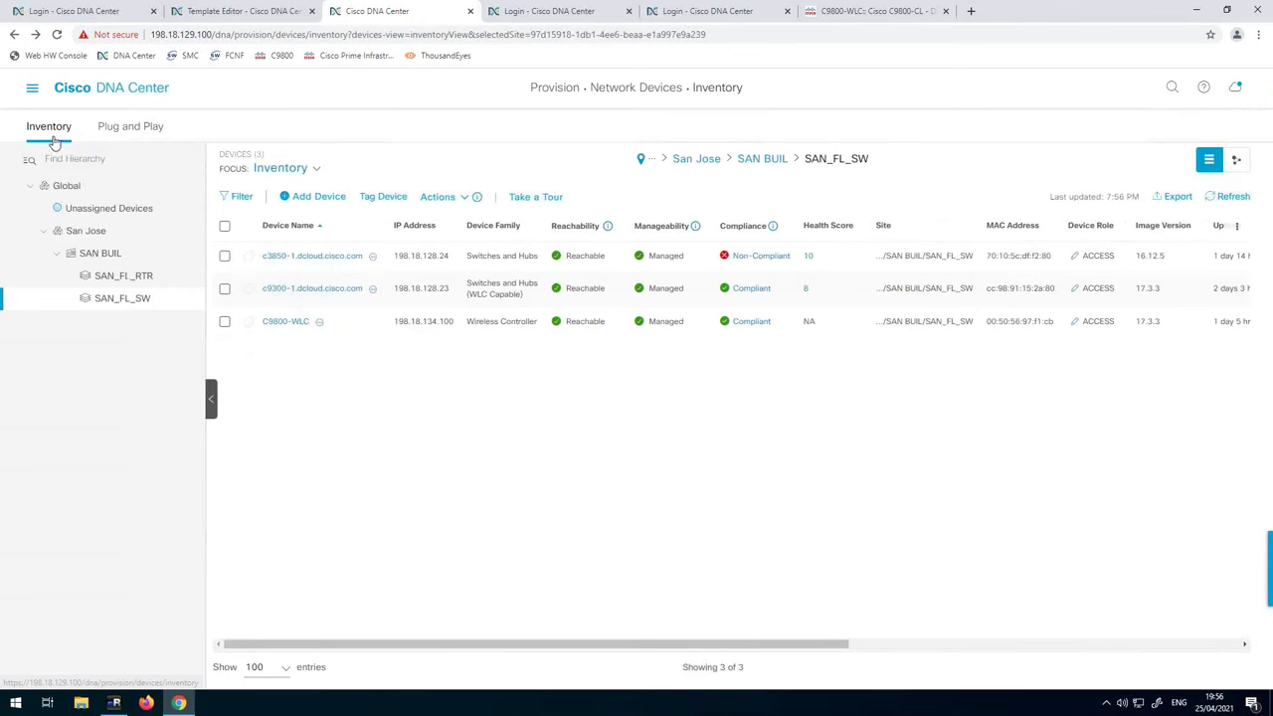
Open c3850-1's Non-Compliant summary showing startup versus running configuration out of sync (302 vs 307 lines).
left_click(301, 171)
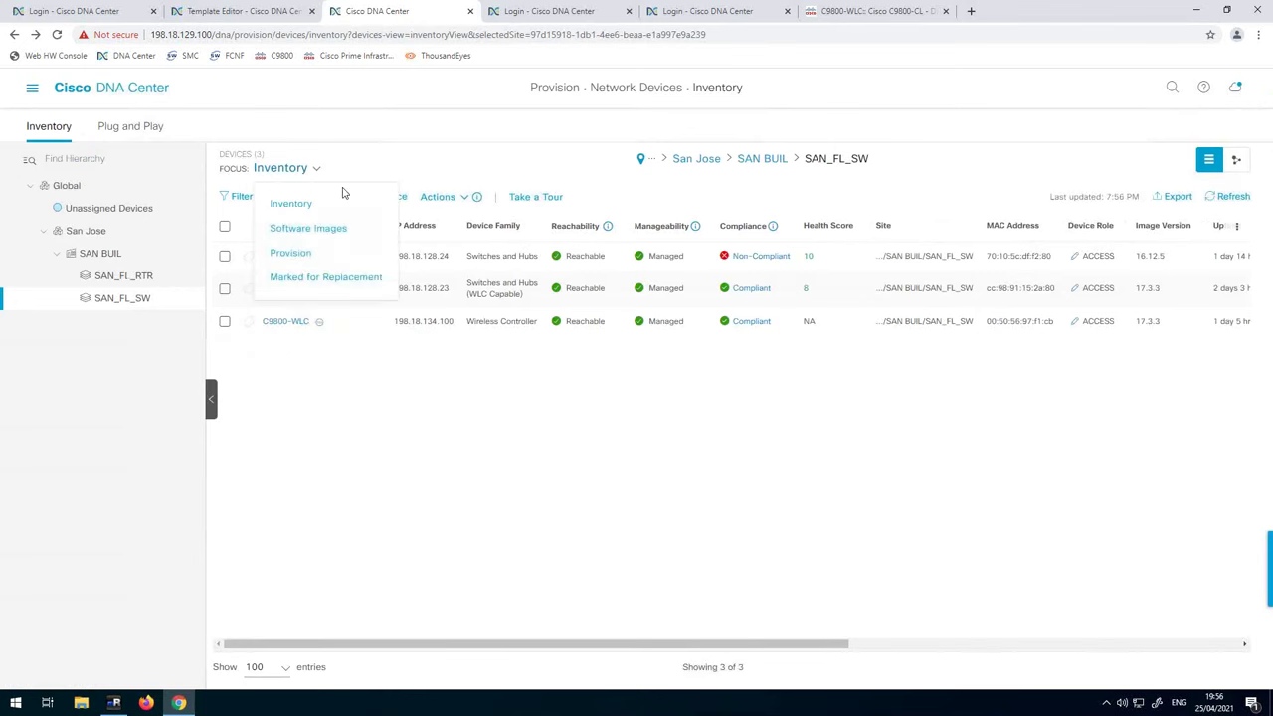
left_click(780, 292)
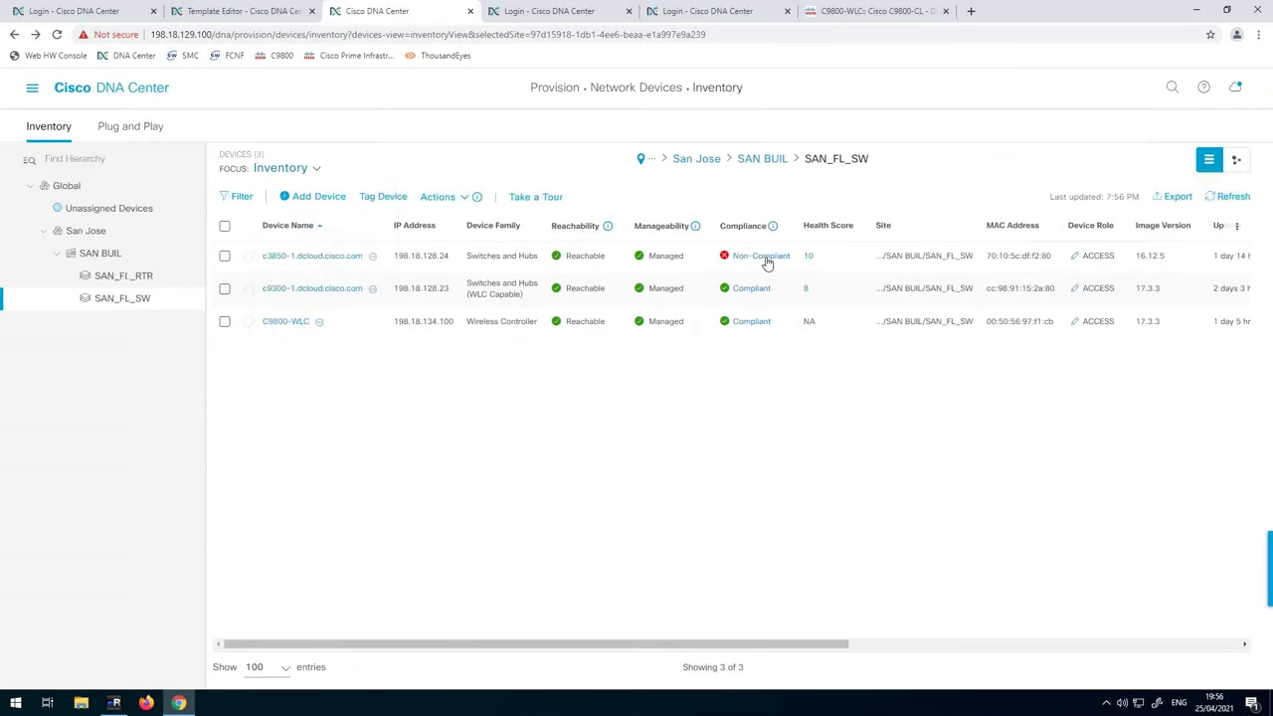
left_click(764, 256)
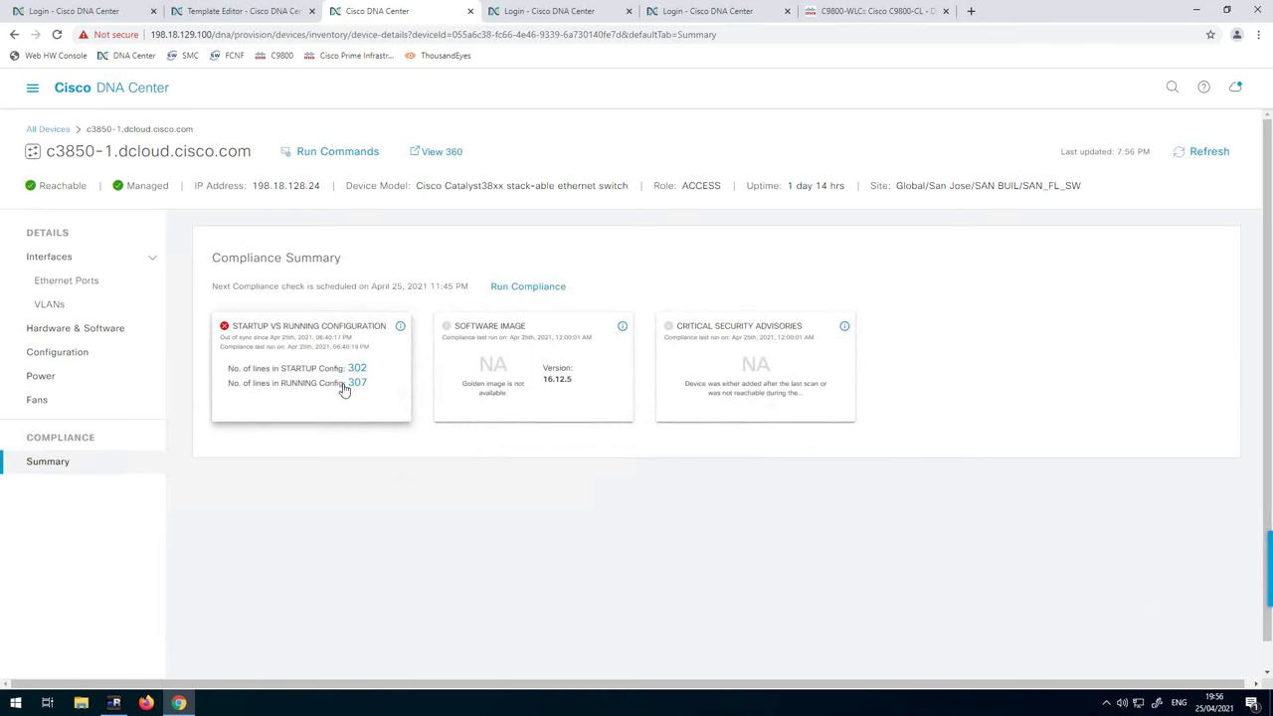
Compare c3850-1's startup and running configurations, showing differences for the latest out-of-sync change point.
left_click(357, 384)
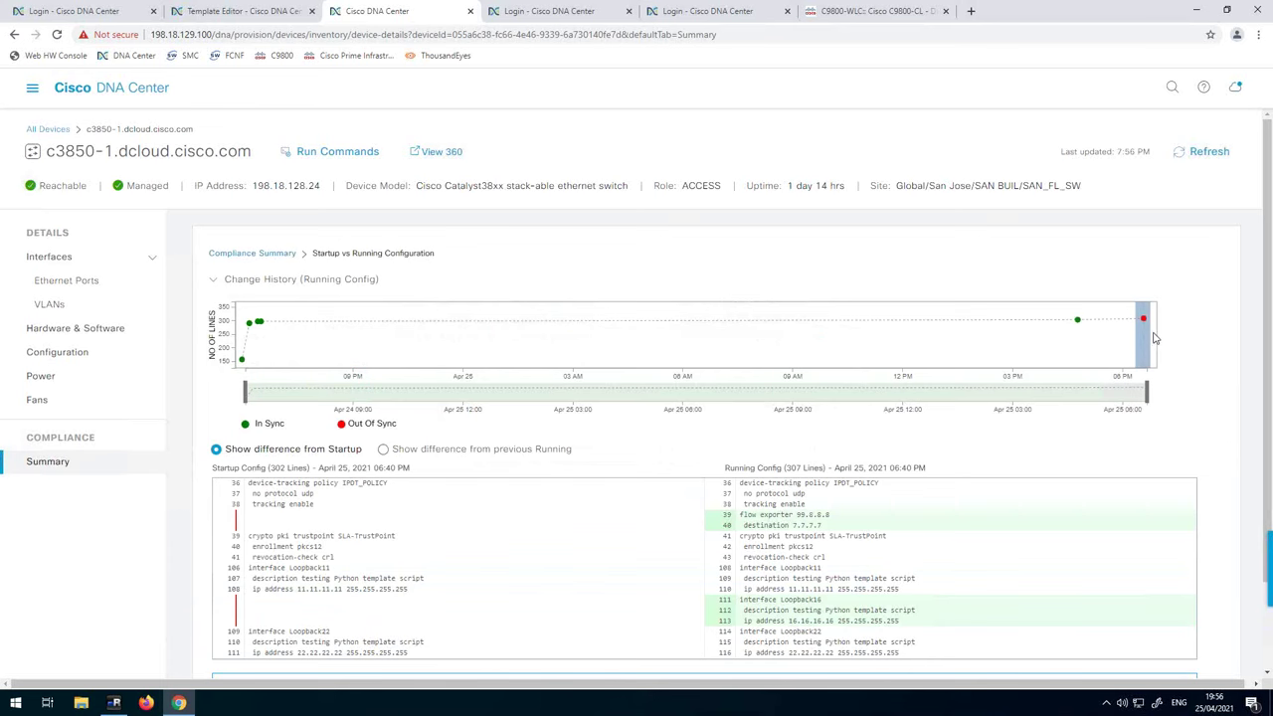
mouse_move(1145, 324)
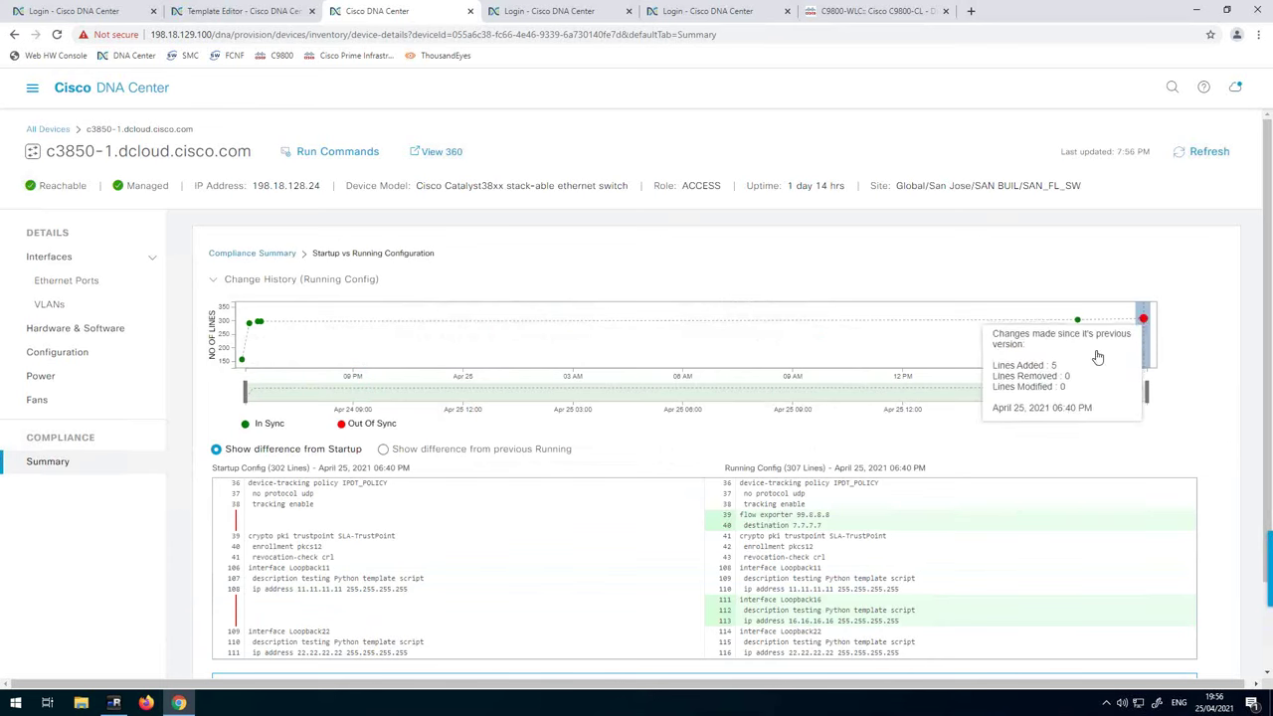
left_click(1077, 322)
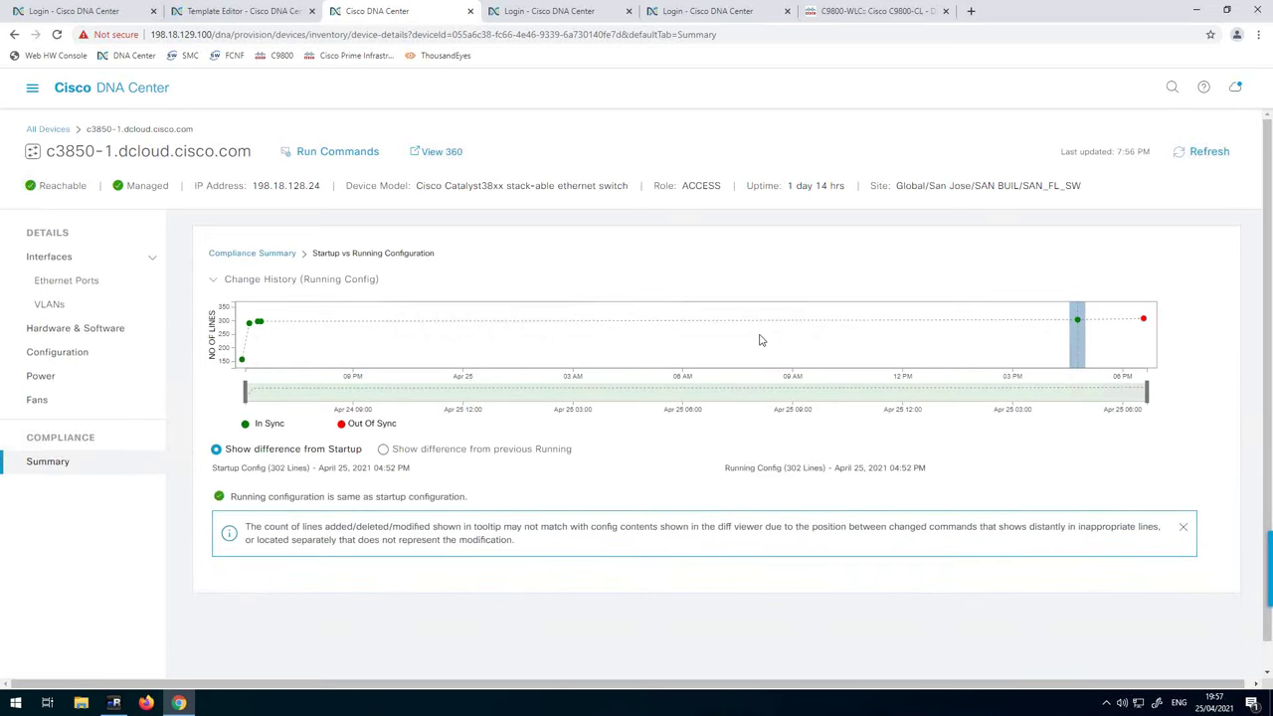
left_click(1143, 317)
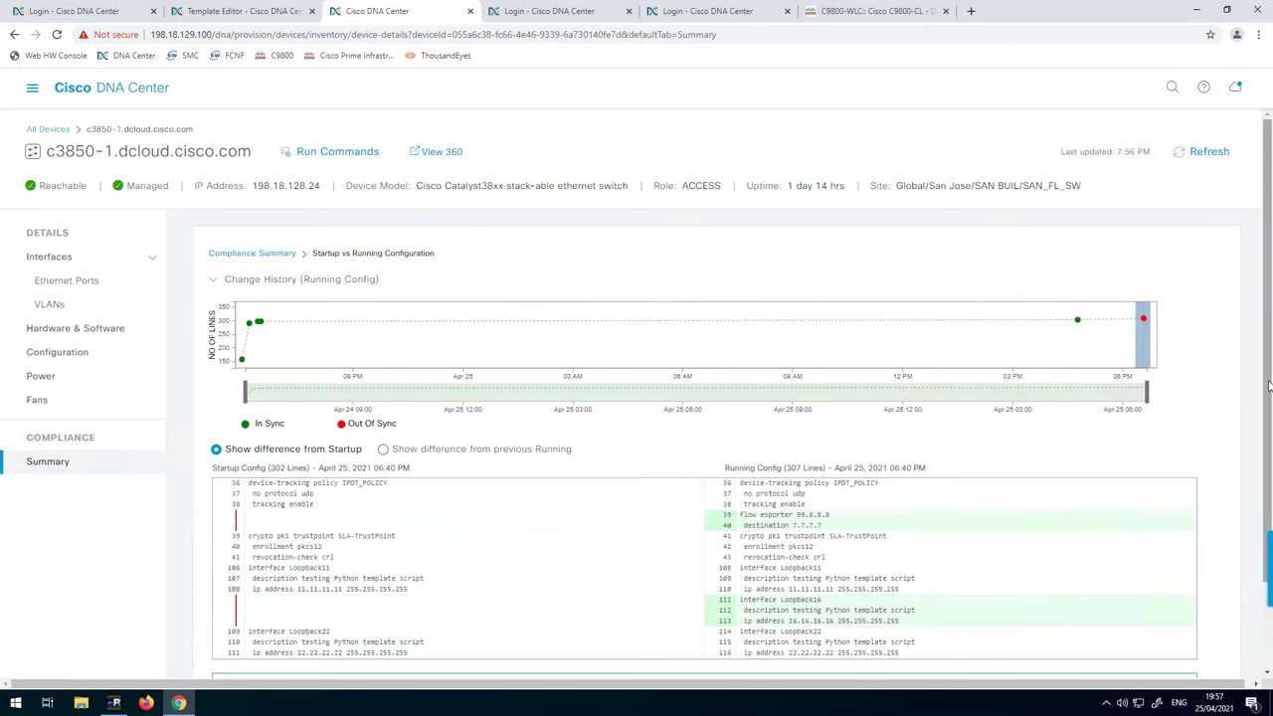
left_click_drag(1269, 418, 1249, 527)
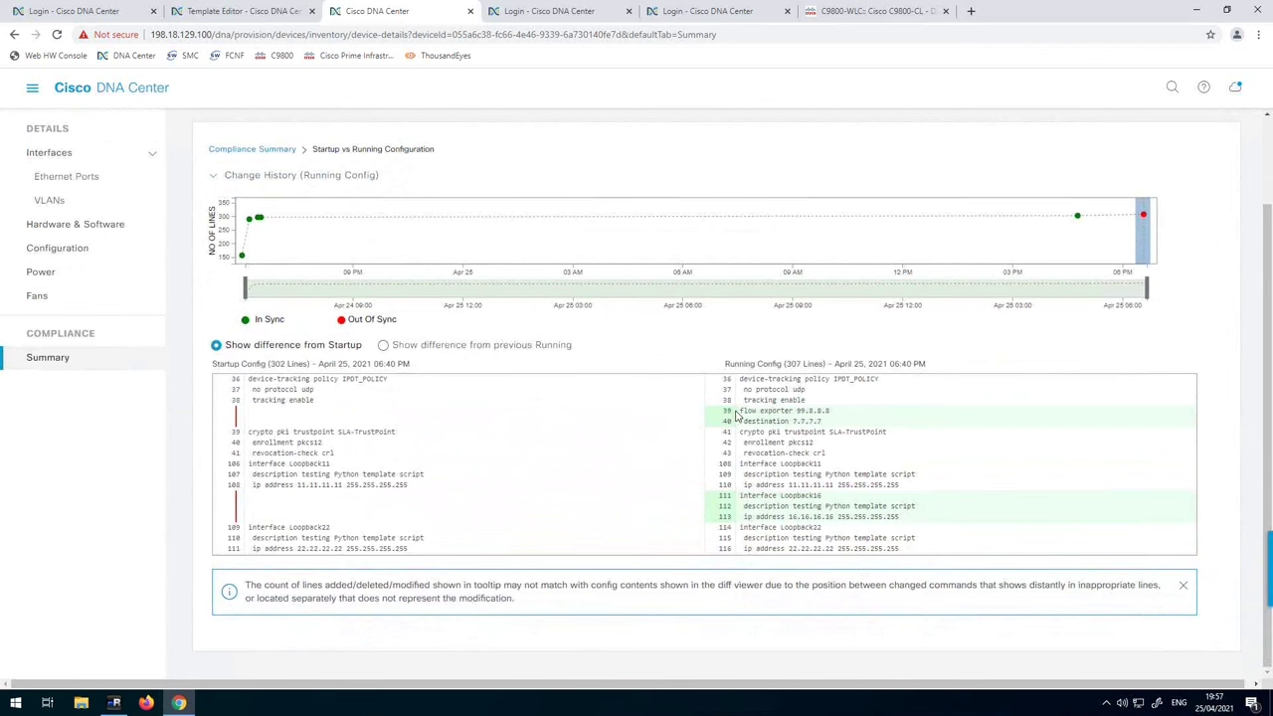
Highlight the added flow exporter and Loopback16 lines, then go to the switch's configuration.
left_click_drag(741, 416, 812, 429)
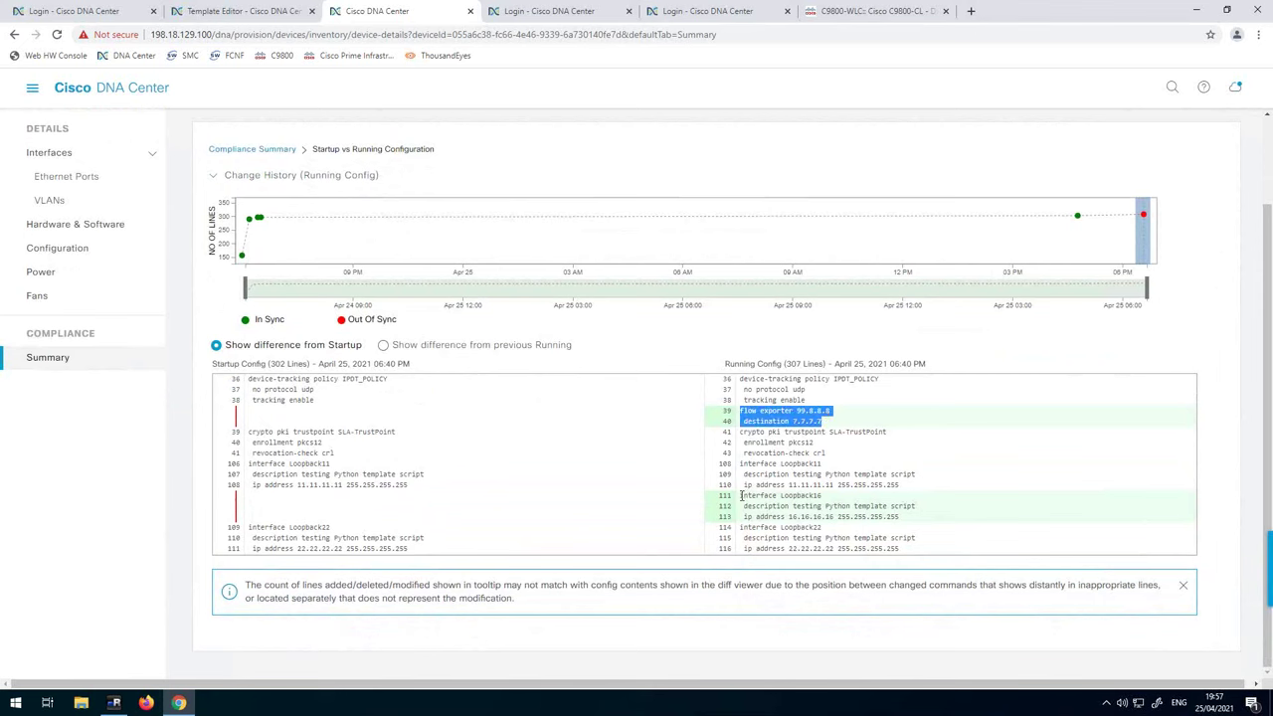
left_click_drag(740, 495, 900, 517)
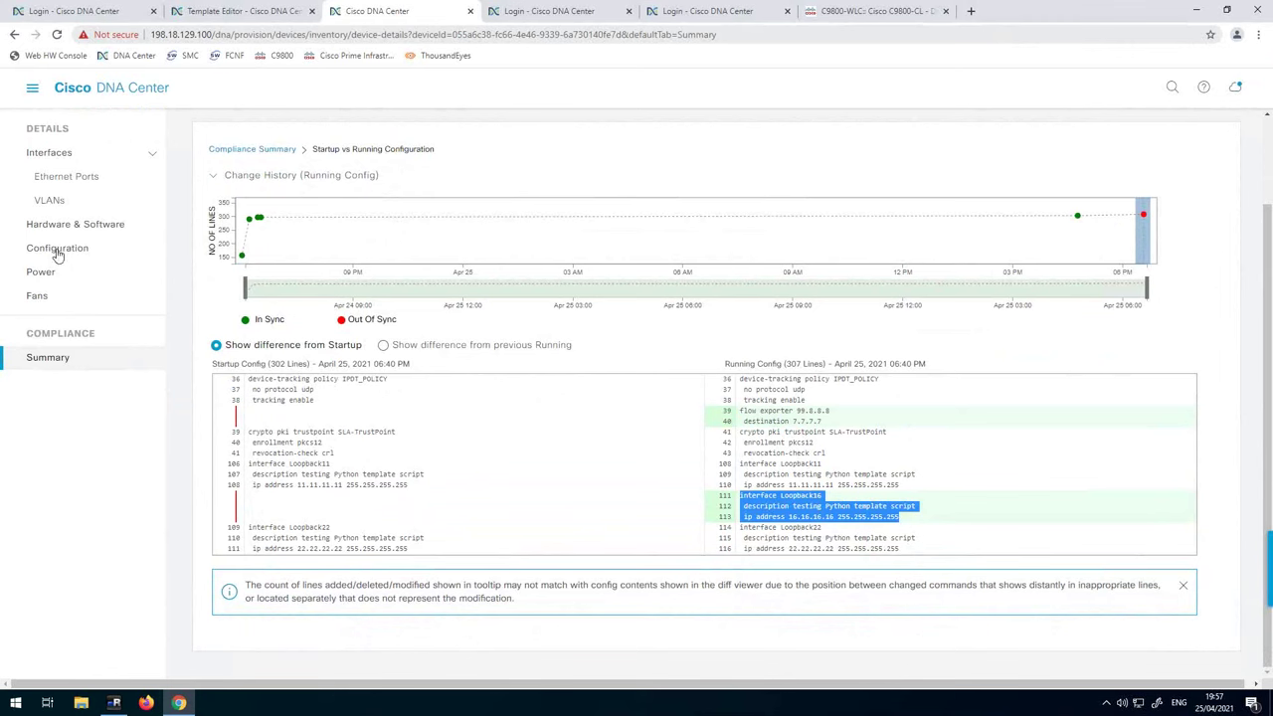
left_click(104, 252)
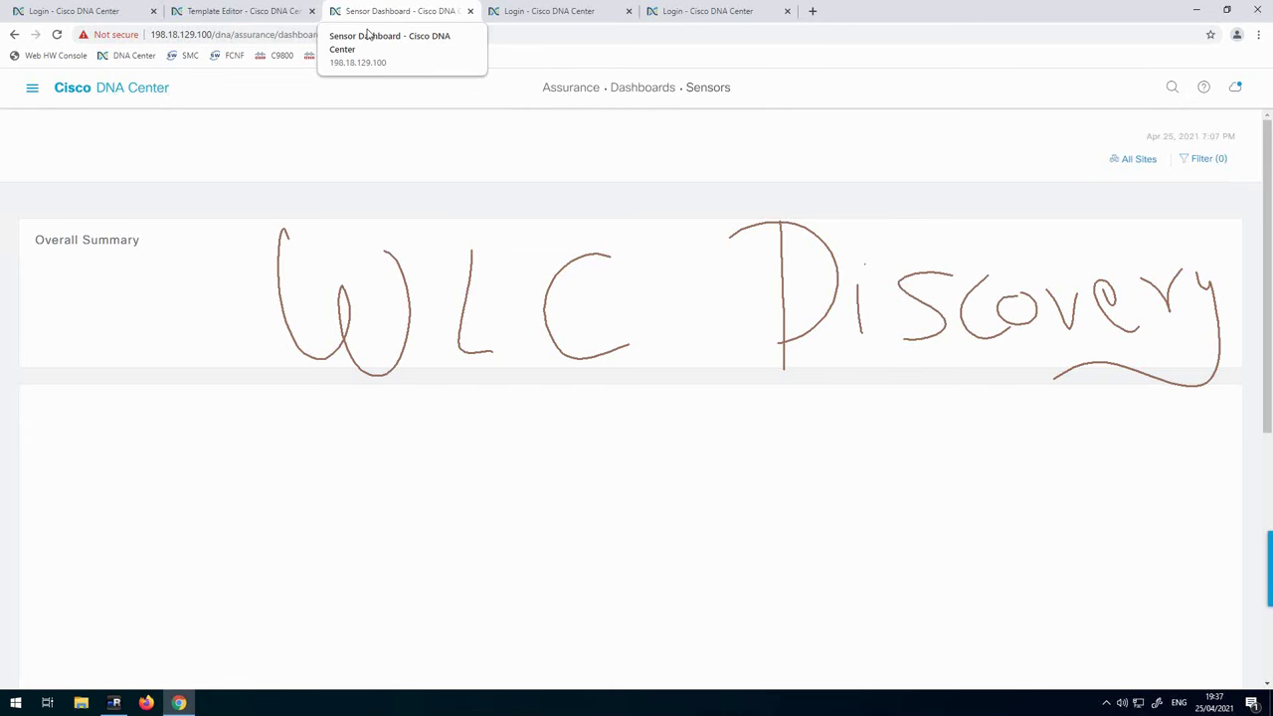
Go to Tools > Discovery and switch the browser to full screen with F11.
key("Escape")
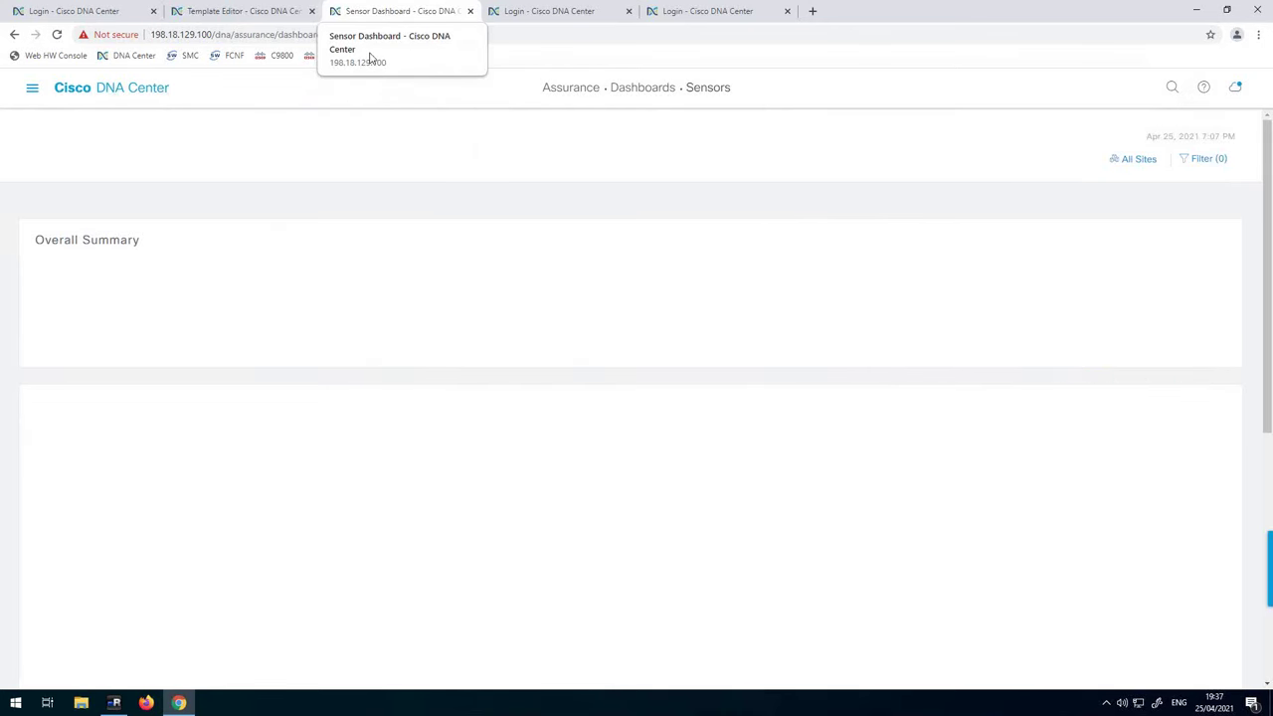
left_click(32, 90)
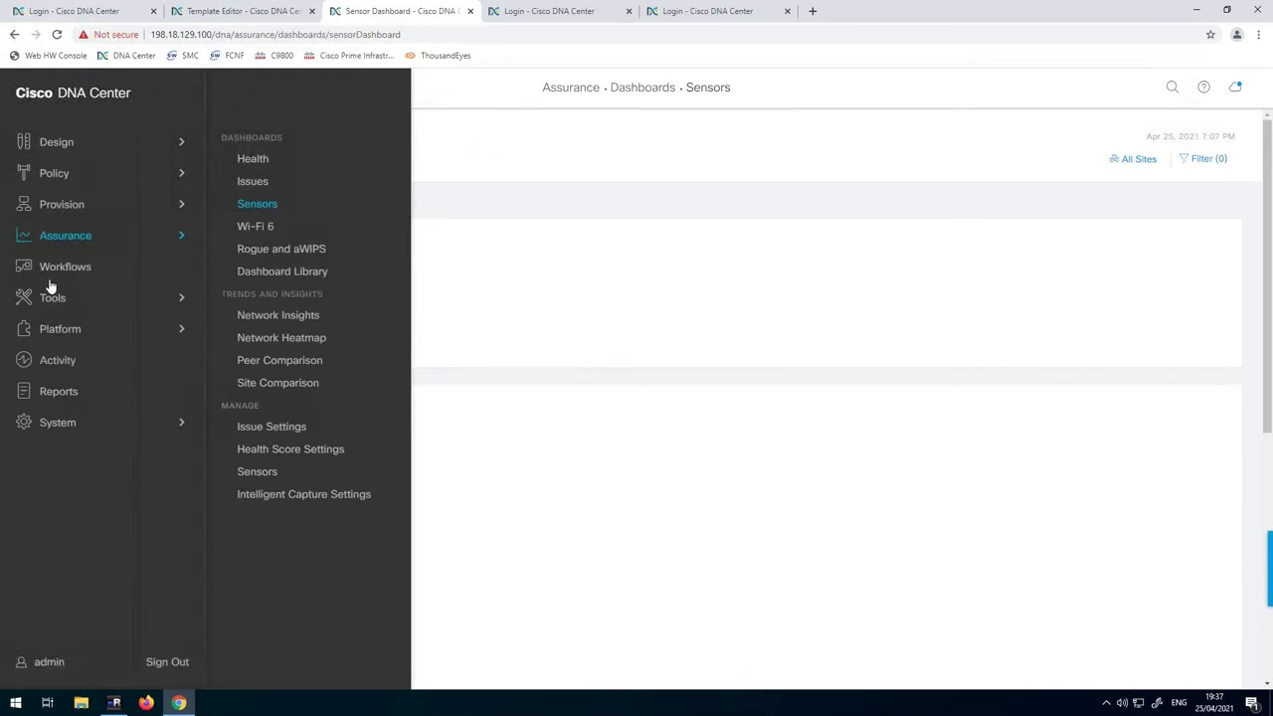
mouse_move(51, 295)
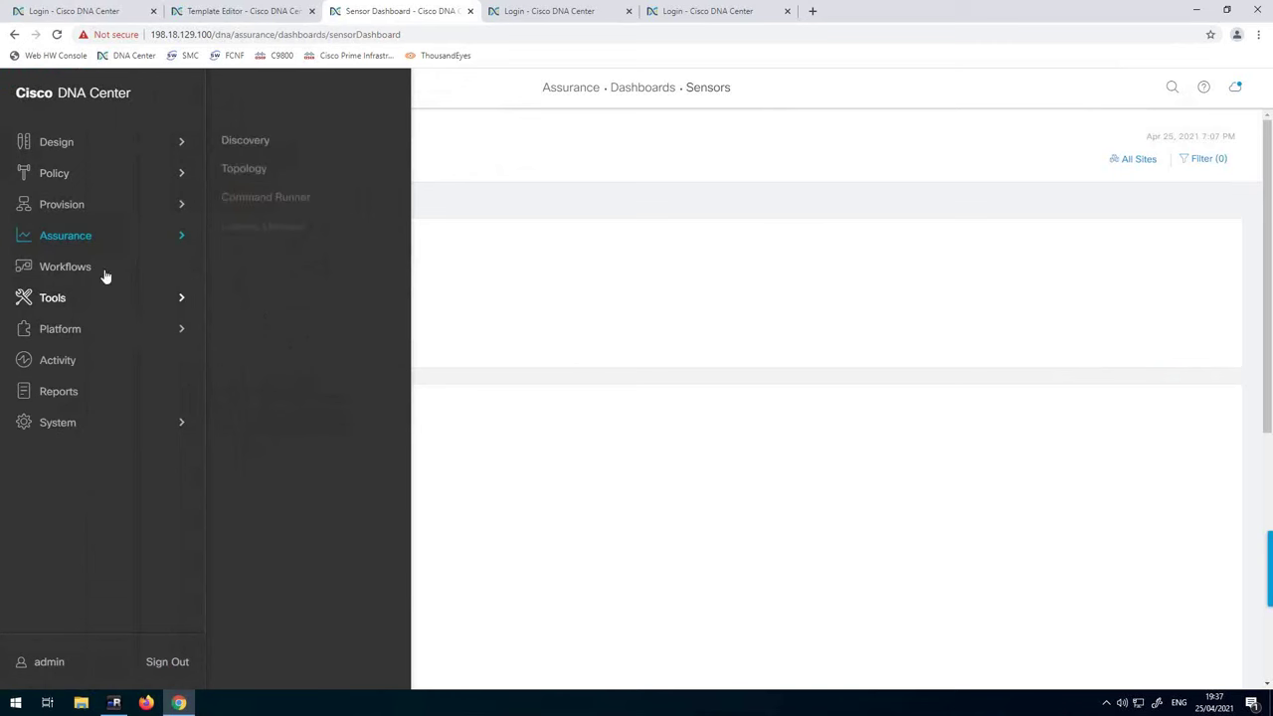
left_click(239, 140)
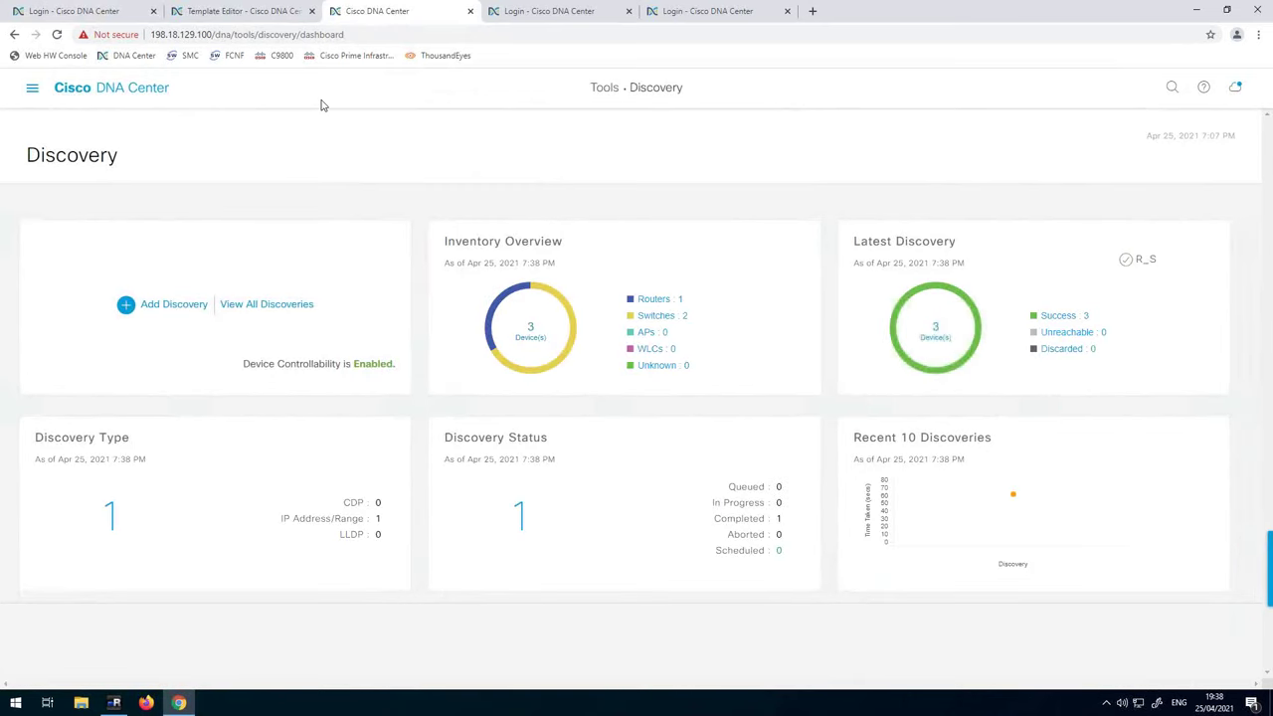
key("F11")
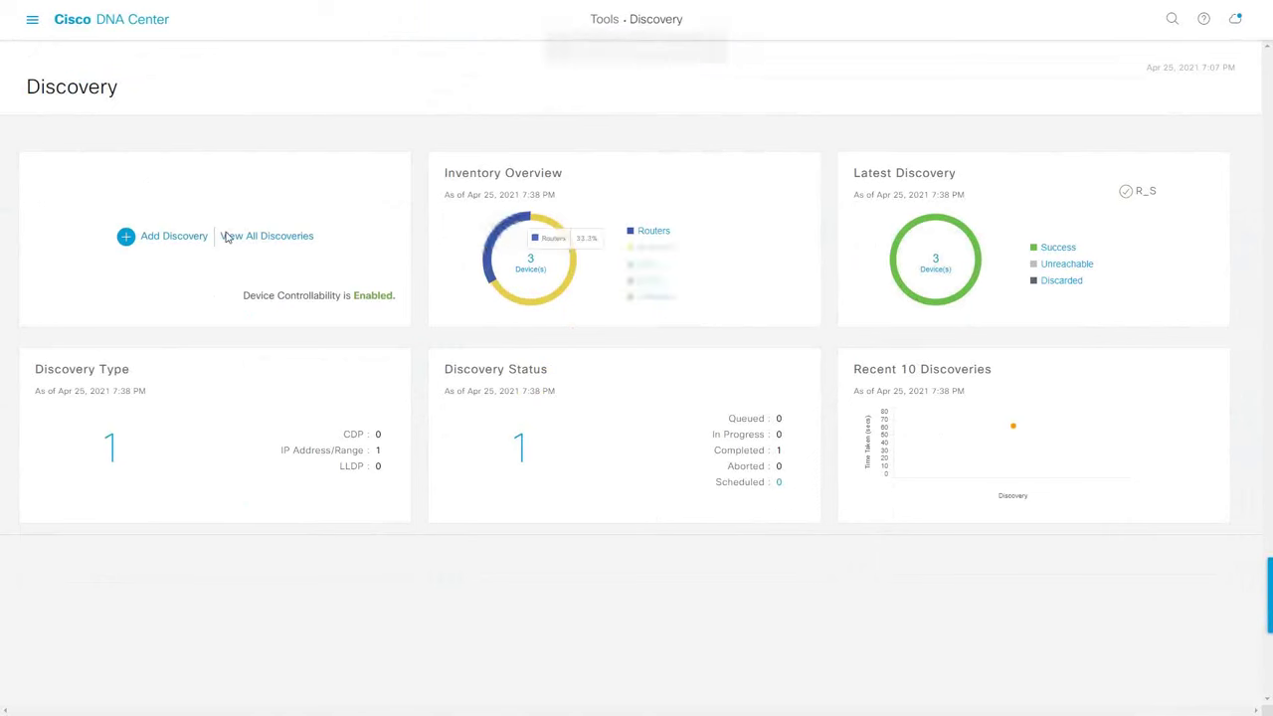
Create a discovery named WLC for the IP range 198.18.134.100 to 198.18.134.100 and start it now.
left_click(166, 239)
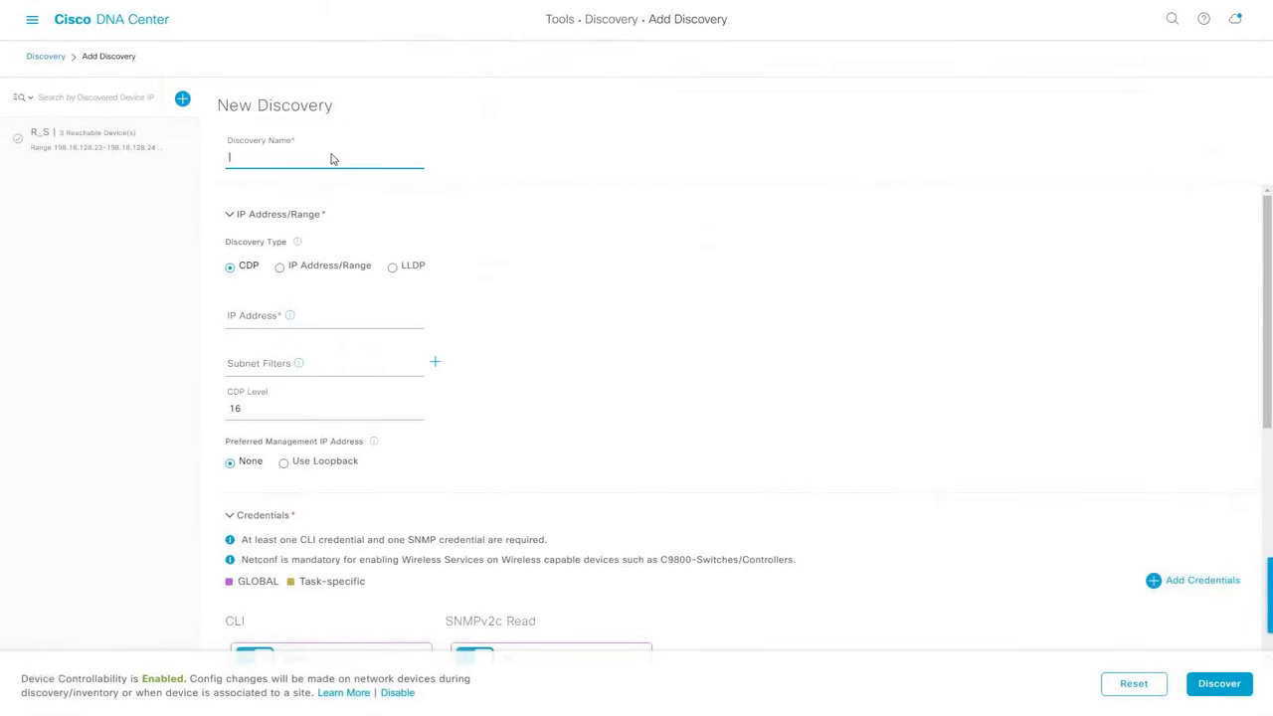
type("LC")
left_click(280, 268)
left_click(297, 319)
type("198.18.134.100")
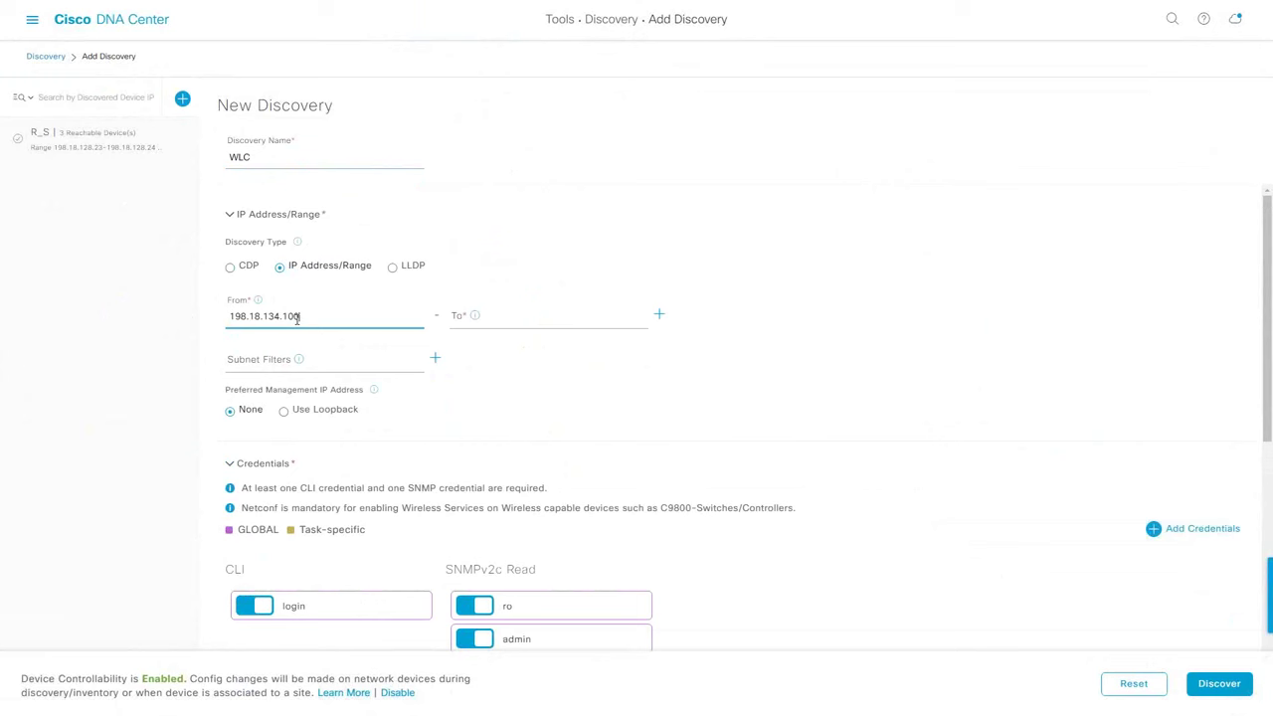
key("Tab")
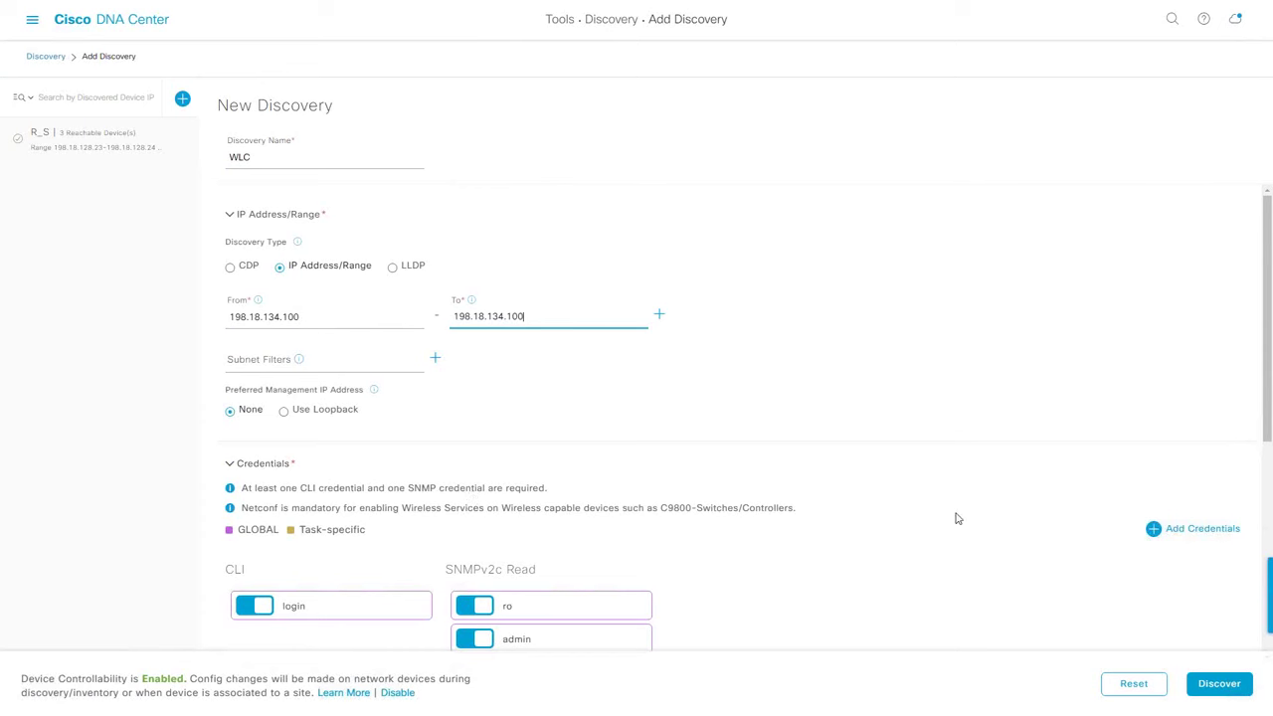
left_click(1231, 684)
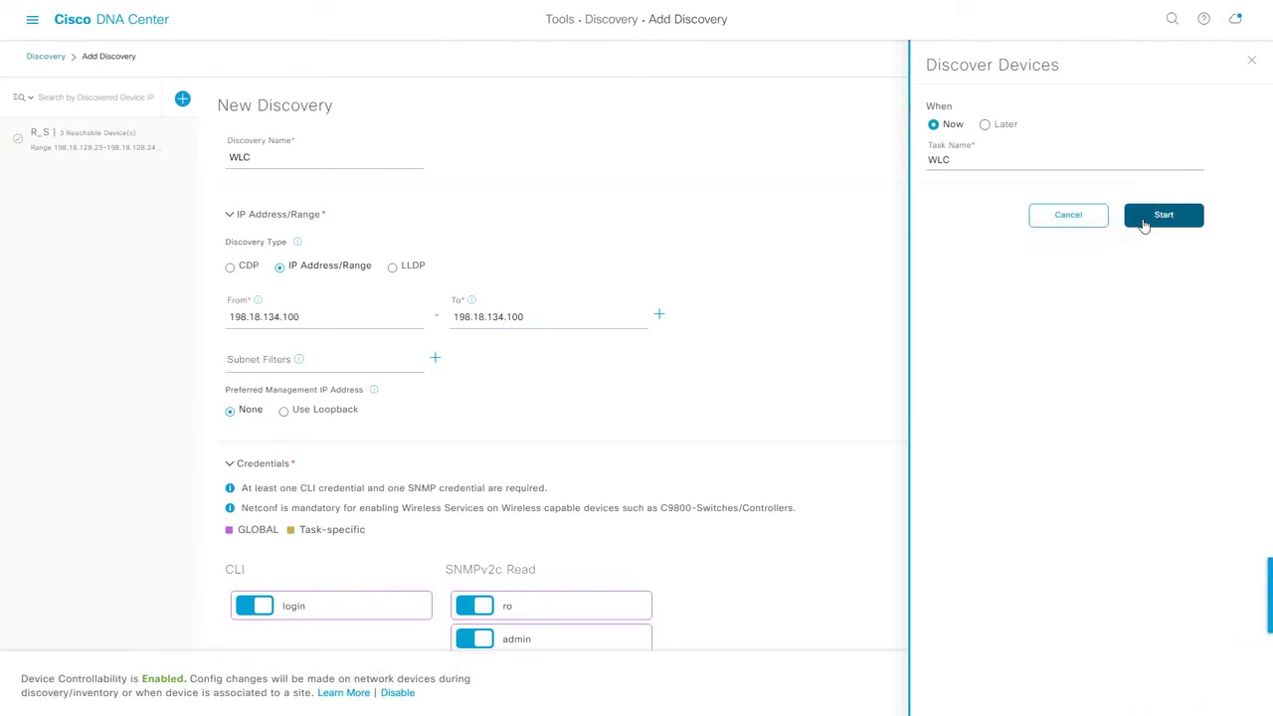
left_click(1146, 223)
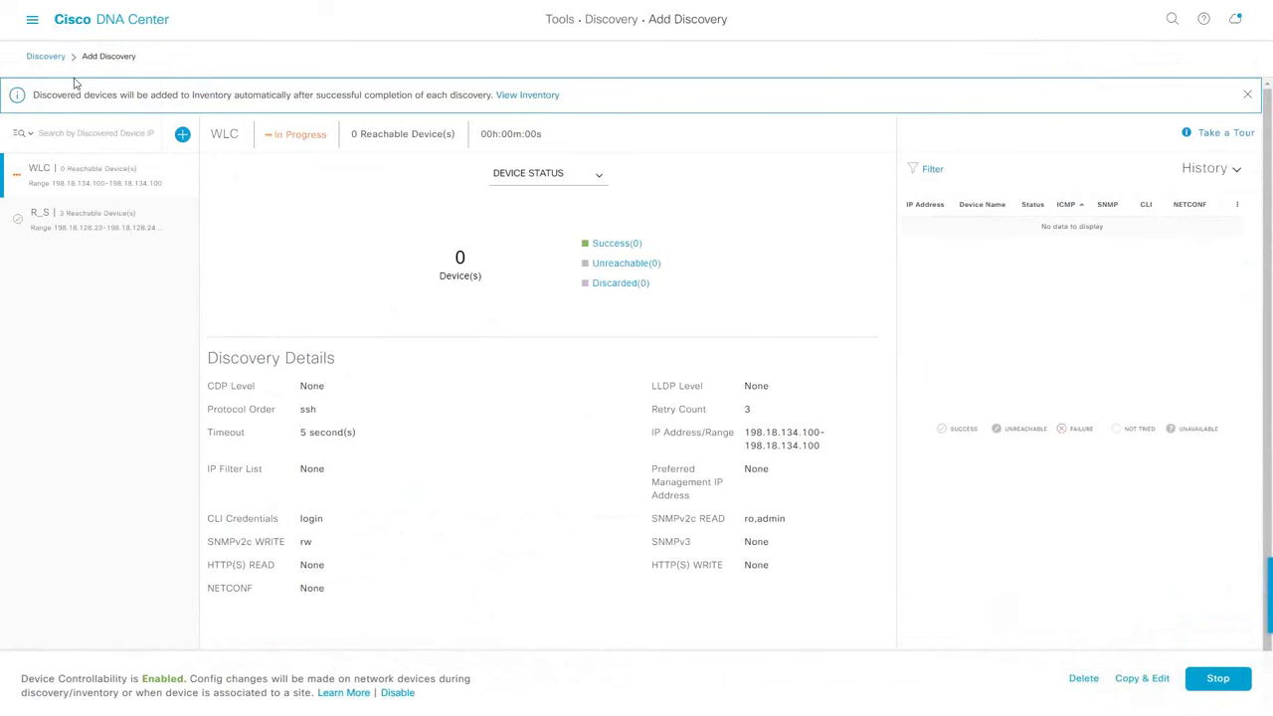
Open Provision > Inventory and check why C9800-WLC is flagged Missing Netconf Port.
left_click(32, 22)
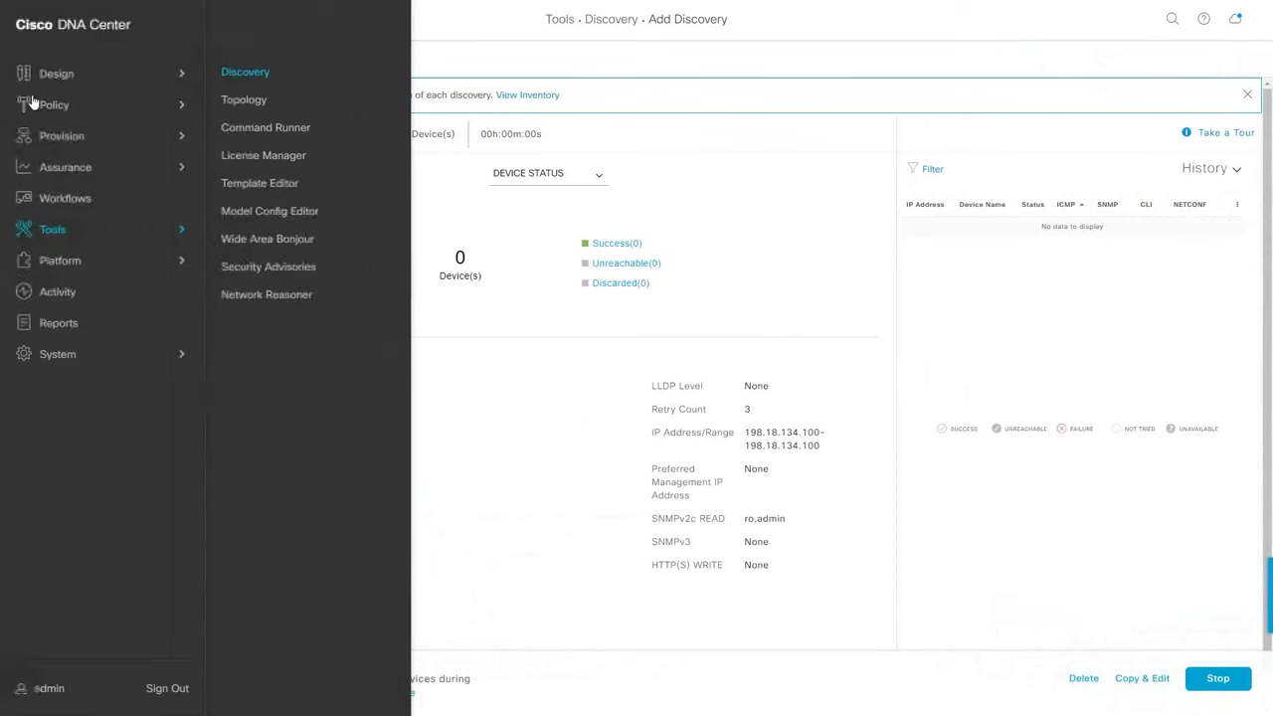
mouse_move(77, 139)
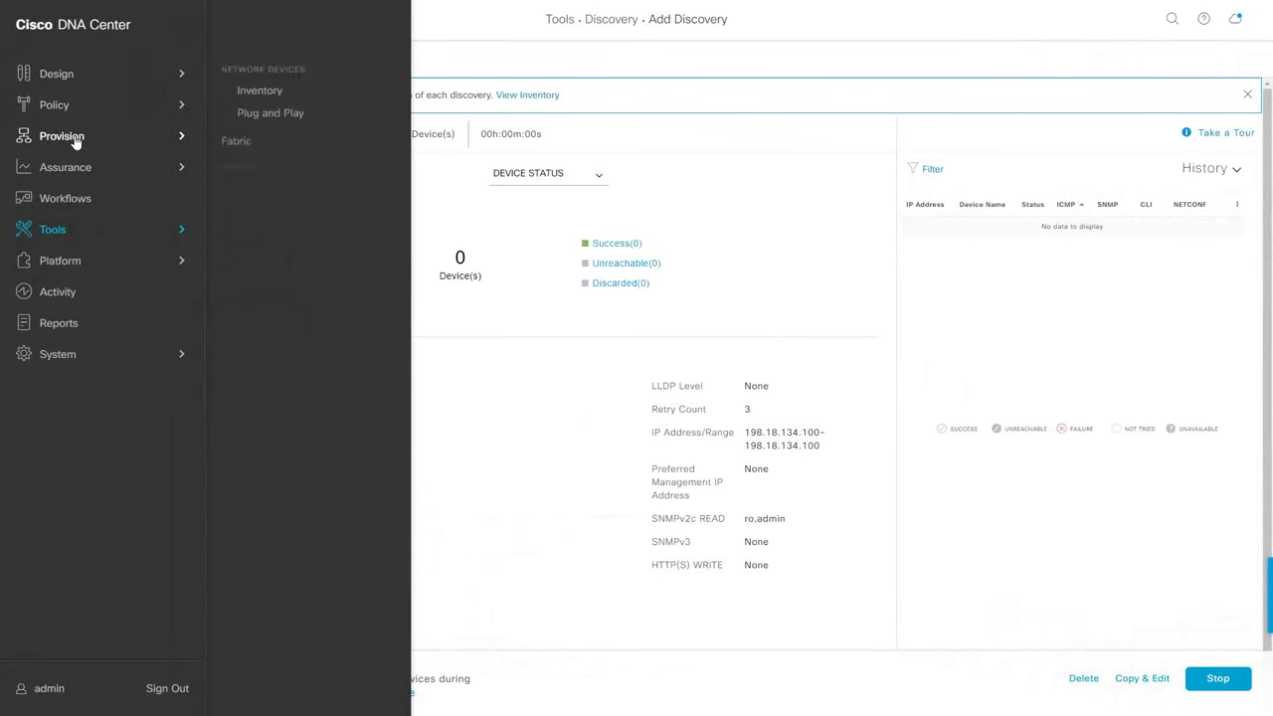
left_click(259, 91)
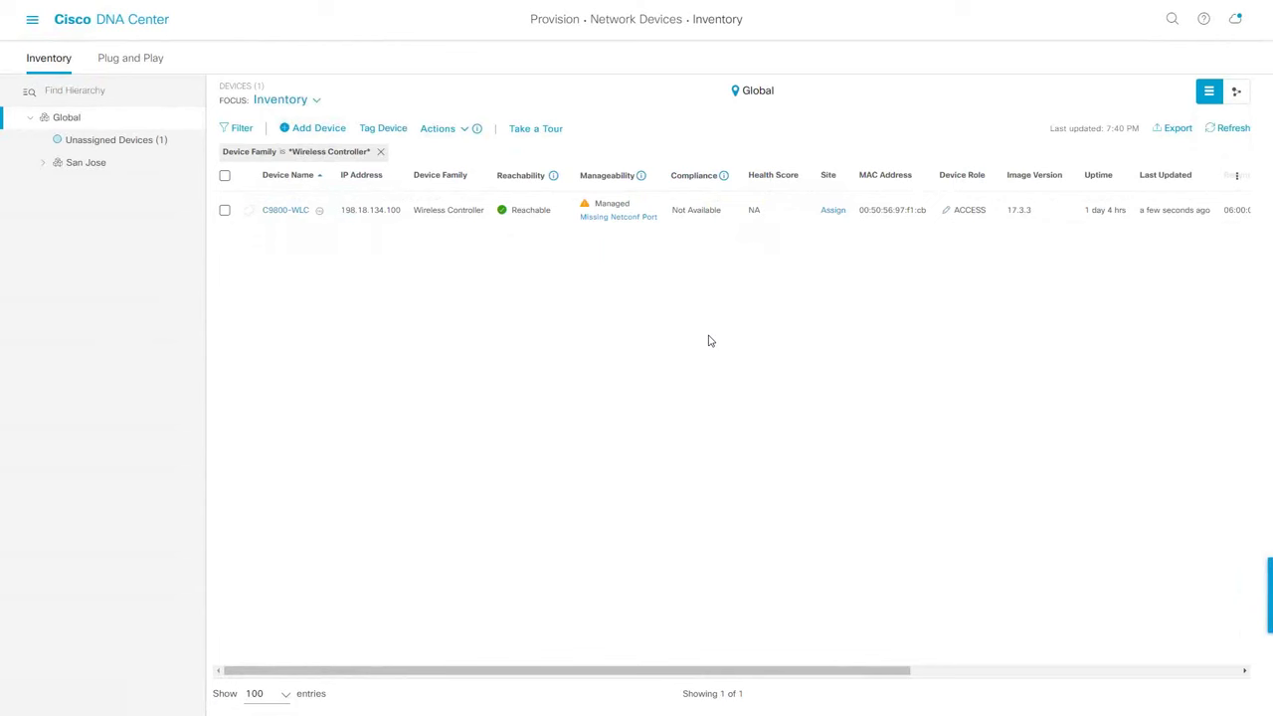
left_click(603, 220)
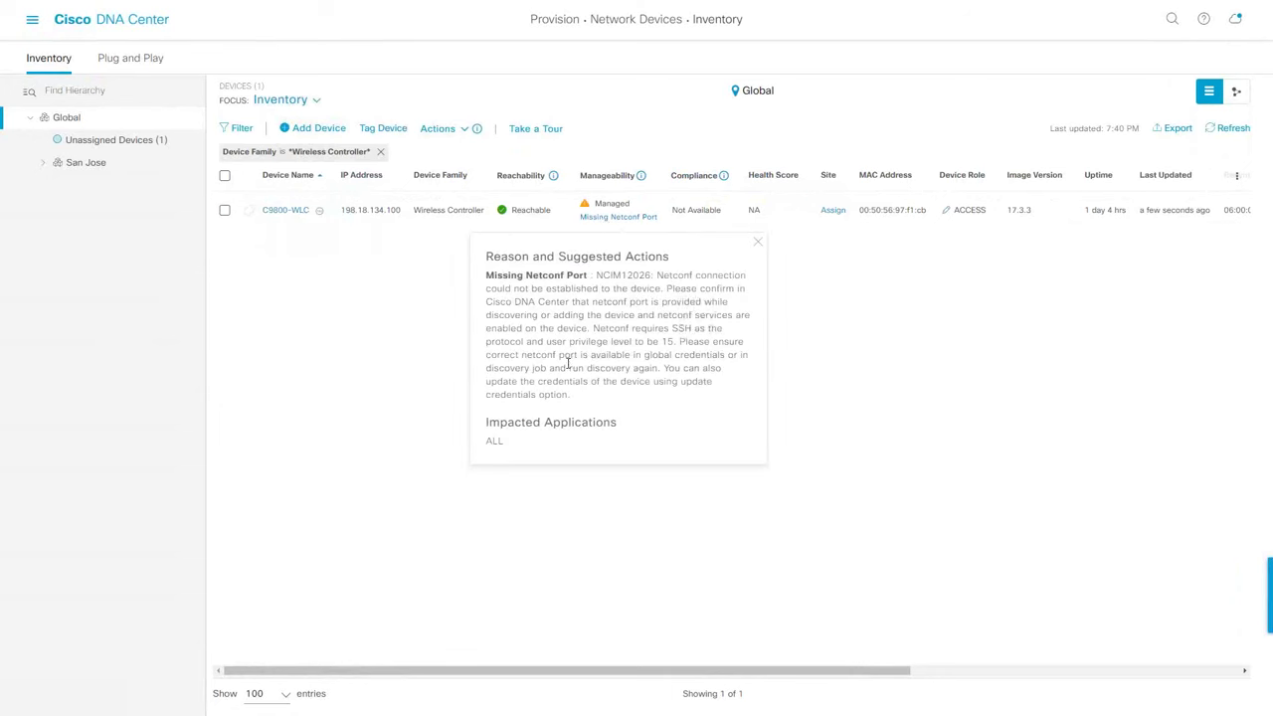
left_click(756, 247)
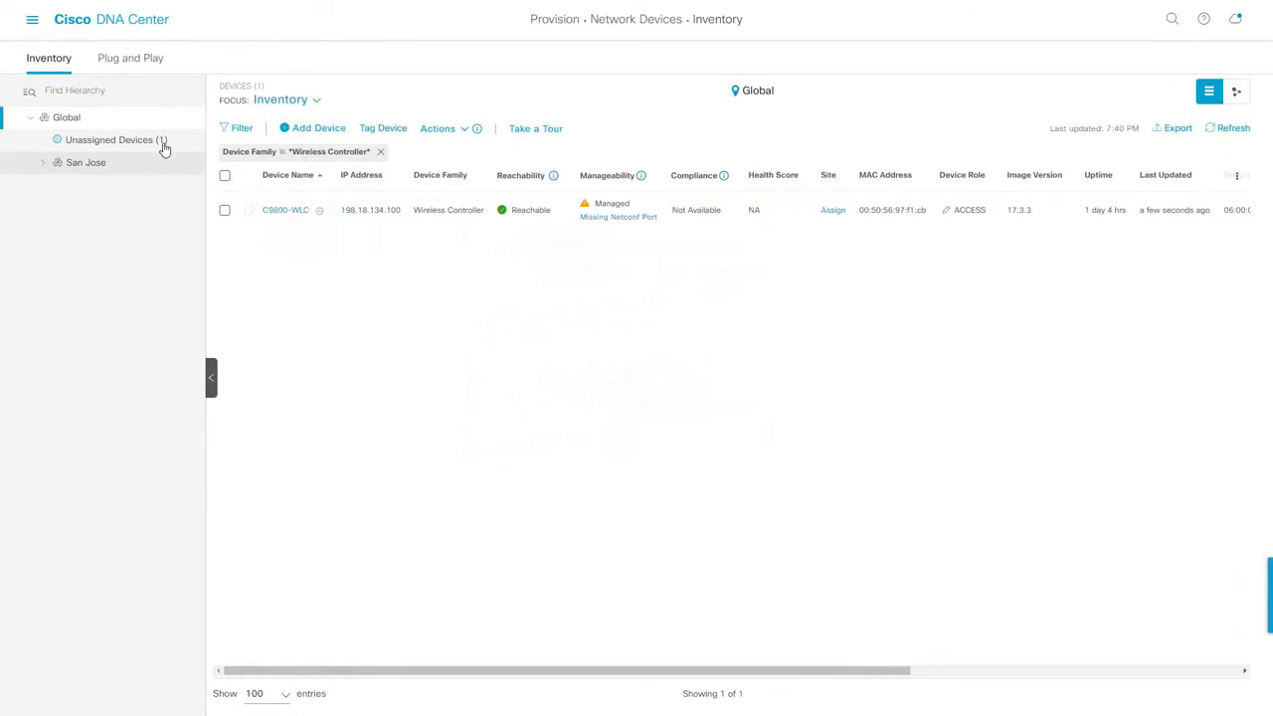
Assign C9800-WLC to the site San Jose > SAN BUIL > SAN_FL_SW and deploy the assignment.
left_click(225, 210)
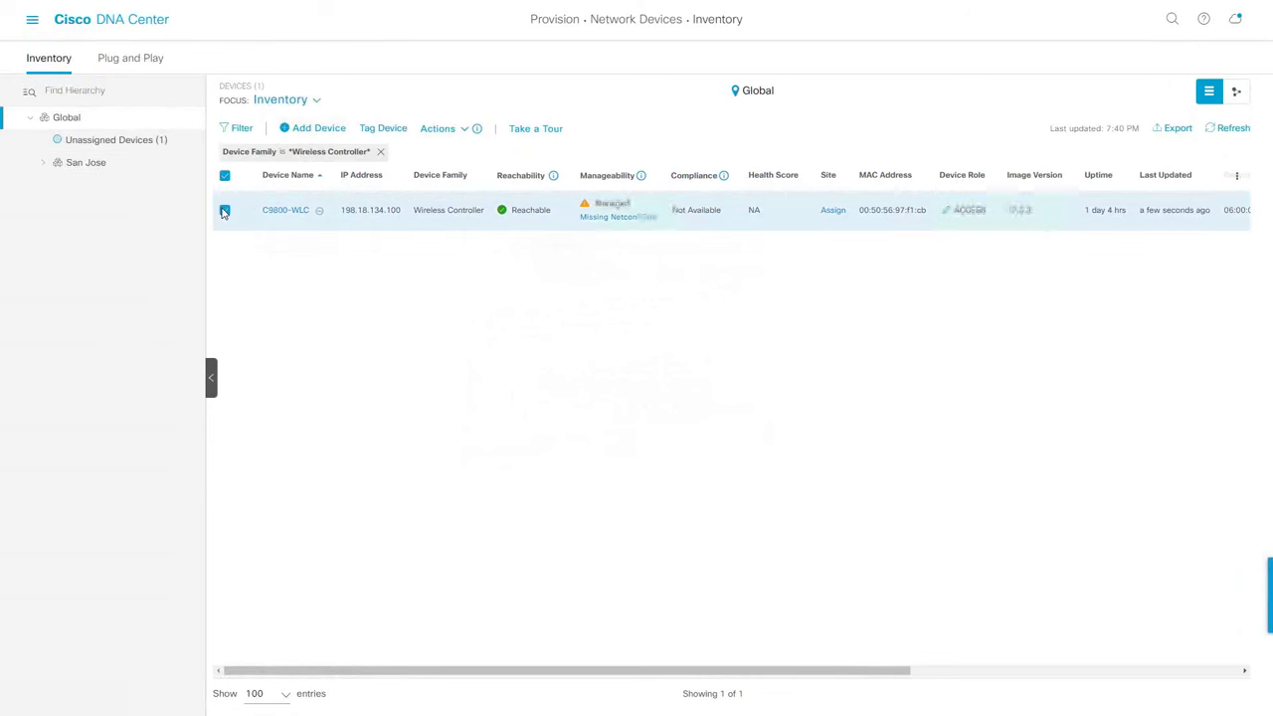
left_click(832, 211)
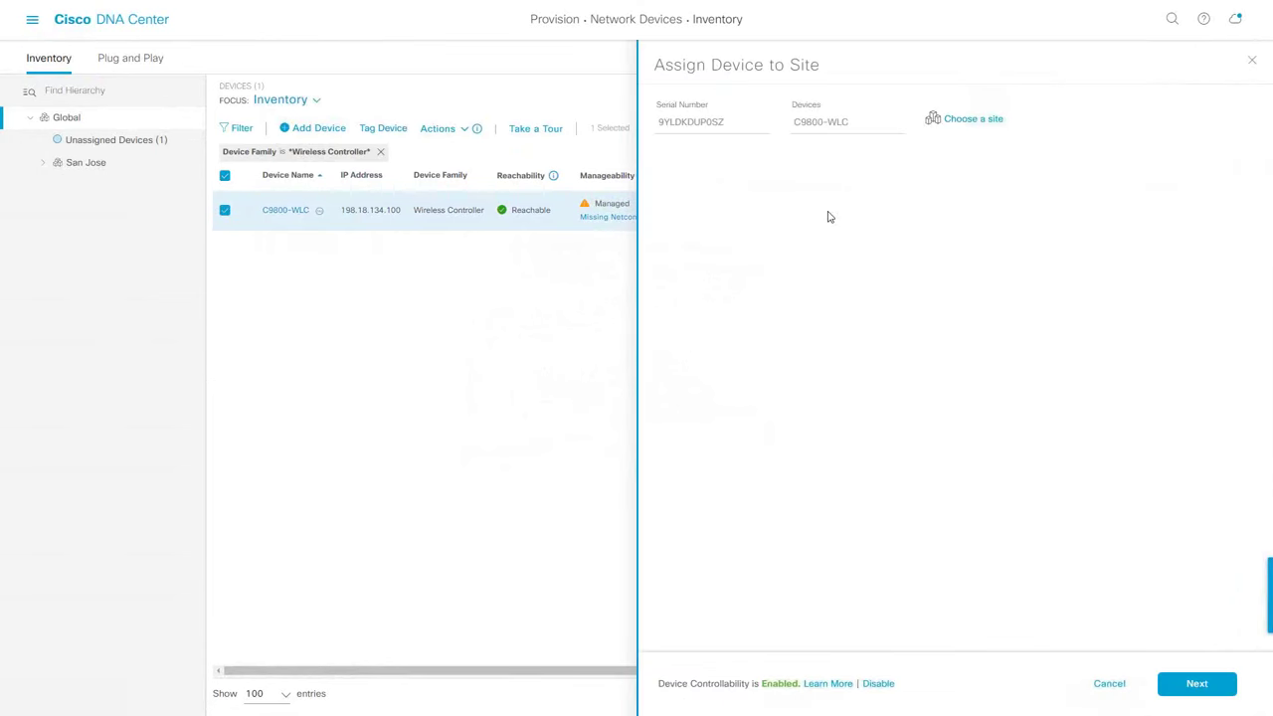
left_click(972, 119)
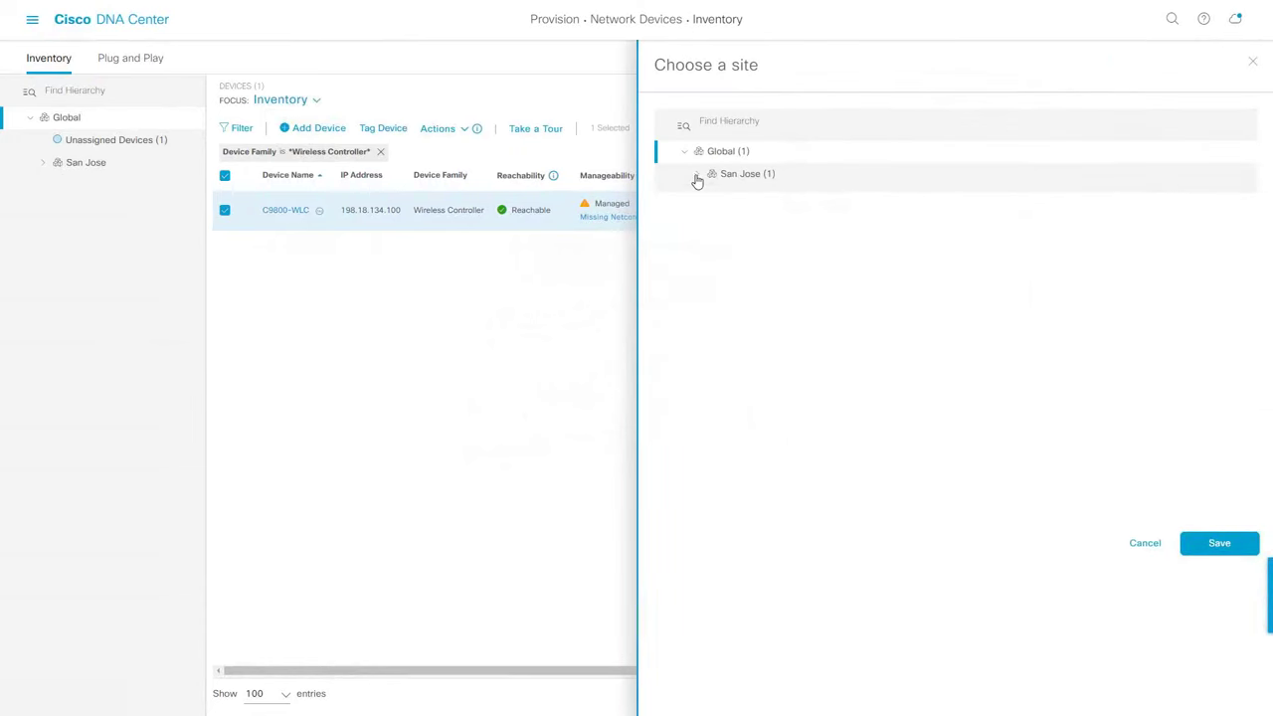
left_click(696, 175)
left_click(708, 198)
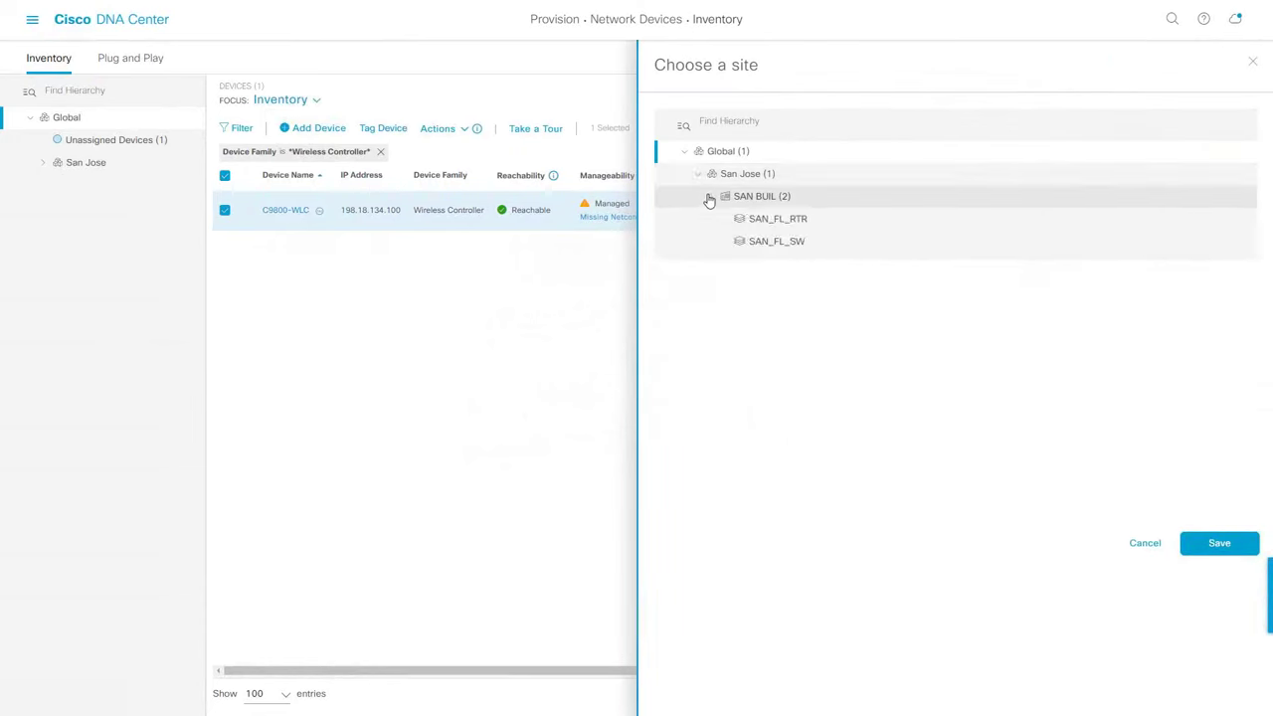
left_click(755, 244)
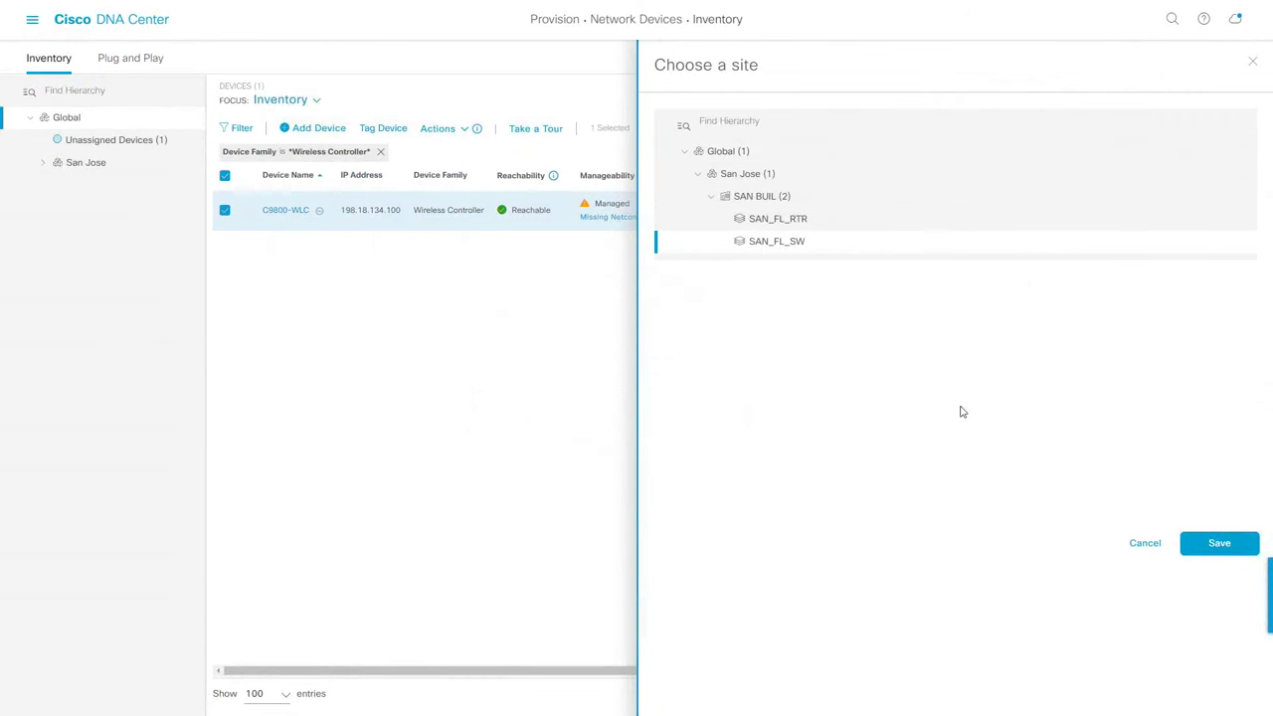
left_click(1218, 548)
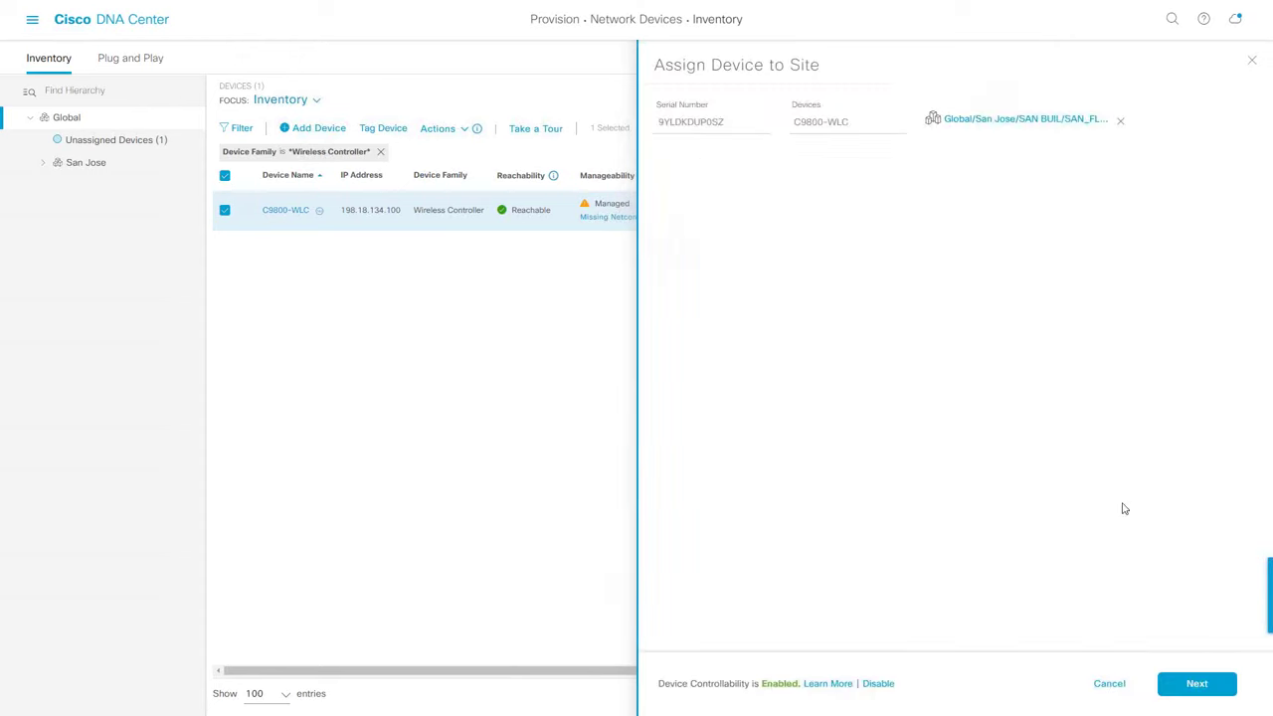
left_click(1199, 684)
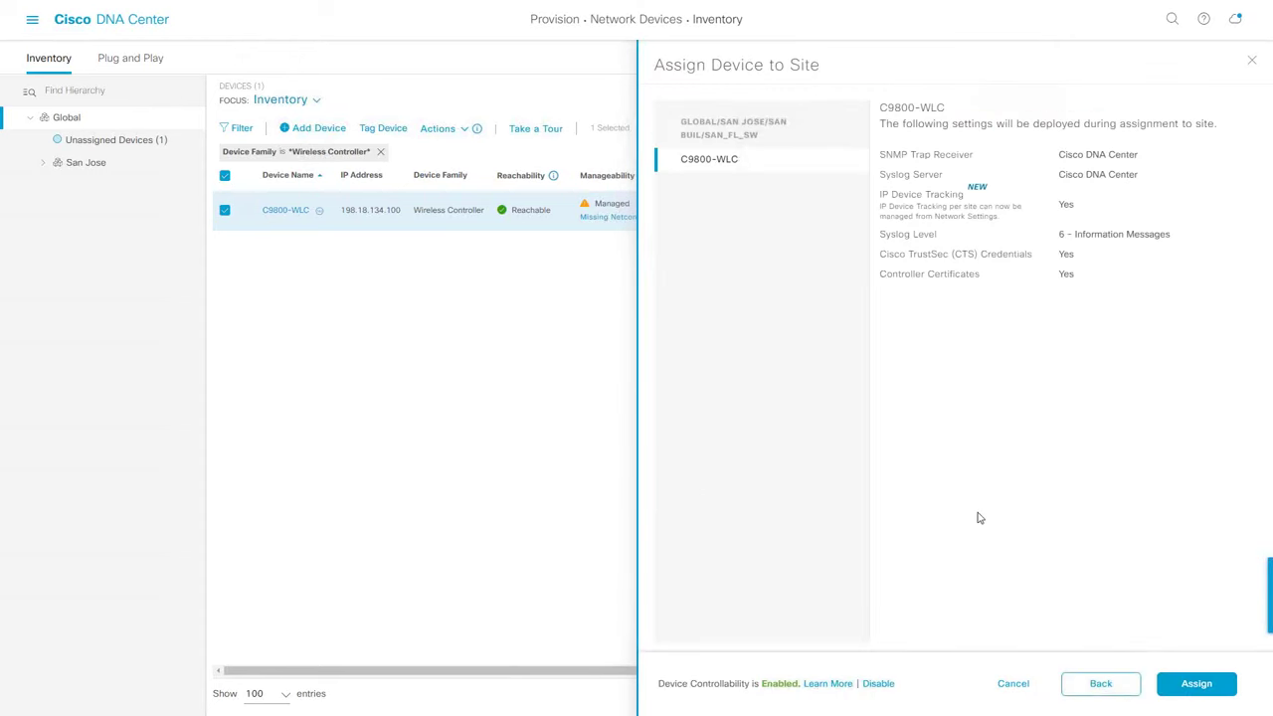
left_click(1195, 683)
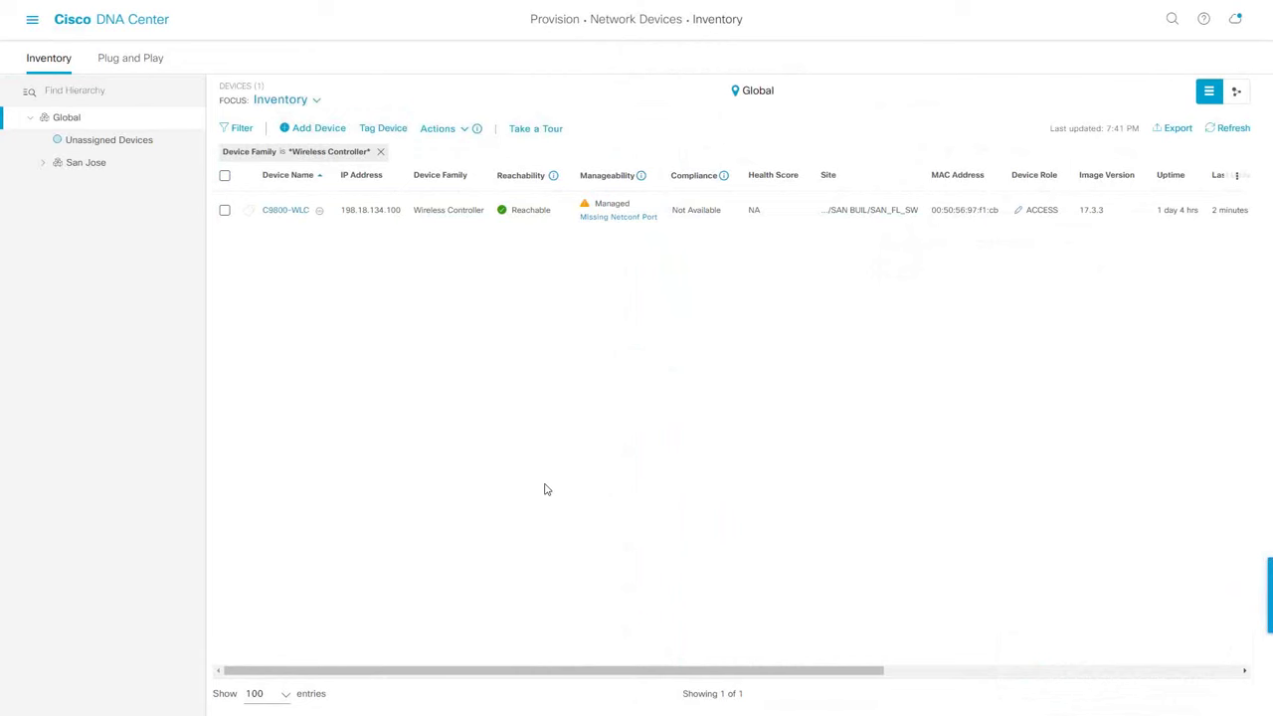
Show SAN_FL_SW's inventory without the Wireless Controller filter: c3850-1, c9300-1 and C9800-WLC.
left_click(43, 164)
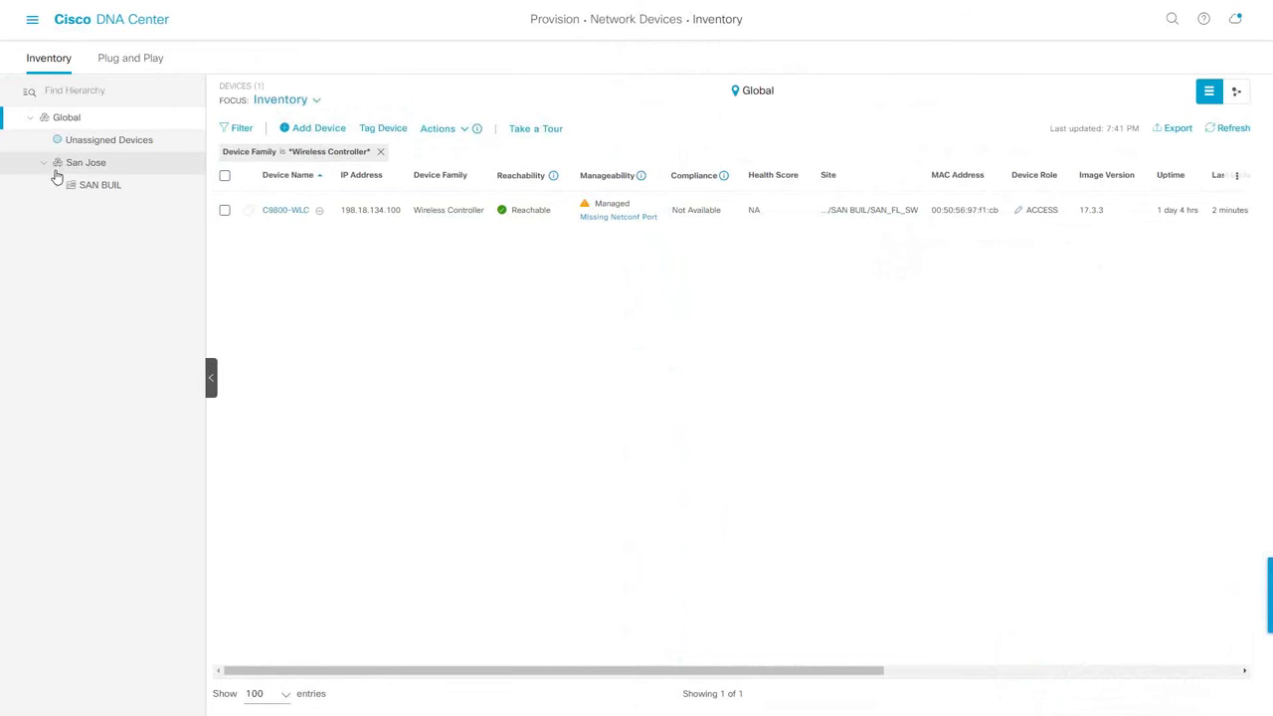
left_click(58, 186)
left_click(108, 186)
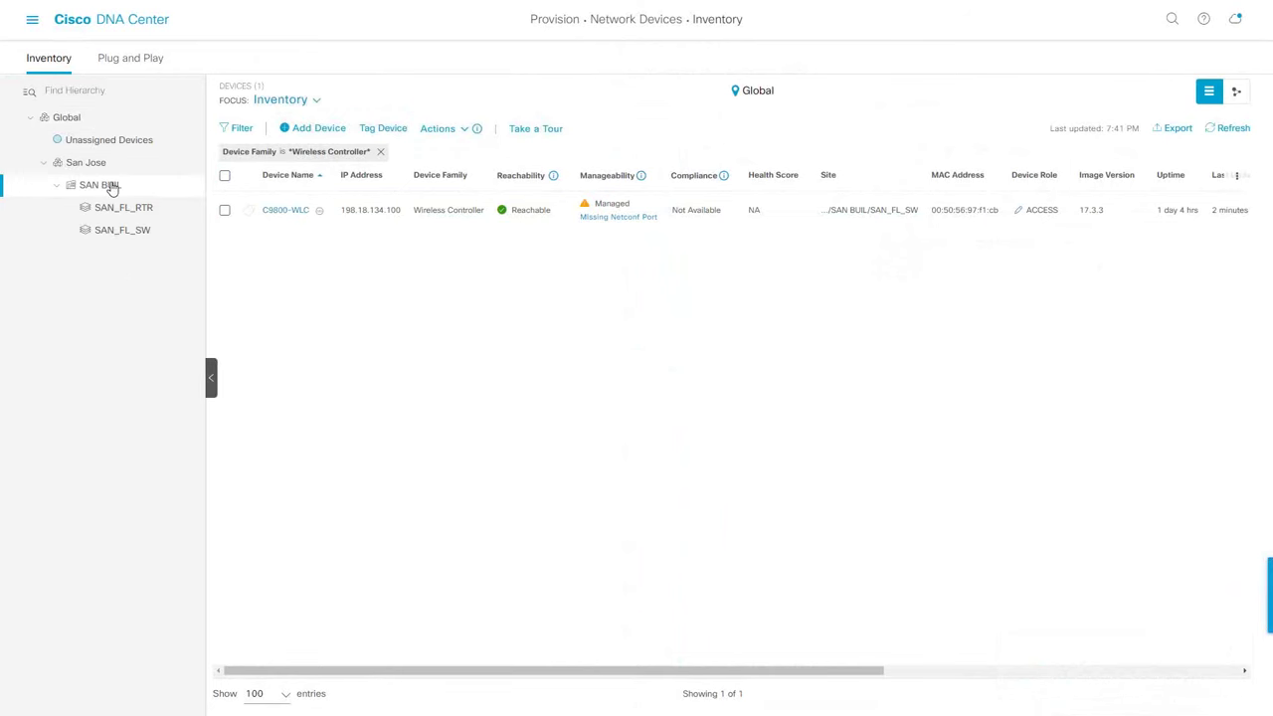
left_click(122, 232)
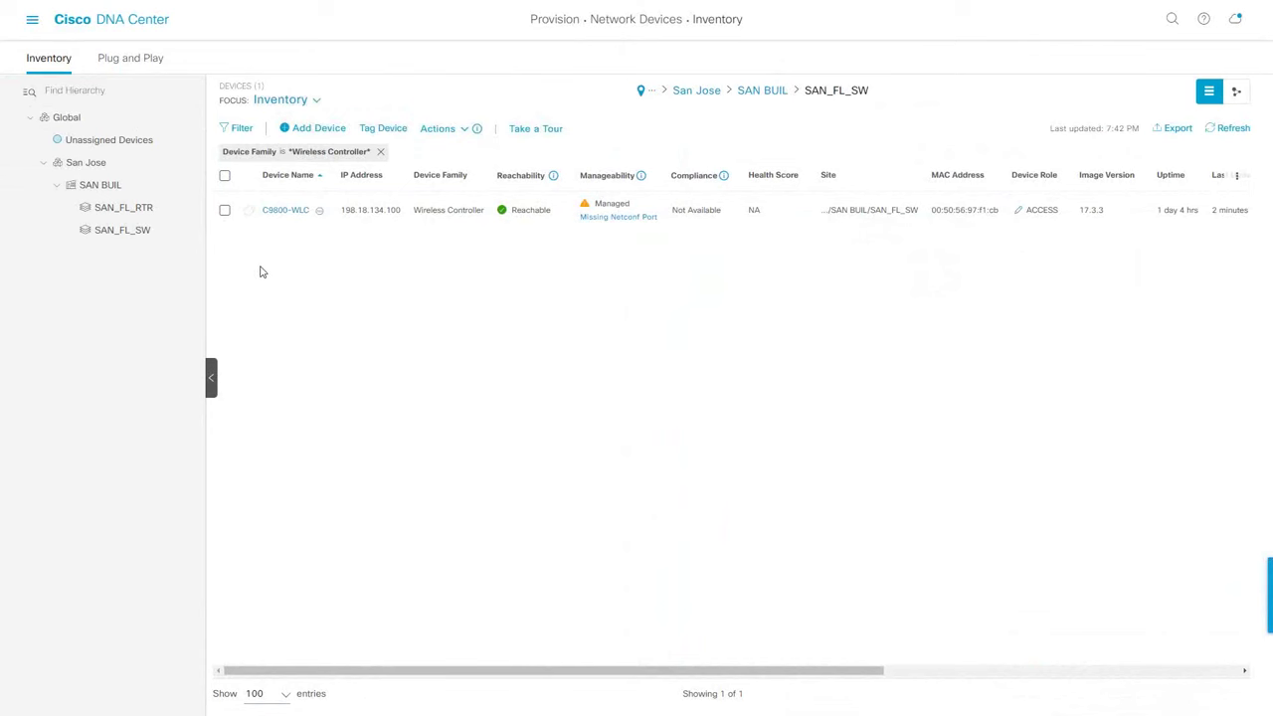
left_click(380, 153)
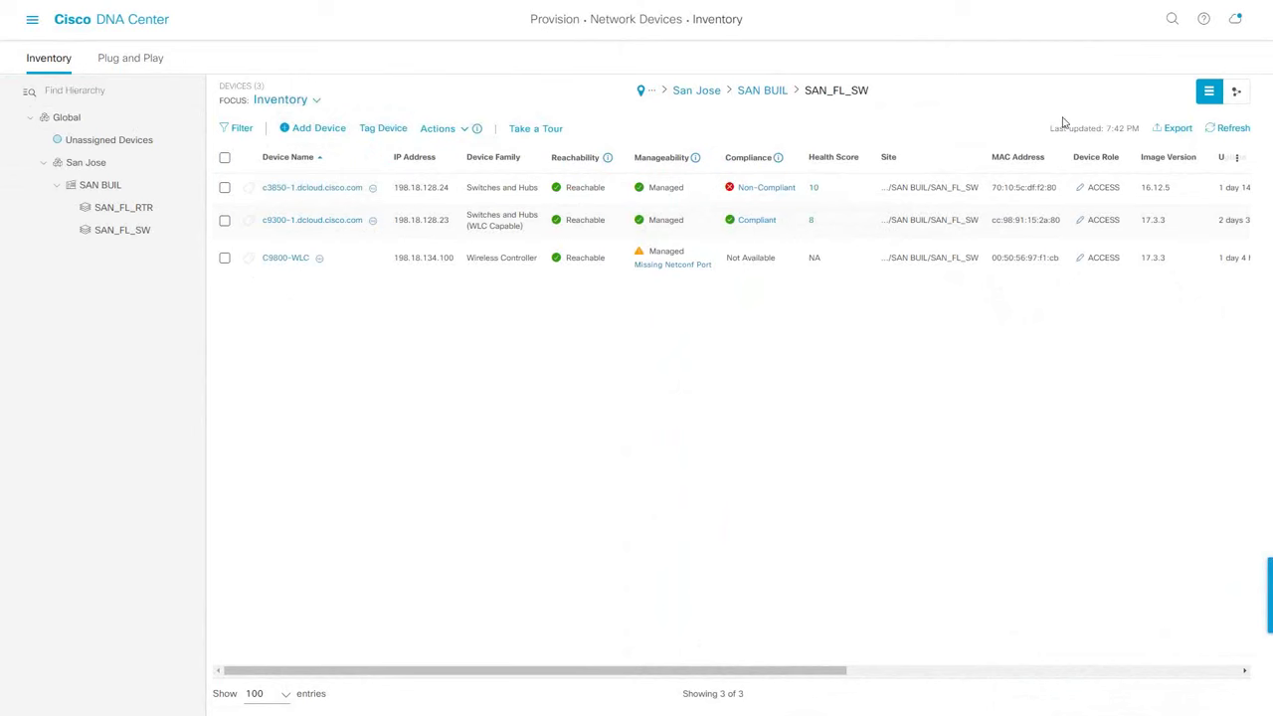
left_click(673, 264)
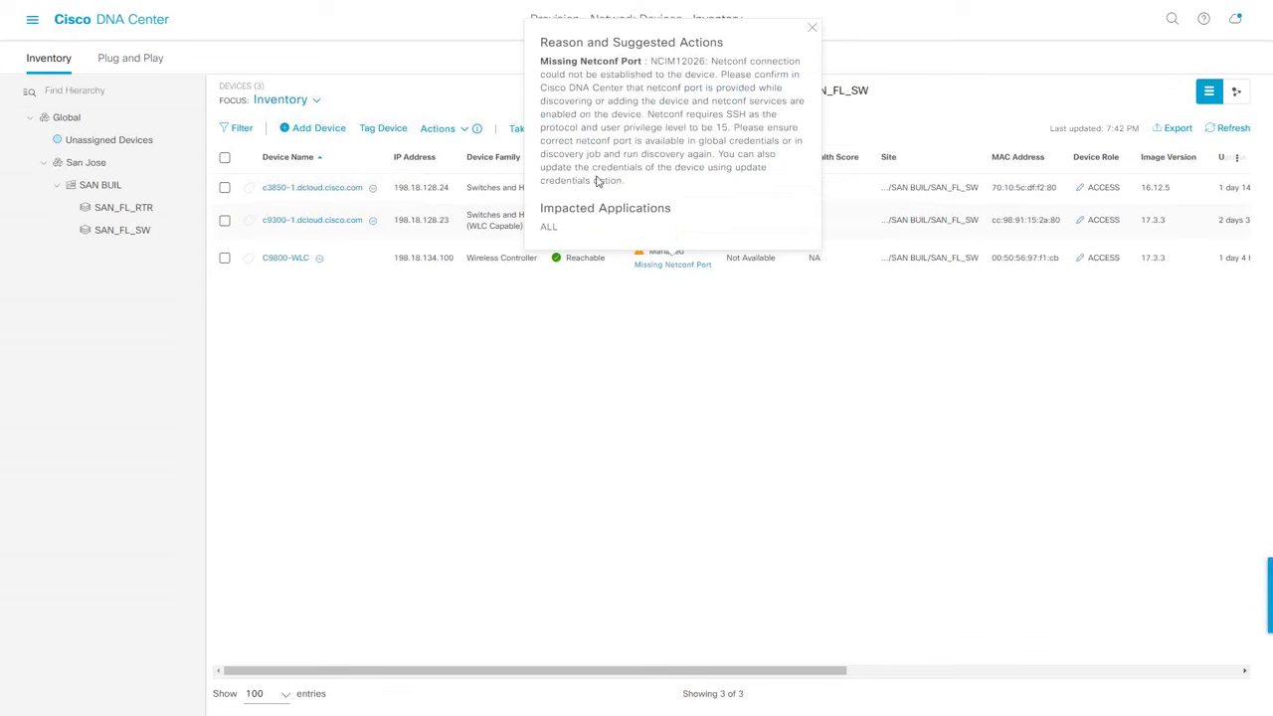
left_click_drag(597, 181, 633, 169)
left_click(610, 126)
left_click_drag(629, 115, 701, 187)
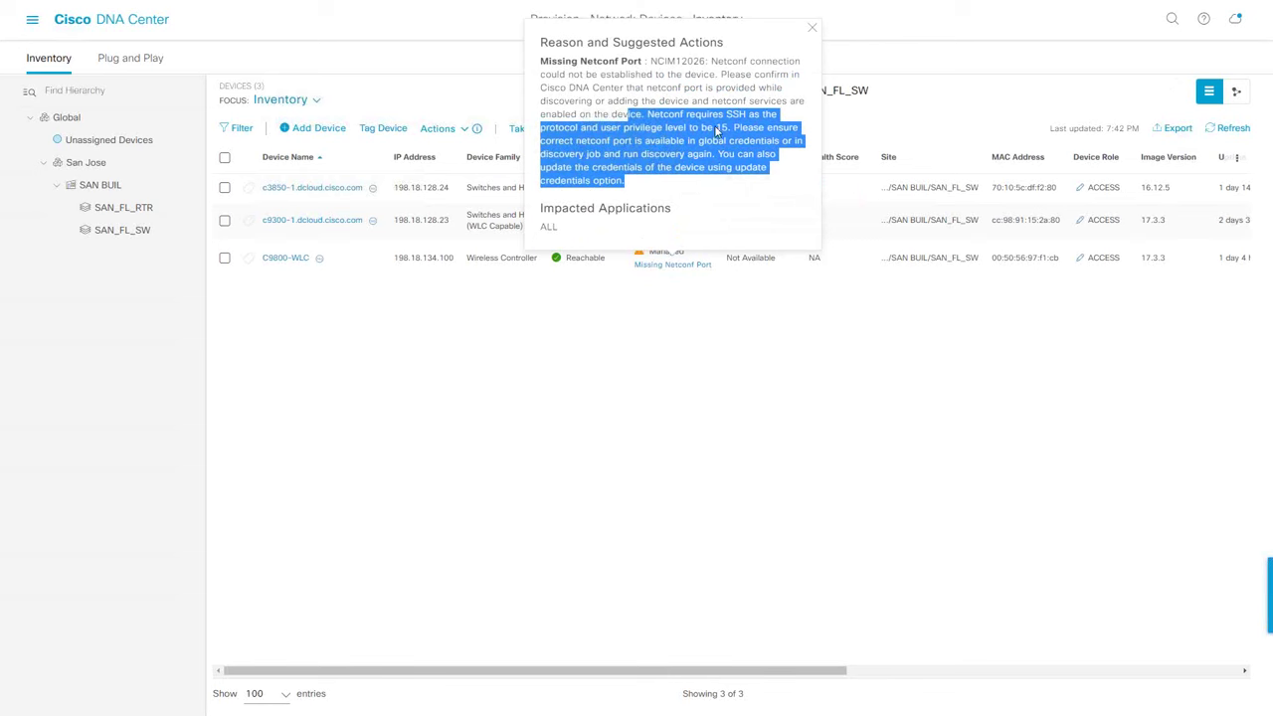
left_click(716, 128)
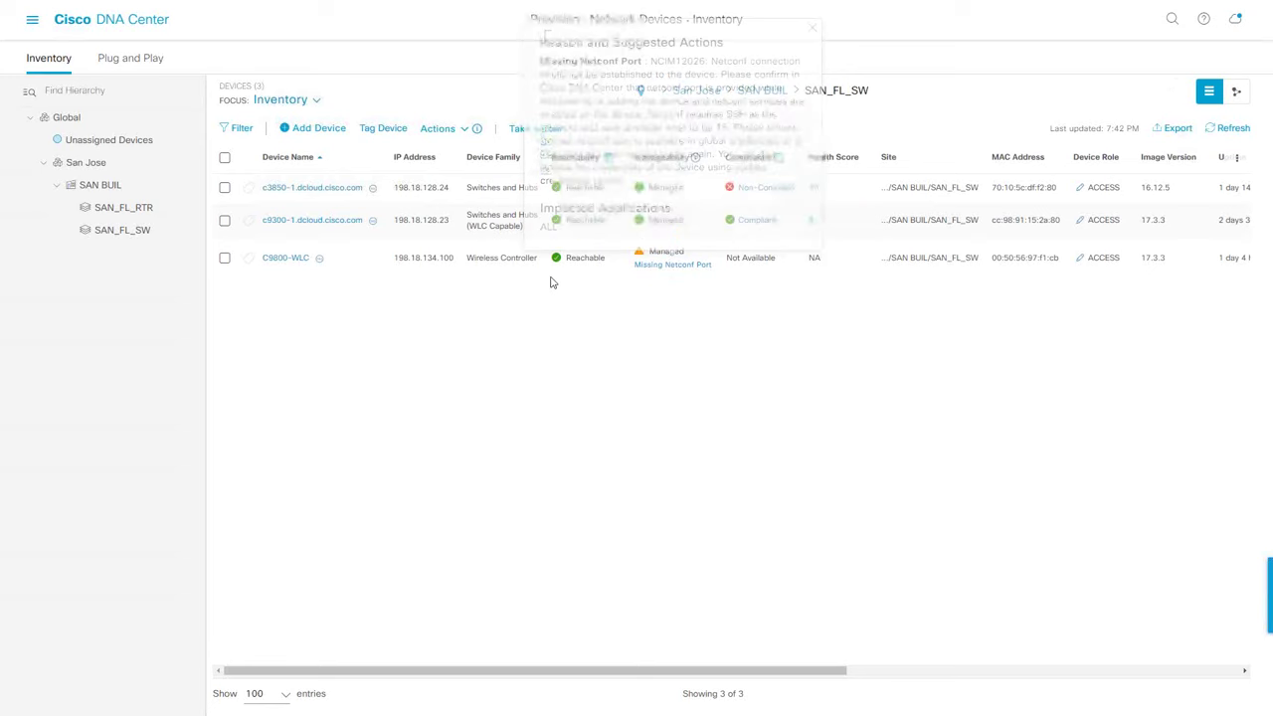
Go to Tools > Discovery and view all discoveries, including the completed WLC run with C9800-WLC.
left_click(31, 19)
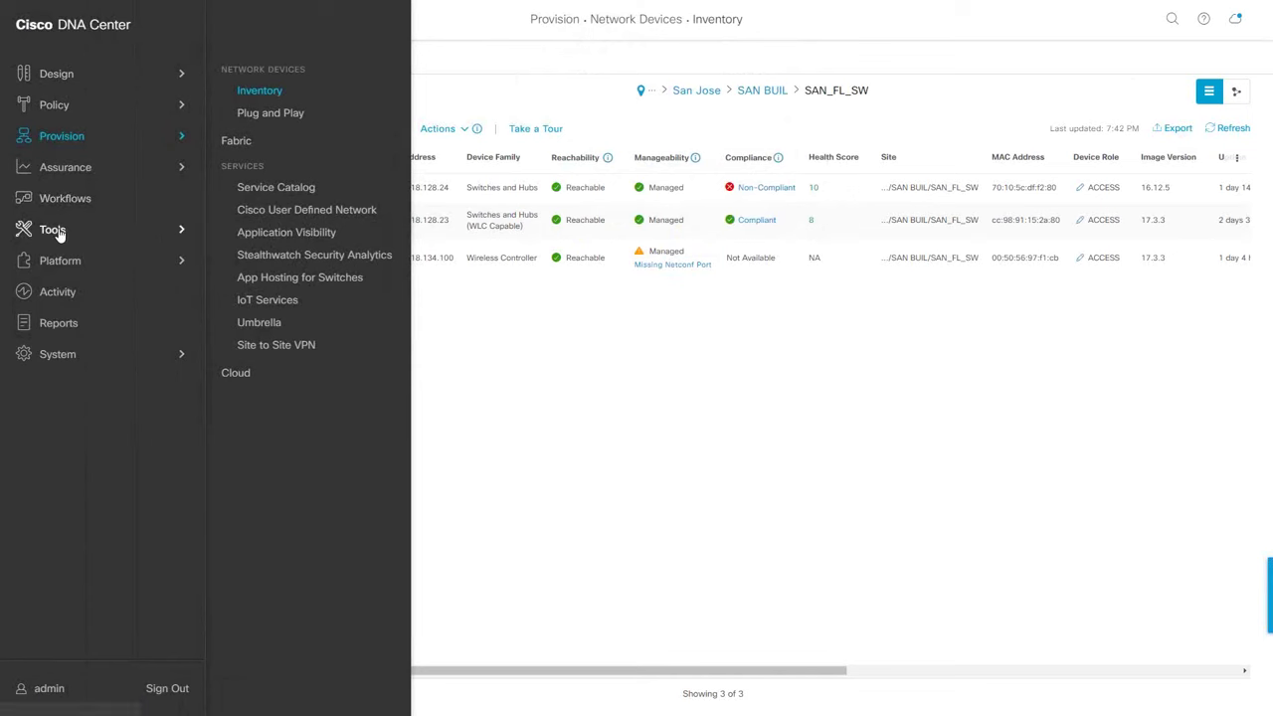
left_click(58, 233)
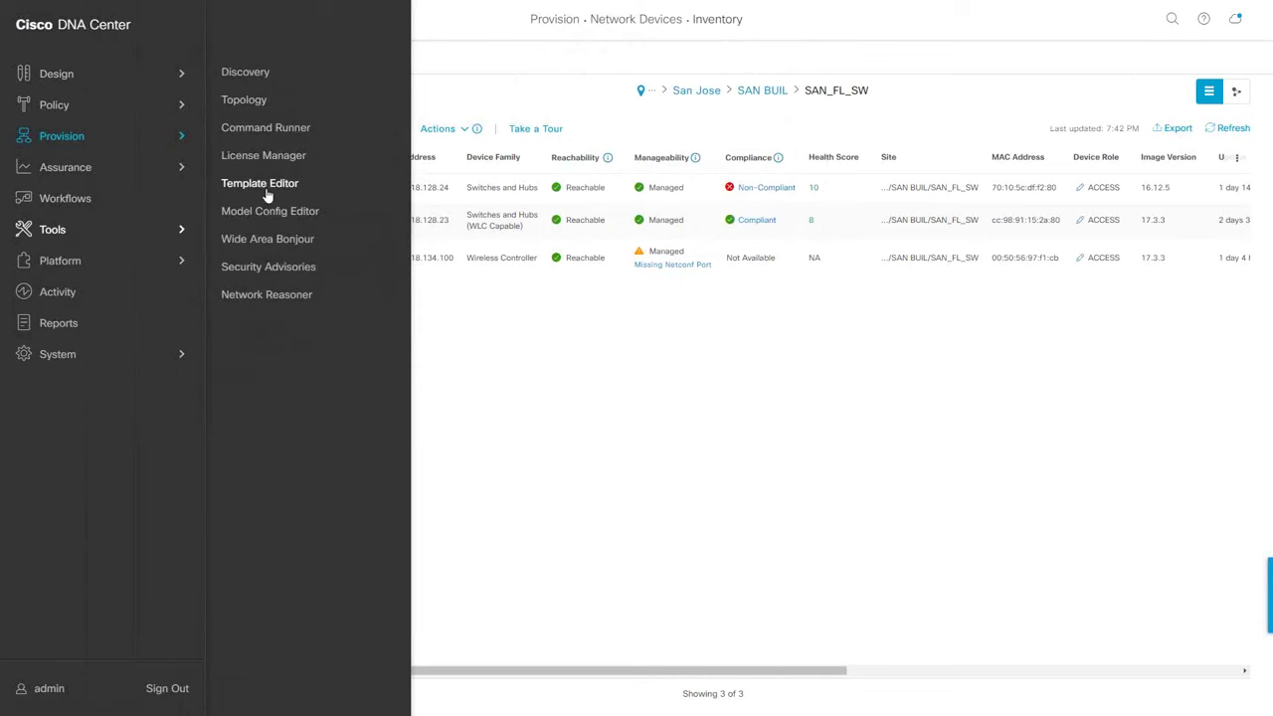
left_click(249, 72)
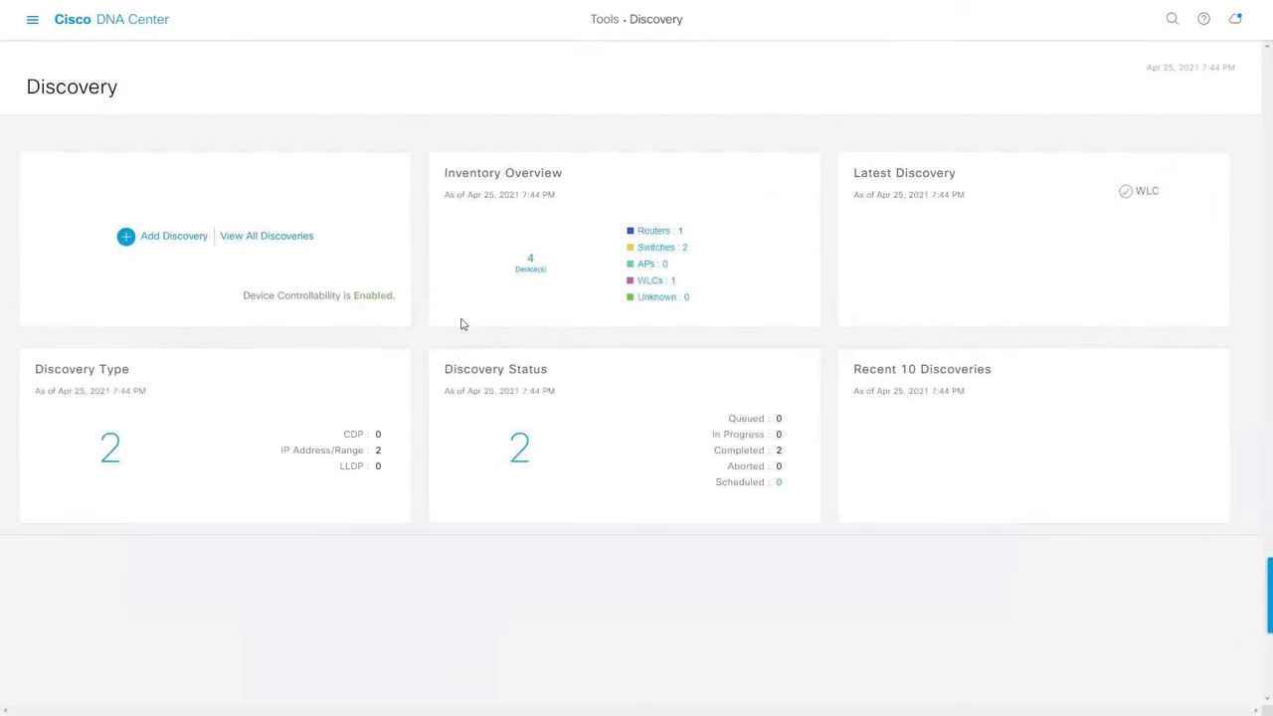
left_click(288, 239)
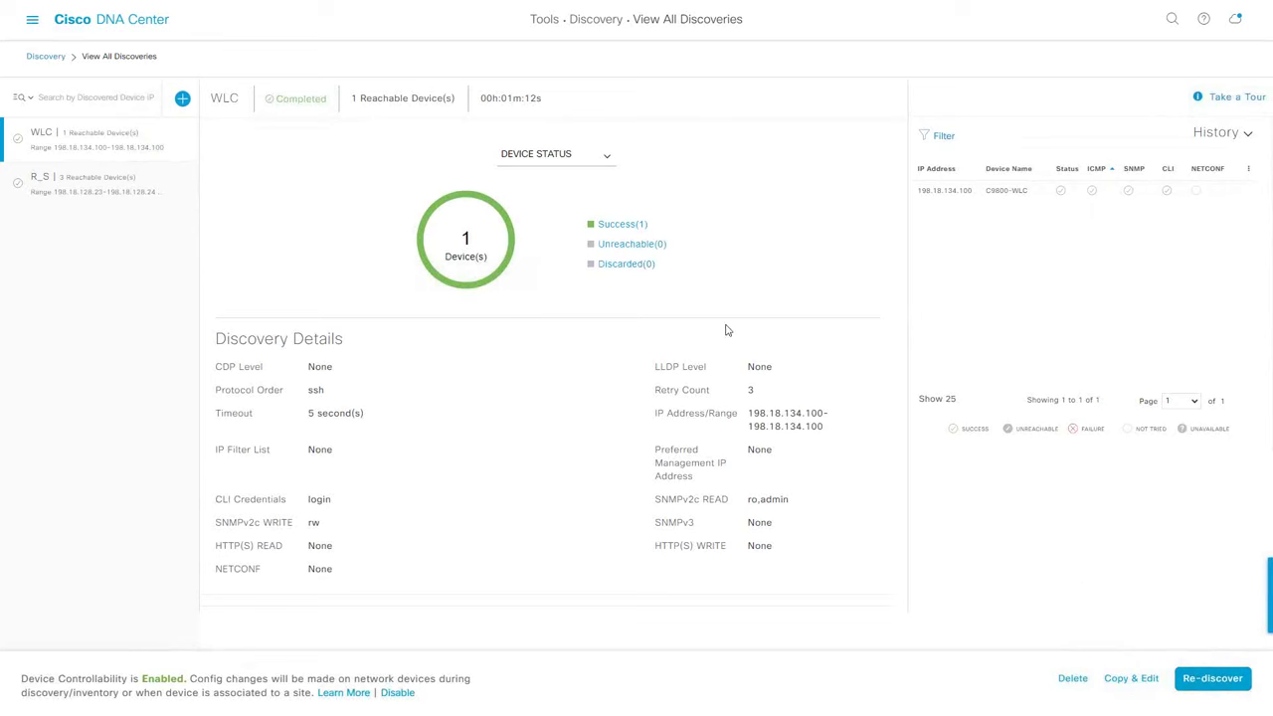
Filter the WLC discovery's results to Success, adjust the device table columns, and copy it as 'Clone of WLC'.
left_click(127, 148)
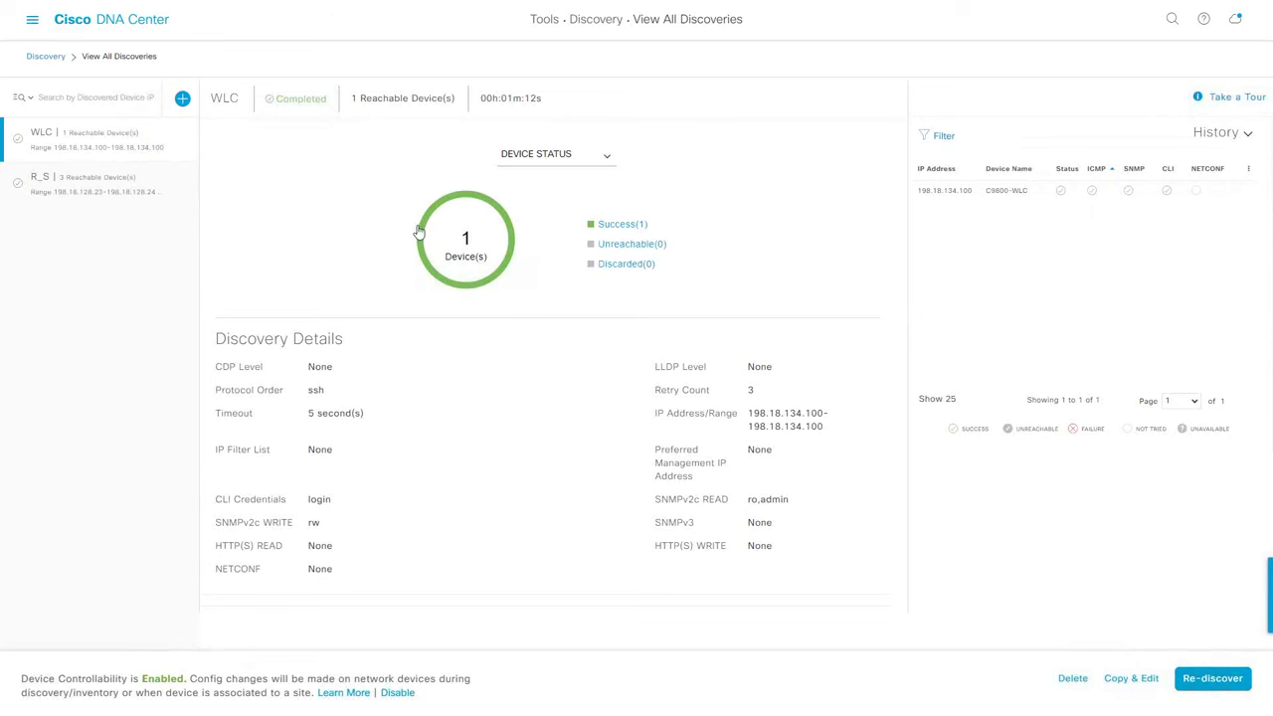
left_click(618, 226)
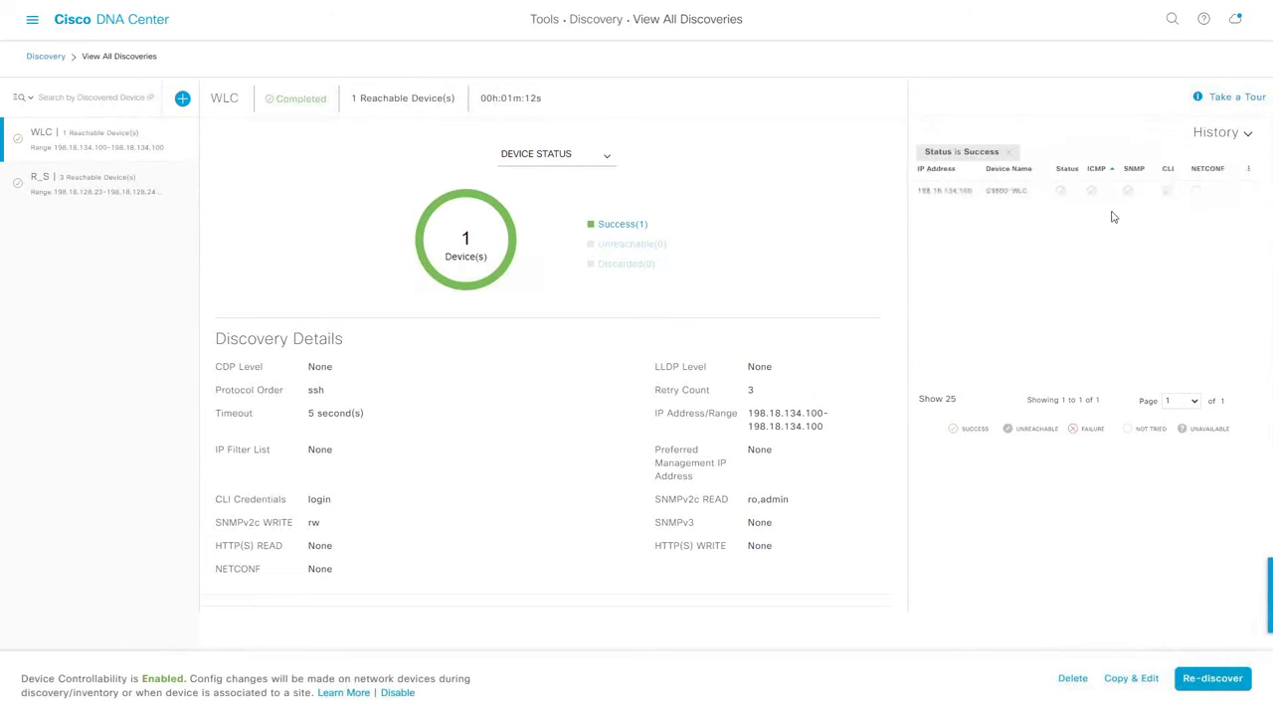
left_click(1248, 172)
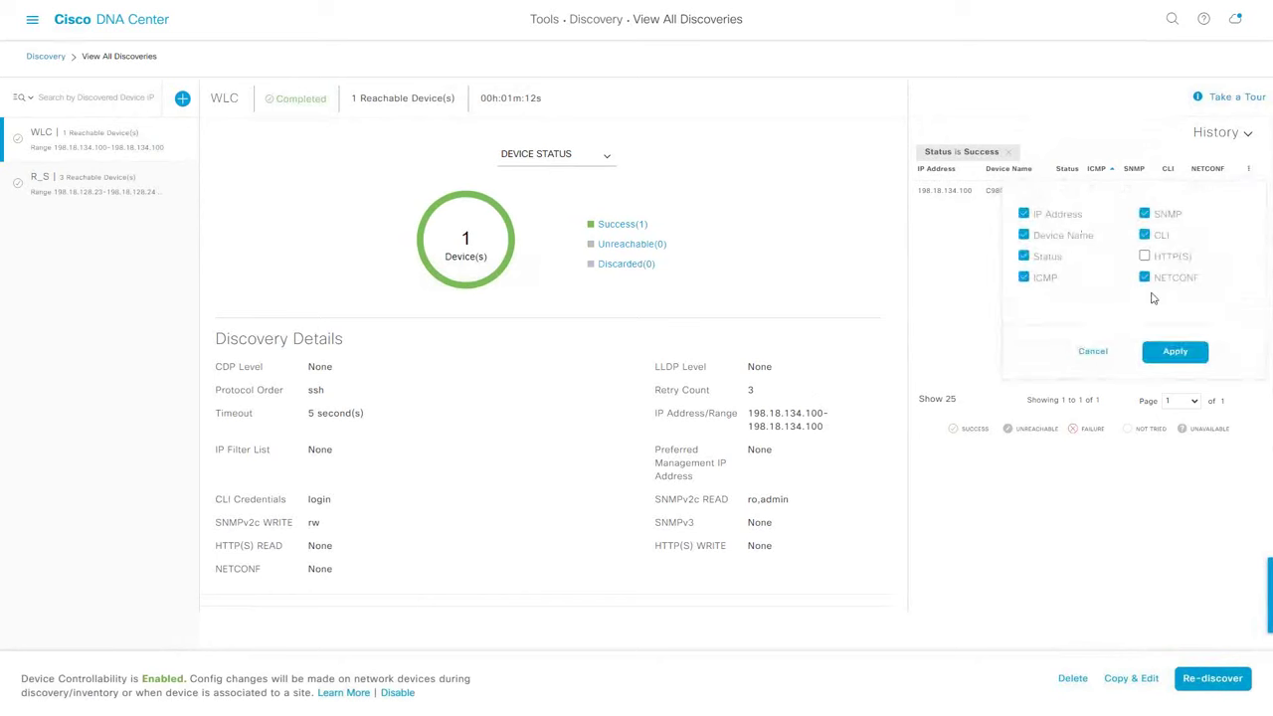
left_click(1168, 358)
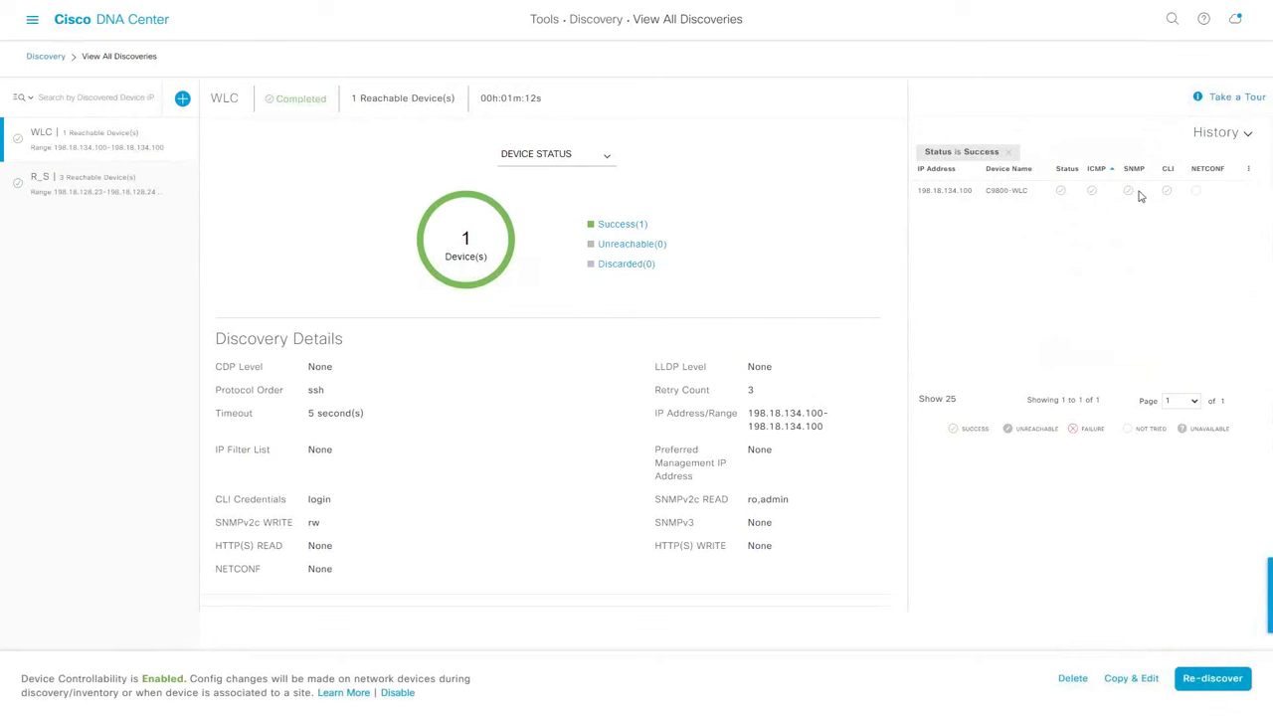
left_click(1249, 176)
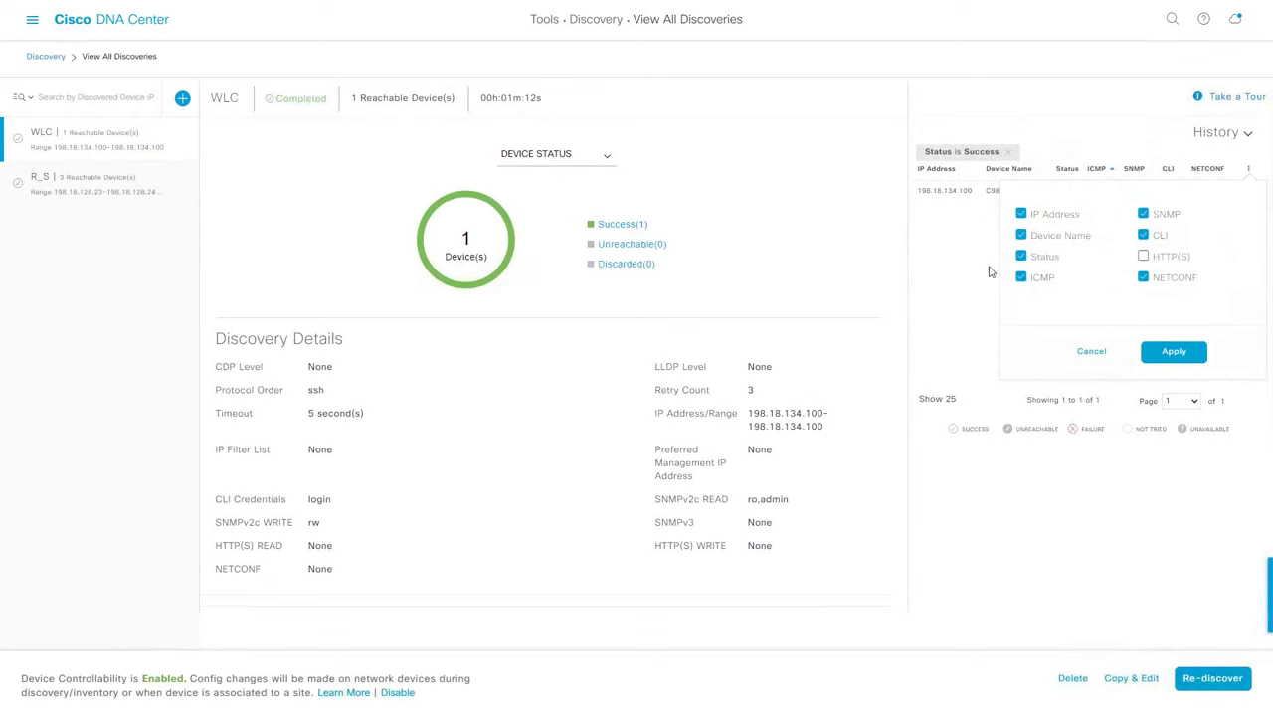
left_click(1173, 351)
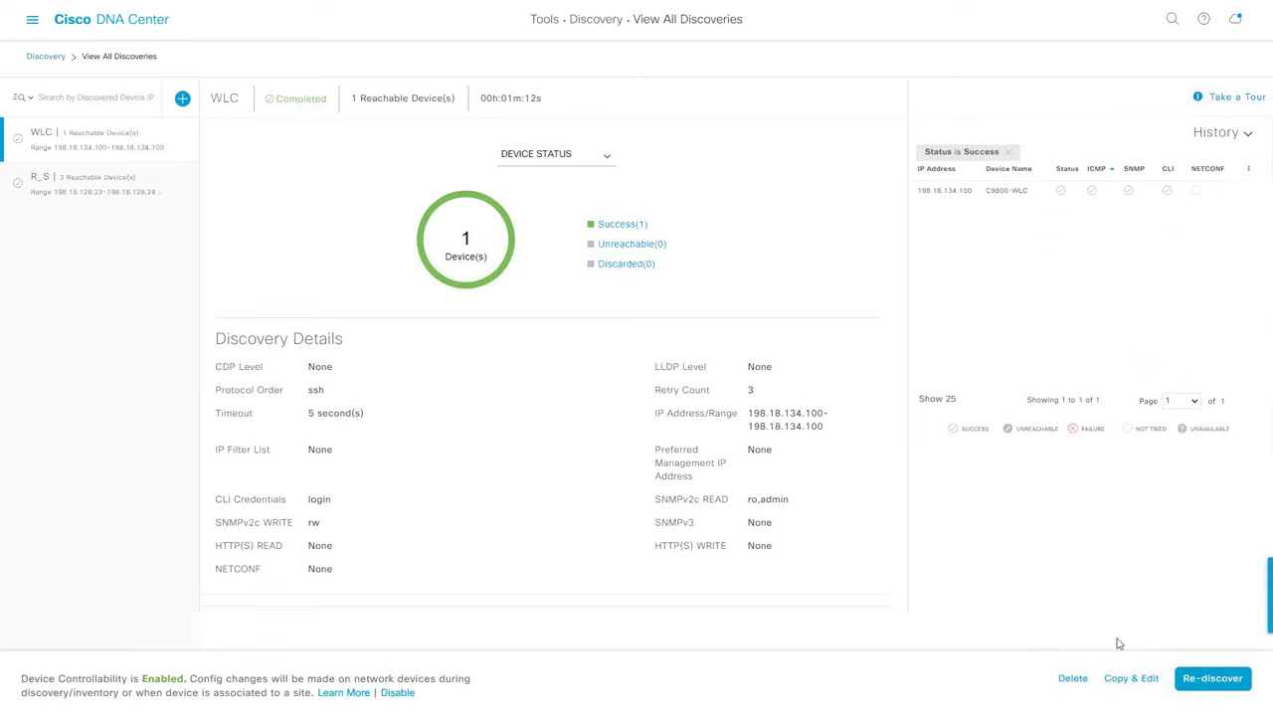
left_click(1128, 678)
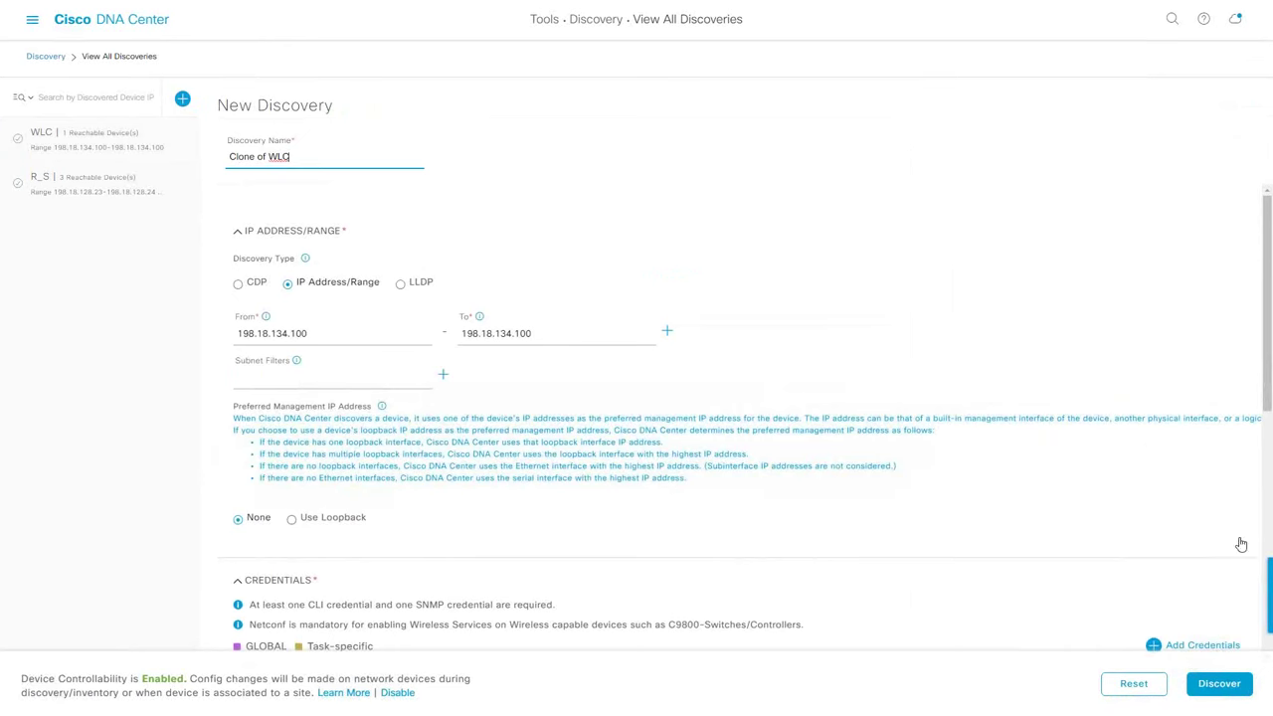
Add and save a NETCONF credential on port 830, kept for later discoveries.
left_click(1265, 515)
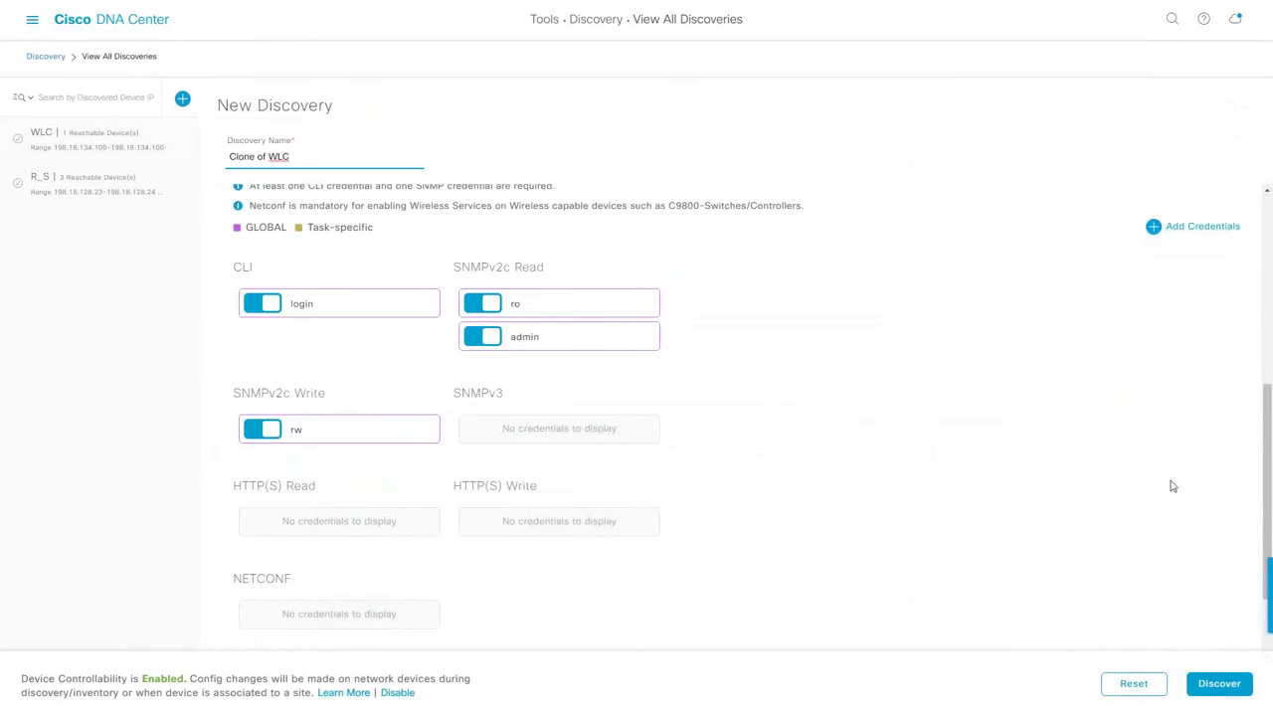
left_click(1154, 230)
left_click(1198, 233)
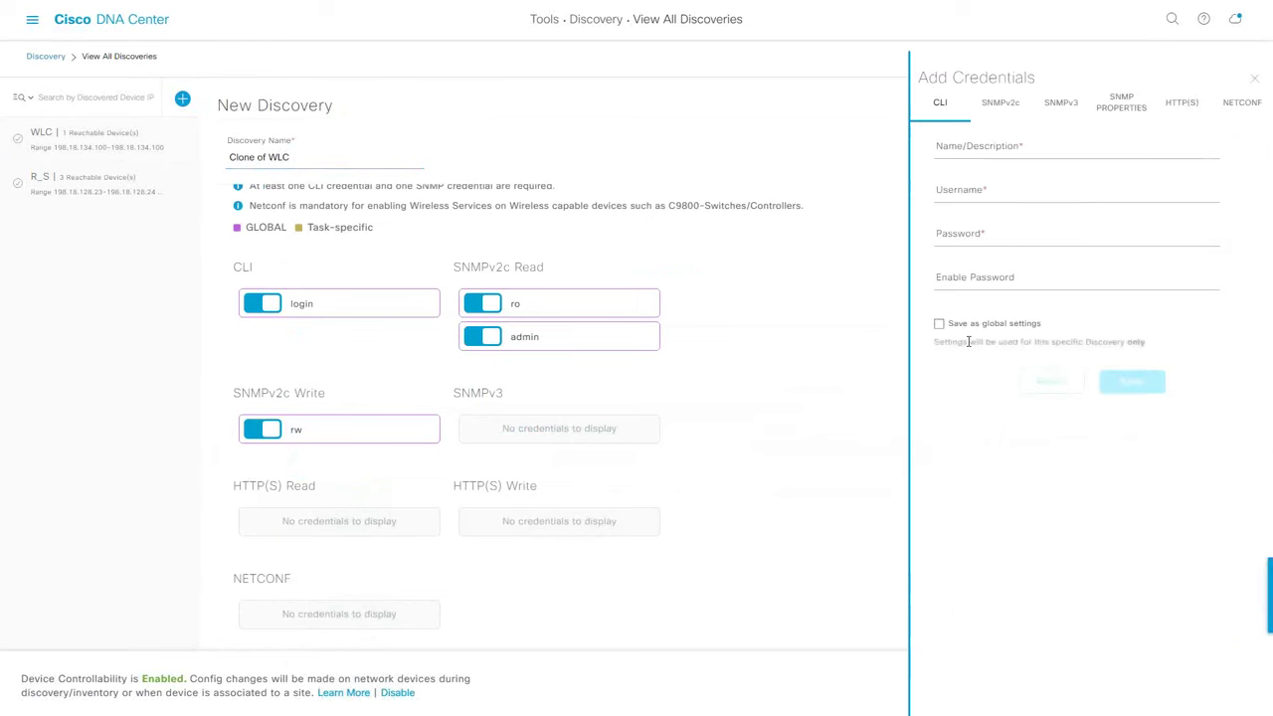
left_click(1241, 103)
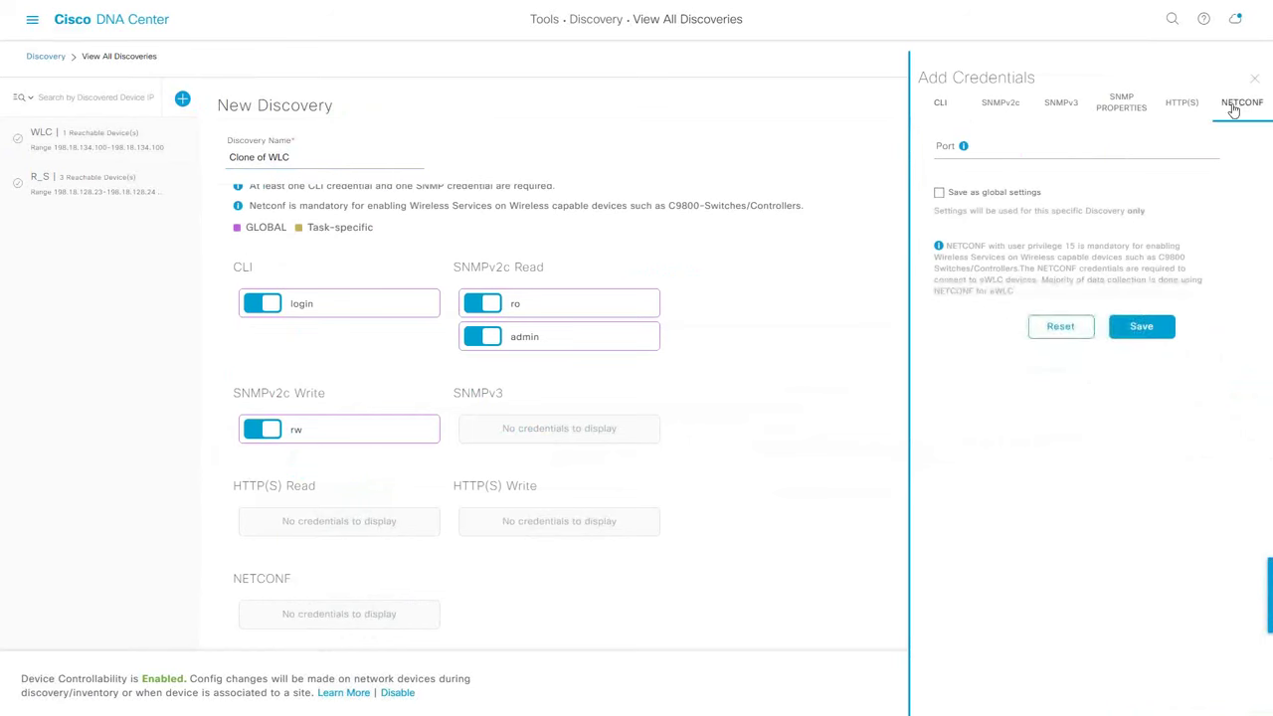
left_click(1011, 151)
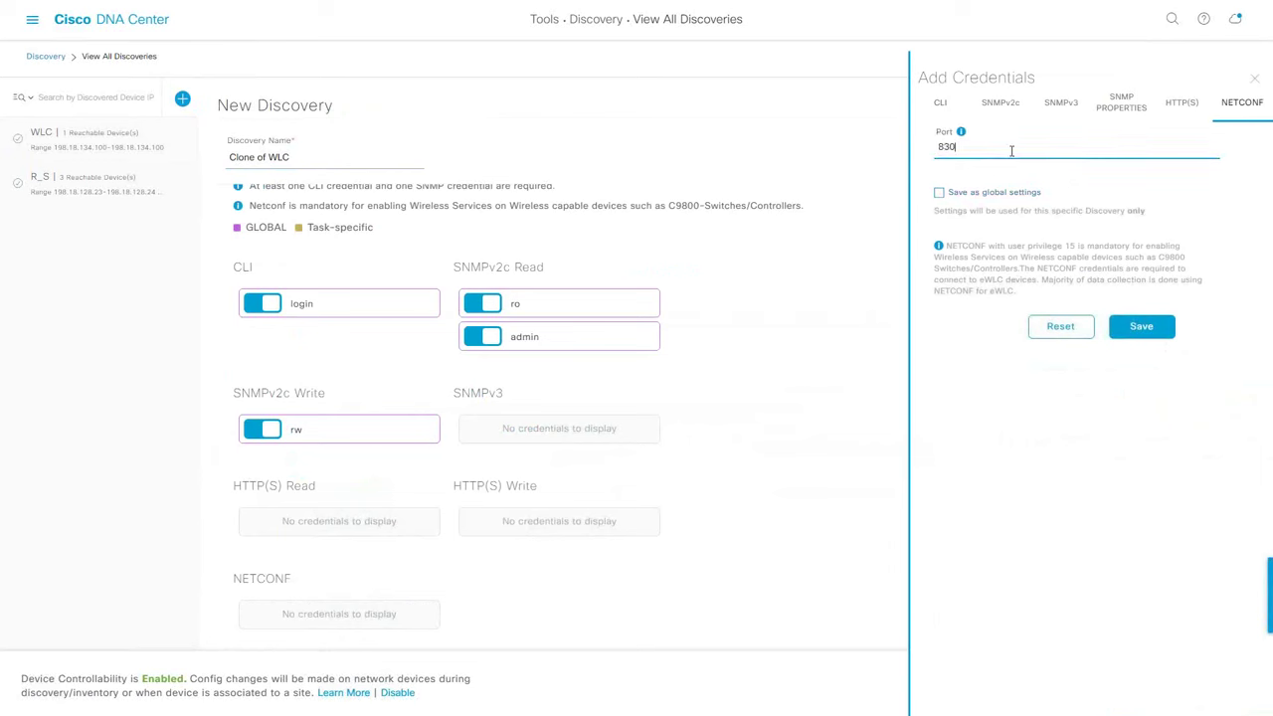
left_click(939, 191)
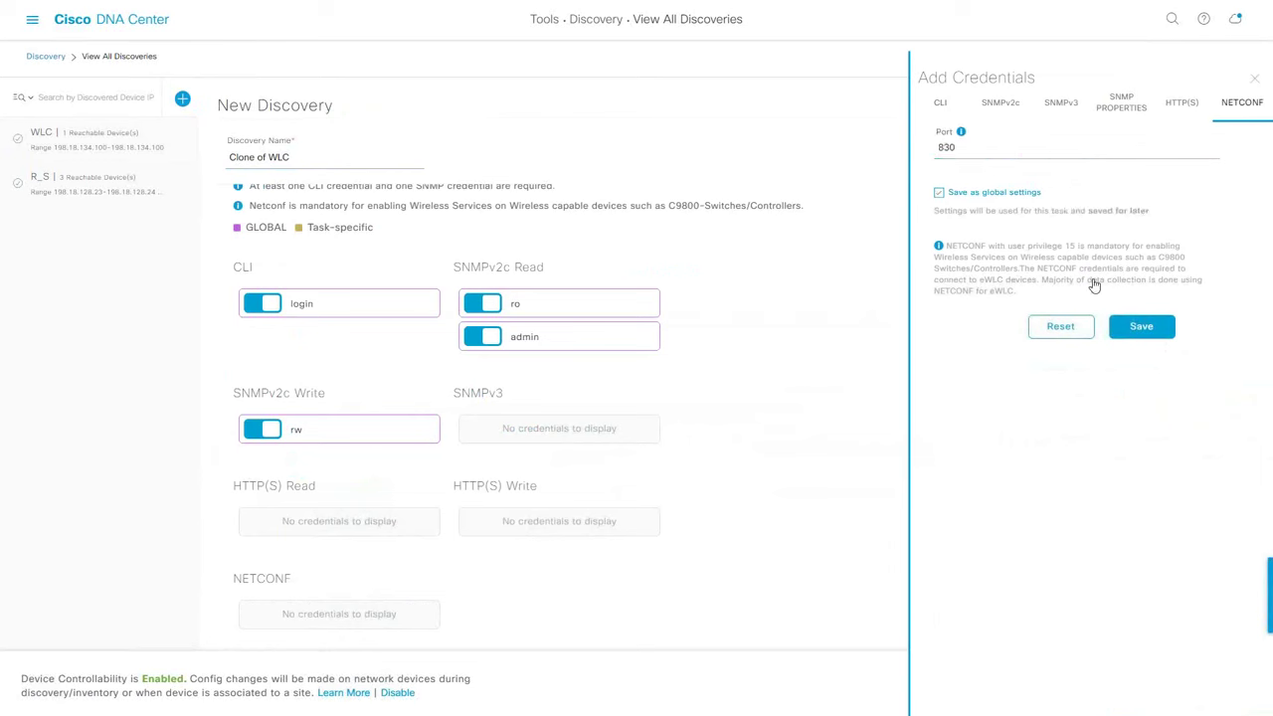
left_click(1139, 327)
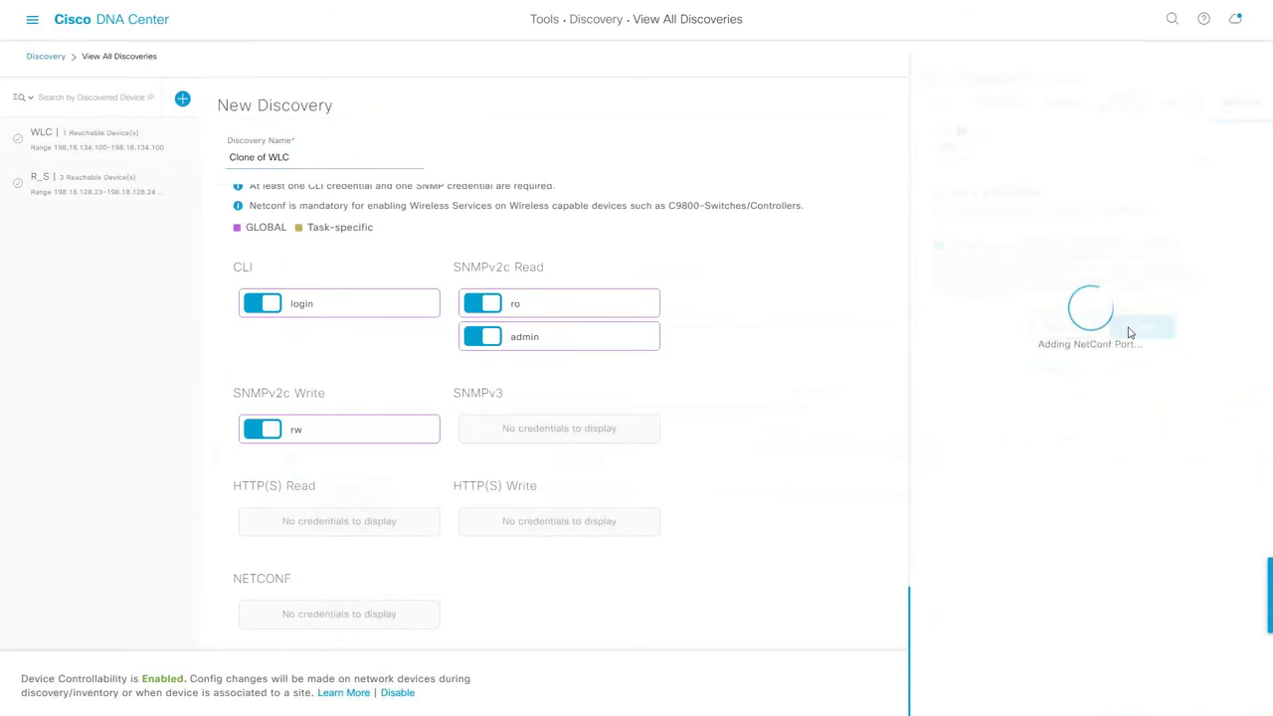
Fill in a CLI credential named 'login' with username admin and a password, then close the panel without saving.
left_click(941, 108)
left_click(970, 152)
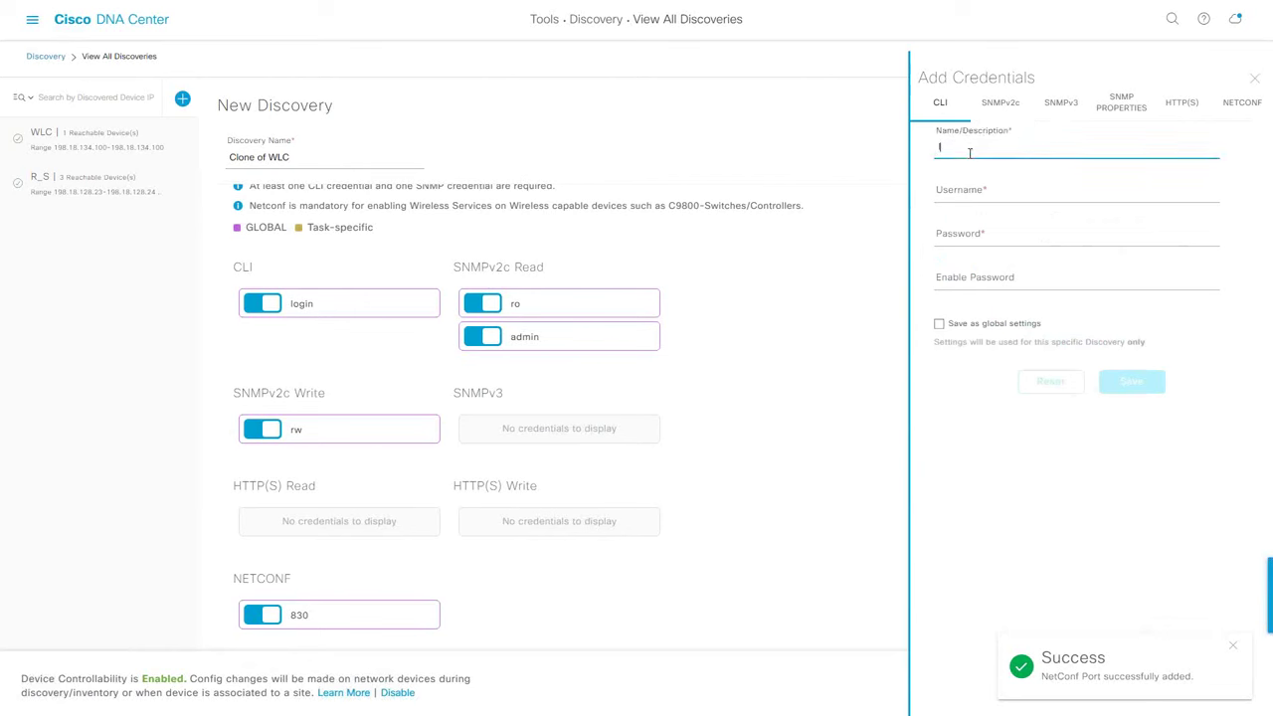
type("login")
key("Tab")
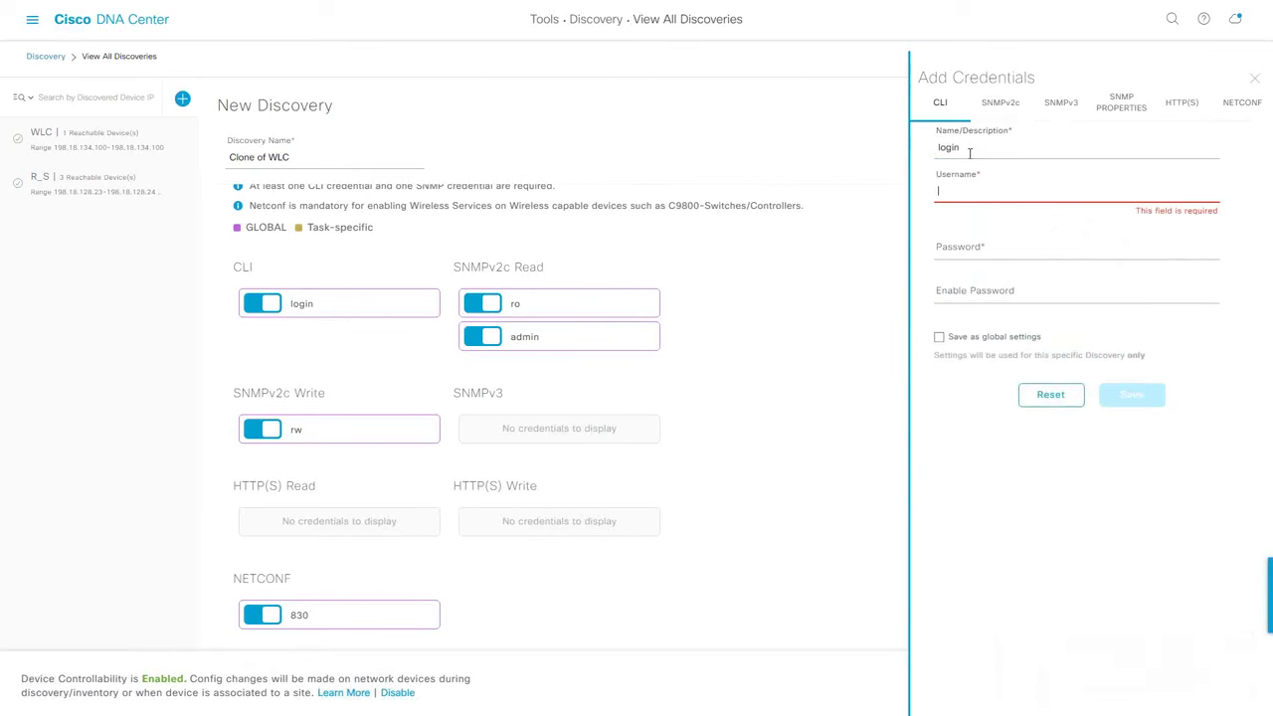
type("admin")
key("Tab")
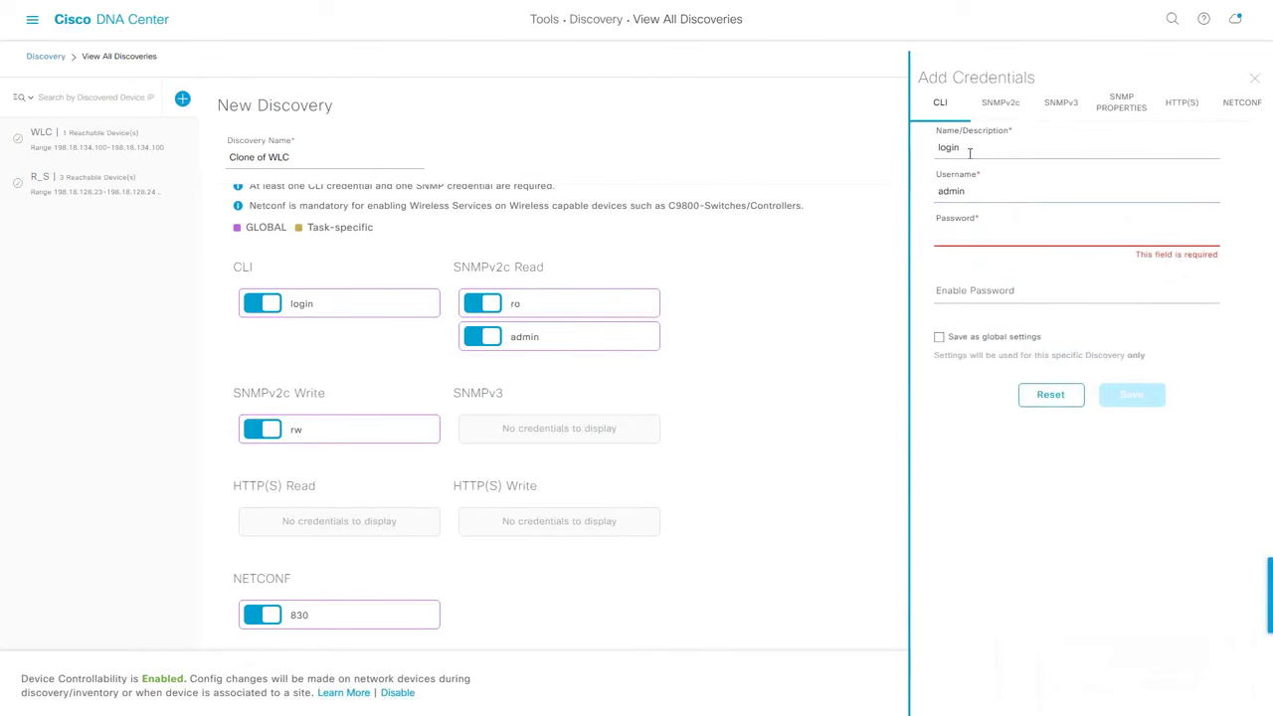
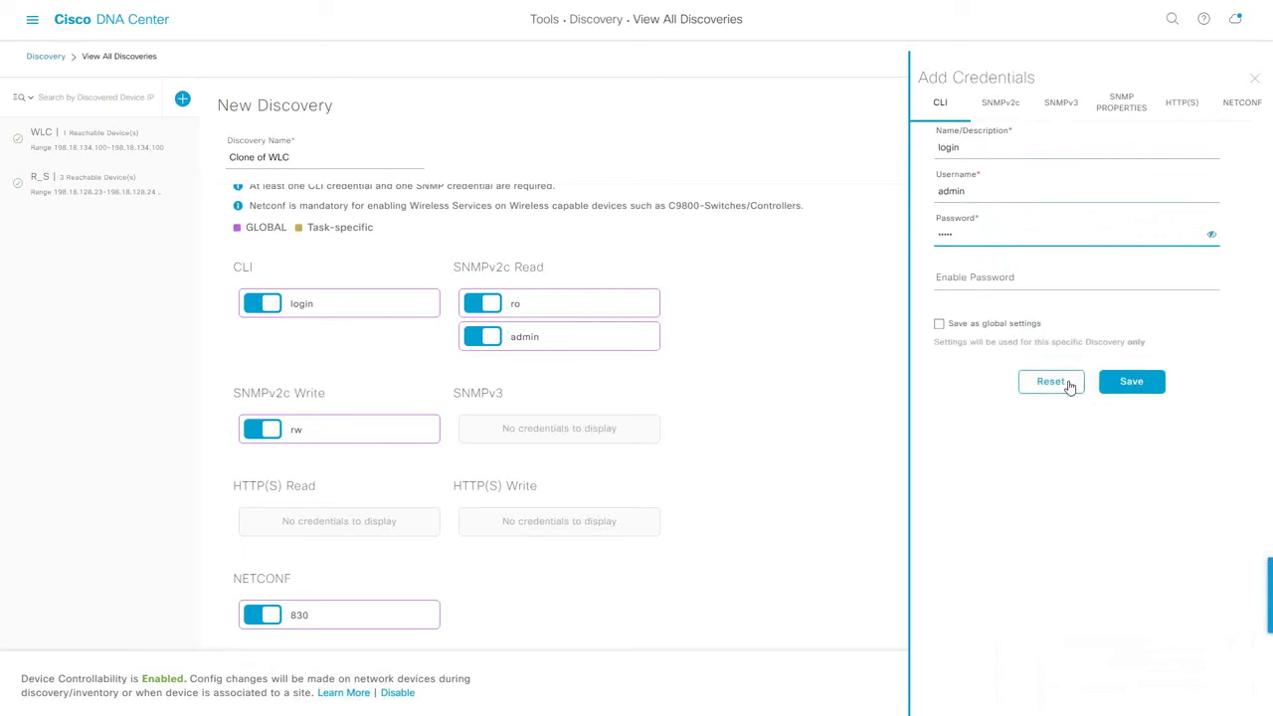
left_click(1255, 78)
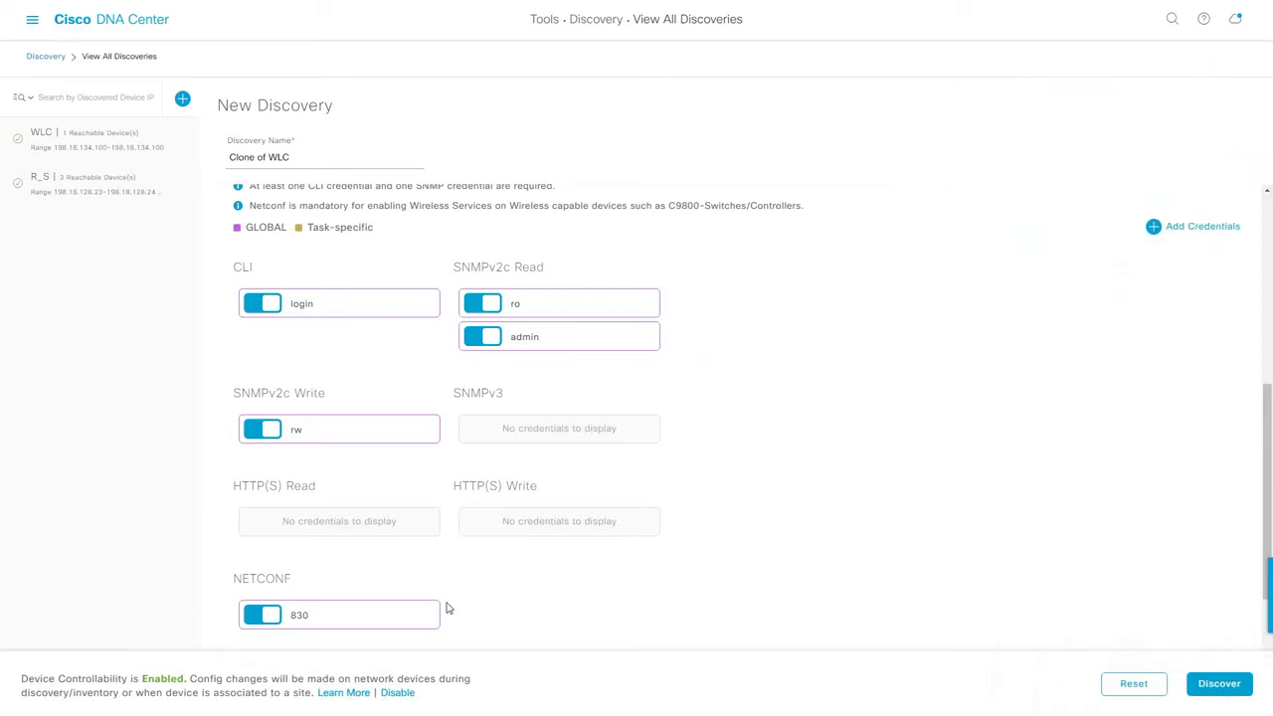
Run the Clone of WLC discovery immediately, then show the inventory for San Jose > SAN BUIL > SAN_FL_SW.
left_click(1220, 685)
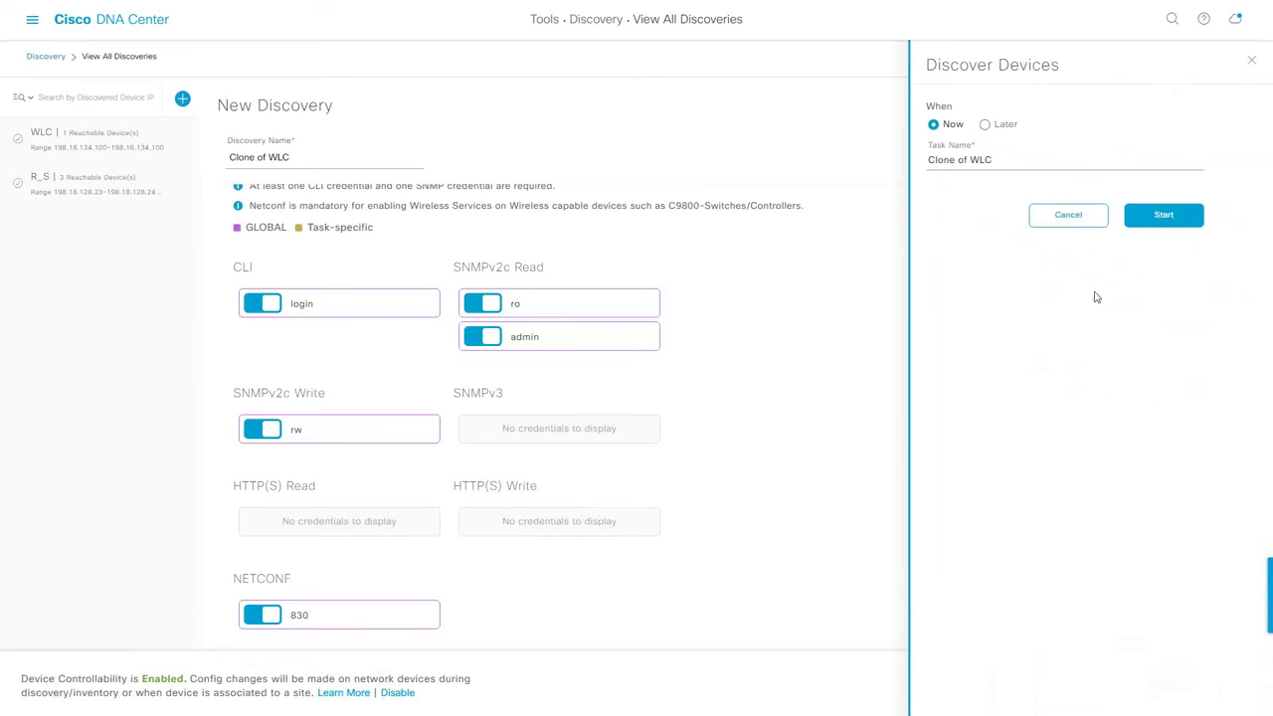
left_click(1156, 219)
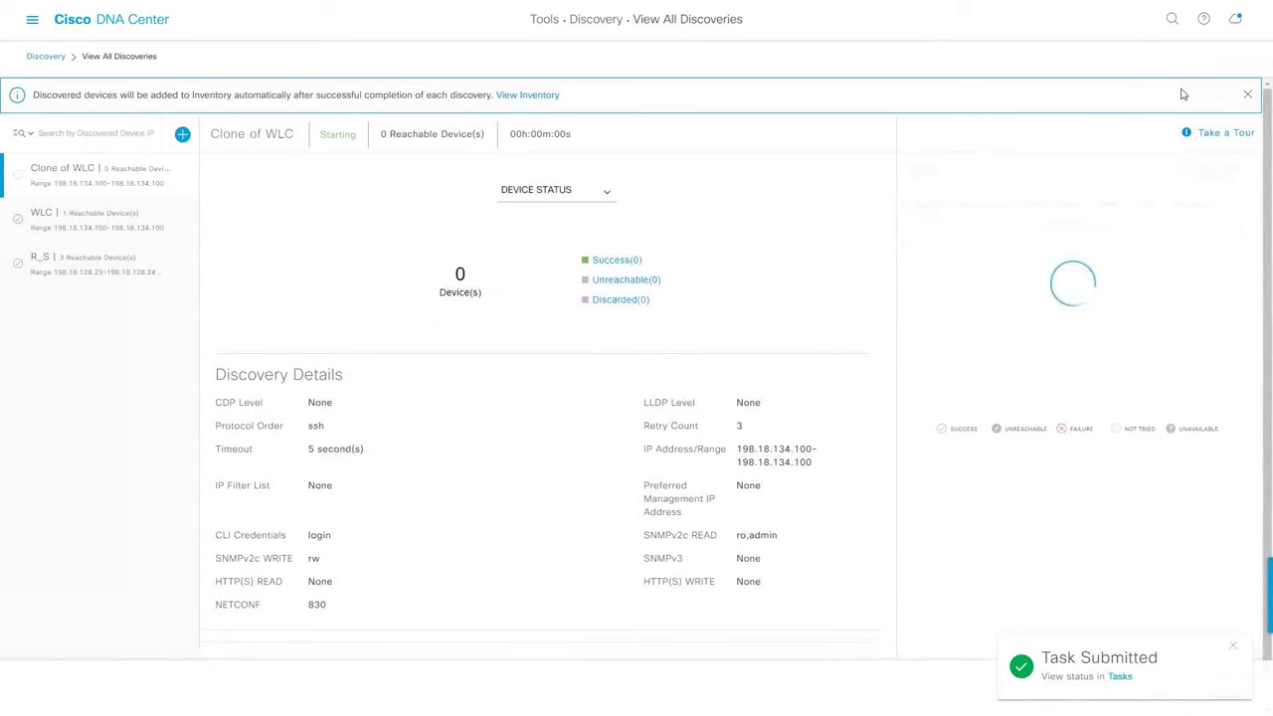
left_click(528, 96)
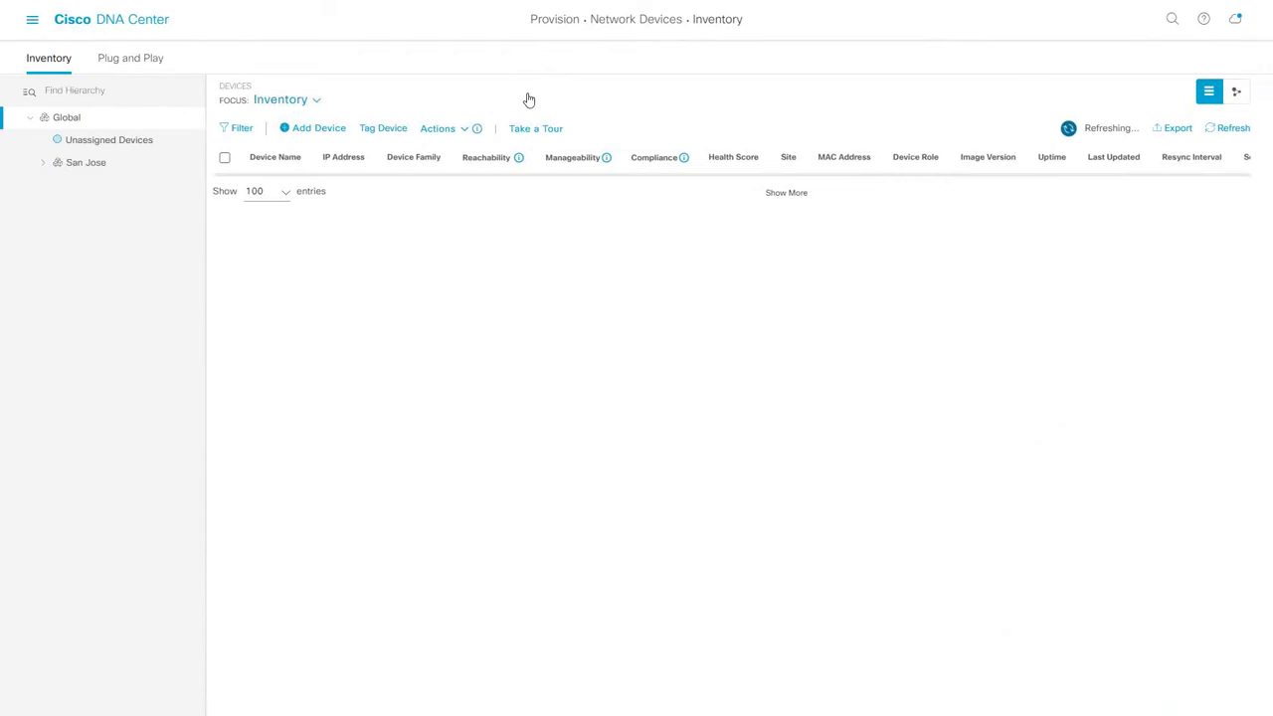
left_click(44, 164)
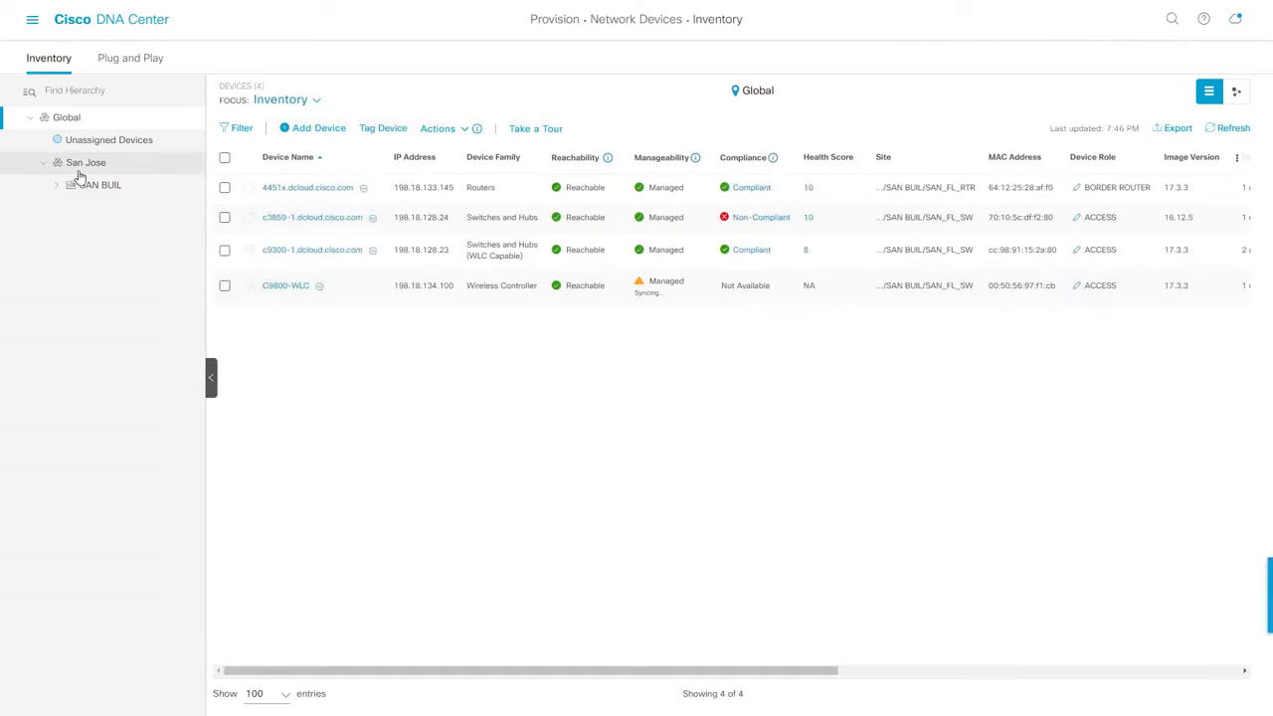
left_click(74, 189)
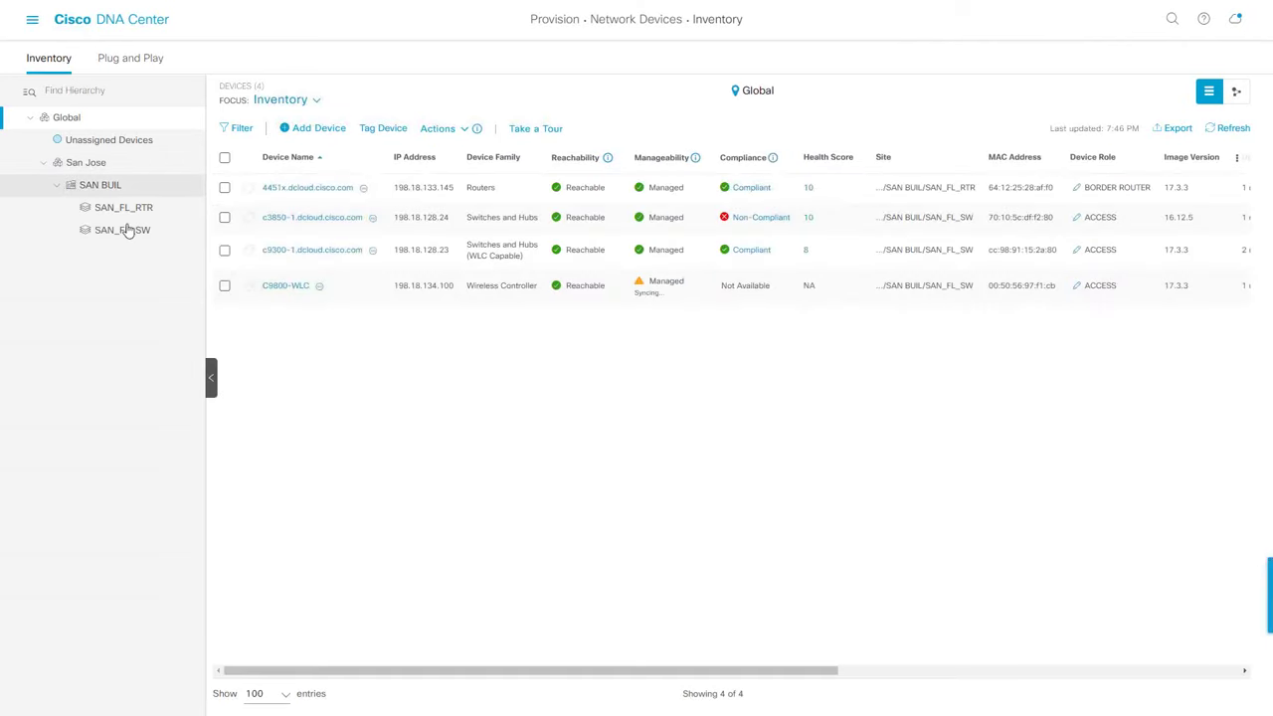
left_click(130, 230)
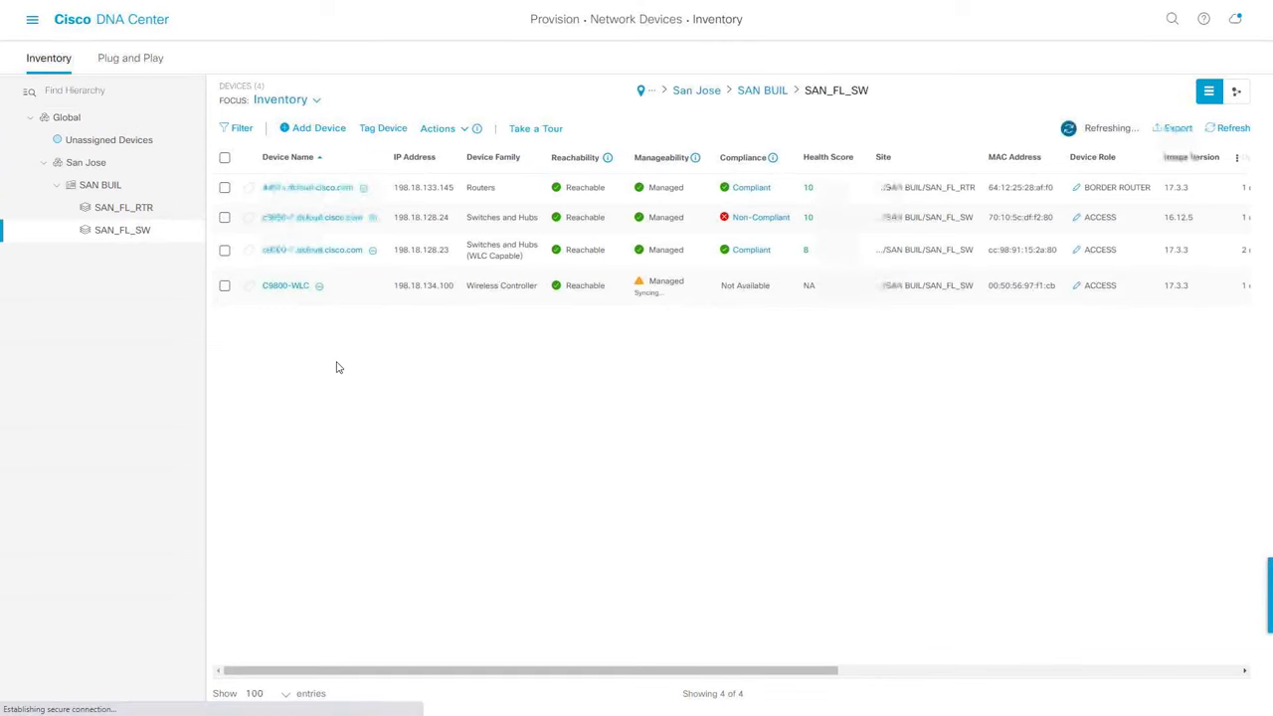
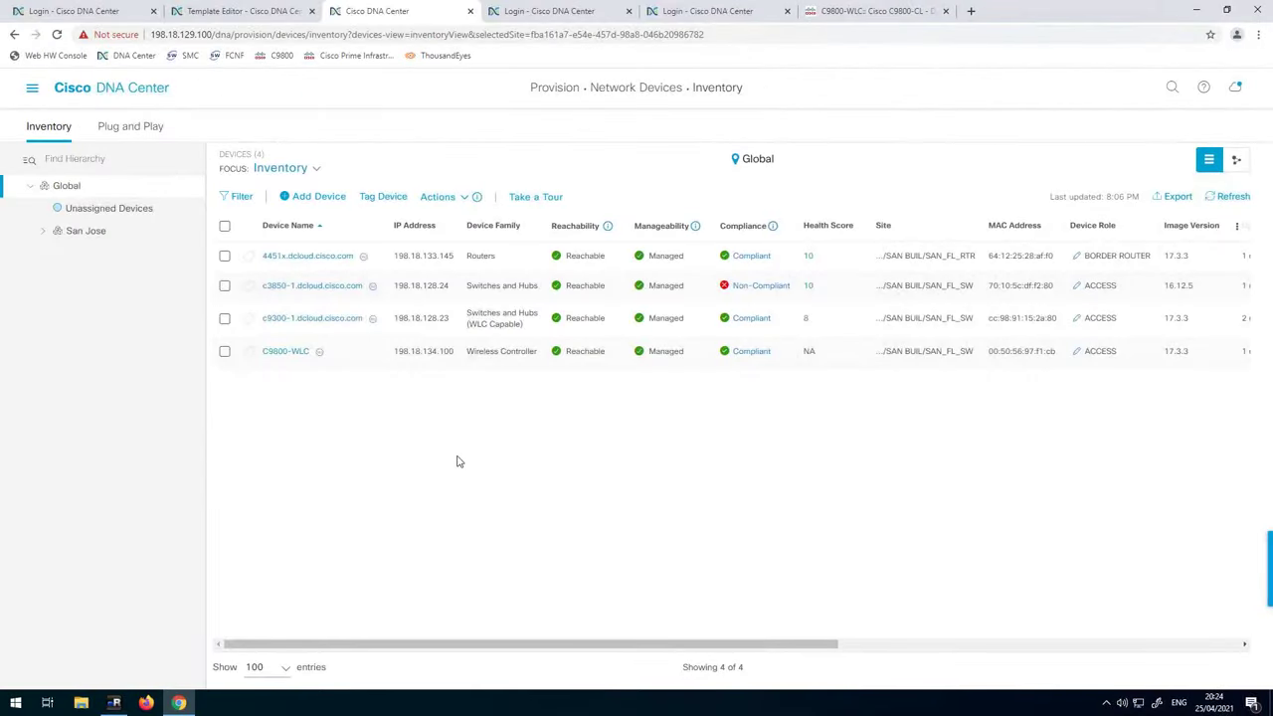
Refresh the inventory, select c3850-1 and delete it via Actions > Inventory > Delete Device.
left_click(437, 196)
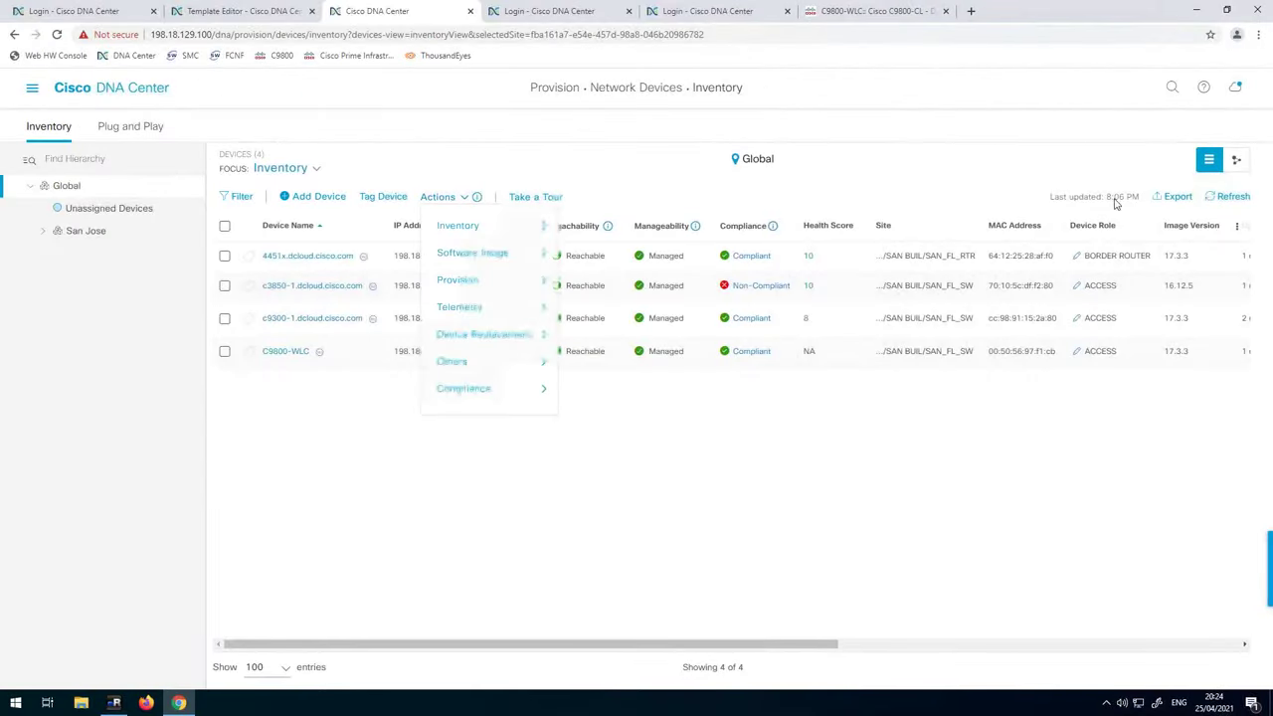
left_click(1214, 197)
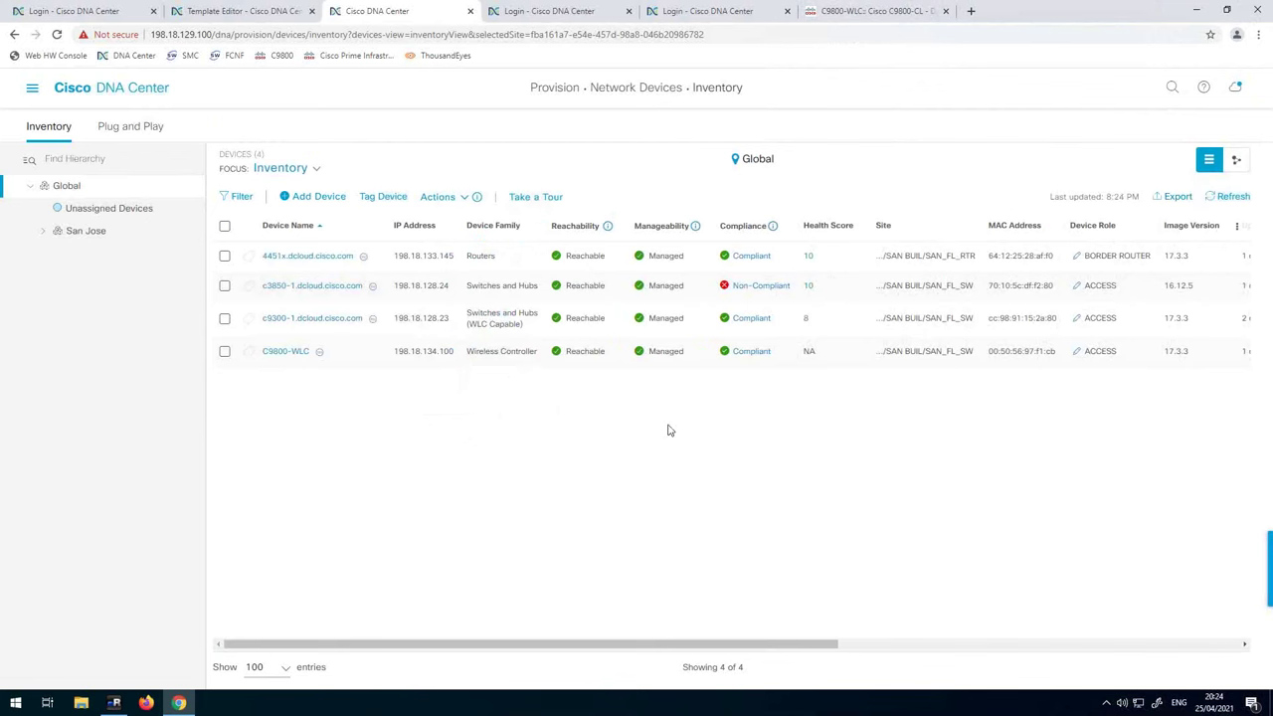
left_click(225, 287)
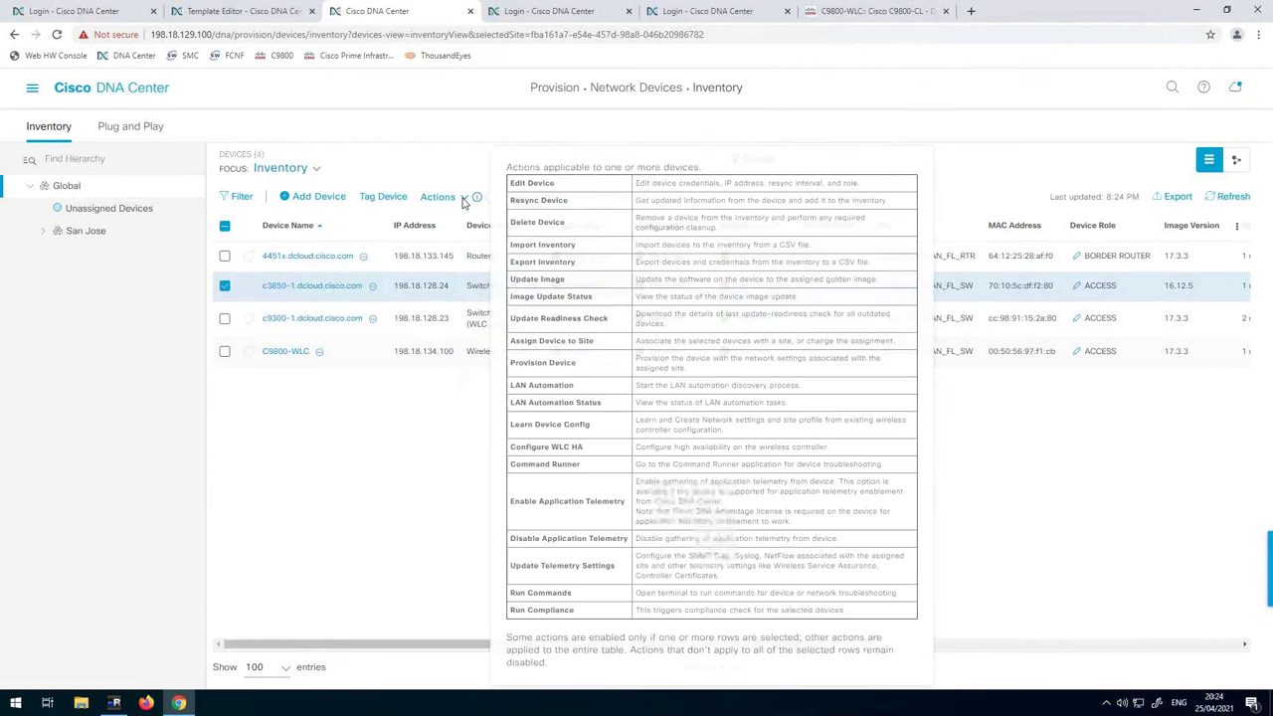
left_click(462, 199)
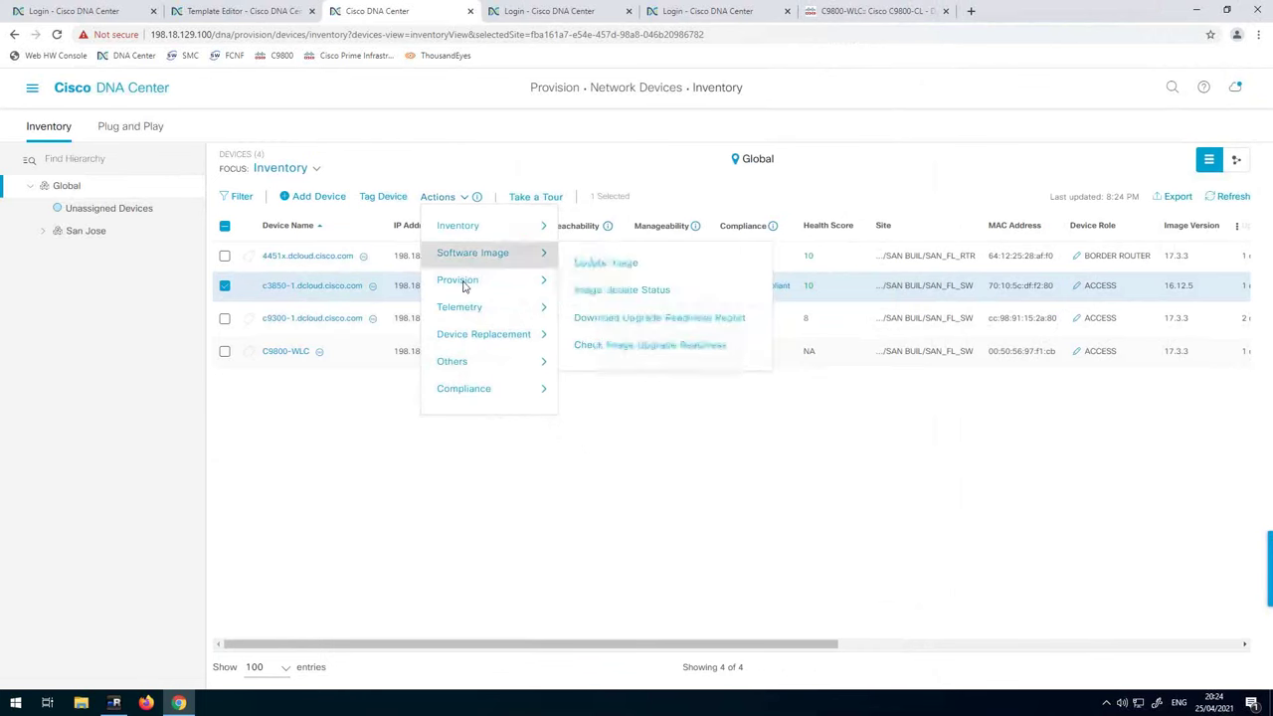
mouse_move(467, 284)
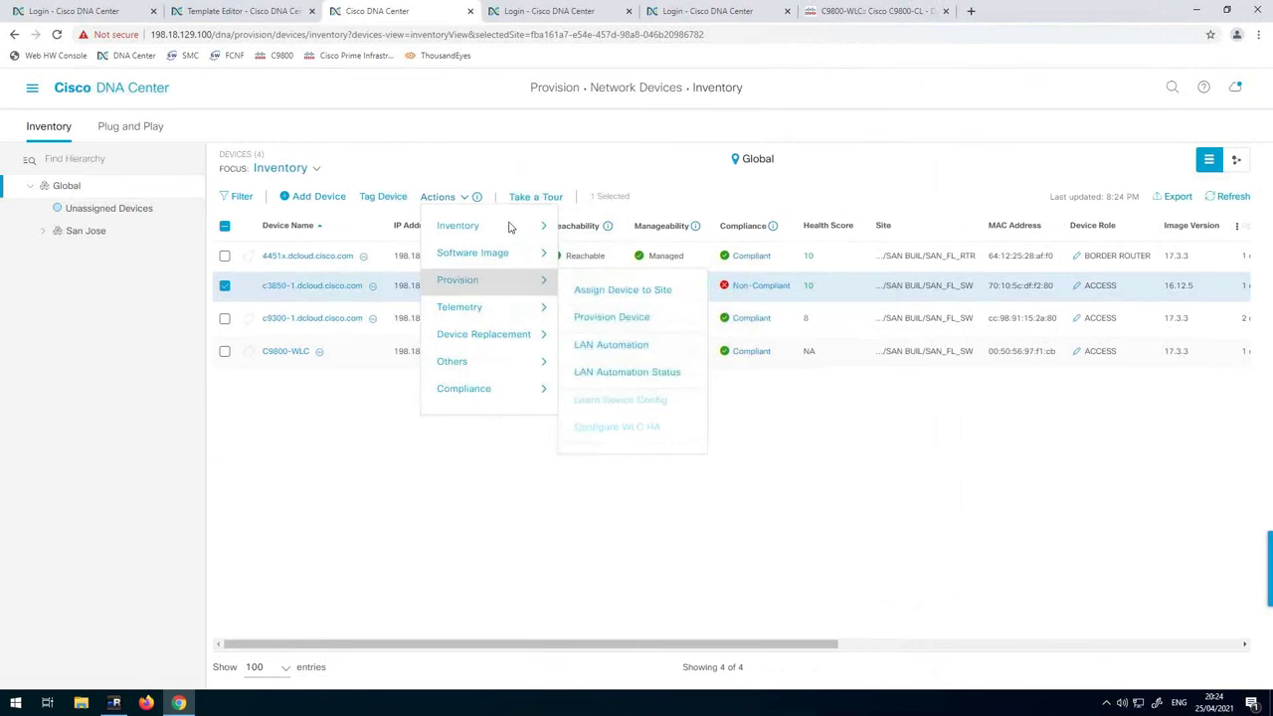
mouse_move(505, 225)
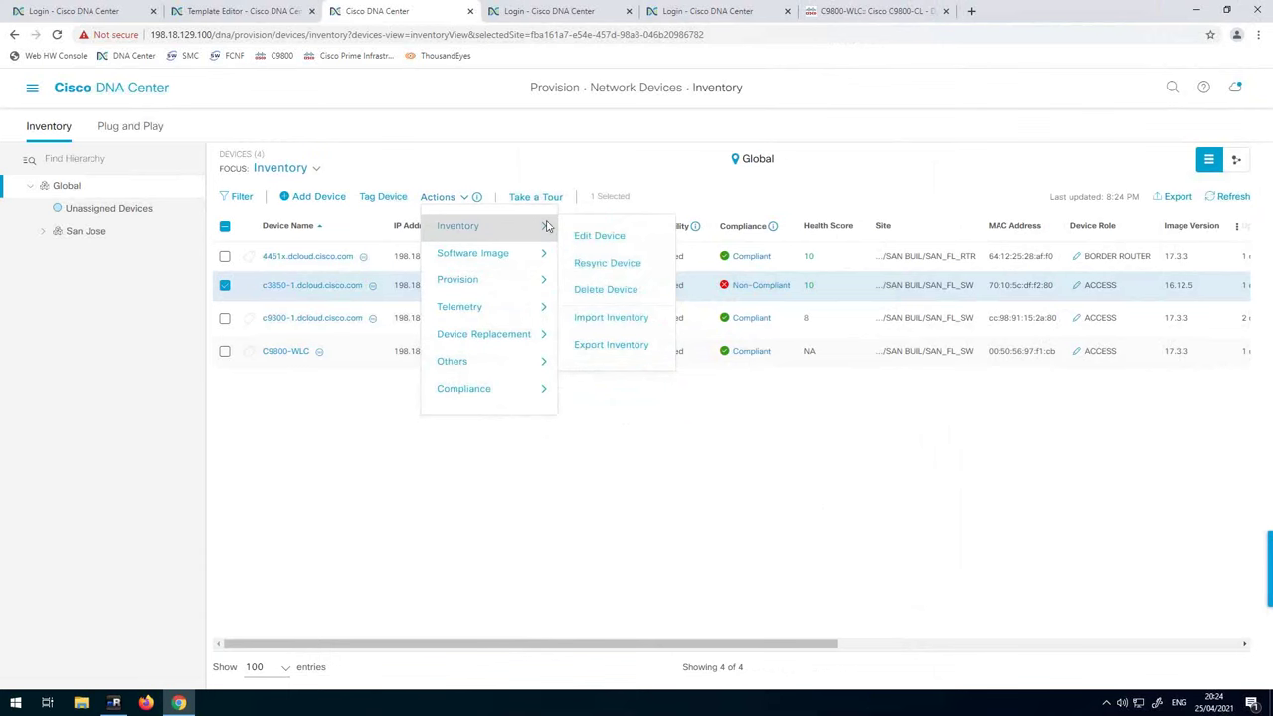
left_click(585, 306)
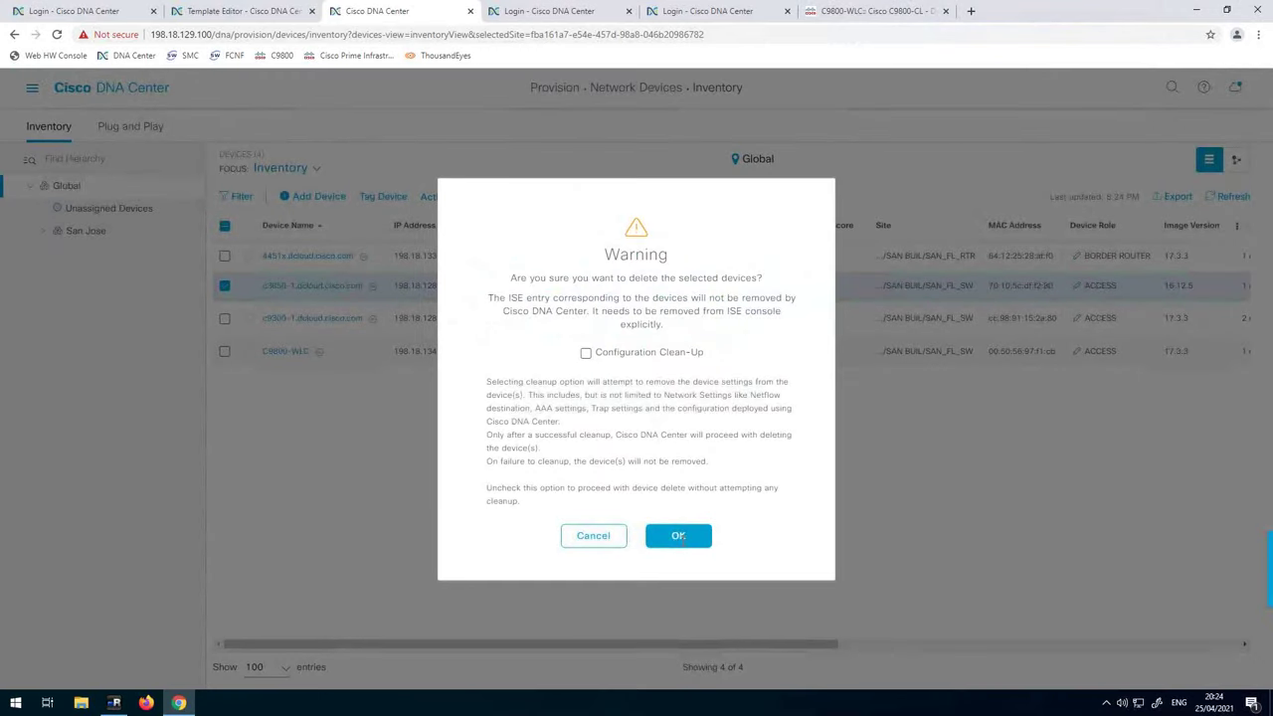
left_click(680, 537)
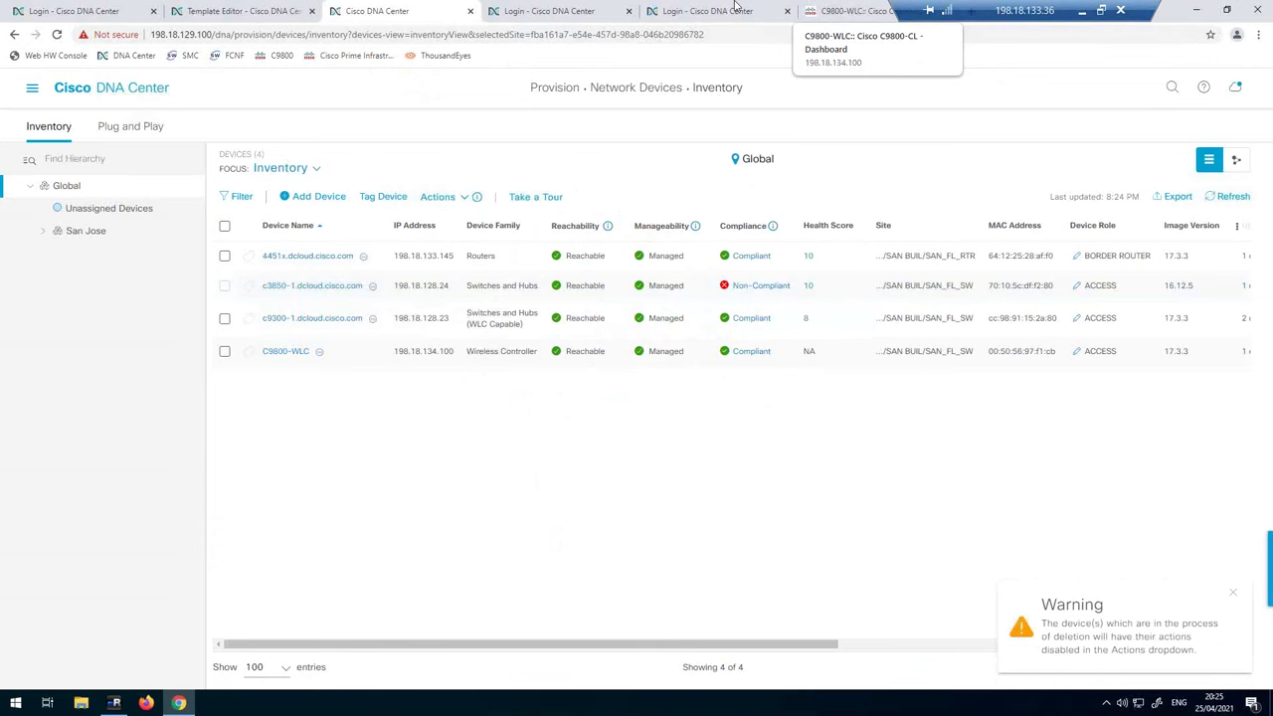
Refresh the device inventory and dismiss the deletion notification.
left_click(34, 90)
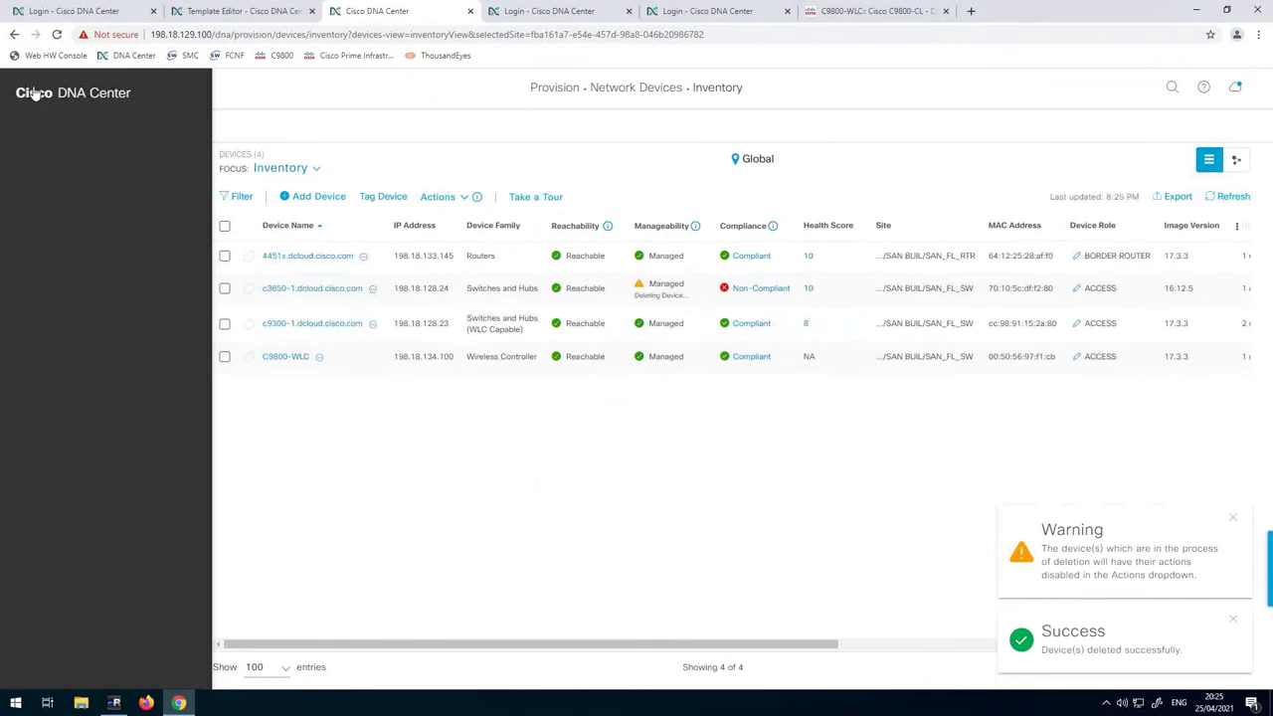
left_click(1215, 198)
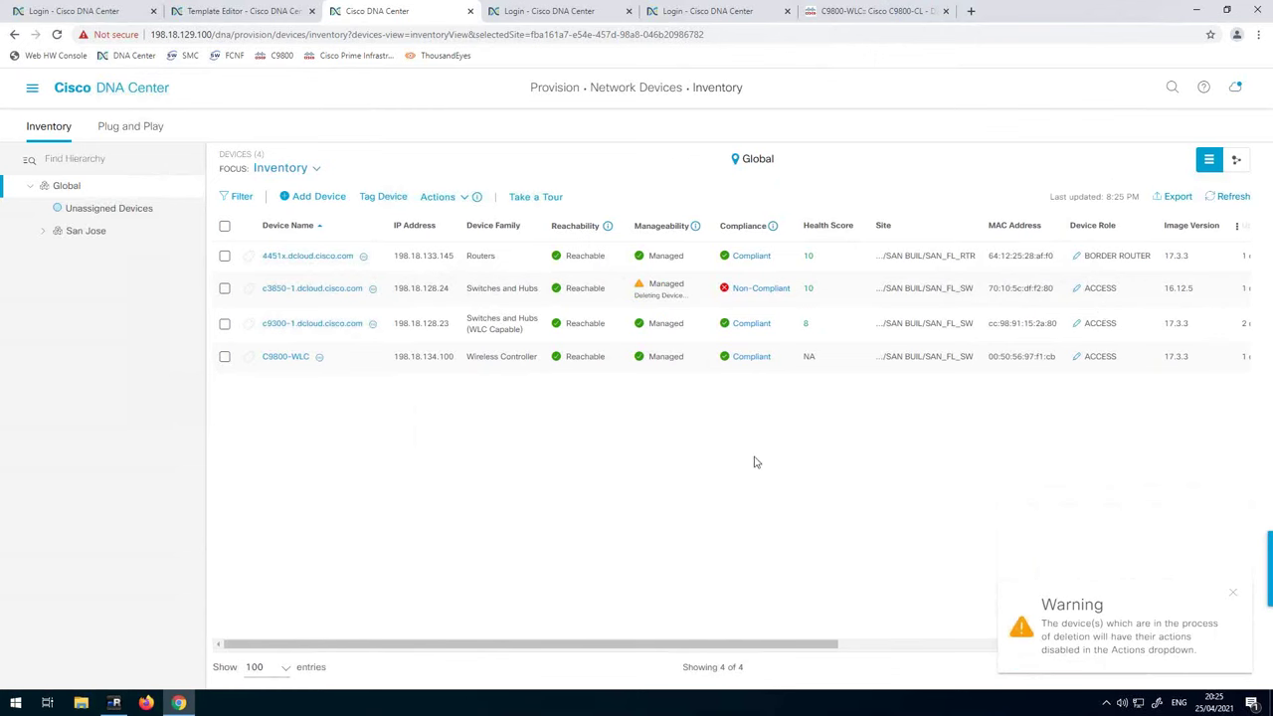
left_click(1235, 598)
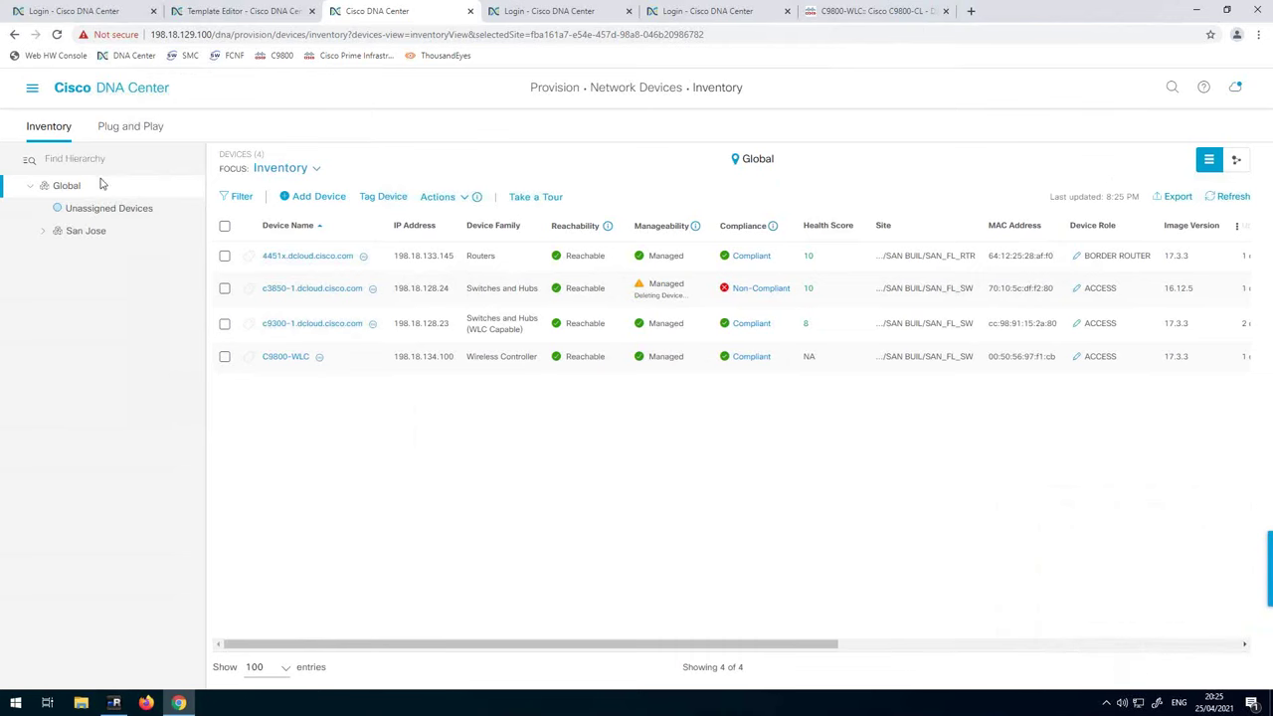
Go to Provision > Plug and Play, then bring up the pnp_dhcp notes in Notepad++.
left_click(33, 91)
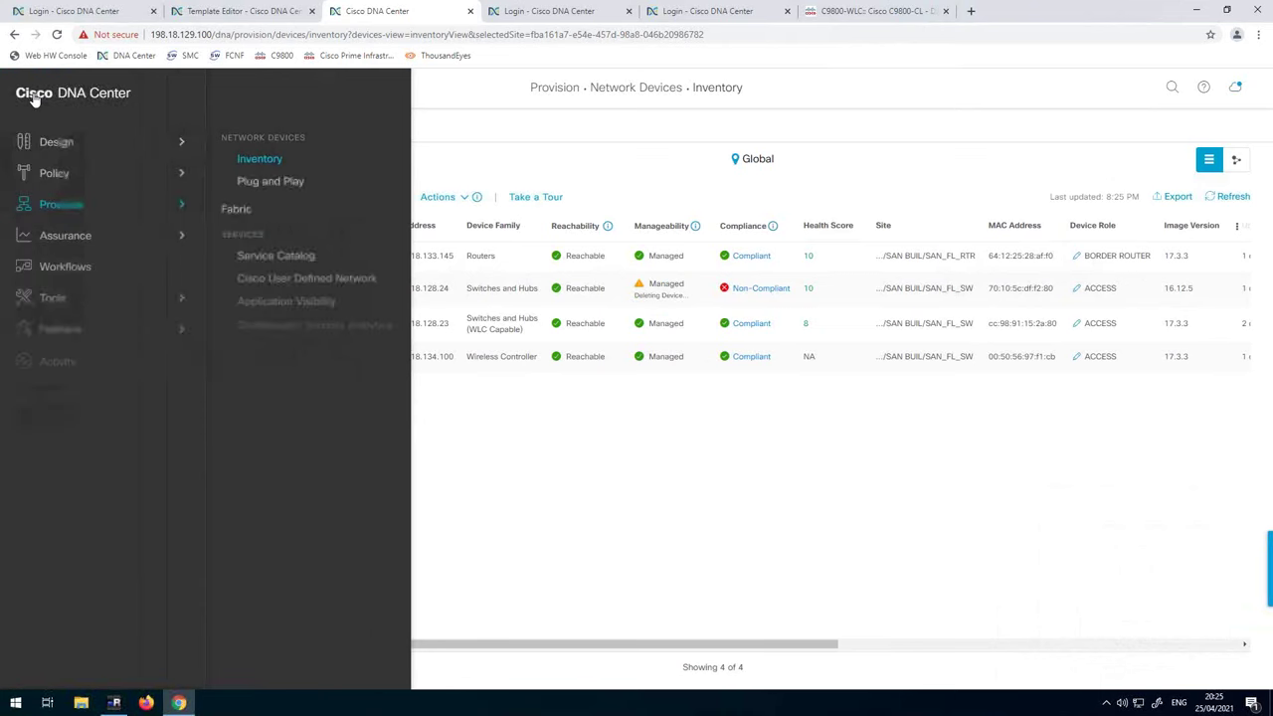
left_click(270, 183)
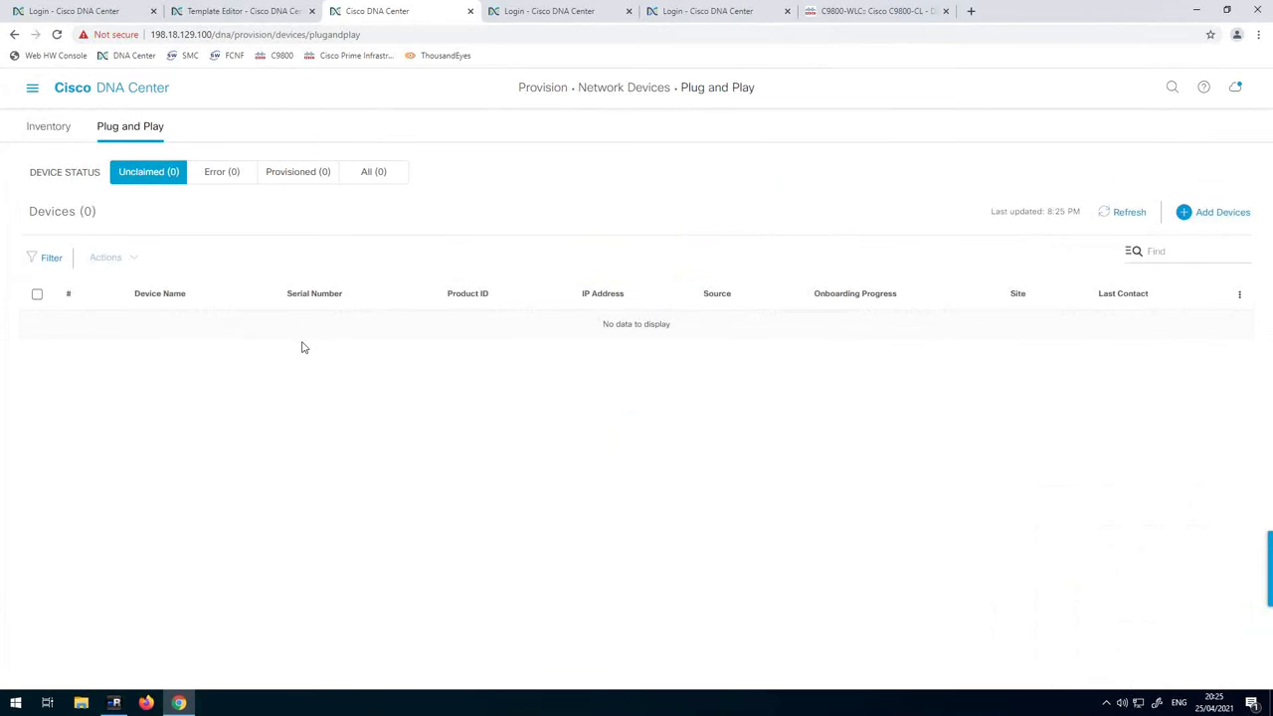
mouse_move(949, 8)
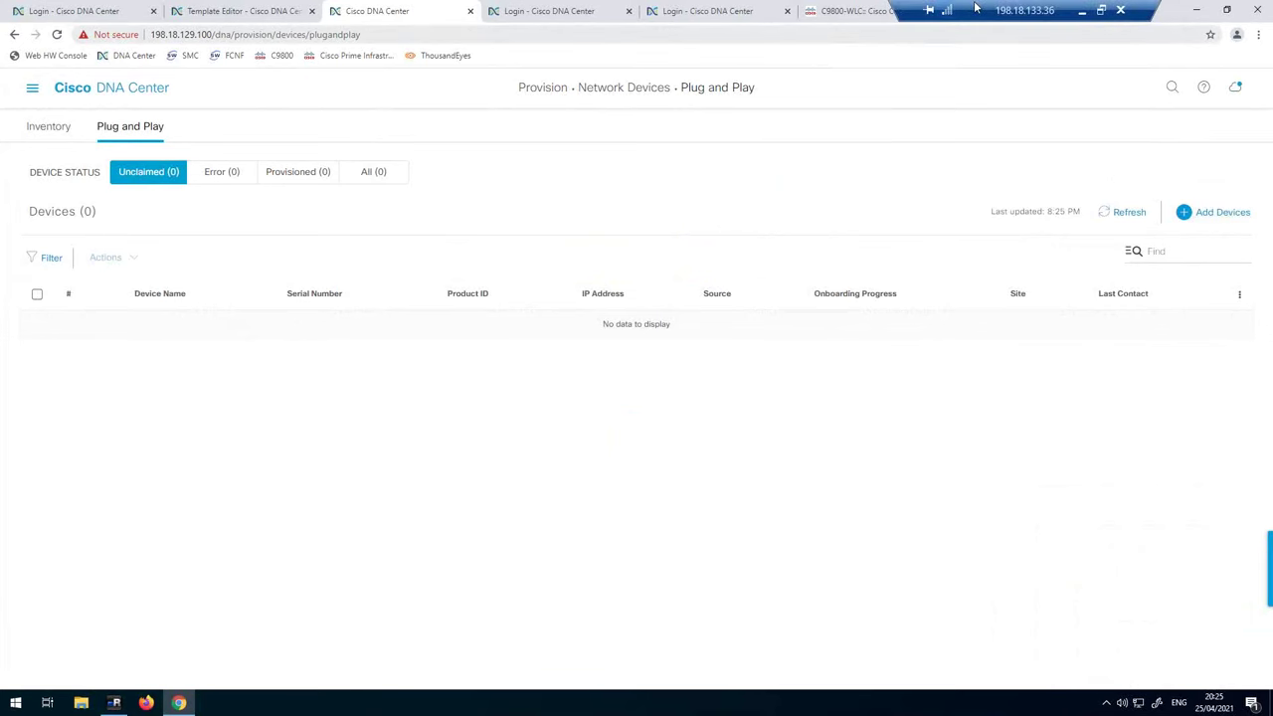
left_click(1085, 13)
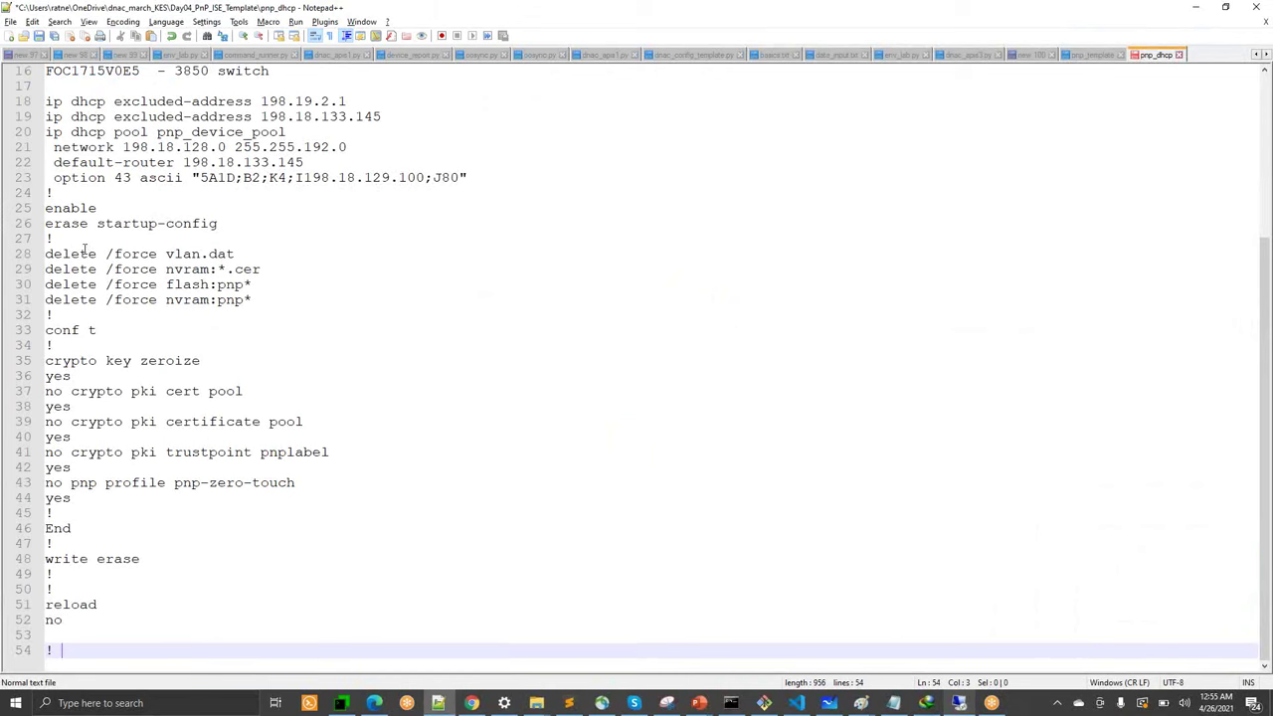
Highlight the erase and reset commands in pnp_dhcp, then clear the selection.
mouse_move(47, 193)
left_mouse_down()
mouse_move(95, 408)
mouse_move(85, 619)
left_mouse_up()
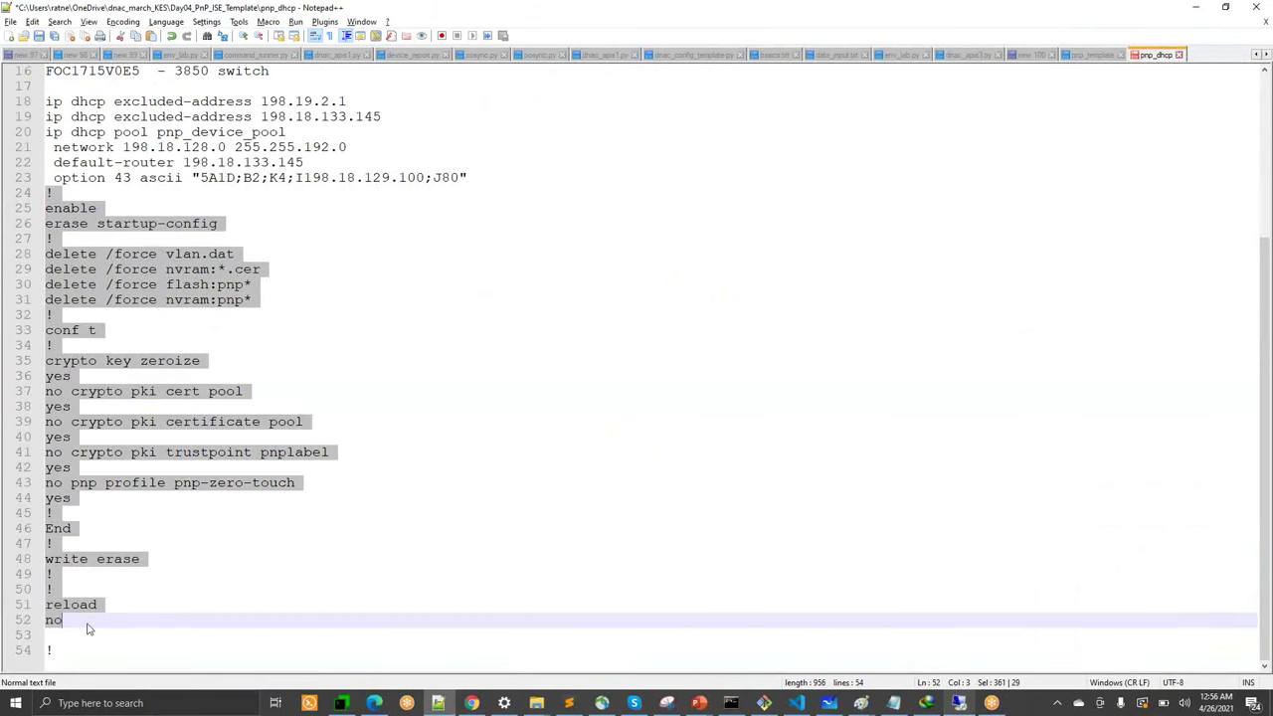
left_click(165, 564)
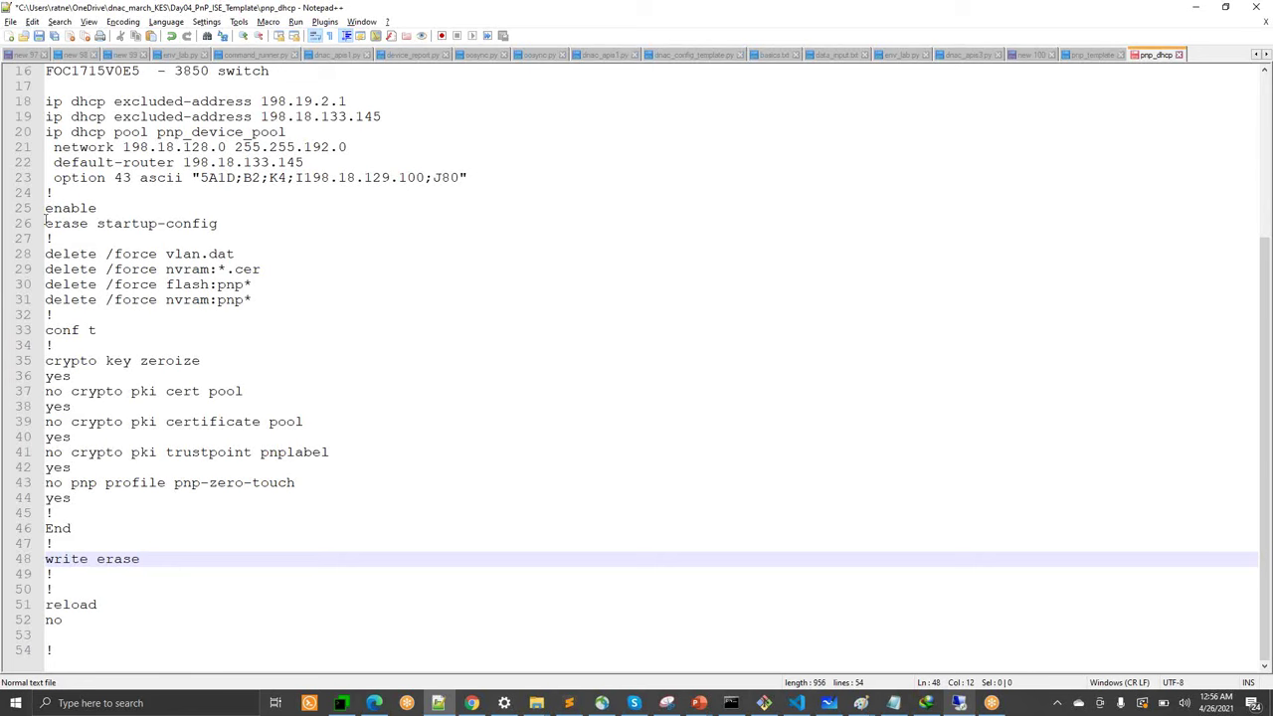
left_click_drag(47, 192, 89, 620)
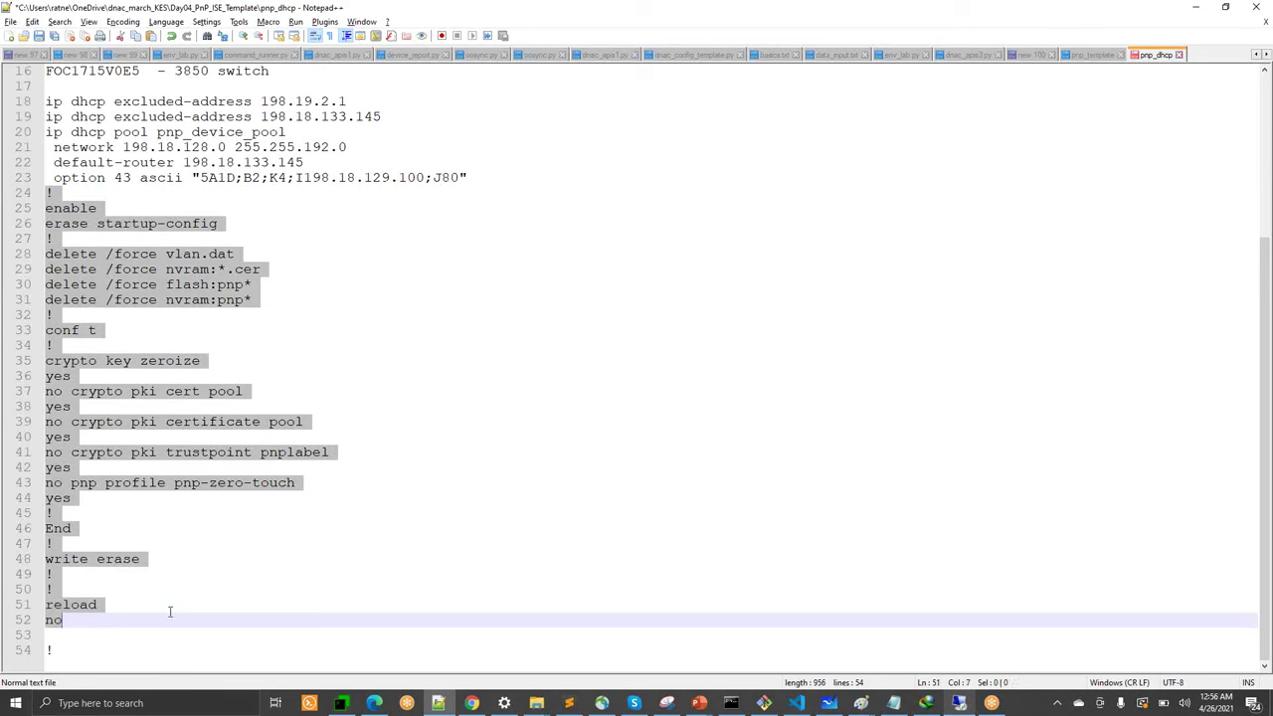
left_click(170, 609)
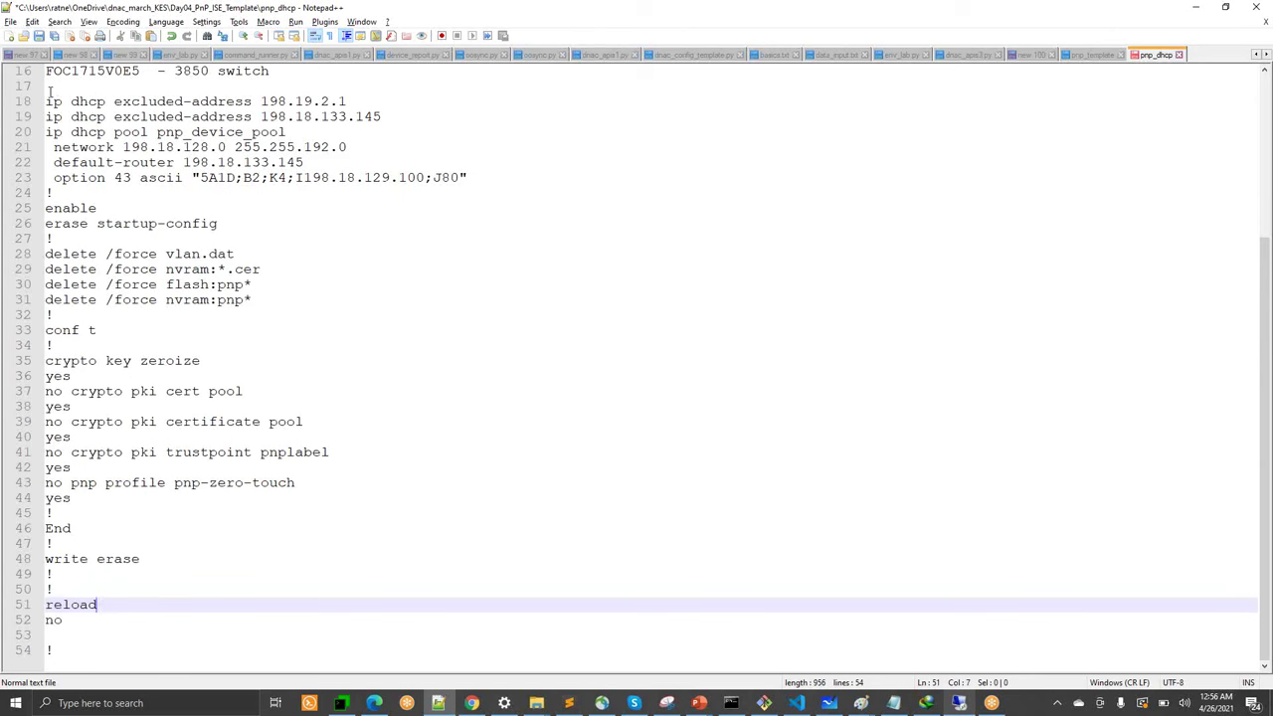
Highlight excluded address 198.19.2.1 and option 43 parts: 5A1D;B2, 198.18.129.100, J80.
left_click_drag(148, 101, 360, 101)
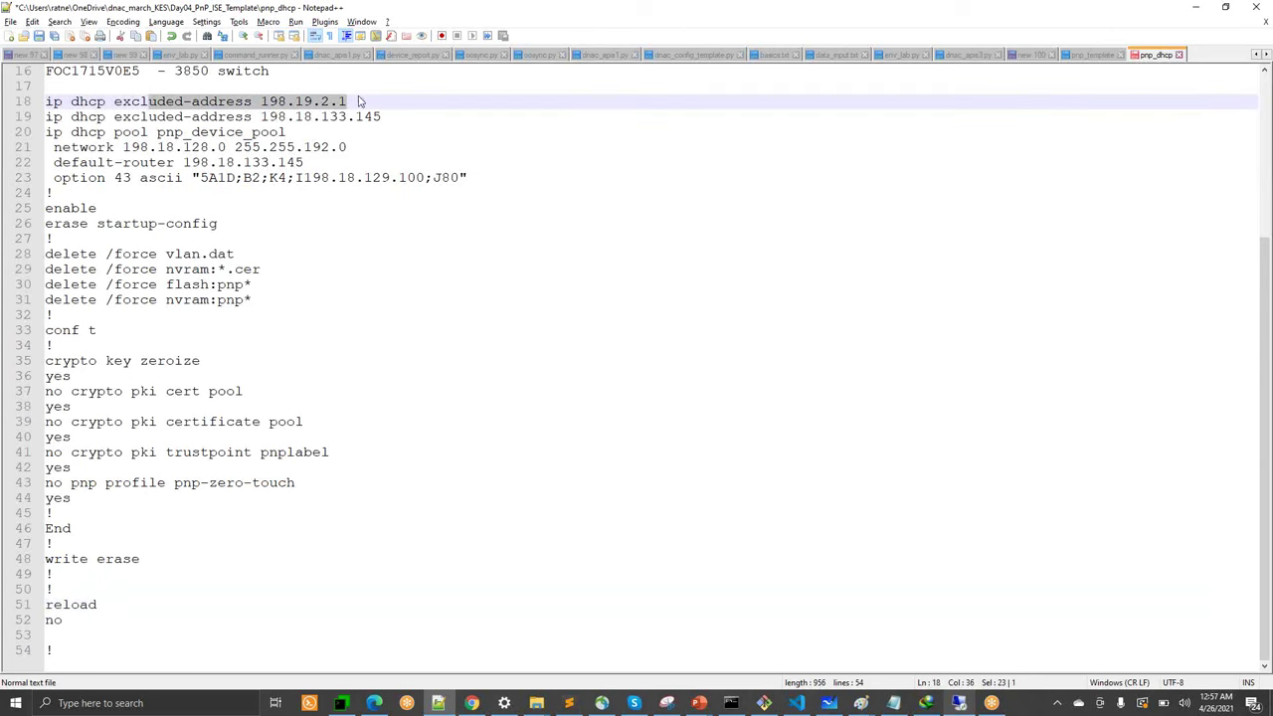
left_click(208, 177)
double_click(121, 177)
left_click(246, 177)
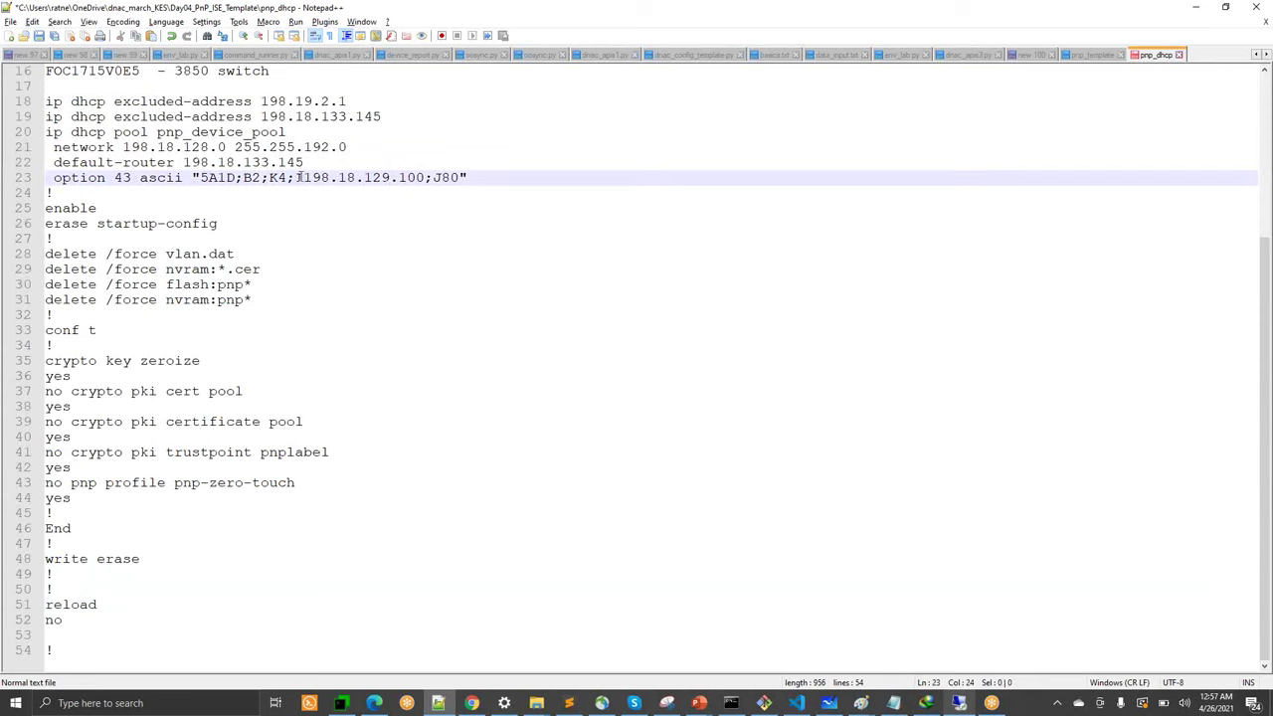
left_click_drag(300, 177, 394, 177)
left_click_drag(420, 177, 434, 177)
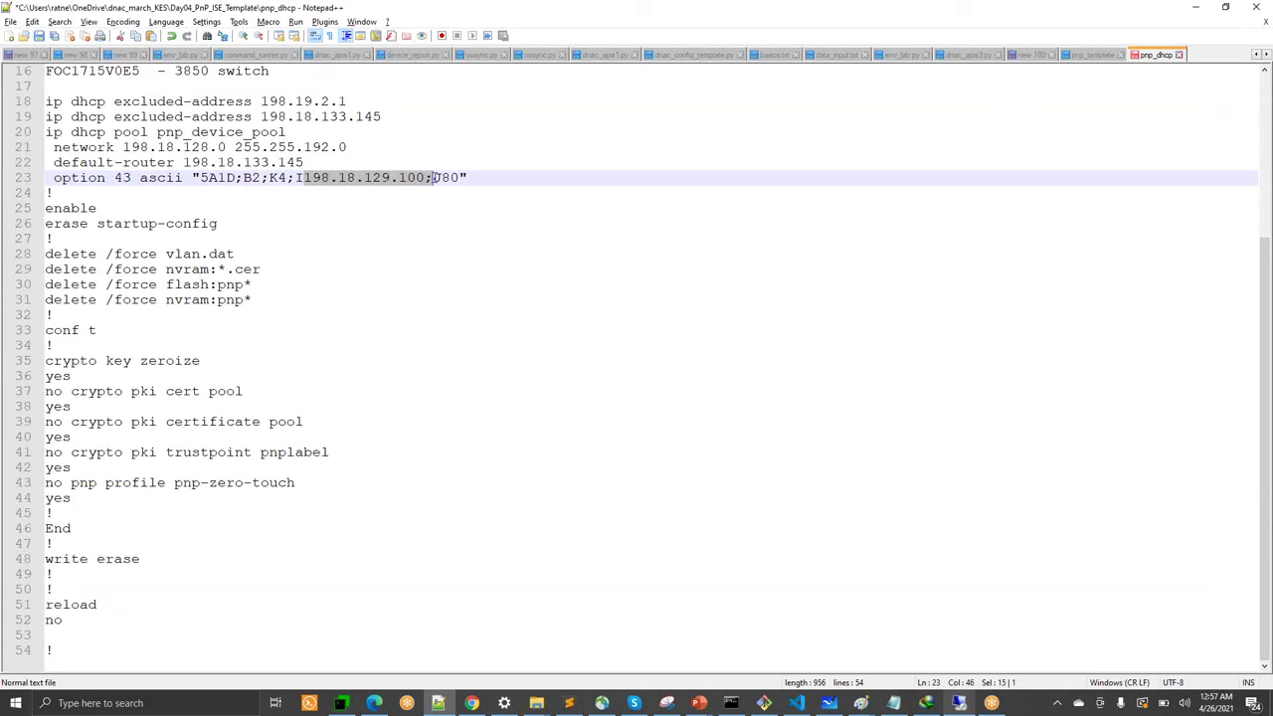
left_click(321, 191)
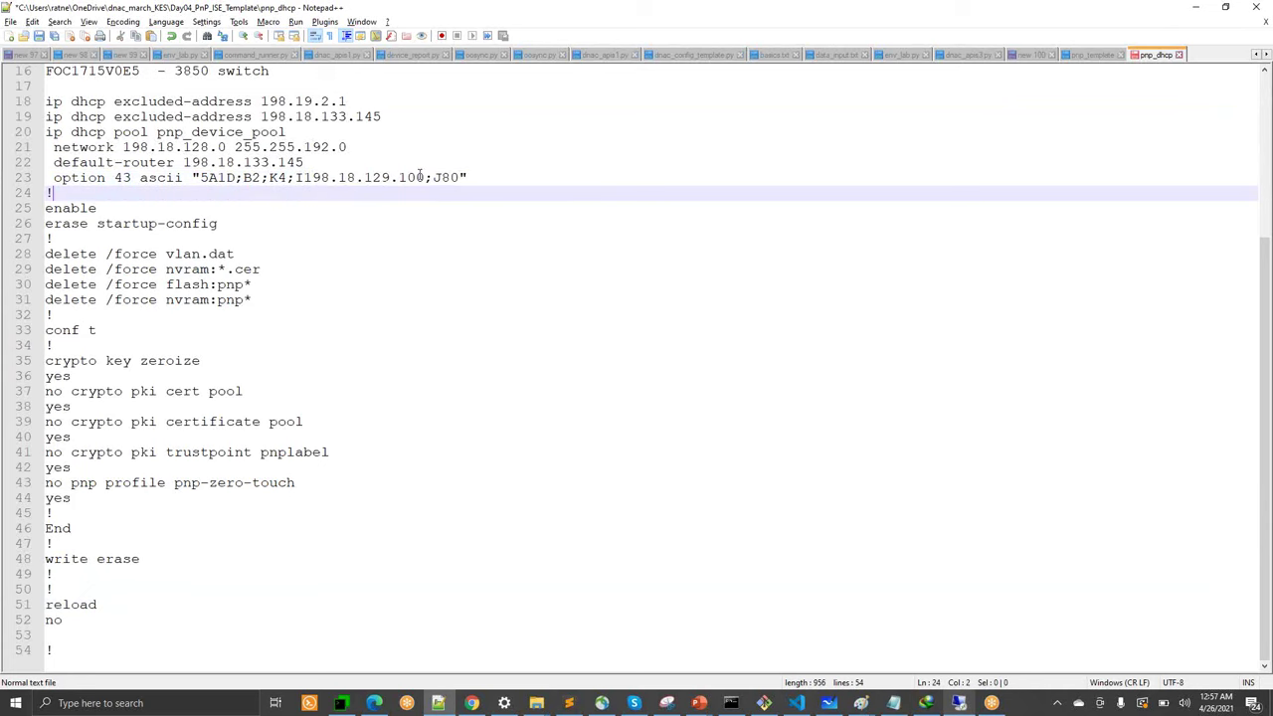
left_click_drag(432, 177, 467, 177)
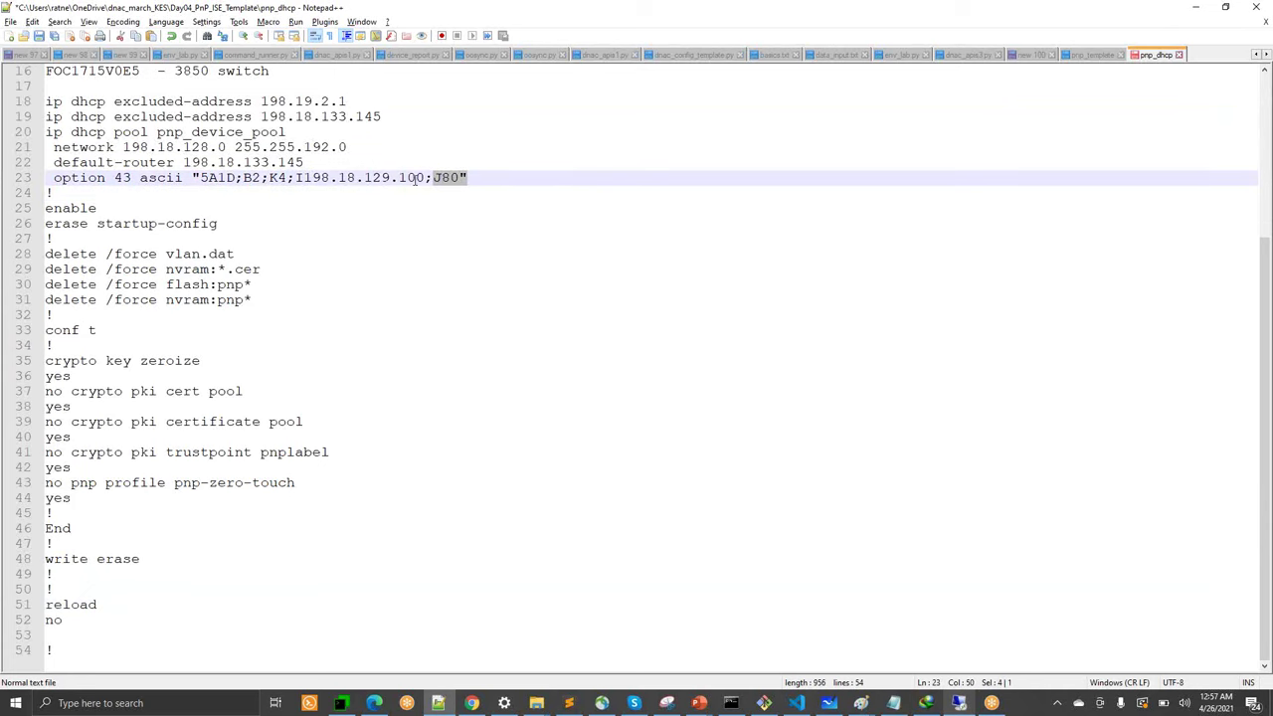
left_click_drag(203, 177, 266, 177)
left_click(302, 205)
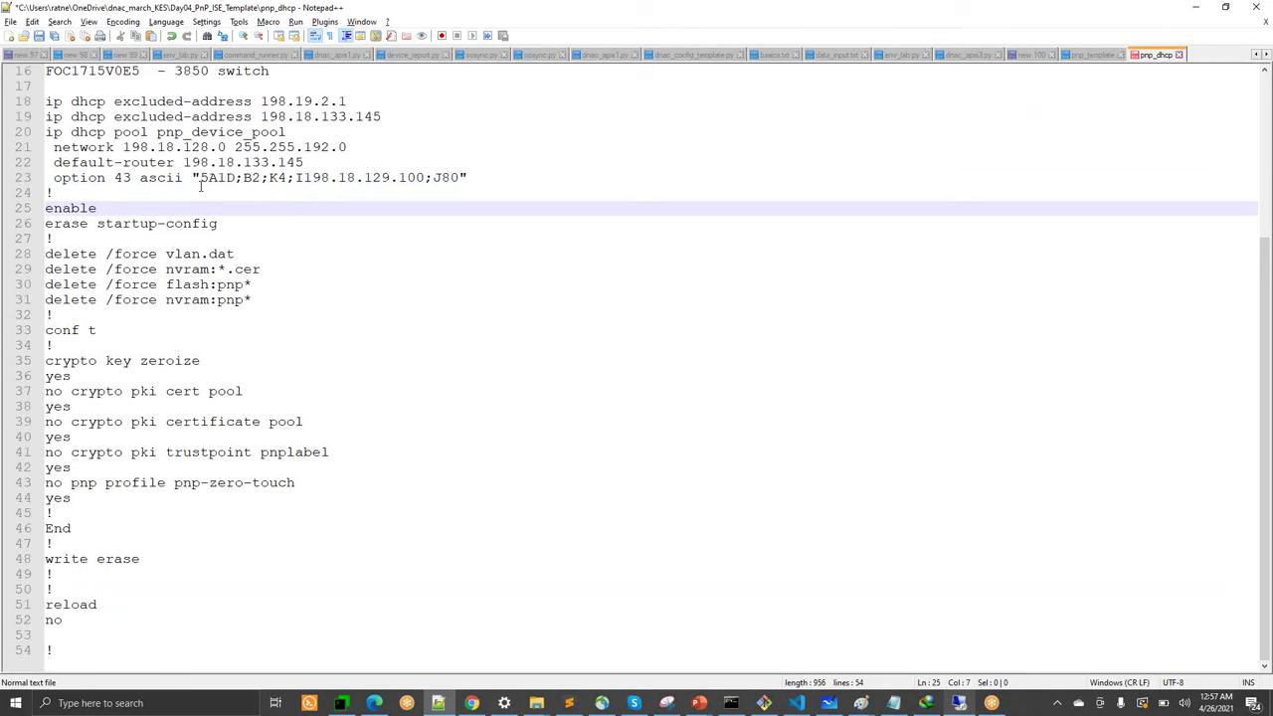
Select the full option 43 string, then the 100 in the controller address.
left_click_drag(200, 177, 460, 179)
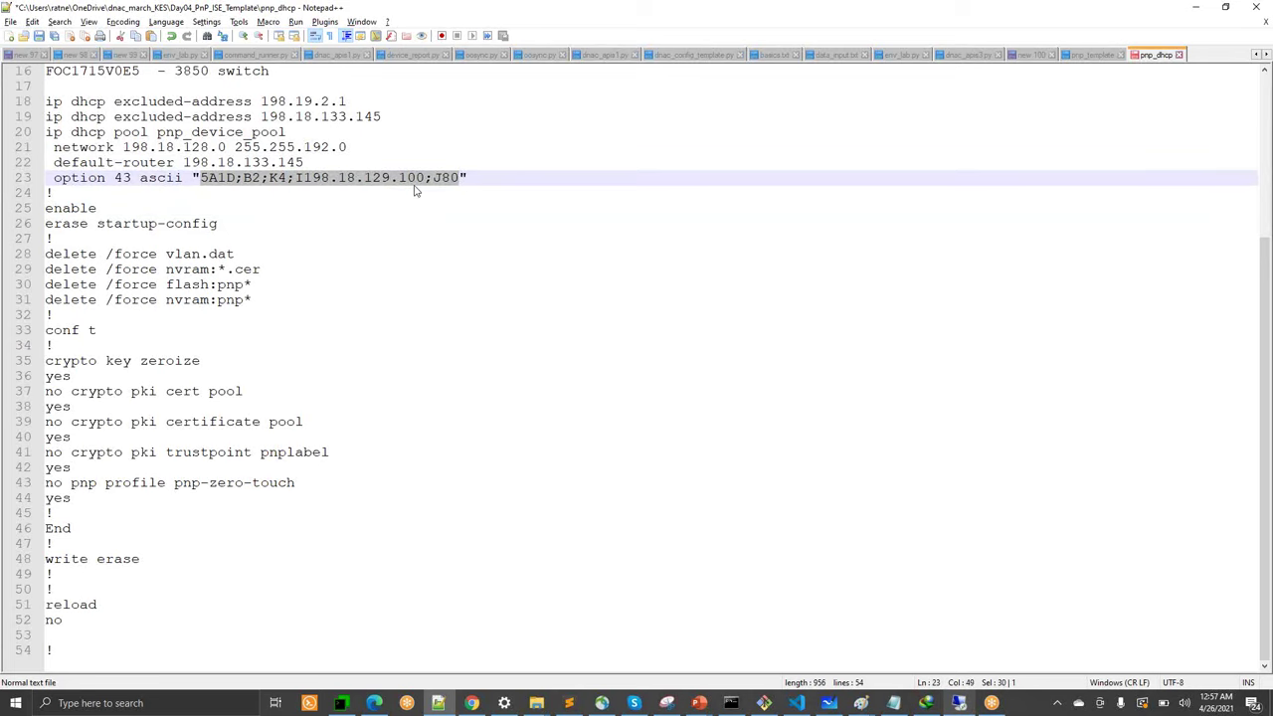
left_click(277, 209)
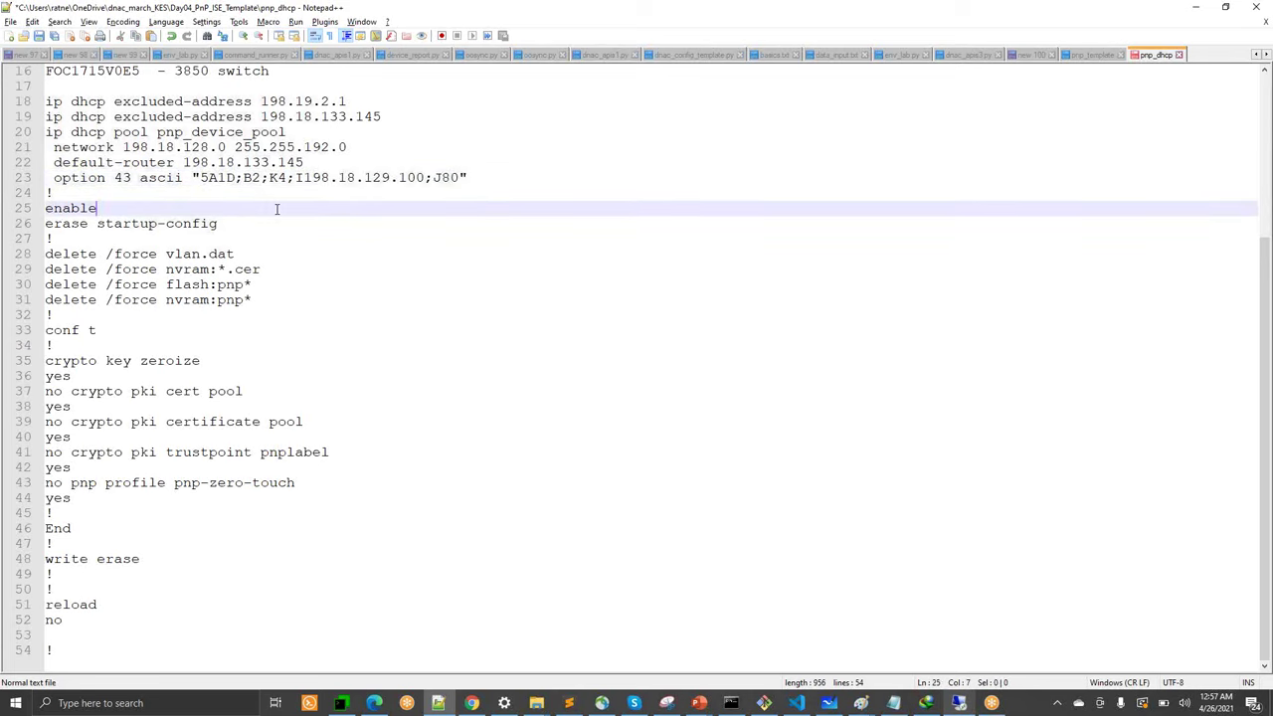
left_click(335, 180)
double_click(410, 178)
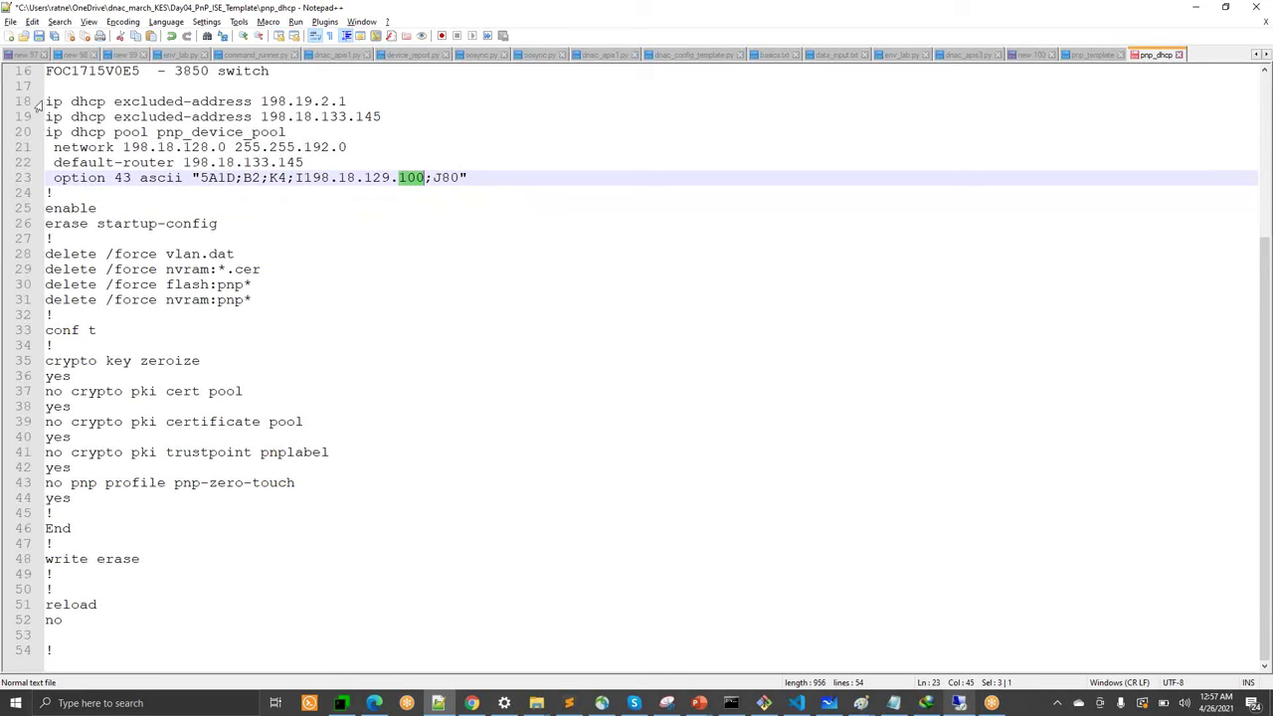
Copy the DHCP exclusion and pool lines 18–24 and switch to MTPuTTY.
left_click_drag(45, 100, 54, 194)
right_click(129, 149)
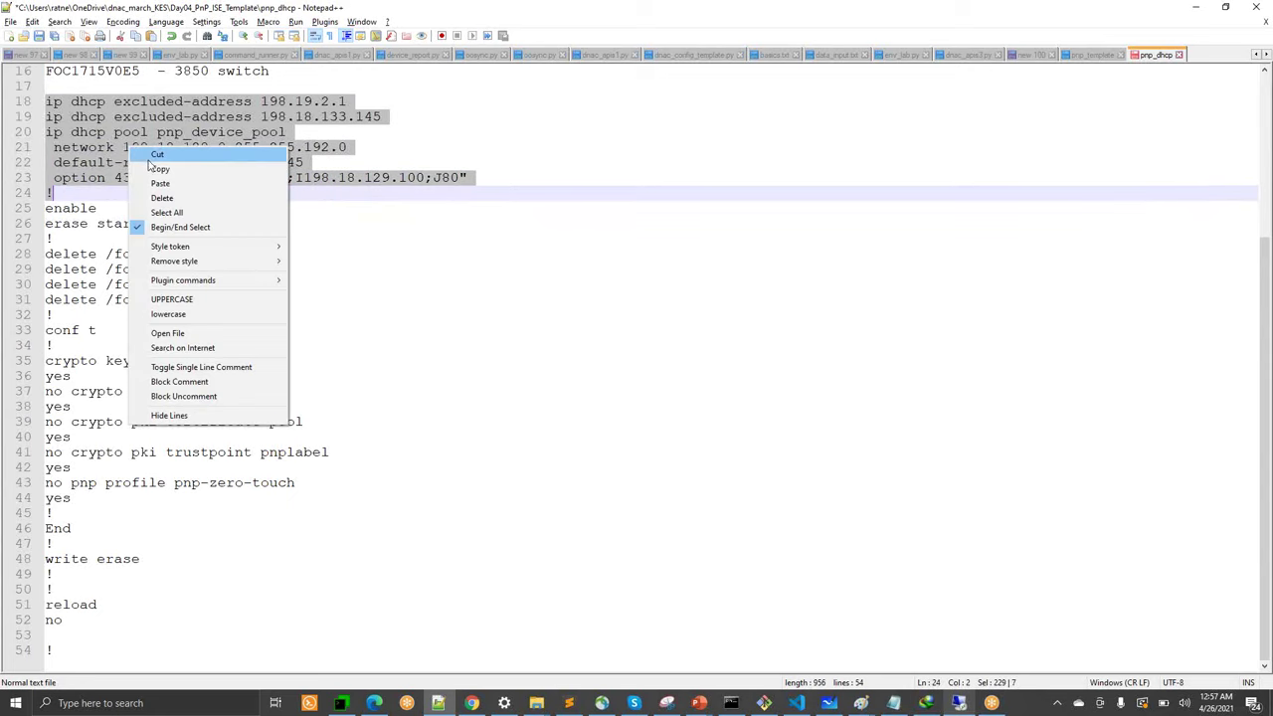
left_click(149, 165)
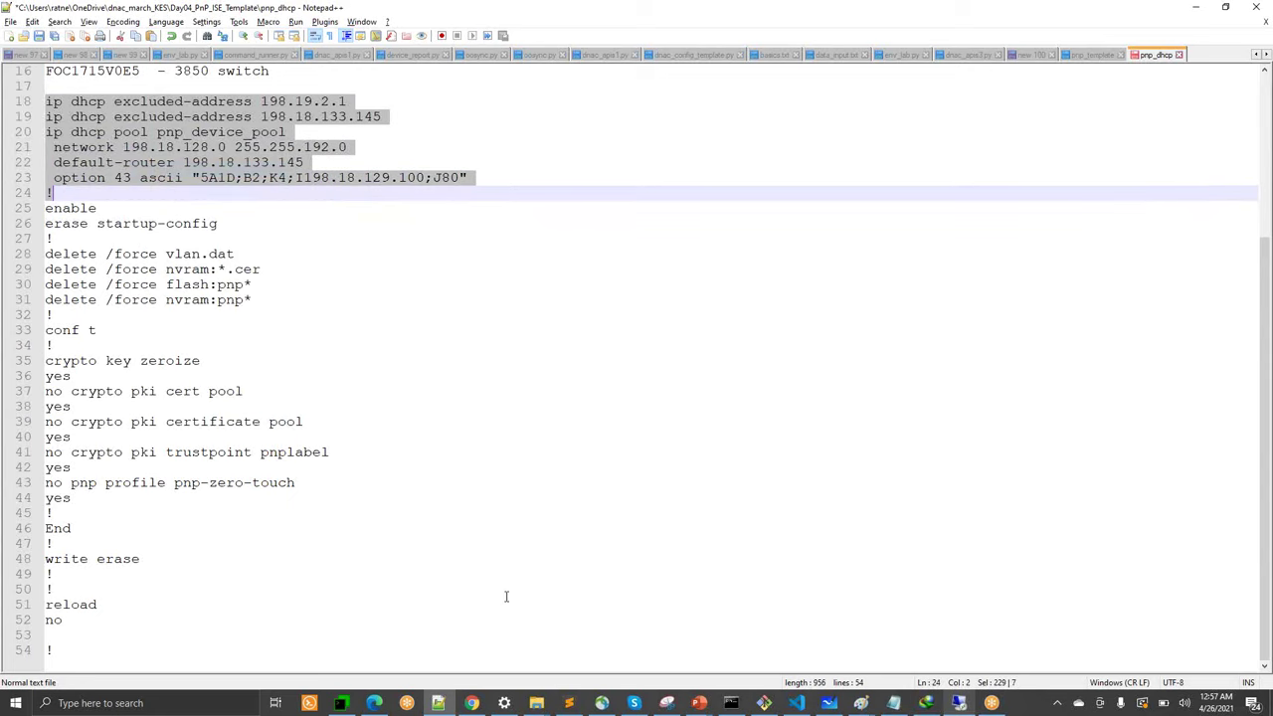
left_click(341, 703)
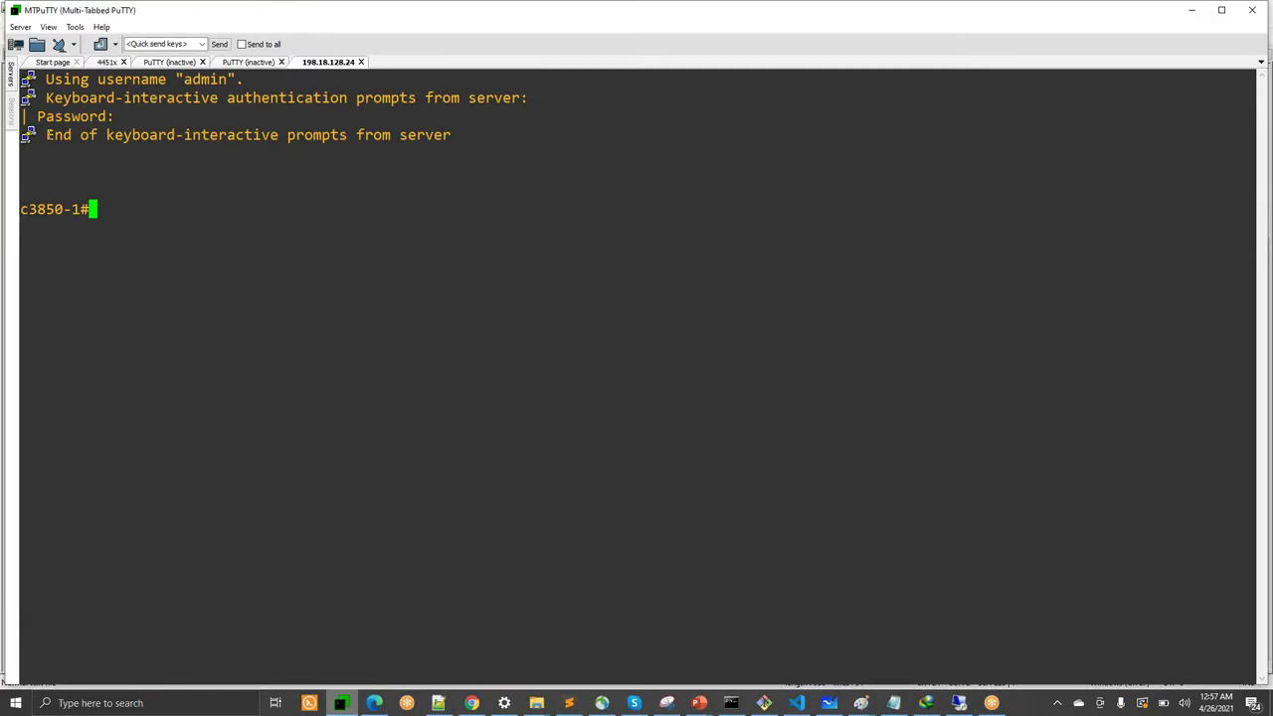
Reconnect the 4451x router session, accept the security alert and enter conf t mode.
left_click(100, 65)
left_click(586, 404)
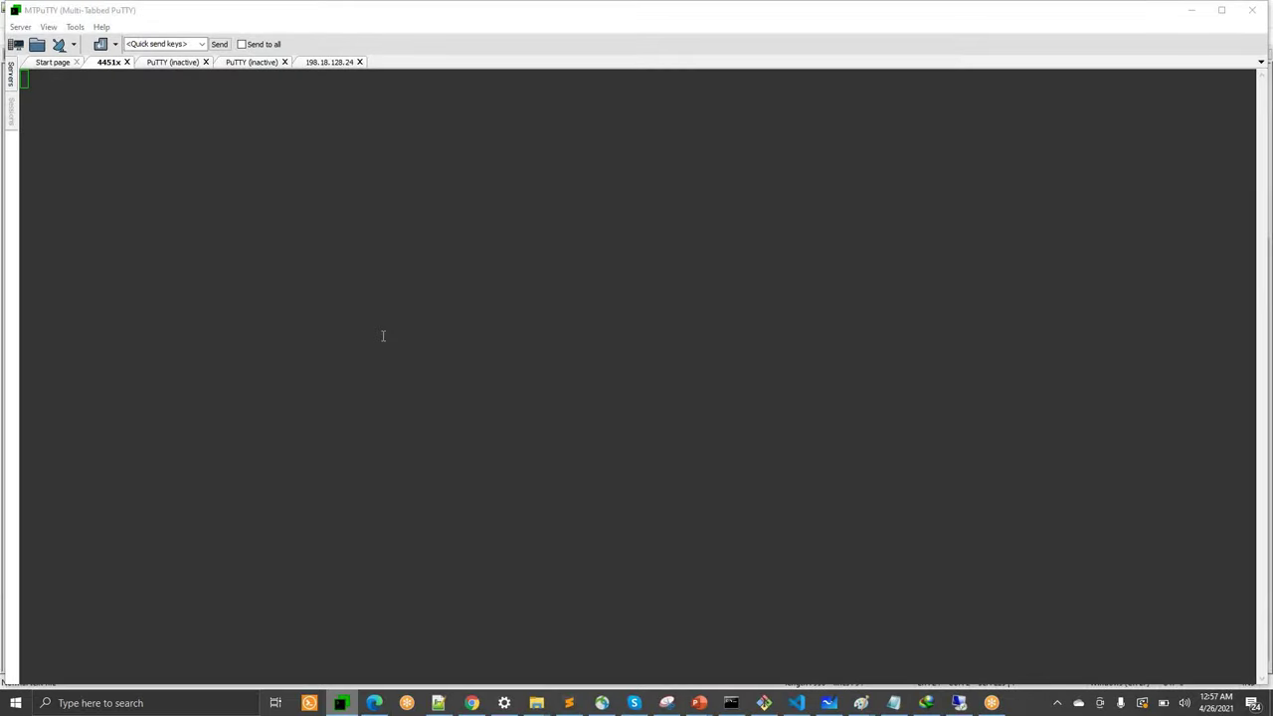
left_click(583, 455)
type("conf t")
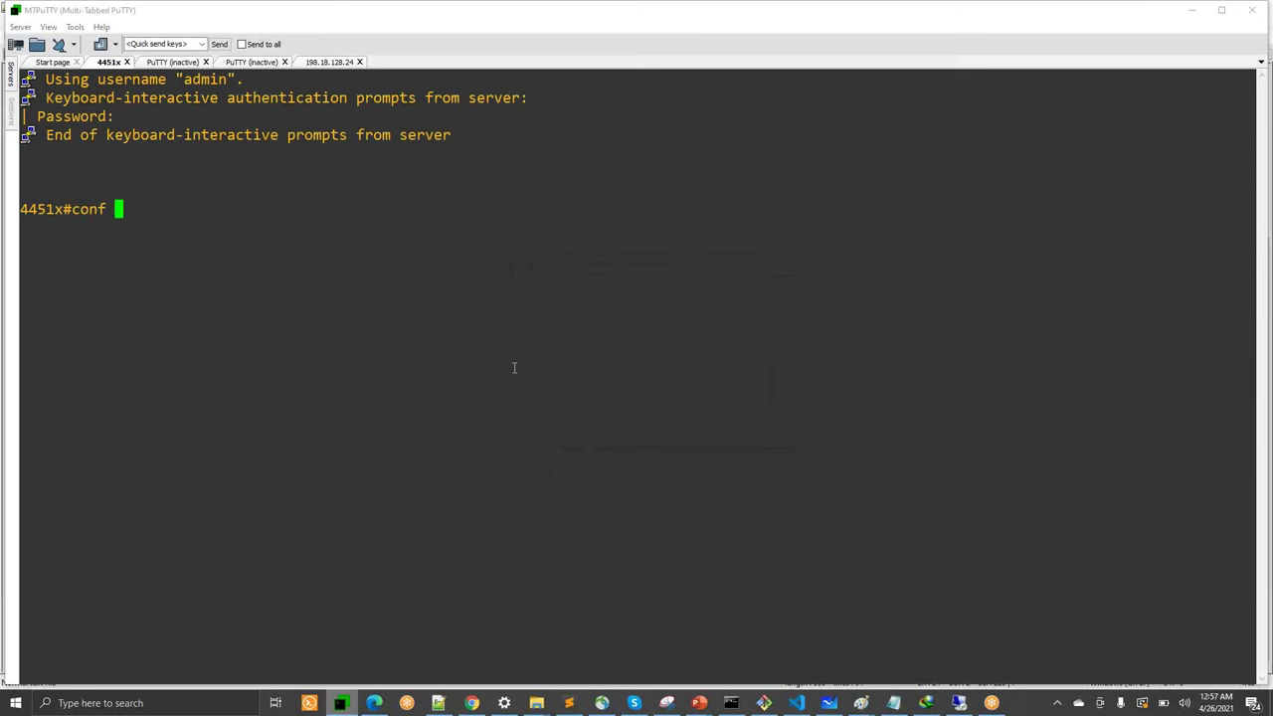
key("Return")
type("ip dhcp excluded-address 198.19.2.1")
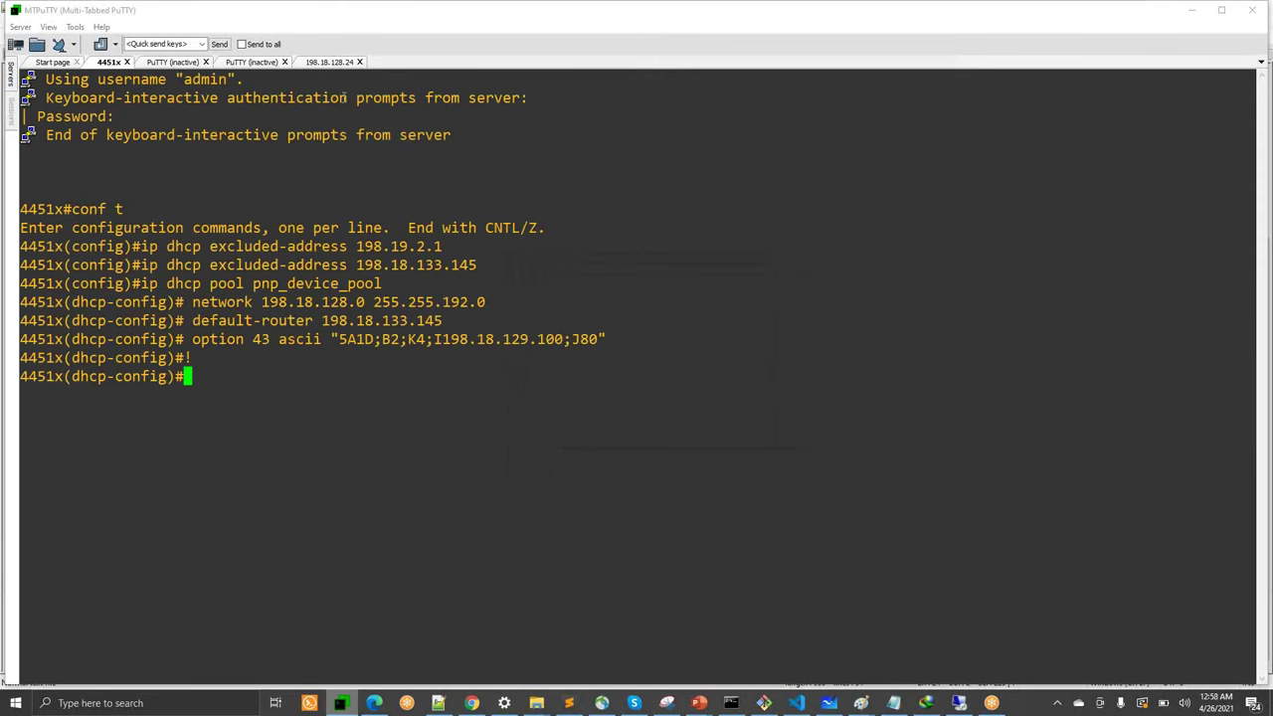
Return to the c3850-1 tab and clear the selection in the pnp_dhcp notes.
left_click(323, 62)
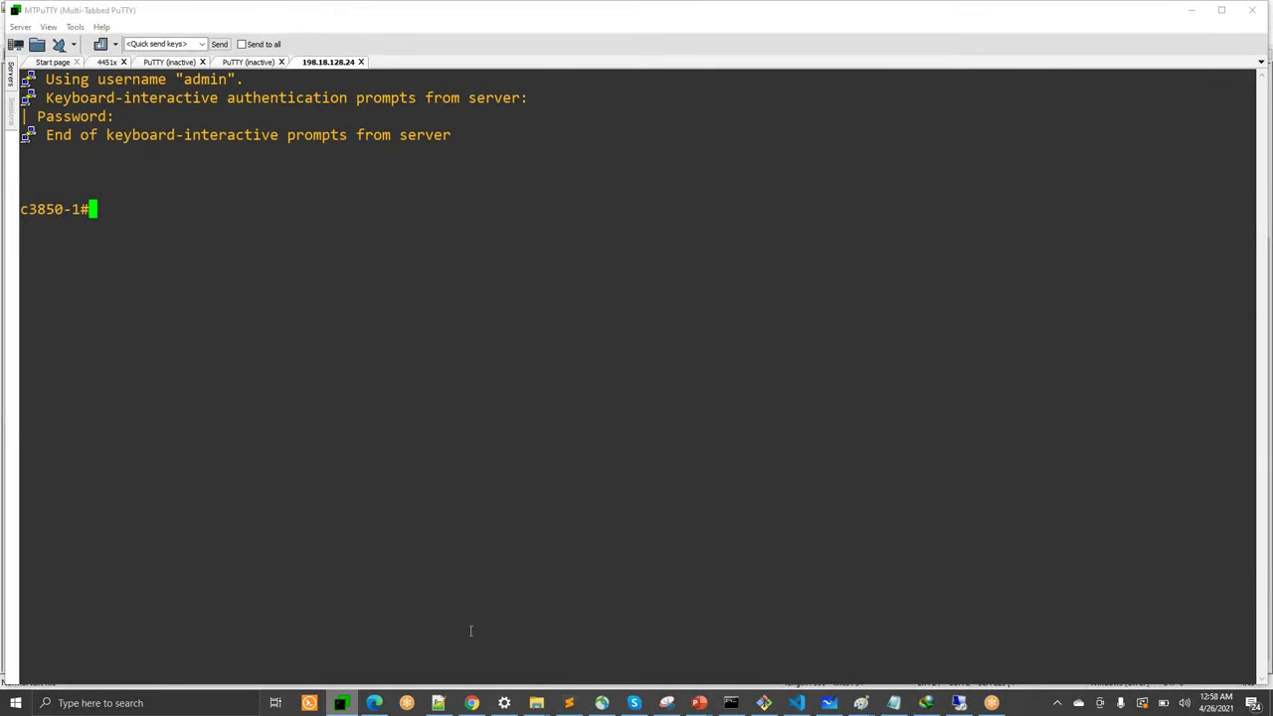
left_click(437, 703)
left_click(123, 255)
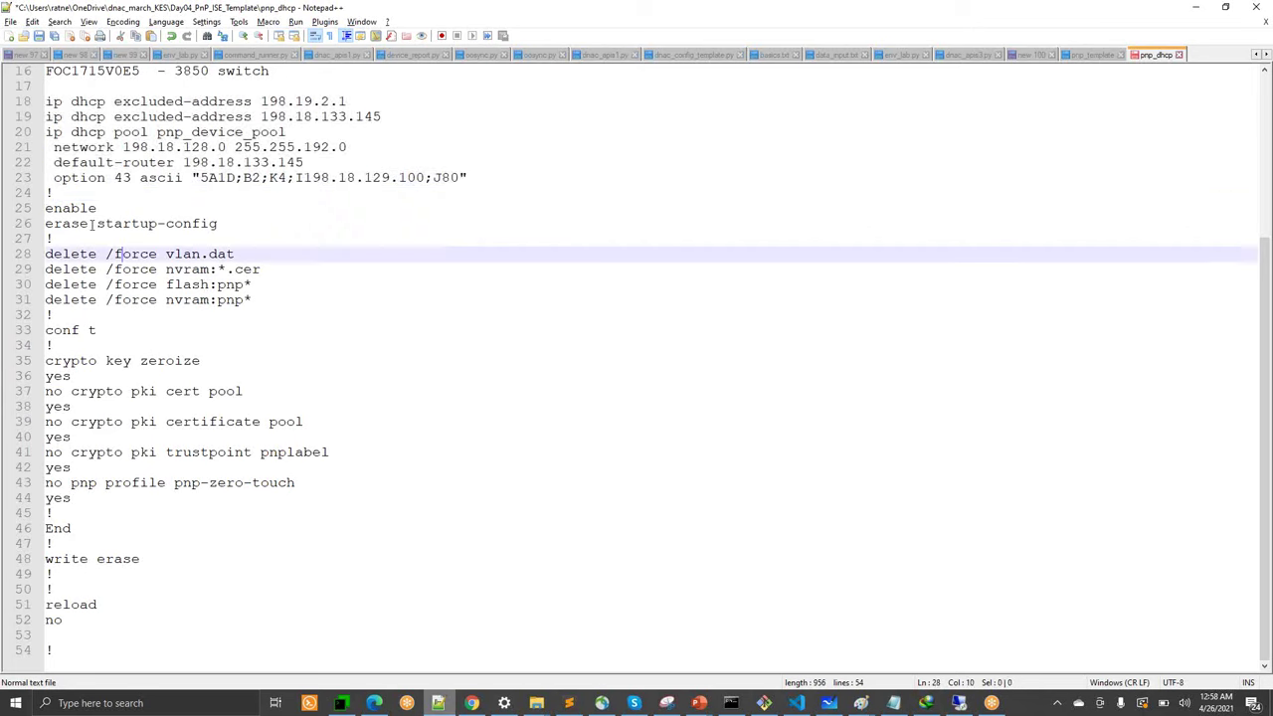
Copy pnp_dhcp lines 24–54, enable through reload, and paste them into the c3850-1 session.
left_click_drag(47, 193, 59, 652)
right_click(95, 282)
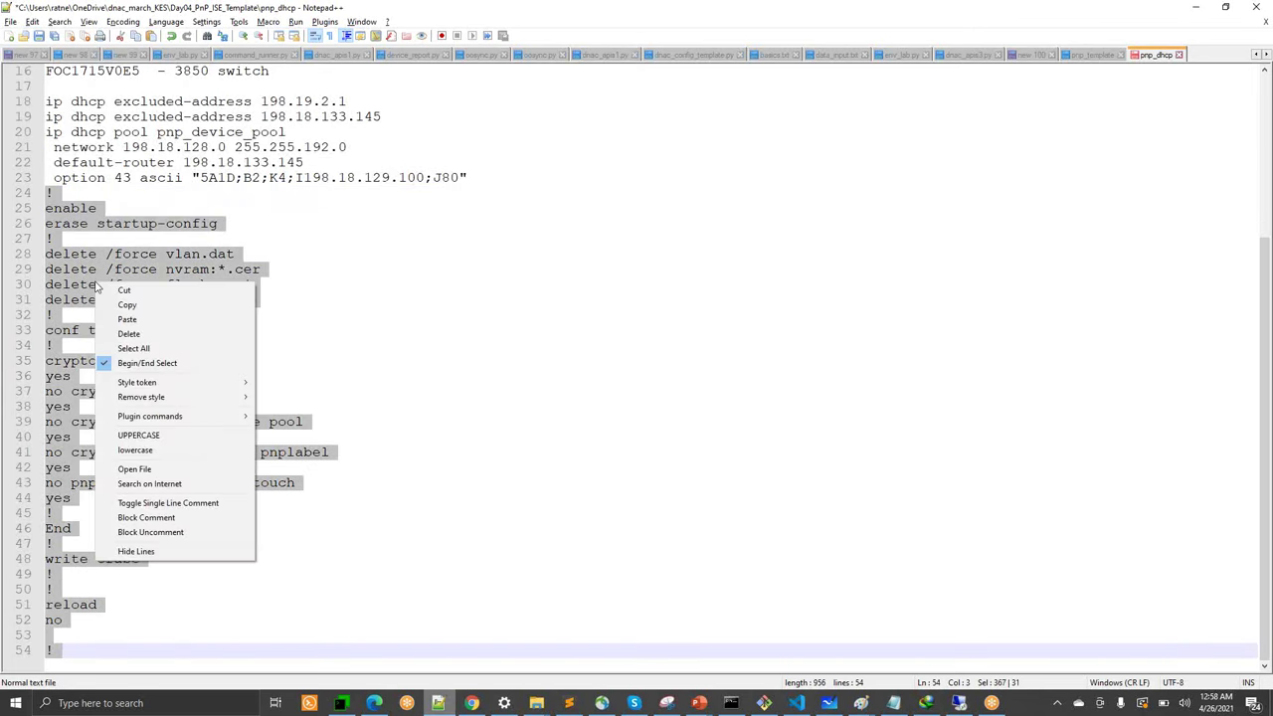
left_click(125, 305)
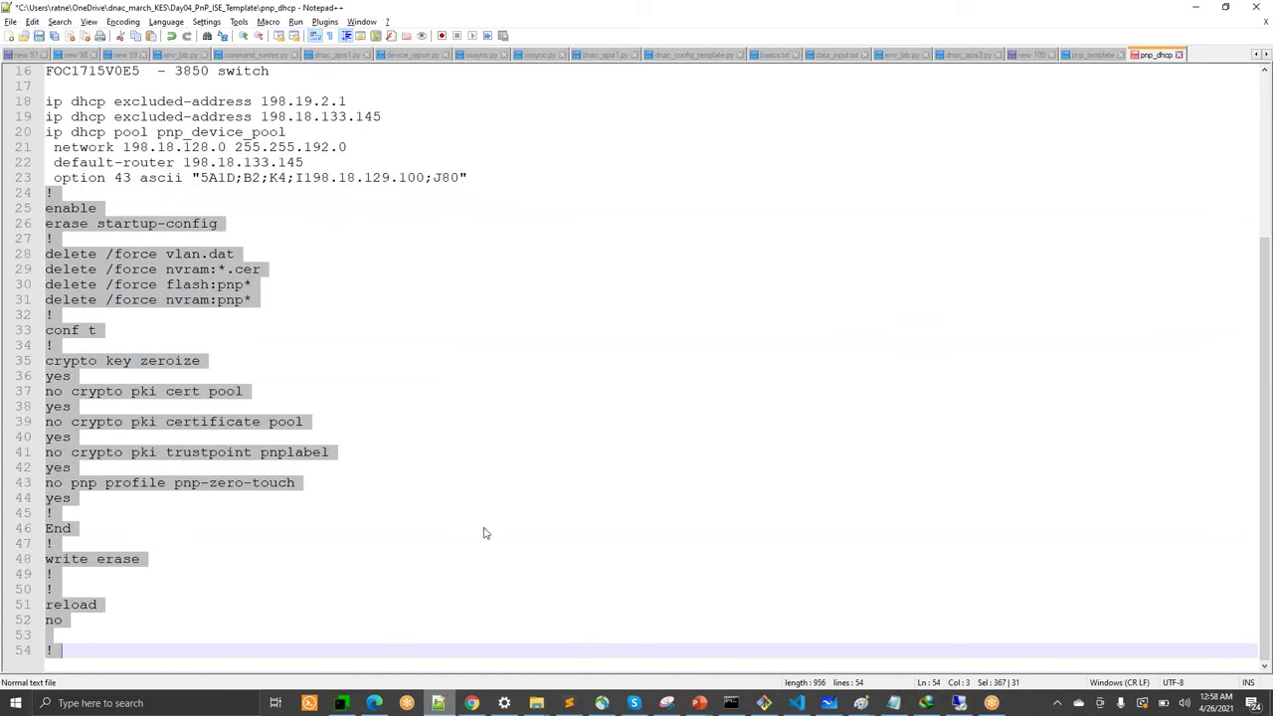
left_click(341, 703)
right_click(340, 393)
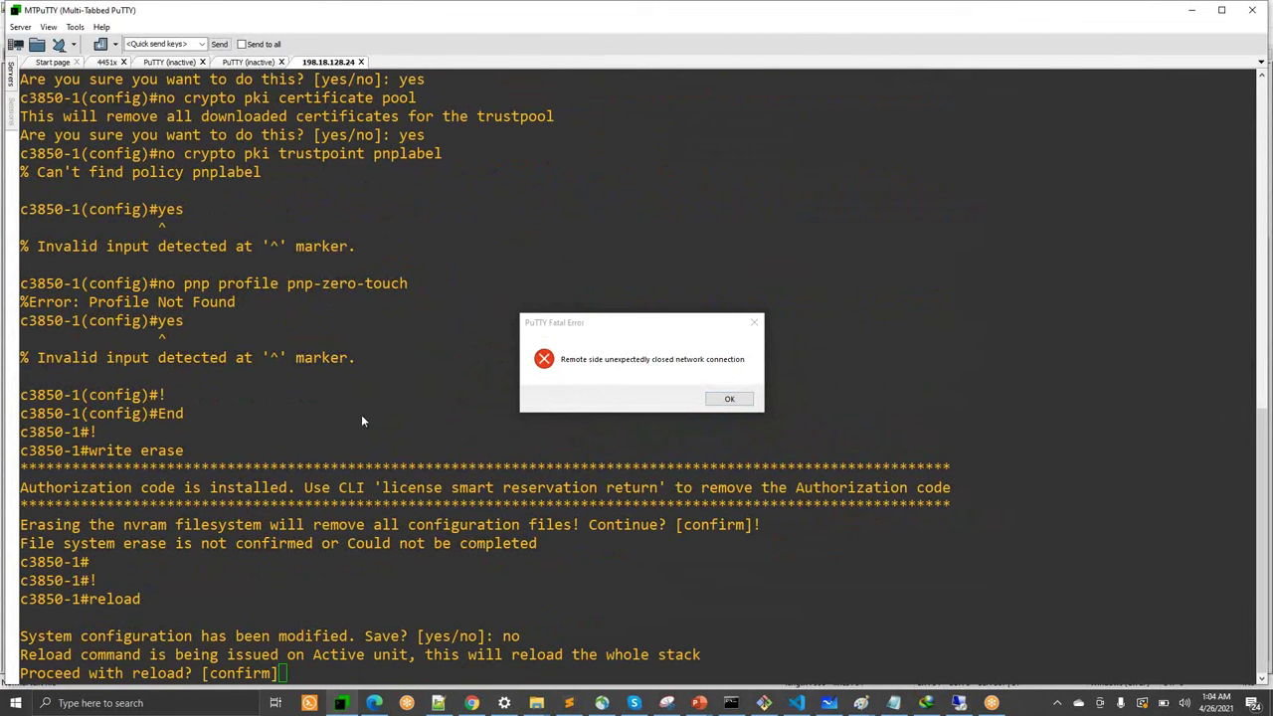
Return to the pnp_dhcp notes in Notepad++ after the c3850-1 session drops.
left_click(438, 703)
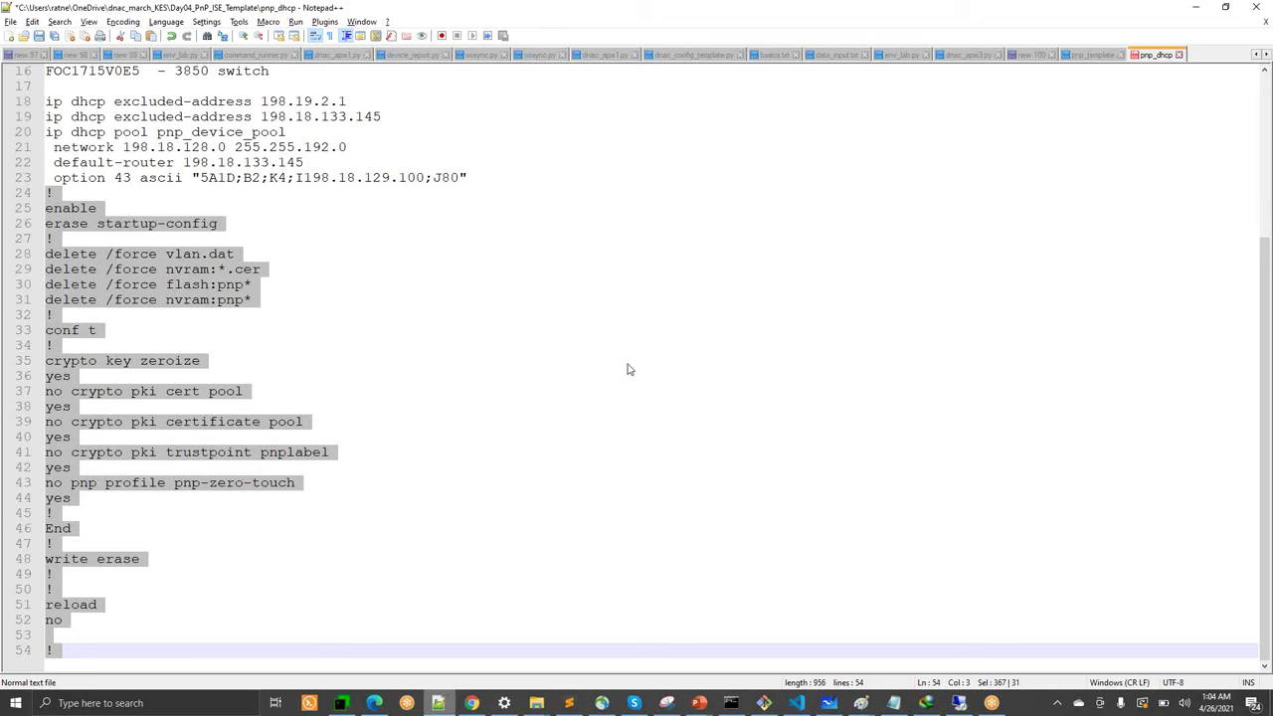
Copy all 102 lines of the pnp_template configuration file.
left_click(872, 224)
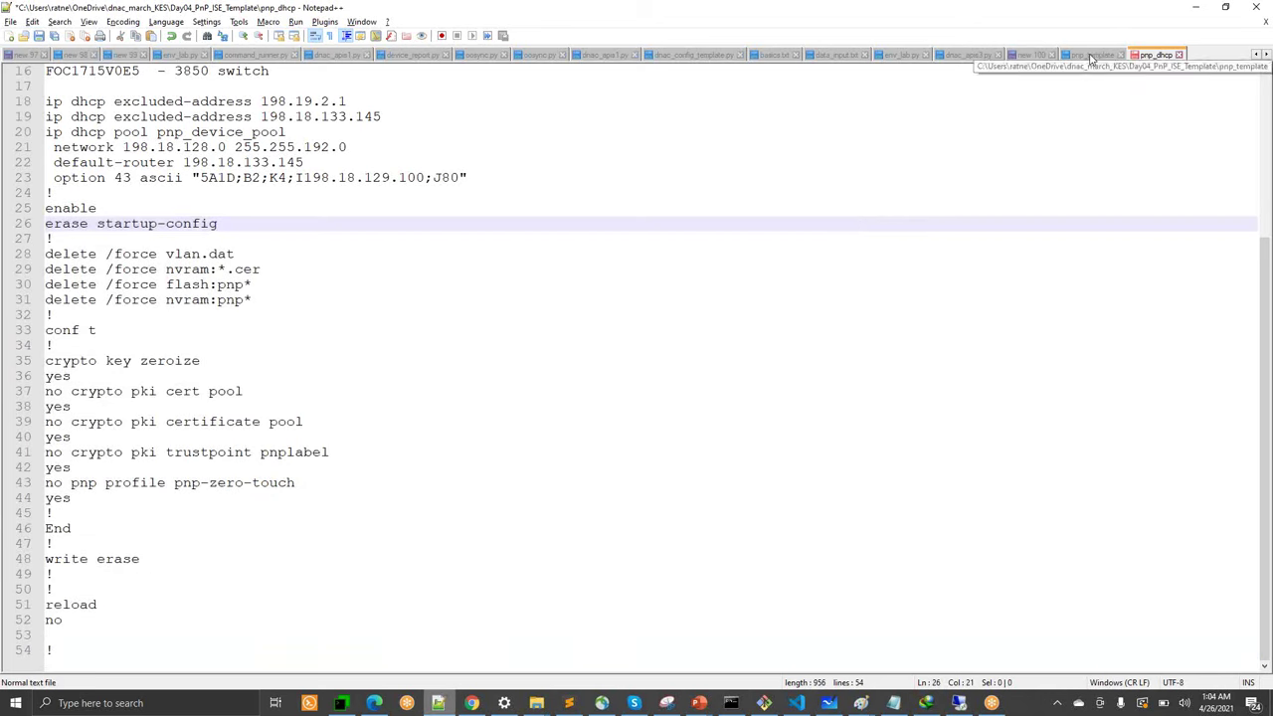
left_click(1091, 55)
left_click_drag(1265, 348, 1266, 99)
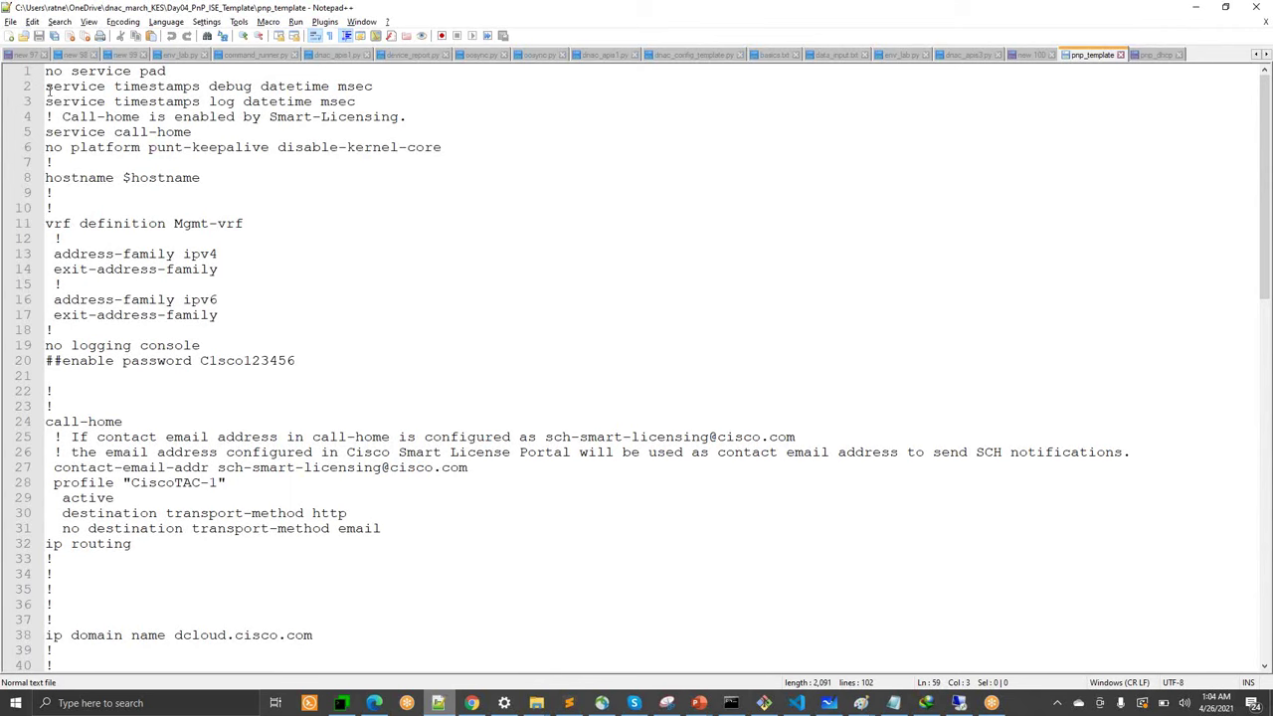
left_click_drag(46, 80, 198, 682)
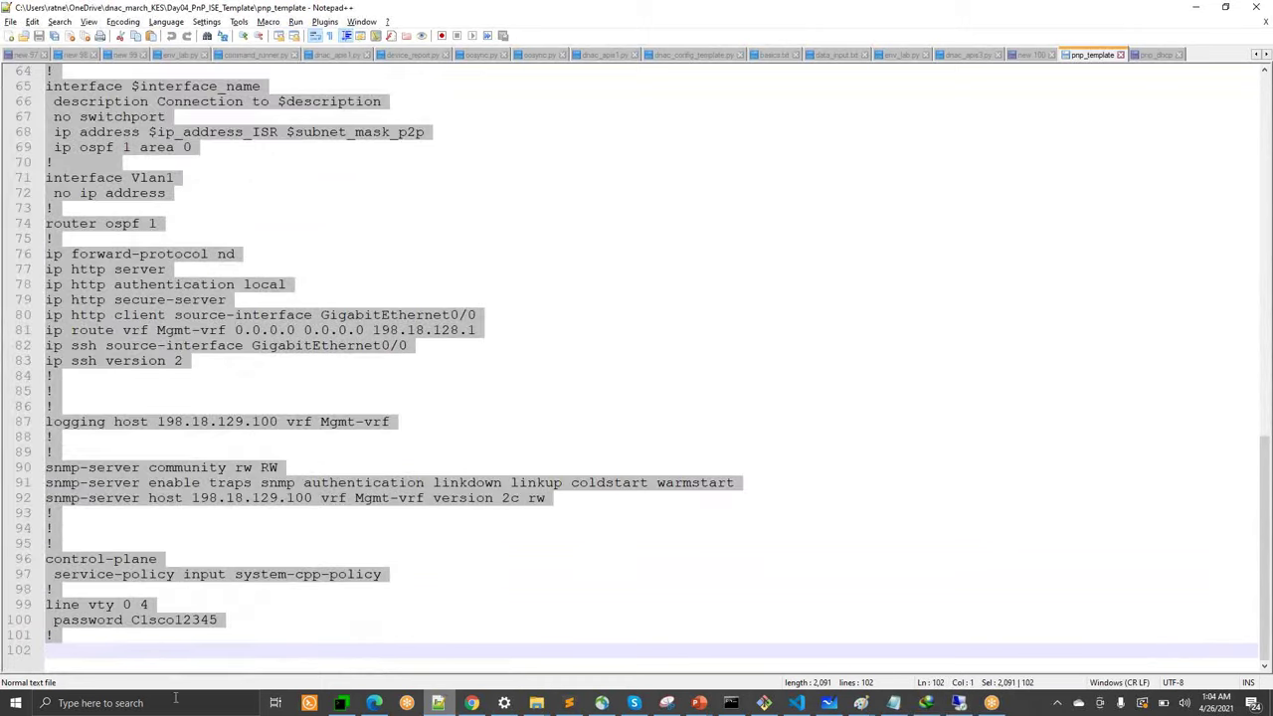
right_click(147, 324)
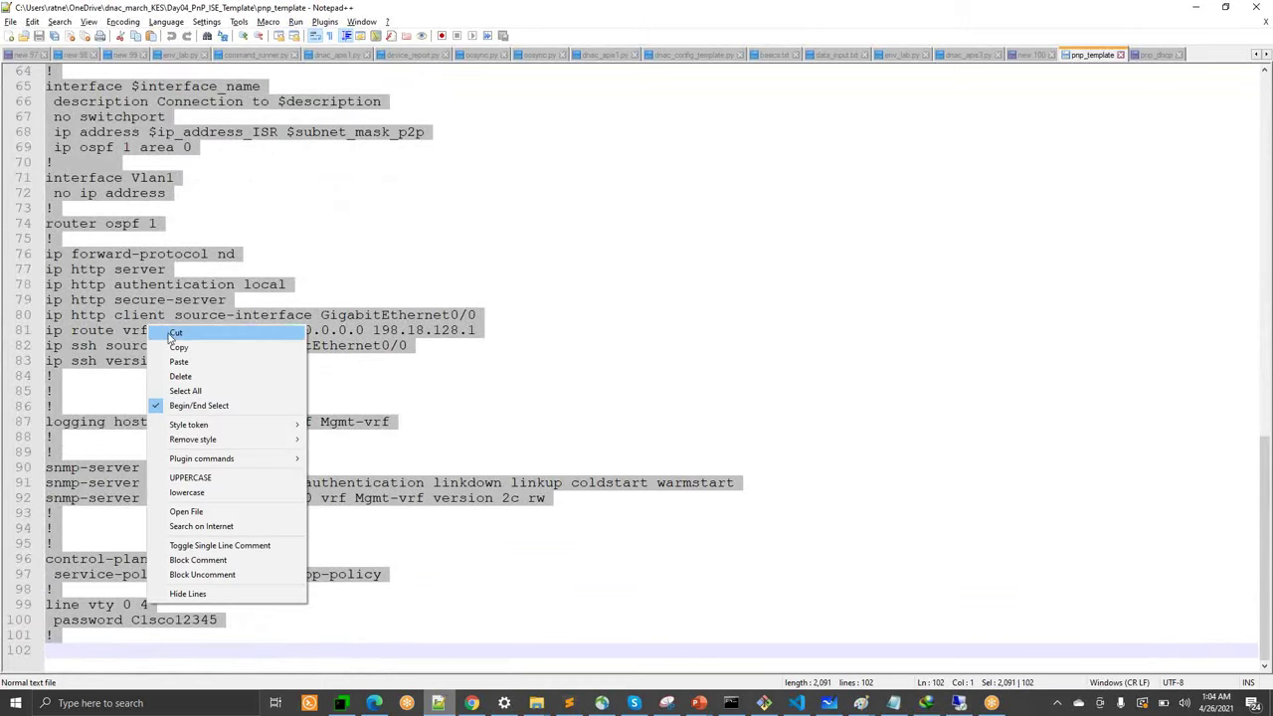
left_click(169, 344)
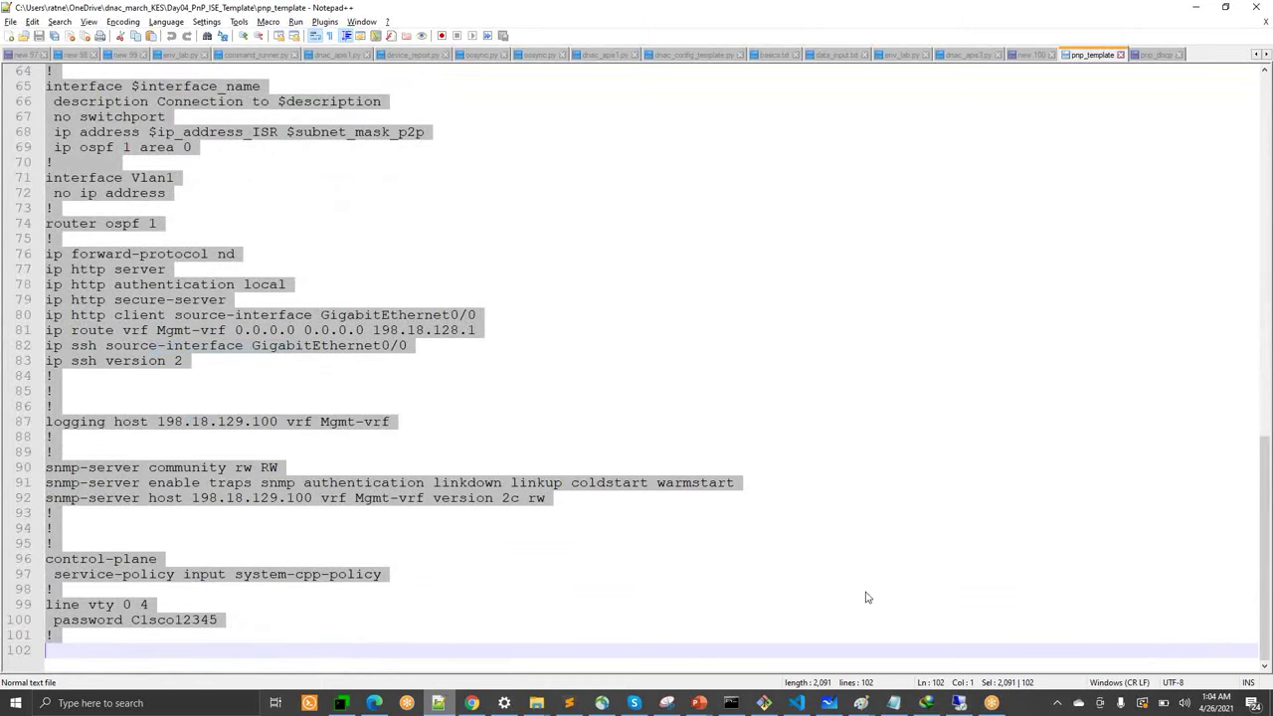
left_click(958, 703)
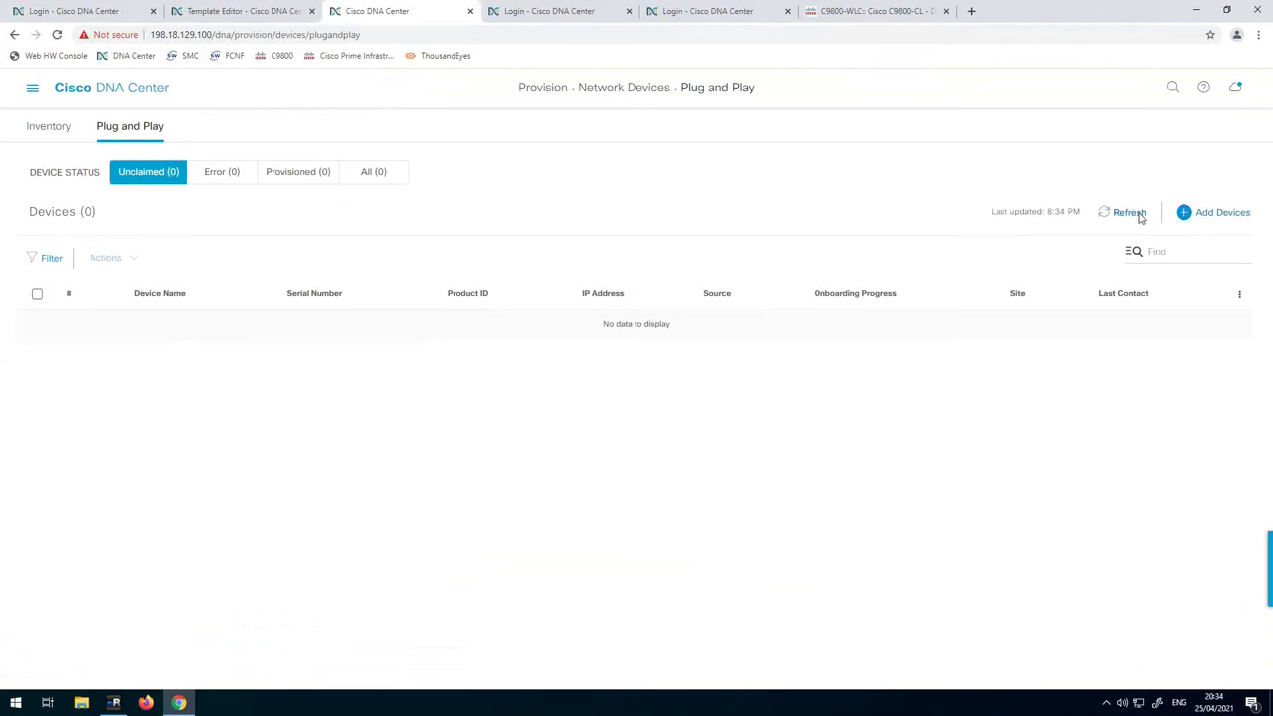
Sort and refresh the empty Plug and Play list, then open Tools > Template Editor.
left_click(195, 293)
left_click(1103, 216)
left_click(32, 92)
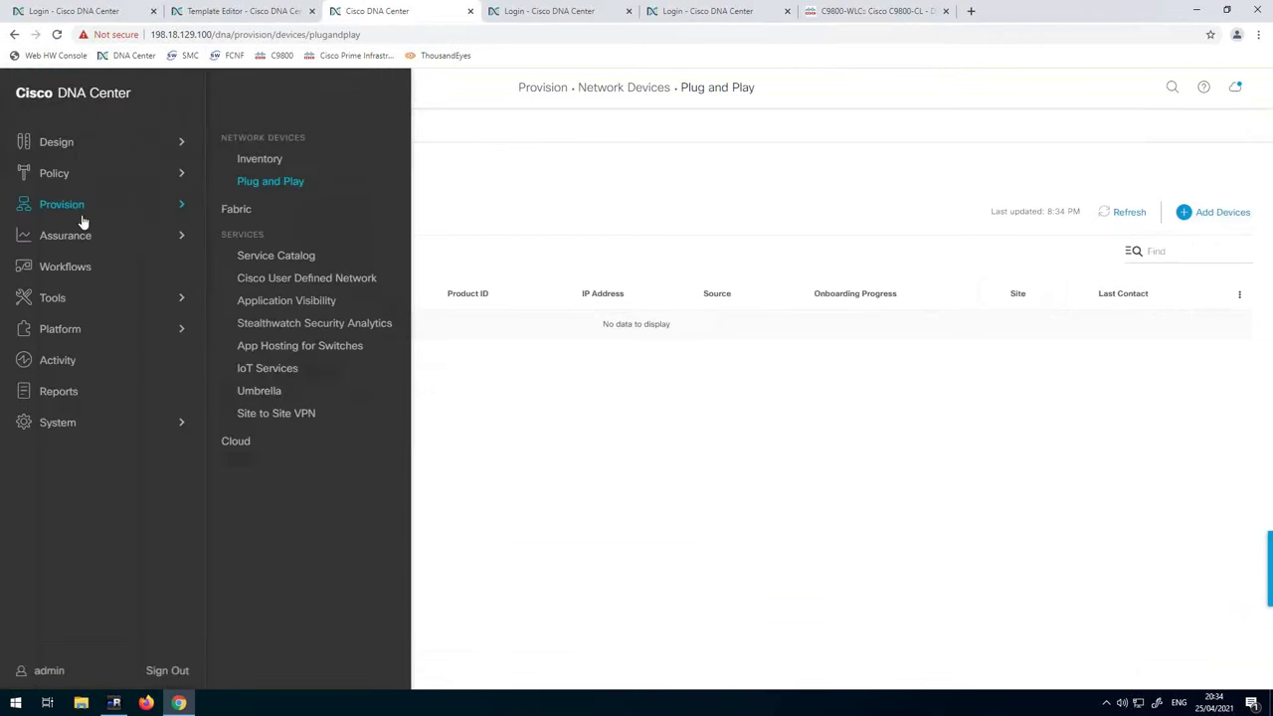
mouse_move(56, 302)
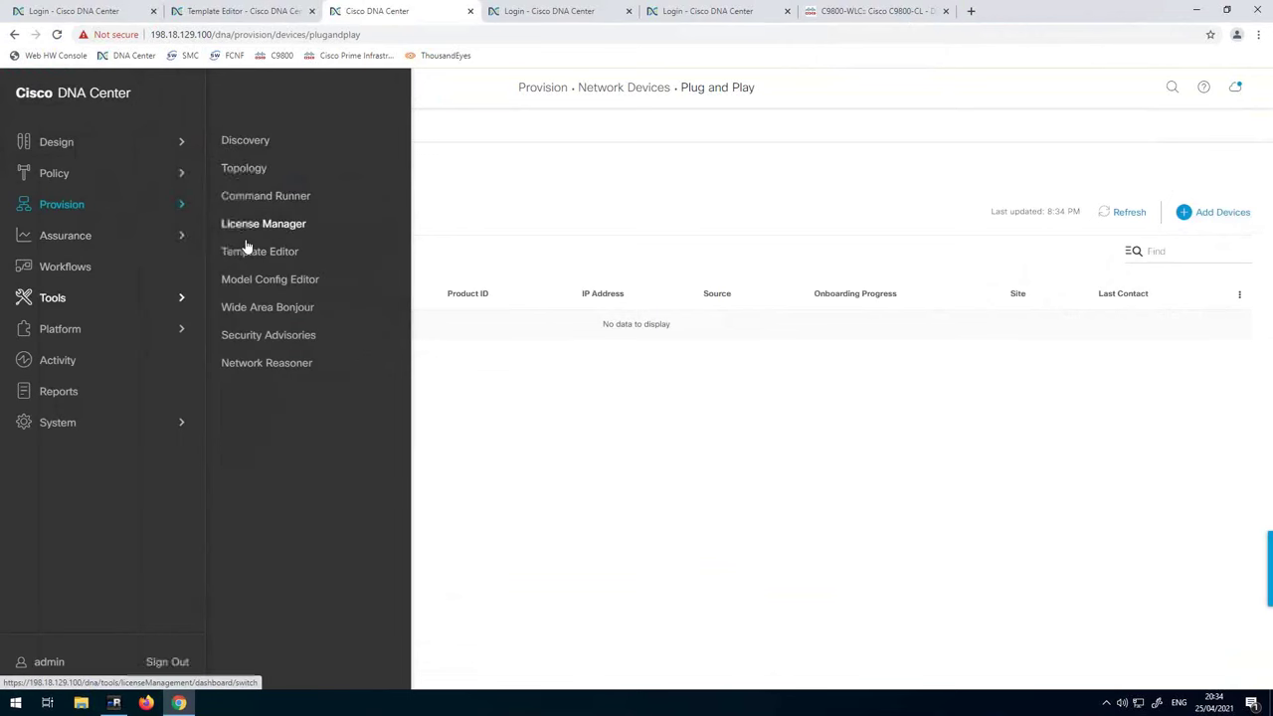
left_click(245, 252)
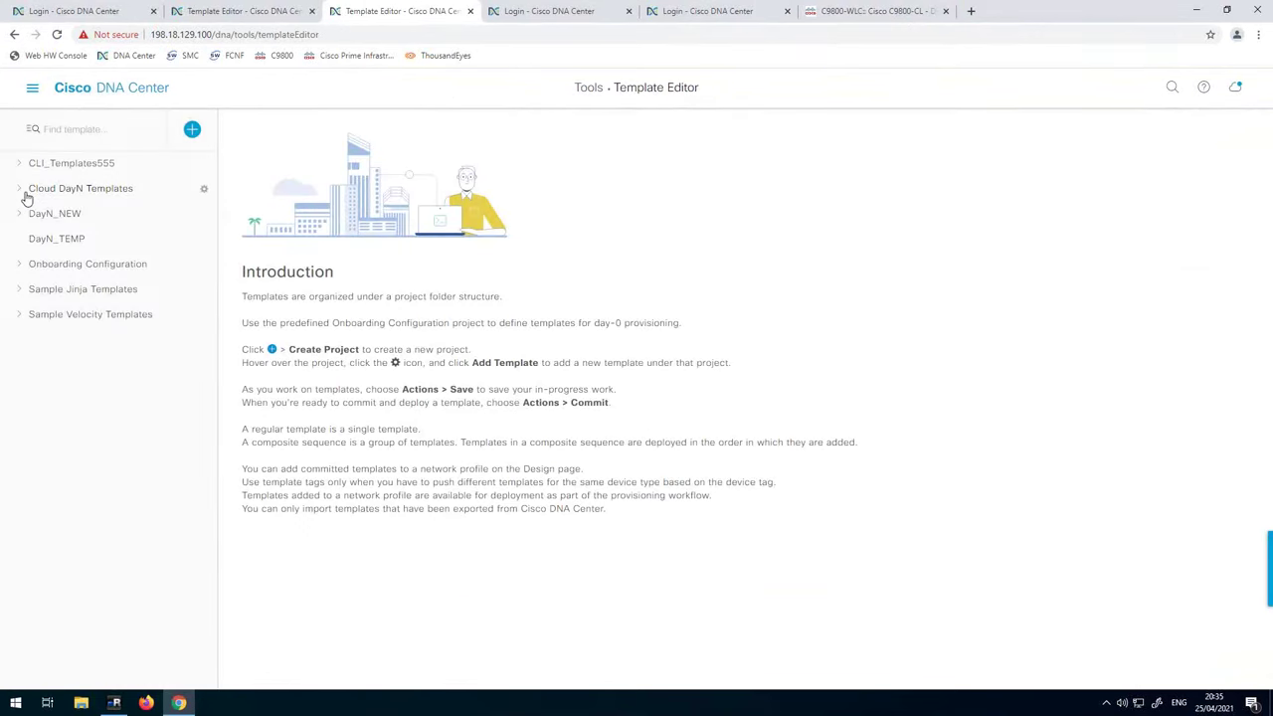
Add a template named 3850_pnp under the Onboarding Configuration project.
left_click(18, 264)
left_click(204, 266)
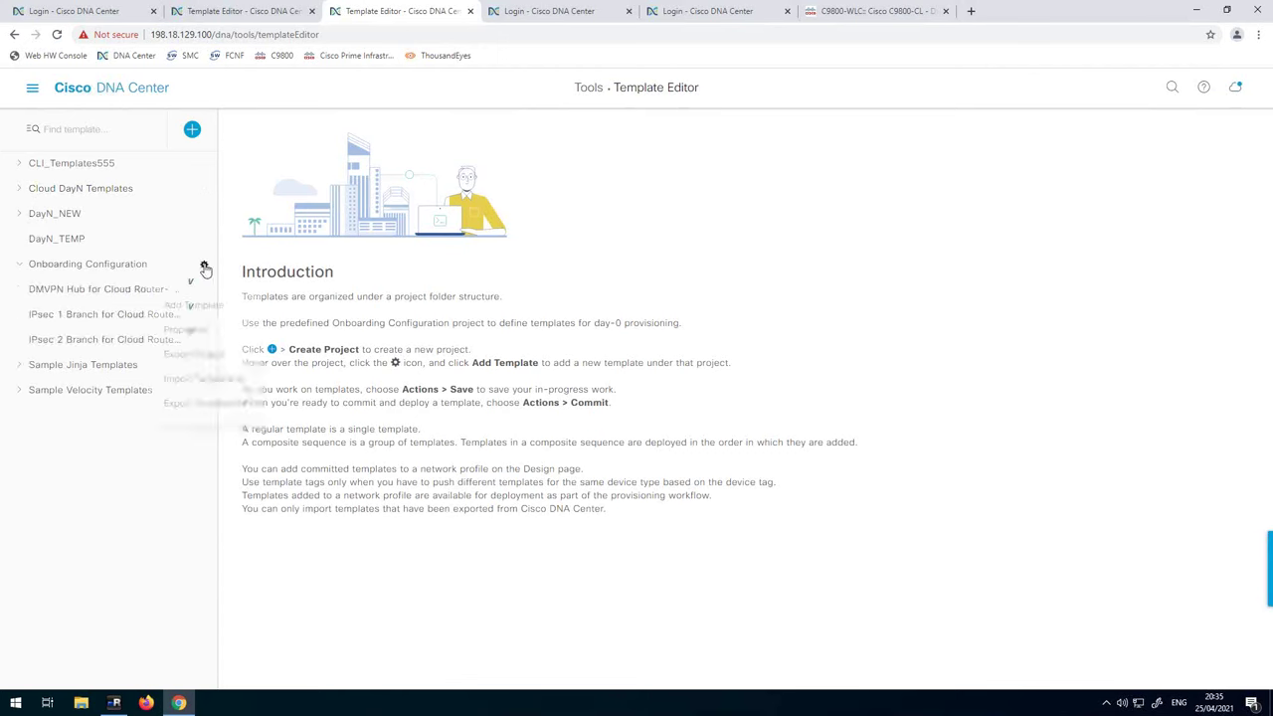
left_click(197, 306)
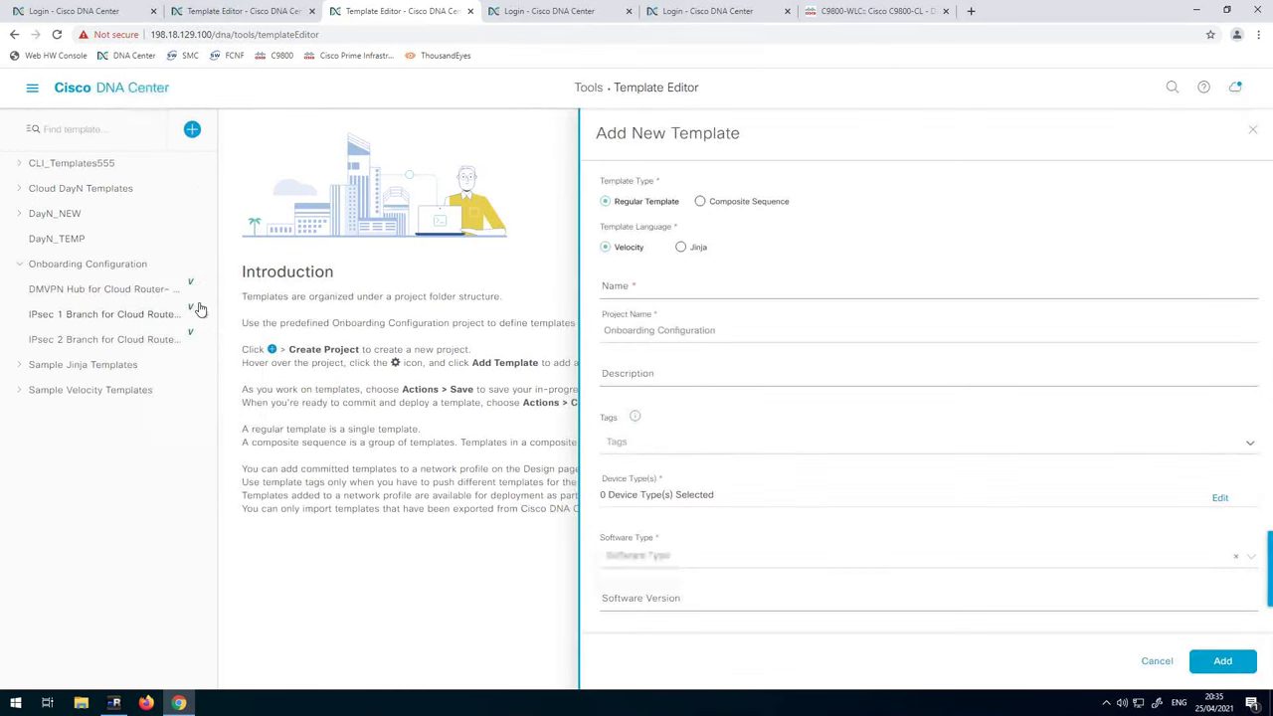
left_click(666, 278)
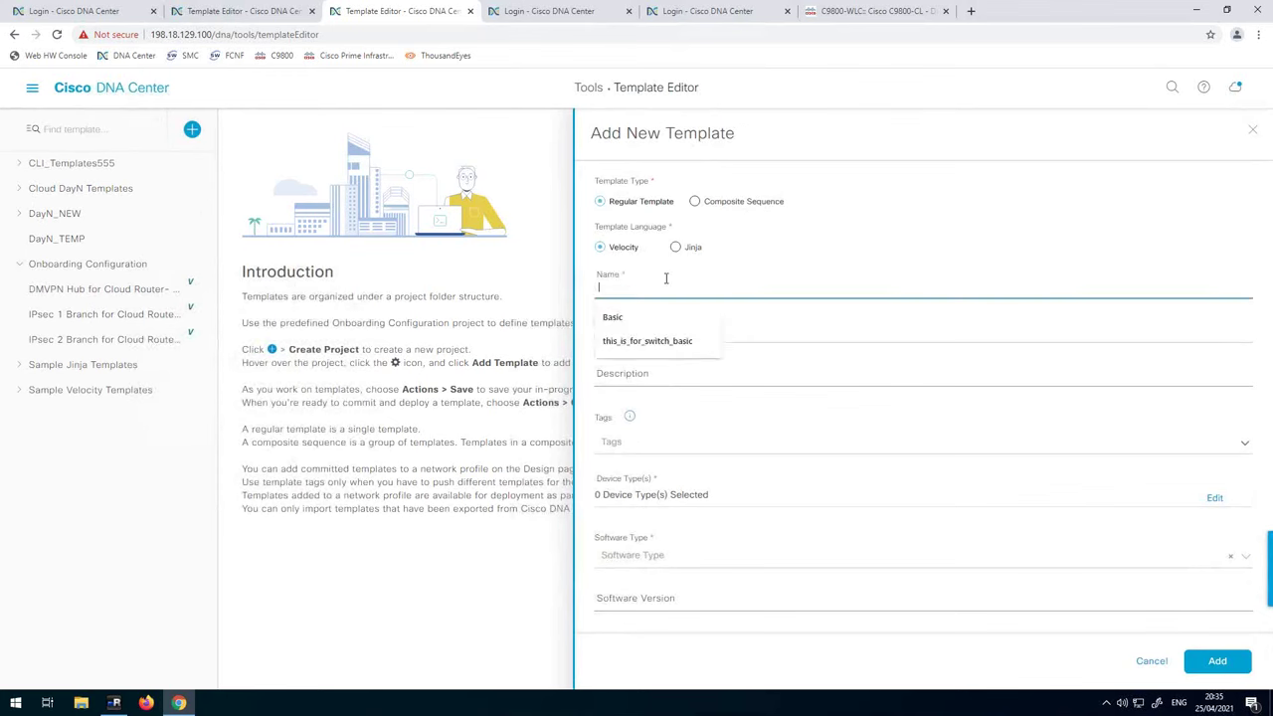
type("3850_pnp")
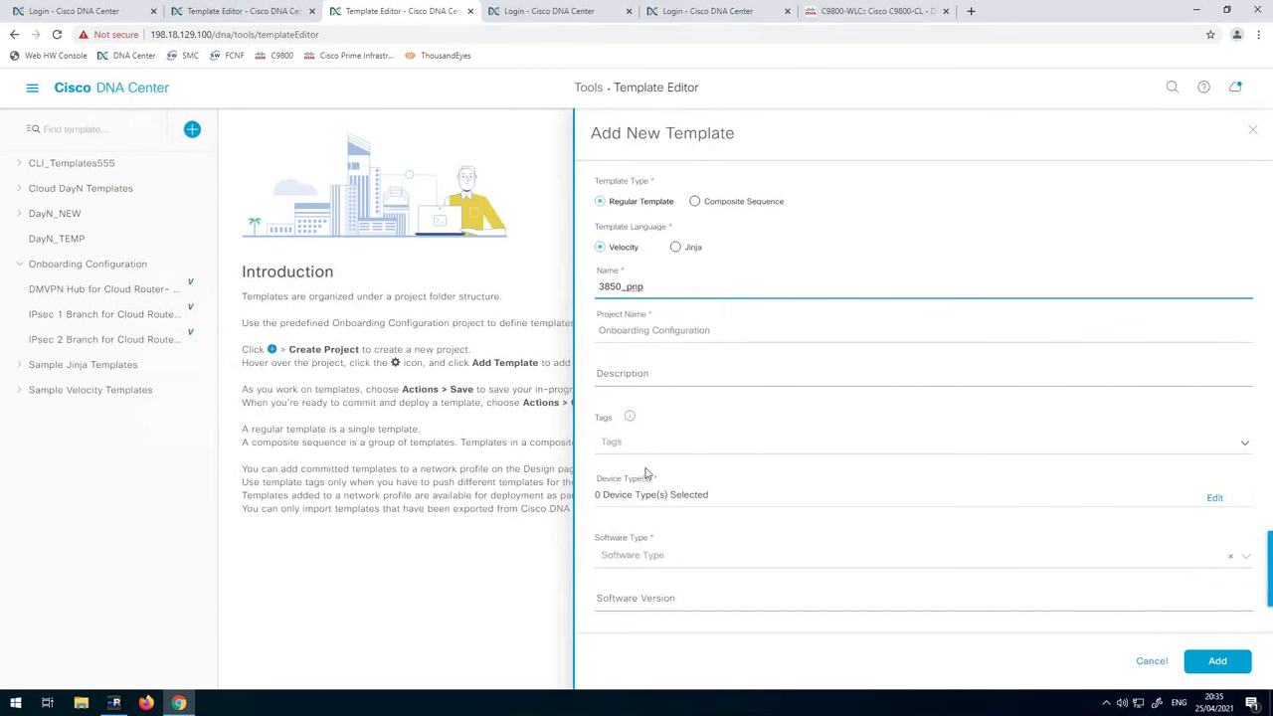
Target Switches and Hubs device types with IOS-XE software and create the template.
left_click(1215, 500)
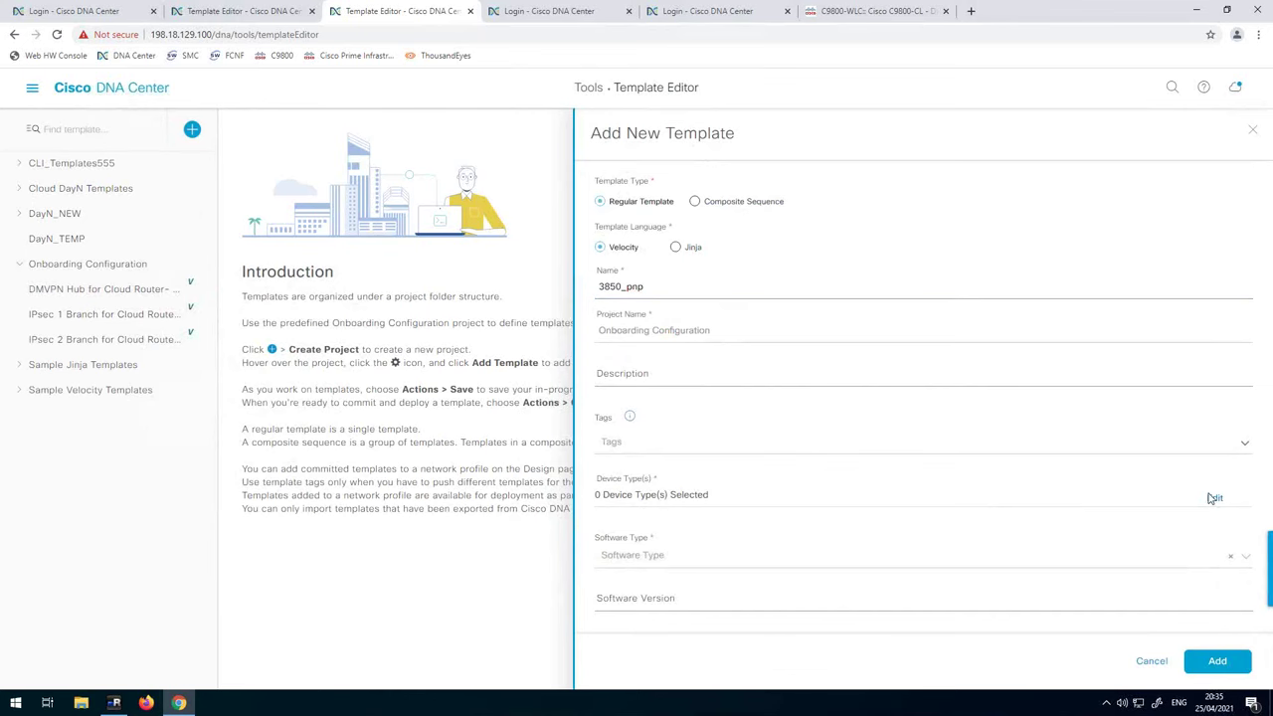
type("3")
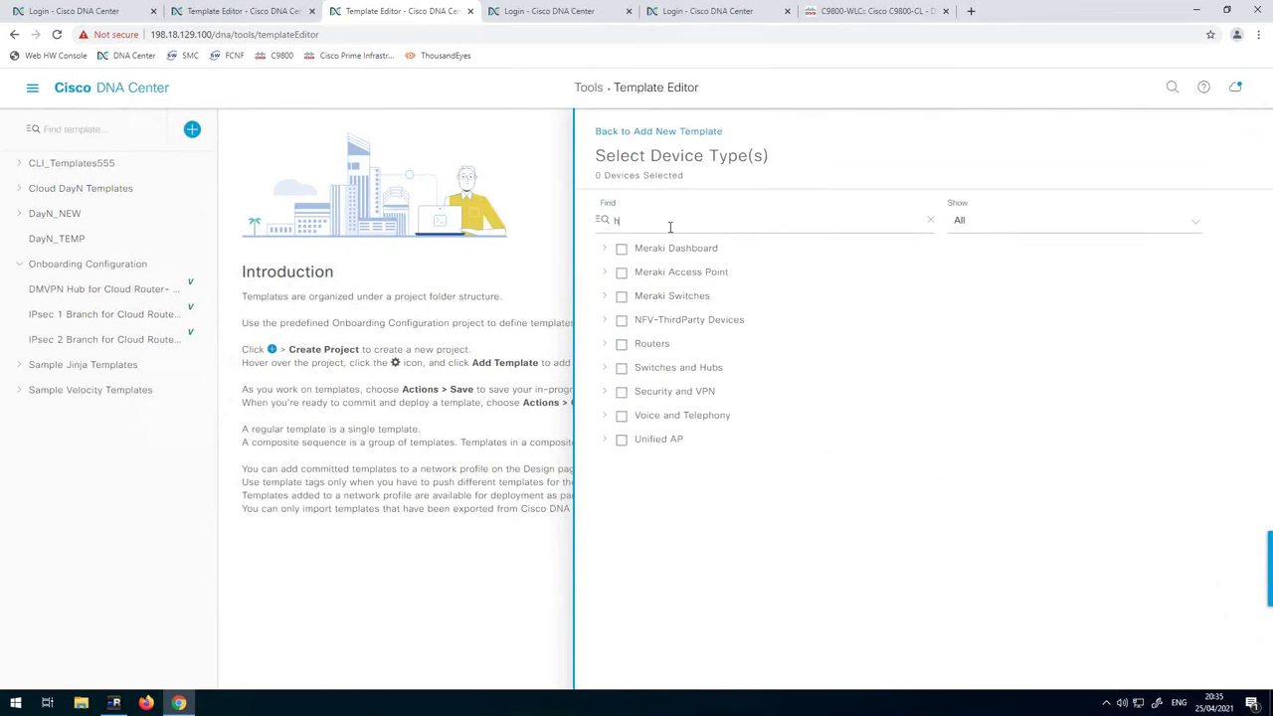
type("ub")
left_click(620, 253)
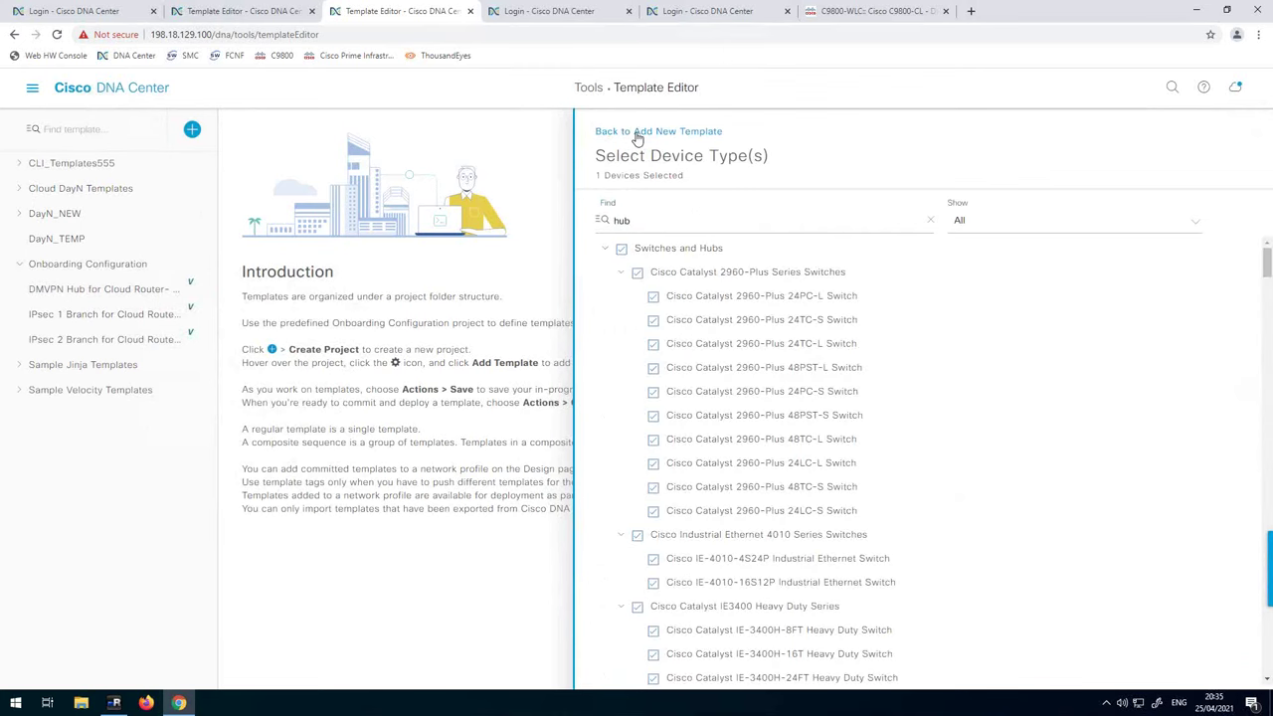
left_click(690, 133)
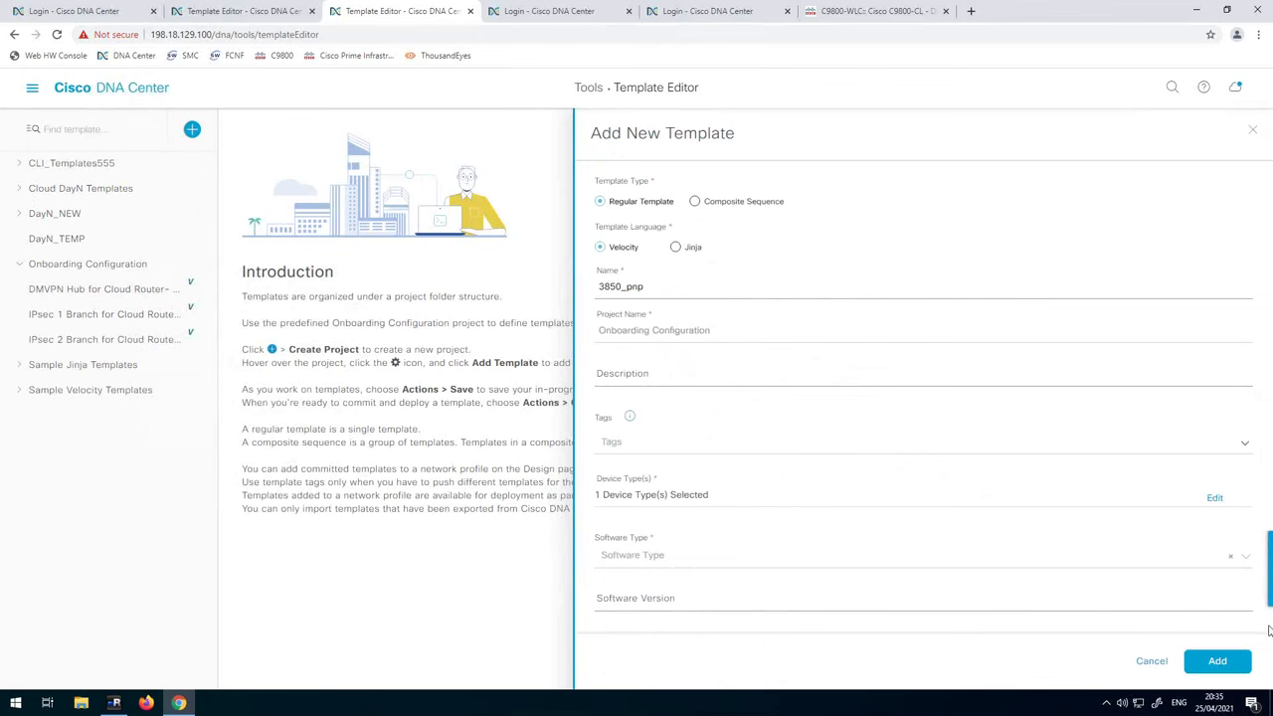
left_click(705, 603)
left_click(667, 555)
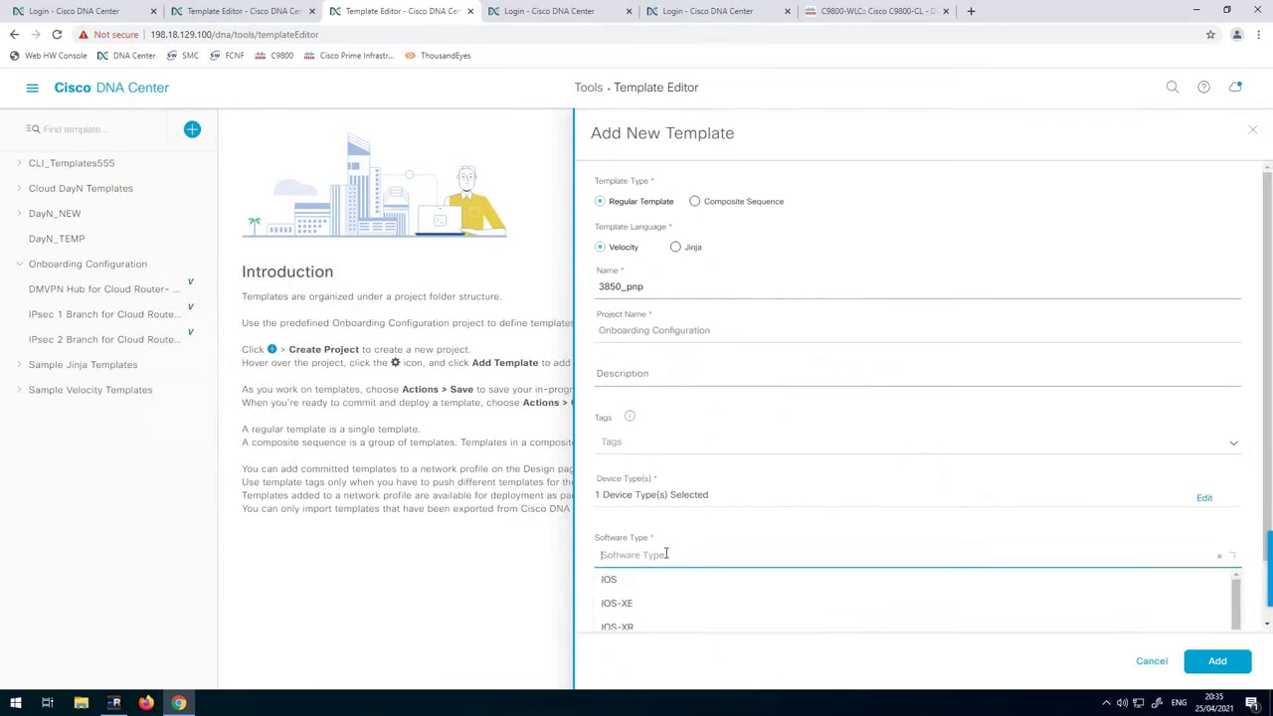
left_click(623, 602)
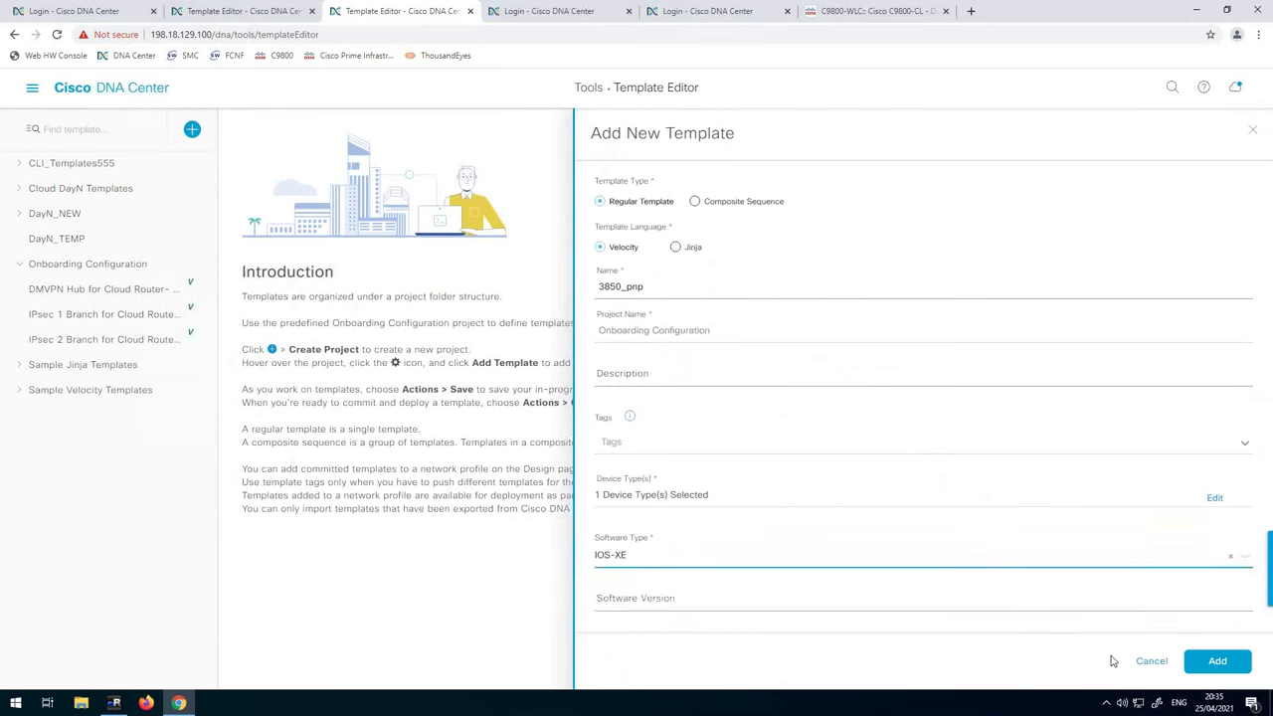
left_click(1189, 652)
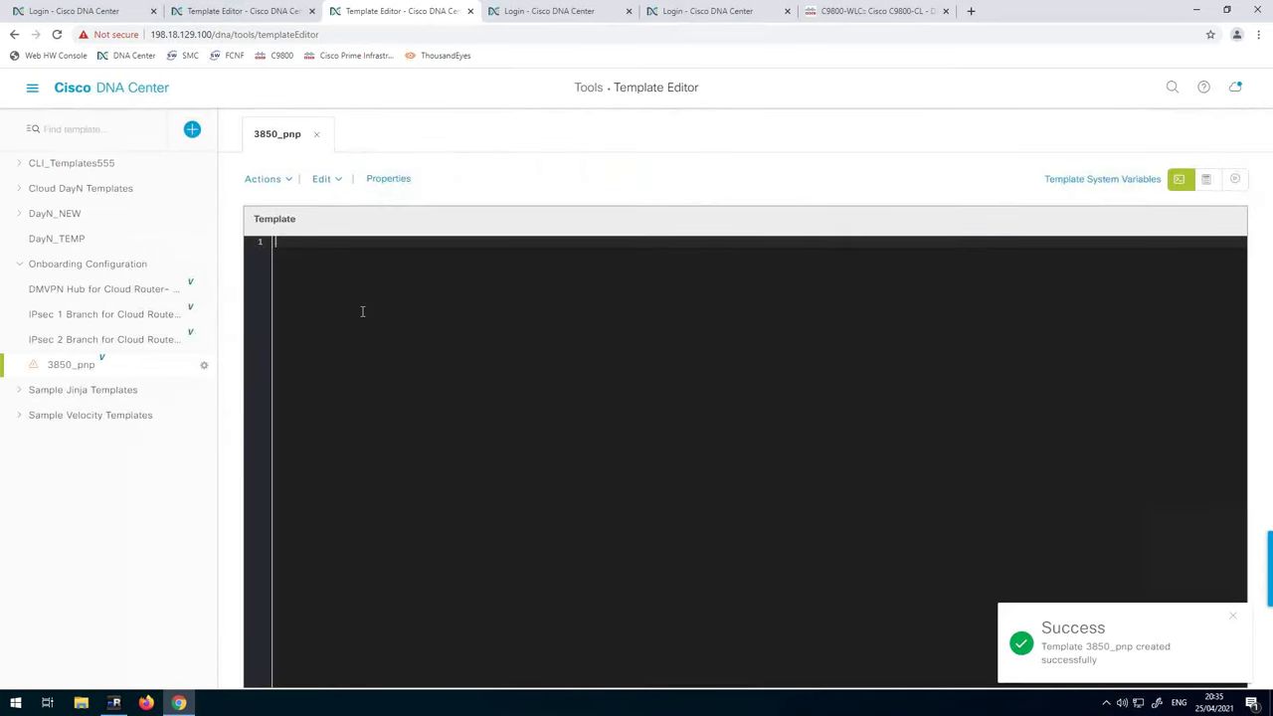
key("ctrl+v")
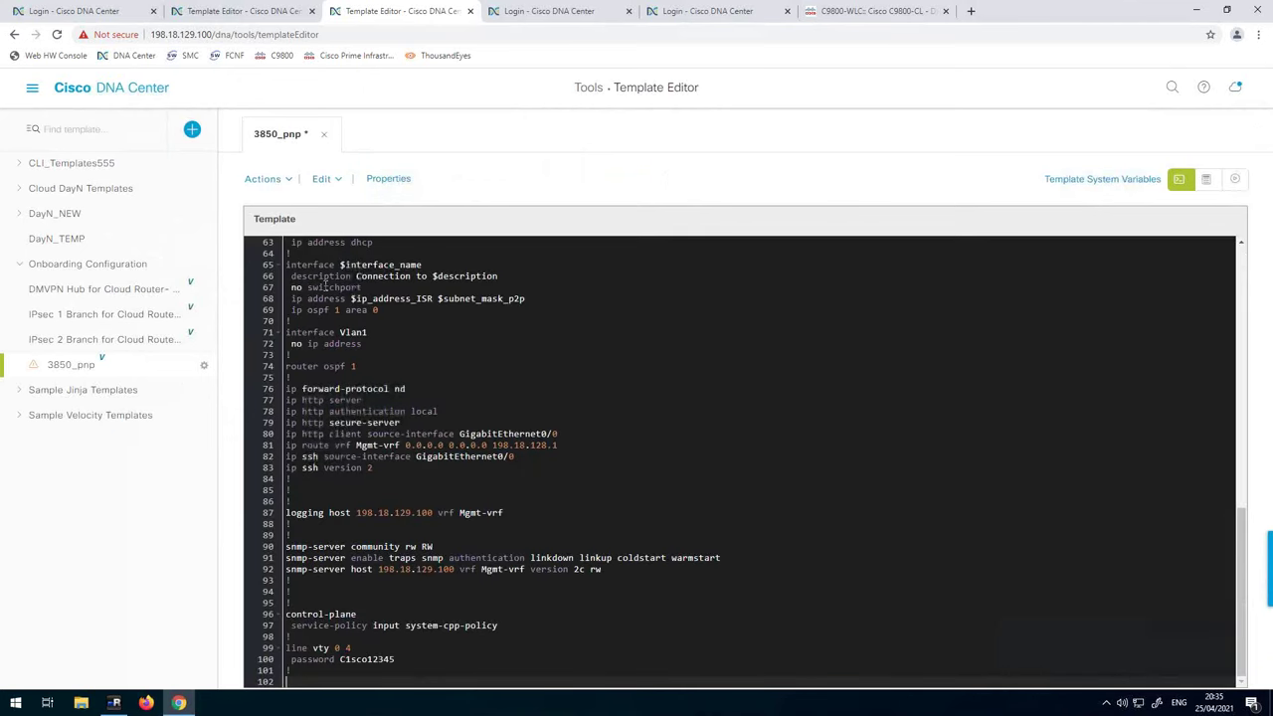
left_click(485, 320)
key("Up")
key("Up")
key("Up")
key("Up")
key("Up")
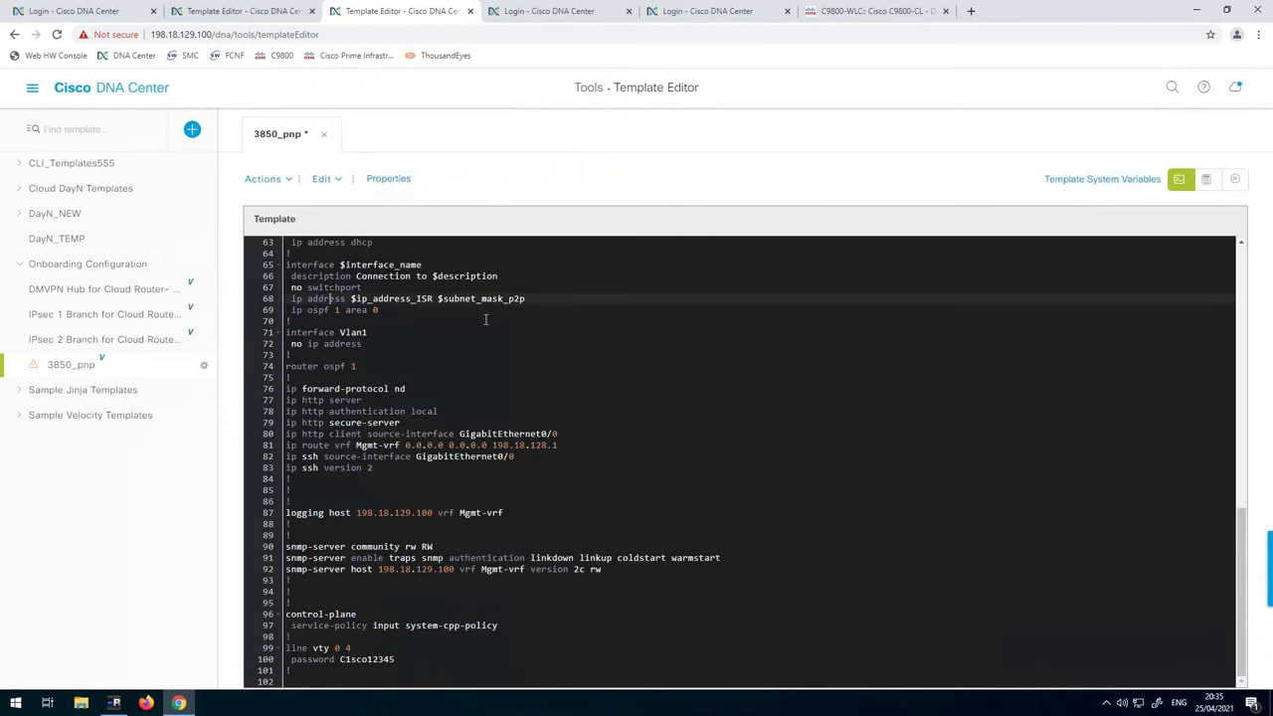
key("Up")
key("Up")
key("Up")
key("Up")
key("Up")
key("Up")
key("Up")
key("Up")
key("Up")
key("Up")
key("Up")
key("Up")
key("Up")
key("Up")
key("Up")
key("Up")
key("Up")
key("Up")
key("Up")
key("Up")
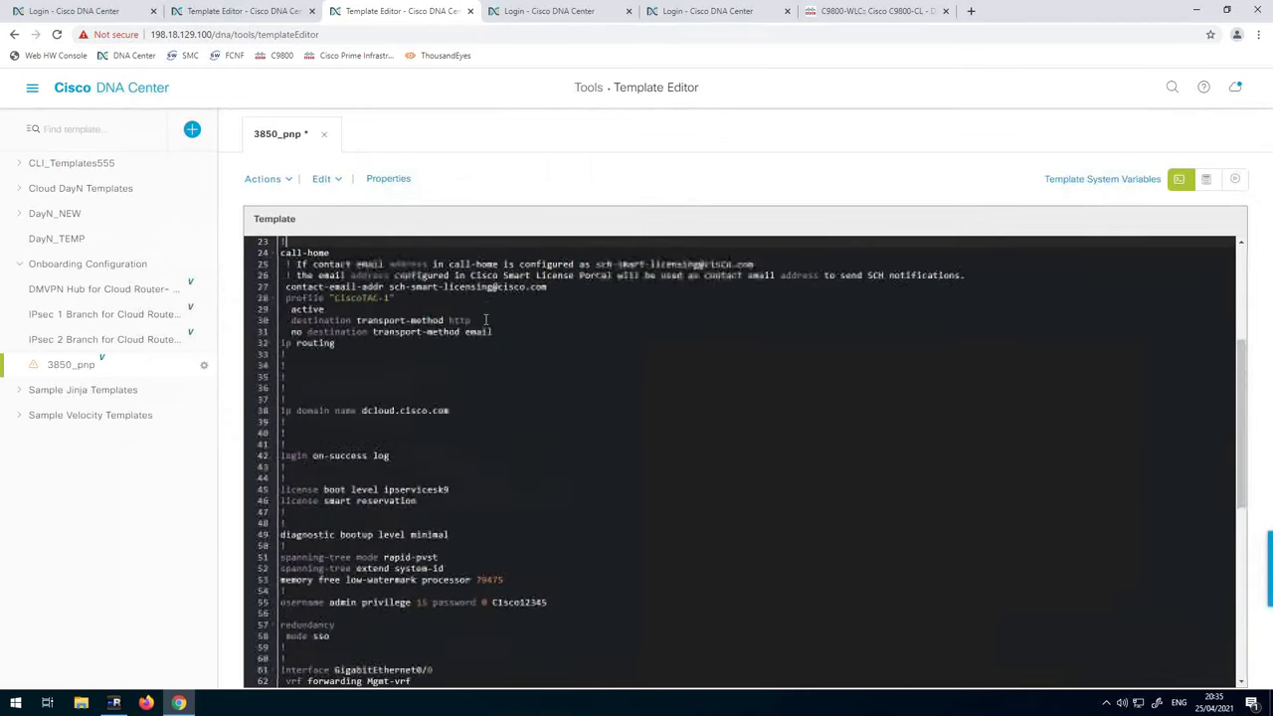
key("Up")
key("Up")
key("Up")
key("Up")
key("Up")
key("Up")
key("Up")
key("Up")
key("Up")
key("Up")
key("Up")
key("Up")
key("Up")
key("Up")
key("Up")
key("Up")
key("Up")
key("Up")
key("Up")
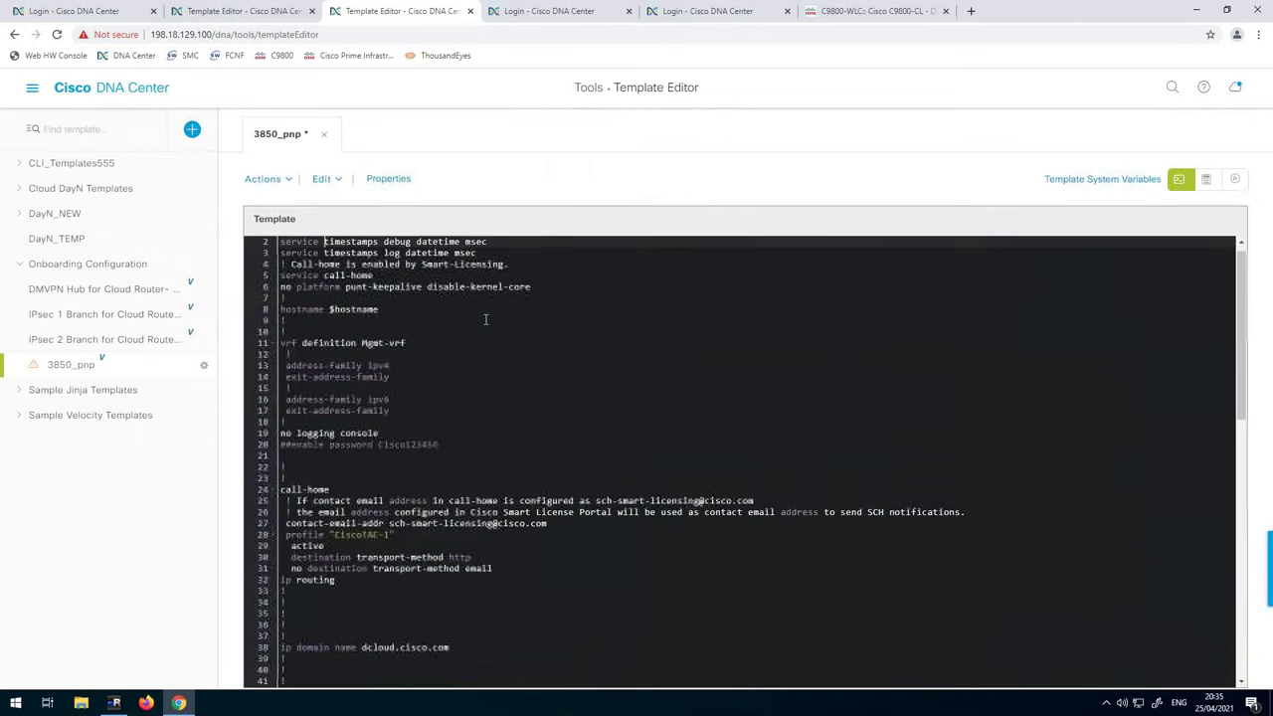
left_click(376, 321)
left_click(403, 385)
key("Down")
key("Down")
key("Down")
key("Down")
key("Down")
key("Down")
key("Down")
key("Down")
key("Down")
key("Down")
key("Down")
key("Down")
key("Down")
key("Down")
key("Down")
key("Down")
key("Down")
key("Down")
key("Down")
key("Down")
key("Down")
key("Down")
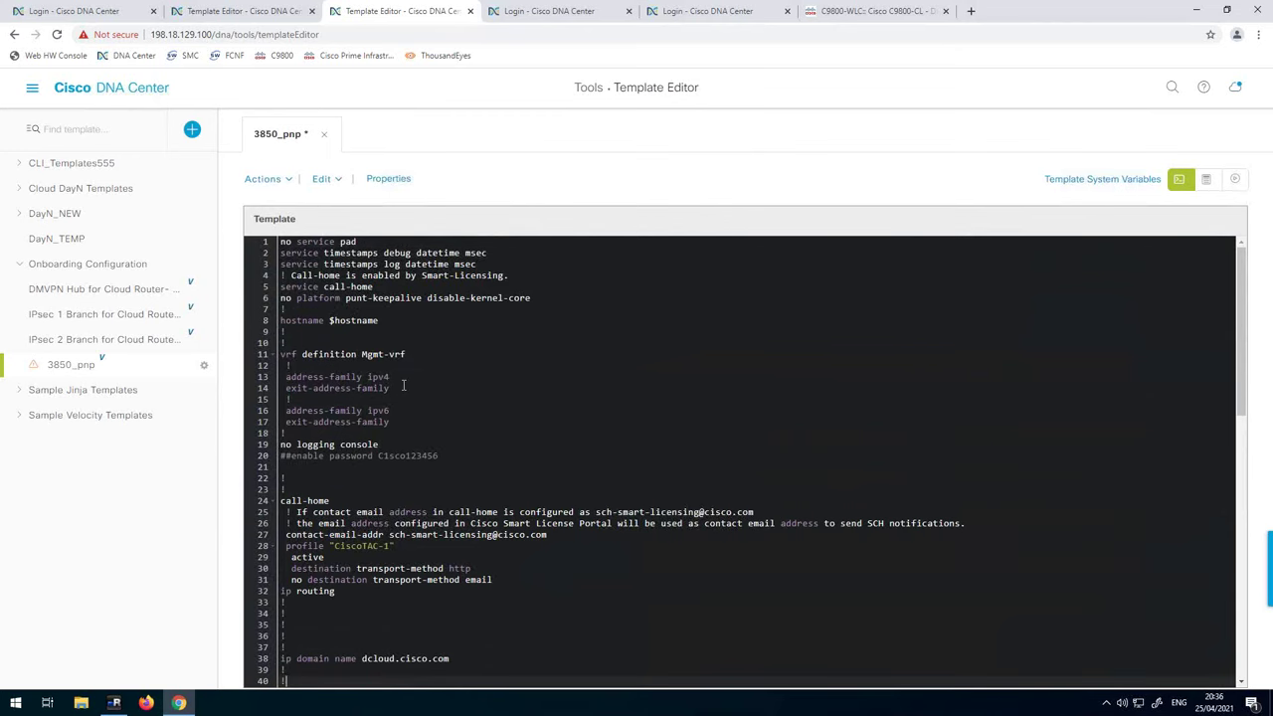
key("Down")
key("Down")
key("Down")
key("Down")
key("Down")
key("Down")
key("Down")
key("Down")
key("Down")
key("Down")
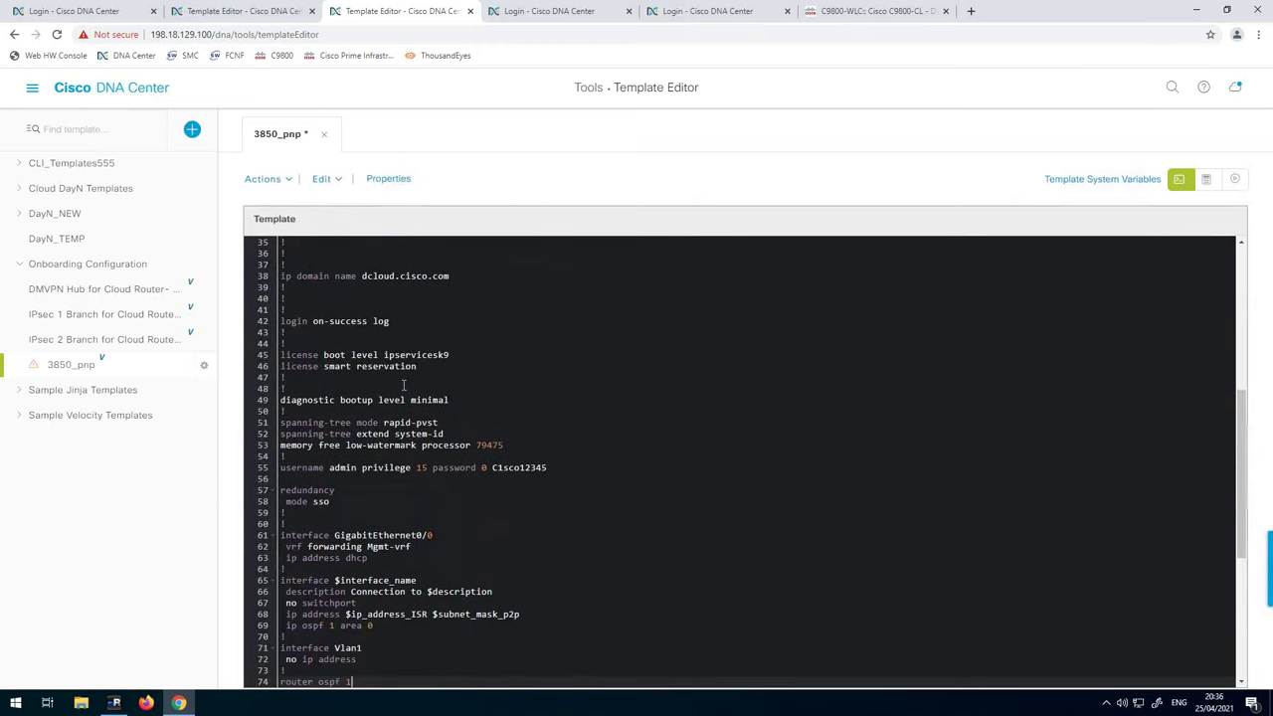
key("Down")
key("Down")
key("Down")
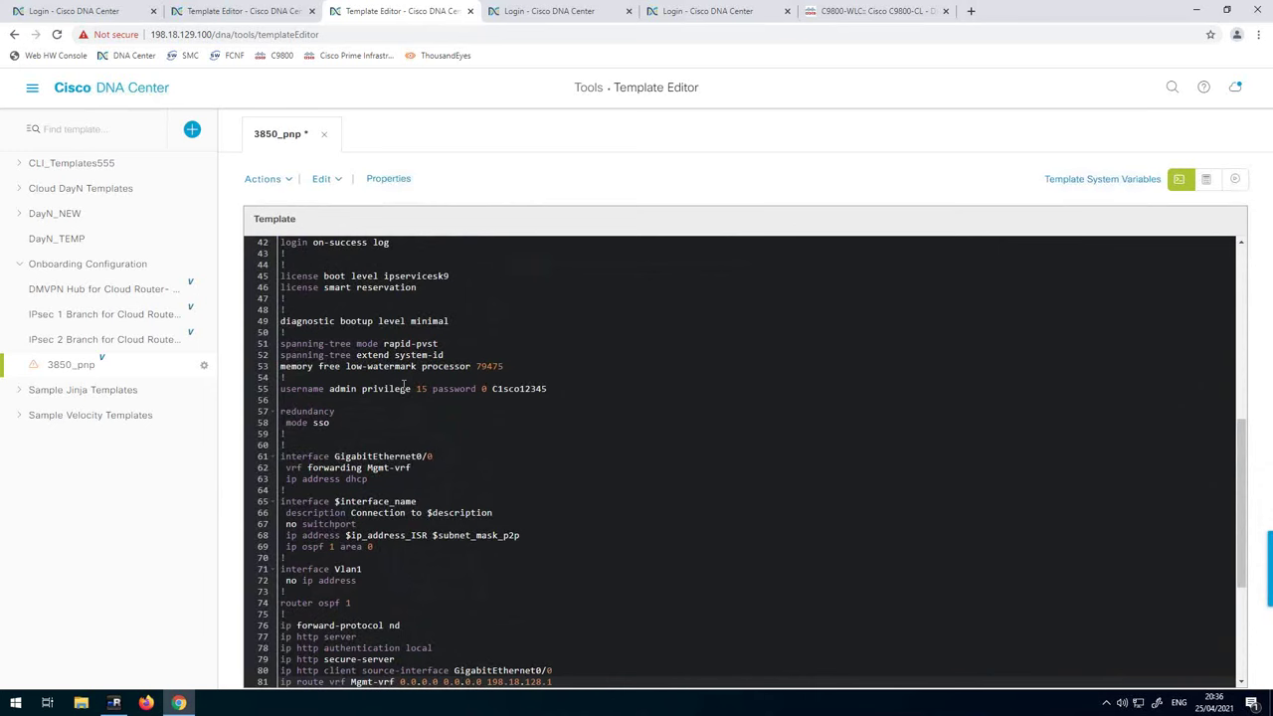
key("Down")
key("Down")
key("Down")
key("Down")
key("Down")
key("Down")
key("Down")
key("Down")
key("Down")
key("Down")
key("Down")
key("Down")
key("Down")
key("Down")
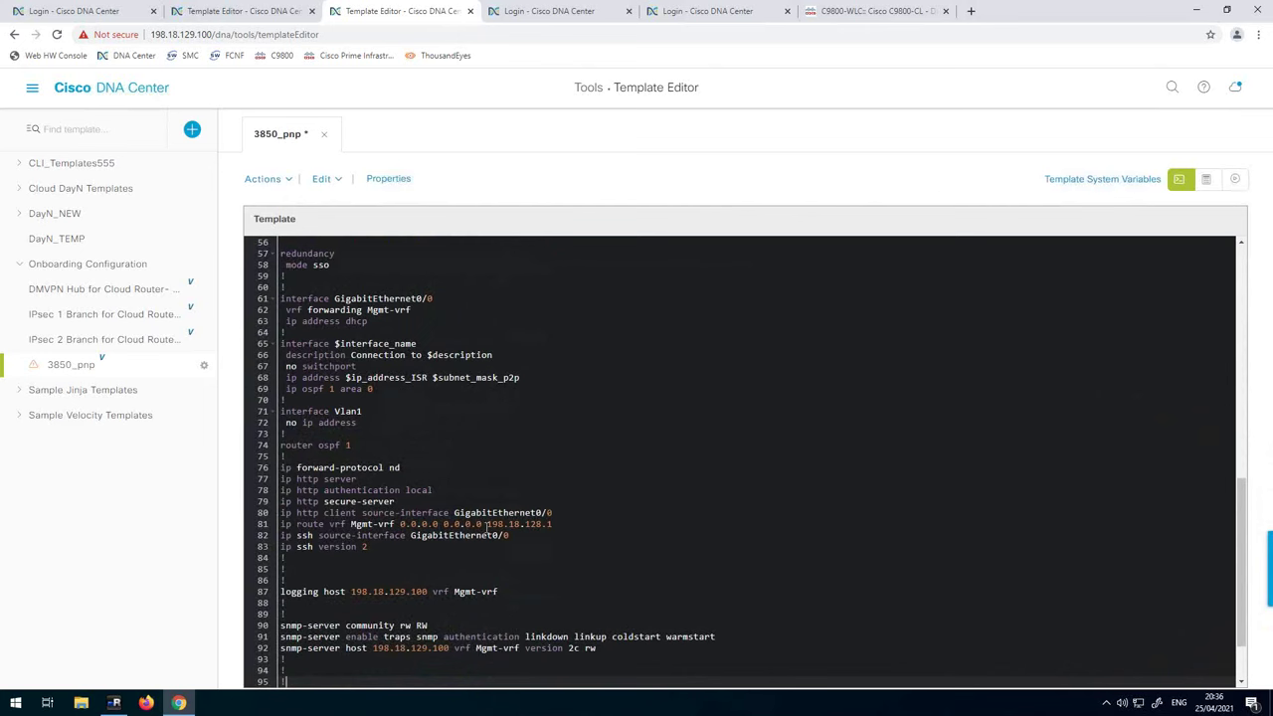
left_click(539, 523)
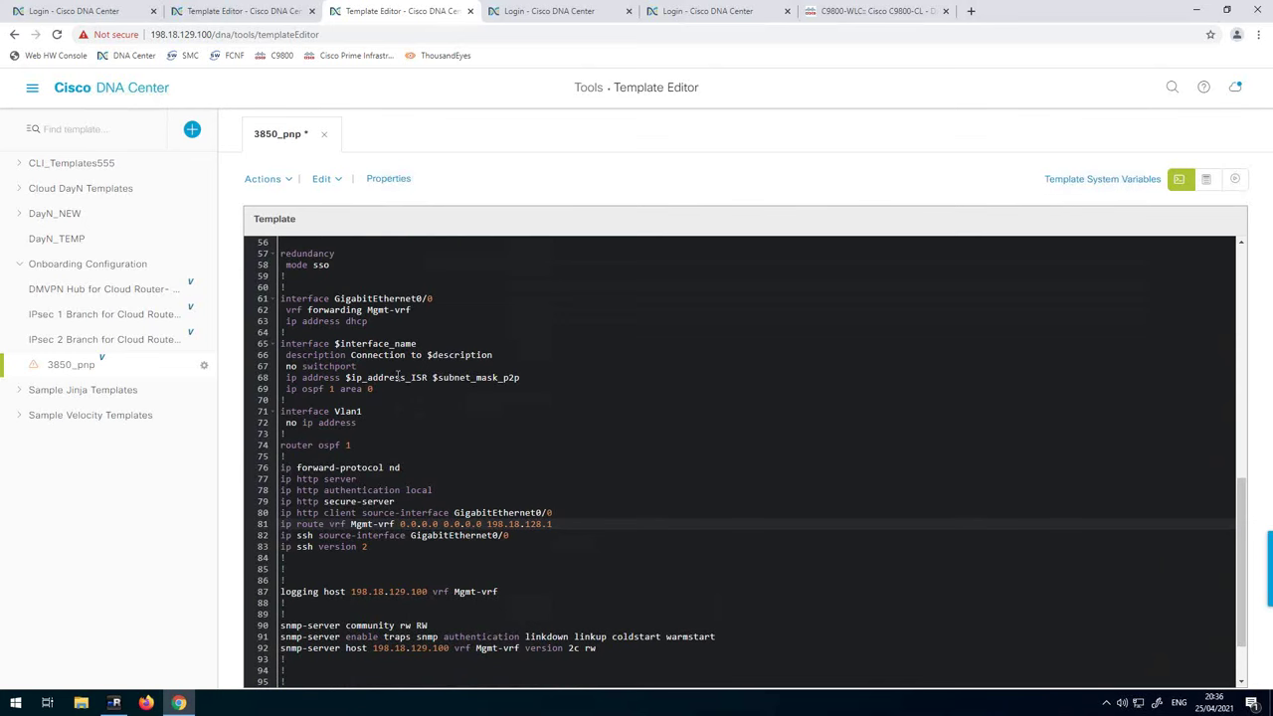
left_click(397, 377)
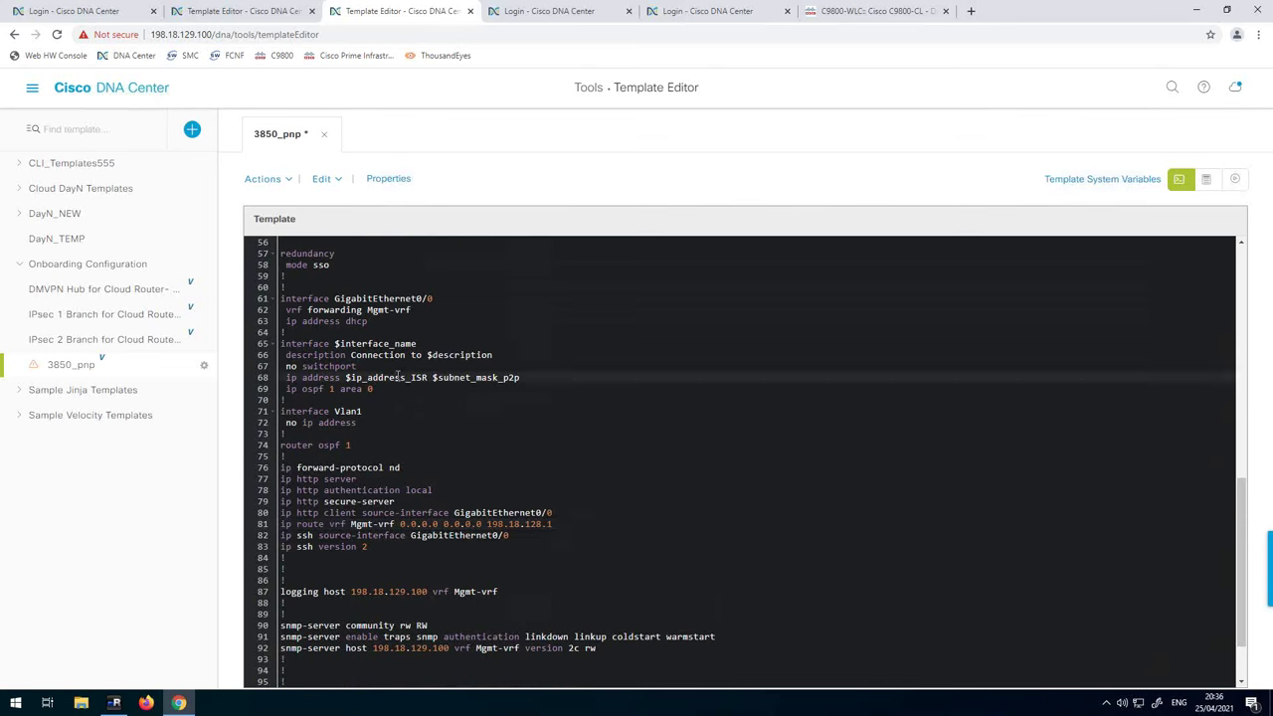
key("Down")
key("Down")
key("Down")
key("Down")
key("Down")
key("Down")
key("Down")
key("Down")
key("Down")
key("Down")
key("Down")
key("Down")
key("Down")
key("Down")
key("Down")
key("Down")
key("Down")
key("Down")
key("Down")
key("Down")
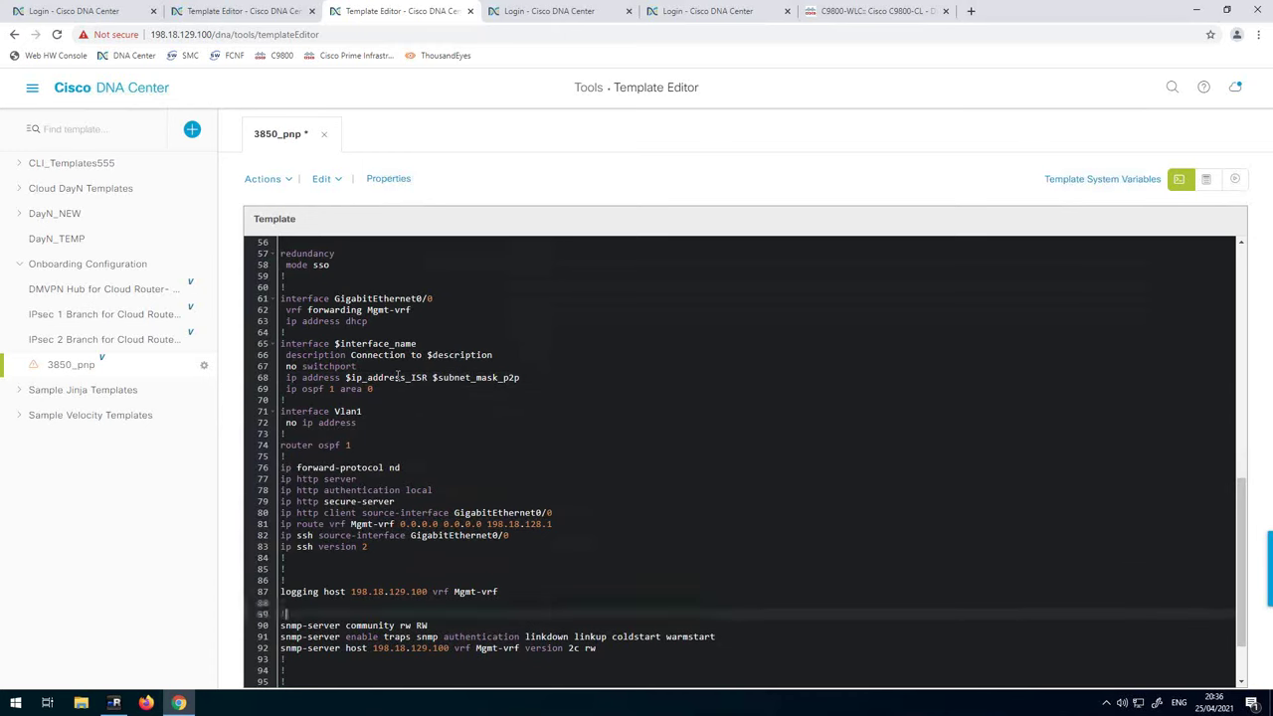
key("Down")
key("Up")
key("Up")
key("Up")
key("Up")
key("Up")
key("Up")
key("Up")
key("Up")
key("Up")
key("Up")
key("Up")
key("Up")
key("Up")
key("Up")
key("Up")
key("Up")
key("Up")
key("Up")
key("Up")
key("Up")
key("Up")
key("Up")
key("Up")
key("Up")
key("Up")
key("Up")
key("Up")
key("Up")
key("Up")
key("Up")
key("Up")
key("Up")
key("Up")
key("Up")
key("Up")
key("Up")
key("Up")
key("Up")
key("Up")
key("Up")
key("Up")
key("Up")
key("Up")
key("Up")
key("Up")
key("Up")
key("Up")
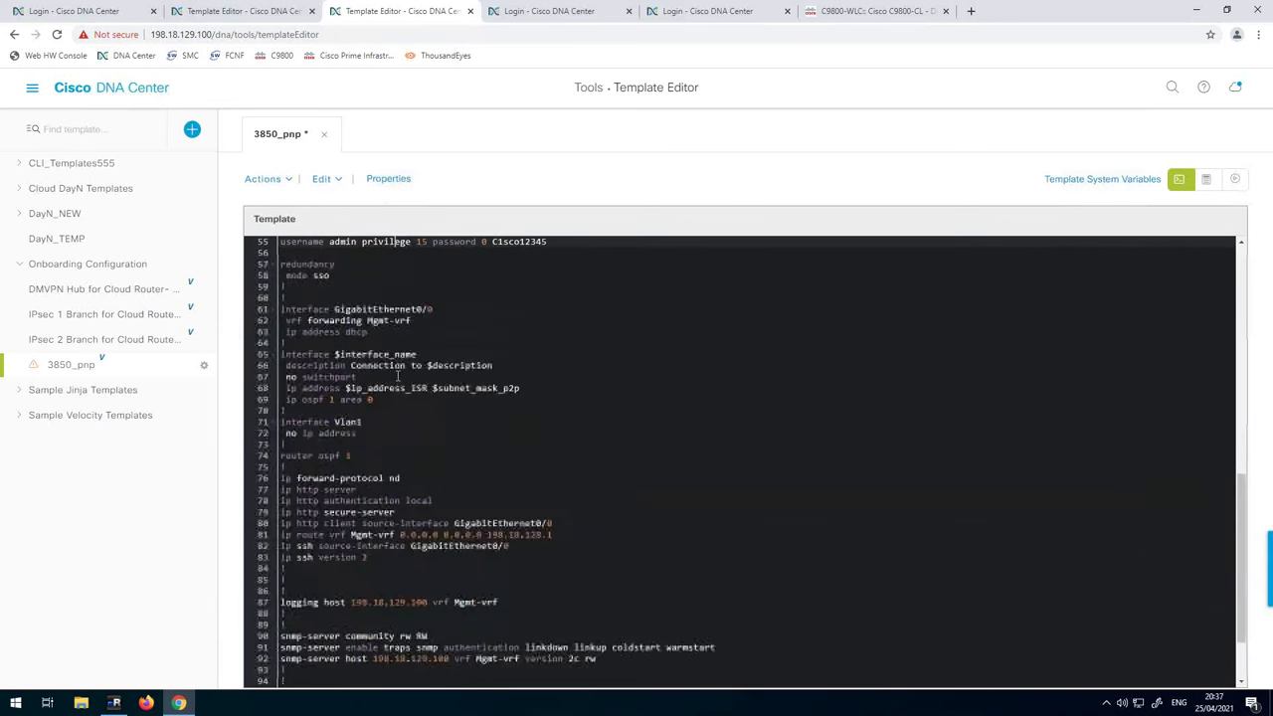
key("Up")
key("Up")
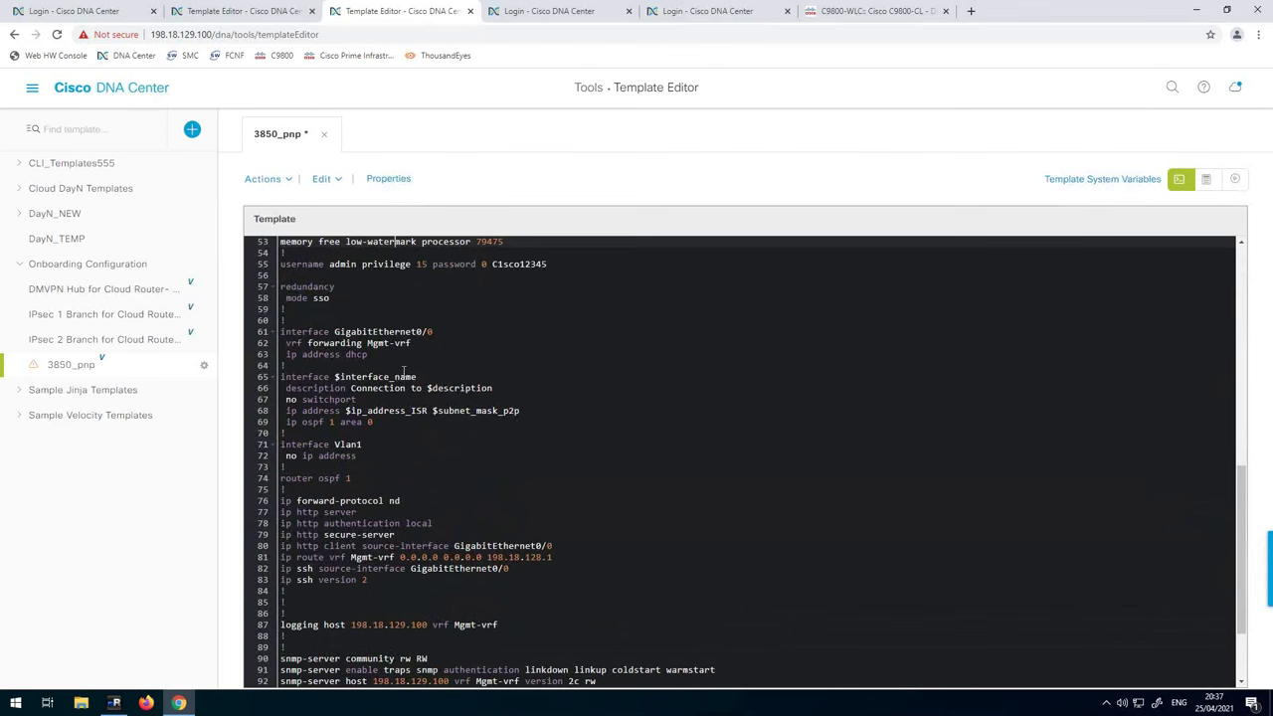
left_click(433, 360)
key("shift+Up")
key("shift+Up")
key("shift+Up")
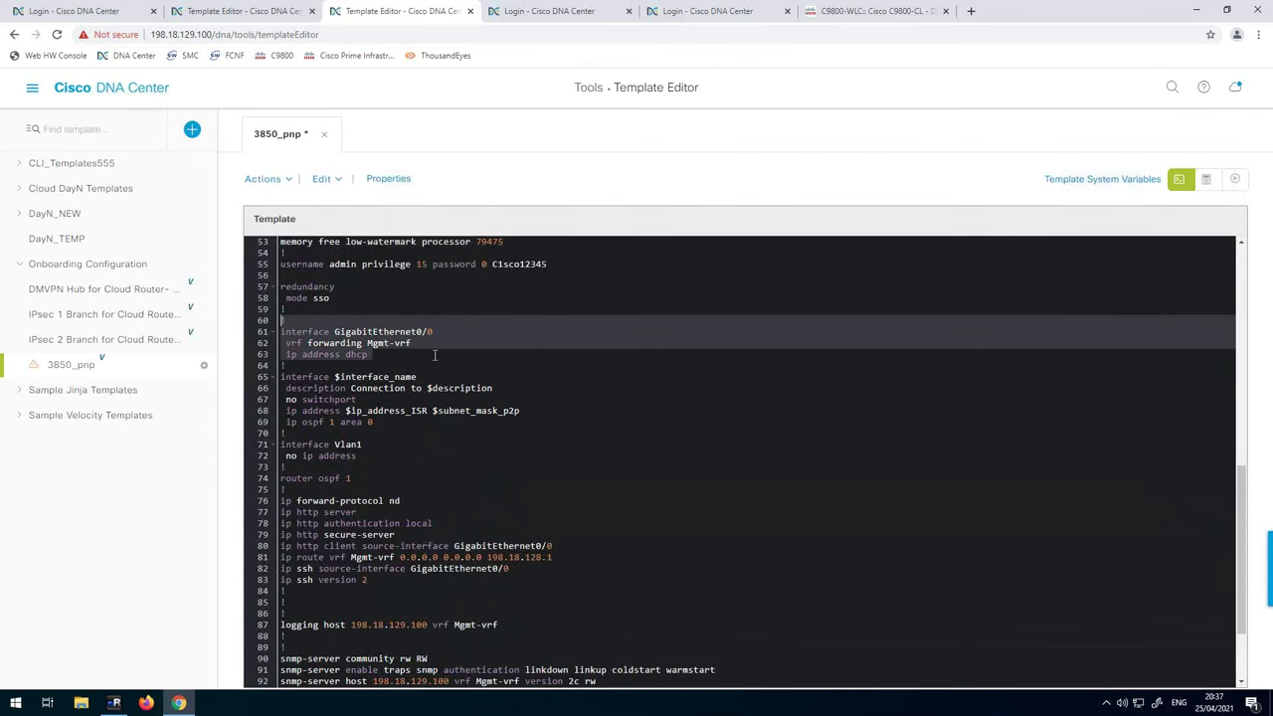
key("Down")
key("Down")
key("Down")
key("Down")
key("Down")
key("Down")
key("Down")
key("Down")
key("Down")
key("Down")
key("Down")
key("Down")
key("Down")
key("Down")
key("Down")
key("Down")
key("Down")
key("Down")
key("Down")
key("Down")
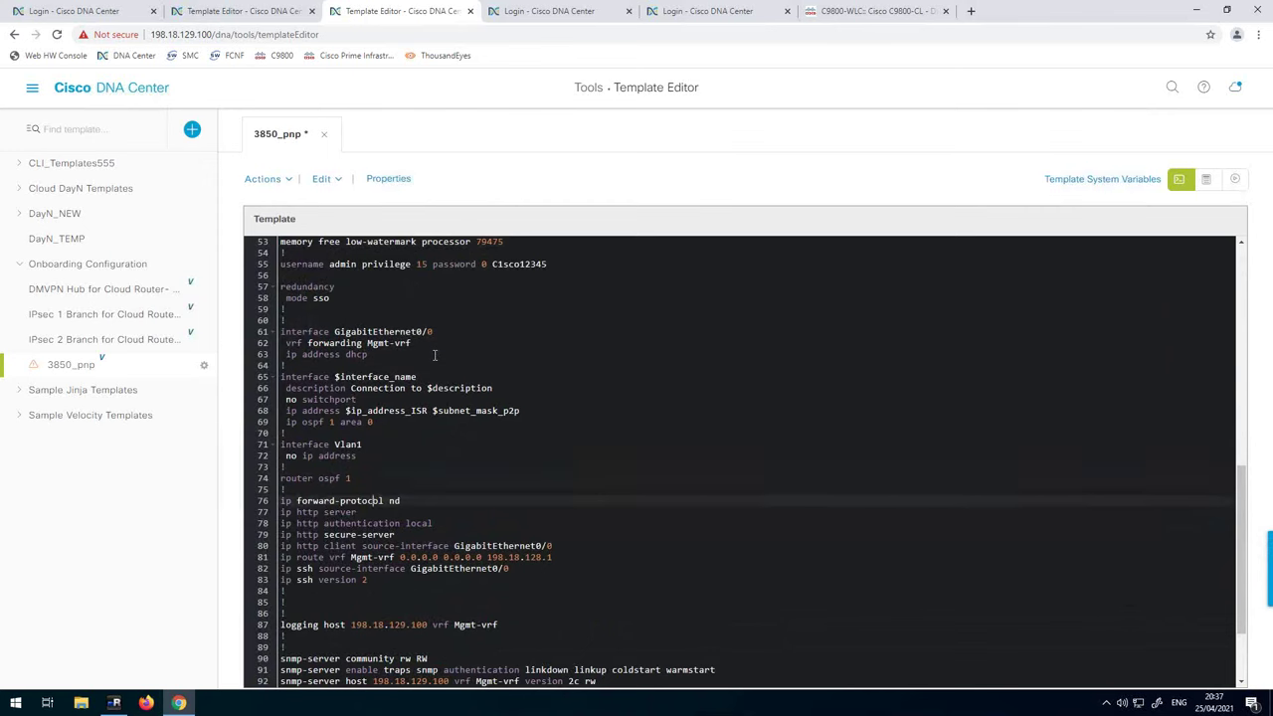
key("Down")
key("Down")
key("Down")
key("Down")
key("Down")
key("Down")
key("Down")
key("Down")
key("Down")
key("Down")
key("Down")
key("Down")
key("Down")
key("Down")
key("Down")
key("Down")
key("Down")
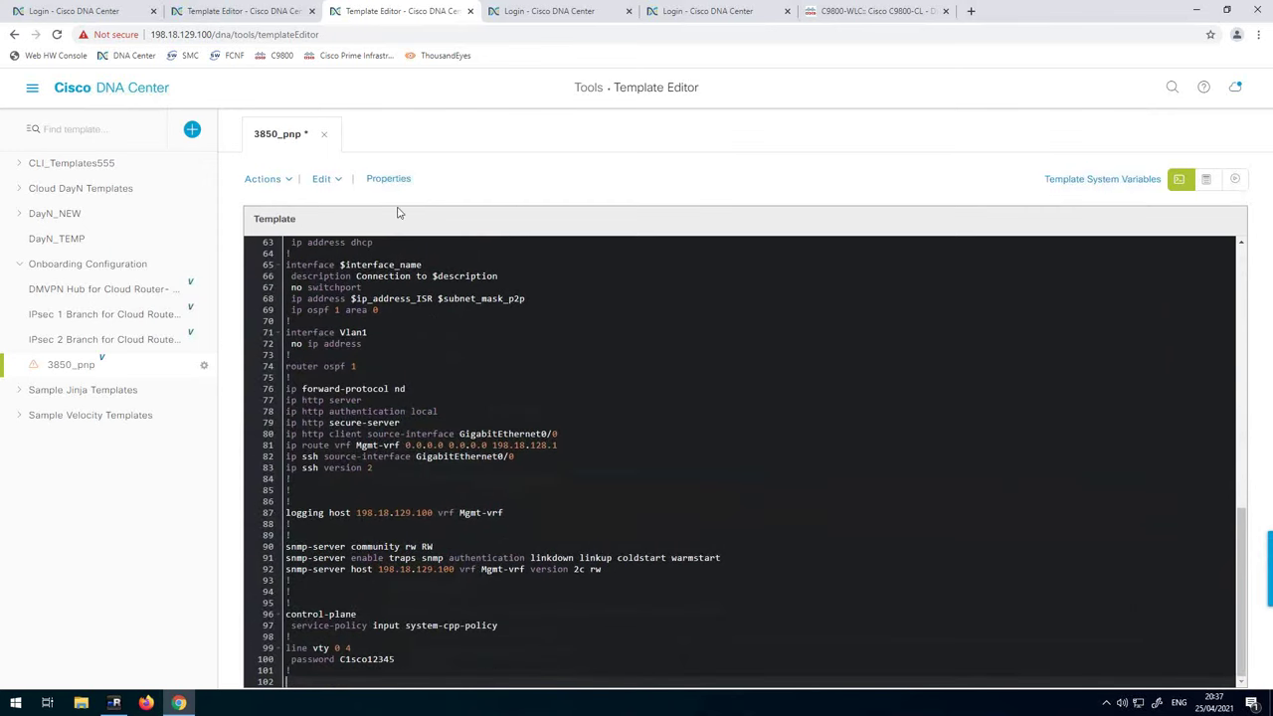
left_click(289, 182)
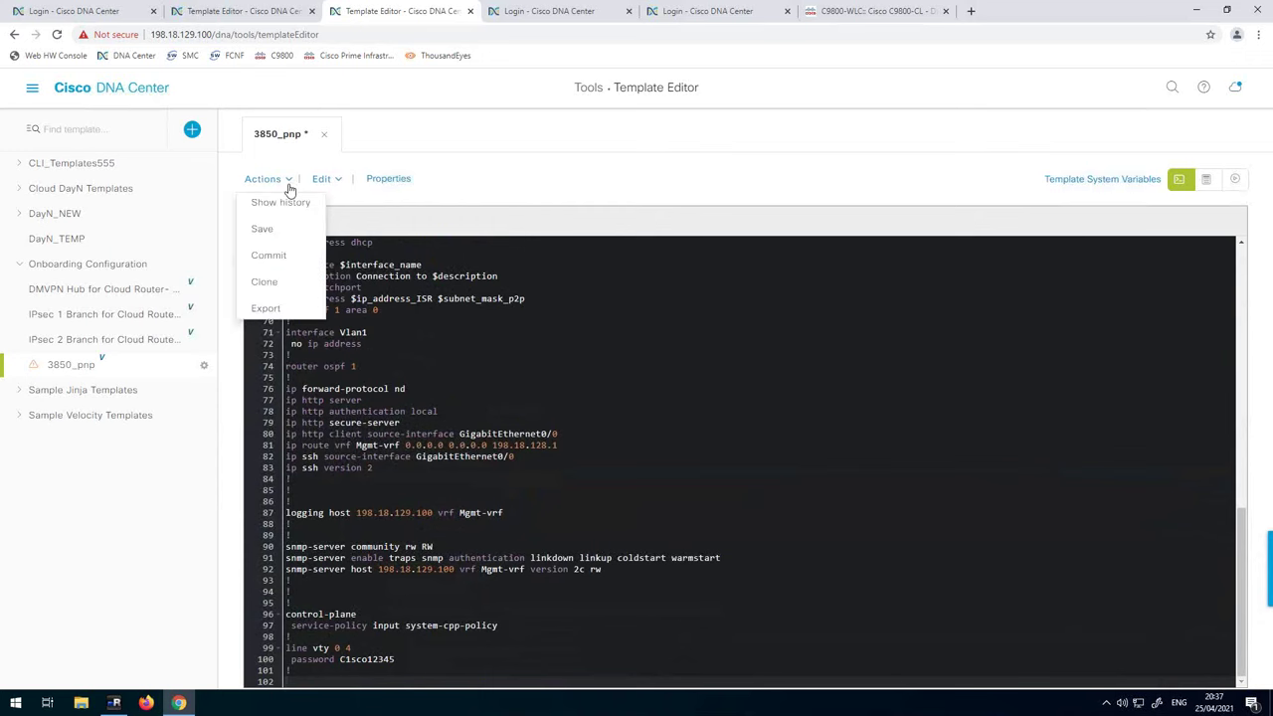
Save the 3850_pnp template, commit it as version 1, and return to the dashboard.
left_click(264, 230)
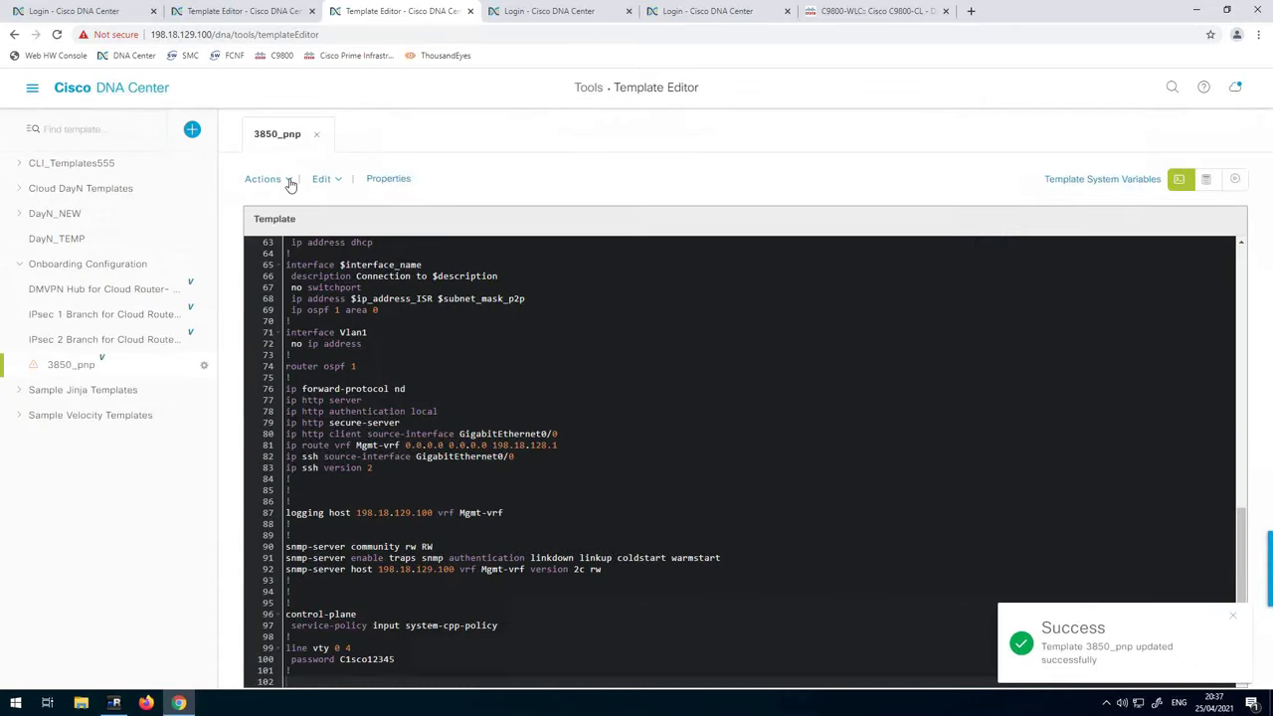
left_click(288, 181)
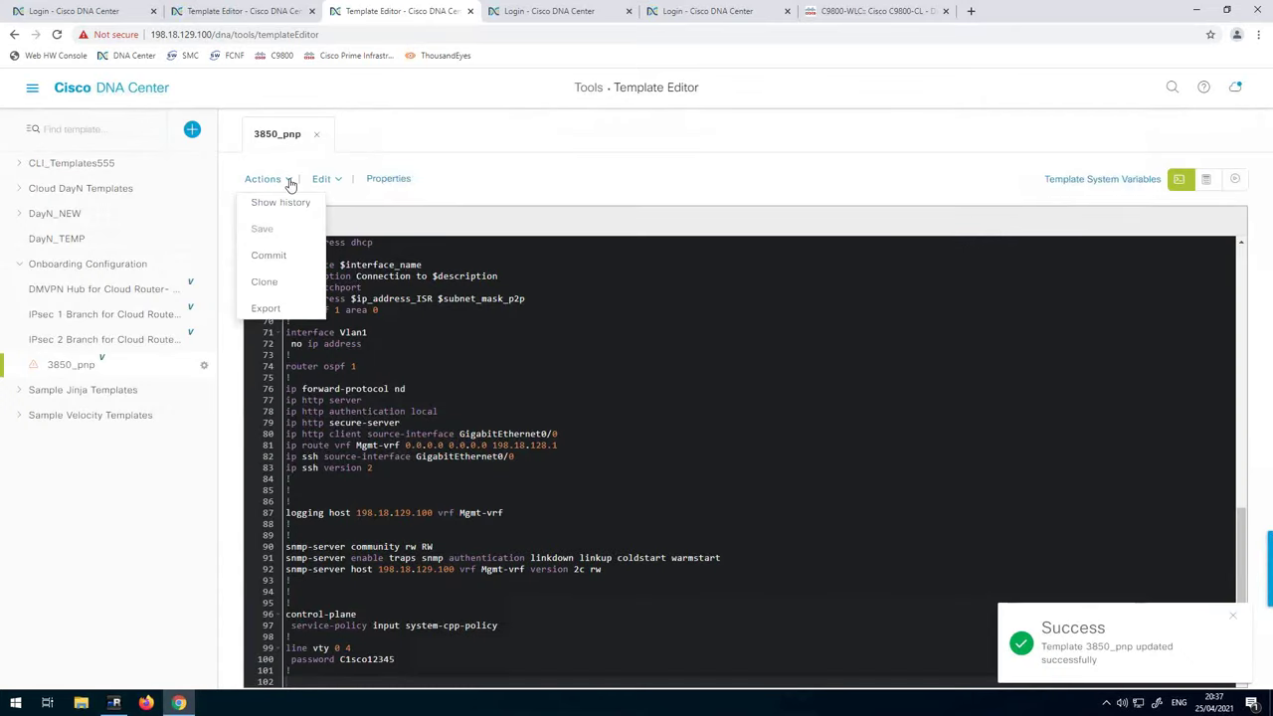
left_click(269, 255)
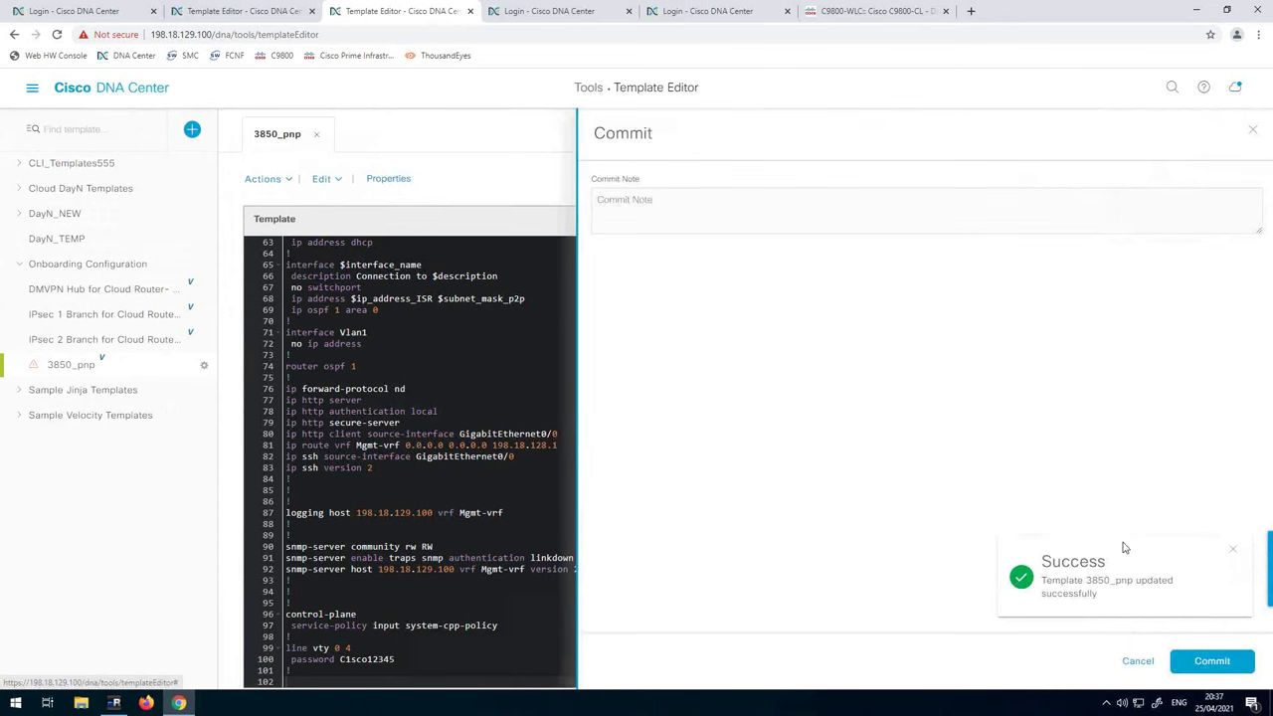
left_click(1206, 661)
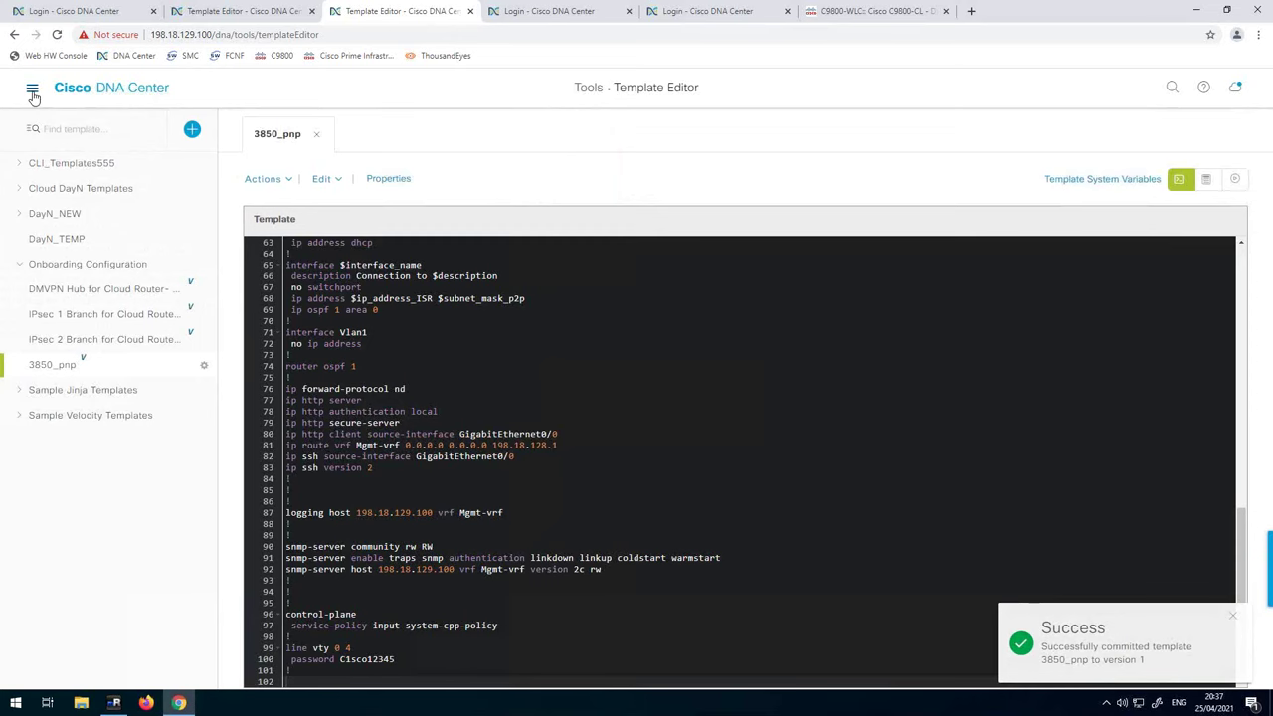
left_click(32, 91)
left_click(32, 91)
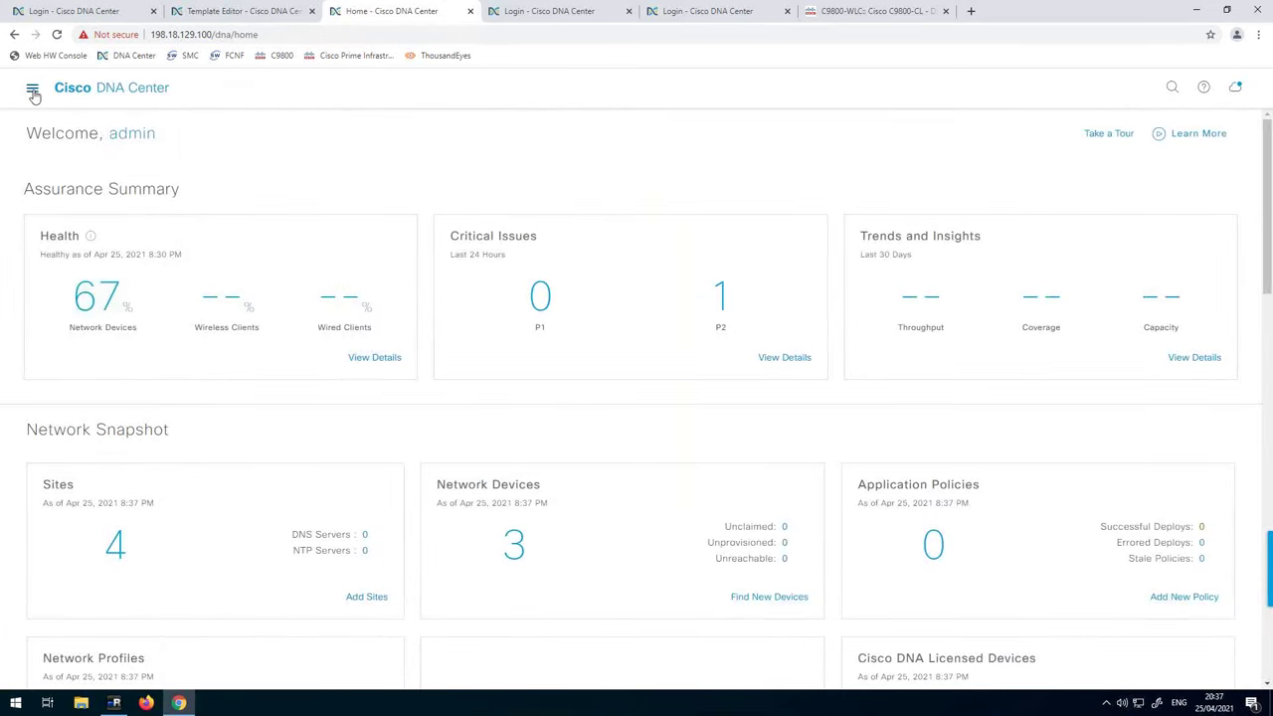
Go to Design > Network Profiles and bring up the Add Profile type options.
left_click(32, 91)
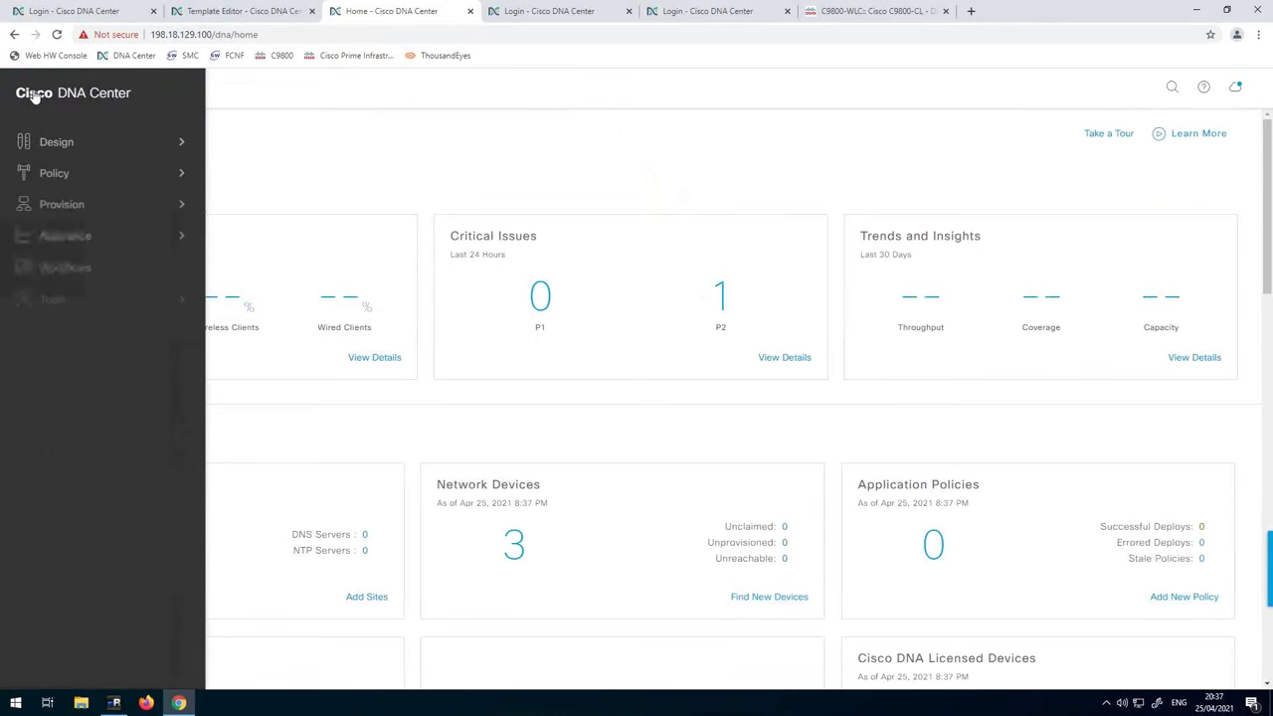
mouse_move(80, 149)
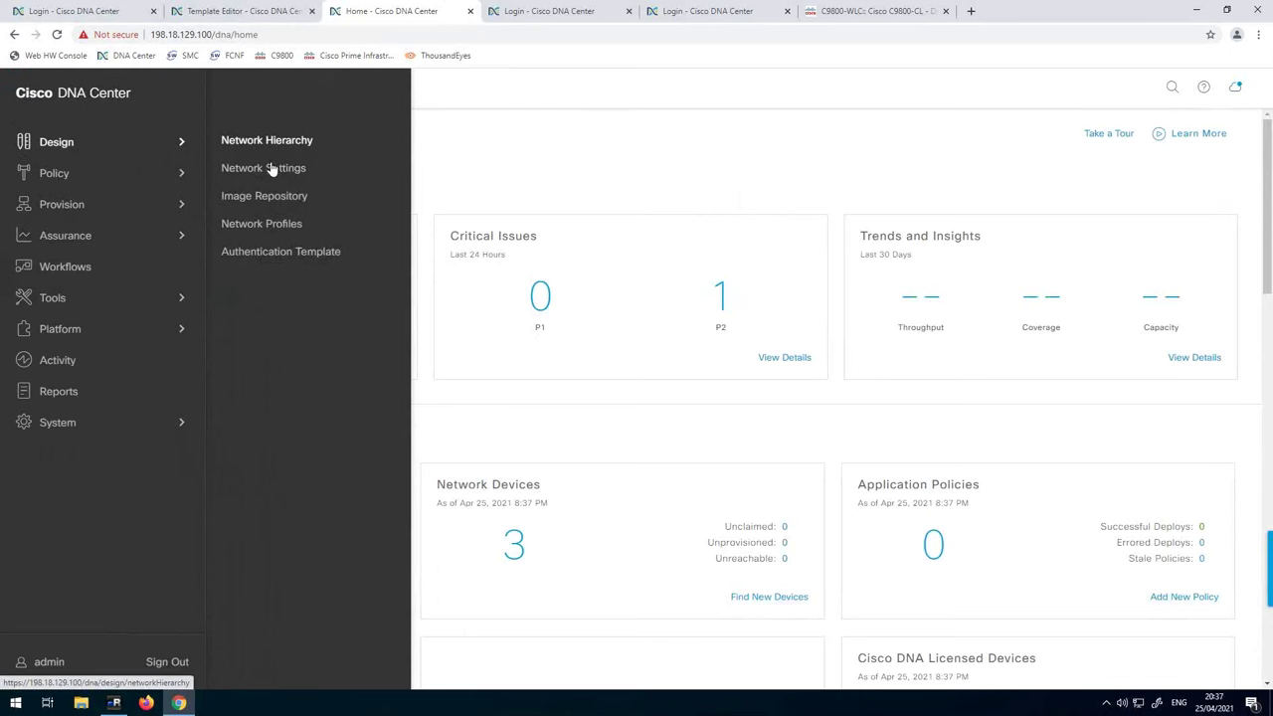
left_click(261, 224)
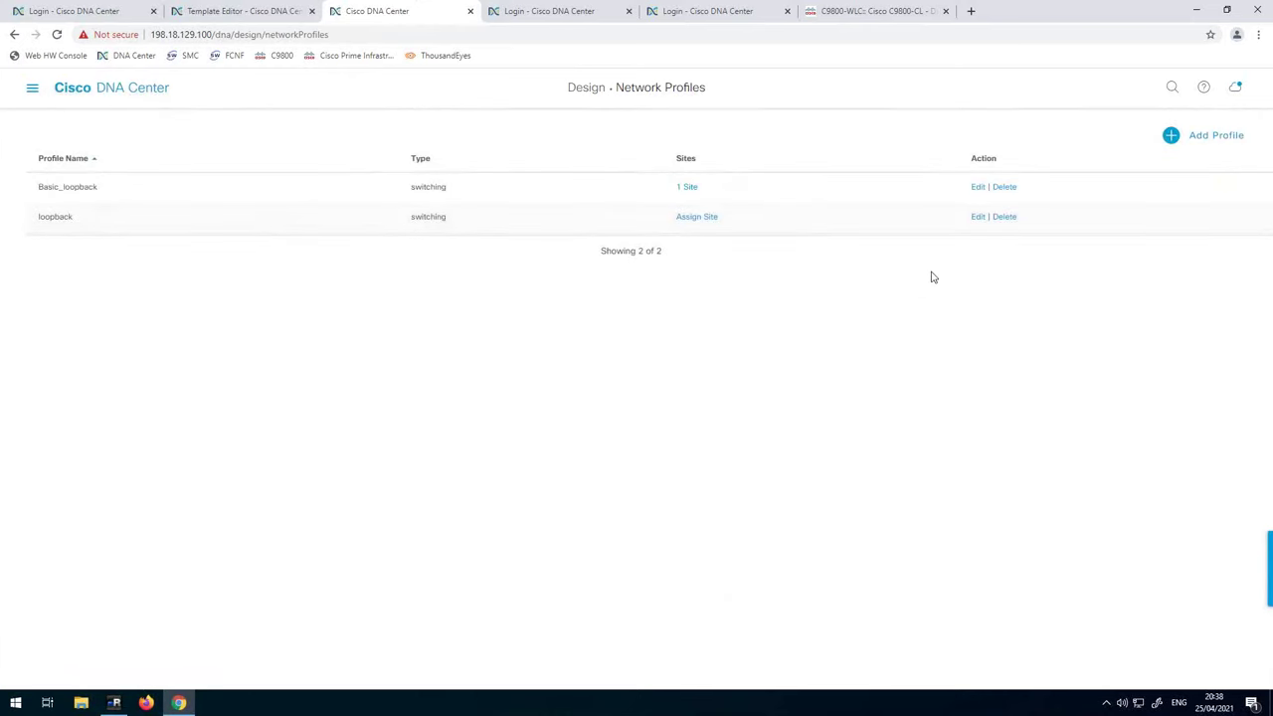
mouse_move(1174, 140)
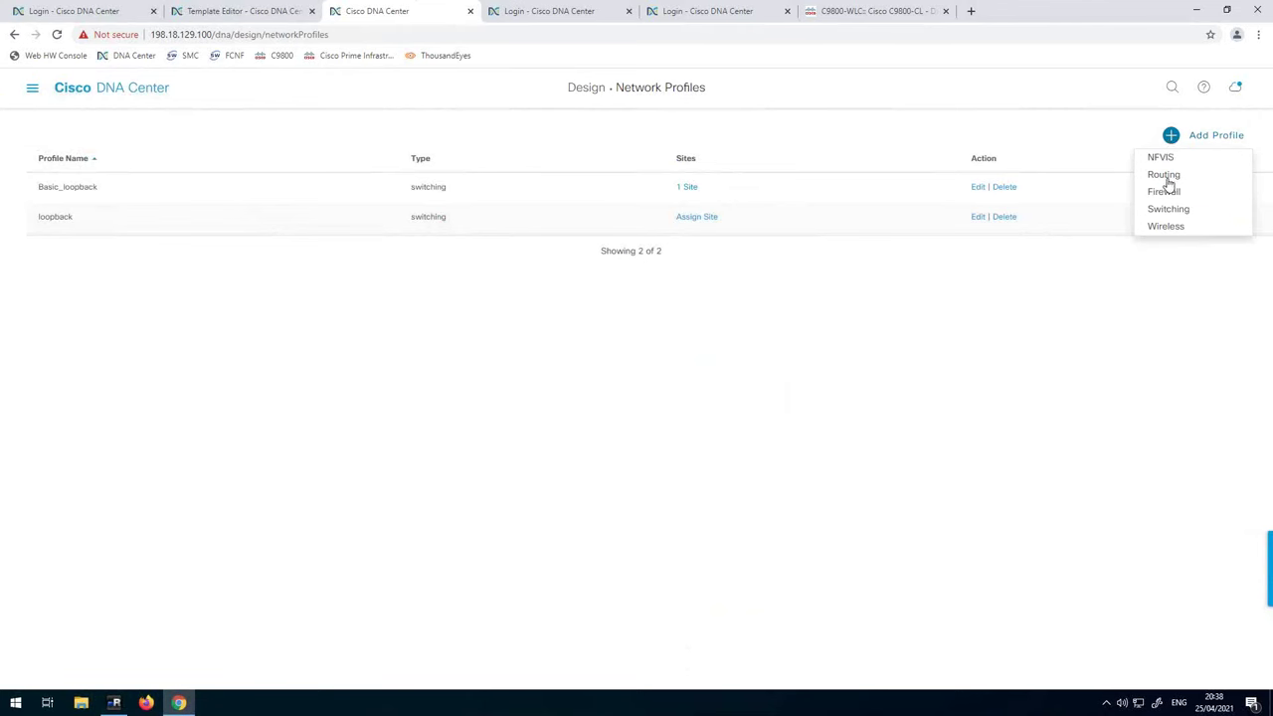
Start a new Switching profile named PNP_3850.
left_click(1164, 213)
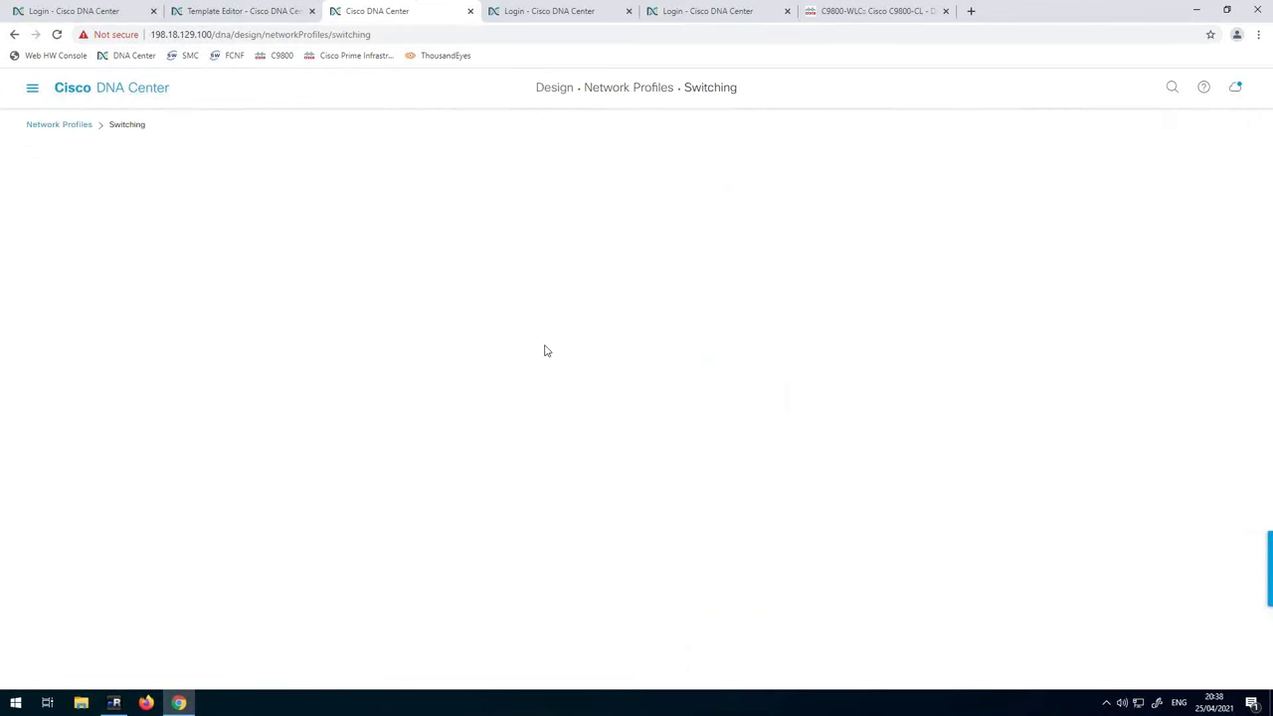
left_click(180, 202)
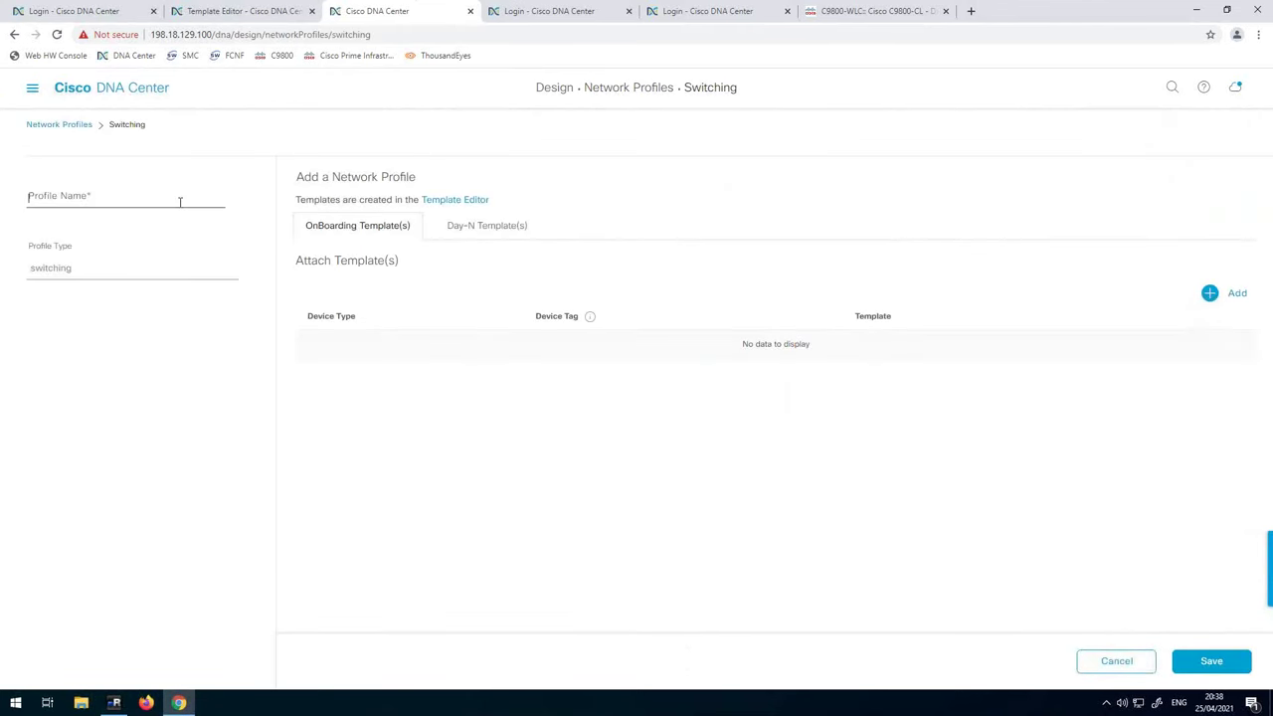
type("PNP")
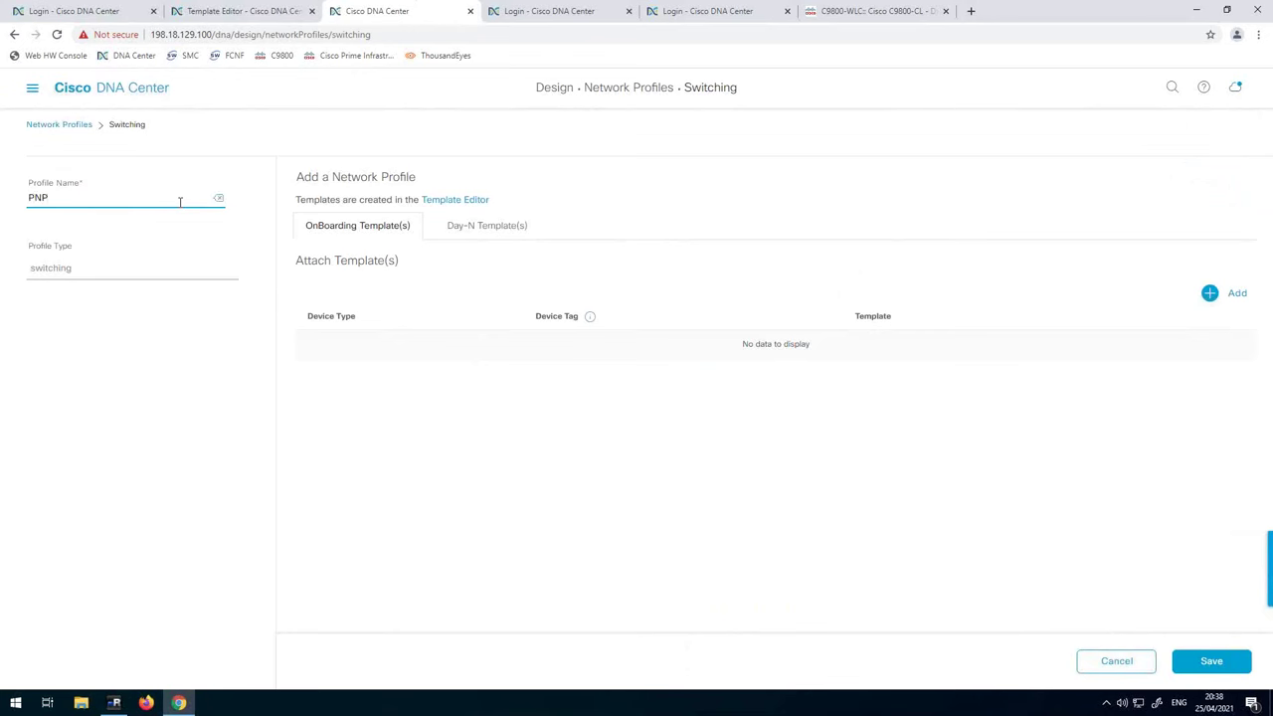
type("_3850")
Add an onboarding template row for Switches and Hubs and list its available templates.
left_click(1209, 292)
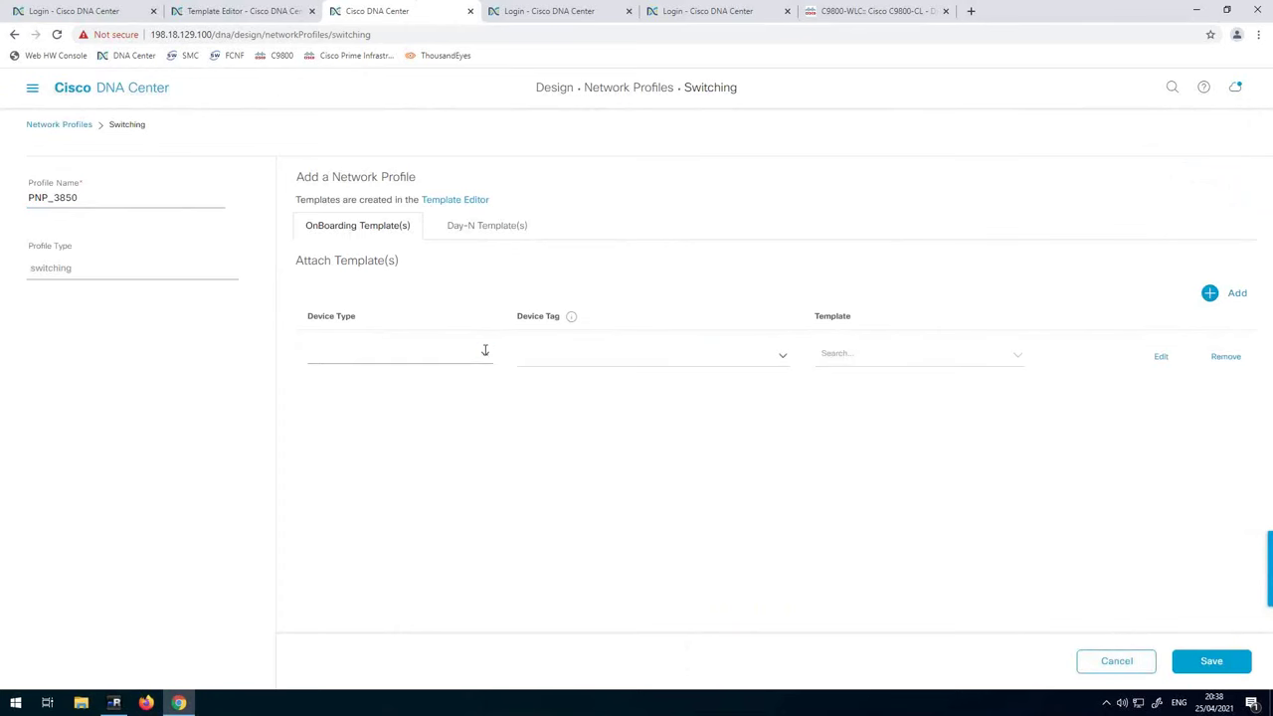
left_click(485, 350)
left_click(425, 382)
left_click(885, 356)
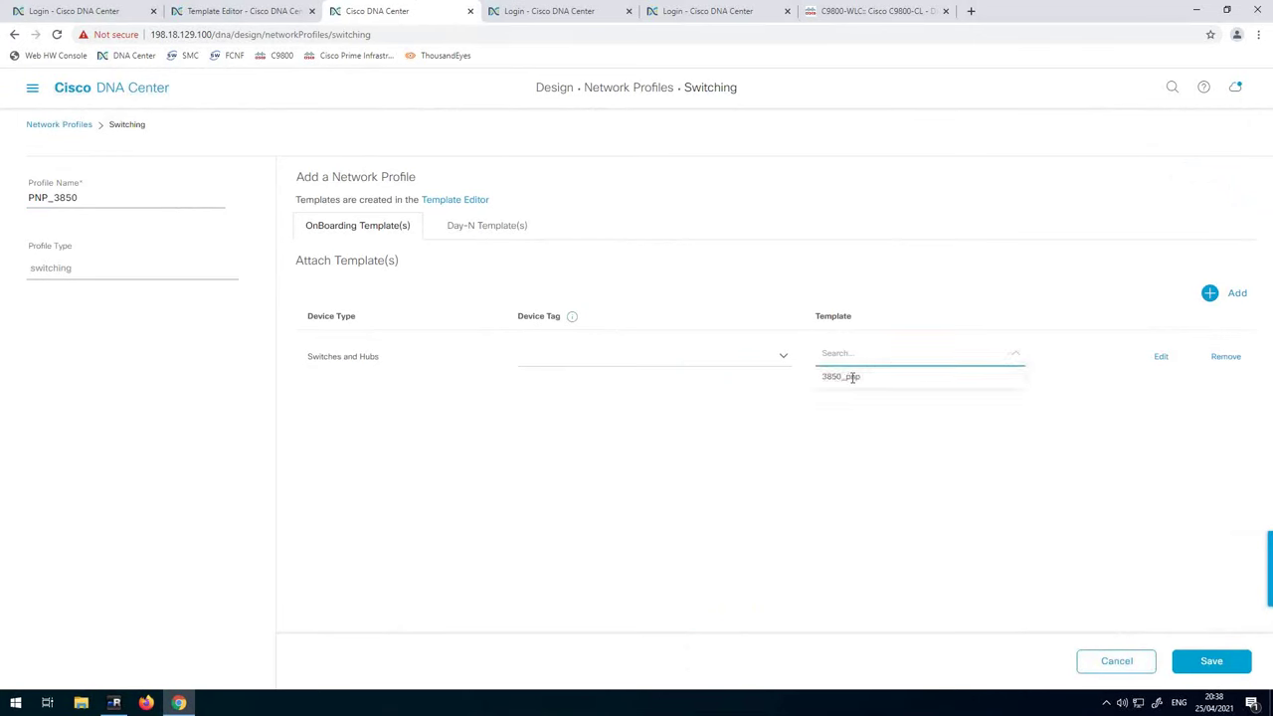
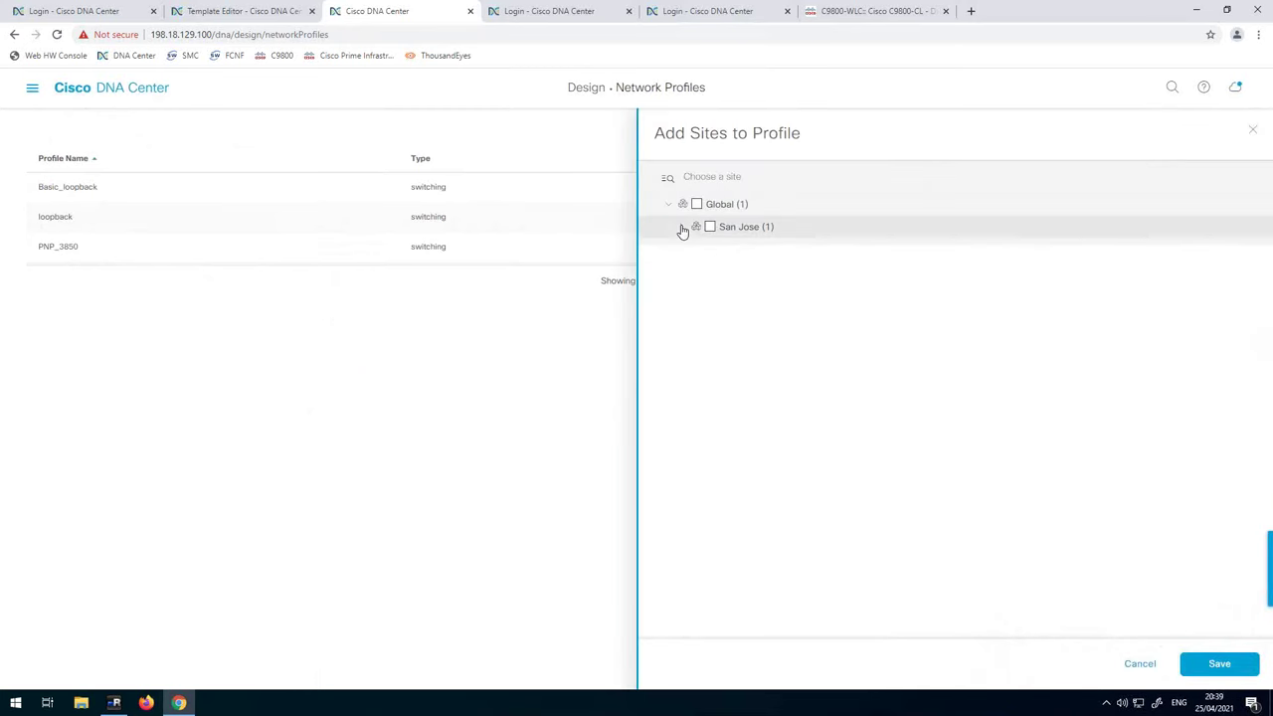
Assign PNP_3850 to SAN_FL_SW under San Jose > SAN BUIL, confirming the reassignment from Basic_loopback.
left_click(682, 226)
left_click(696, 250)
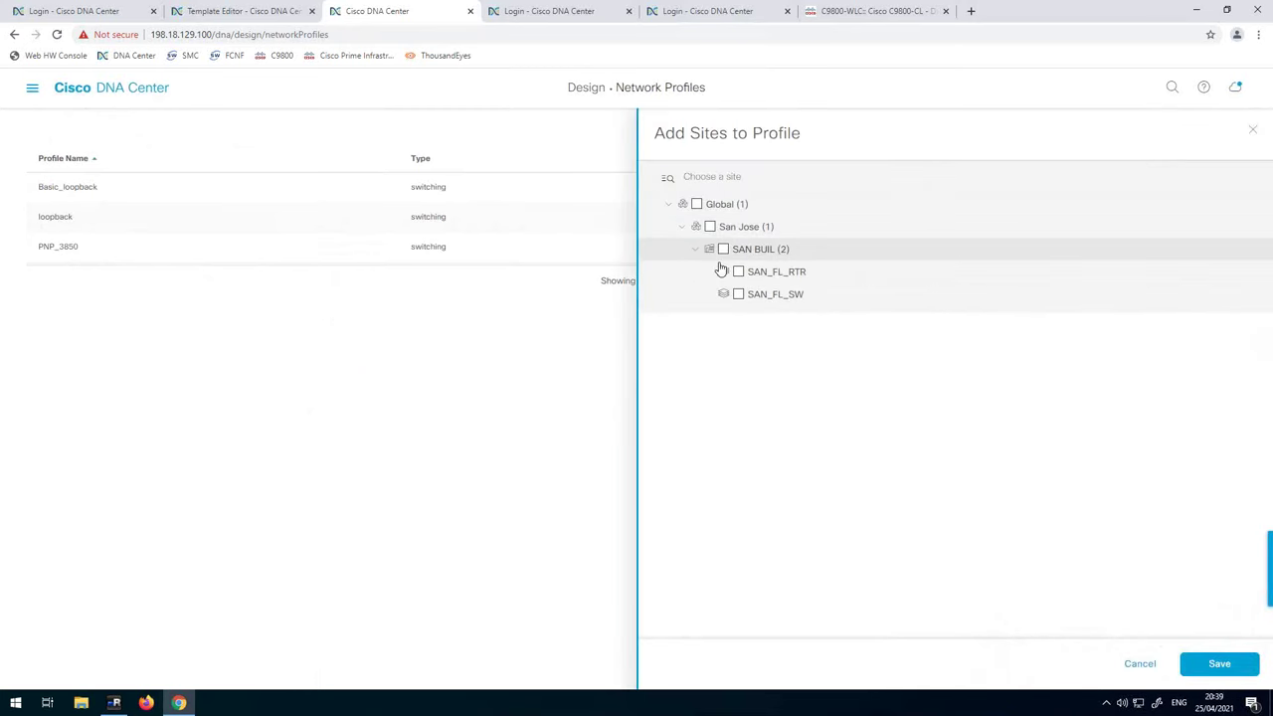
left_click(738, 294)
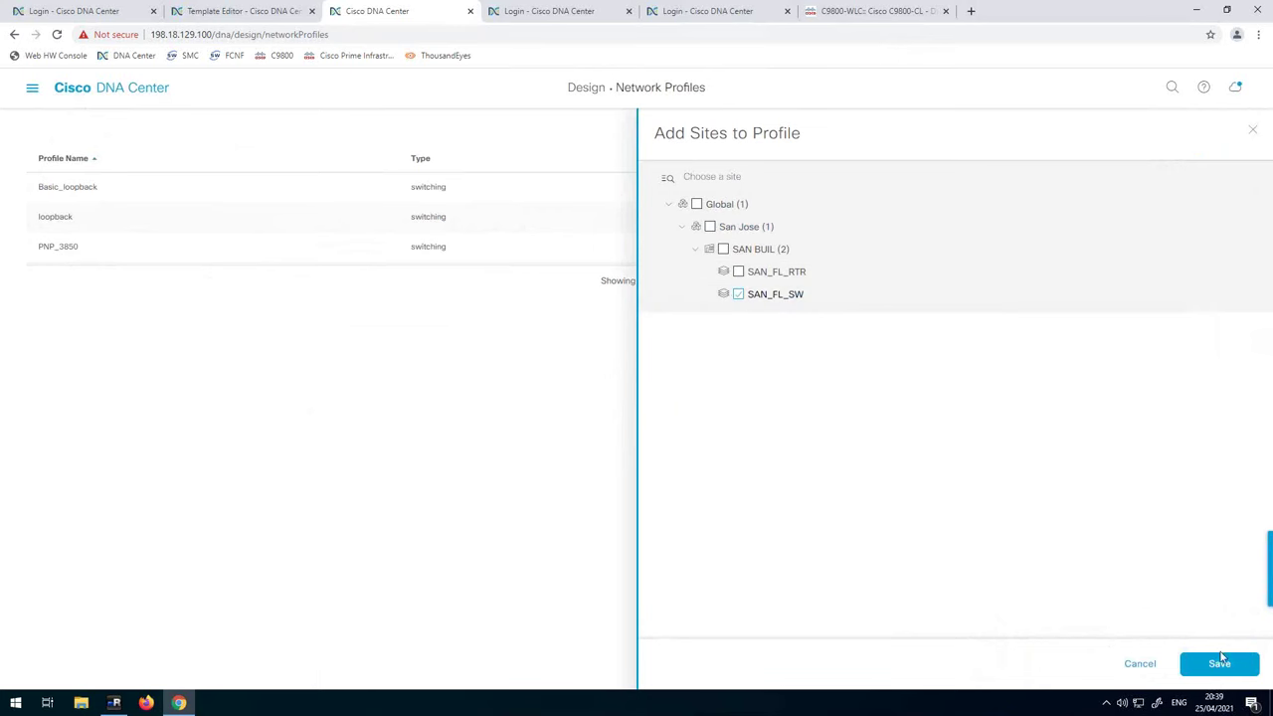
left_click(1221, 664)
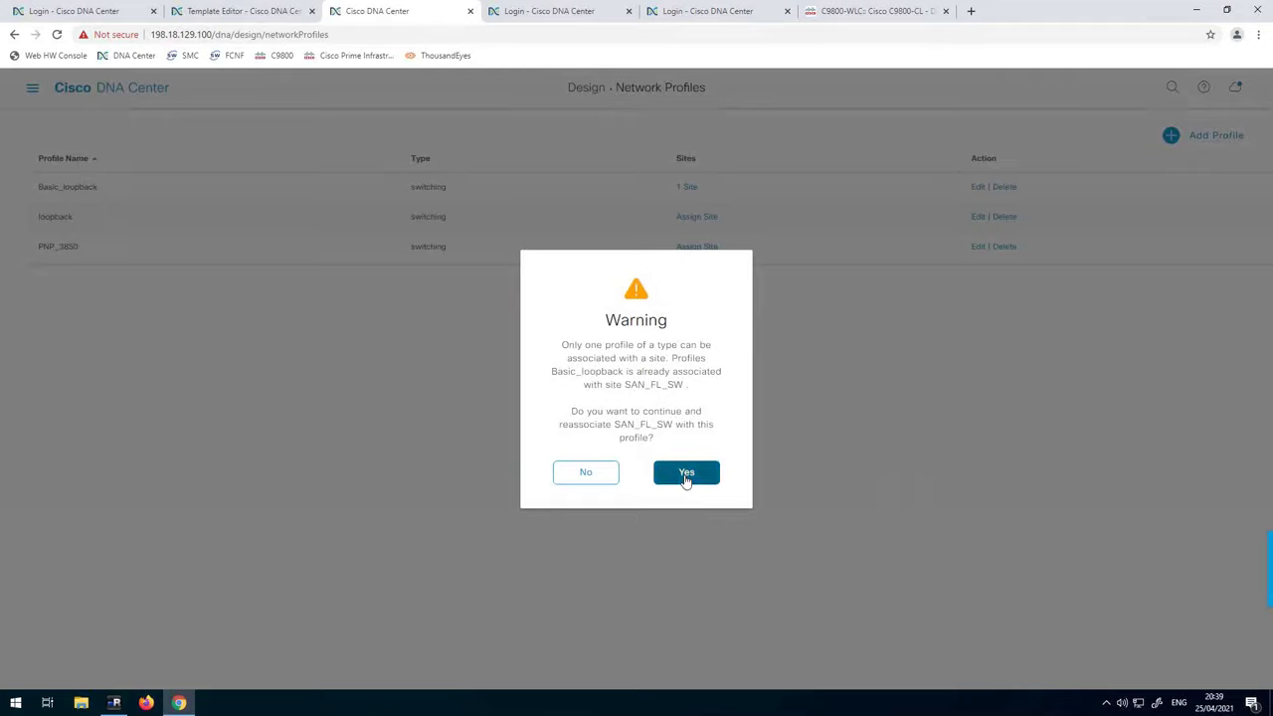
left_click(685, 475)
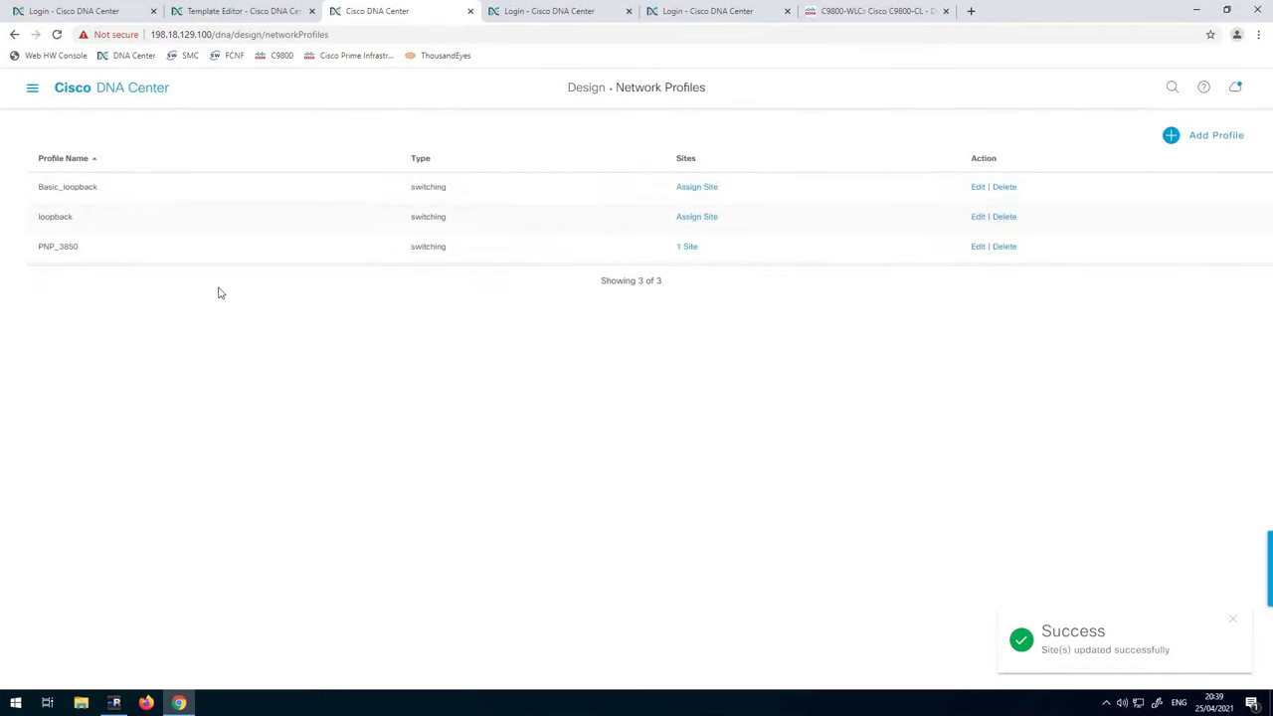
left_click(32, 88)
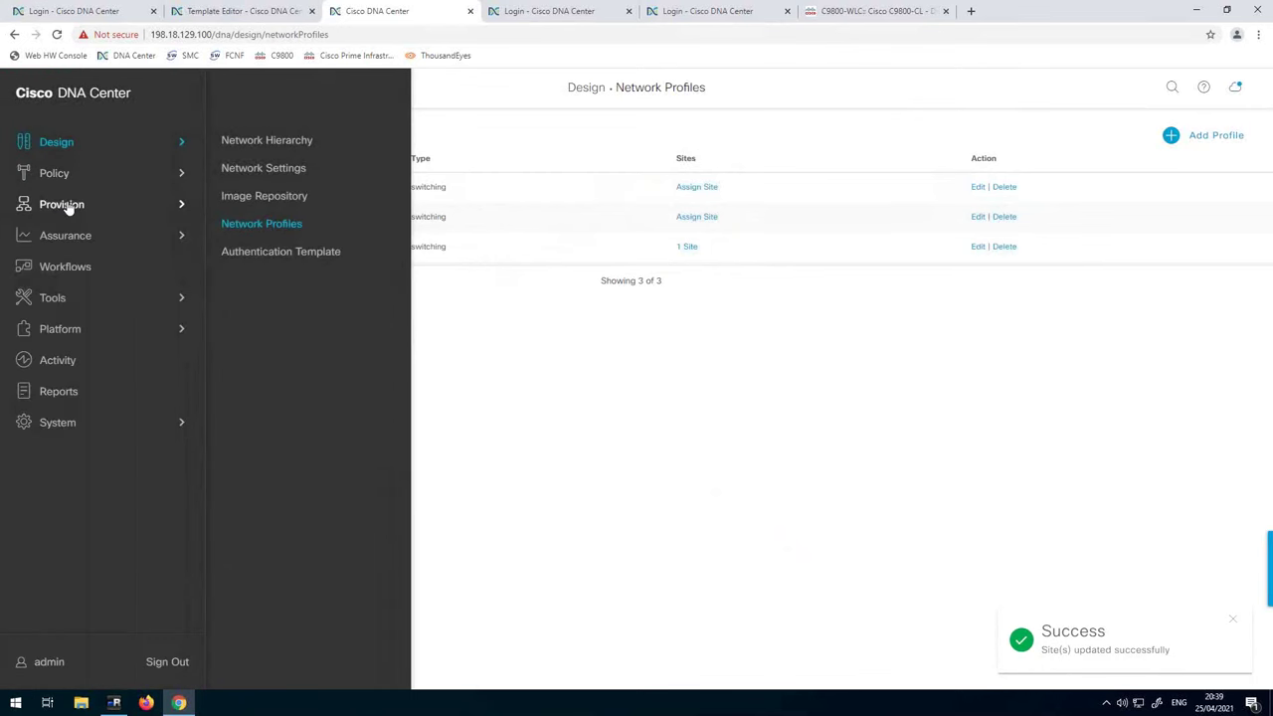
Open the Plug and Play device list under Provision and refresh it three times; no devices appear.
left_click(72, 206)
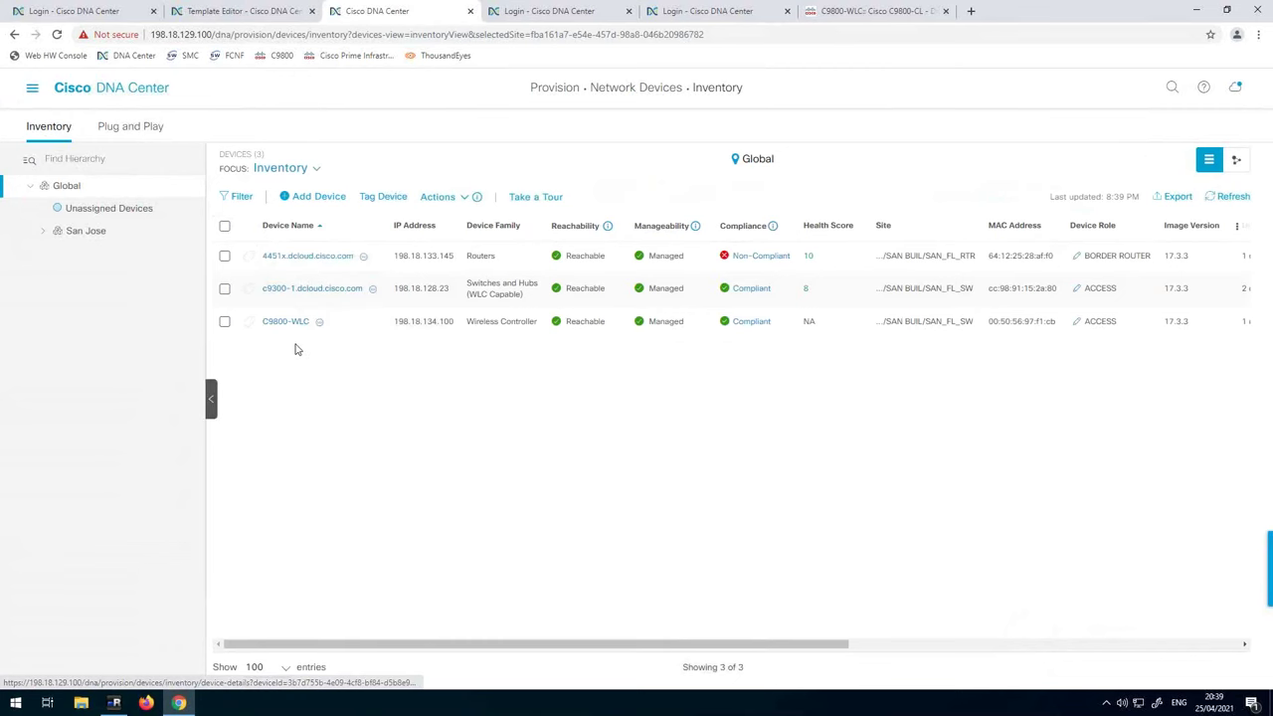
left_click(123, 131)
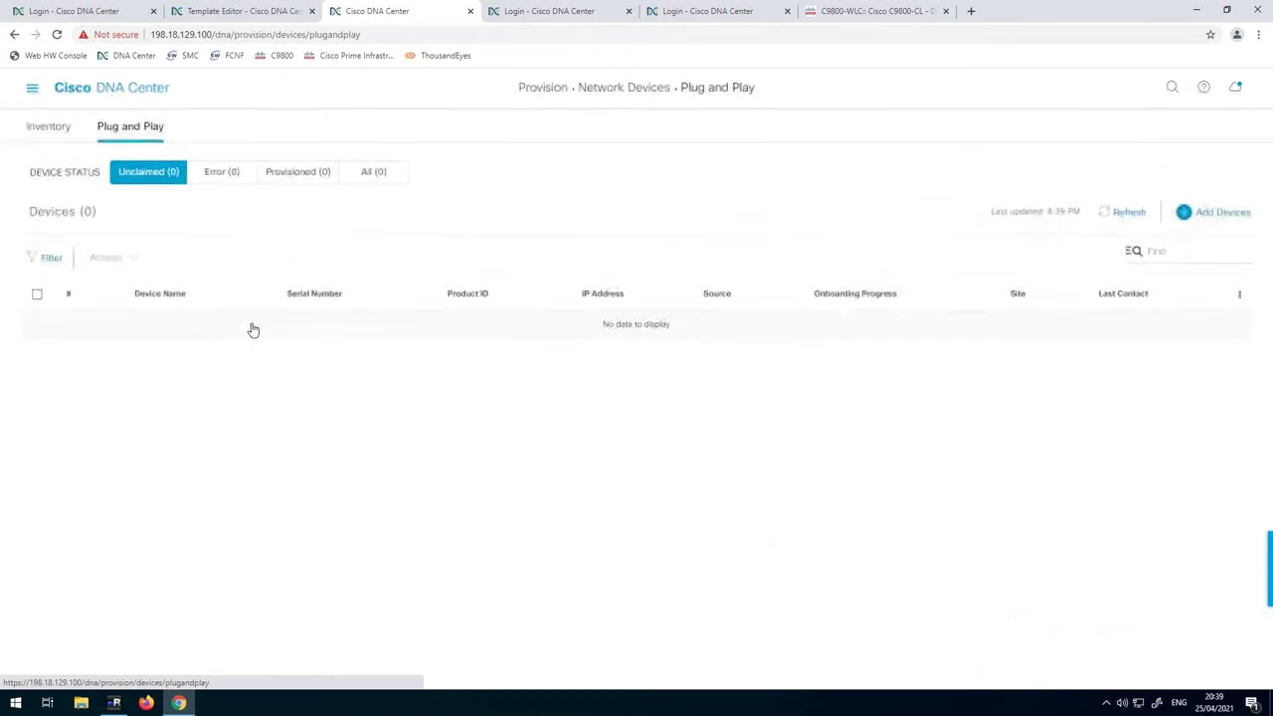
left_click(1109, 218)
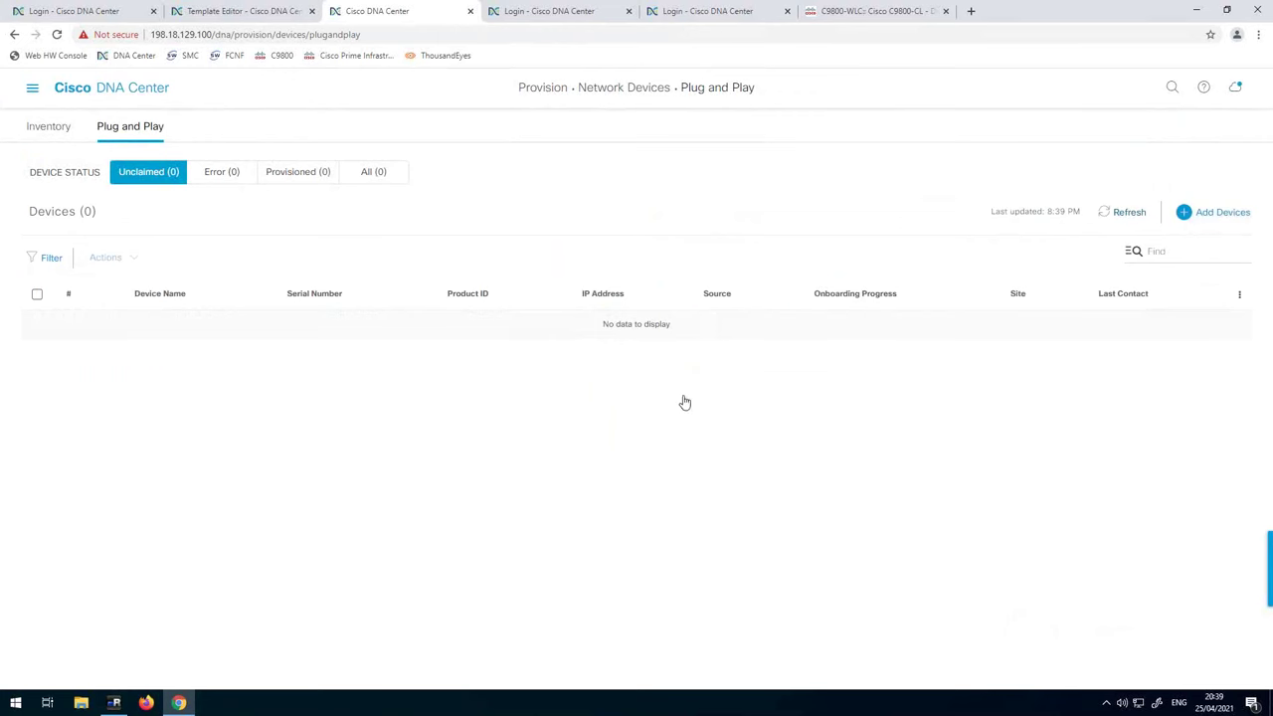
left_click(1129, 213)
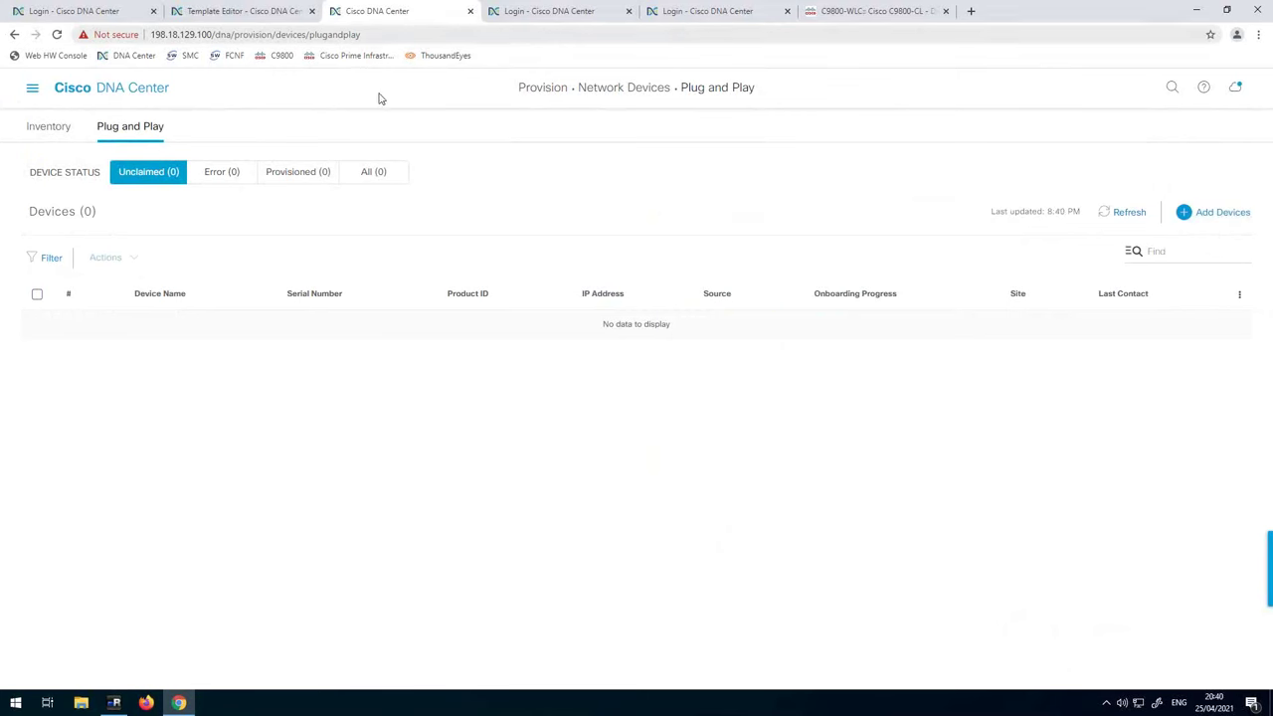
left_click(1130, 215)
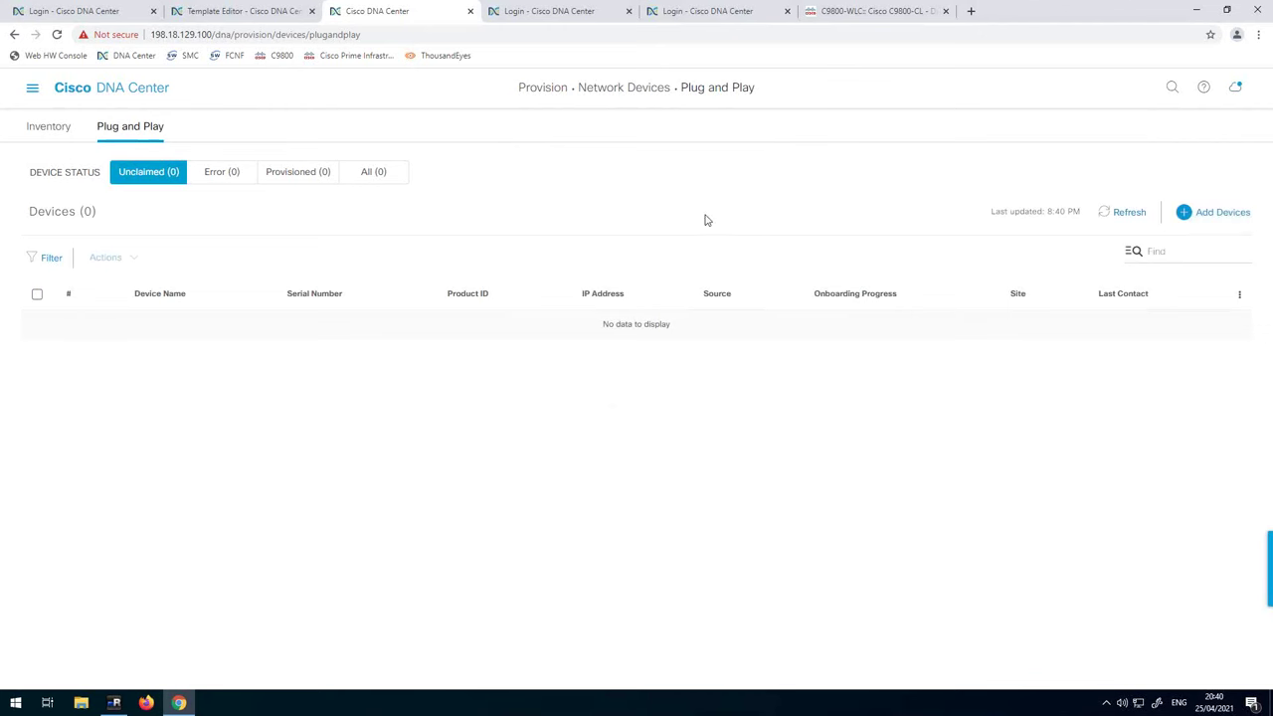
Leave the remote desktop to view the pnp_template file in Notepad++.
left_click(729, 296)
mouse_move(692, 4)
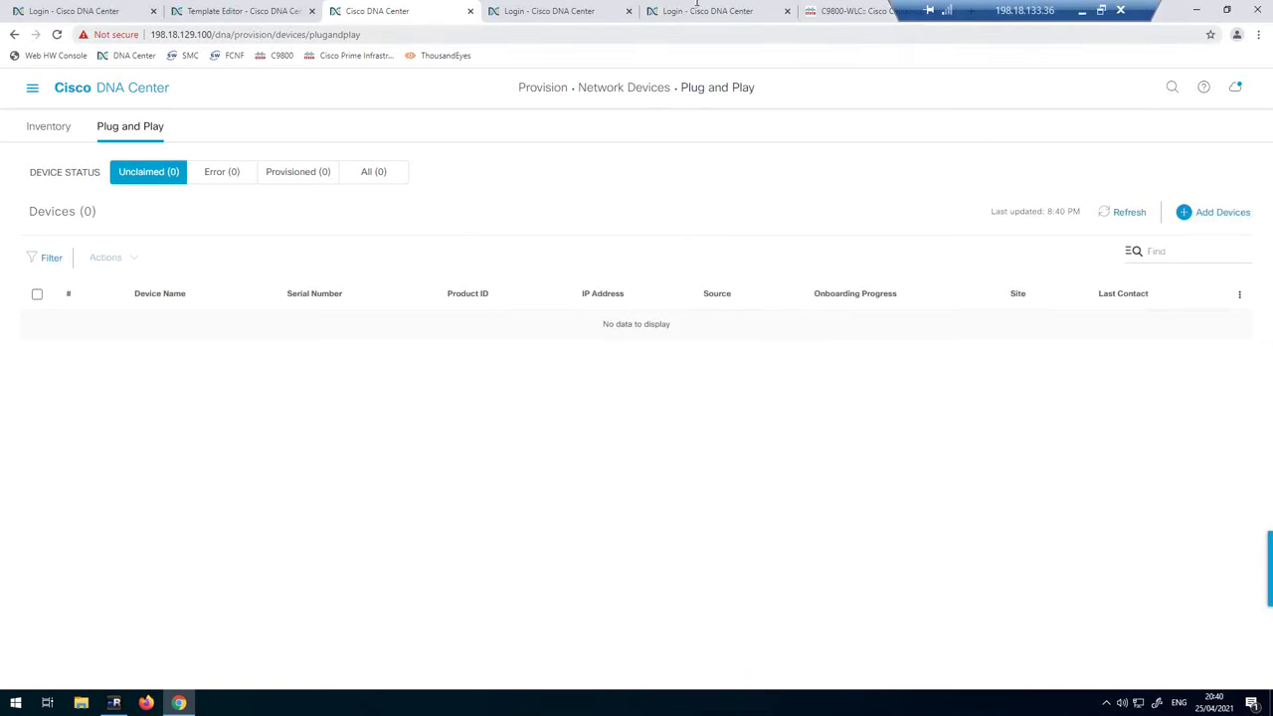
left_click(1082, 10)
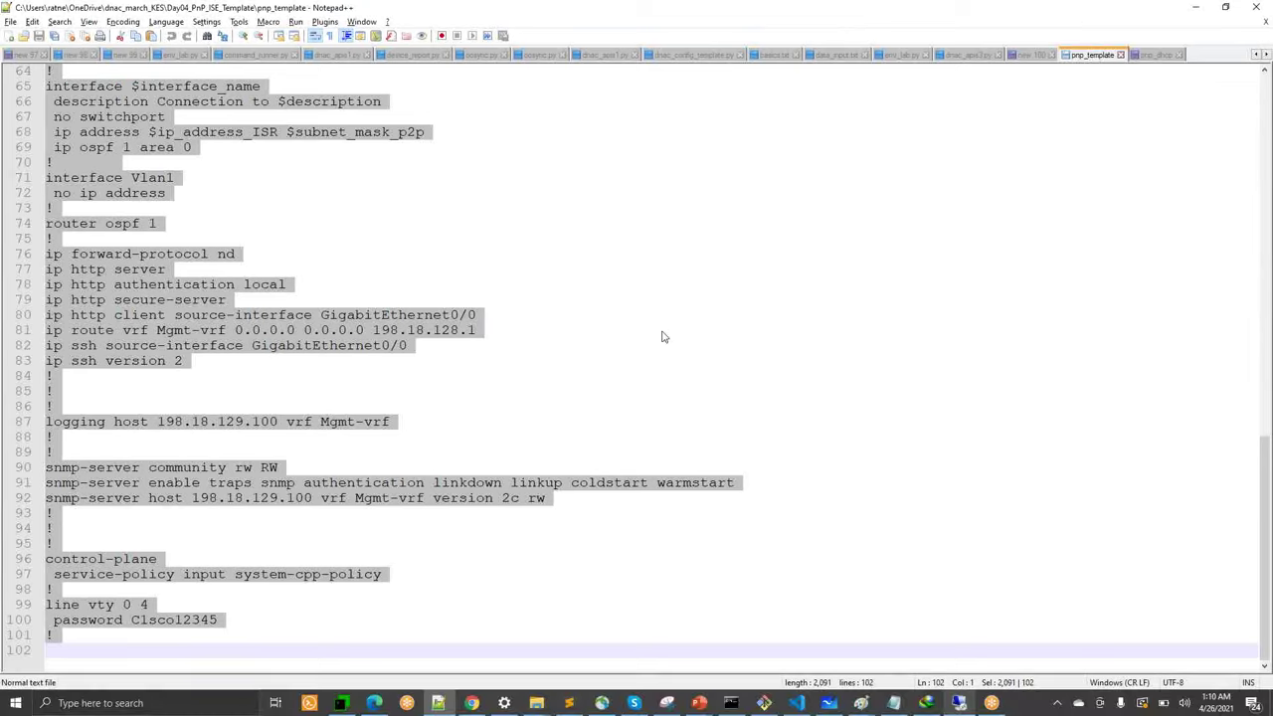
Open the pnp_dhcp switch-reset script in Notepad++ at line 31.
left_click(664, 336)
left_click(1150, 57)
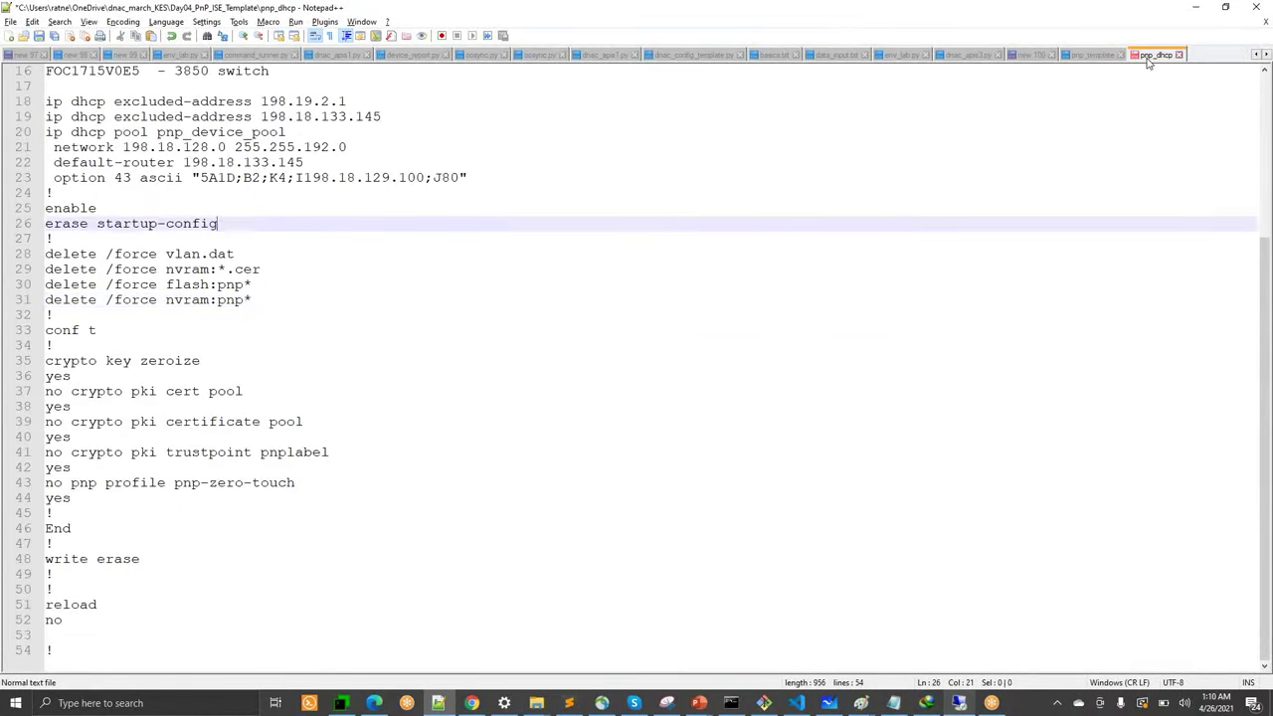
left_click(525, 302)
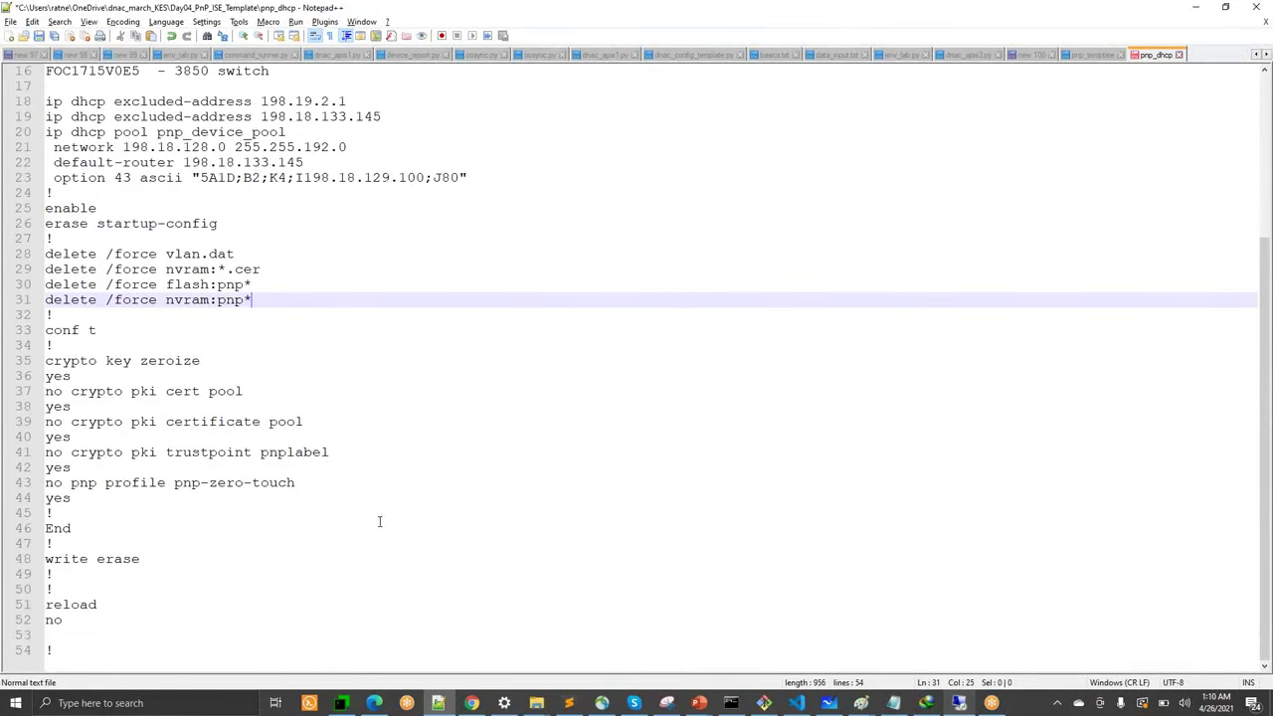
Compare the pnp_dhcp script against the switch terminal's reload output.
left_click(343, 703)
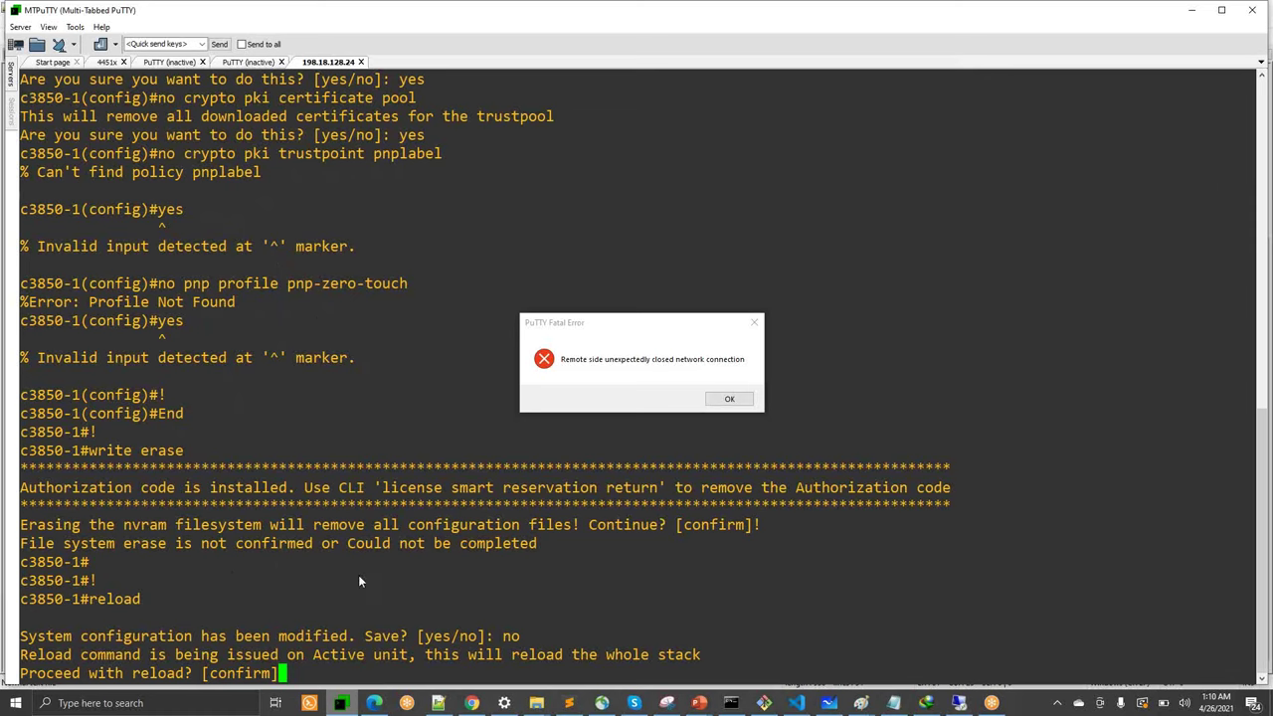
left_click(438, 703)
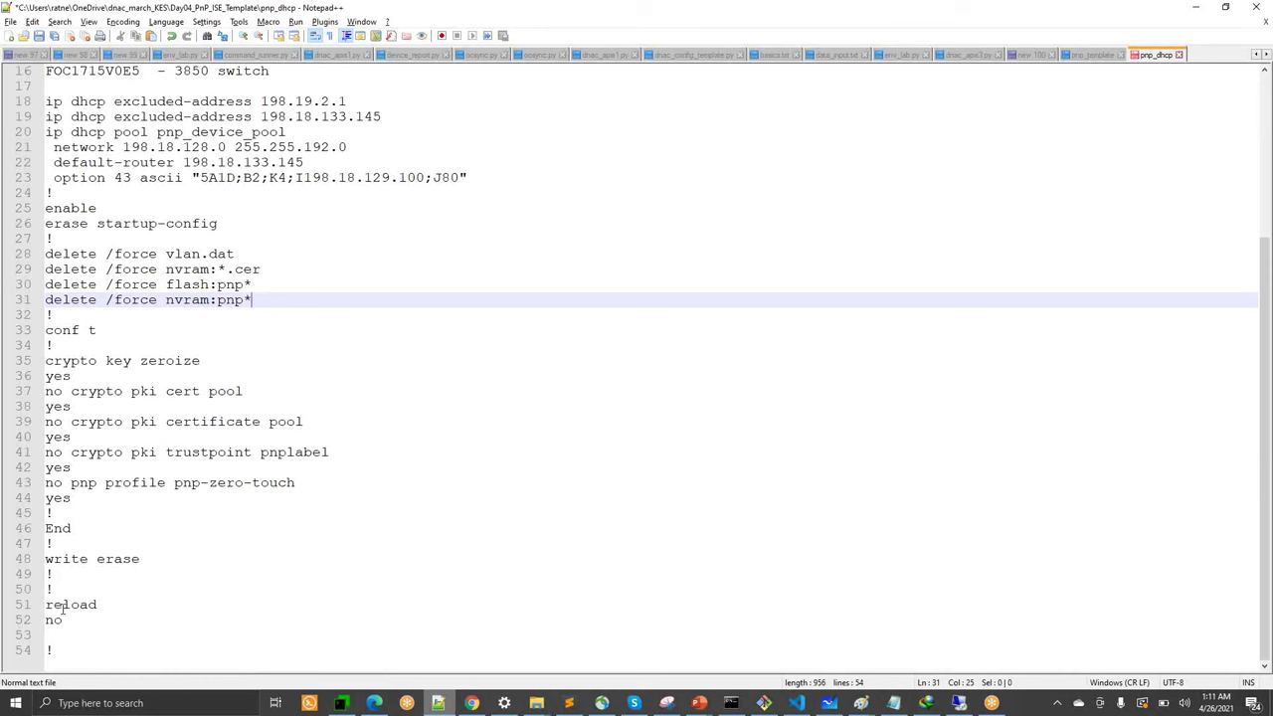
left_click(439, 703)
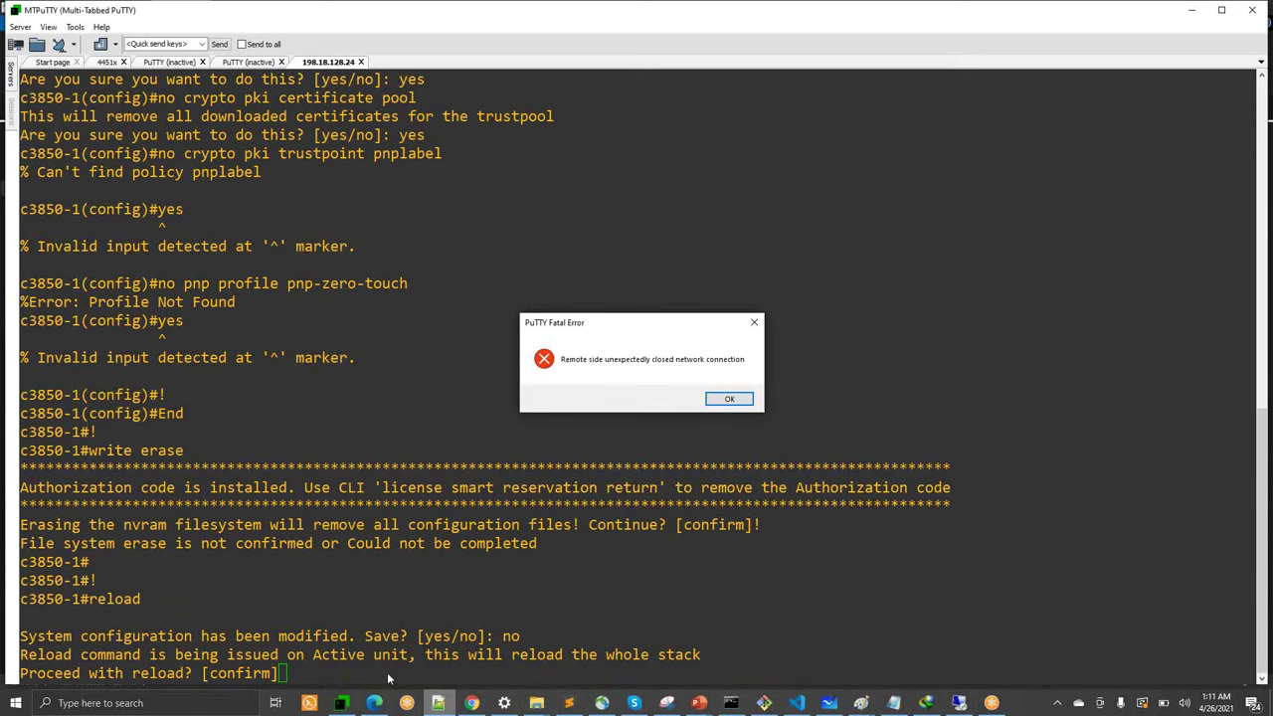
left_click(437, 703)
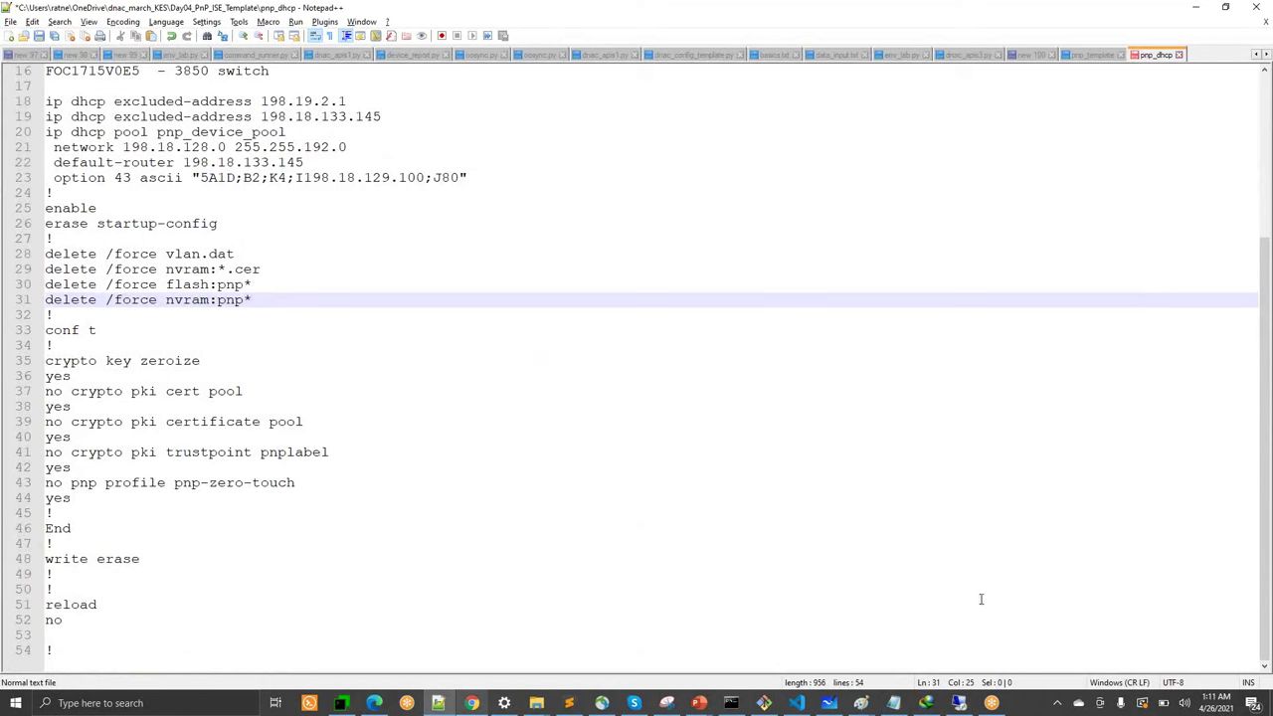
Refresh the Plug and Play list again, then clear both PuTTYNG errors and select 3850 Switch in mRemoteNG.
left_click(960, 703)
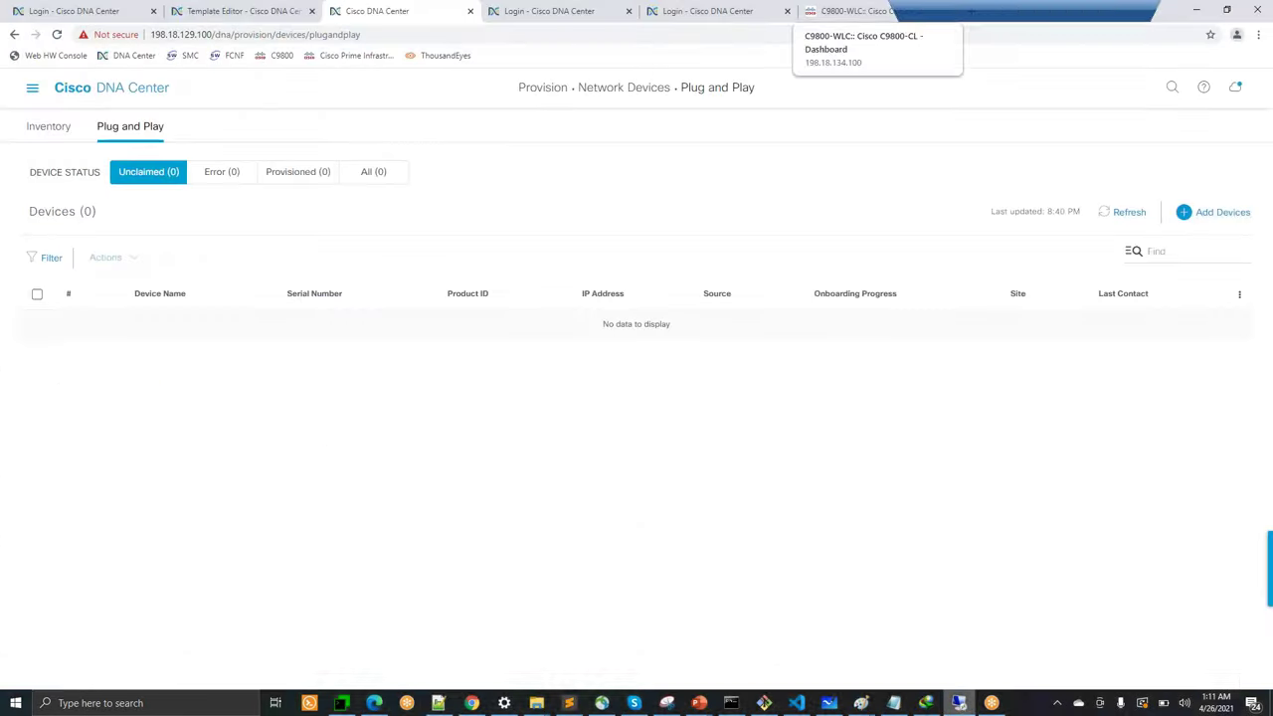
left_click(1129, 212)
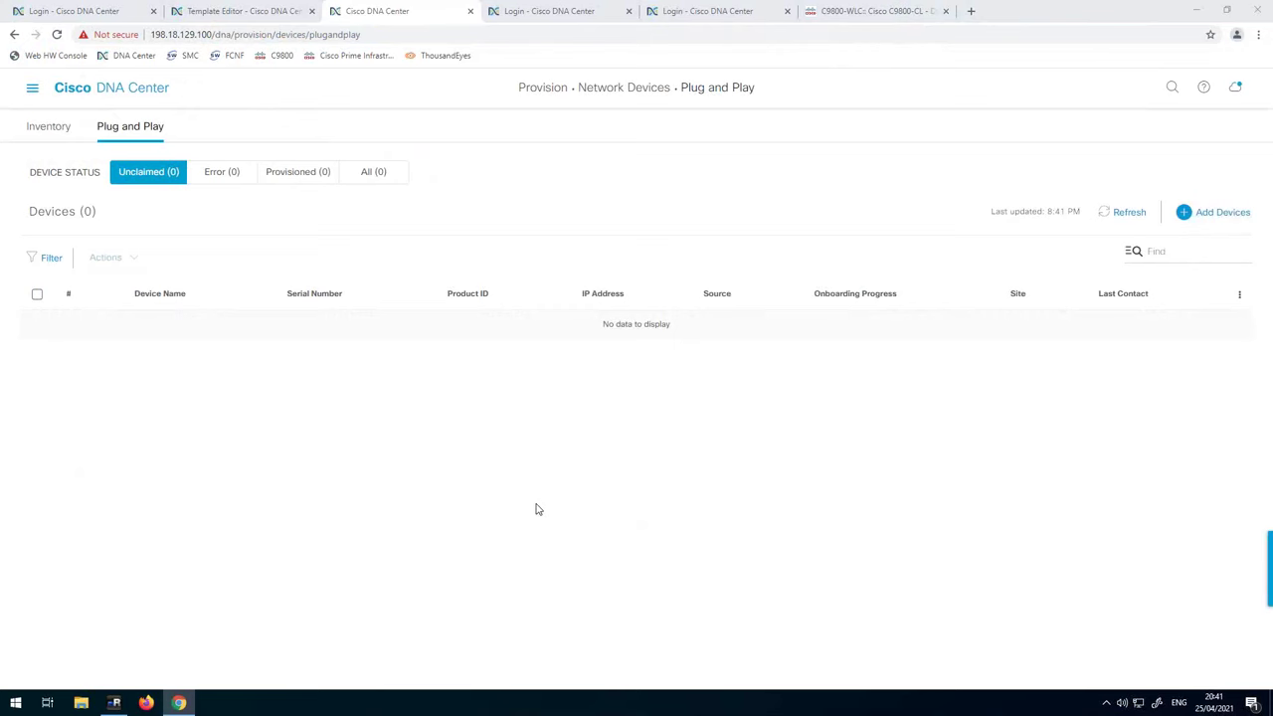
key("super")
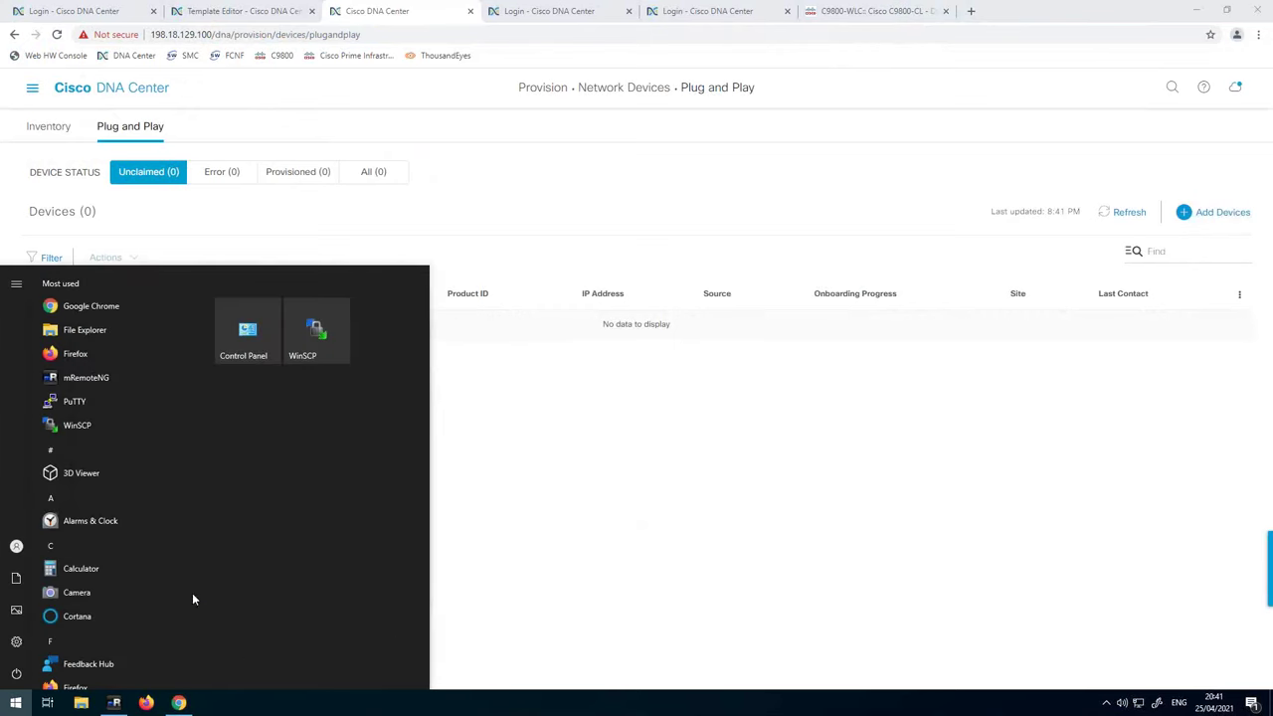
left_click(123, 705)
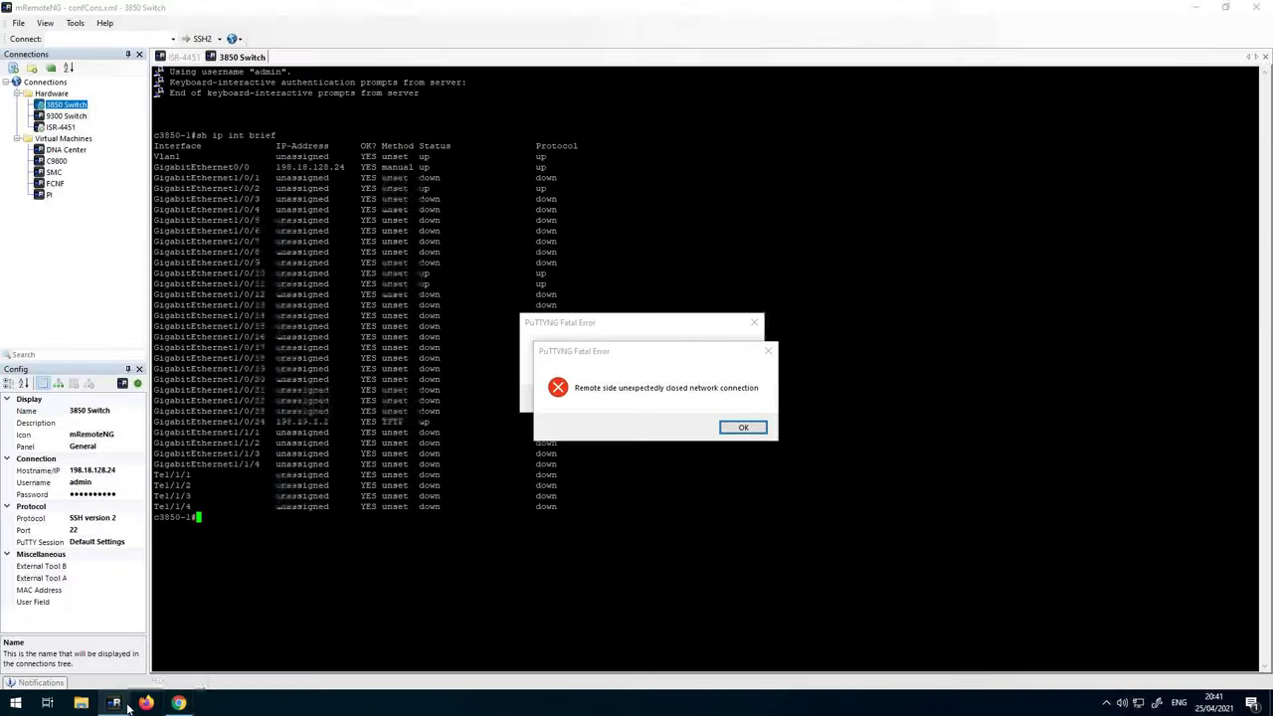
left_click(744, 429)
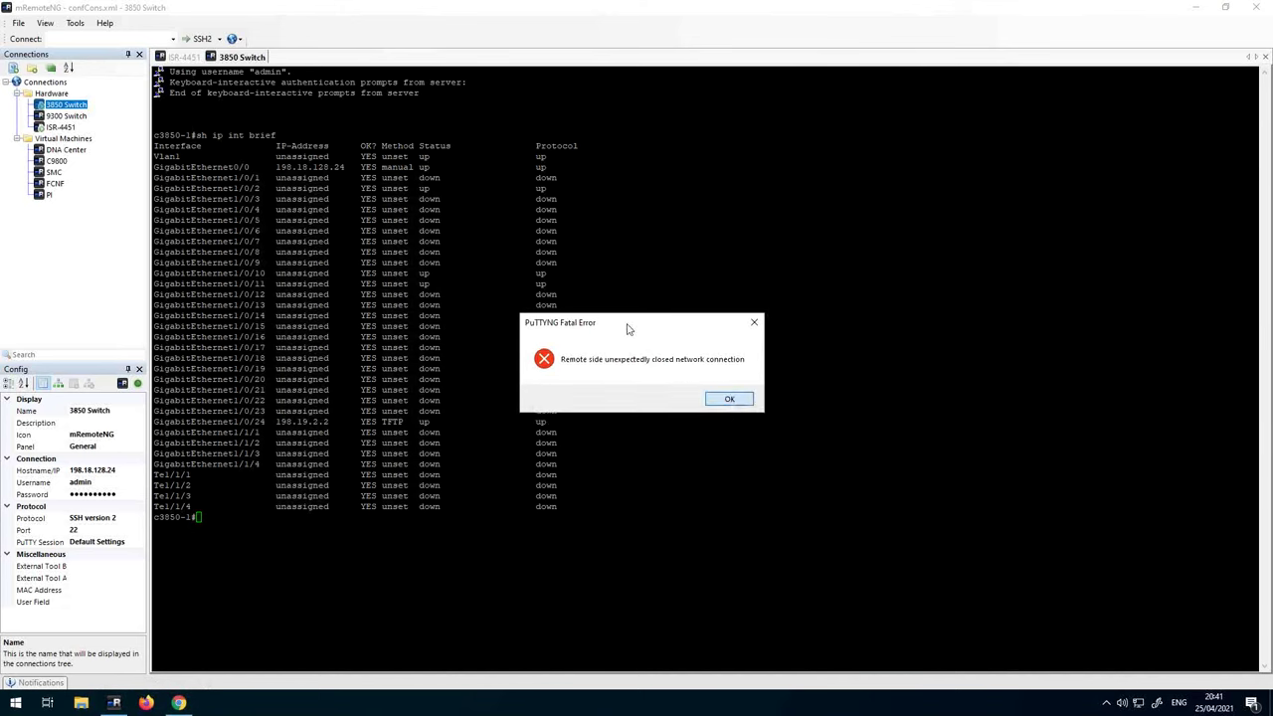
left_click(731, 401)
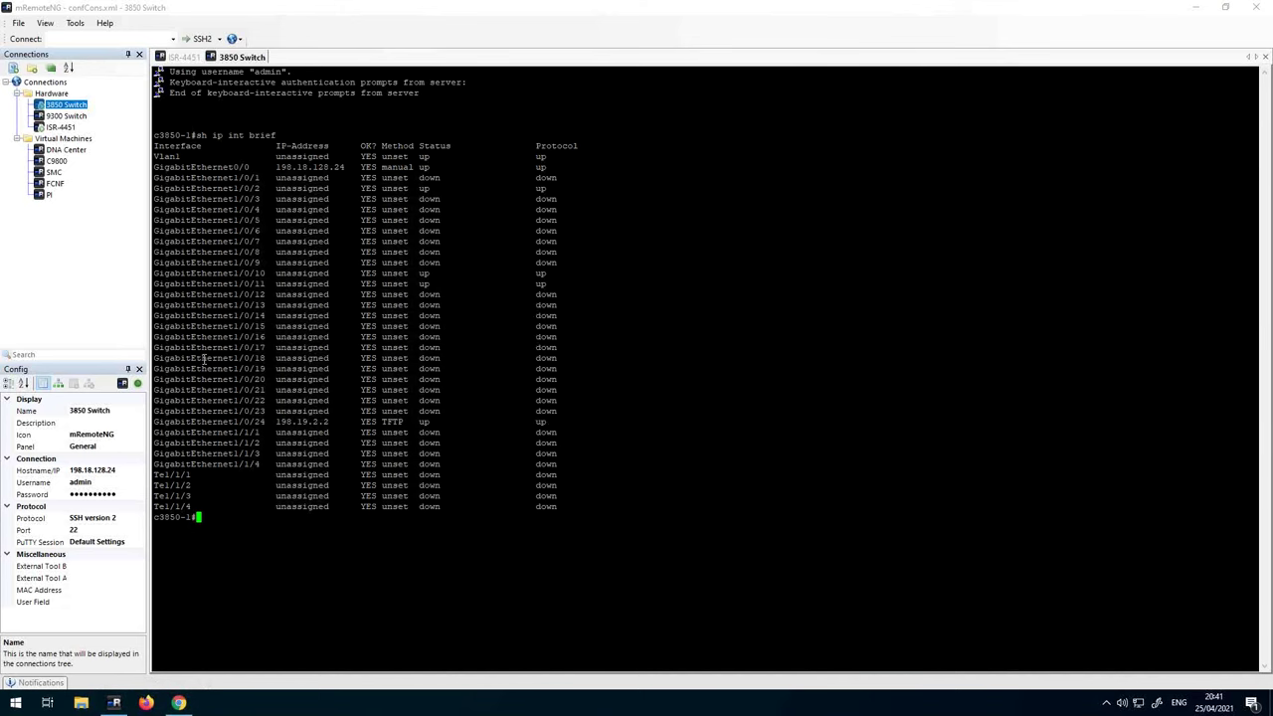
left_click(65, 105)
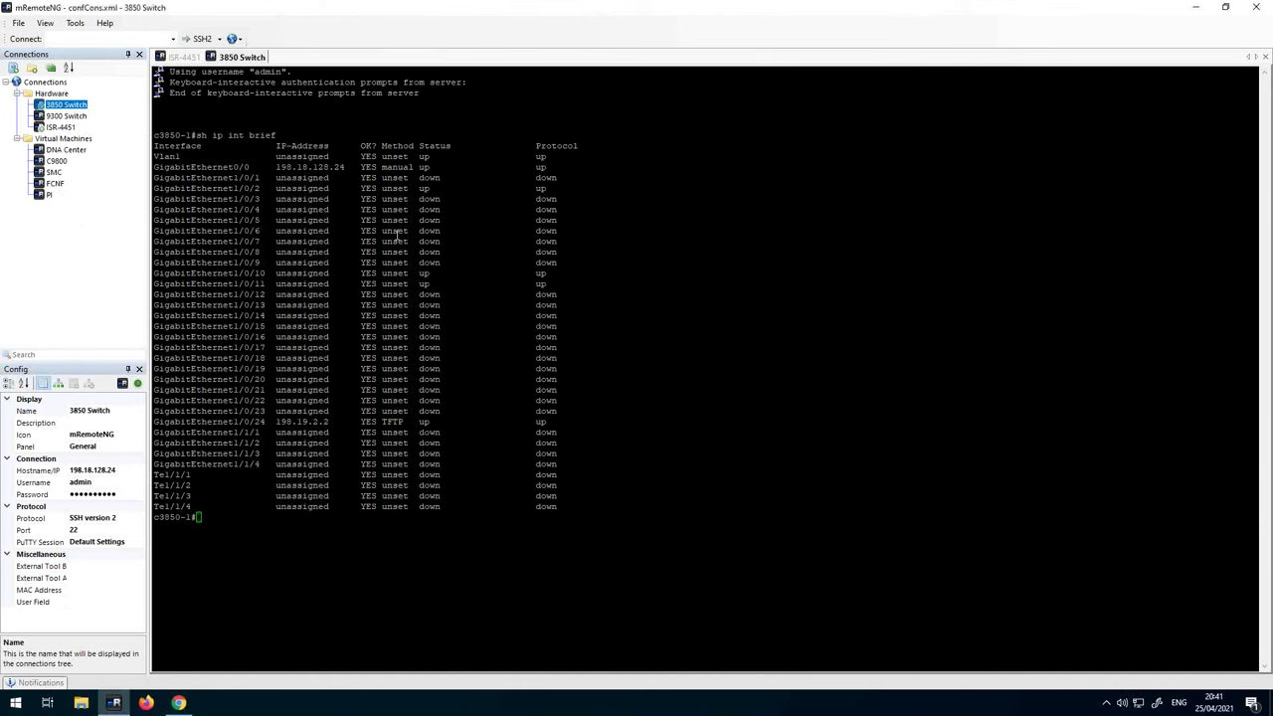
left_click(397, 235)
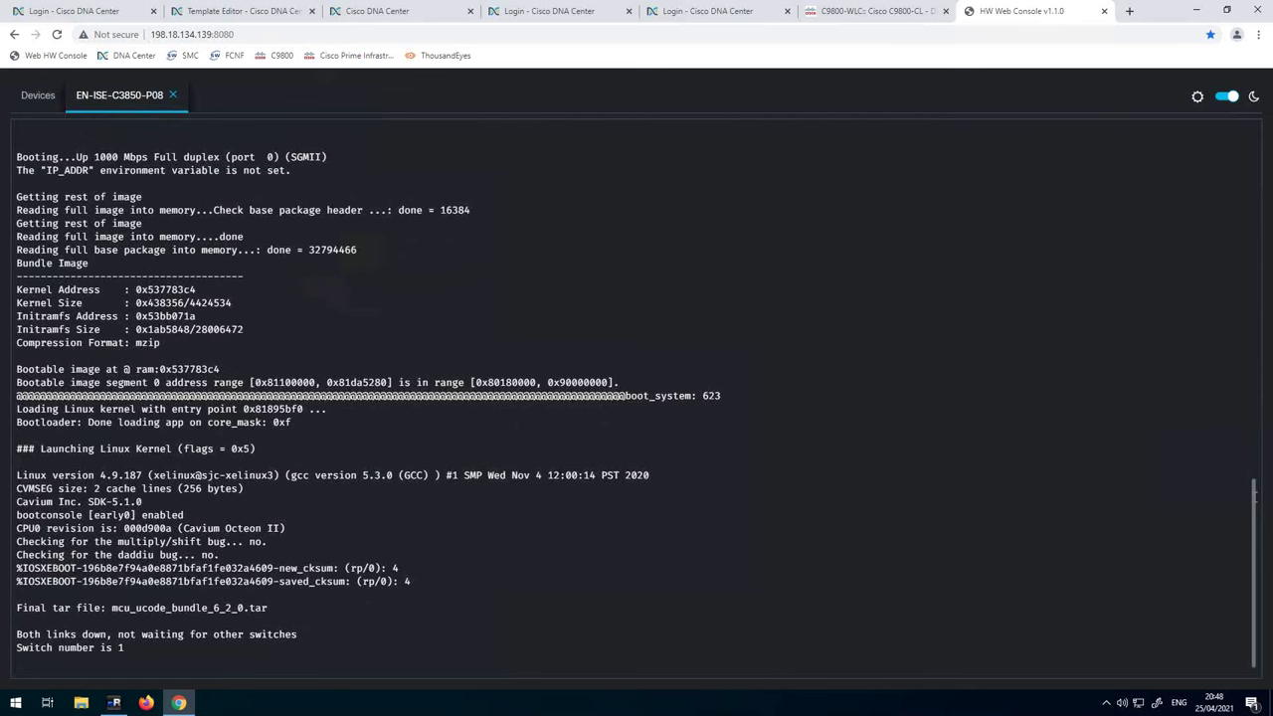
Scroll through the 3850 switch's reboot console output, then return to the Plug and Play device list.
left_click(1255, 453)
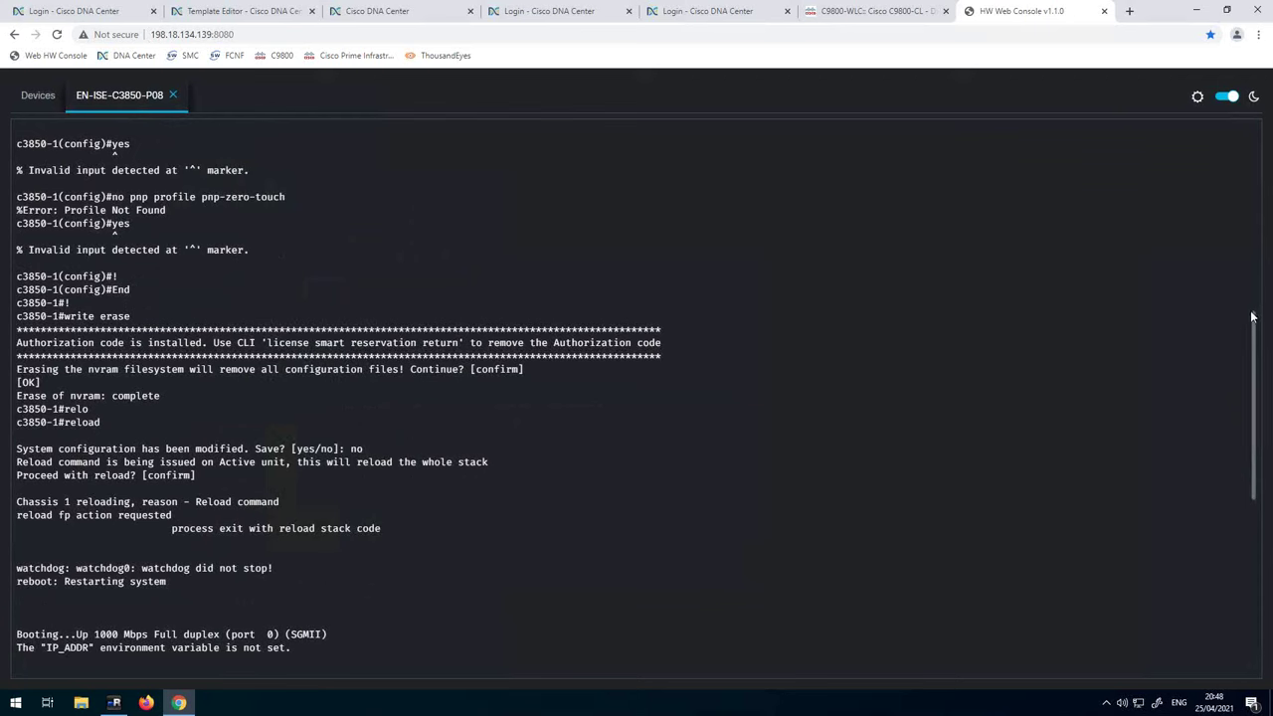
scroll(1253, 227, "up", 3)
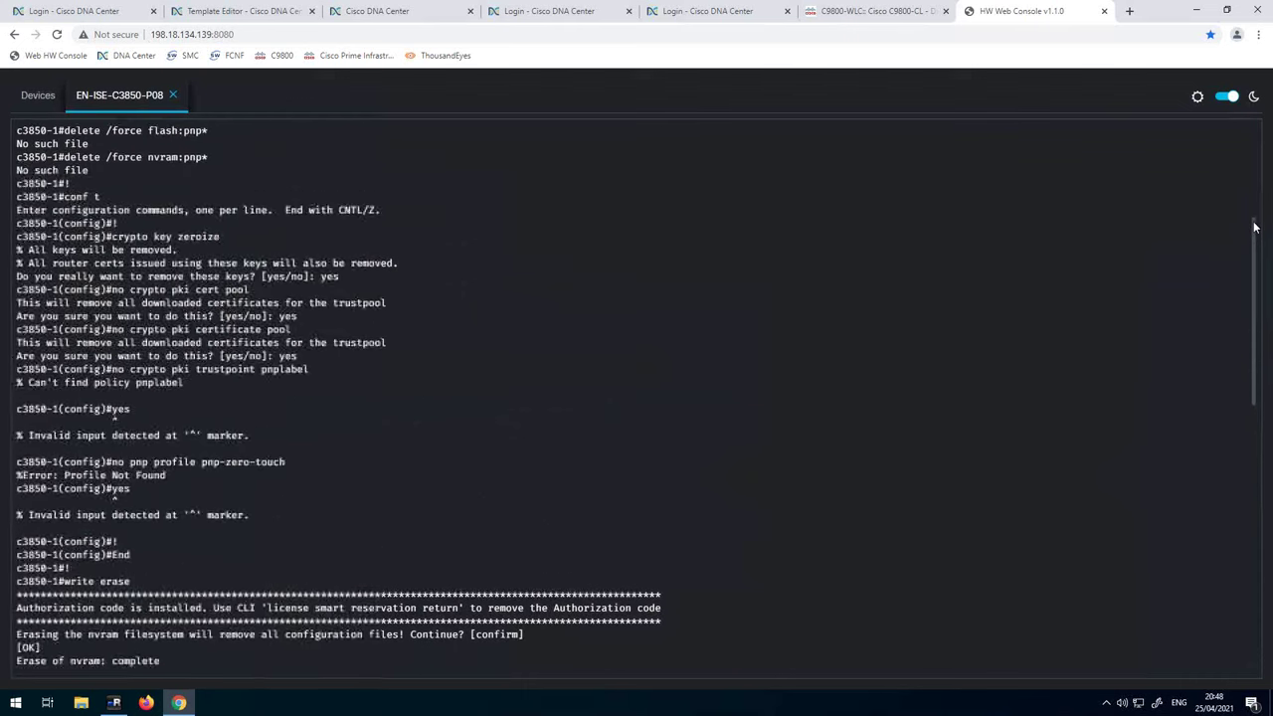
scroll(1254, 226, "up", 1)
scroll(1254, 226, "up", 3)
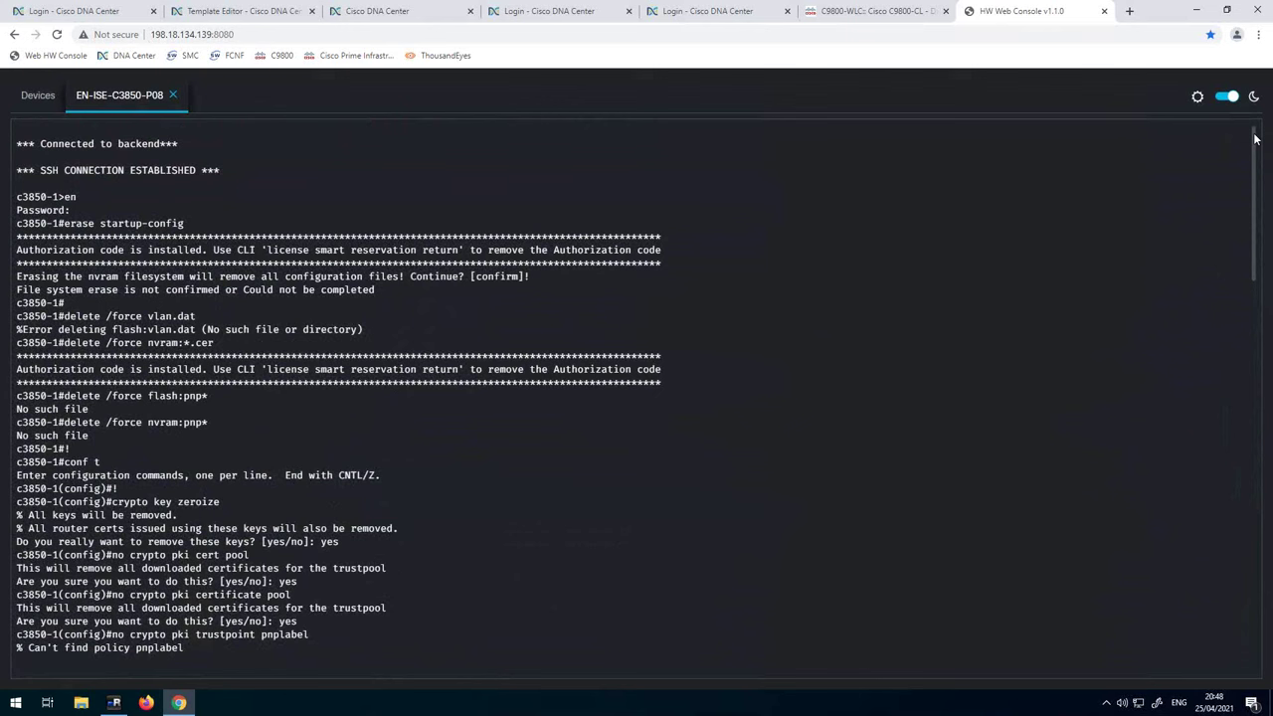
scroll(1260, 244, "down", 5)
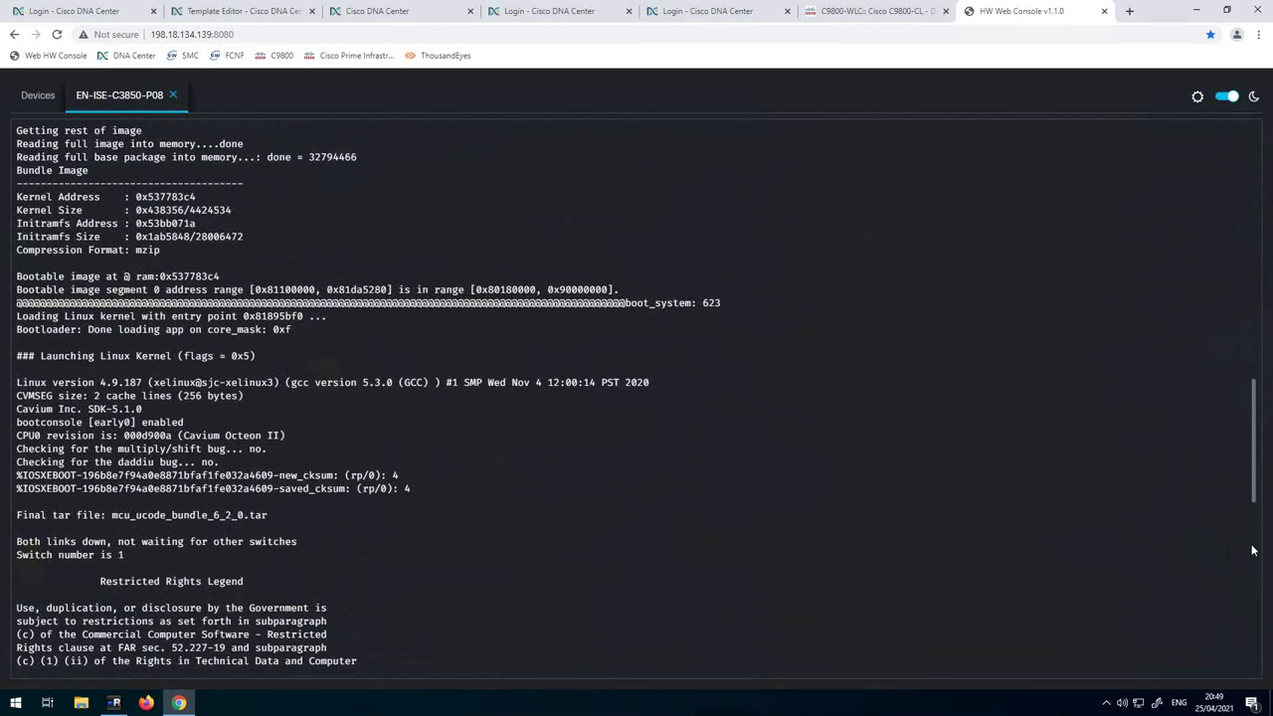
left_click_drag(1255, 450, 1249, 657)
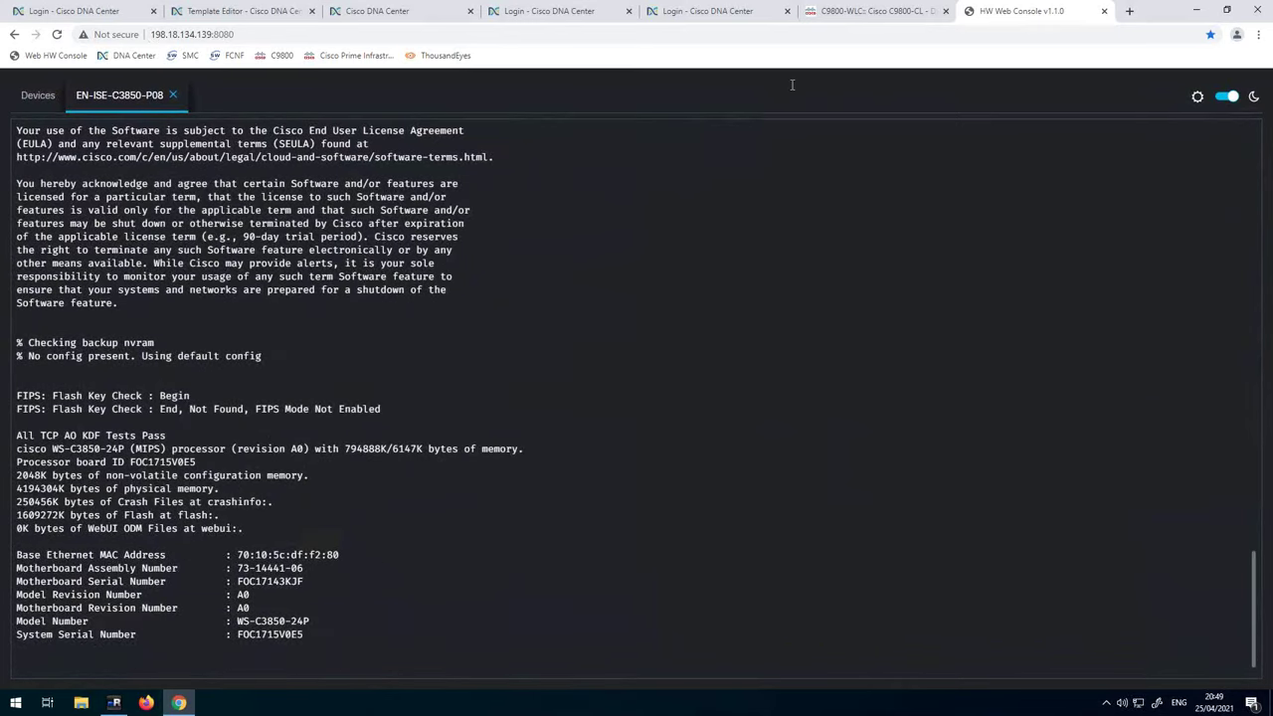
left_click(356, 18)
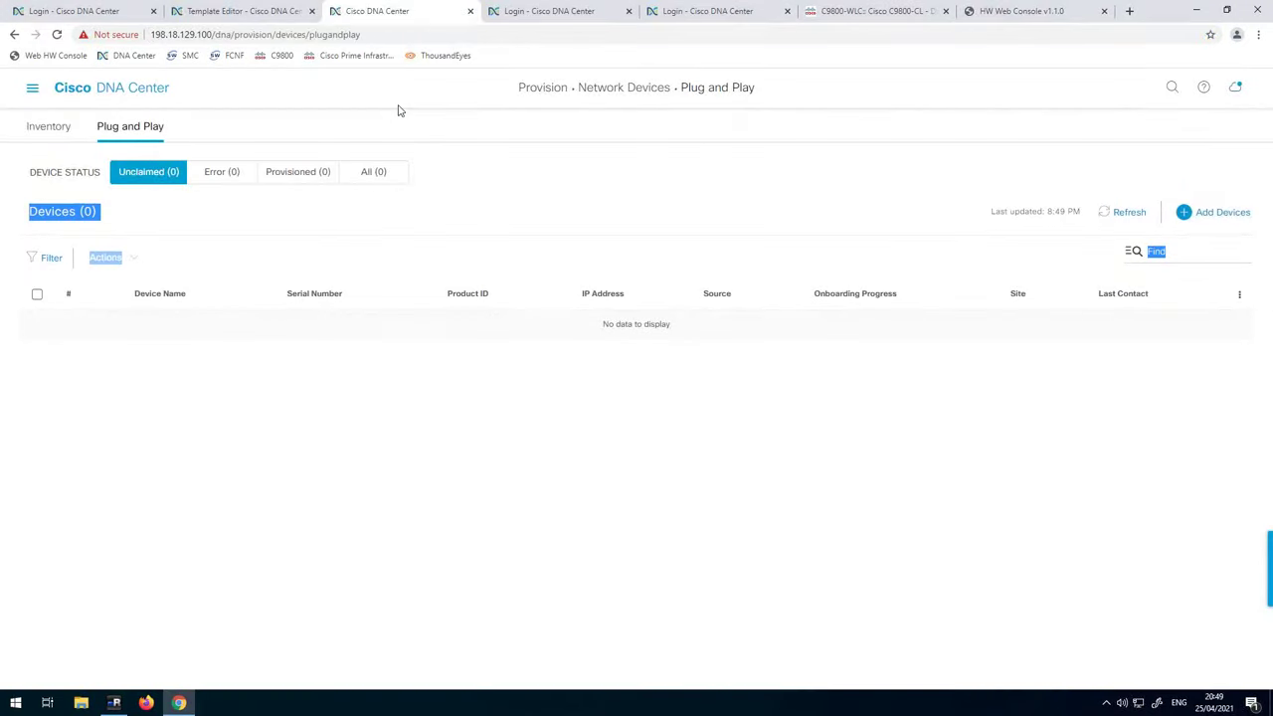
Refresh the Plug and Play device list twice, waiting for the 3850 switch to appear.
left_click(449, 383)
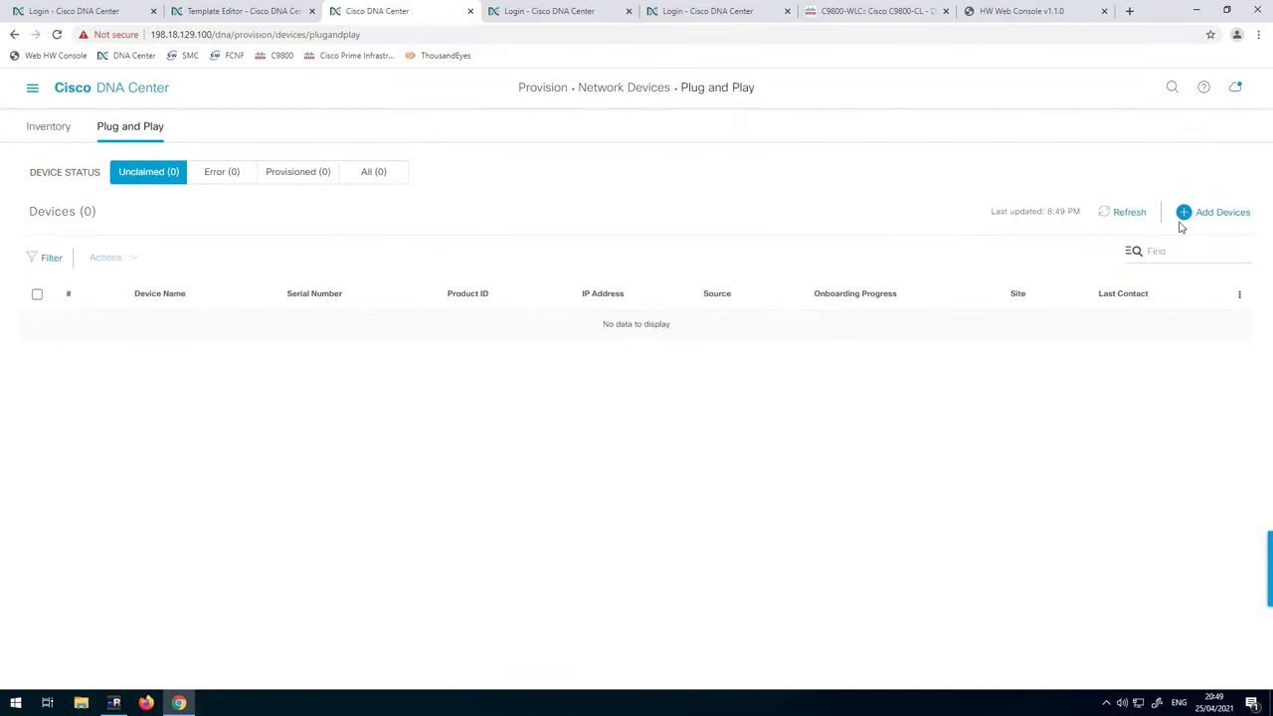
left_click(1106, 216)
left_click(1128, 214)
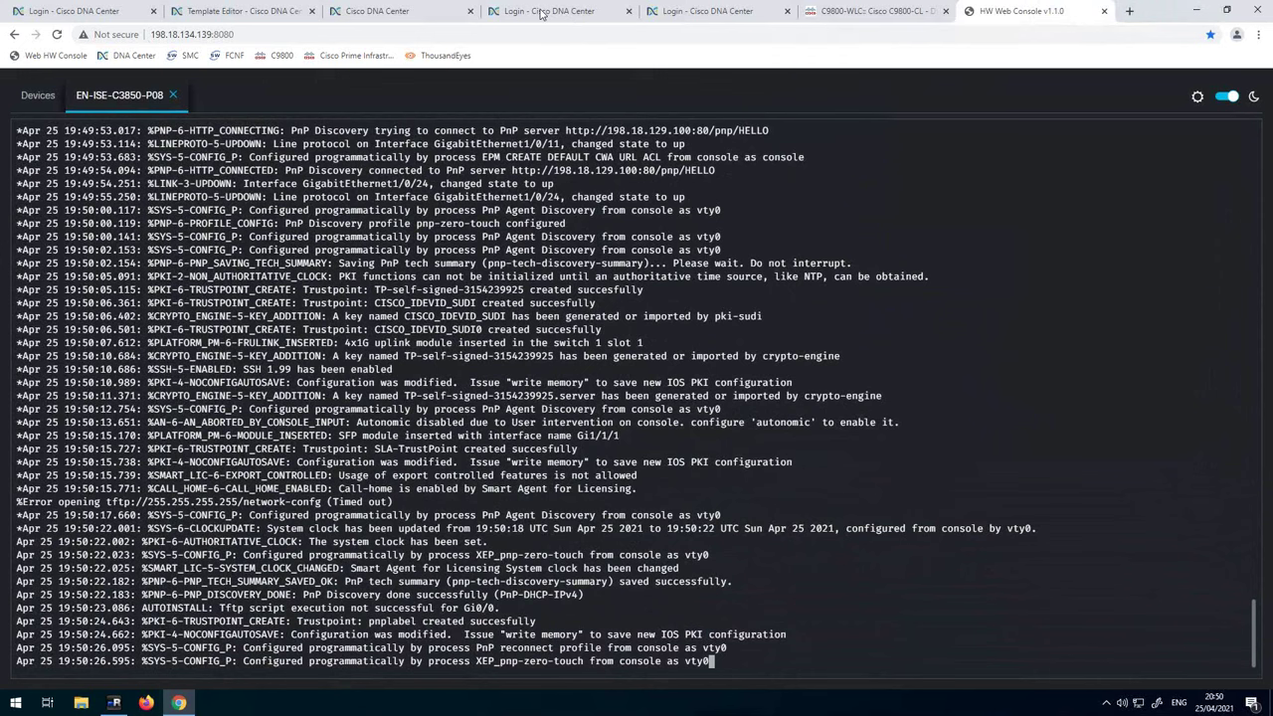
Cycle through the browser tabs back to the Cisco DNA Center Plug and Play tab.
left_click(537, 12)
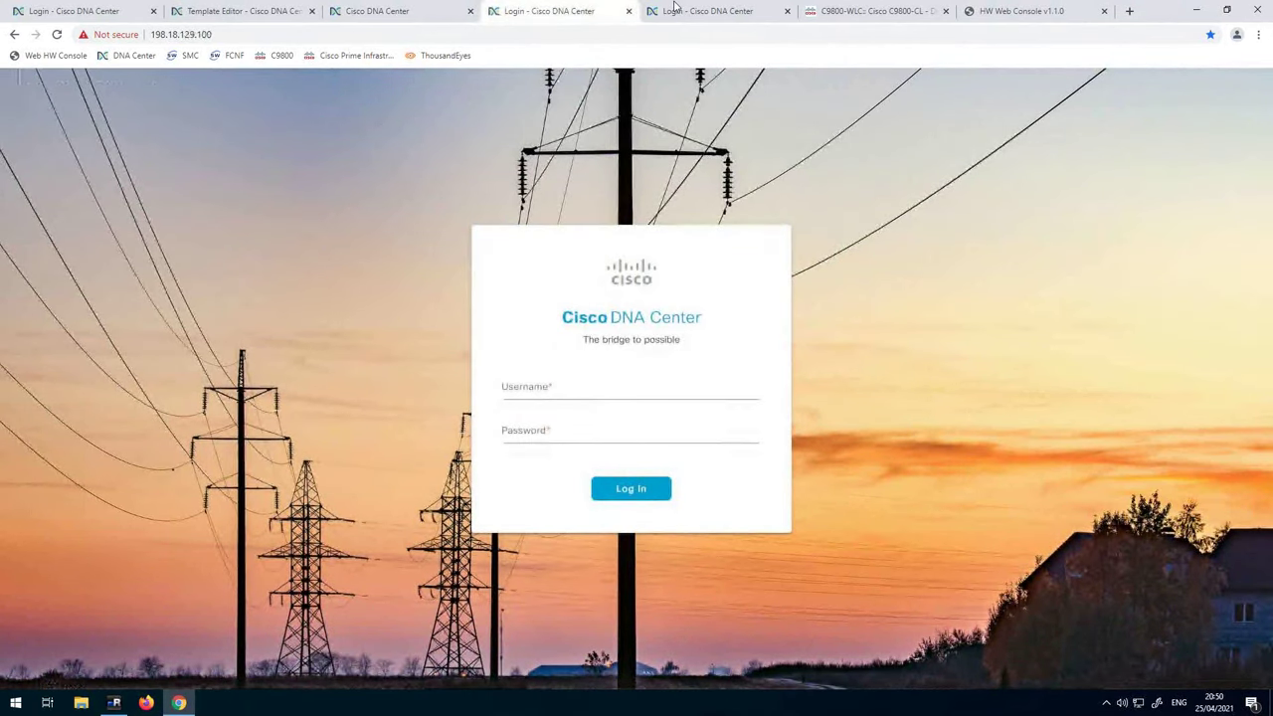
key("ctrl+Tab")
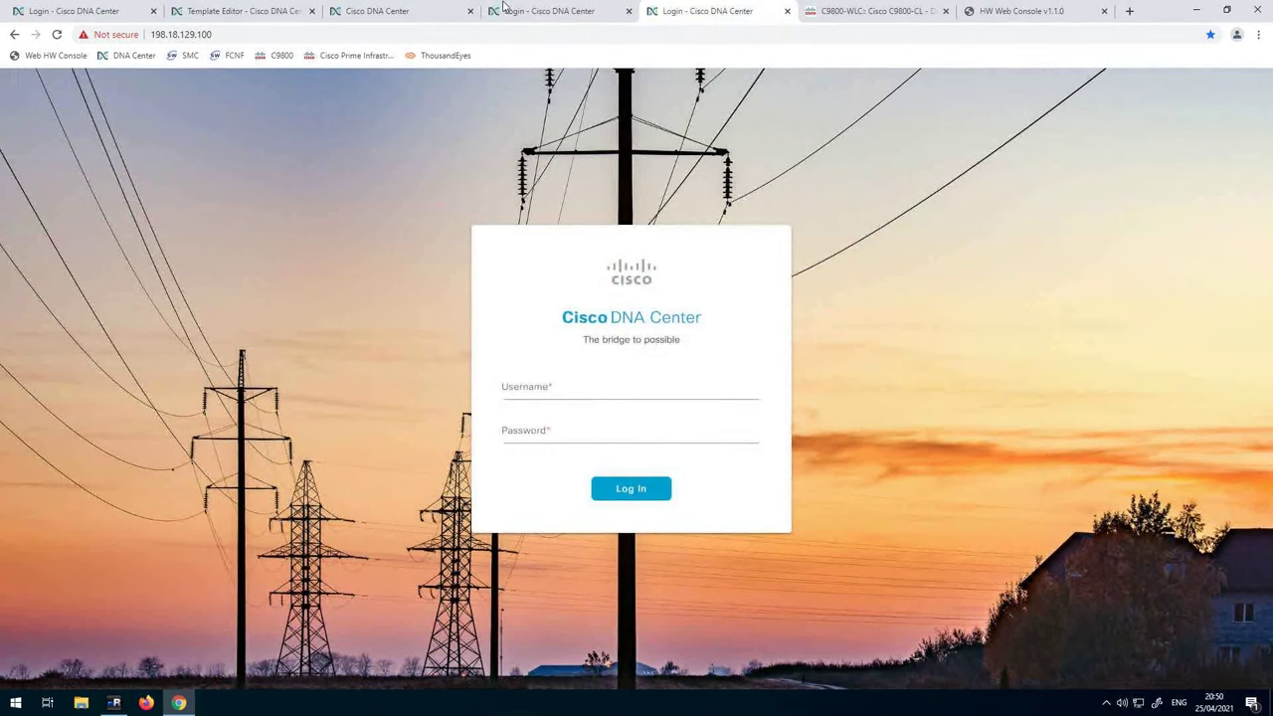
left_click(401, 14)
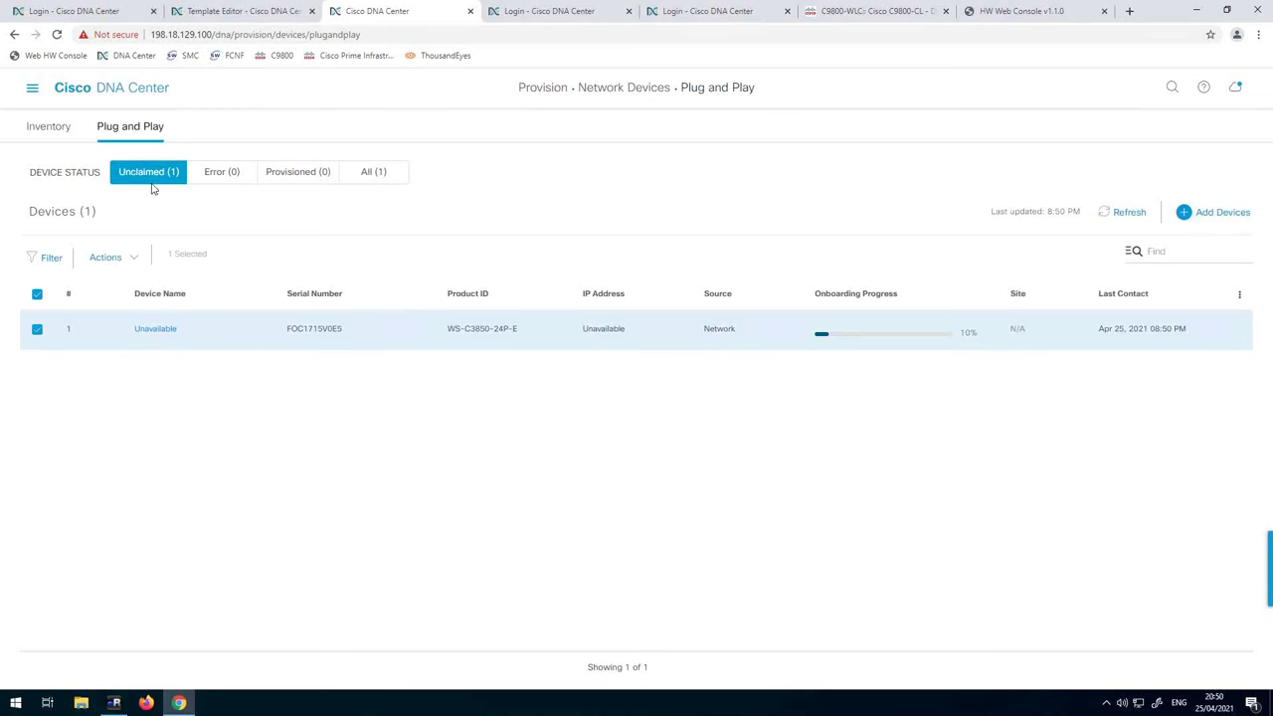
Start claiming the unclaimed WS-C3850-24P-E switch from the Actions menu.
left_click(105, 258)
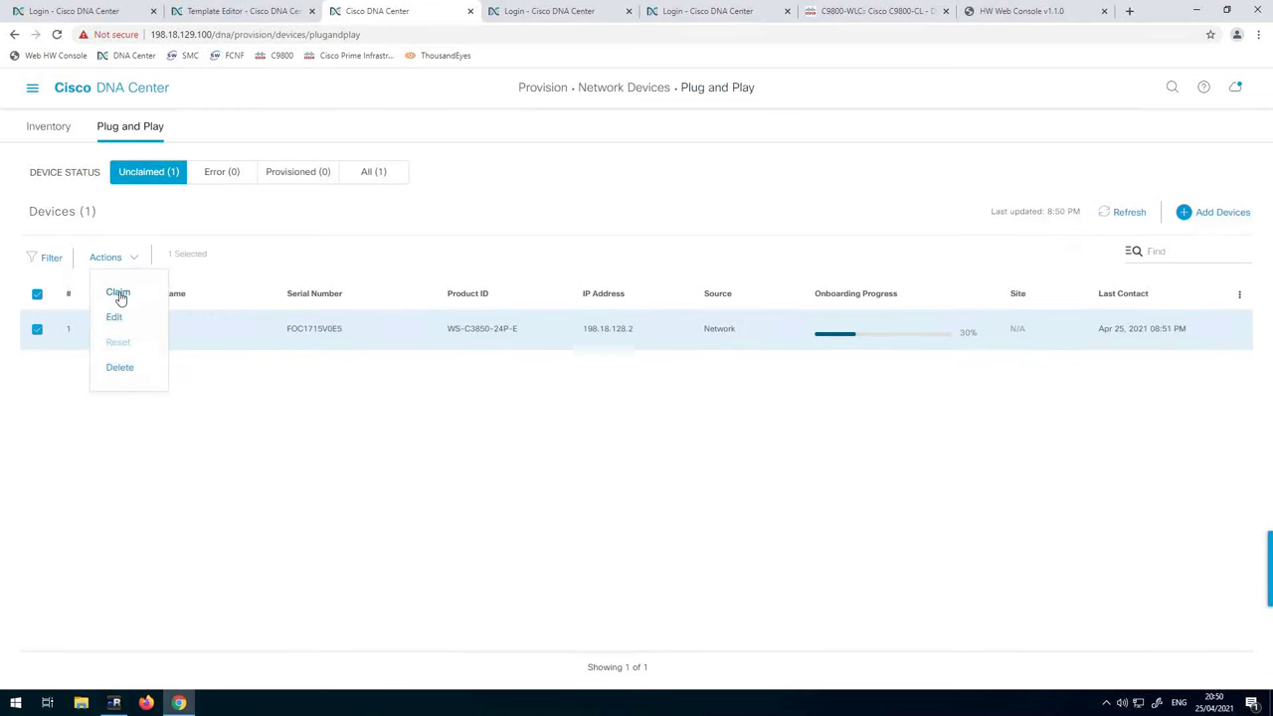
left_click(119, 295)
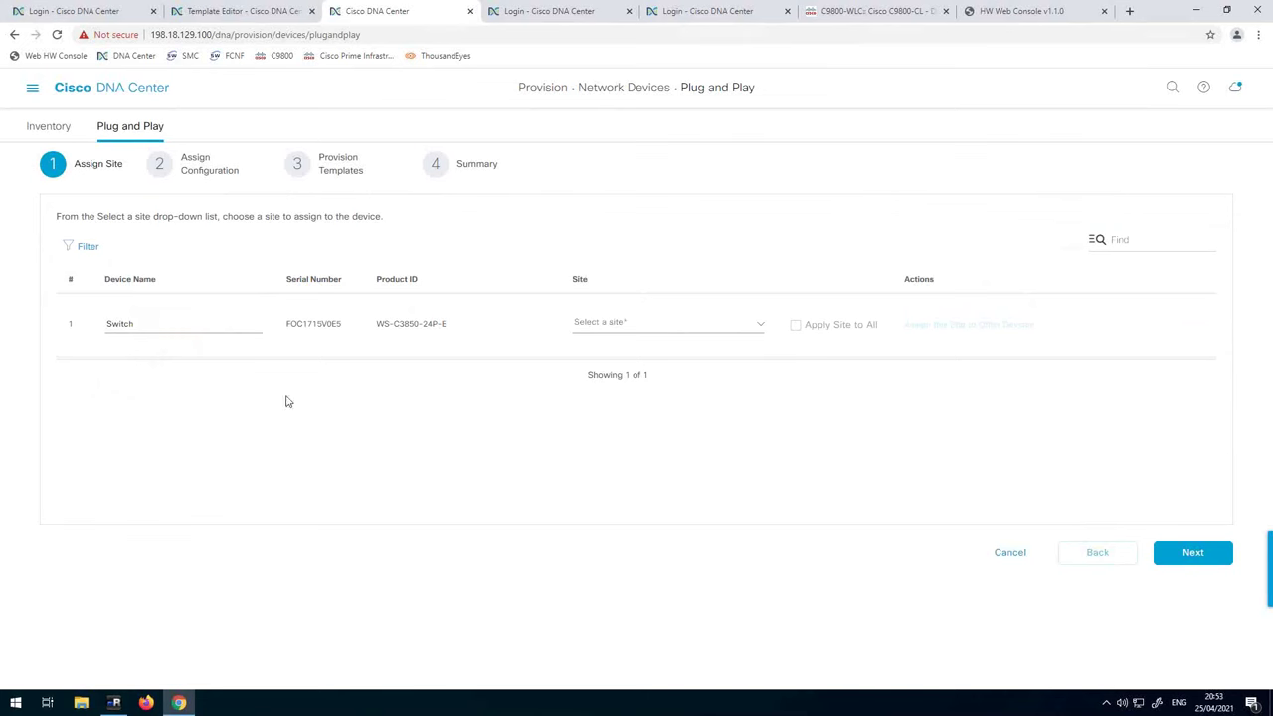
Assign the switch to Global/San Jose/SAN BUIL/SAN_FL_SW and advance past Assign Configuration to Provision Templates.
left_click(181, 330)
left_click(759, 329)
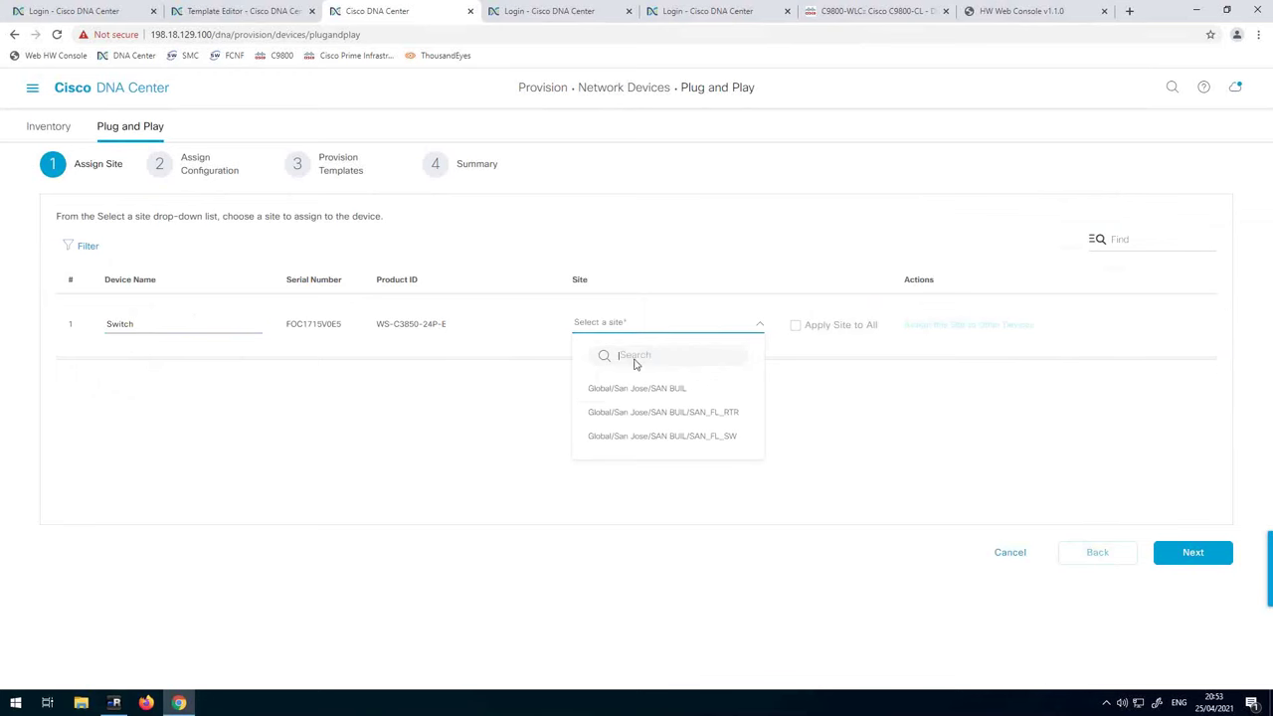
left_click(673, 438)
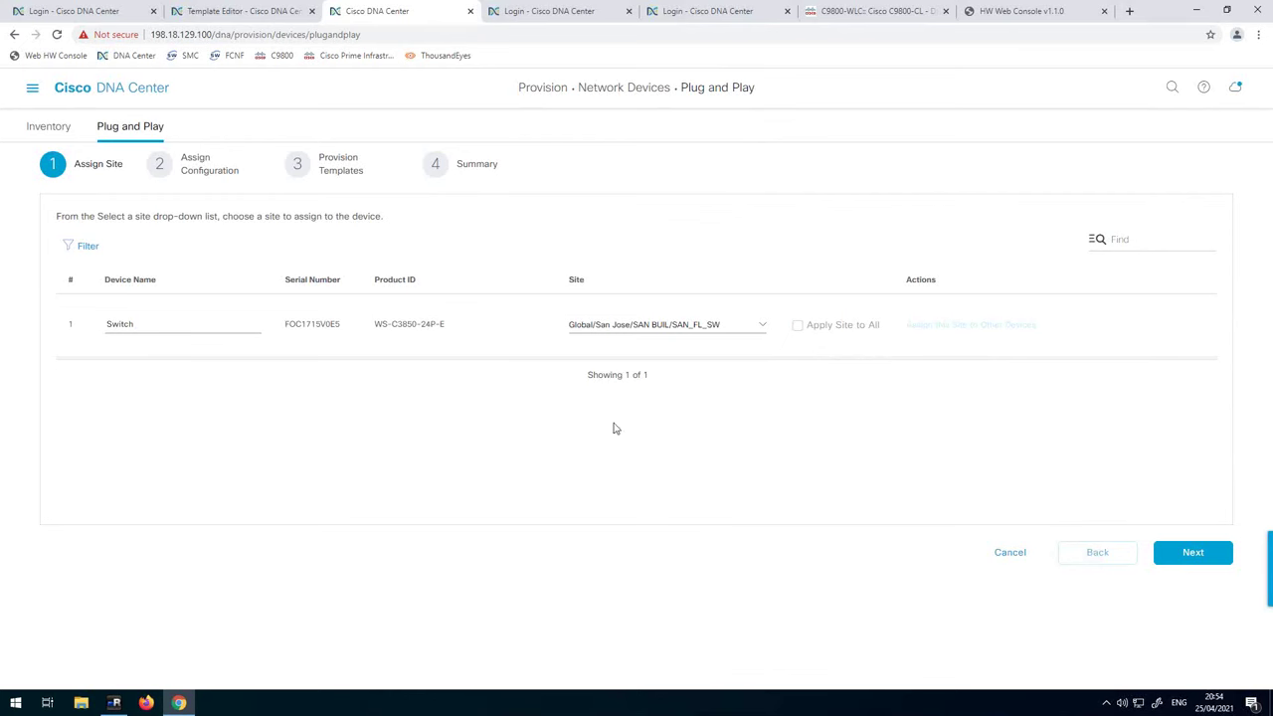
left_click(1190, 552)
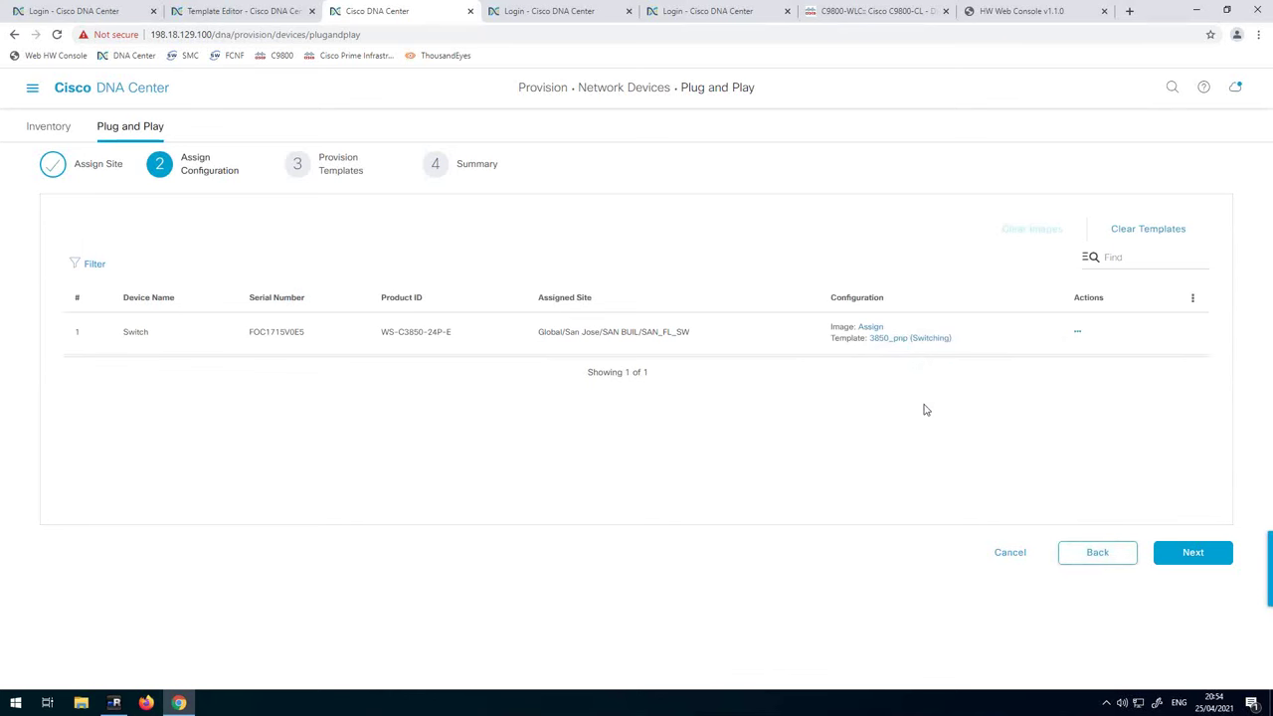
left_click(1187, 554)
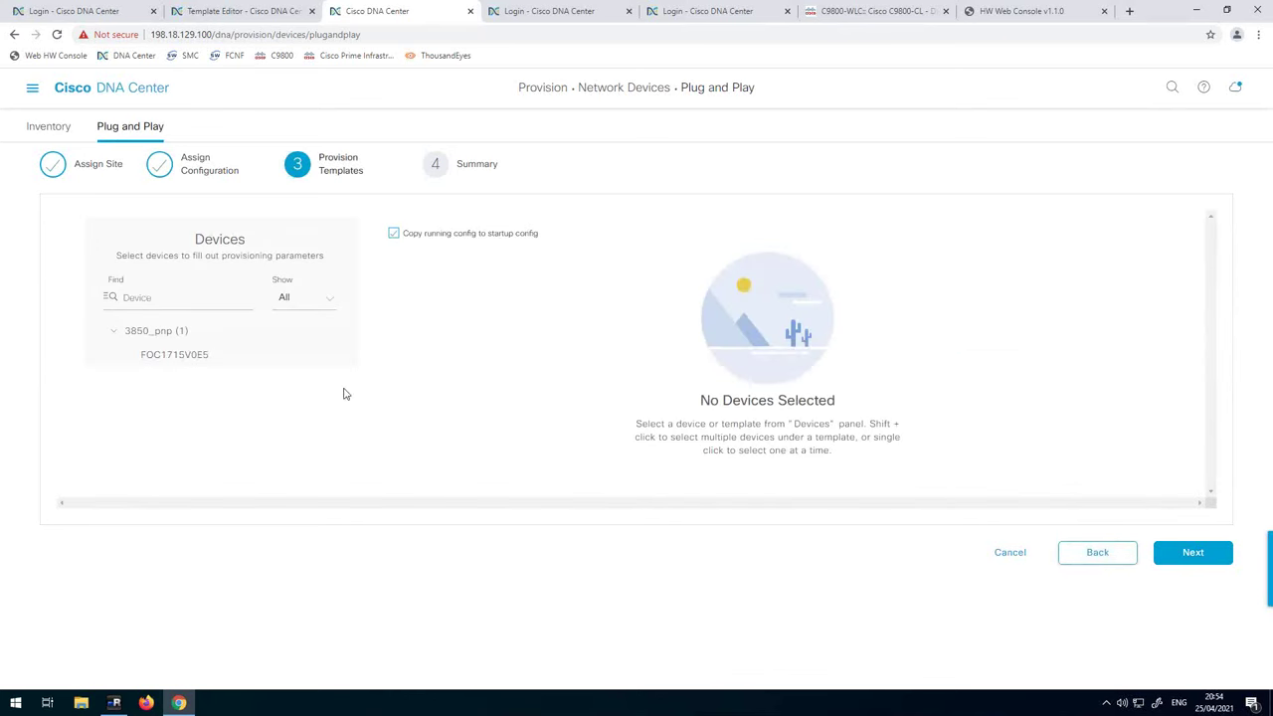
Enter 3850_PNP_Today as the hostname in the switch's 3850_pnp template parameters.
left_click(177, 338)
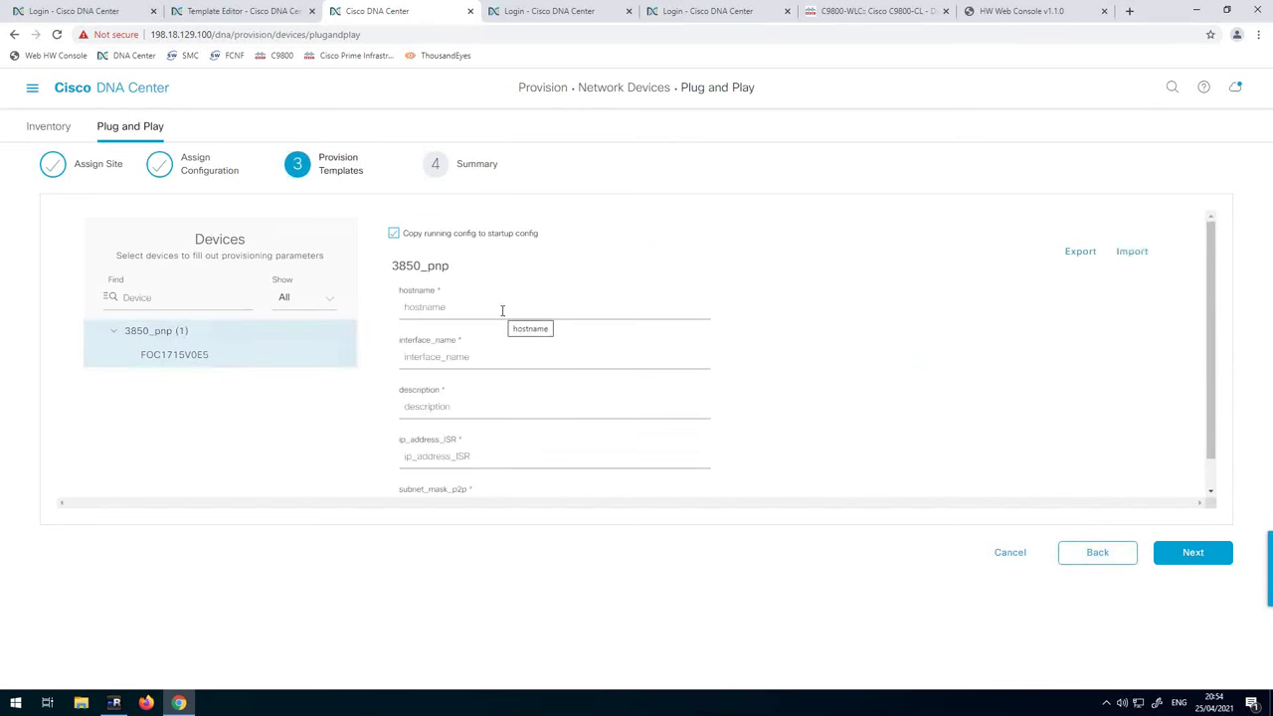
left_click(561, 316)
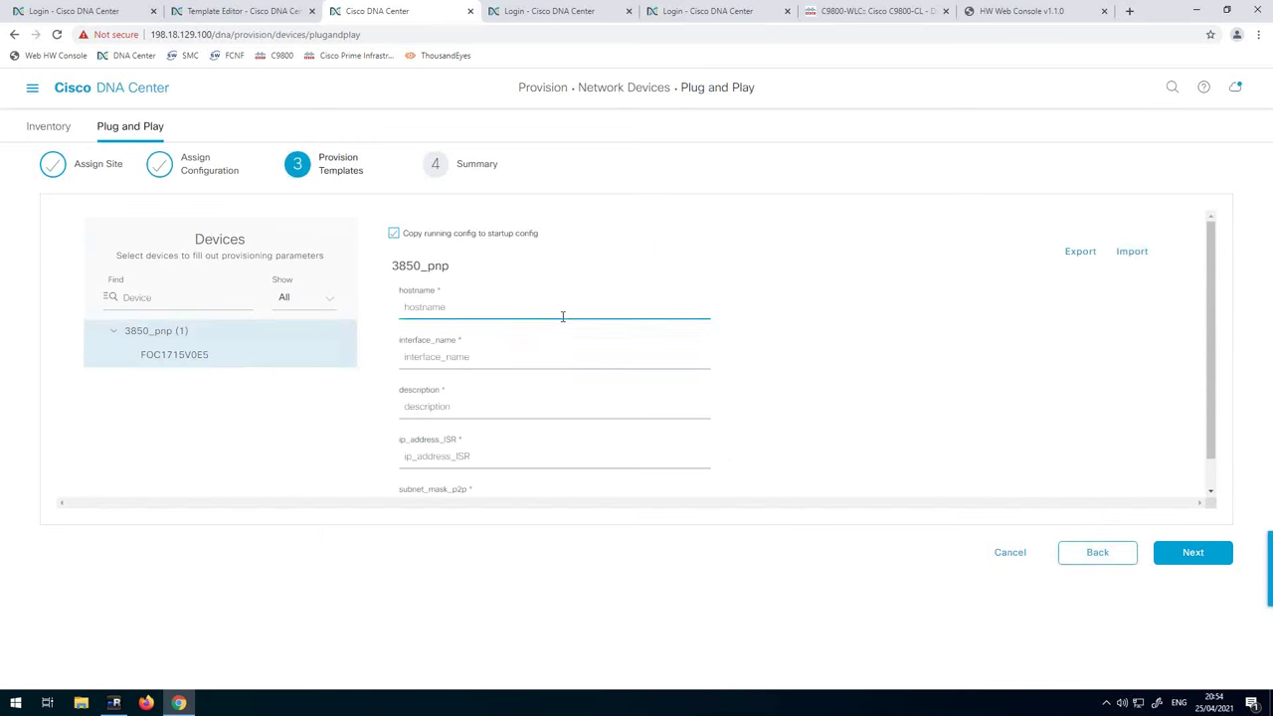
type("3850_PNP_Today")
left_click(468, 356)
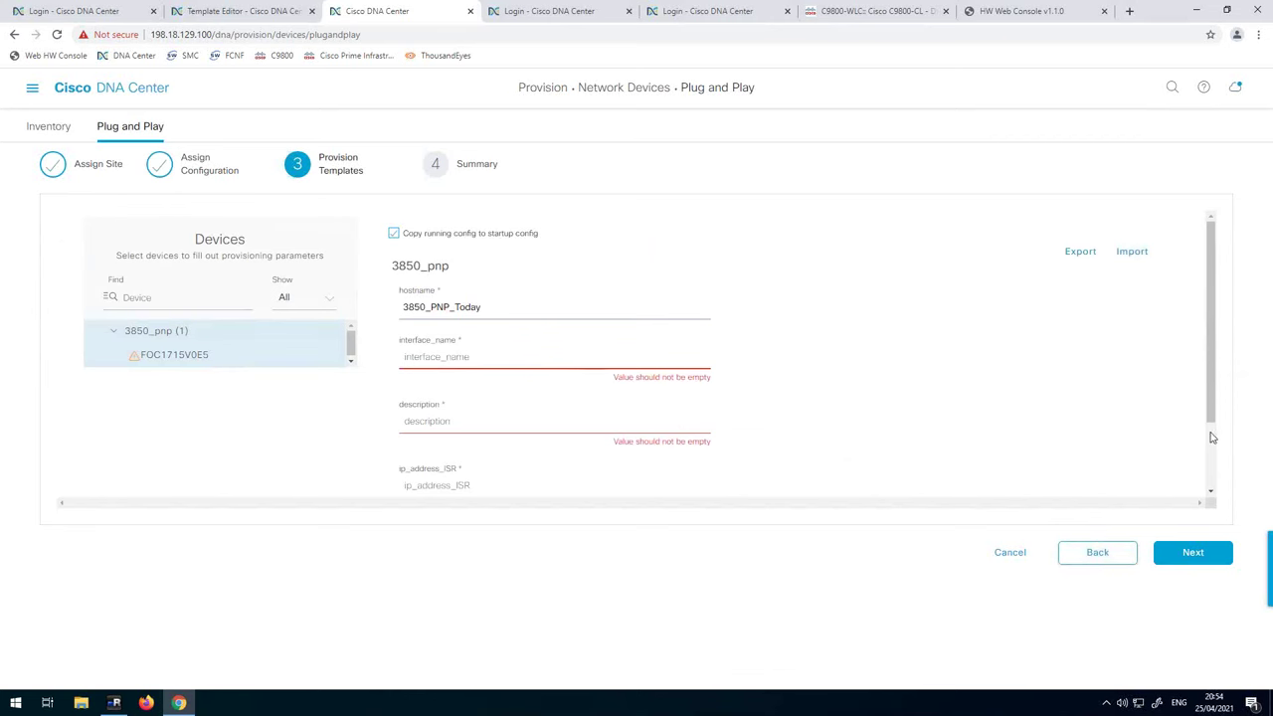
scroll(1210, 435, "down", 1)
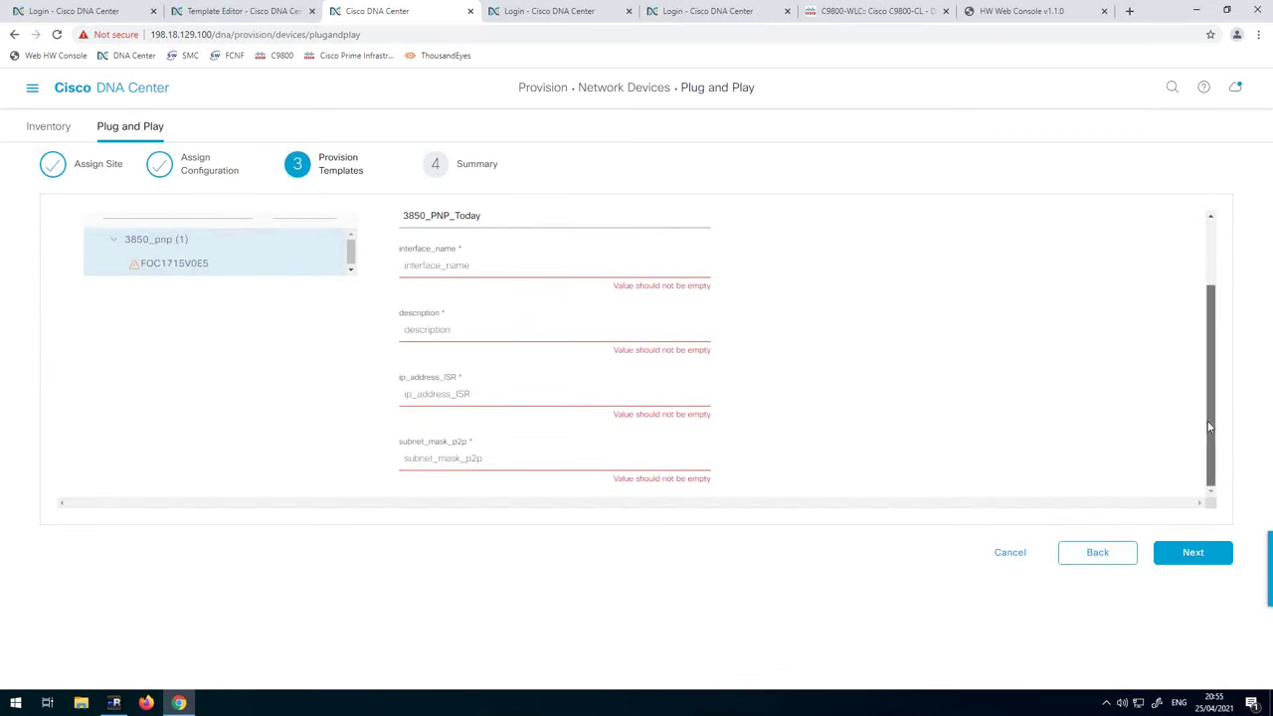
scroll(1211, 424, "up", 1)
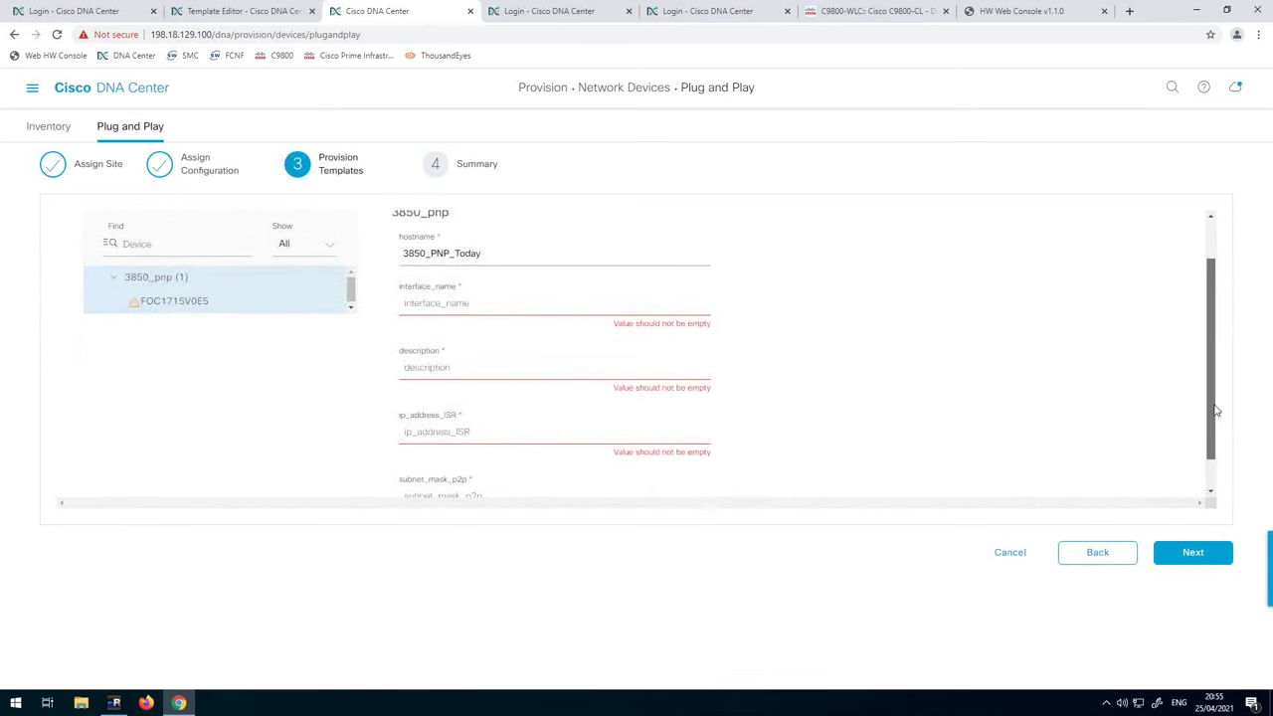
scroll(1214, 421, "down", 1)
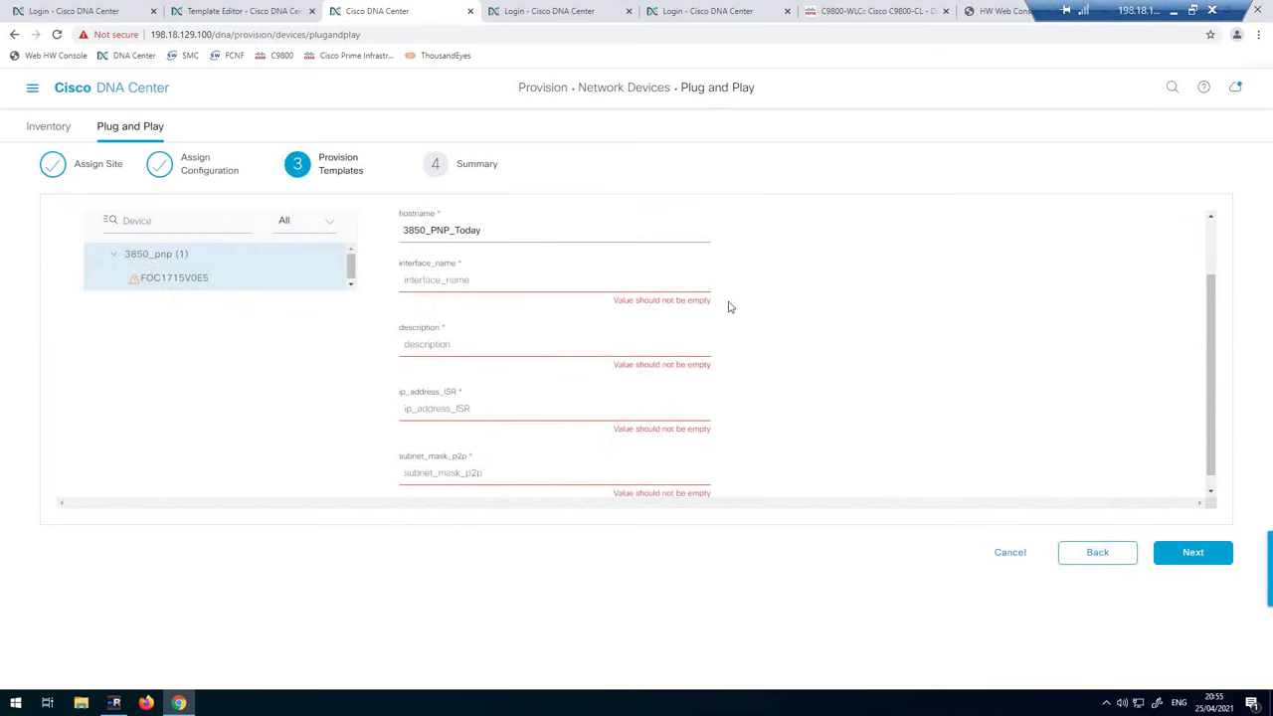
Copy the interface name GigabitEthernet1/0/24 from line 10 of the pnp_dhcp notes in Notepad++.
left_click(1173, 10)
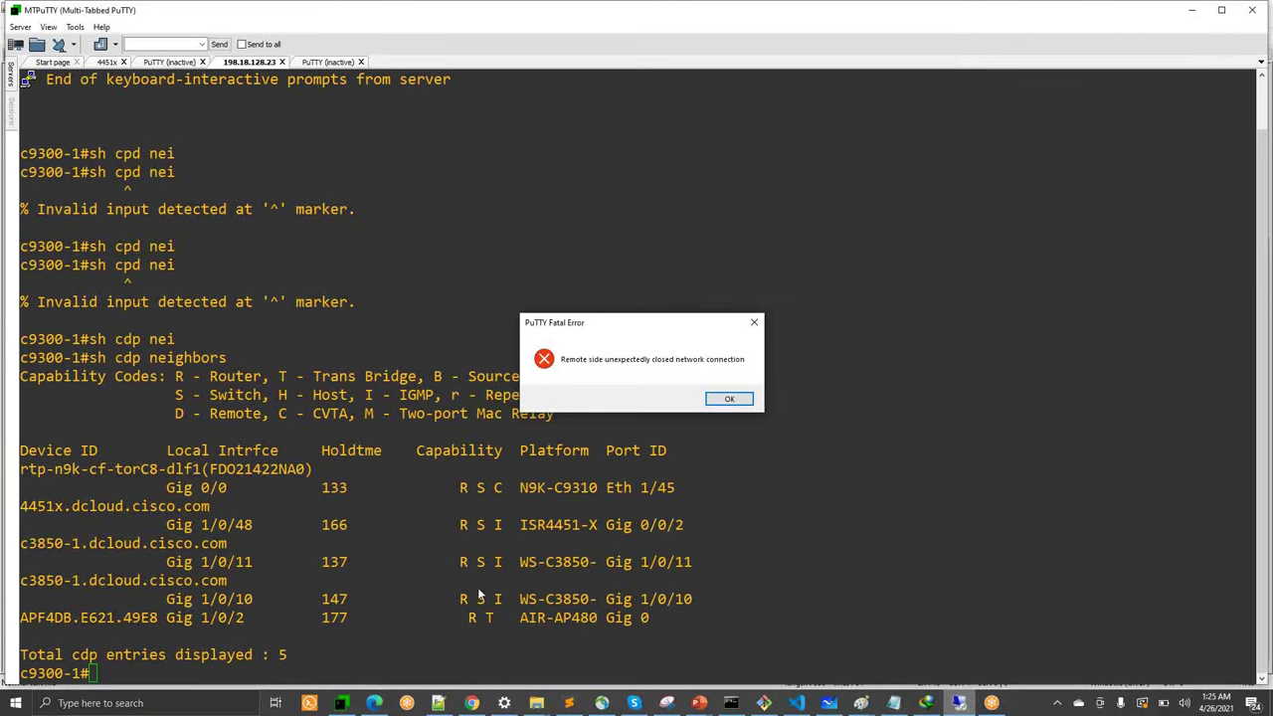
left_click(438, 703)
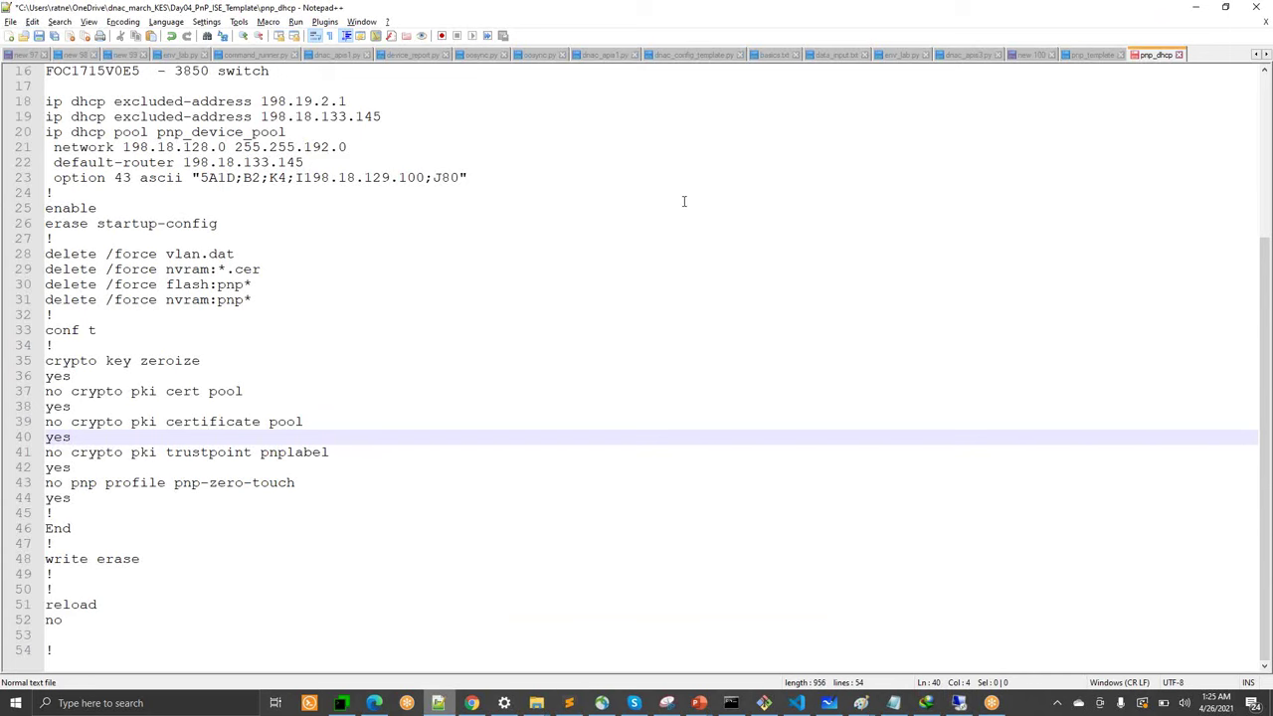
left_click(1264, 71)
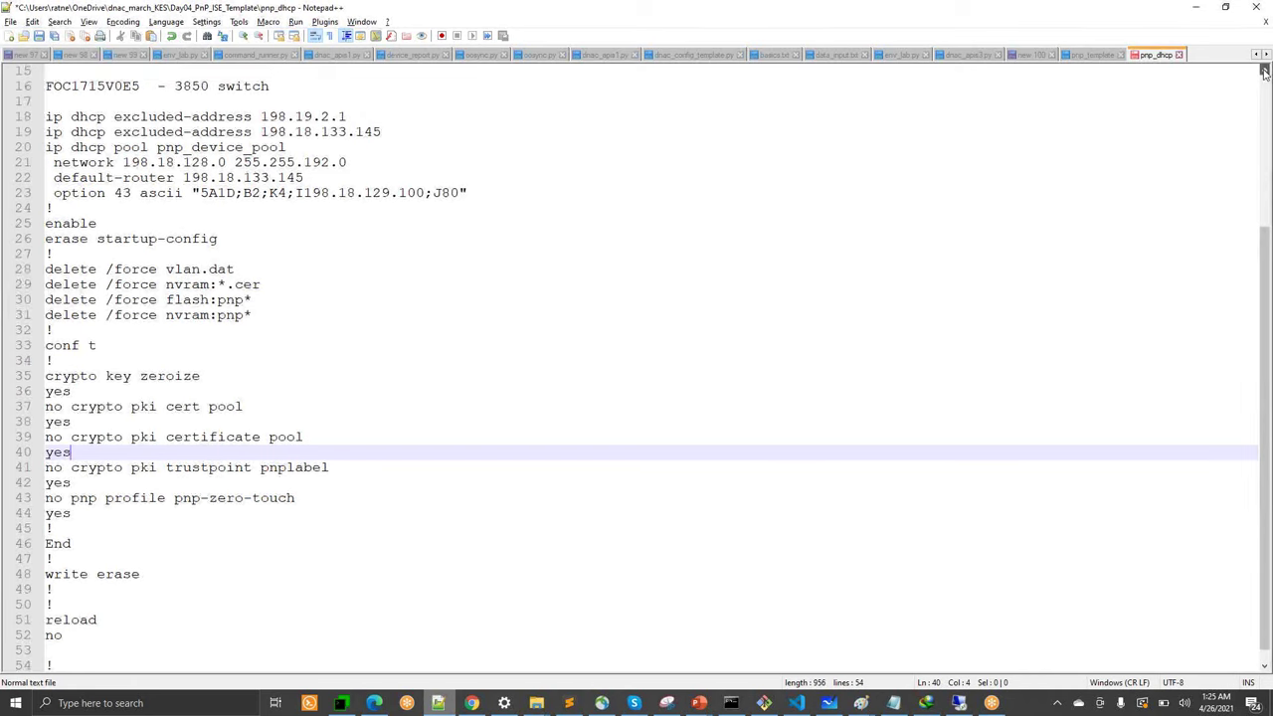
left_click_drag(1264, 70, 1264, 70)
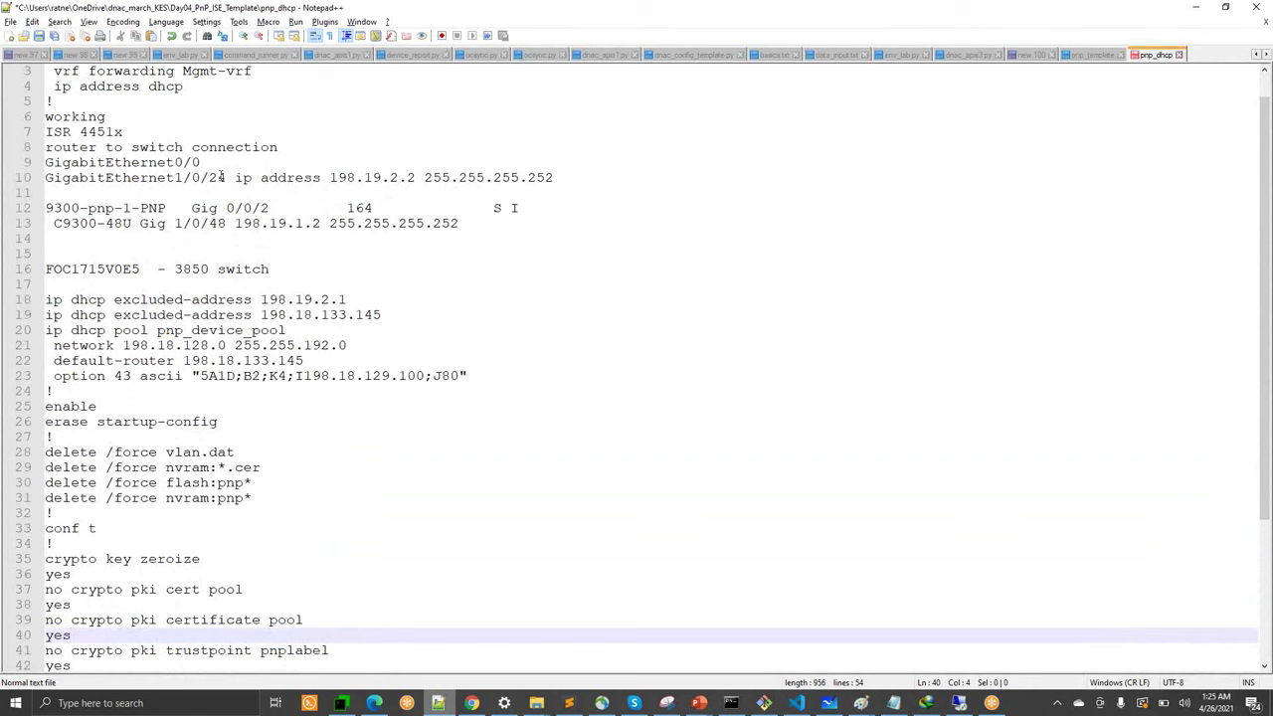
left_click_drag(225, 178, 43, 178)
right_click(60, 178)
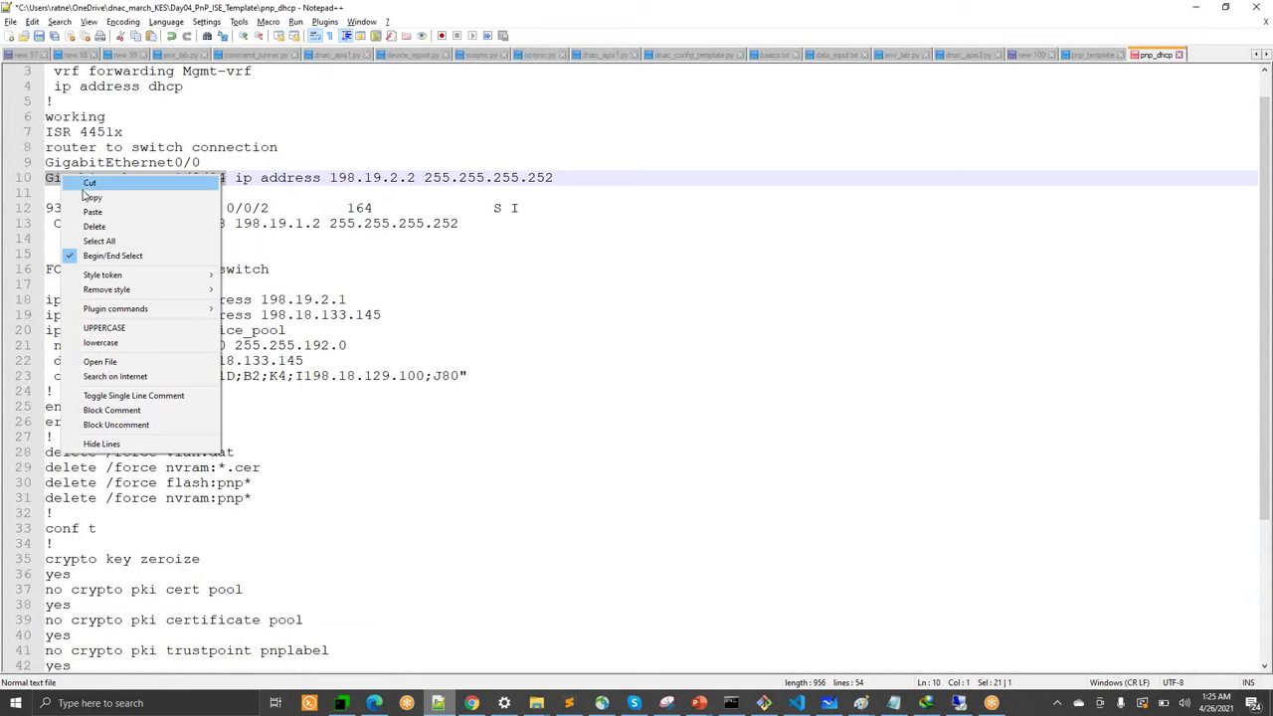
left_click(177, 186)
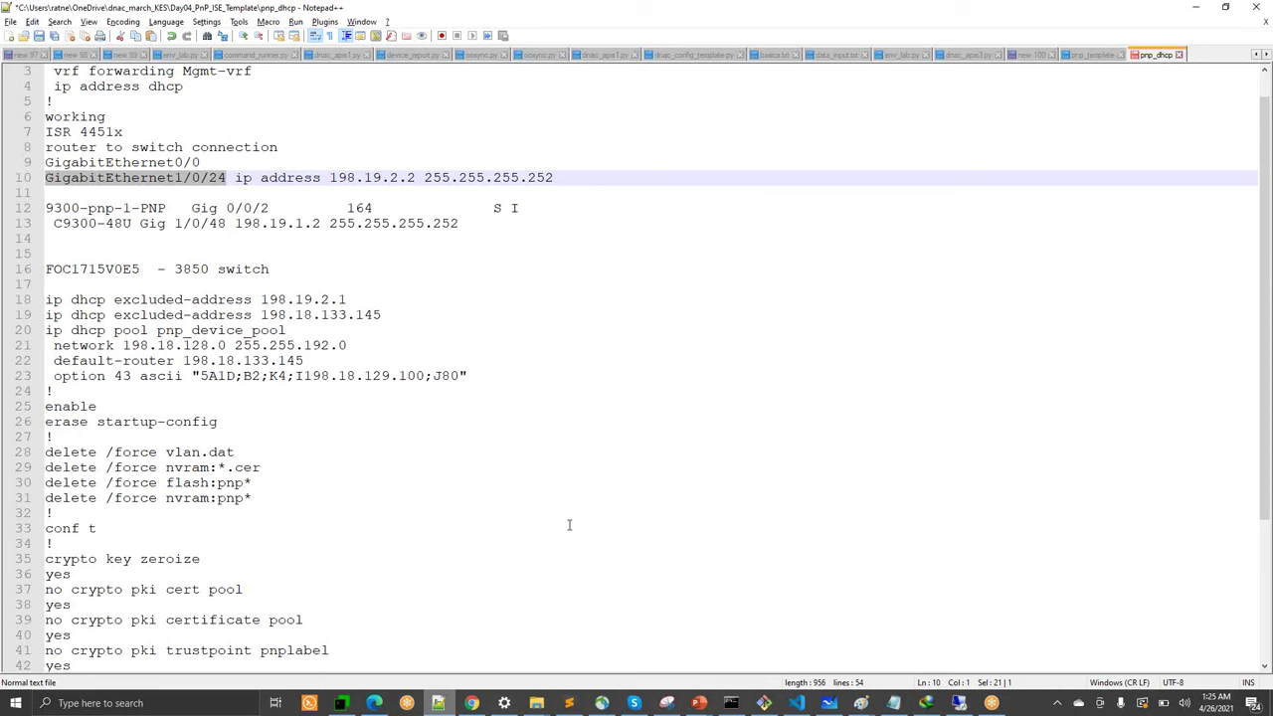
left_click(350, 703)
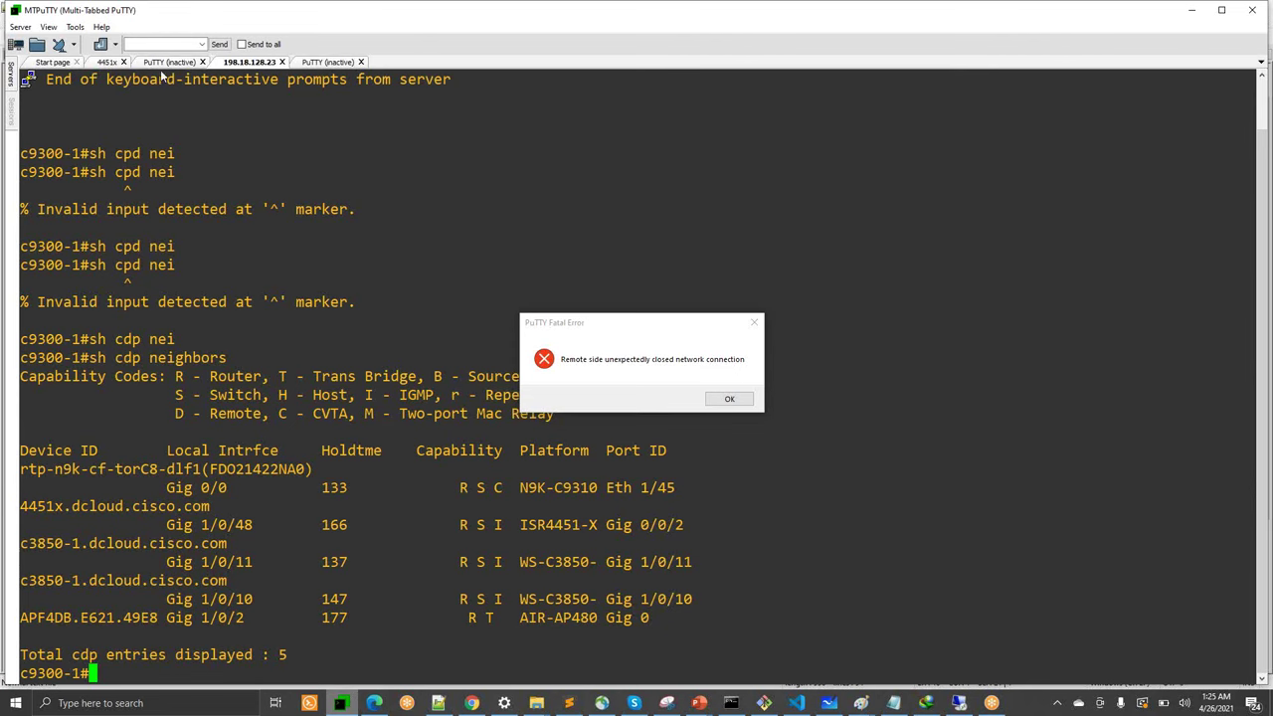
Get back into the 4451x router session after dismissing the connection-closed error.
left_click(107, 62)
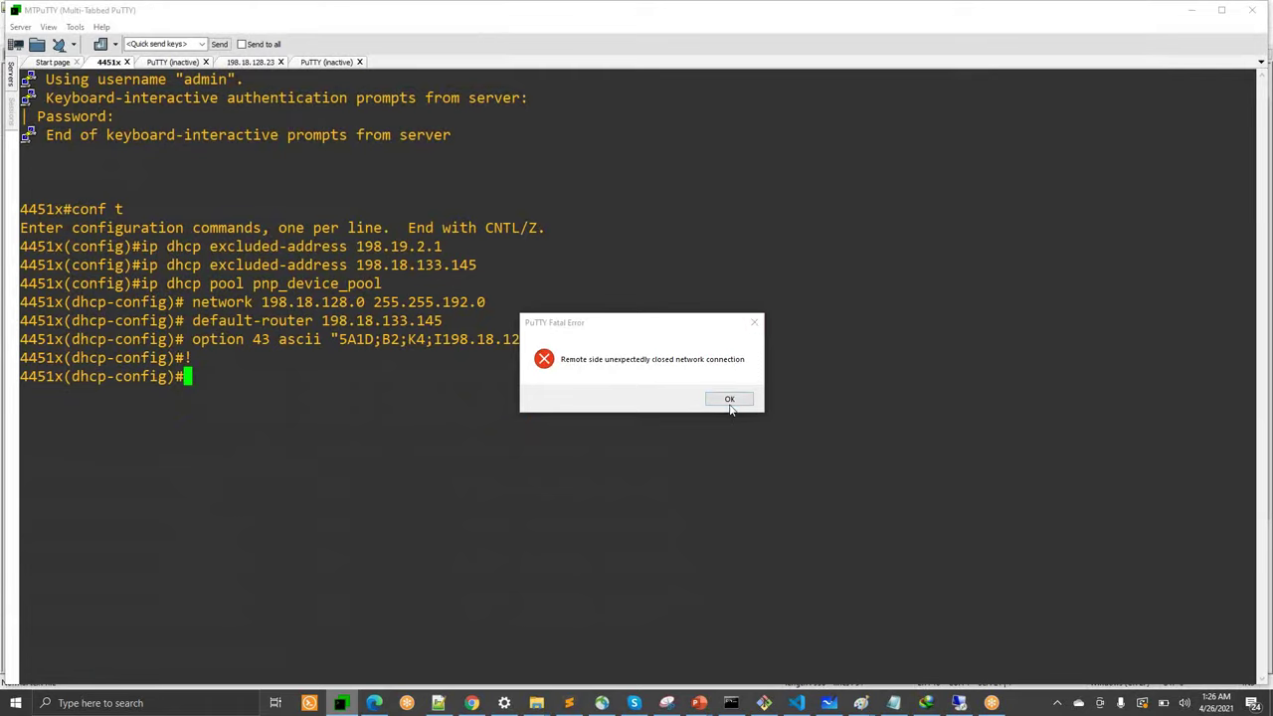
left_click(729, 399)
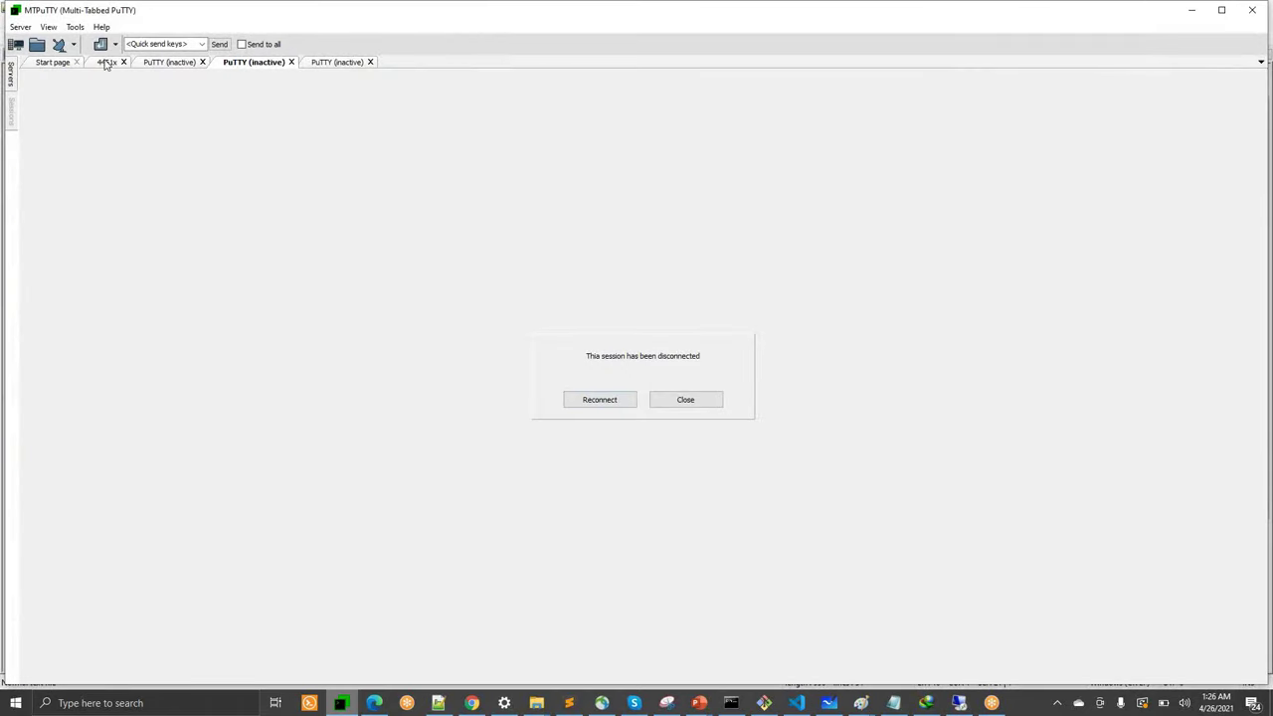
left_click(108, 62)
Exit config mode and run 'sh cdp neighbors' to see the 3850 on port Gig 1/0/24.
type("end")
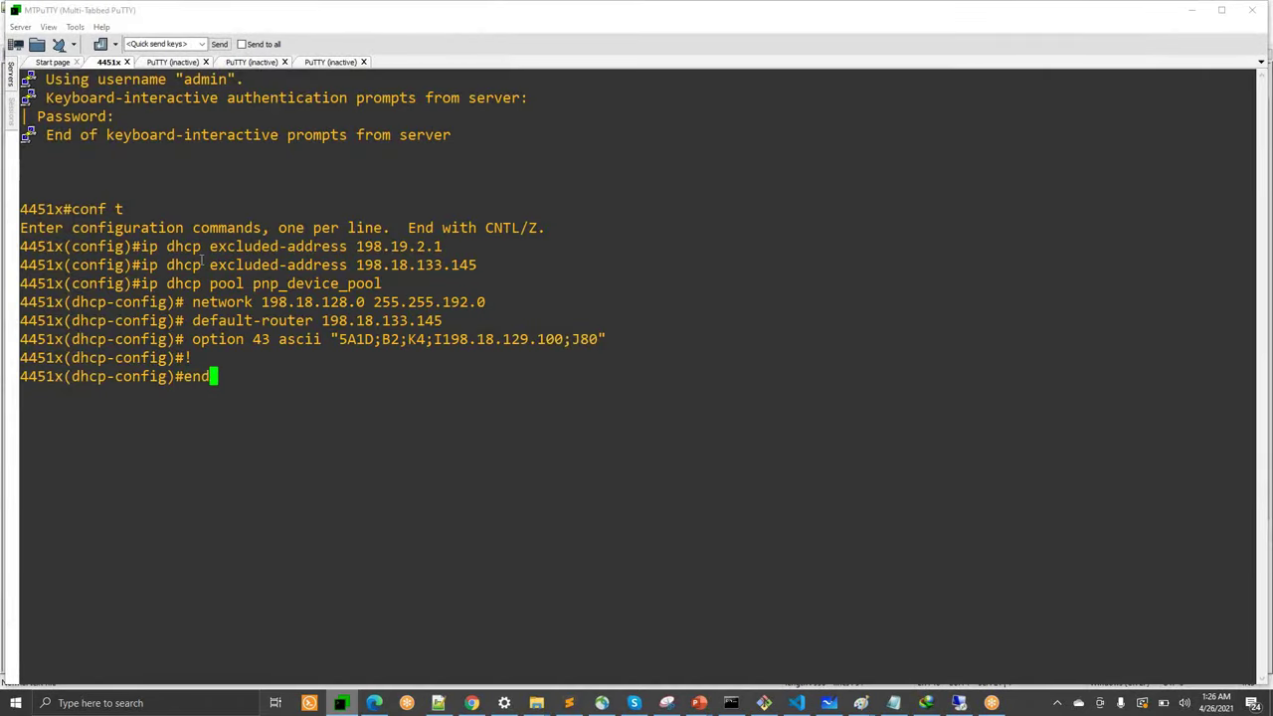
key("Return")
type("sh c")
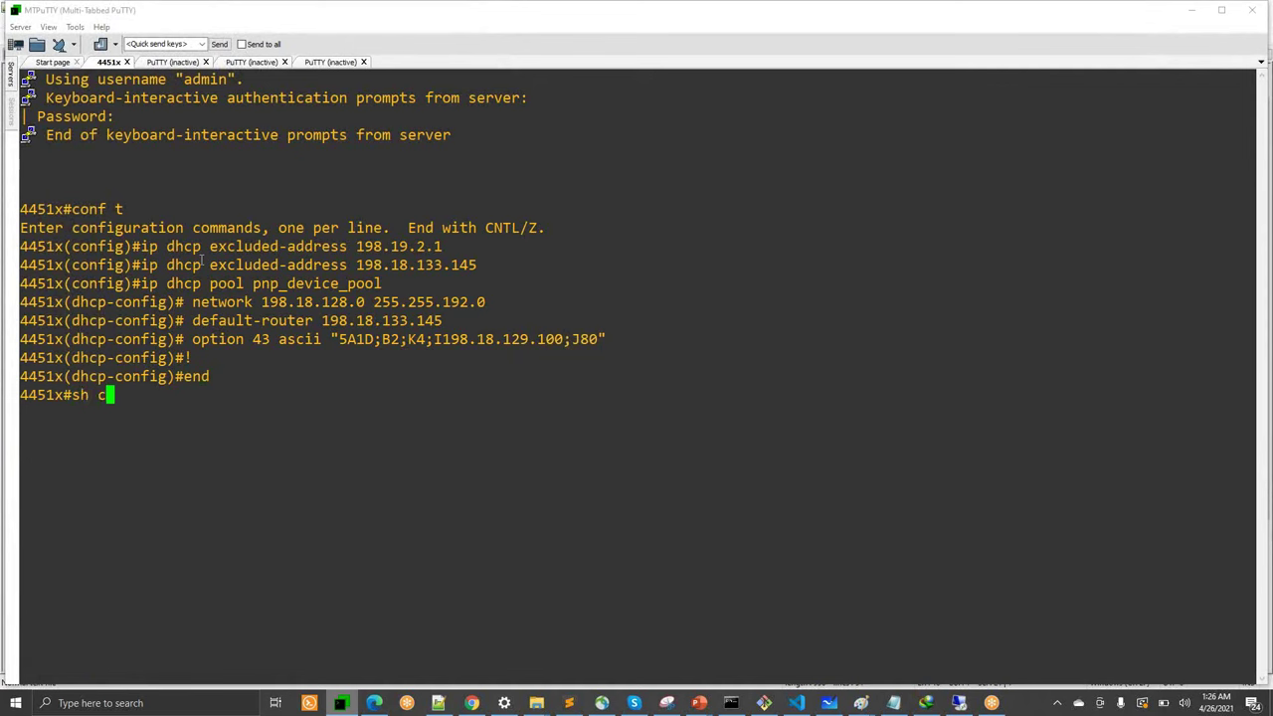
type("dp nei")
key("Tab")
key("Return")
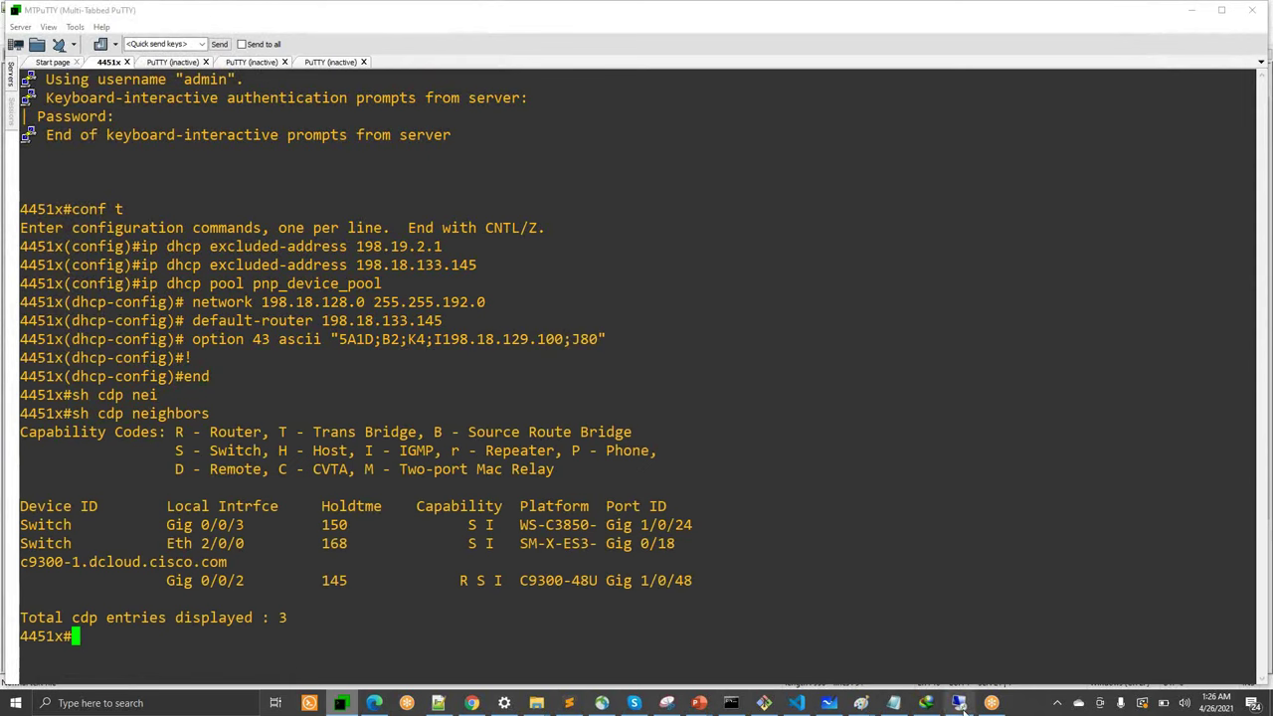
key("alt+Tab")
left_click(450, 286)
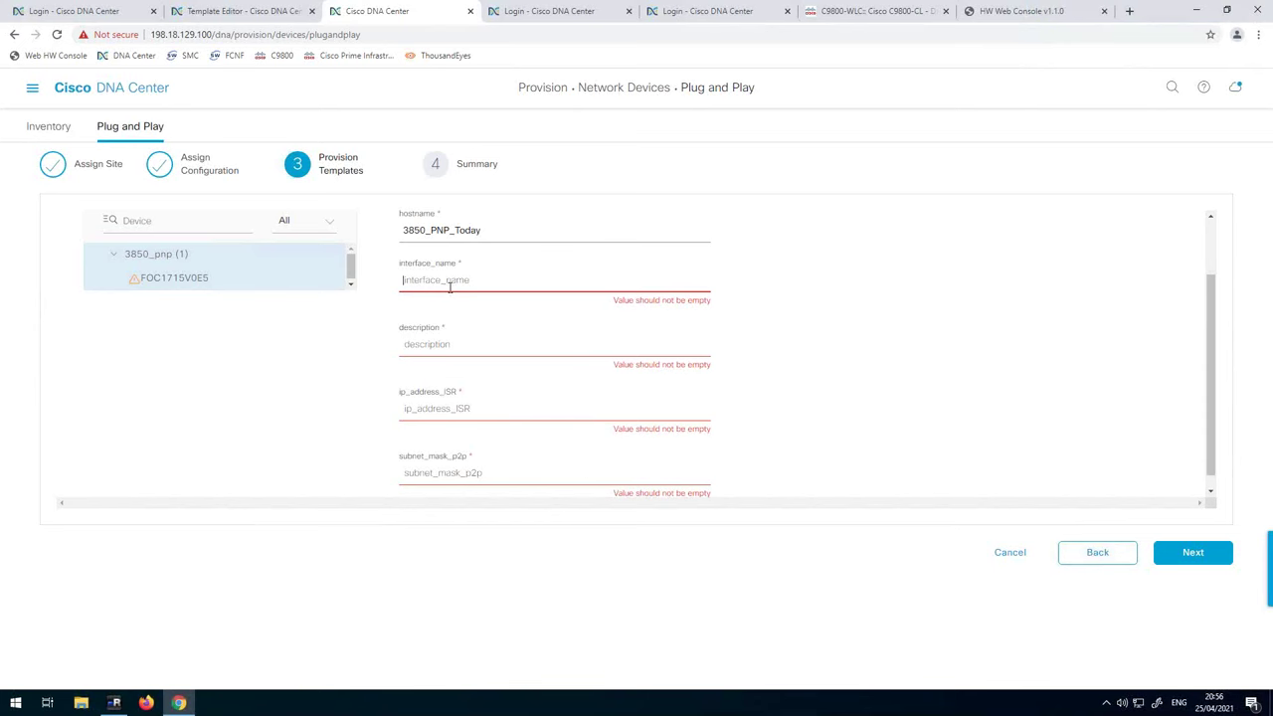
Paste GigabitEthernet1/0/24 into interface_name and enter the description 'conn to ISR'.
key("ctrl+v")
left_click(449, 329)
type("conn")
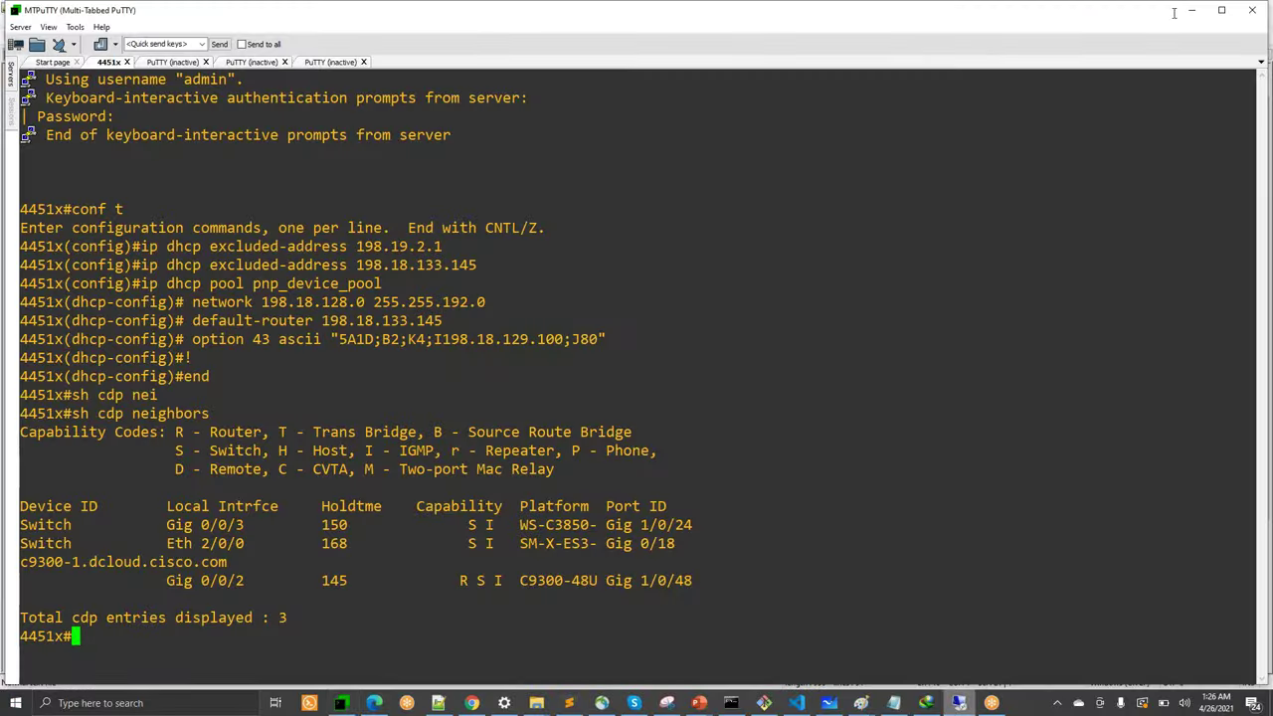
Run 'sh run int g0/0/3' on the router and copy its IP address 198.19.2.1.
type("sh")
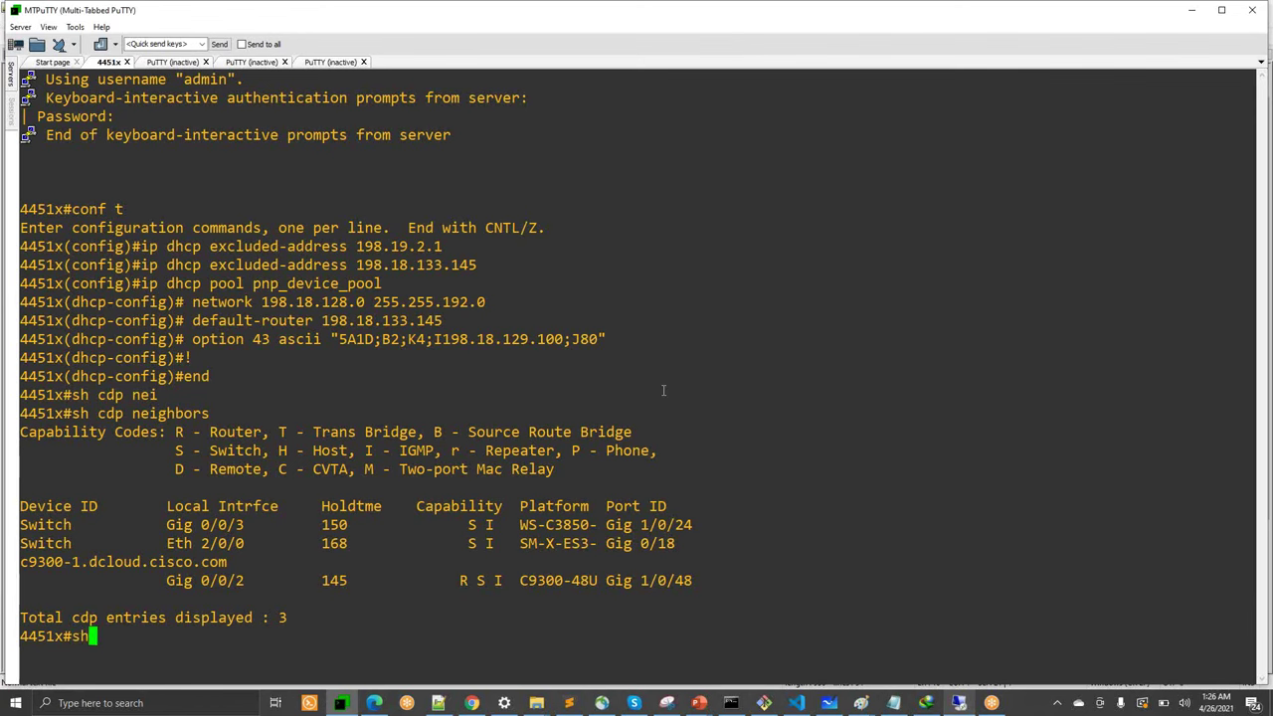
type(" run int g0")
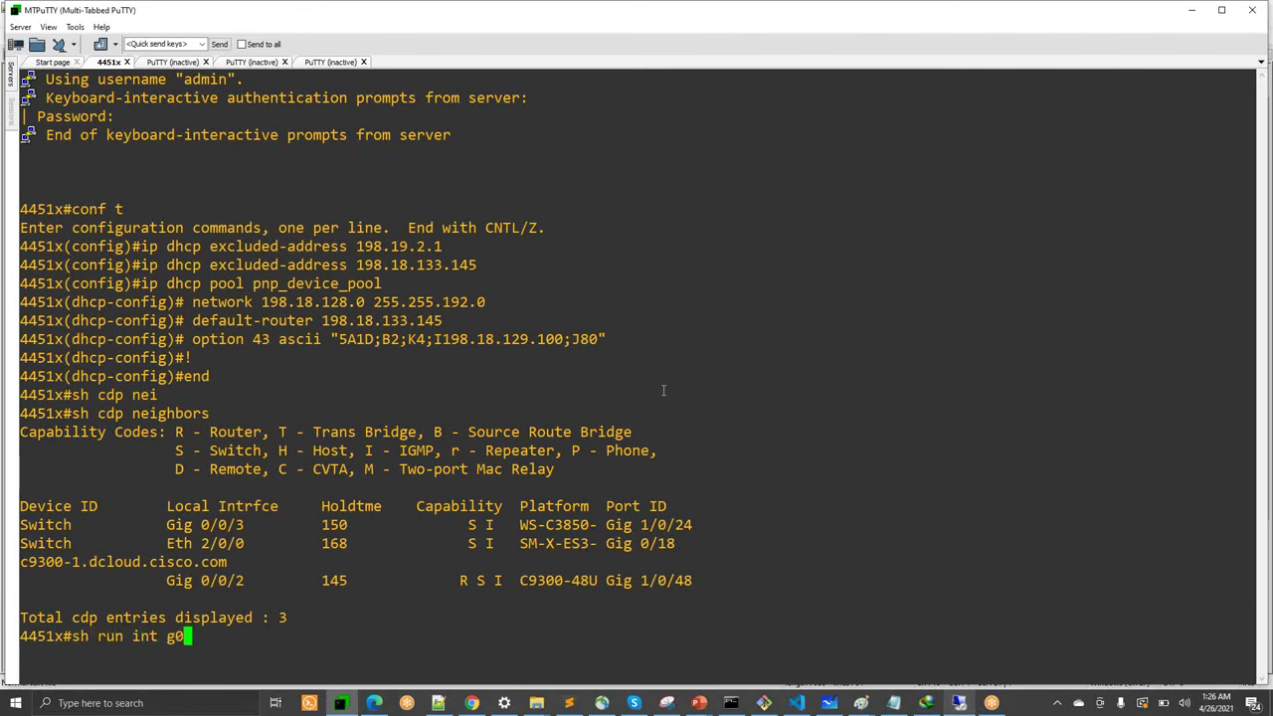
type("/0/3")
key("Return")
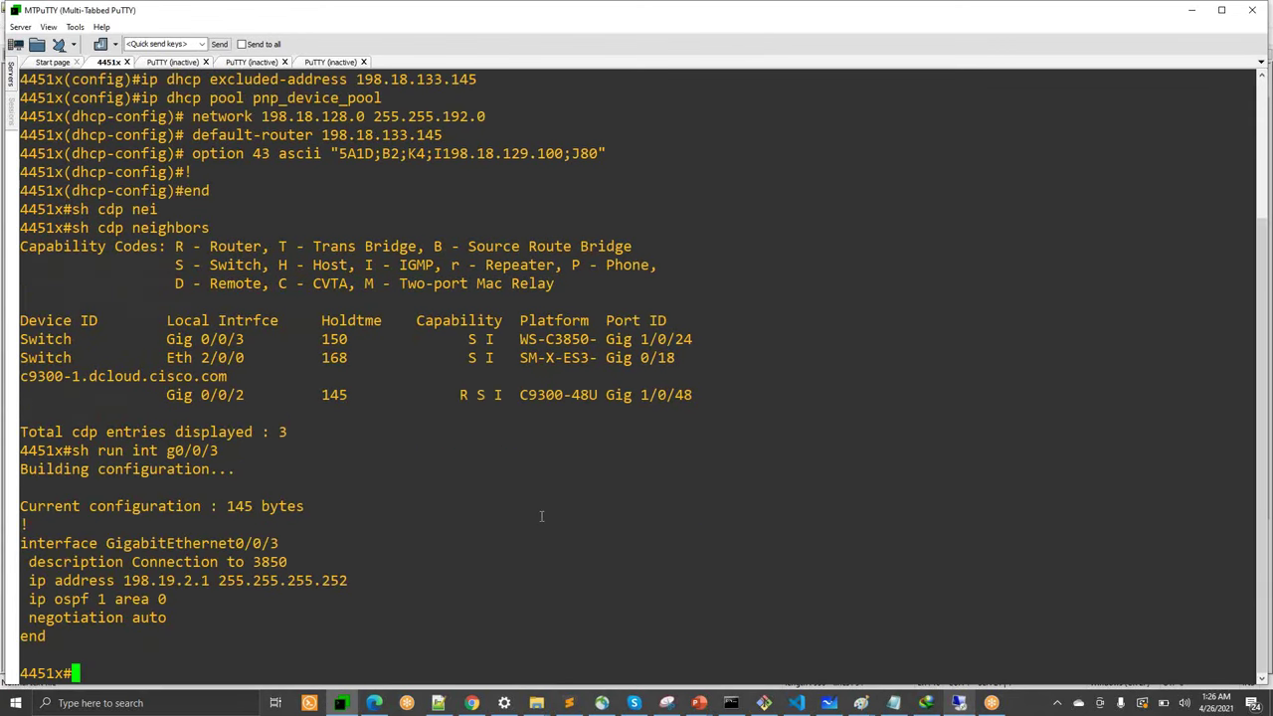
double_click(184, 581)
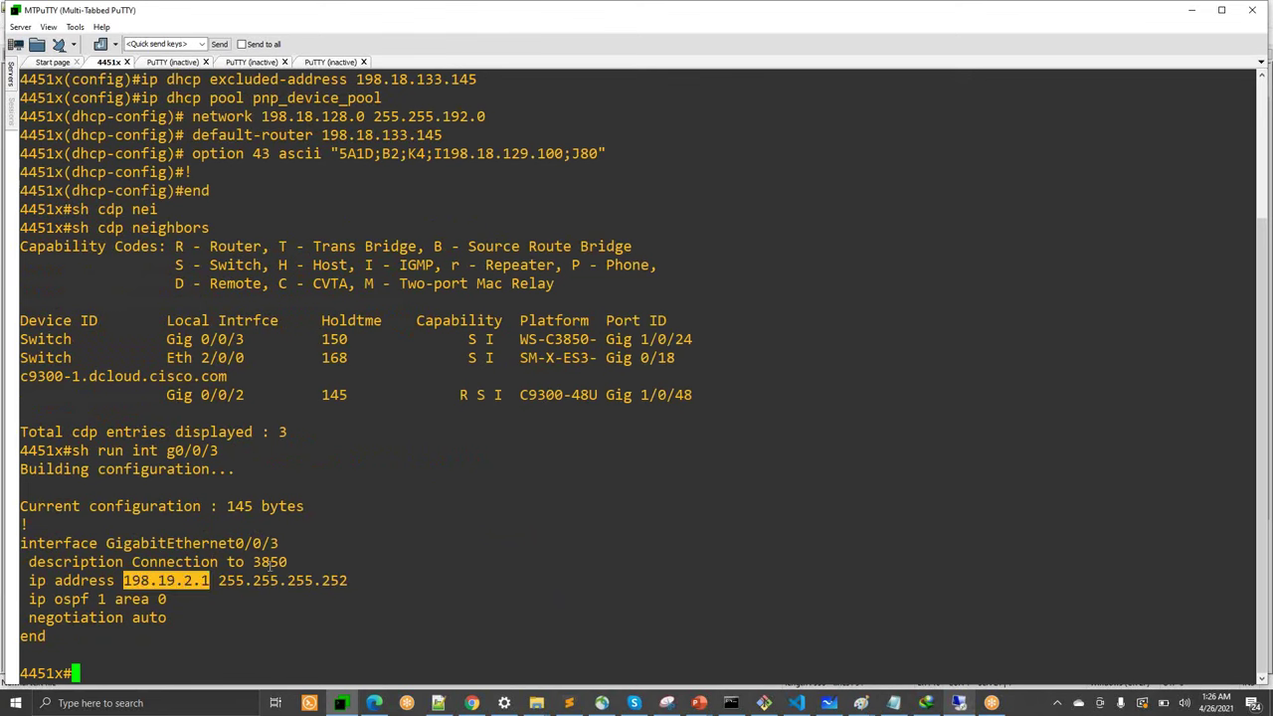
left_click(960, 703)
left_click(498, 396)
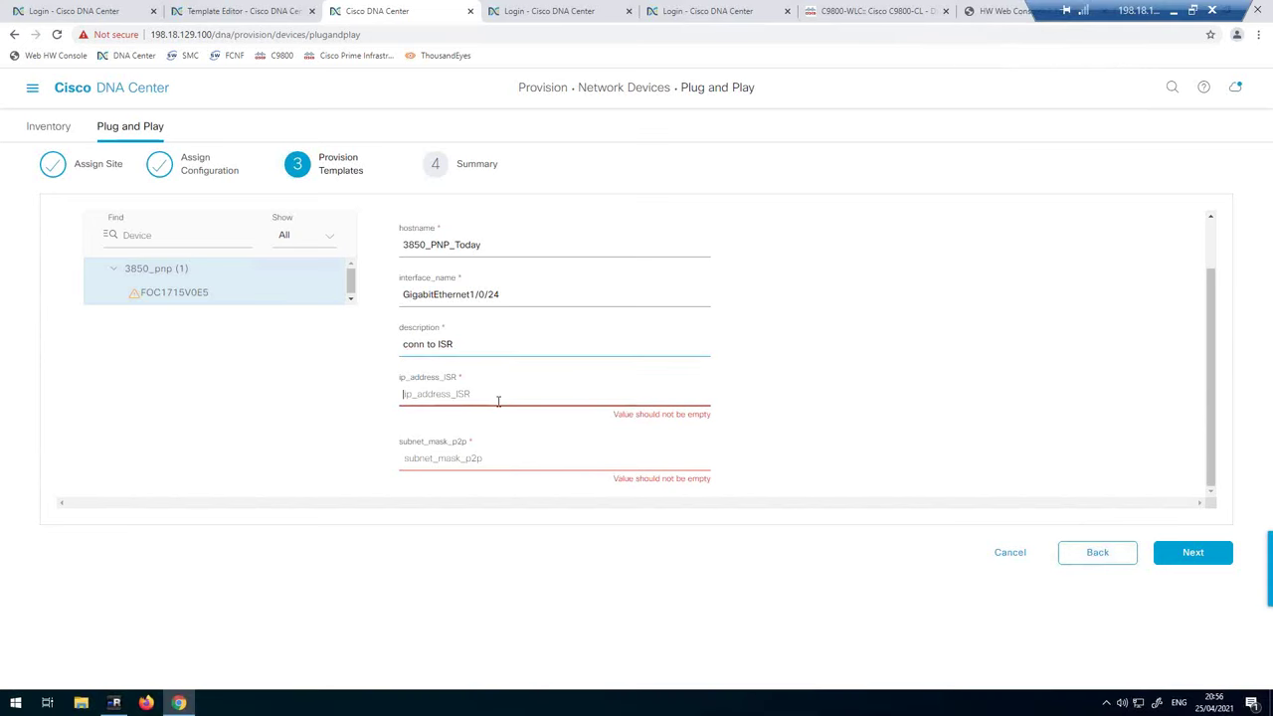
Set ip_address_ISR to 198.19.2.2 and subnet_mask_p2p to 255.255.255.252, then go to Summary.
key("ctrl+v")
key("BackSpace")
type("2")
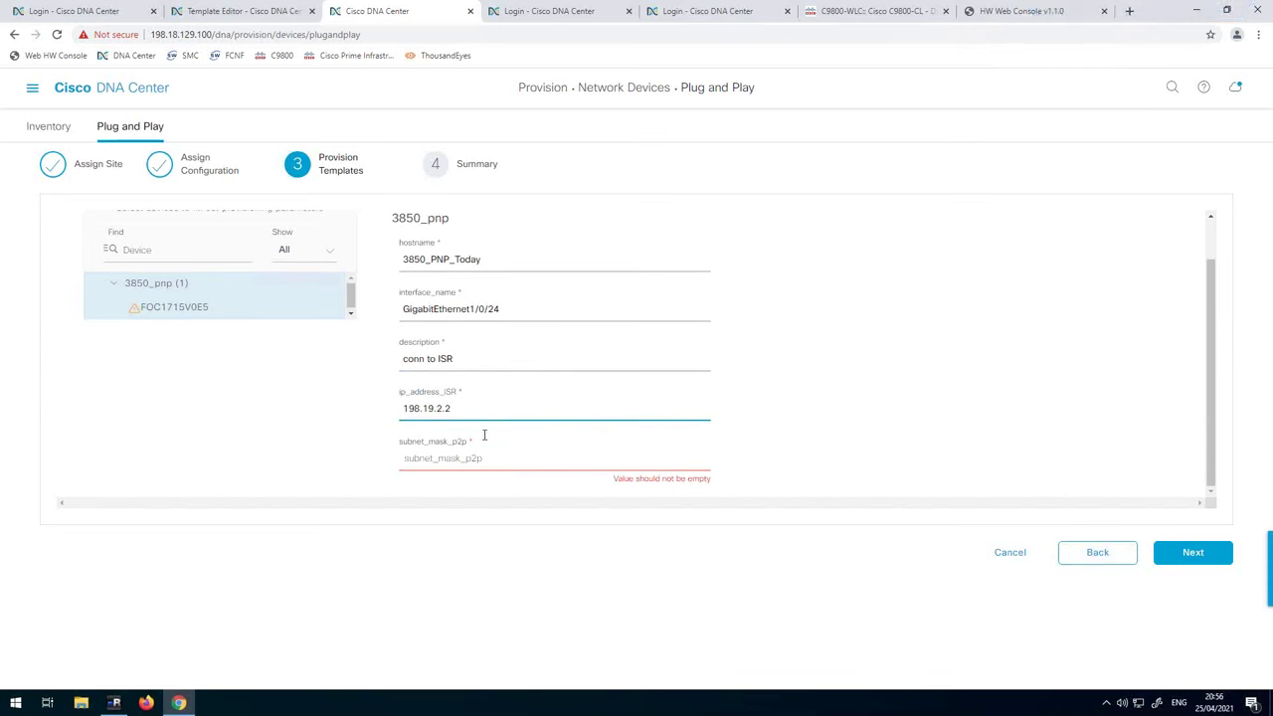
left_click(473, 458)
type("2")
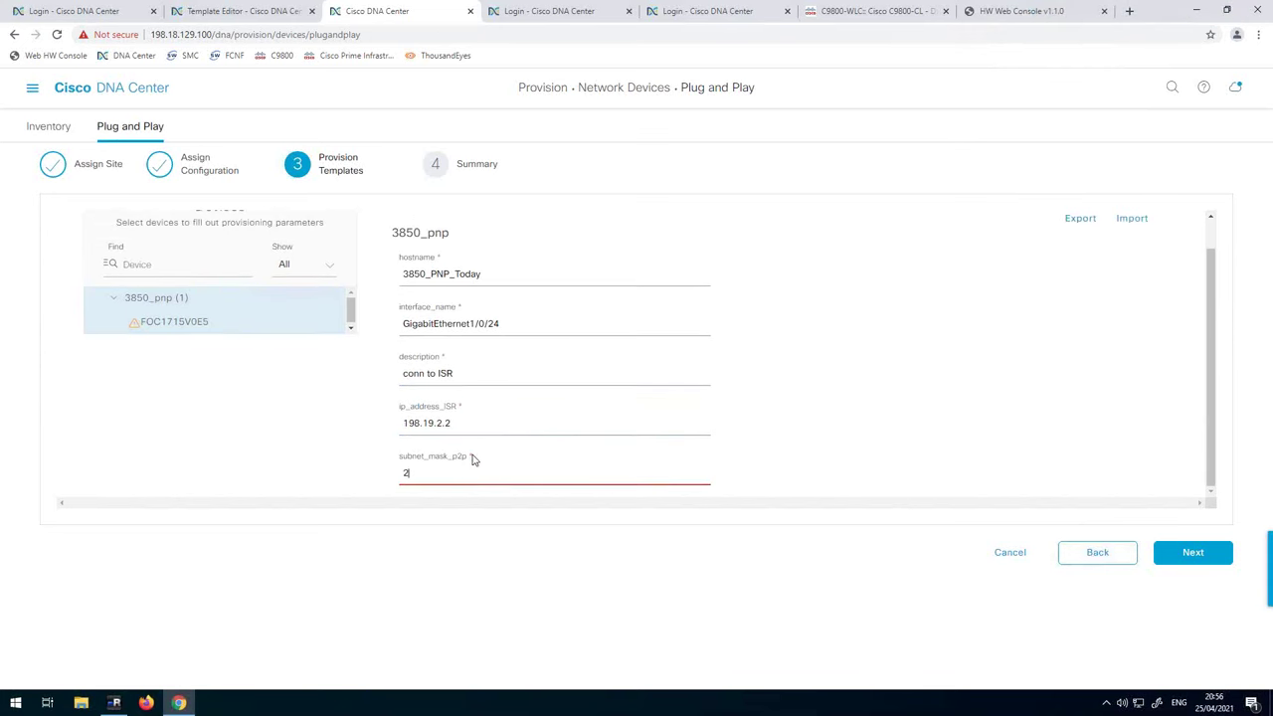
type("55.255.255.252")
left_click(1214, 491)
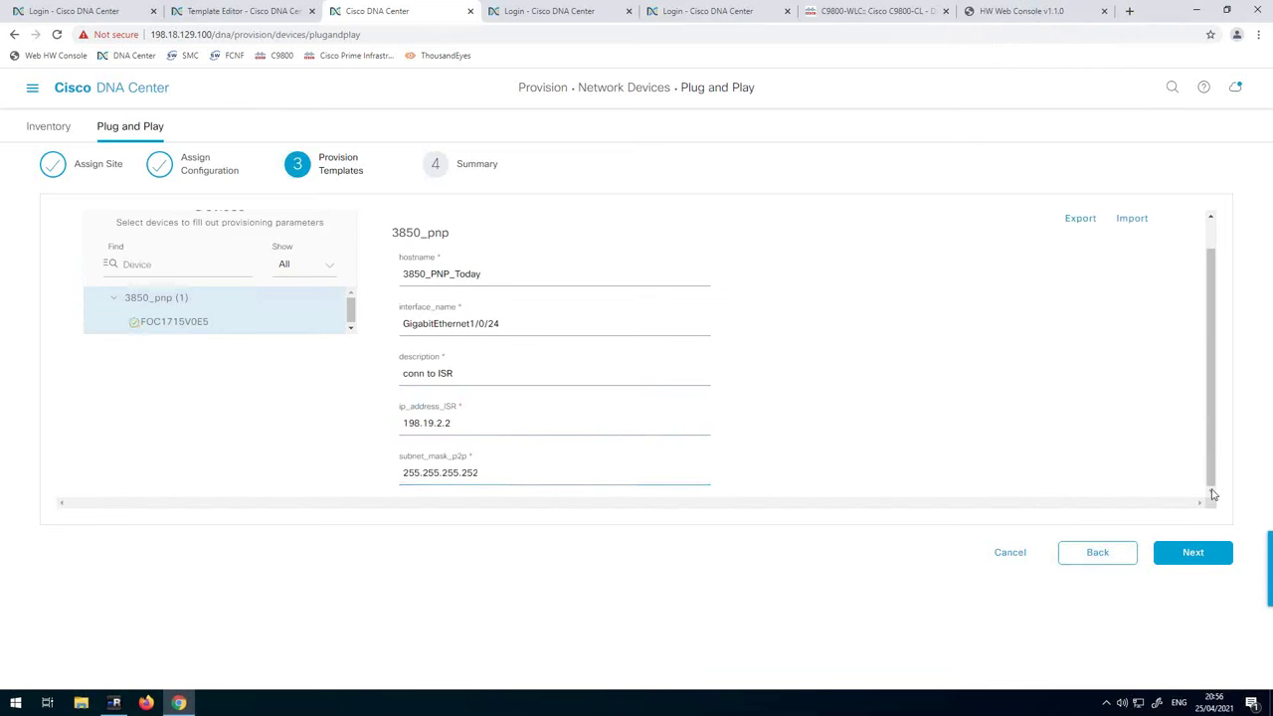
left_click(1197, 555)
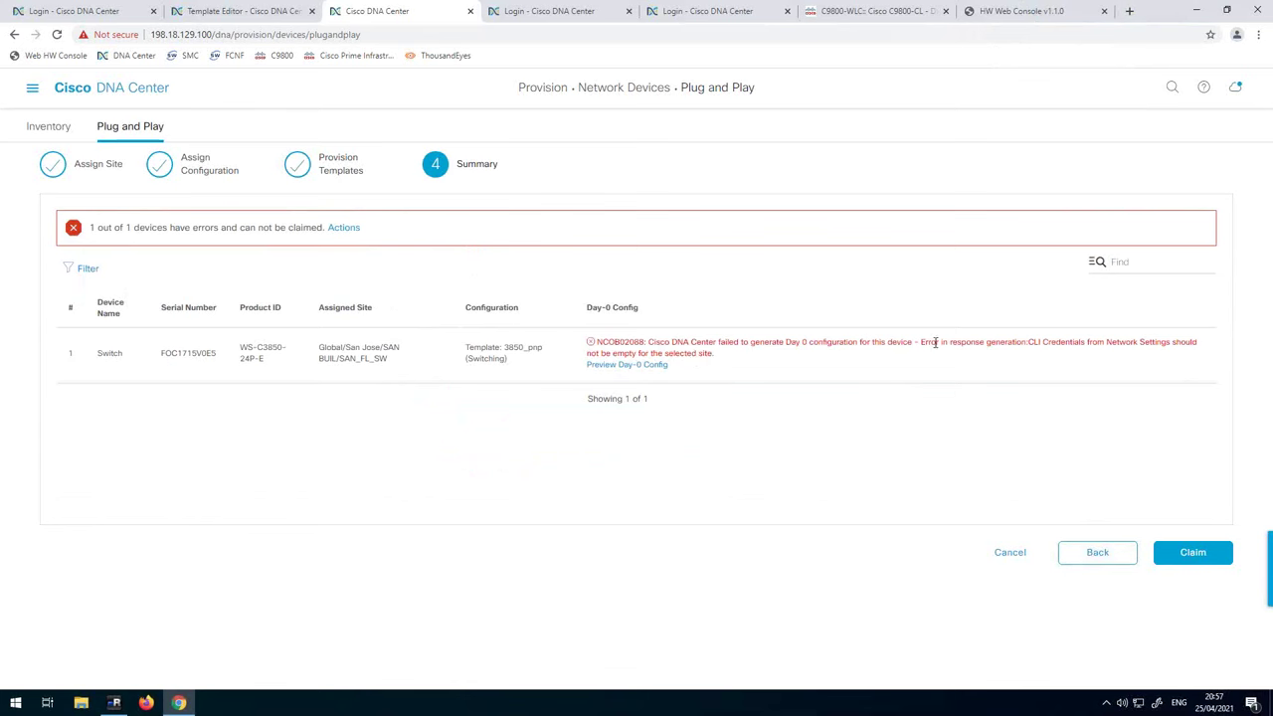
Read through the error about missing CLI credentials for site SAN_FL_SW on the Summary.
left_click_drag(921, 344, 1113, 343)
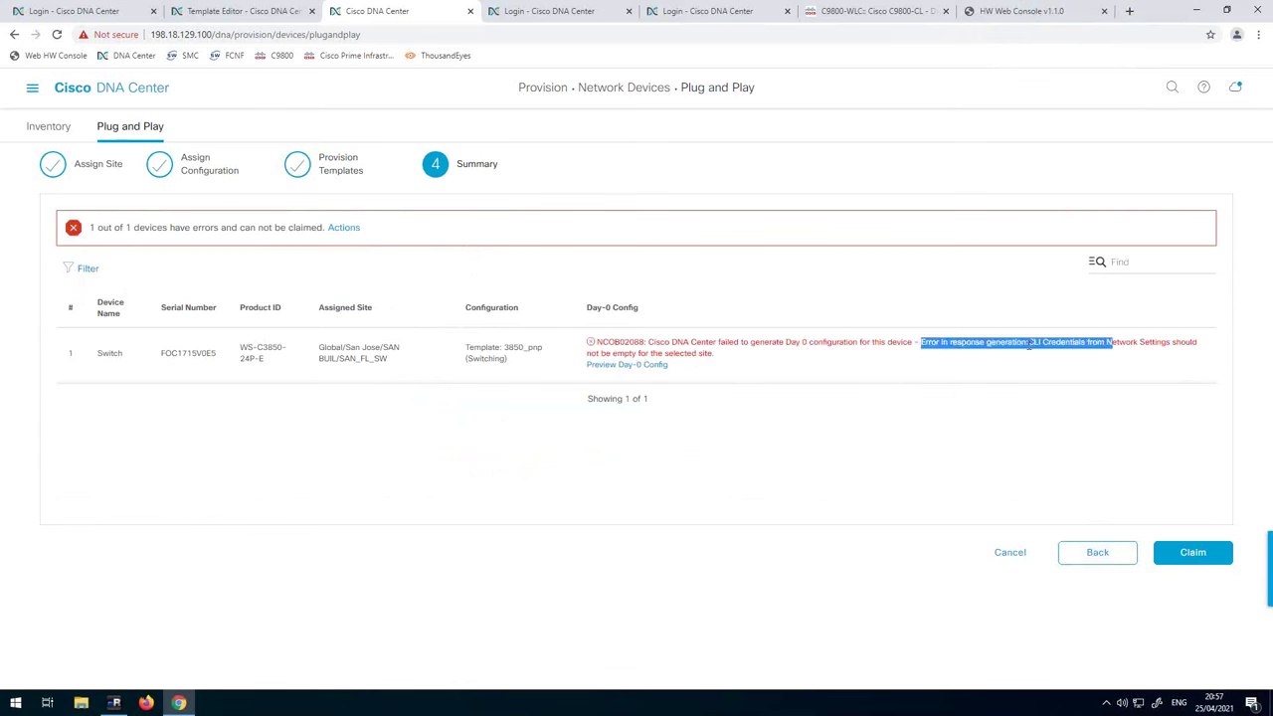
left_click(978, 357)
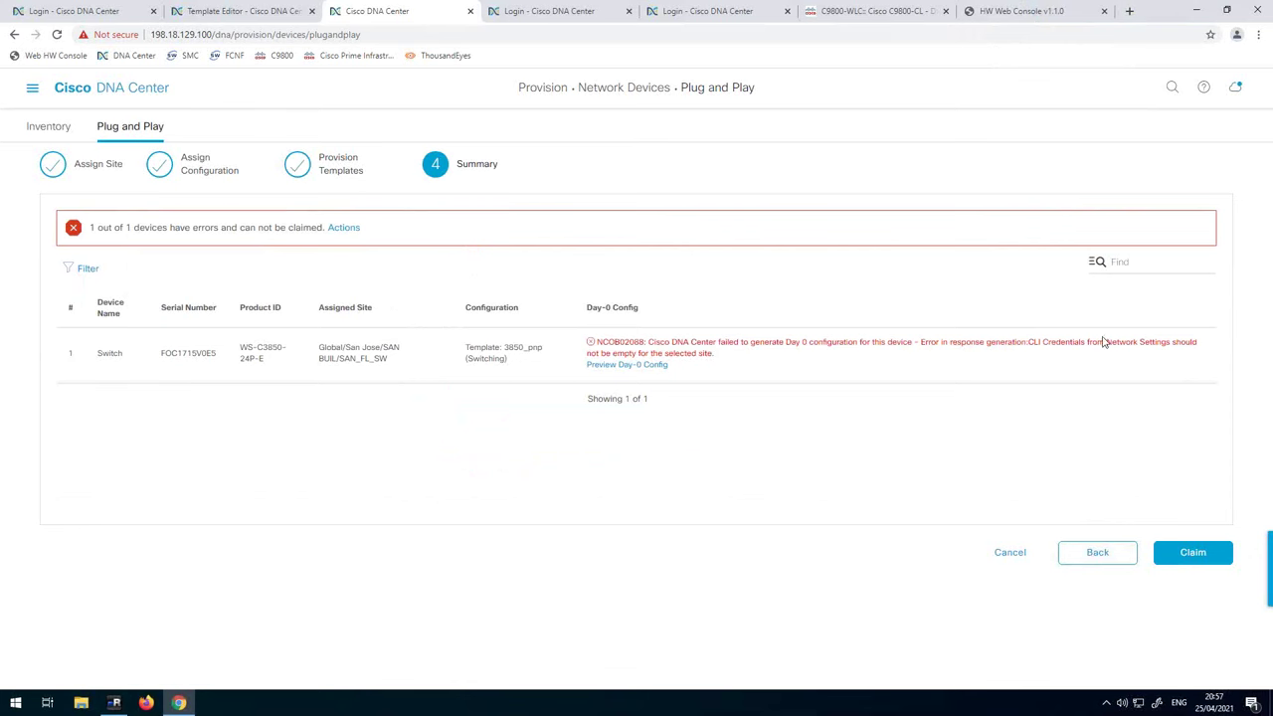
left_click_drag(1104, 342, 1191, 342)
left_click_drag(663, 355, 779, 347)
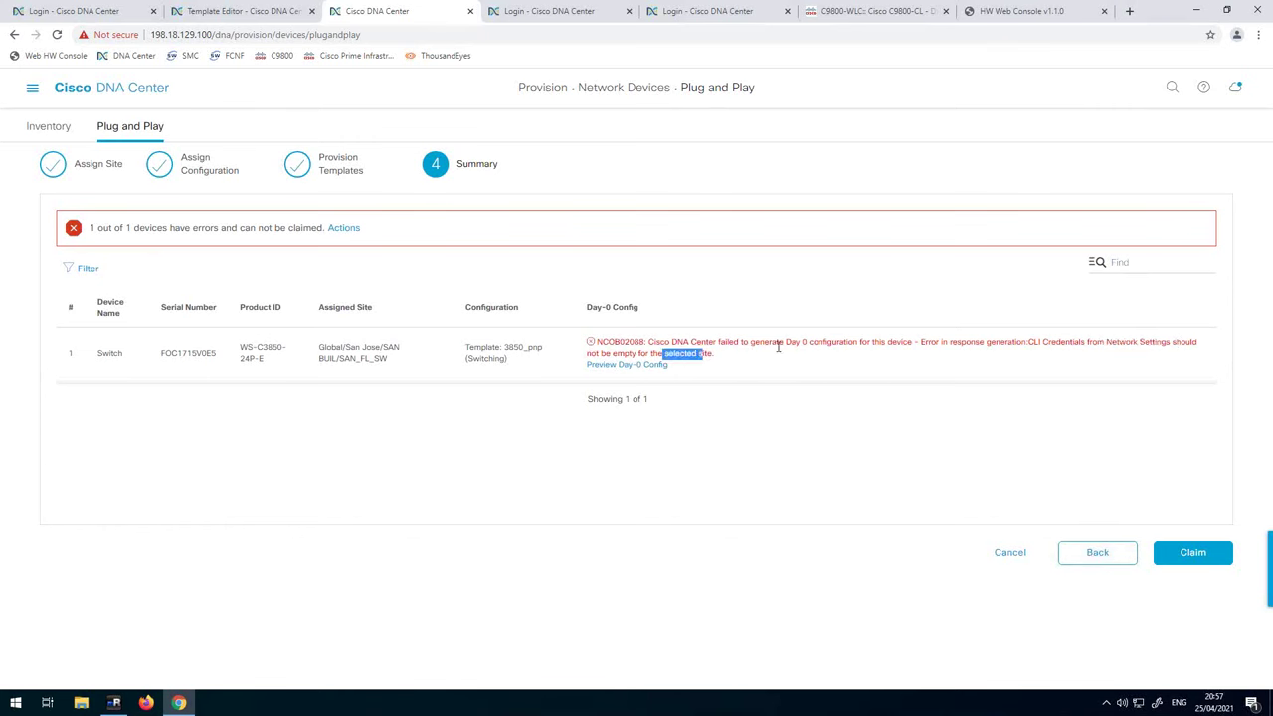
triple_click(1138, 341)
left_click(848, 397)
Attempt the claim and dismiss the error that no device can be claimed.
left_click(1169, 550)
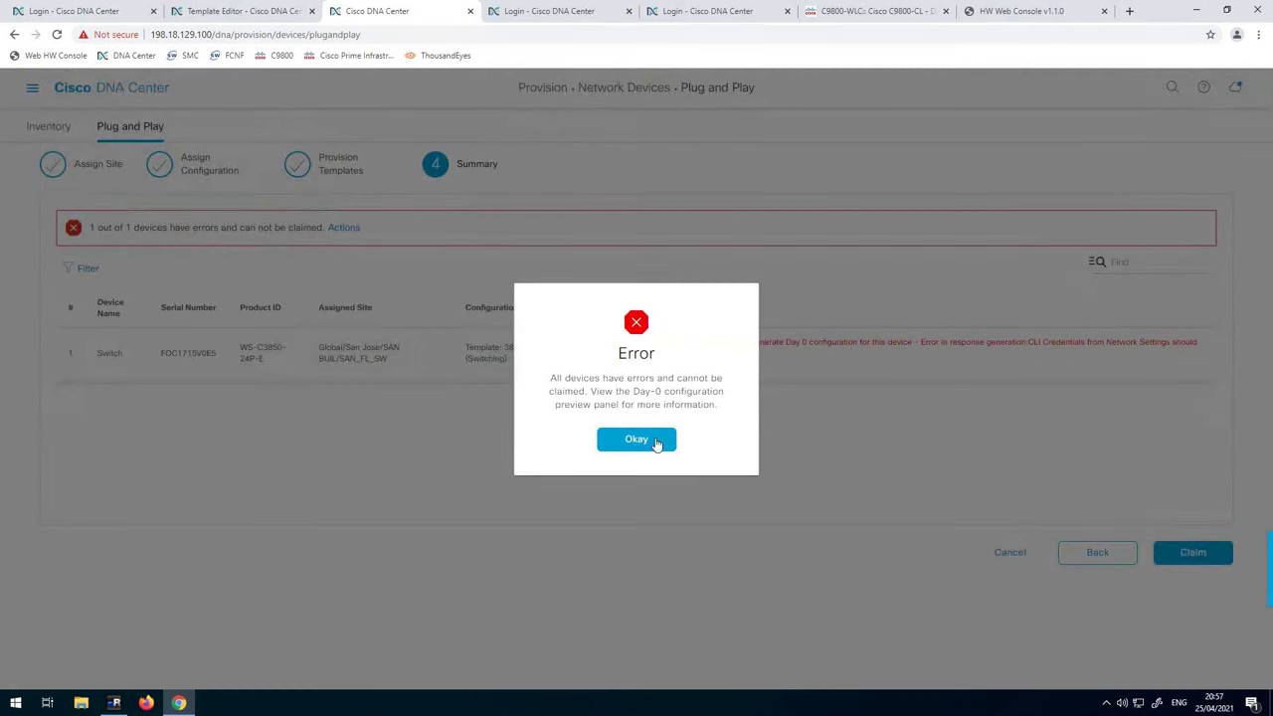
left_click(656, 441)
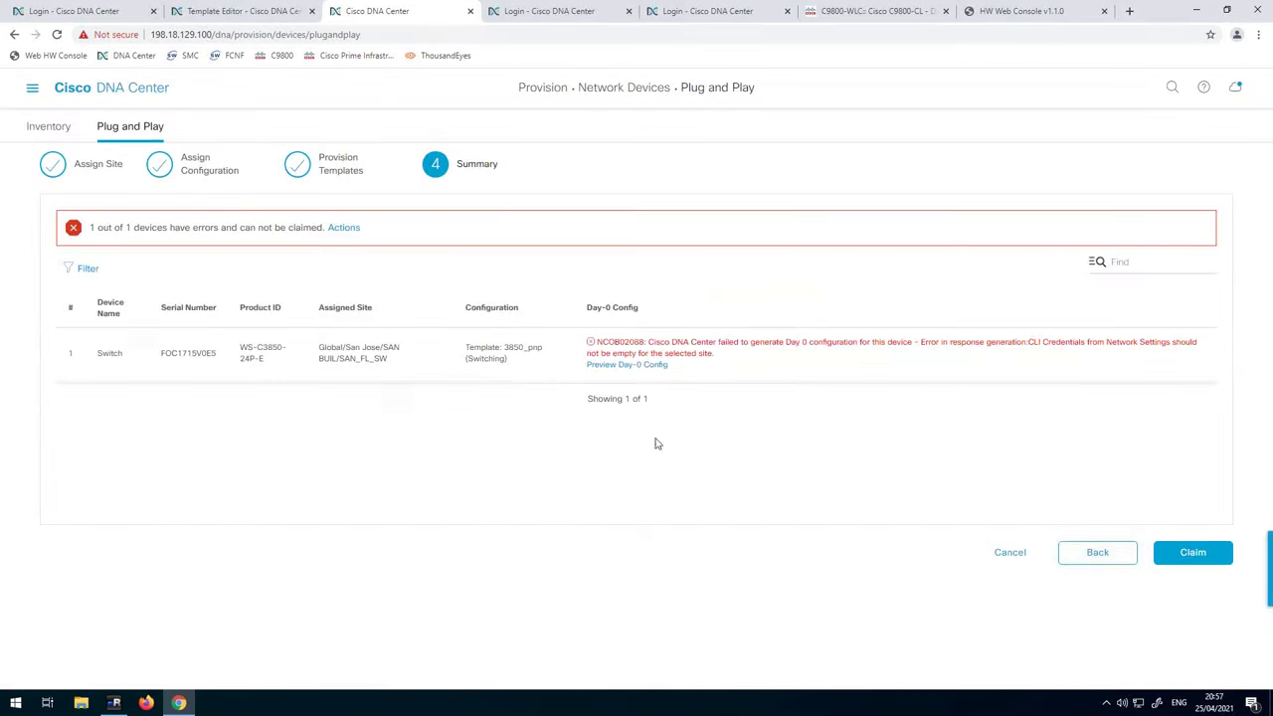
left_click(32, 90)
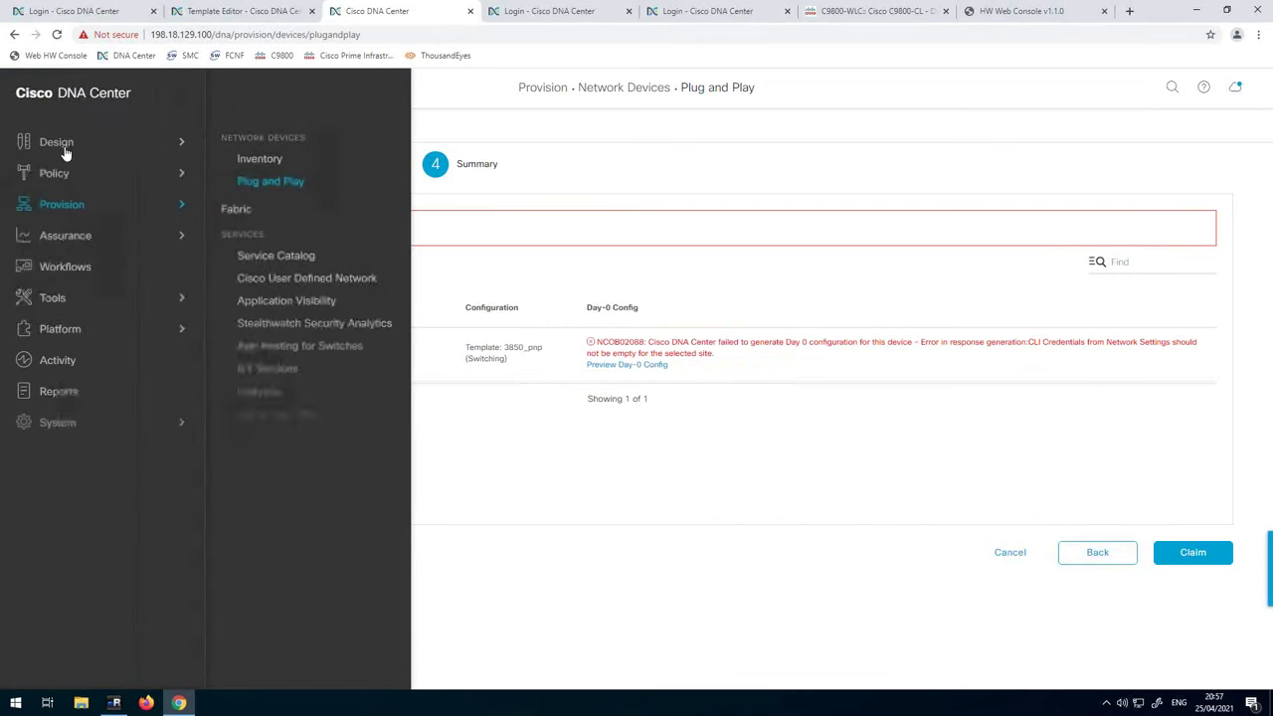
Go to Design > Network Settings > Device Credentials, dismissing the new-feature tip.
mouse_move(65, 150)
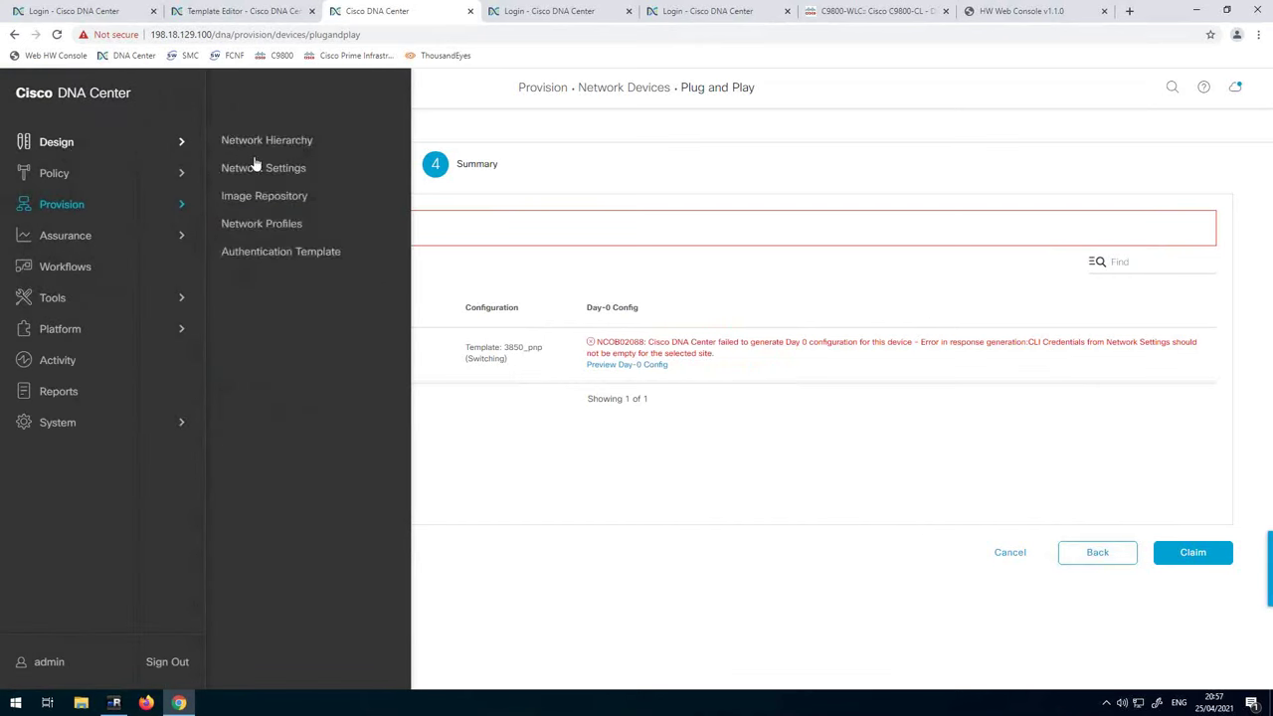
left_click(252, 168)
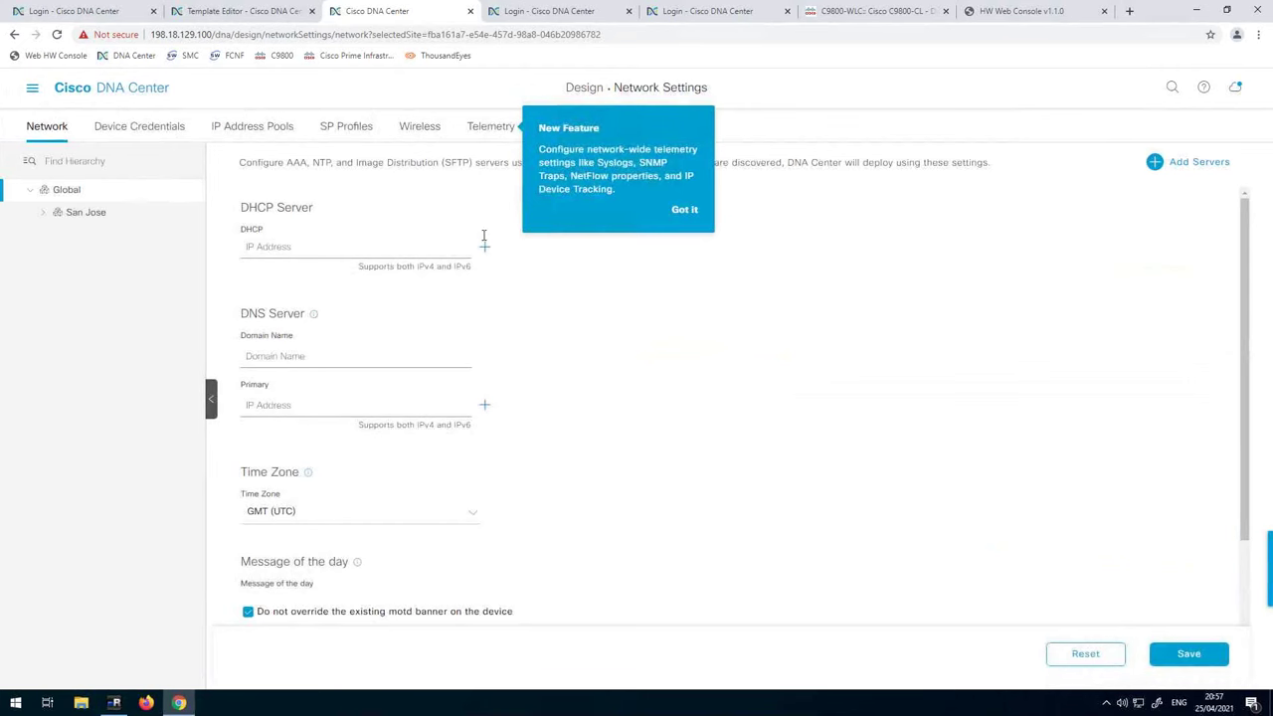
left_click(689, 209)
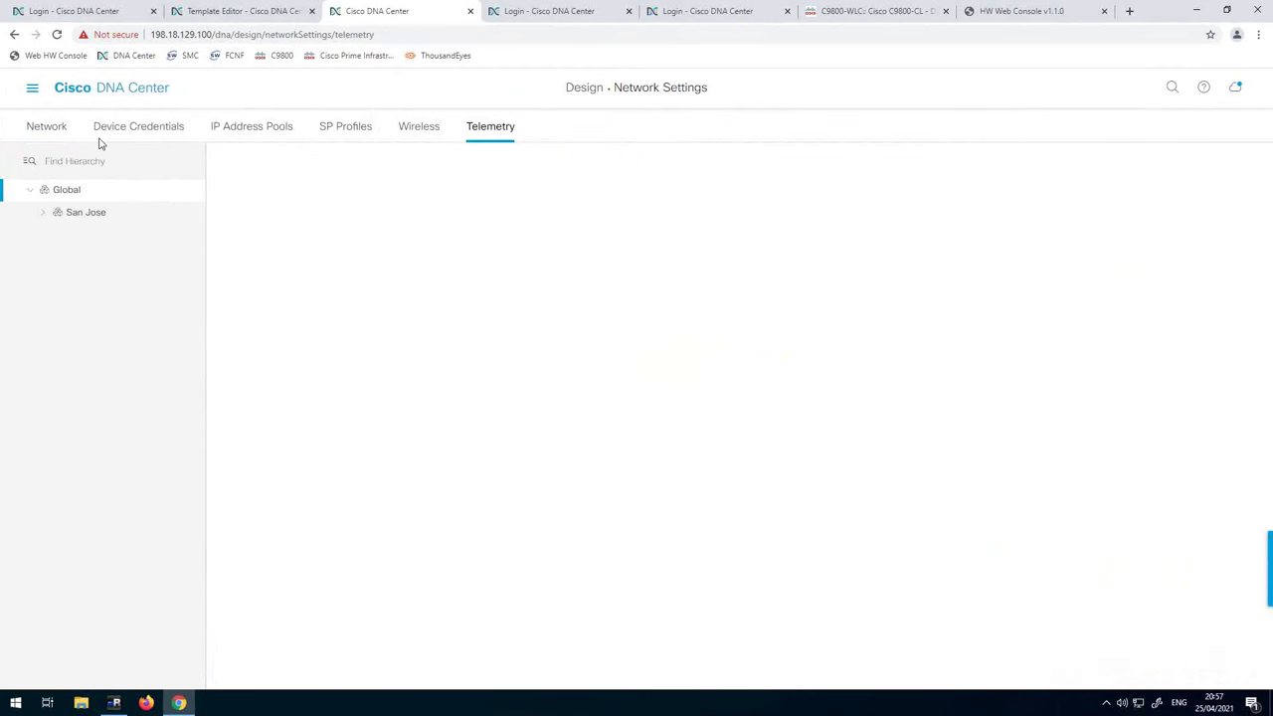
left_click(47, 129)
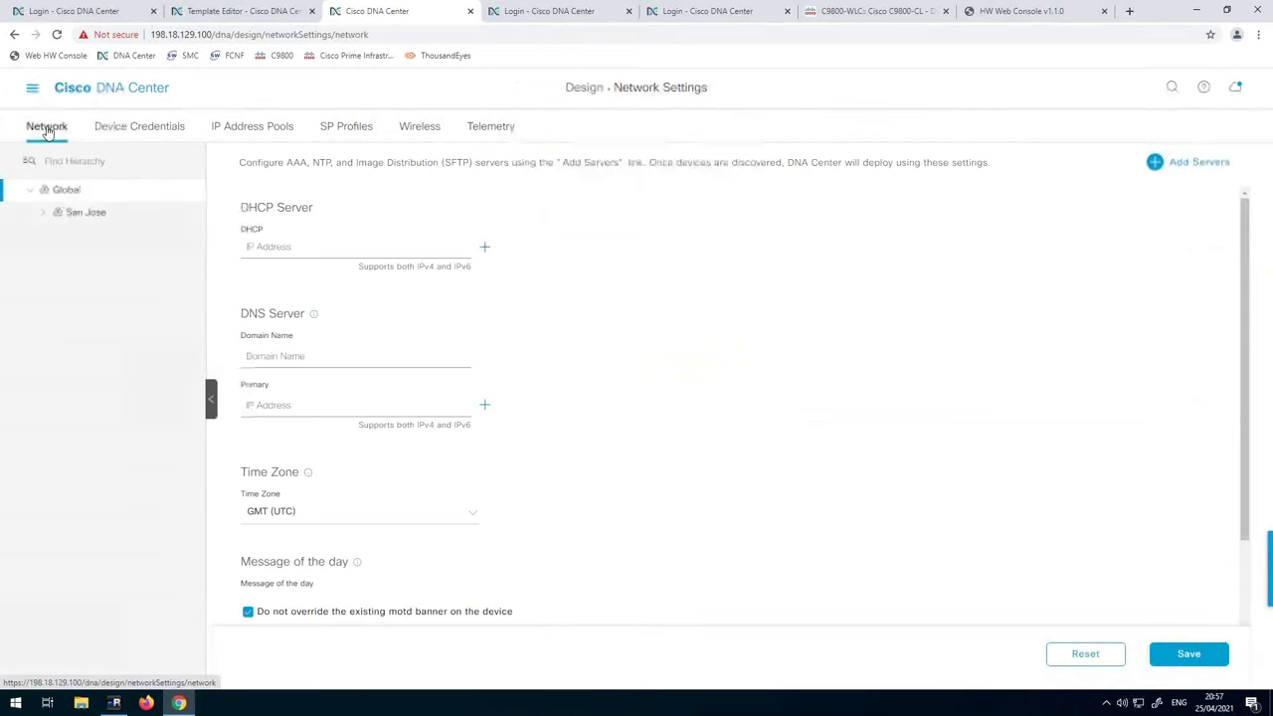
left_click(115, 133)
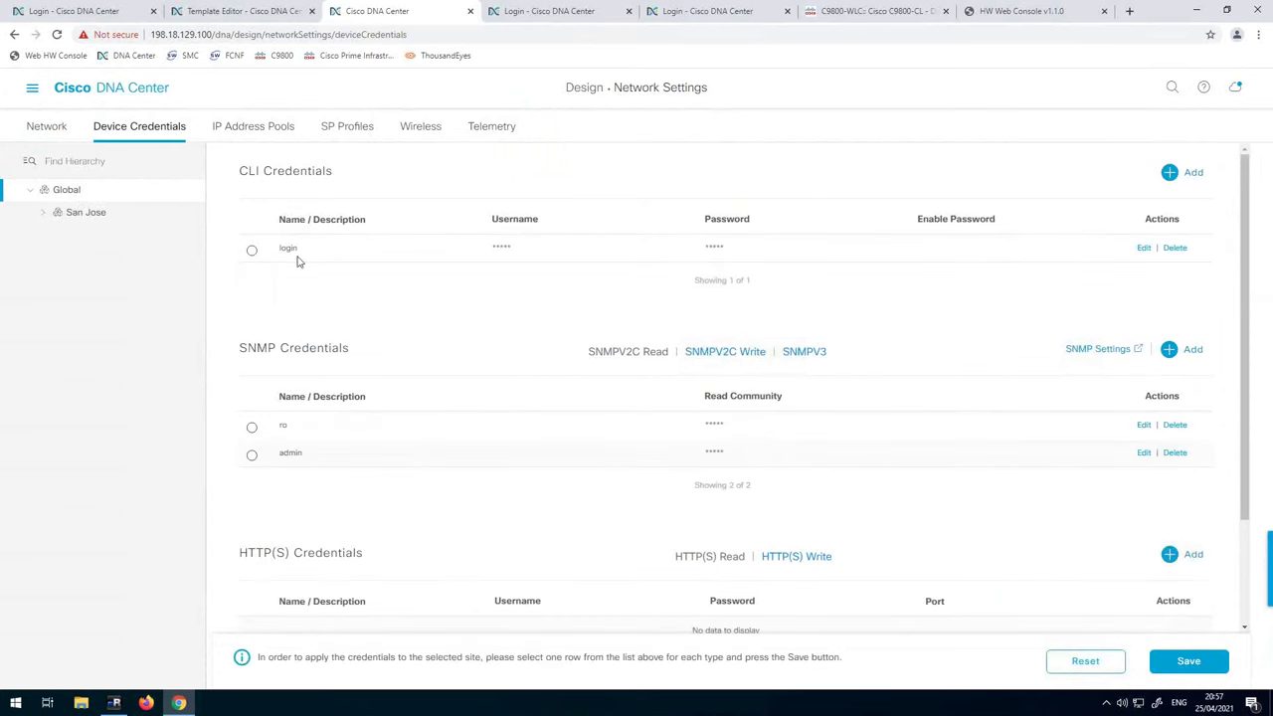
left_click(251, 250)
left_click(1160, 665)
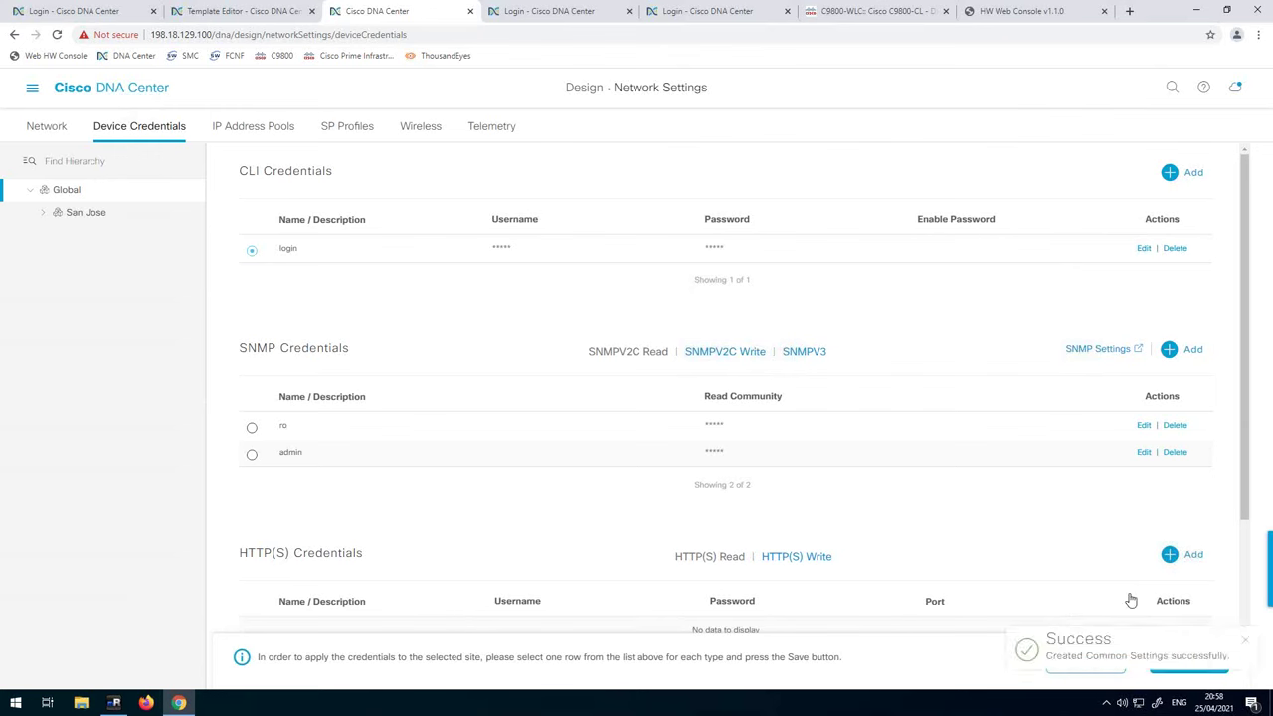
left_click(251, 428)
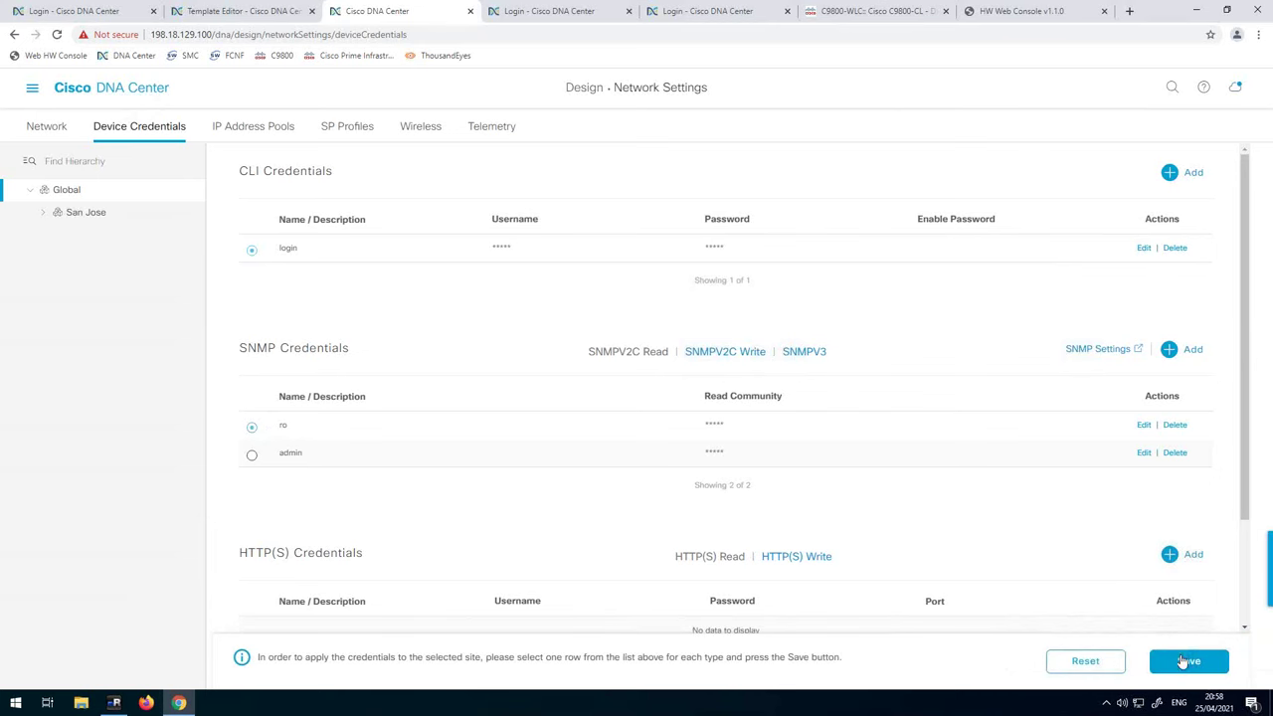
left_click(1183, 662)
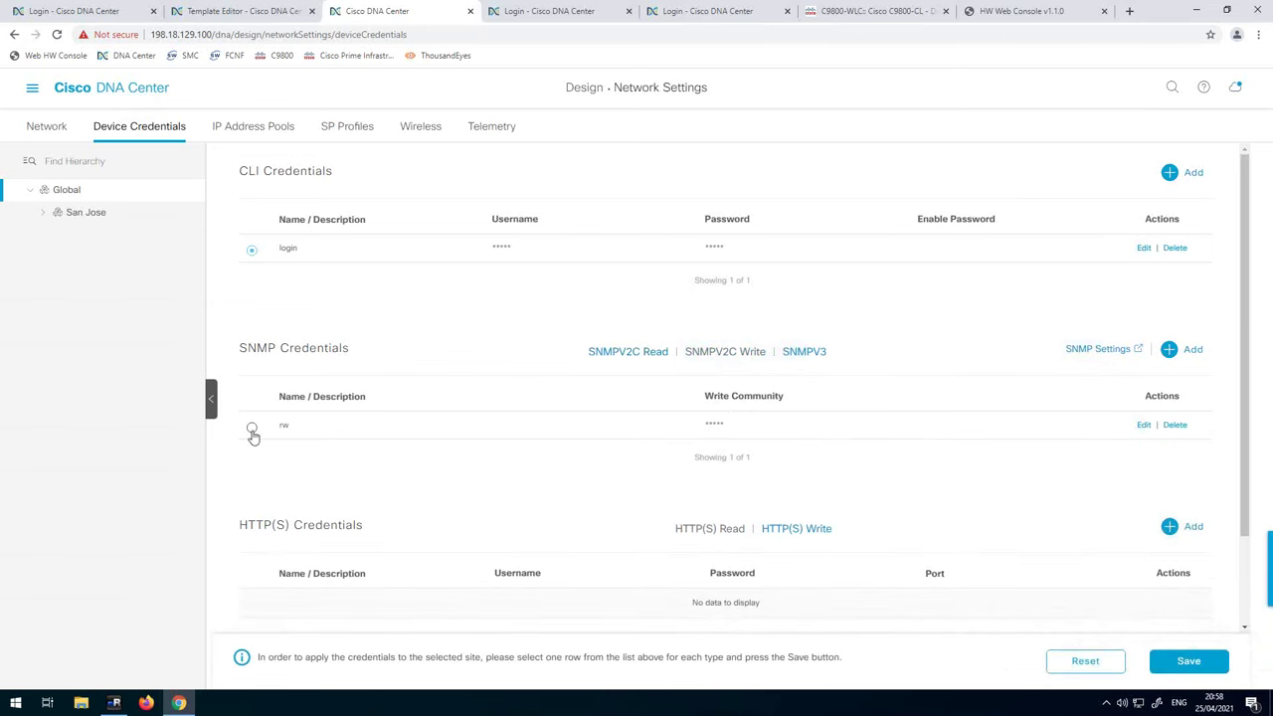
left_click(252, 428)
left_click(1188, 668)
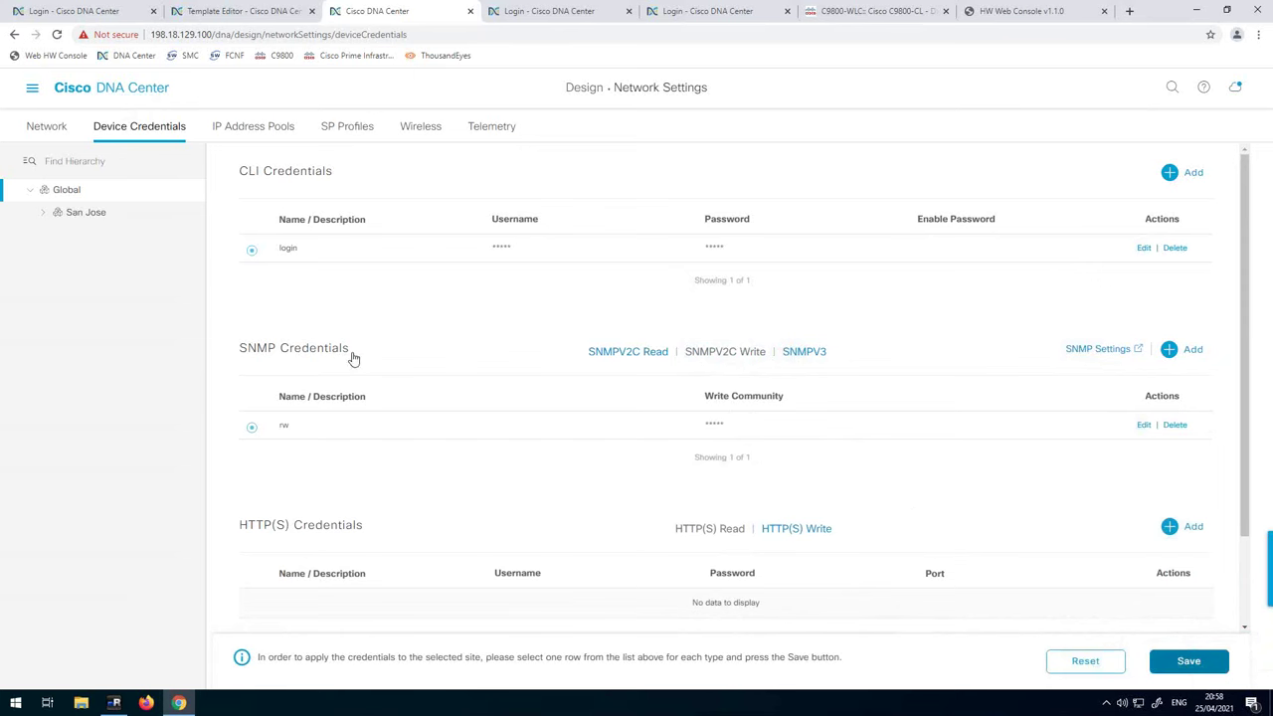
Select the SAN_FL_SW floor under San Jose > SAN BUIL in the site hierarchy.
left_click(43, 214)
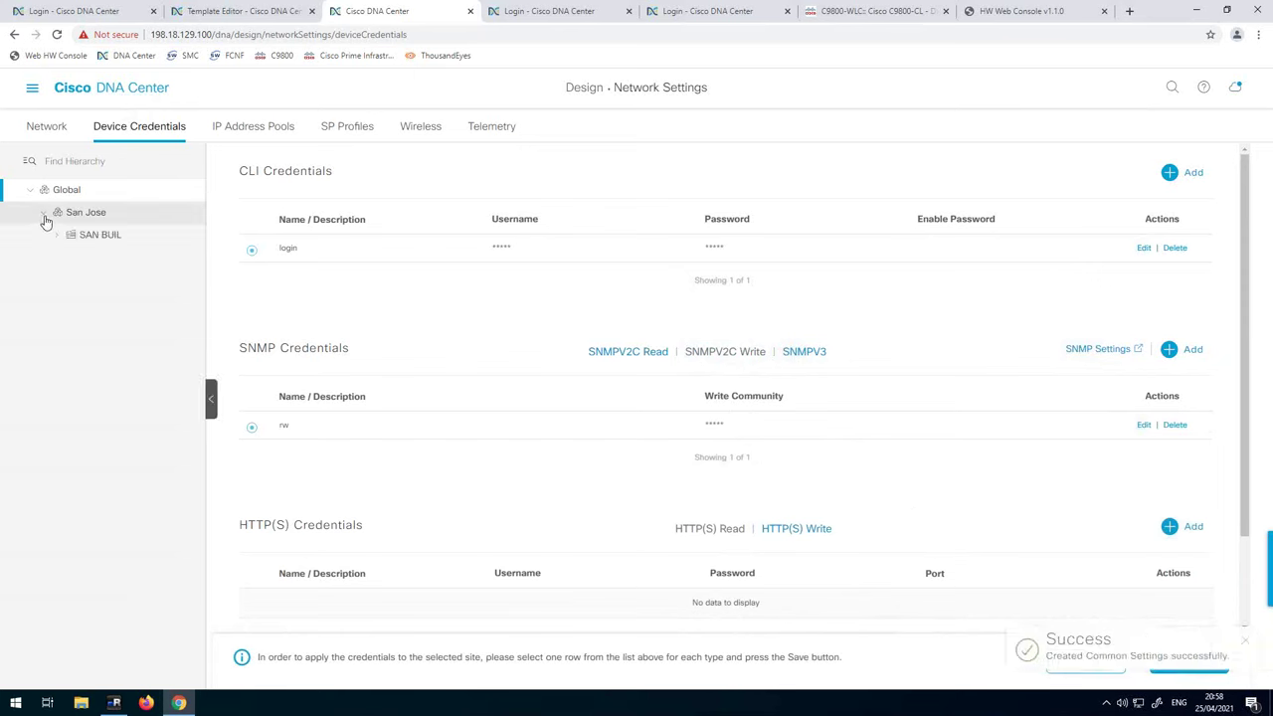
left_click(56, 235)
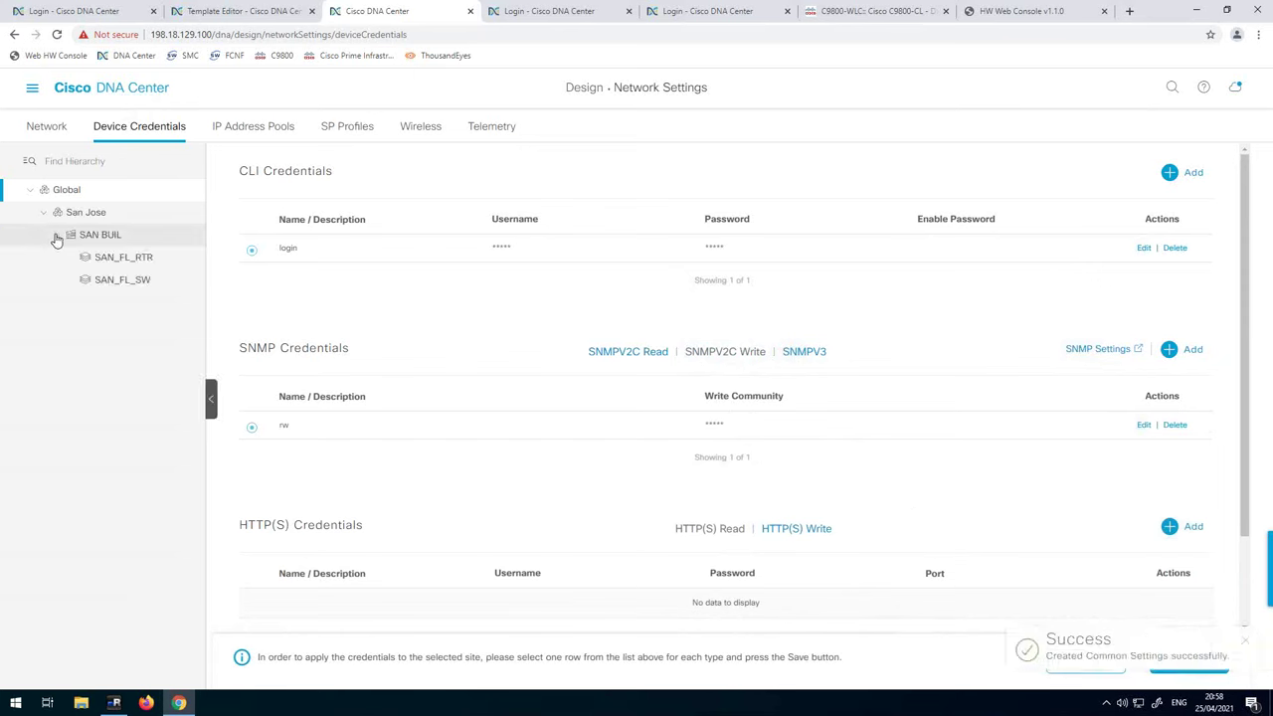
left_click(119, 284)
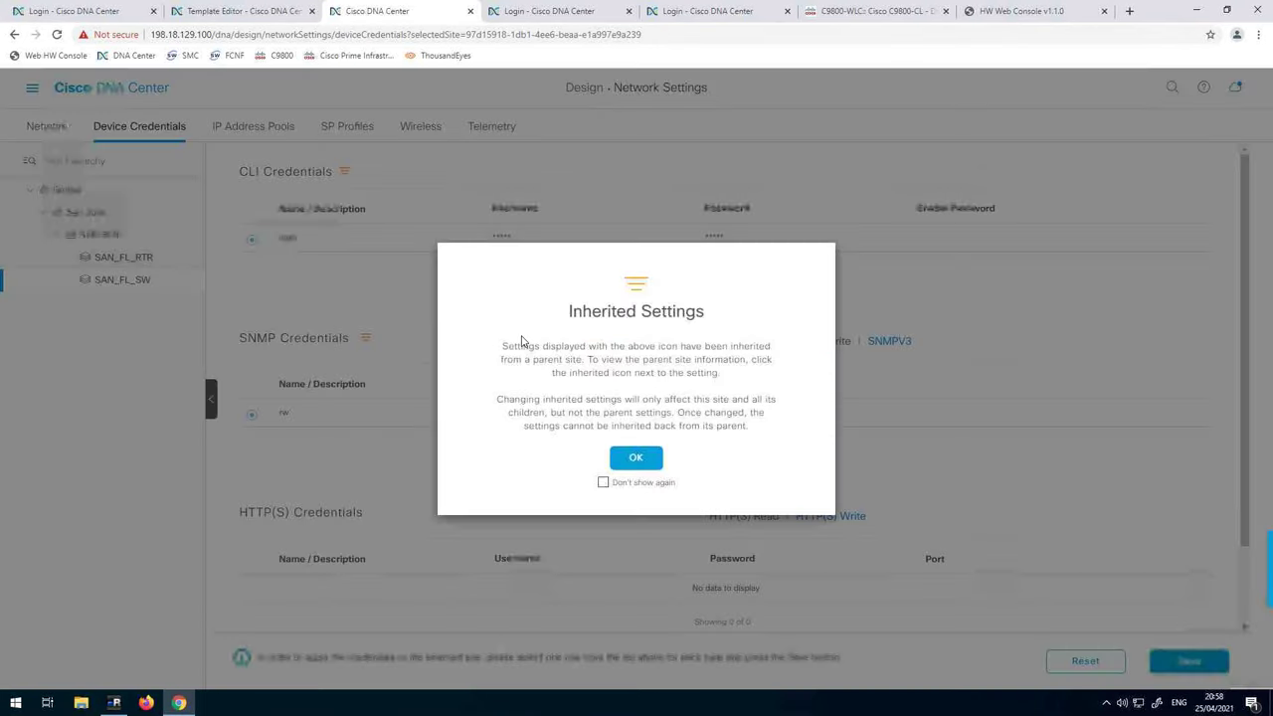
Permanently dismiss the Inherited Settings notice and save the site's login and rw credentials.
triple_click(524, 341)
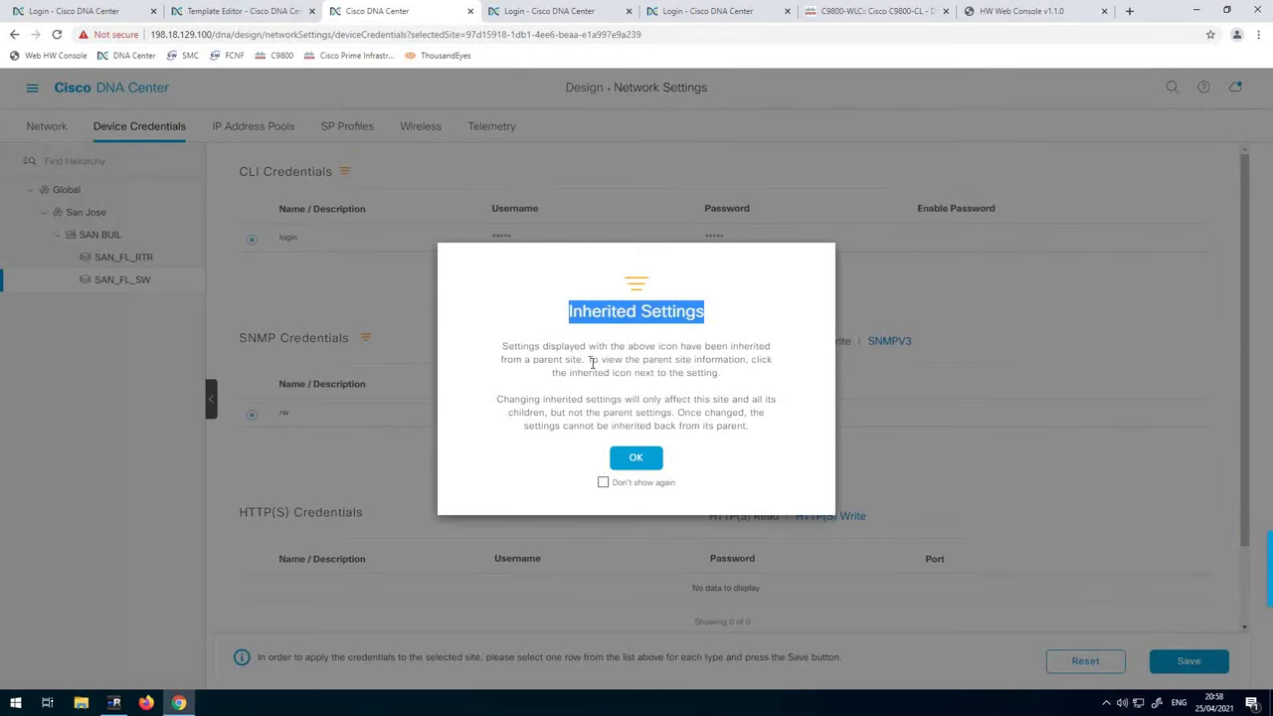
left_click(602, 482)
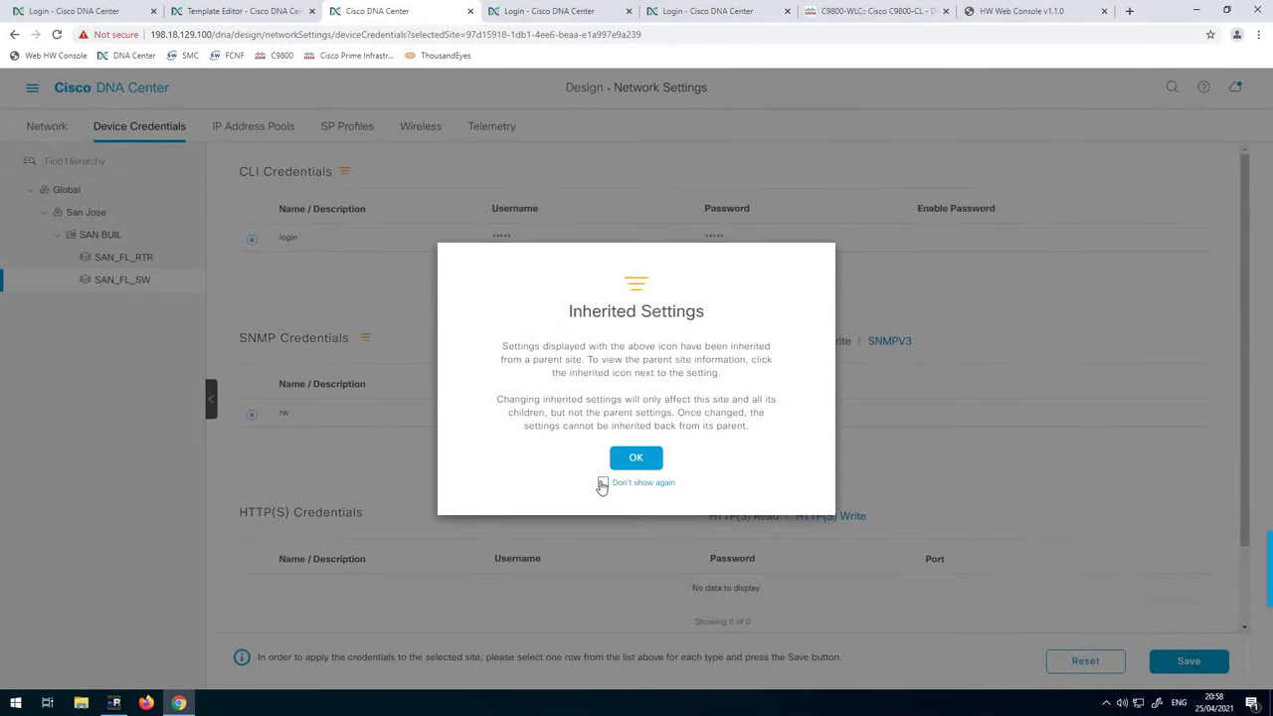
left_click(643, 459)
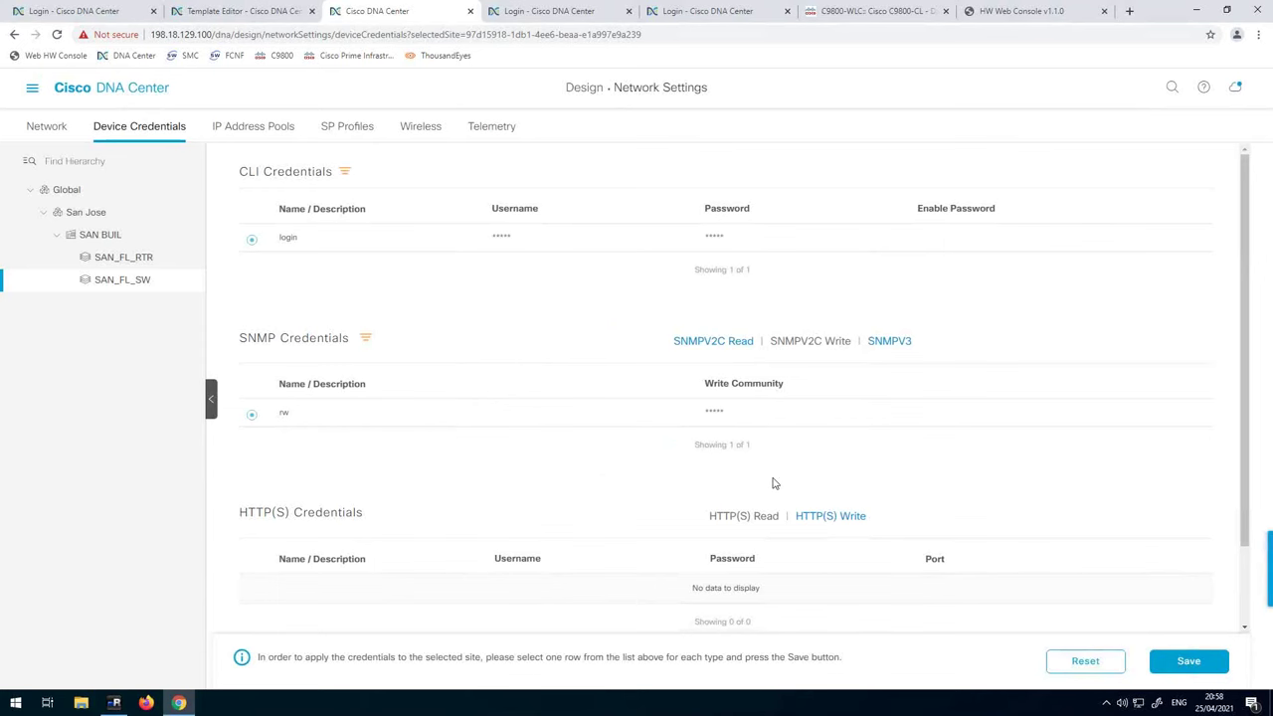
left_click(1184, 663)
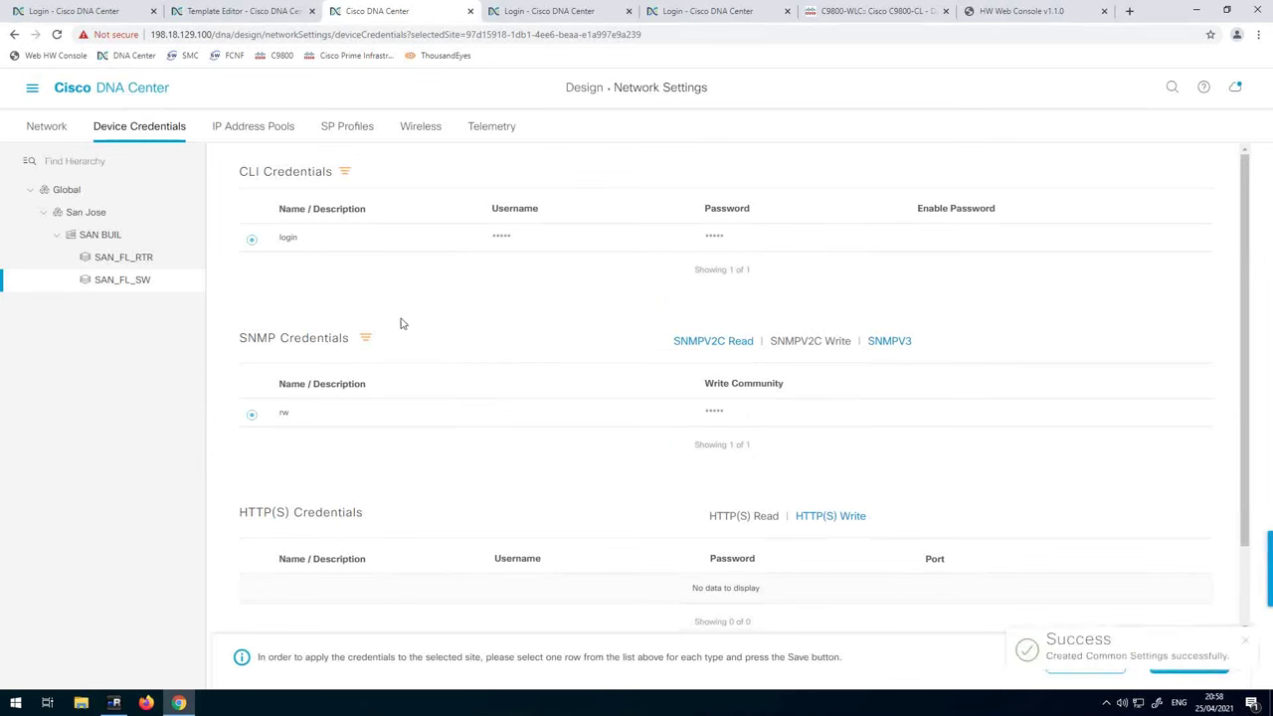
Open Provision > Plug and Play and start claiming the unclaimed Switch.
left_click(33, 92)
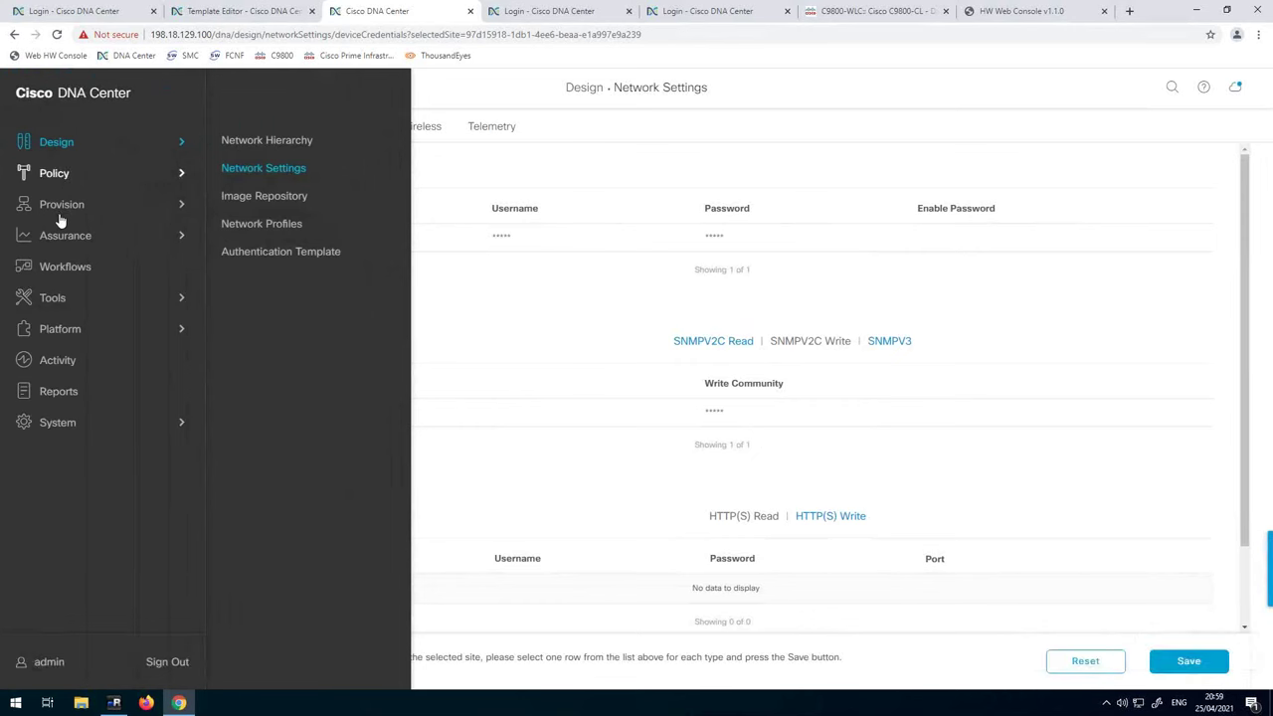
mouse_move(102, 213)
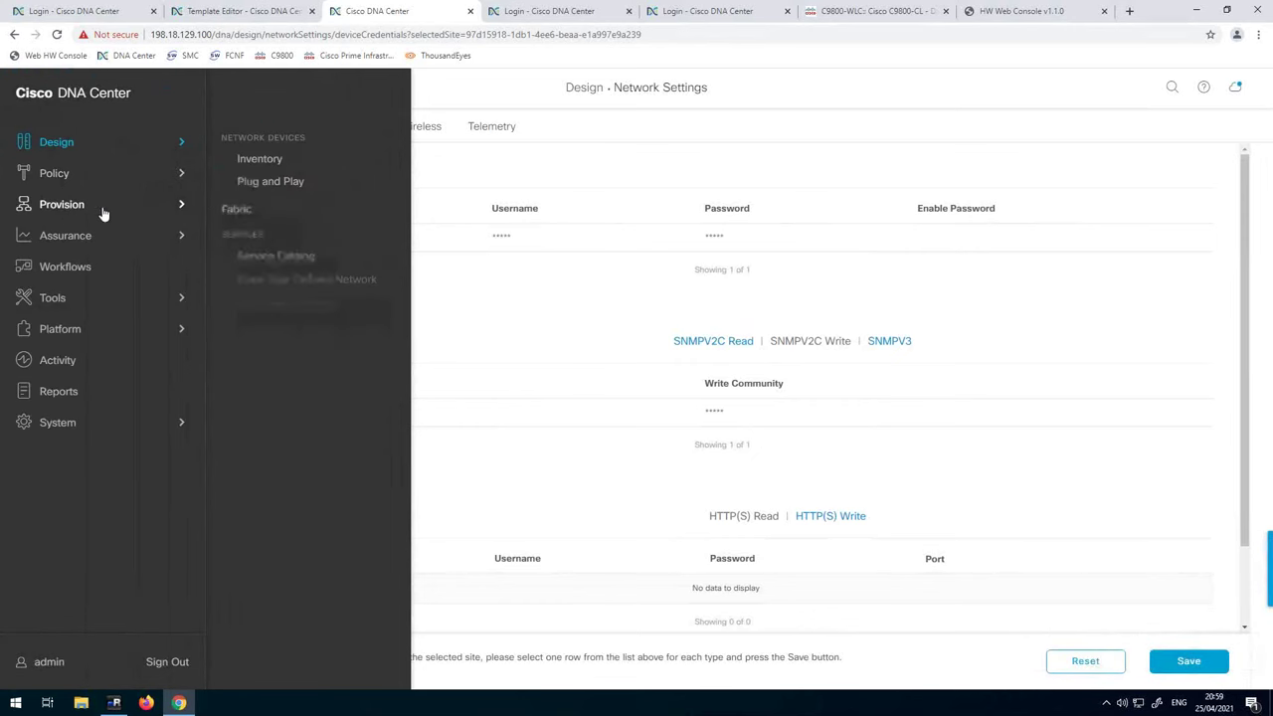
left_click(285, 187)
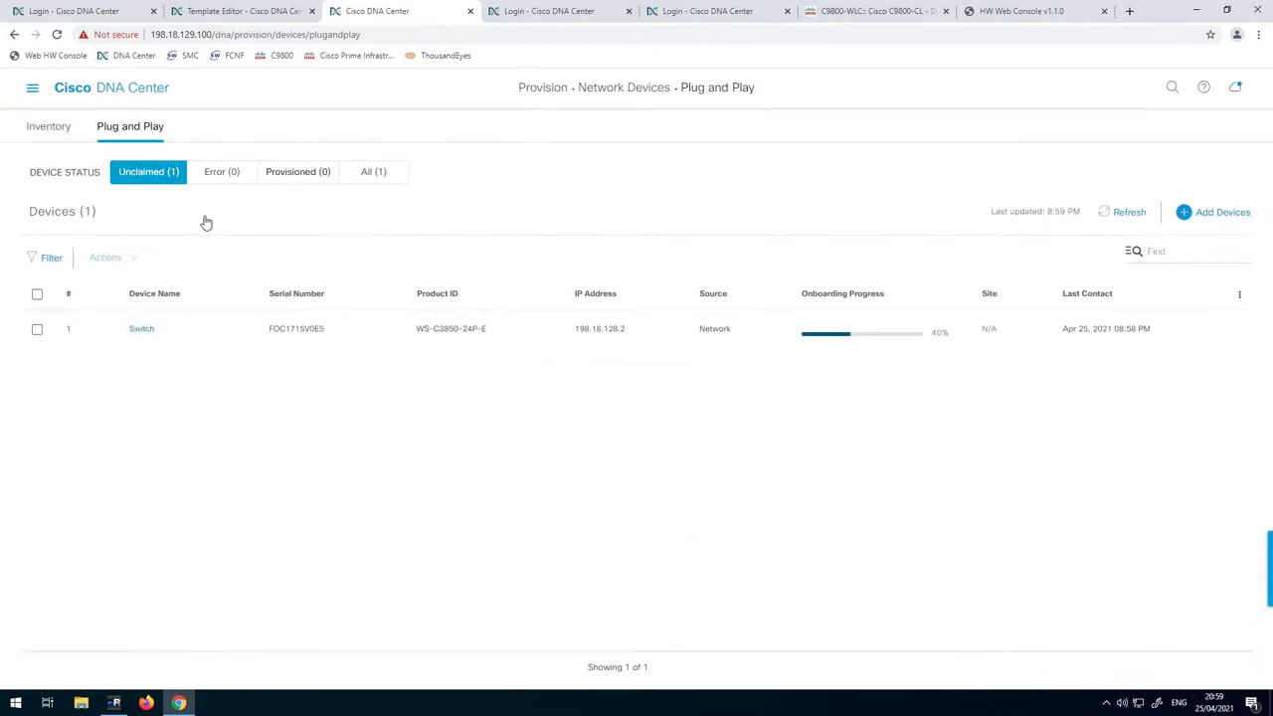
left_click(62, 332)
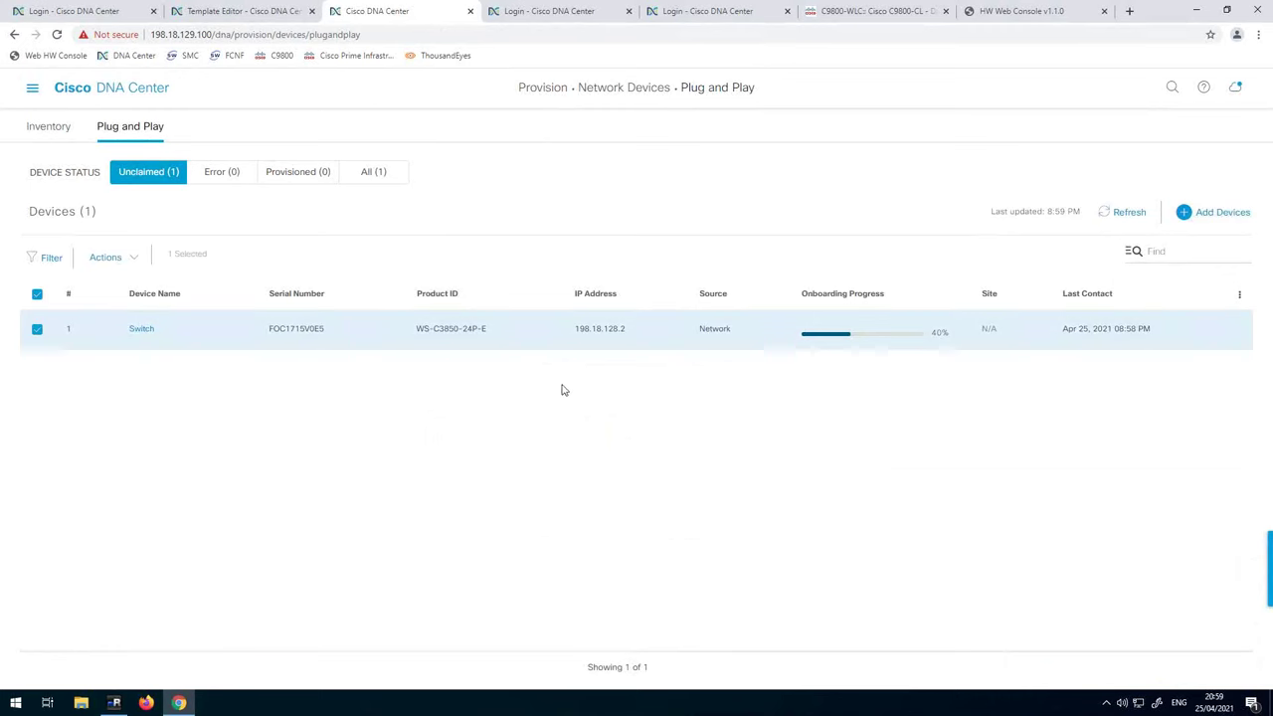
left_click(128, 261)
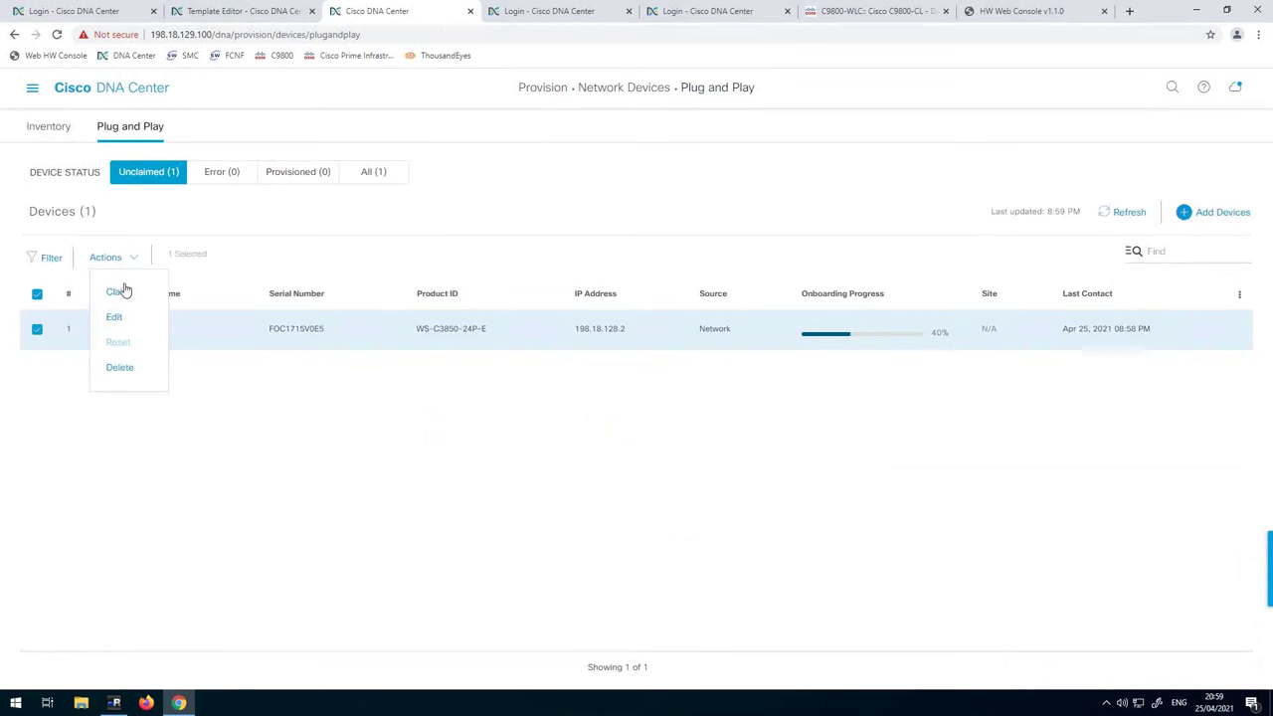
left_click(119, 292)
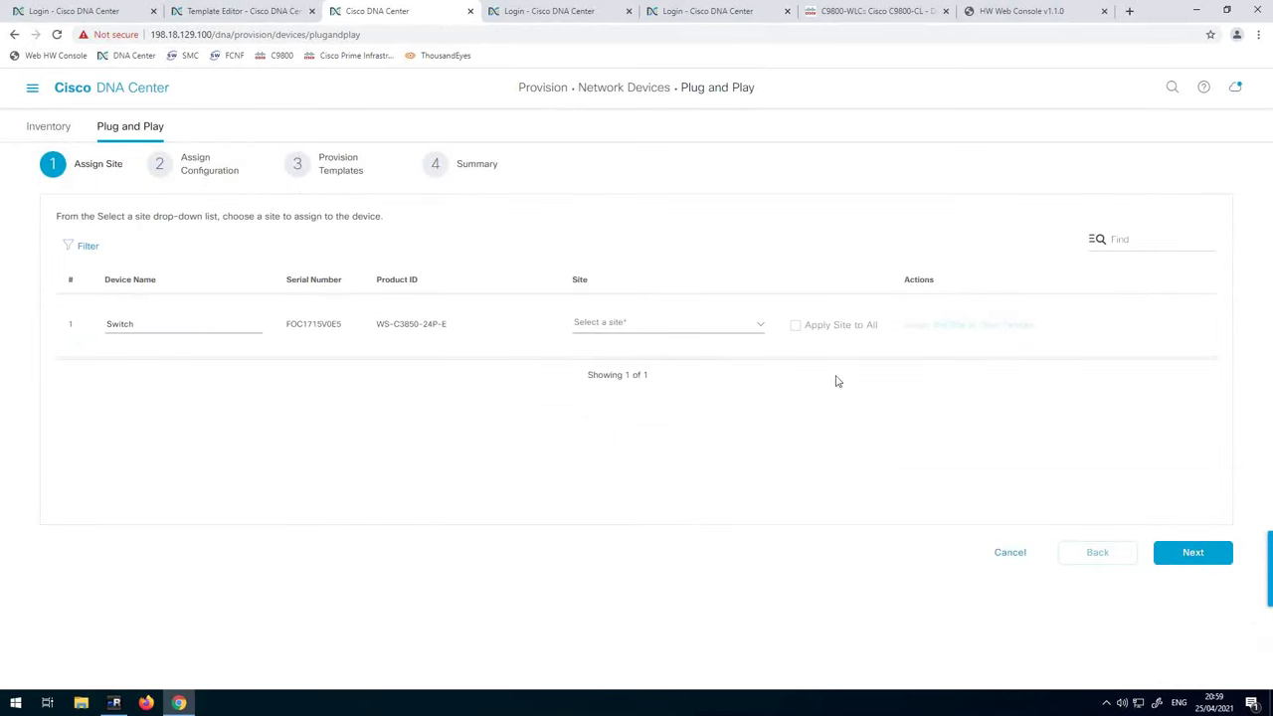
Assign the switch to site SAN_FL_SW and continue to the Provision Templates step.
left_click(739, 331)
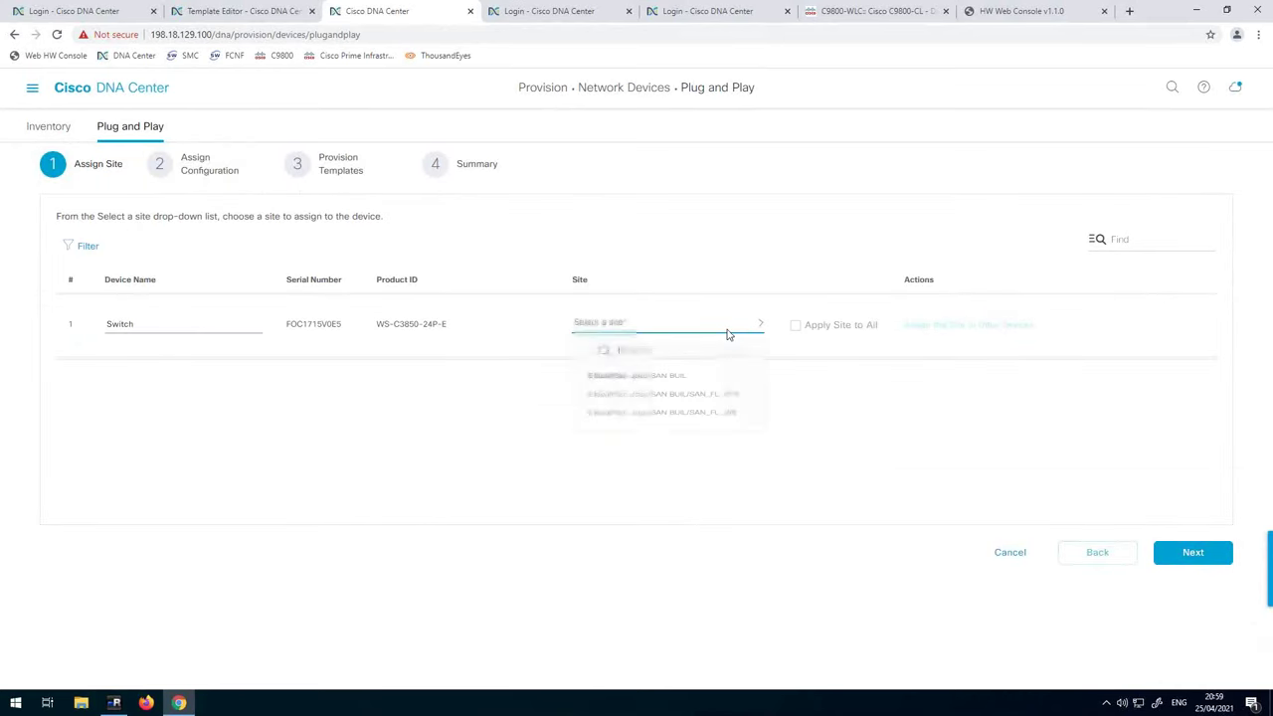
left_click(664, 438)
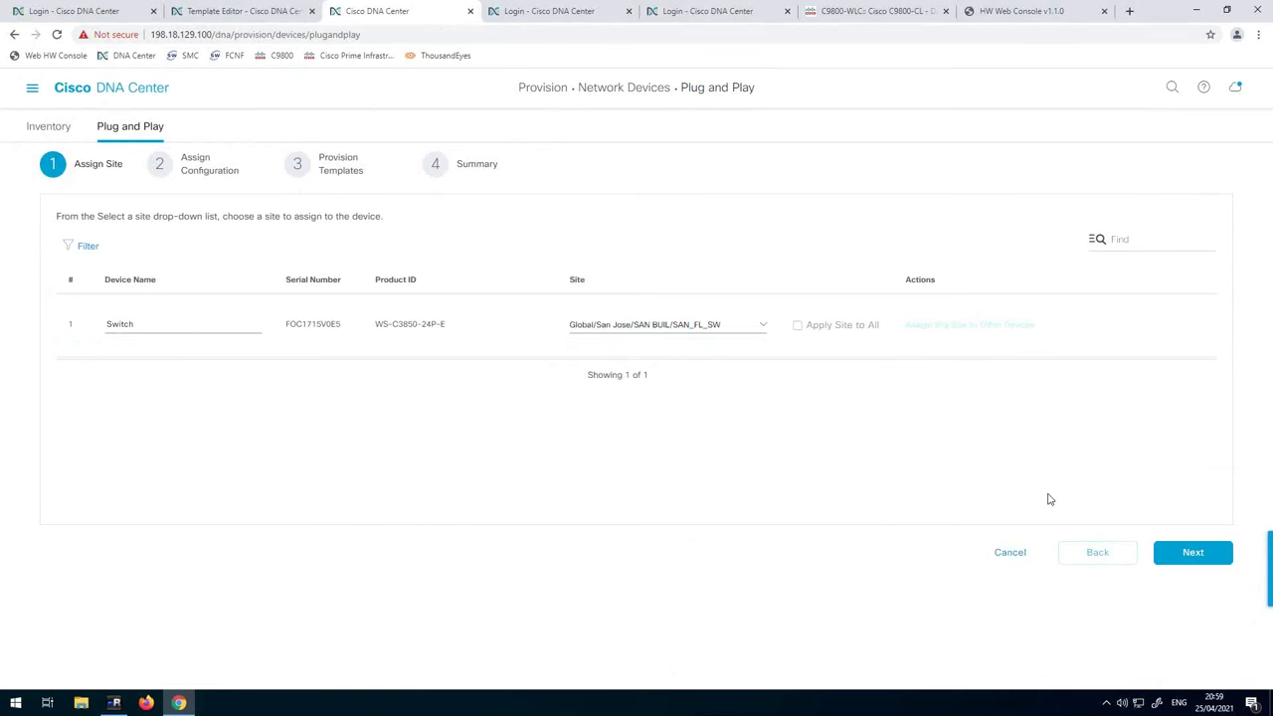
left_click(1215, 559)
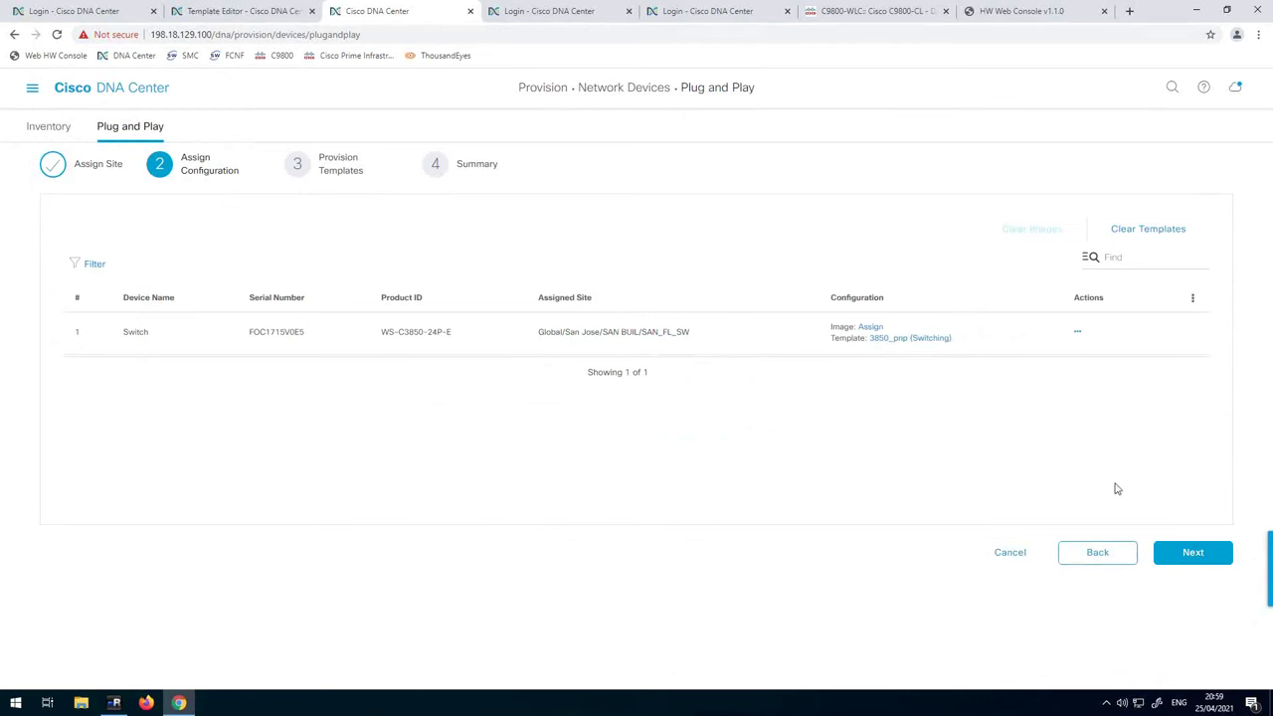
left_click(1205, 565)
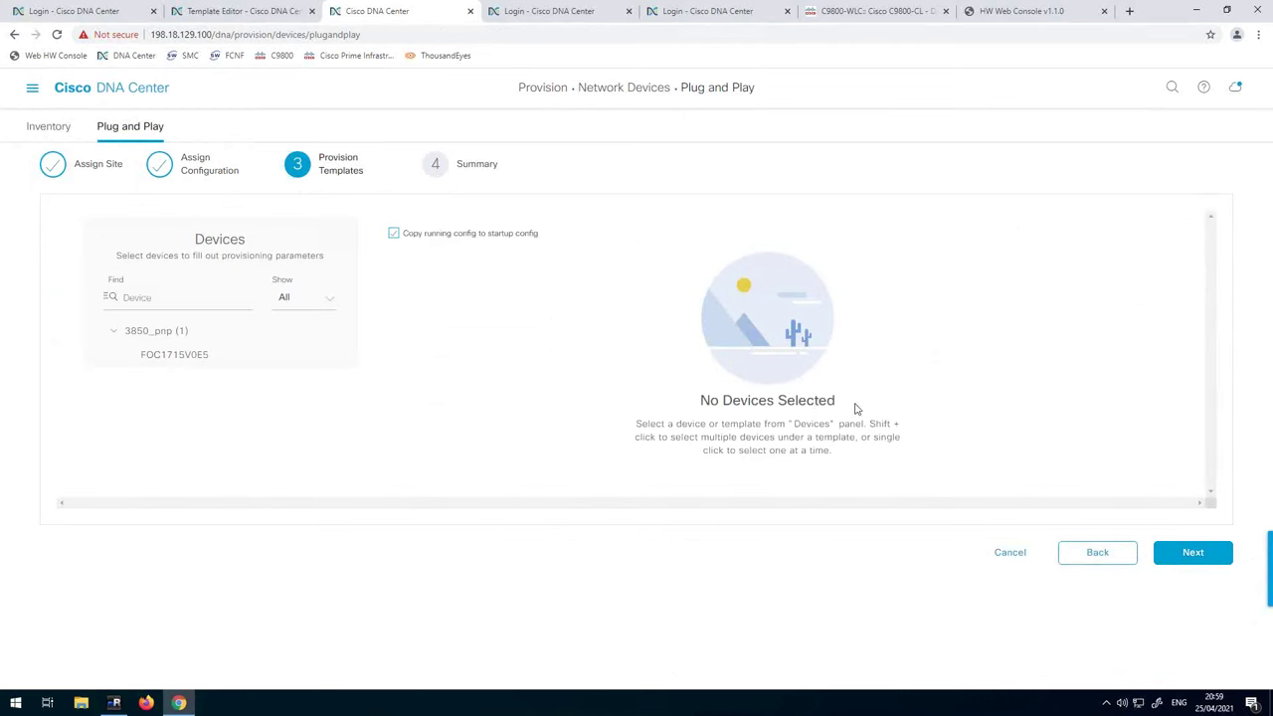
For FOC1715V0E5, enter description 'conn to ISR', ISR address 198.18.2.2 and mask 255.255.255.252.
left_click(208, 353)
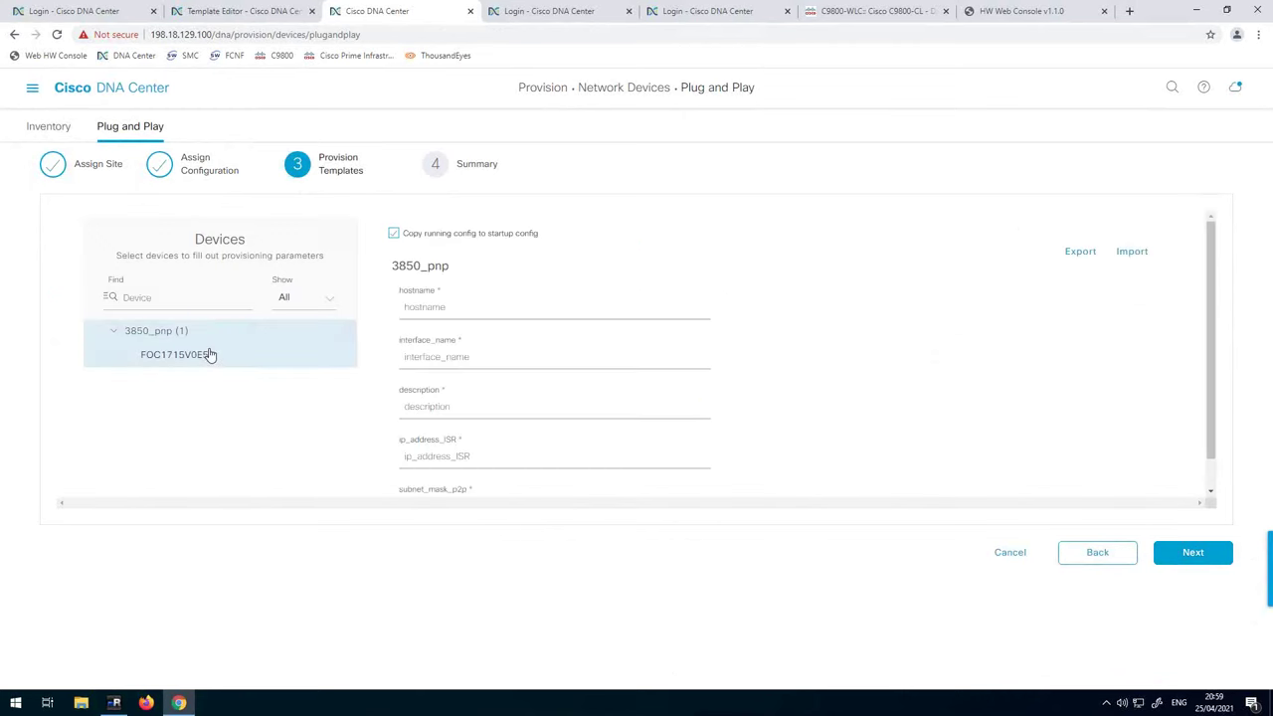
left_click(485, 411)
type("co")
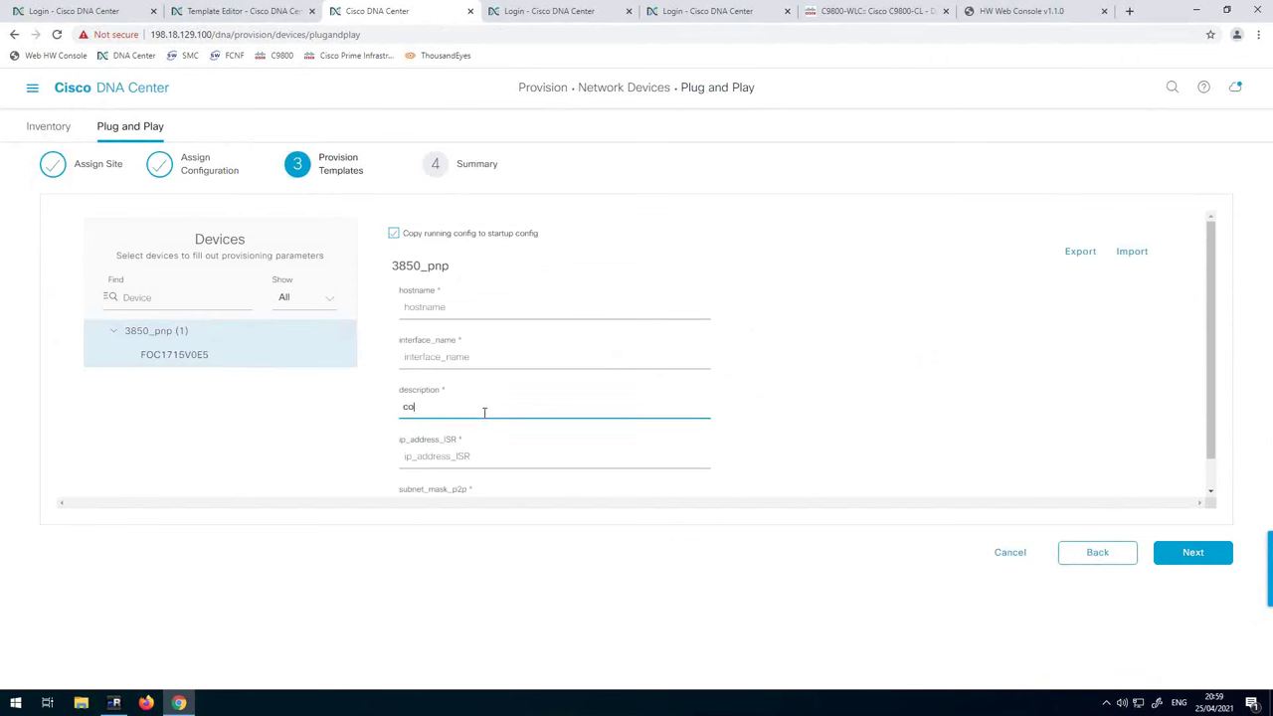
type("nn to ISR")
left_click(473, 459)
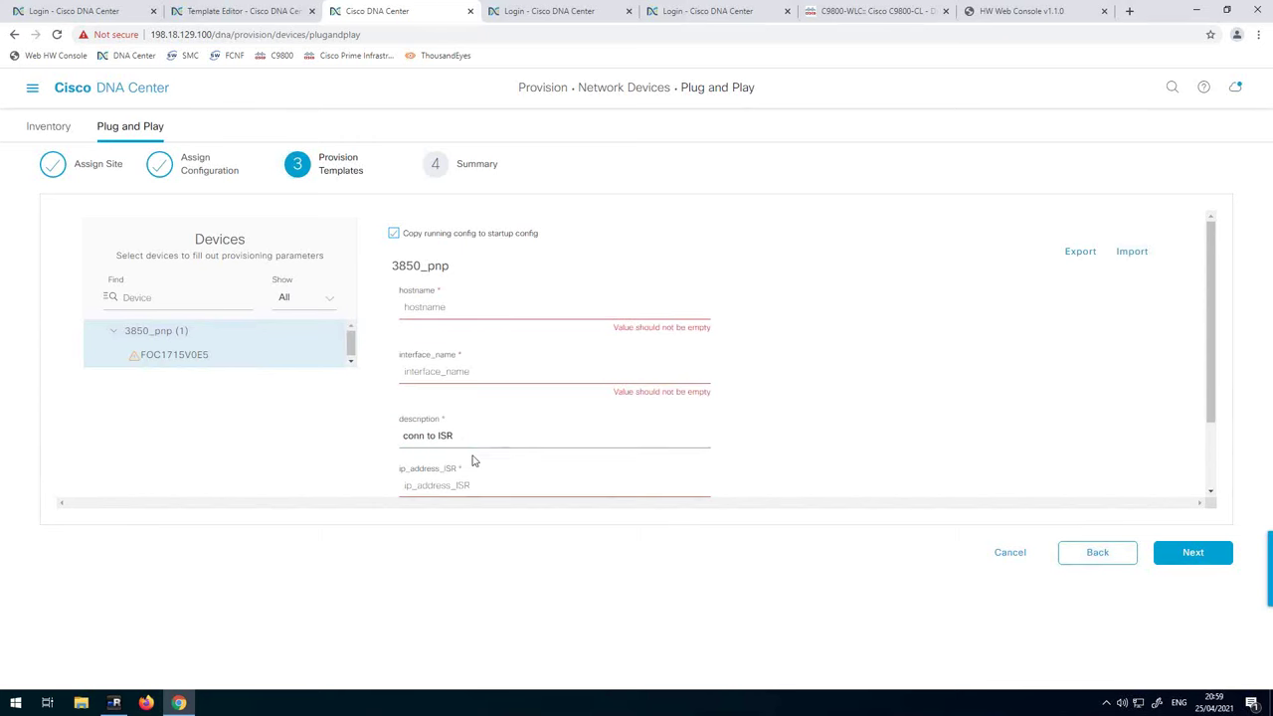
type("2")
type("98")
type(".18.2.2")
scroll(1210, 476, "down", 2)
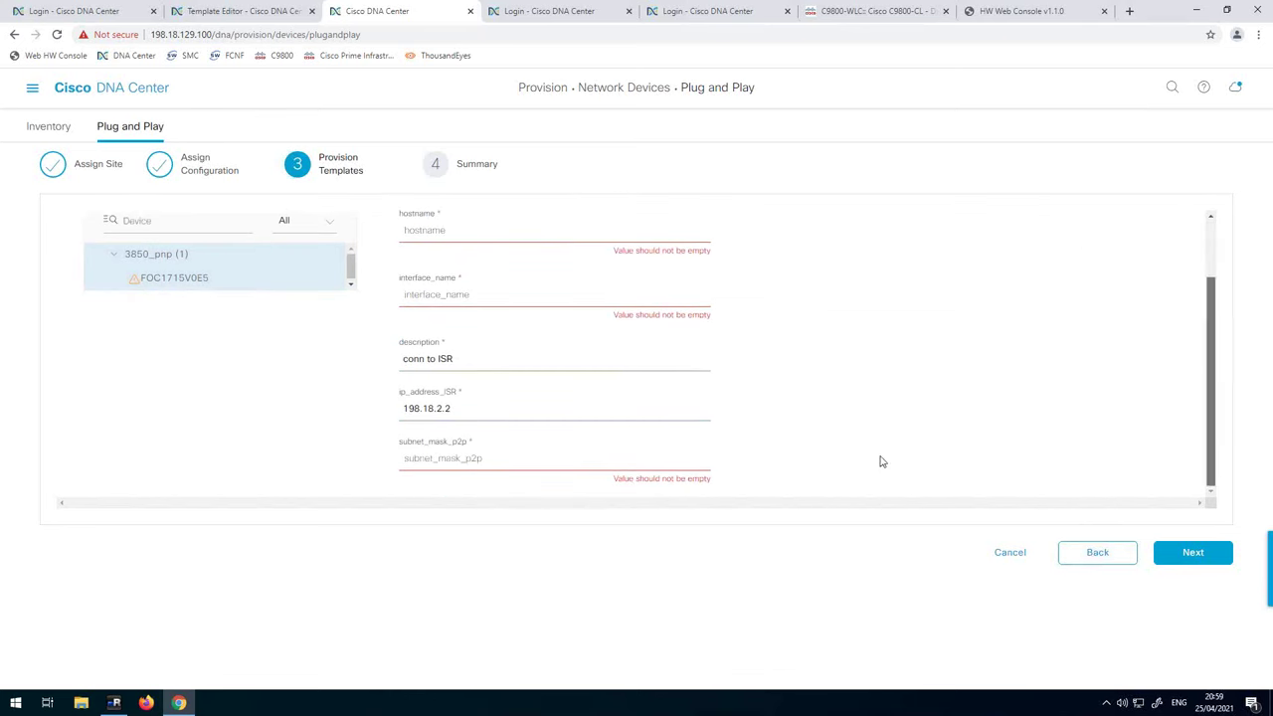
left_click(571, 461)
type("255.255.255.252")
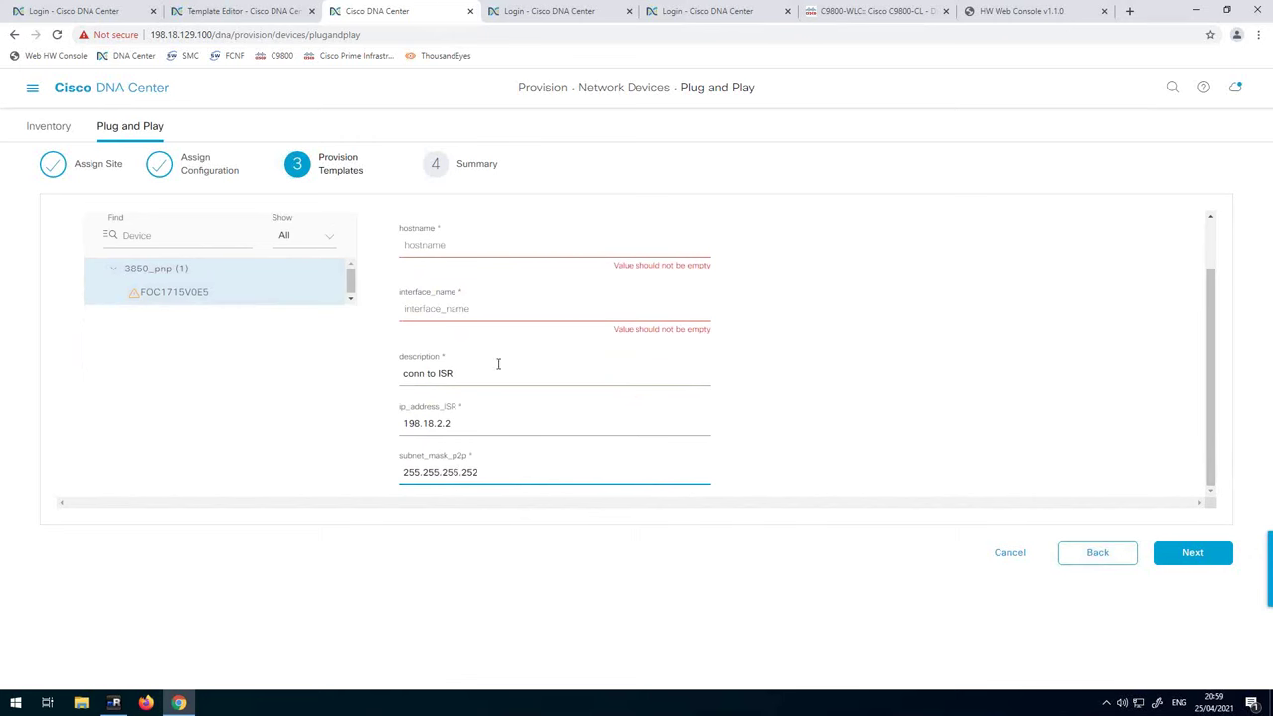
left_click(463, 312)
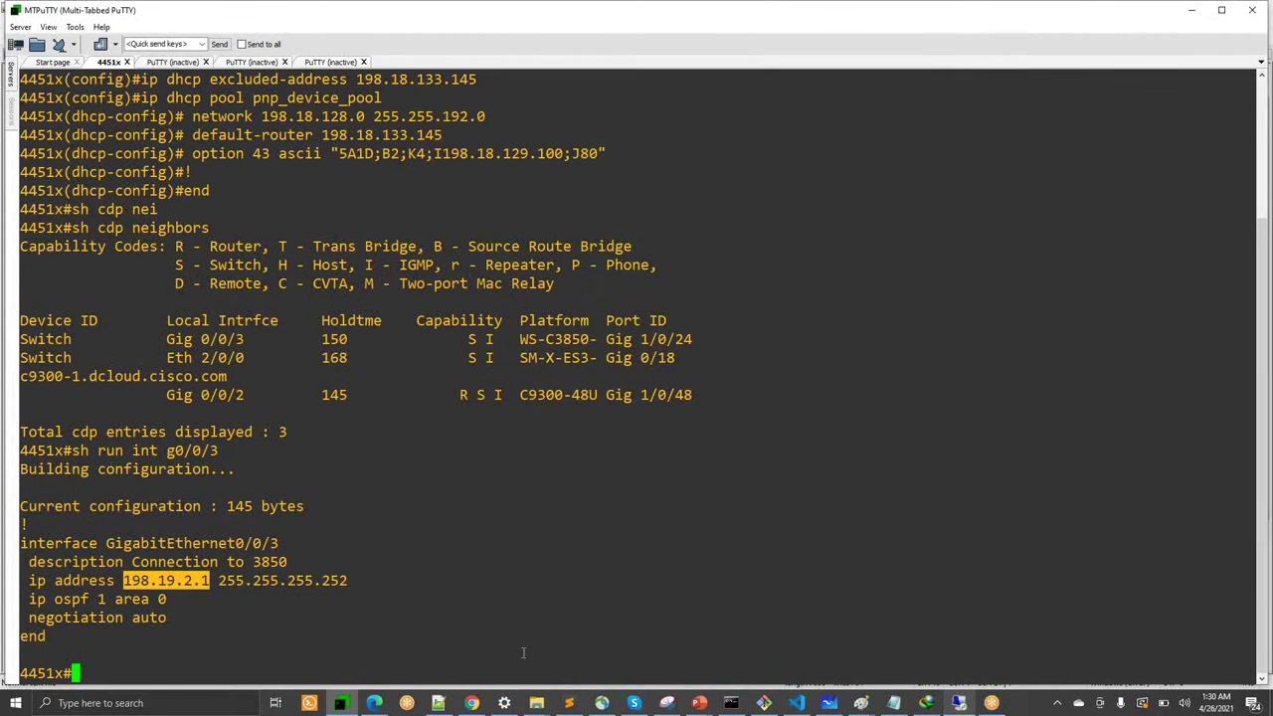
After confirming the router's Gig0/0/3 at 198.19.2.1, bring the Notepad++ pnp_dhcp notes forward.
left_click(437, 703)
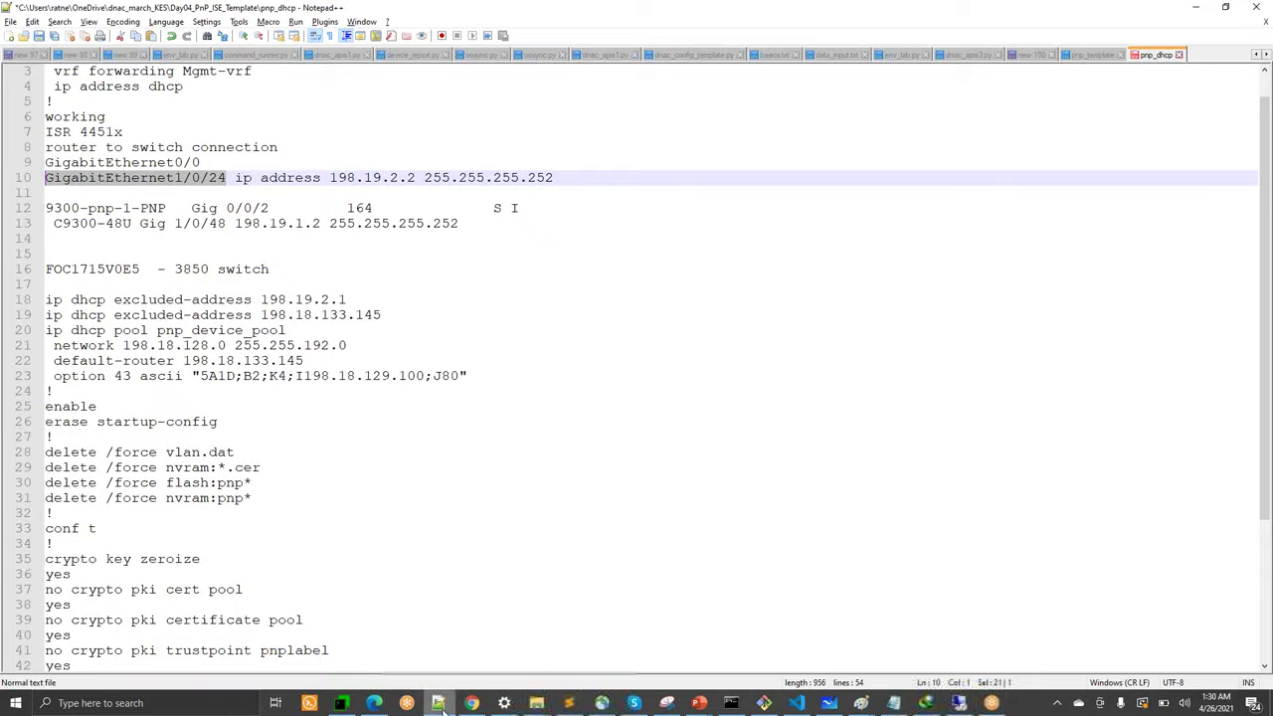
Copy the switch interface name GigabitEthernet1/0/24 from the Notepad++ notes.
right_click(176, 181)
left_click(196, 194)
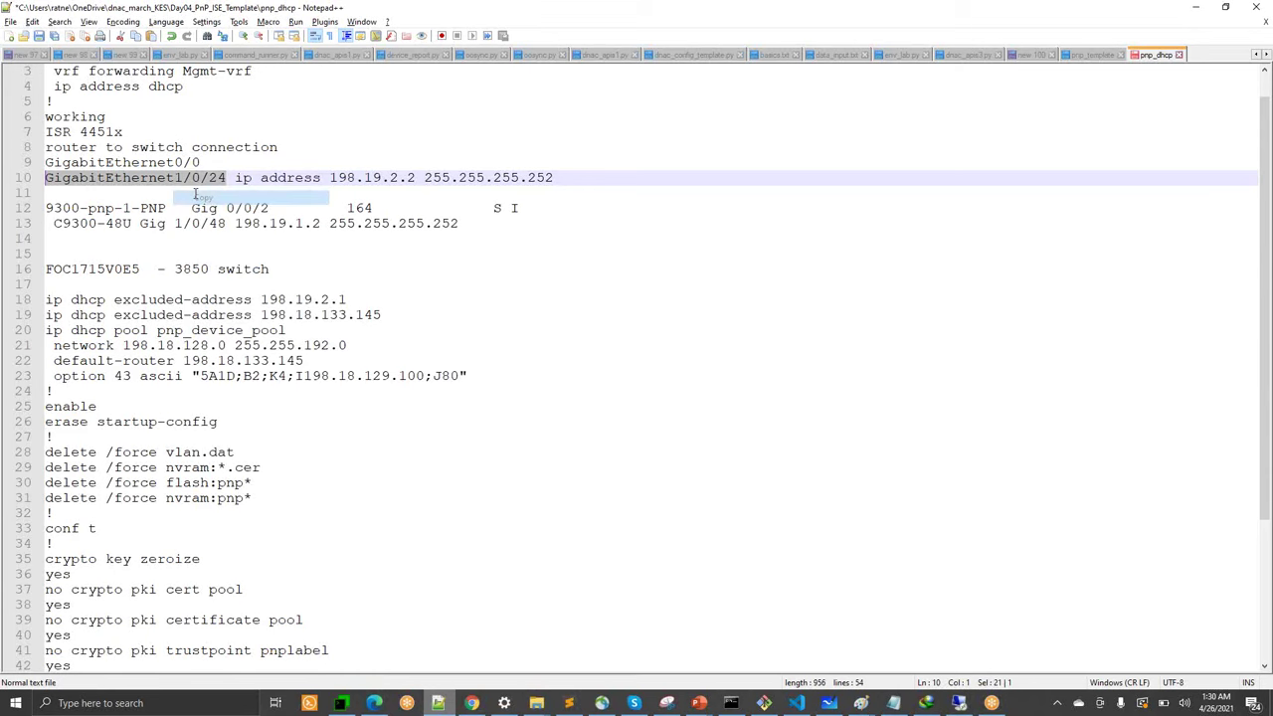
left_click(435, 703)
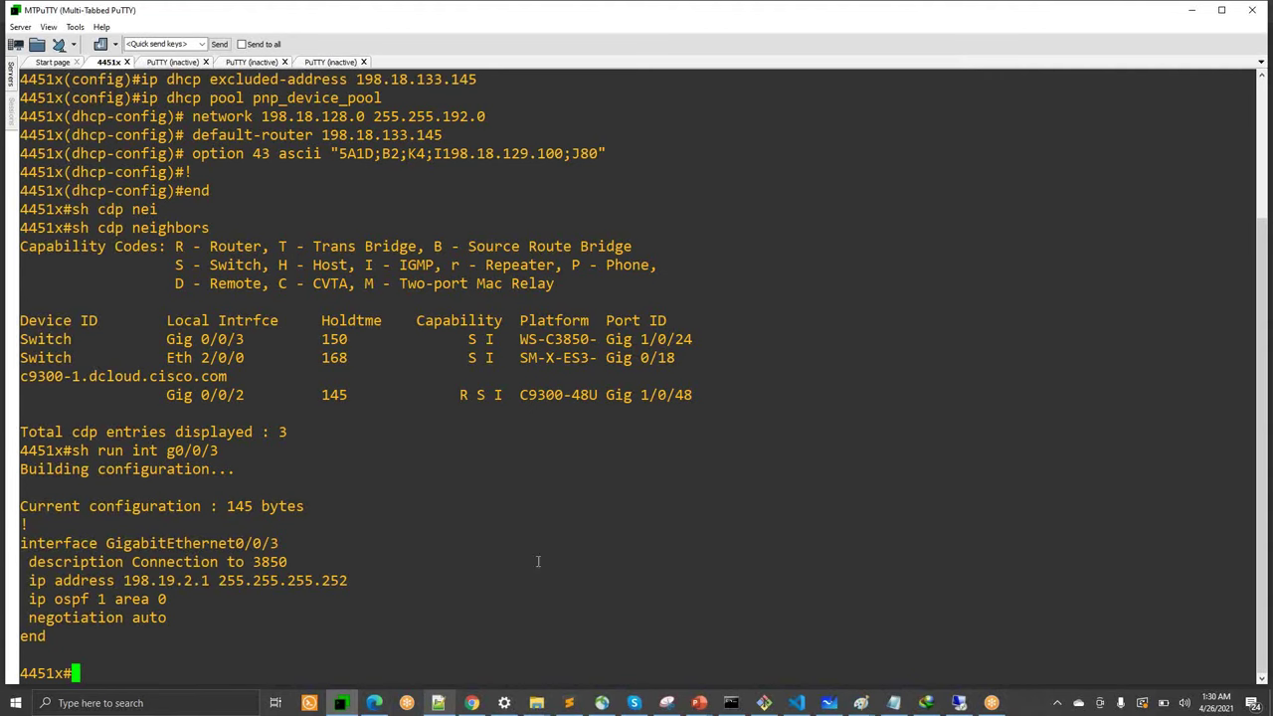
Correct the ISR address to 198.19.2.2 and paste GigabitEthernet1/0/24 as the interface name.
left_click(959, 703)
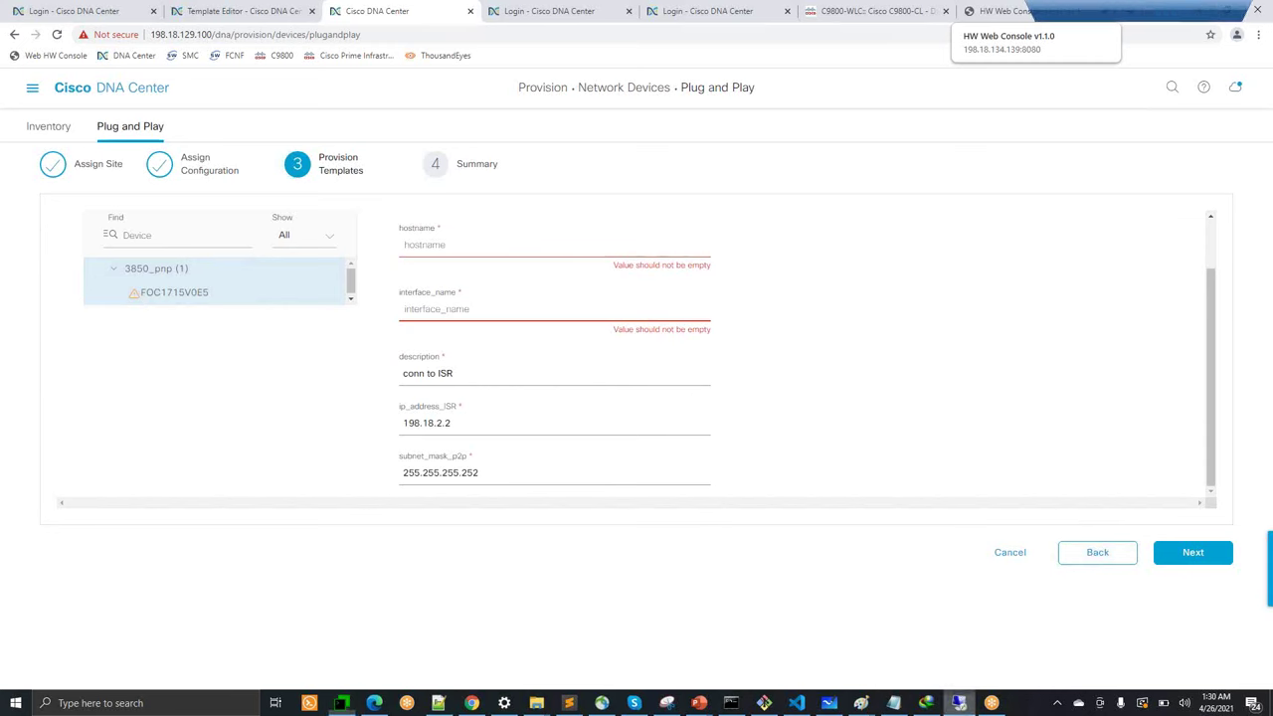
left_click(434, 423)
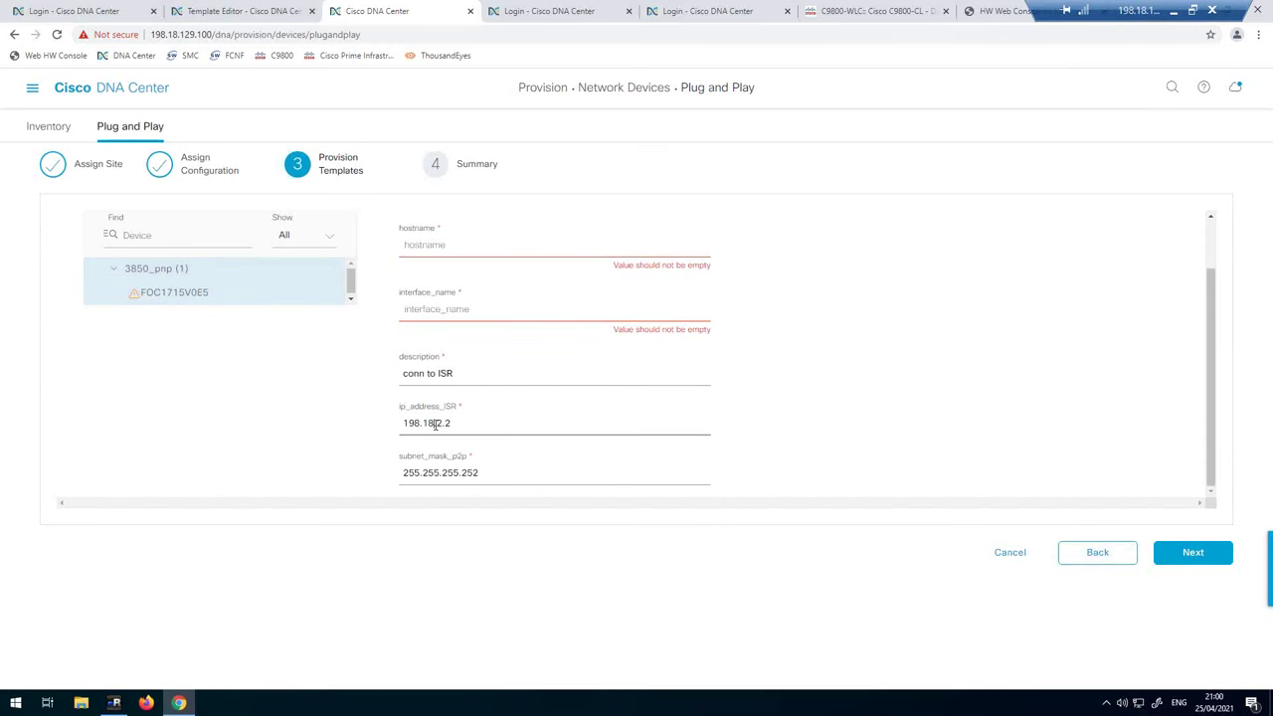
key("BackSpace")
type("9")
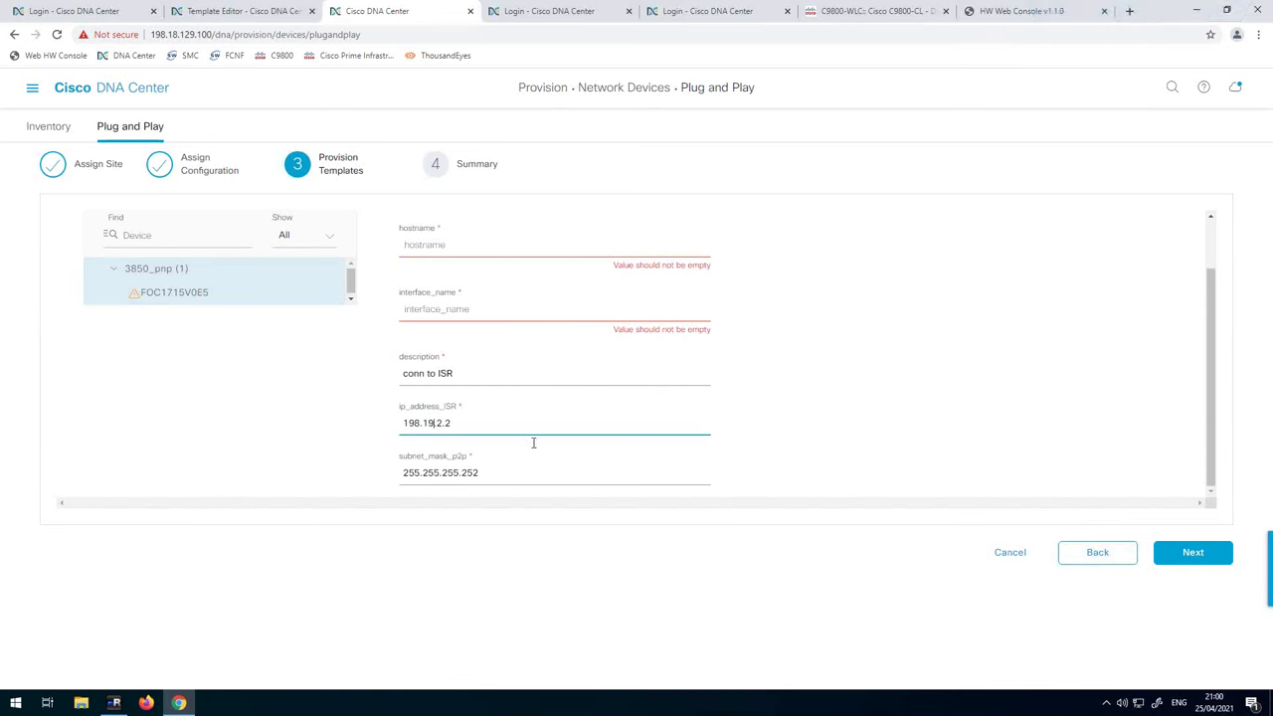
left_click(457, 314)
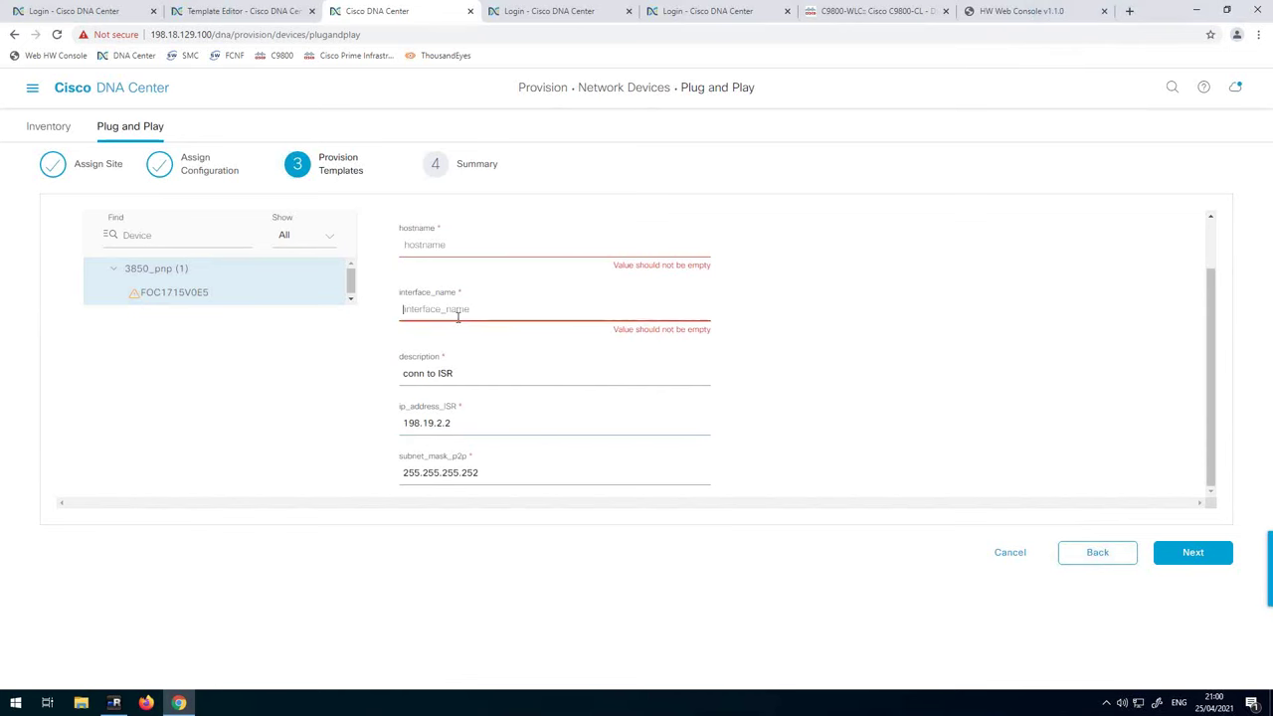
key("ctrl+v")
Set the hostname to 3850_sw_pnp and advance to the claim summary.
left_click(441, 261)
type("3850_sw")
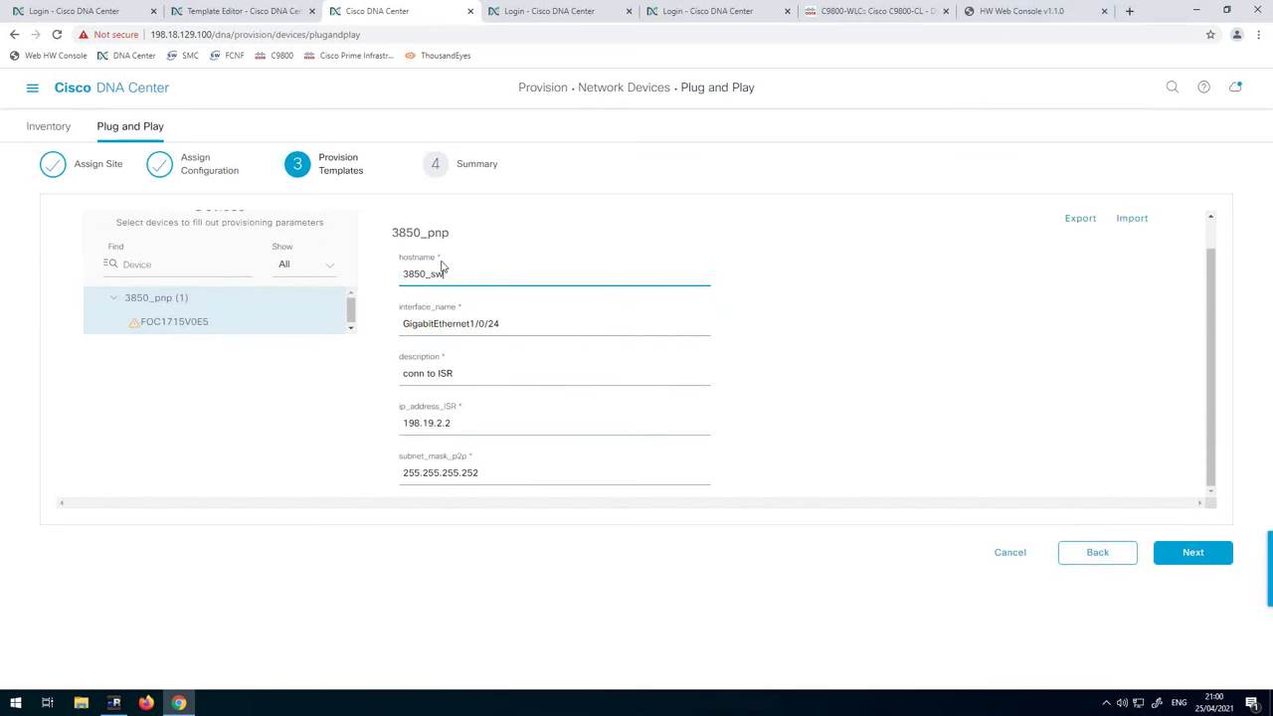
type("_pnp")
left_click(1211, 498)
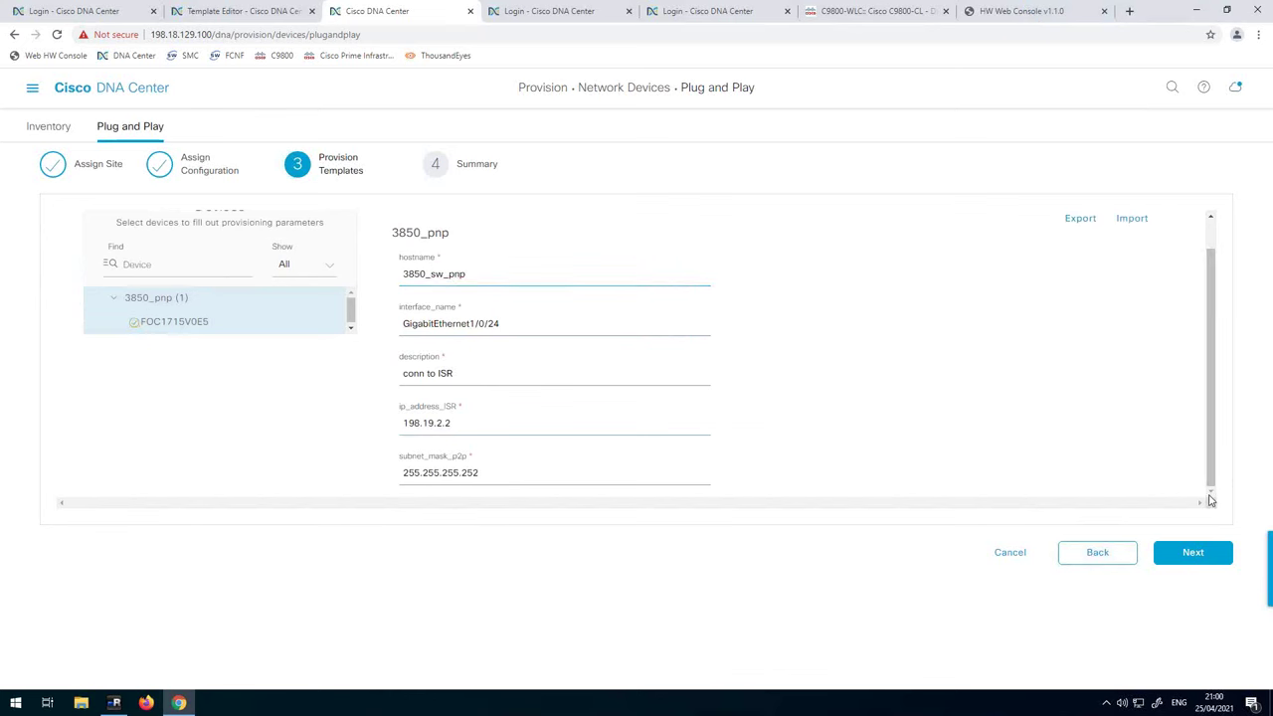
left_click(1165, 562)
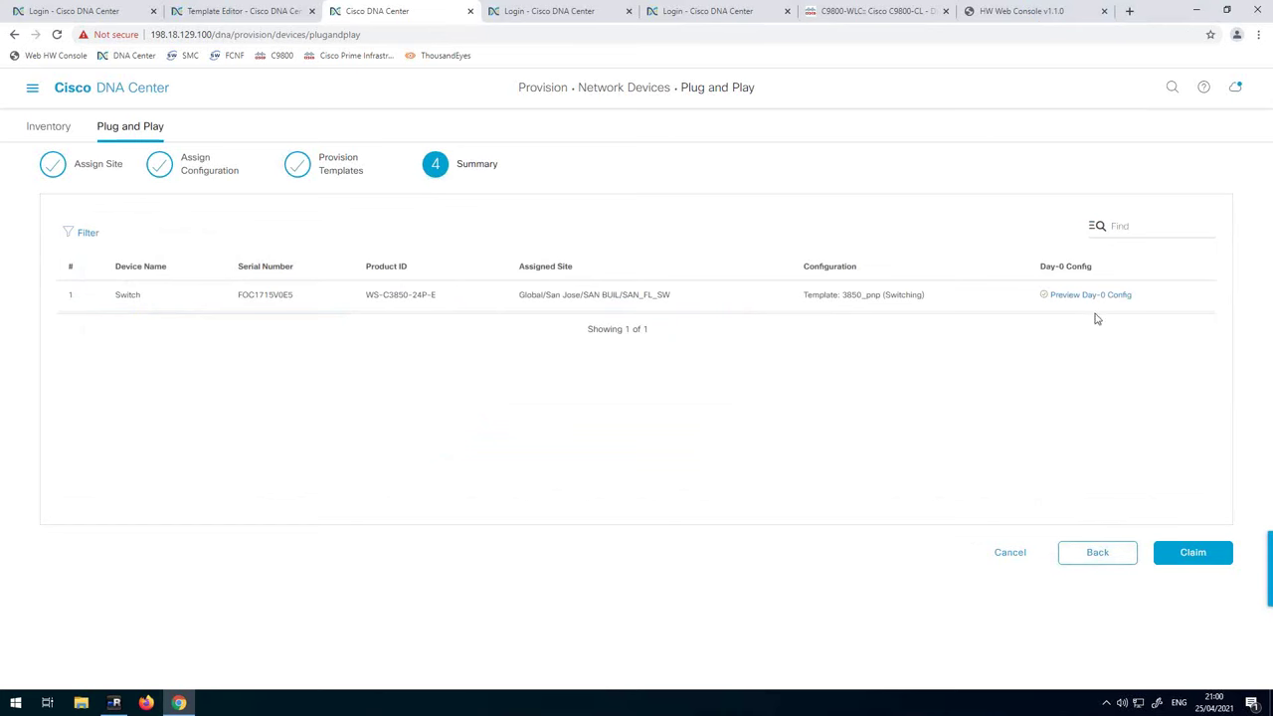
Claim the switch and watch its onboarding reach 70% with site SAN_FL_SW assigned.
left_click(1185, 557)
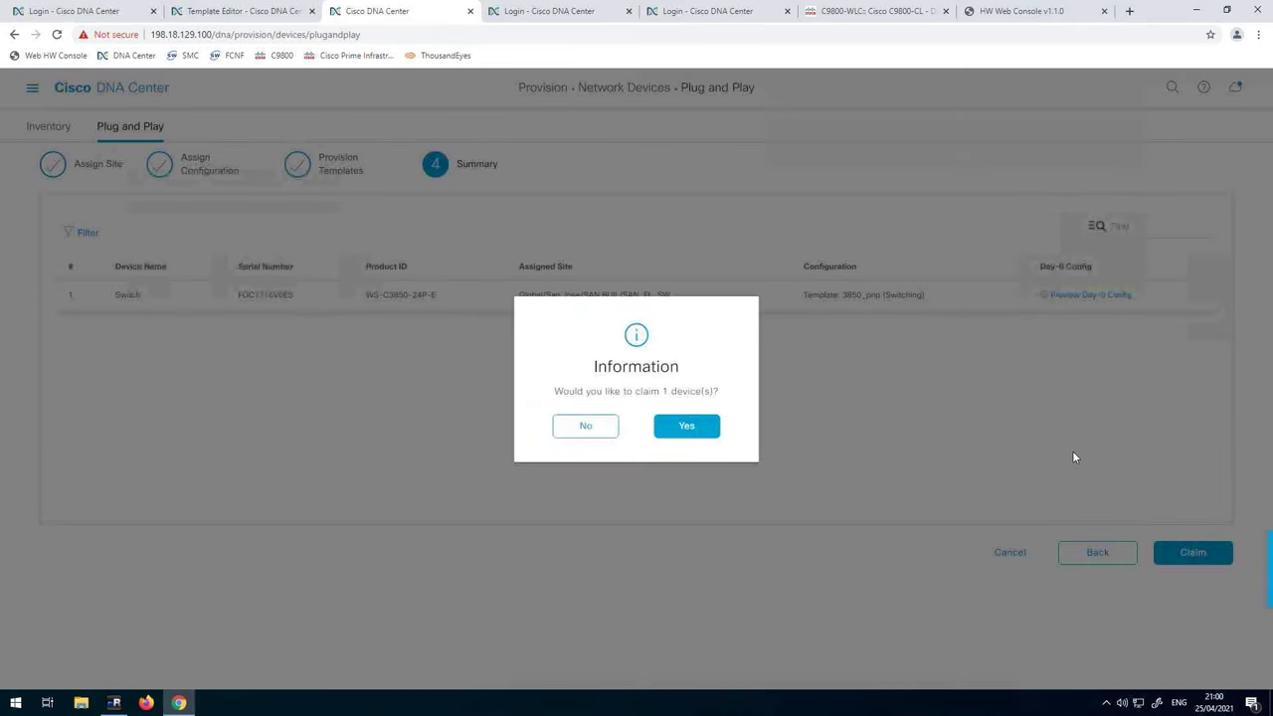
left_click(709, 433)
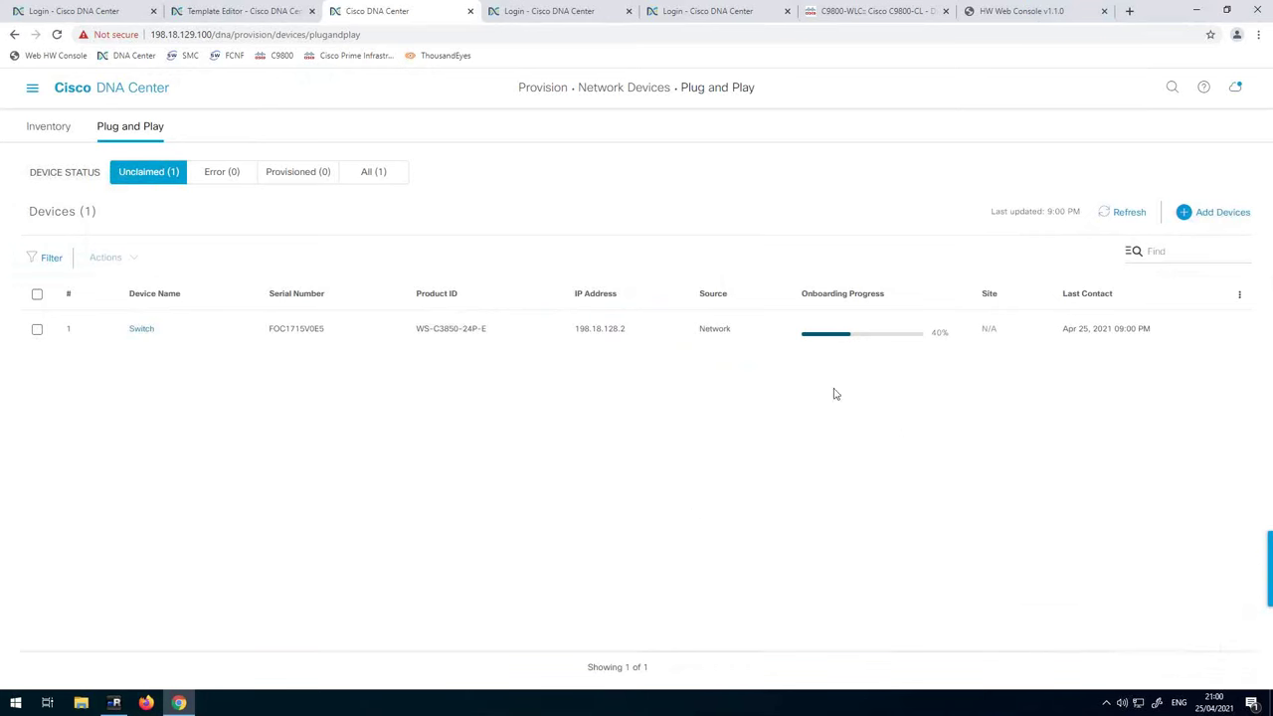
mouse_move(895, 331)
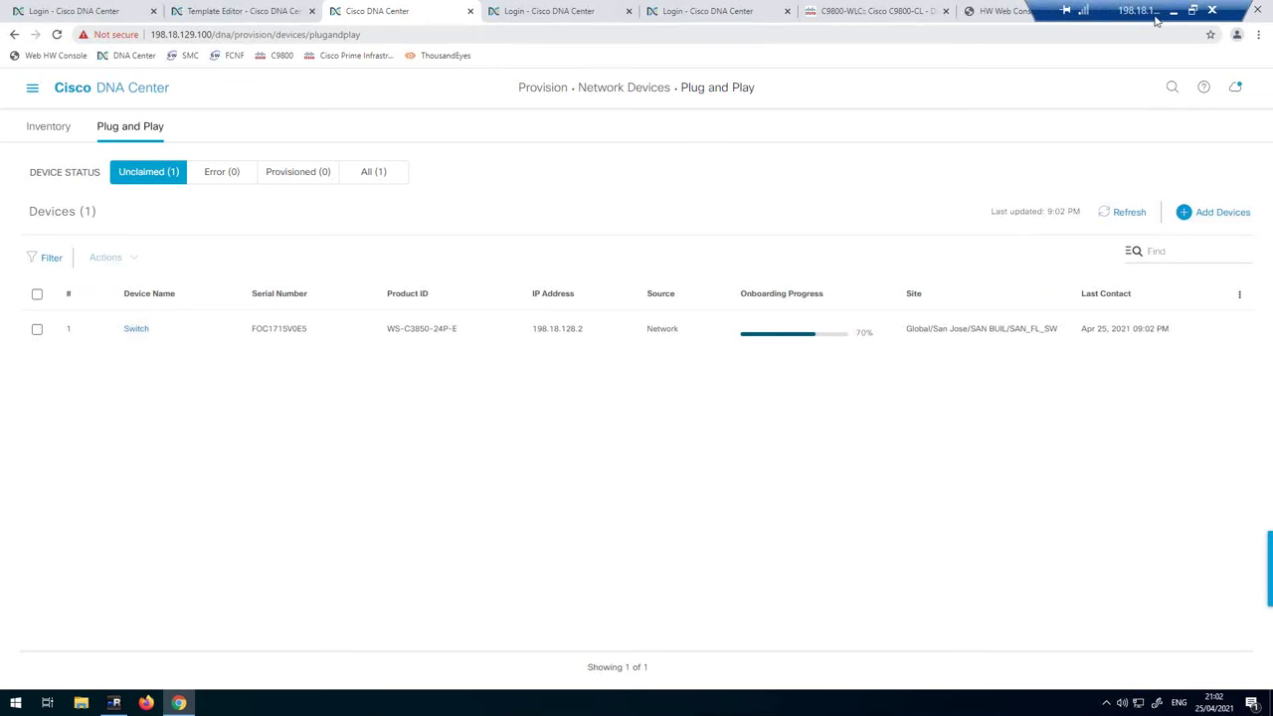
On the 4451x router, run 'show ip dhcp binding' twice.
left_click(1172, 12)
type("show ip dh")
key("Tab")
type("b")
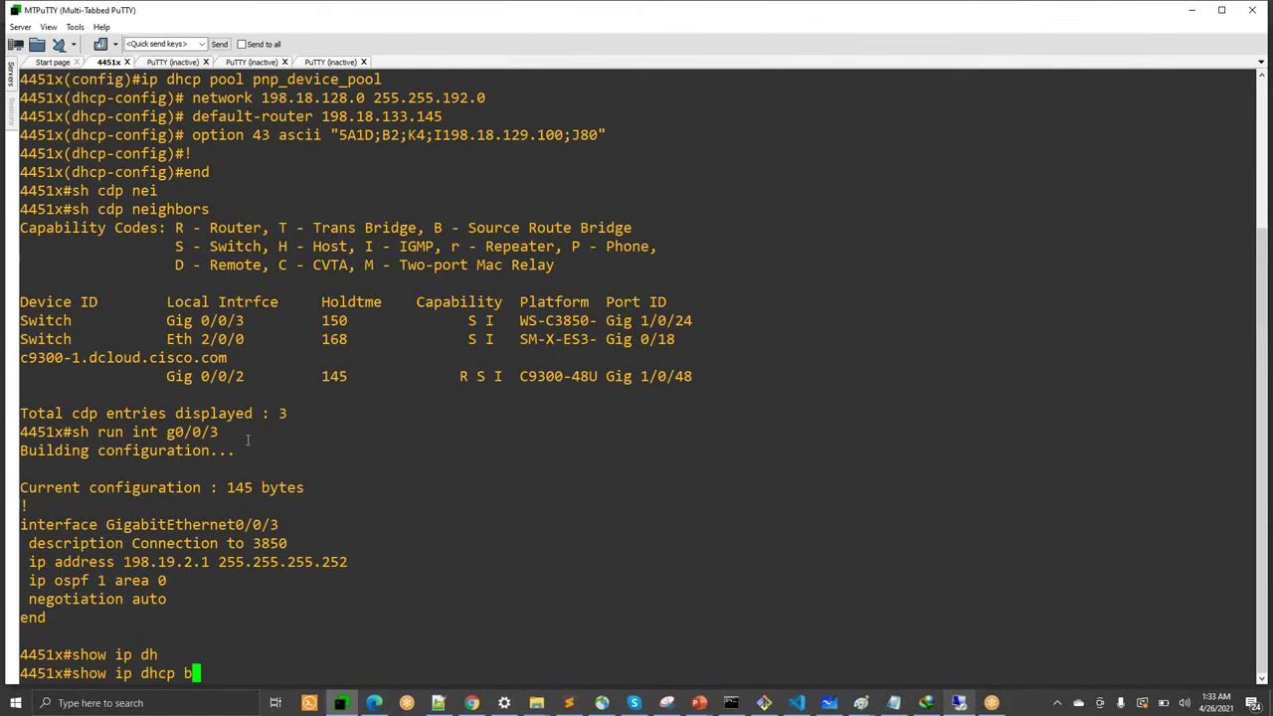
type("in")
key("Tab")
key("Return")
key("Up")
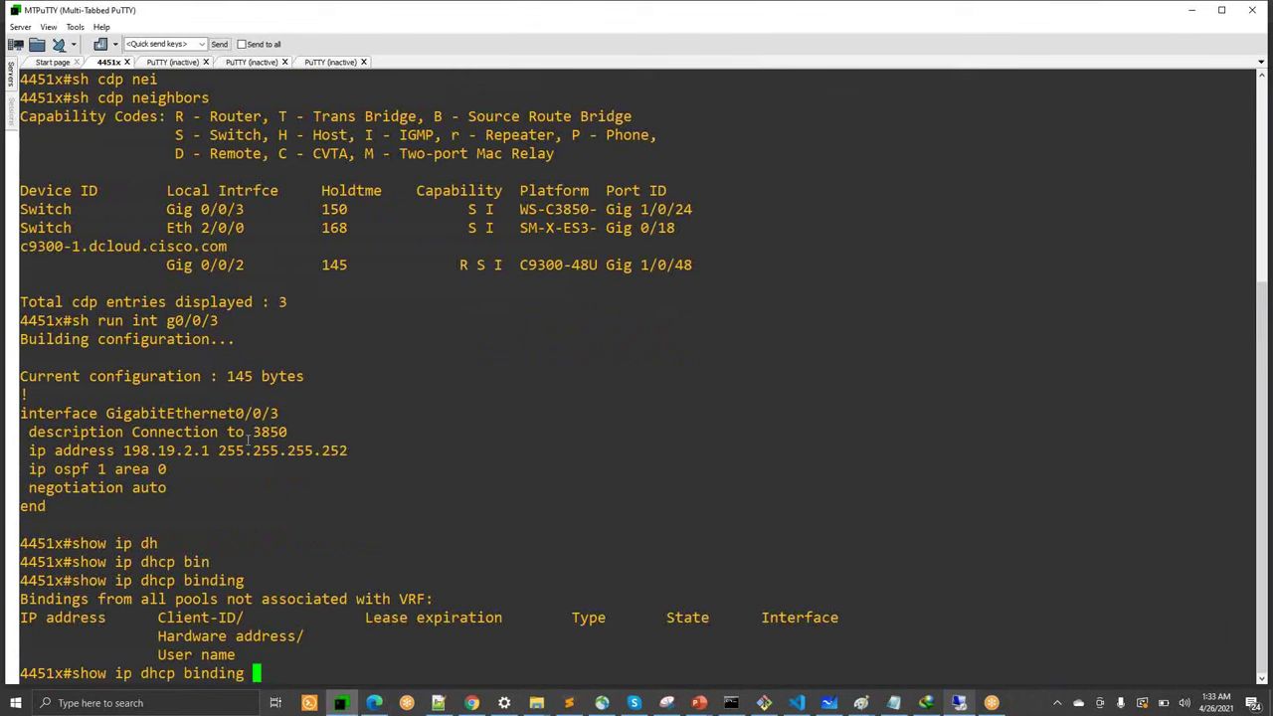
key("Return")
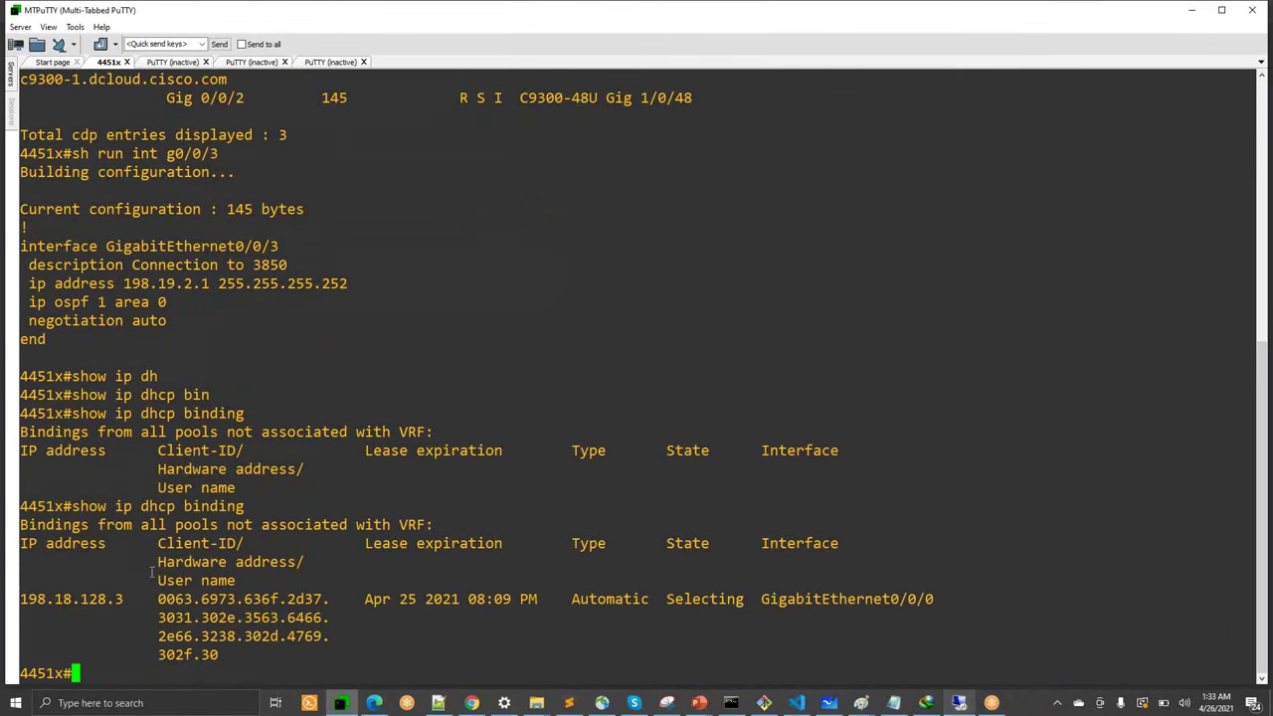
Highlight the Automatic lease of 198.18.128.3 on GigabitEthernet0/0/0 and rerun the lookup until Active.
double_click(627, 598)
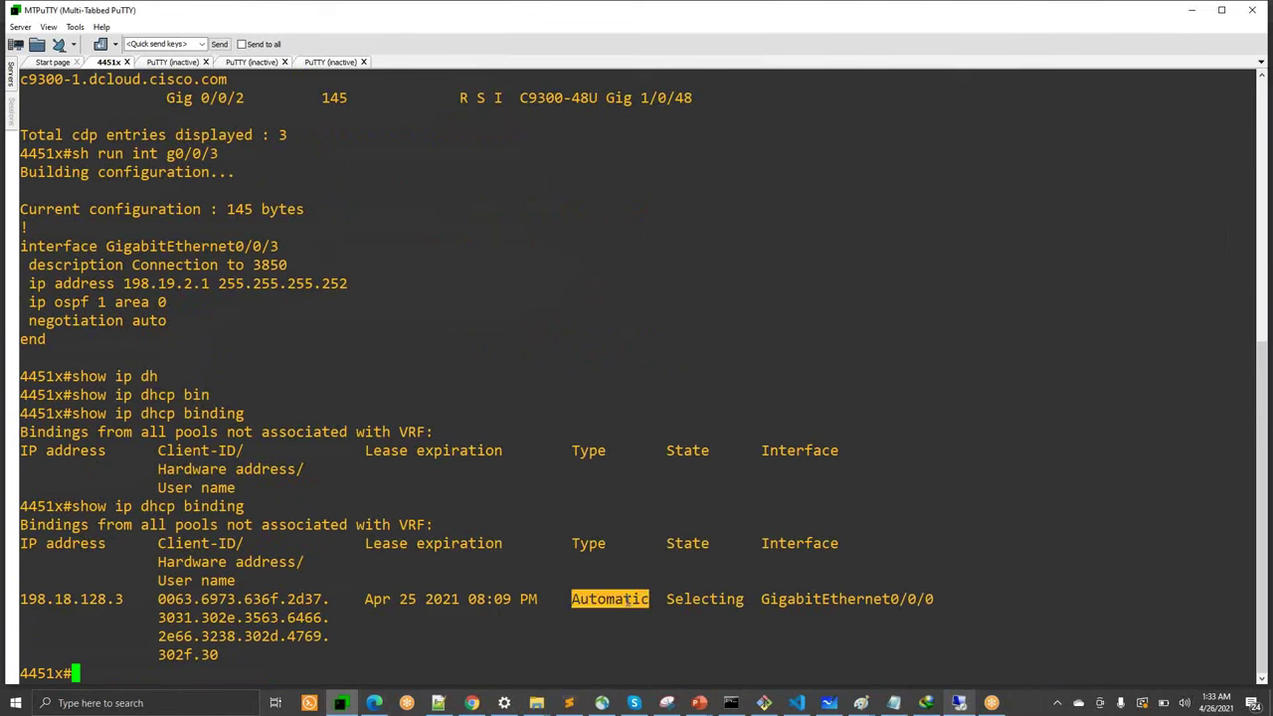
double_click(845, 599)
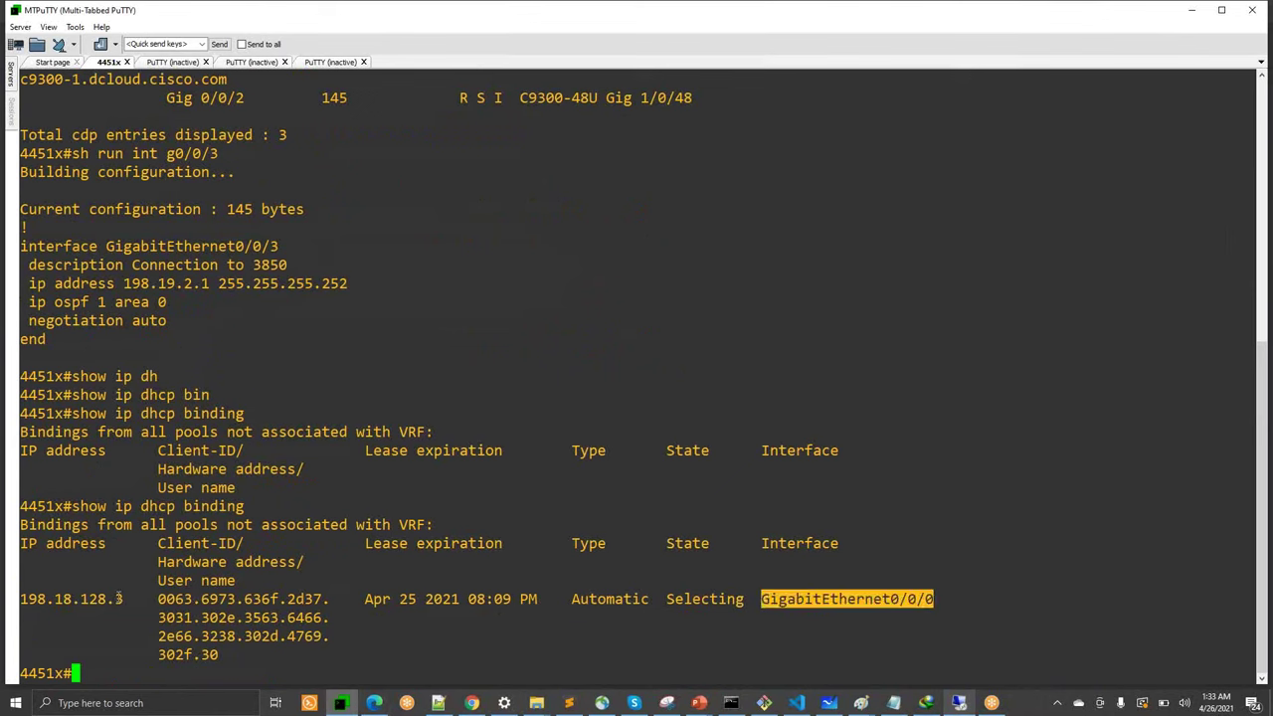
double_click(95, 599)
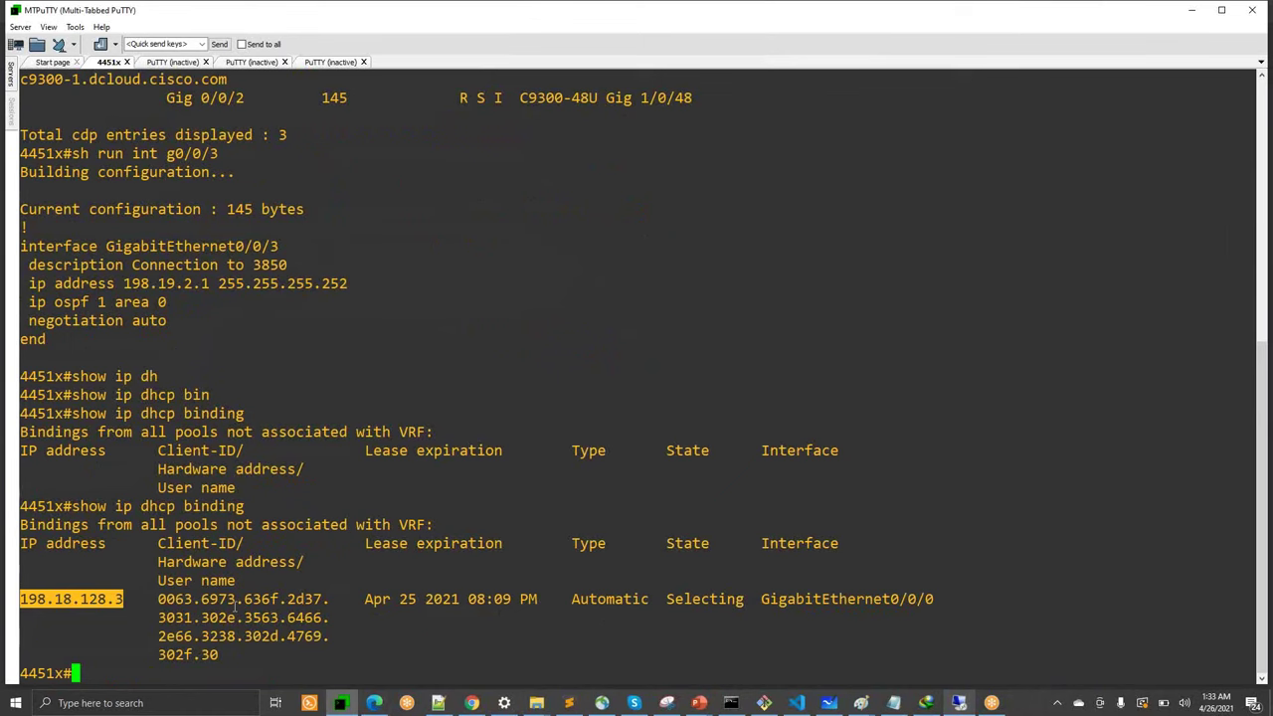
key("Up")
key("Return")
key("Up")
key("Return")
key("Return")
key("Return")
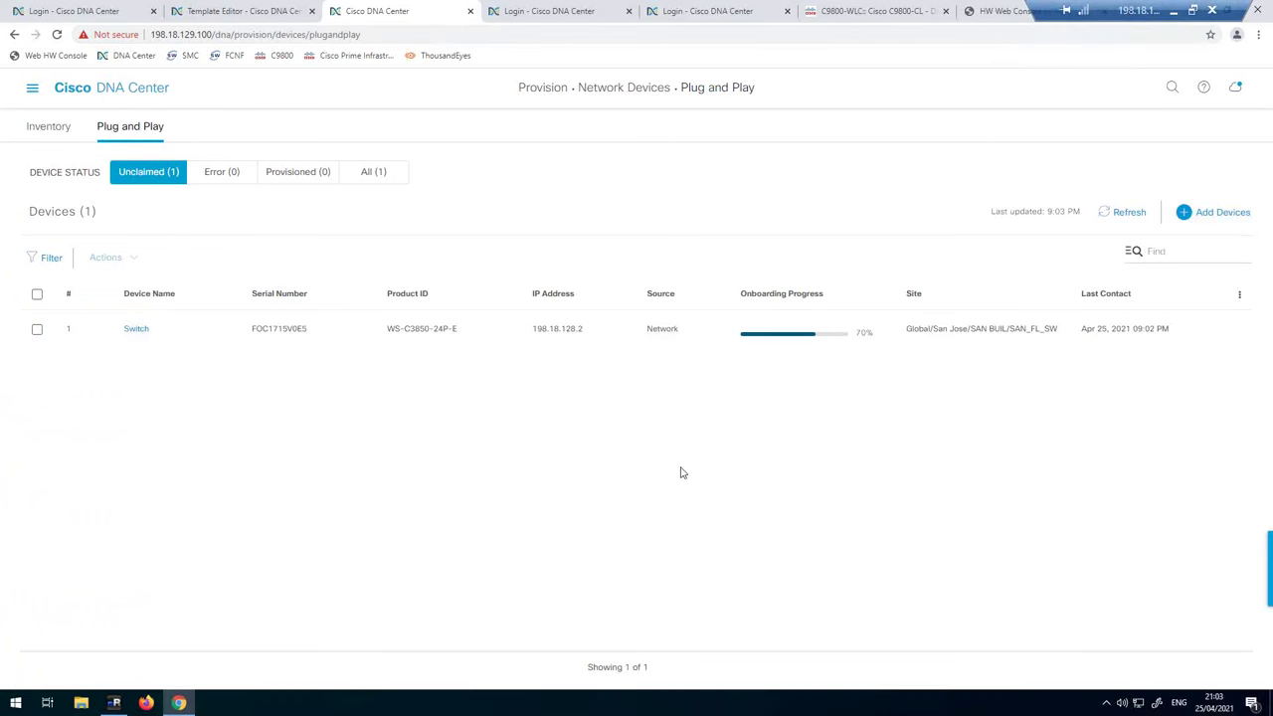
Refresh the Plug and Play list, filter Provisioned then All, and open 3850_sw_pnp's onboarding details.
mouse_move(853, 336)
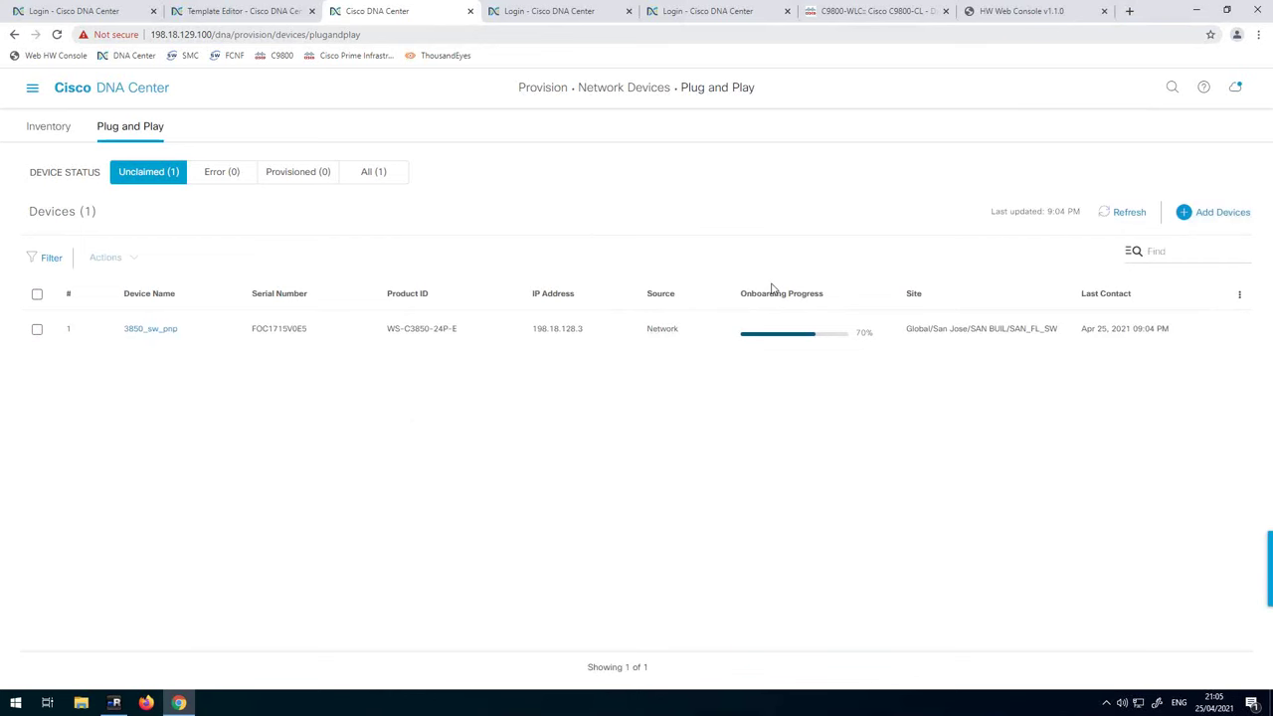
left_click(1126, 219)
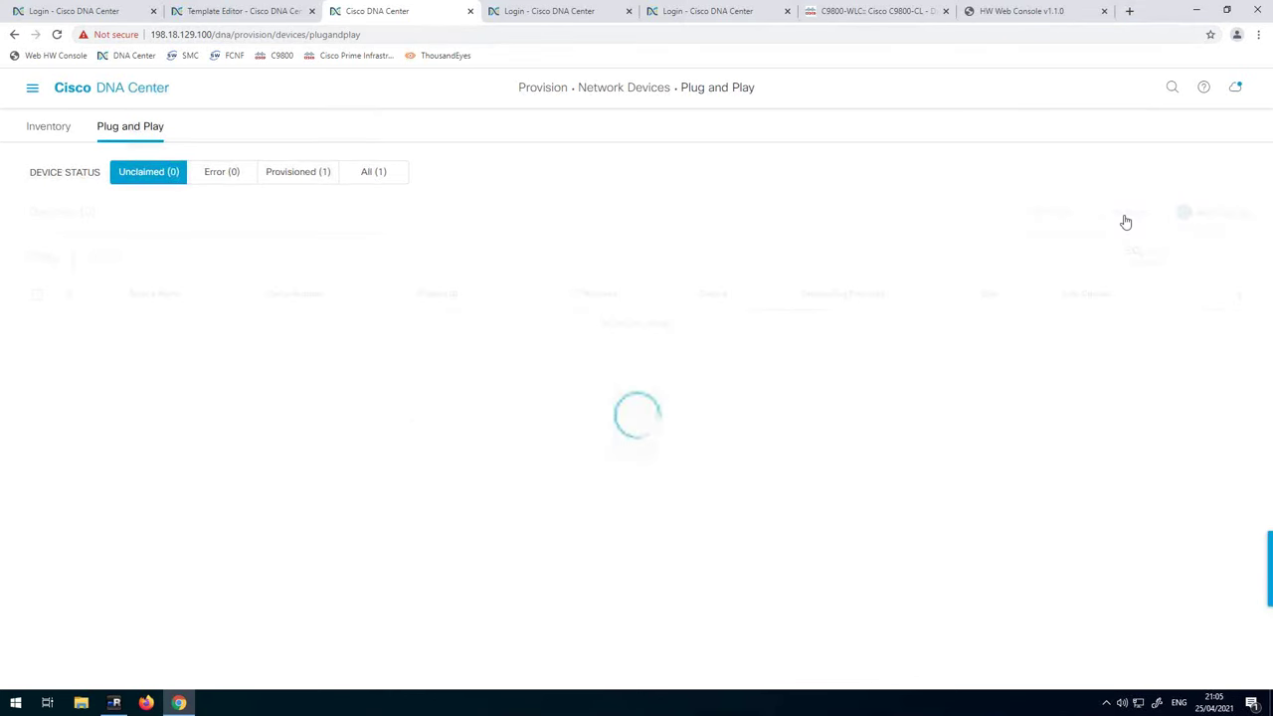
left_click(1118, 219)
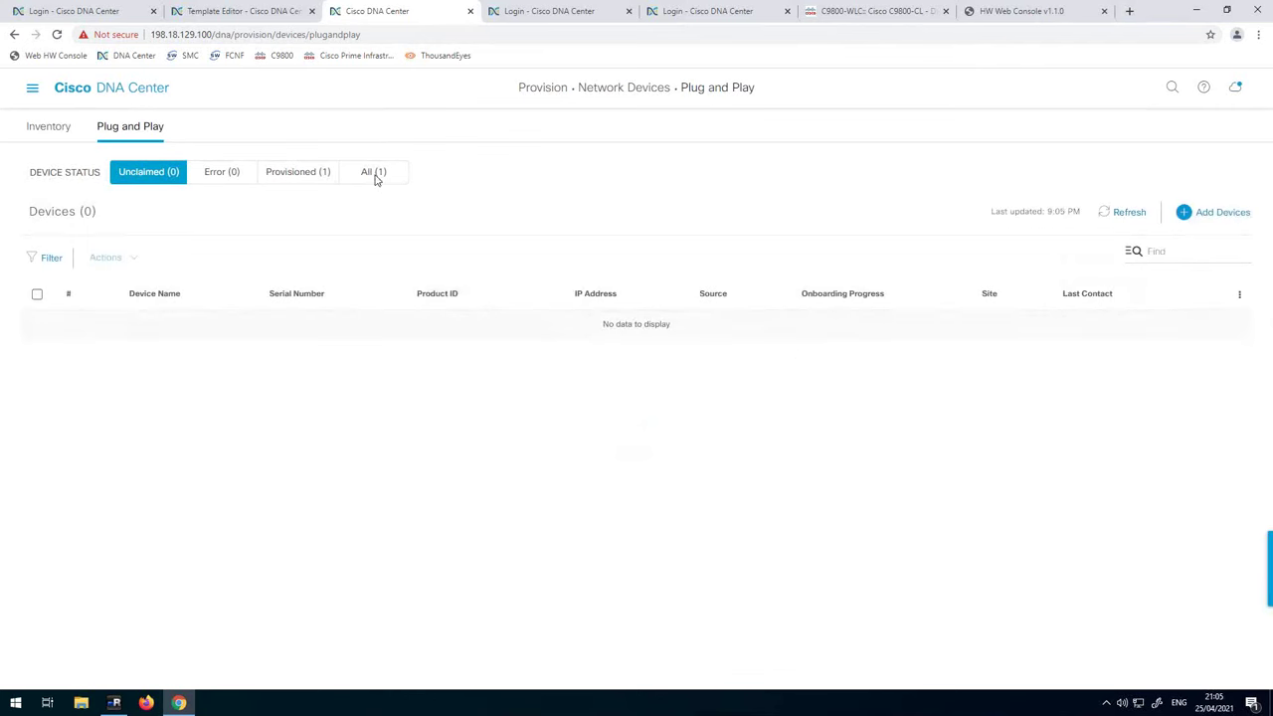
left_click(312, 178)
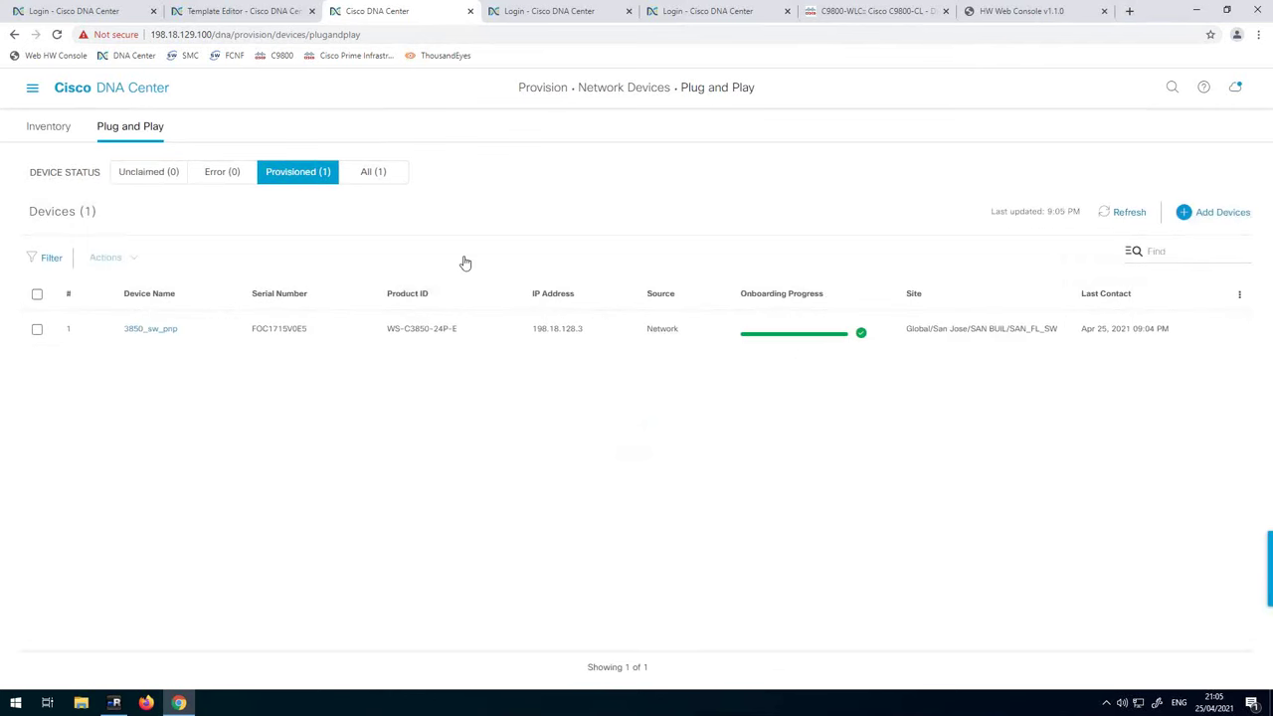
left_click(373, 181)
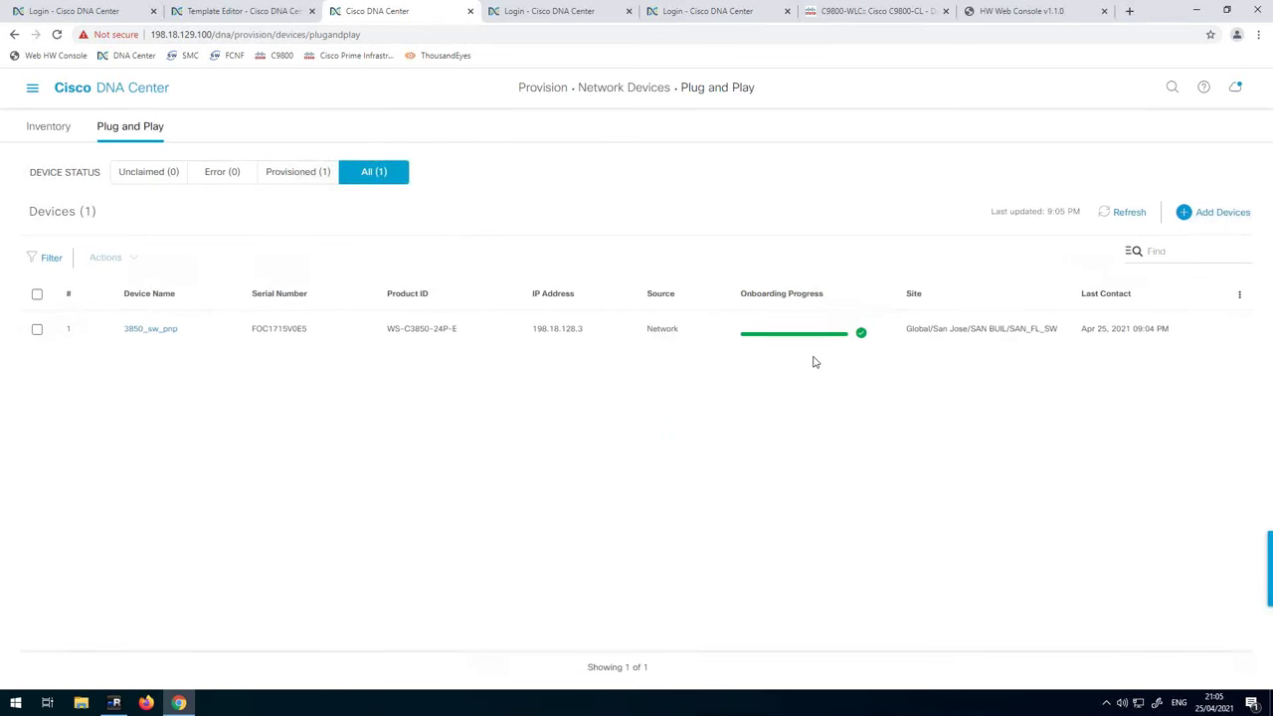
left_click(861, 335)
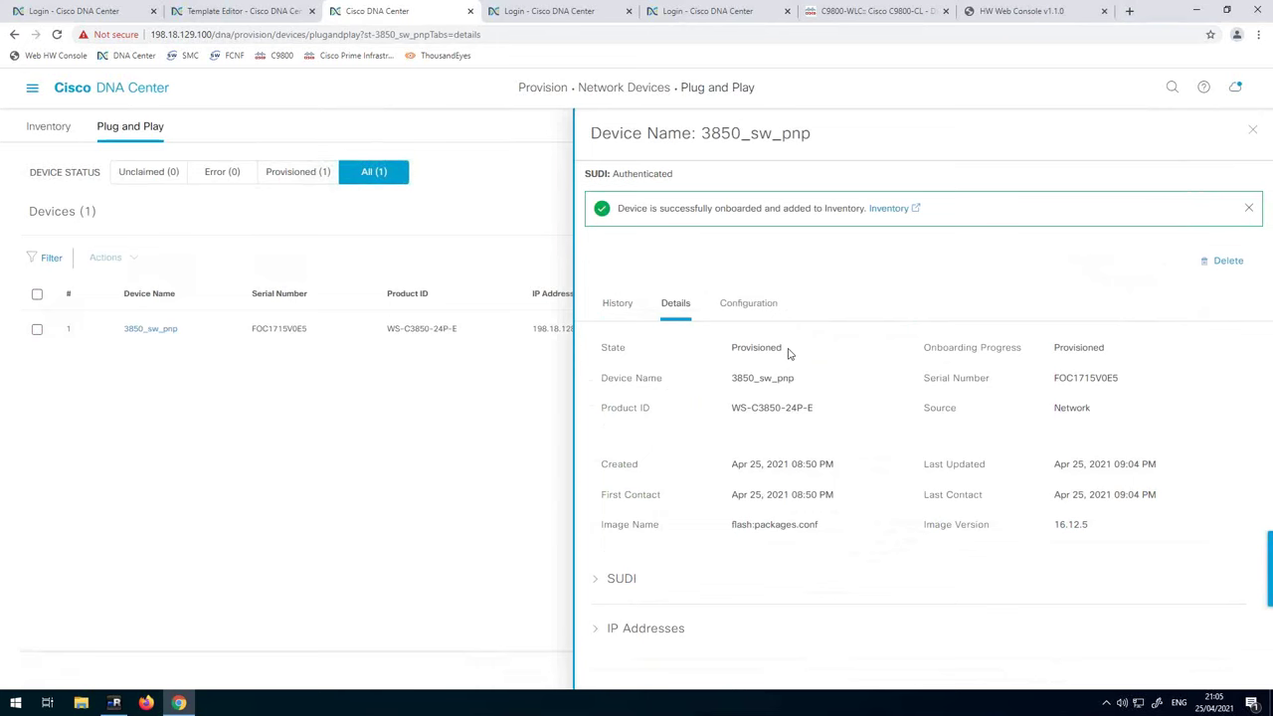
Review the applied 3850_pnp template configuration and onboarding history, then open Inventory in a new tab.
left_click(748, 312)
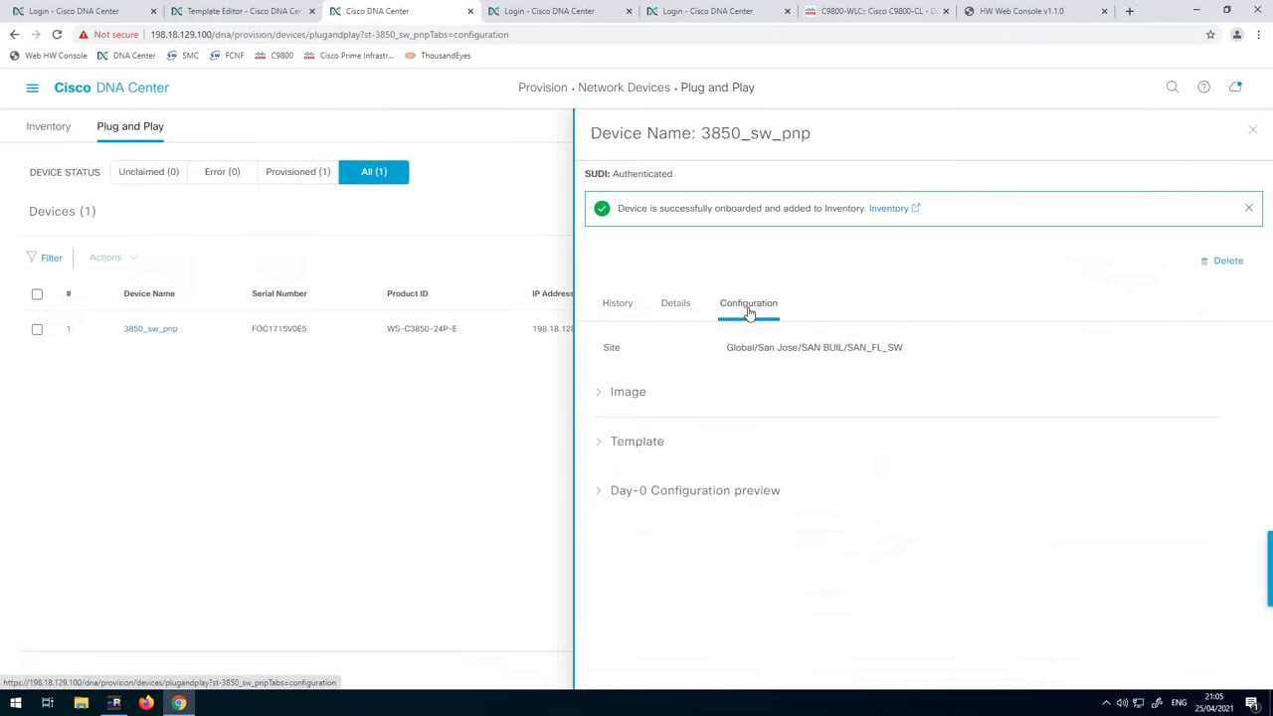
left_click(601, 445)
left_click(600, 444)
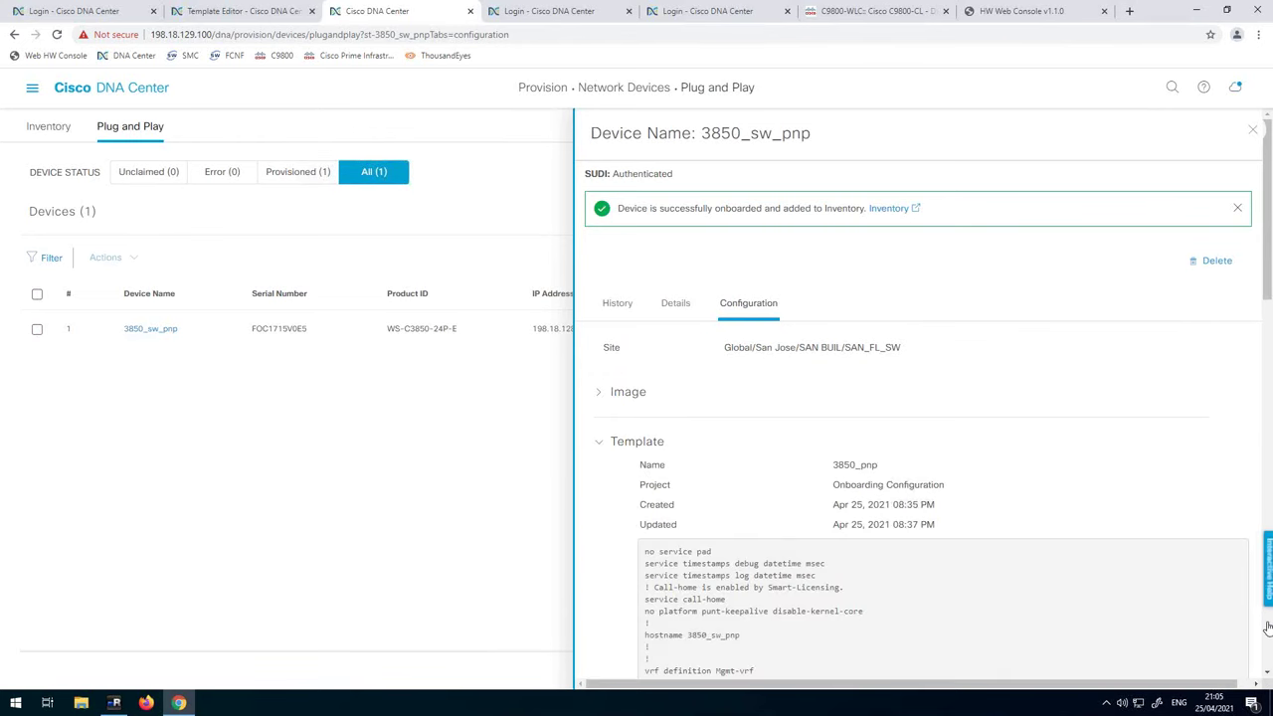
scroll(837, 411, "down", 5)
scroll(1079, 266, "down", 5)
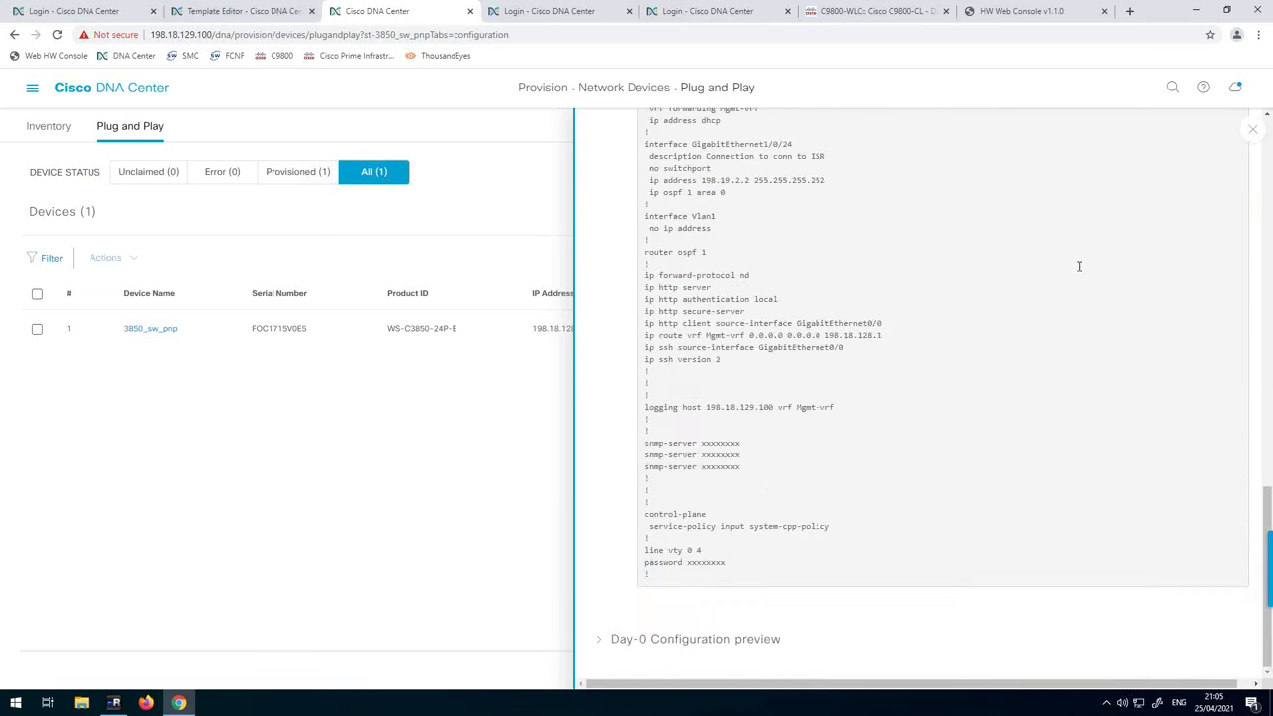
scroll(1267, 169, "up", 5)
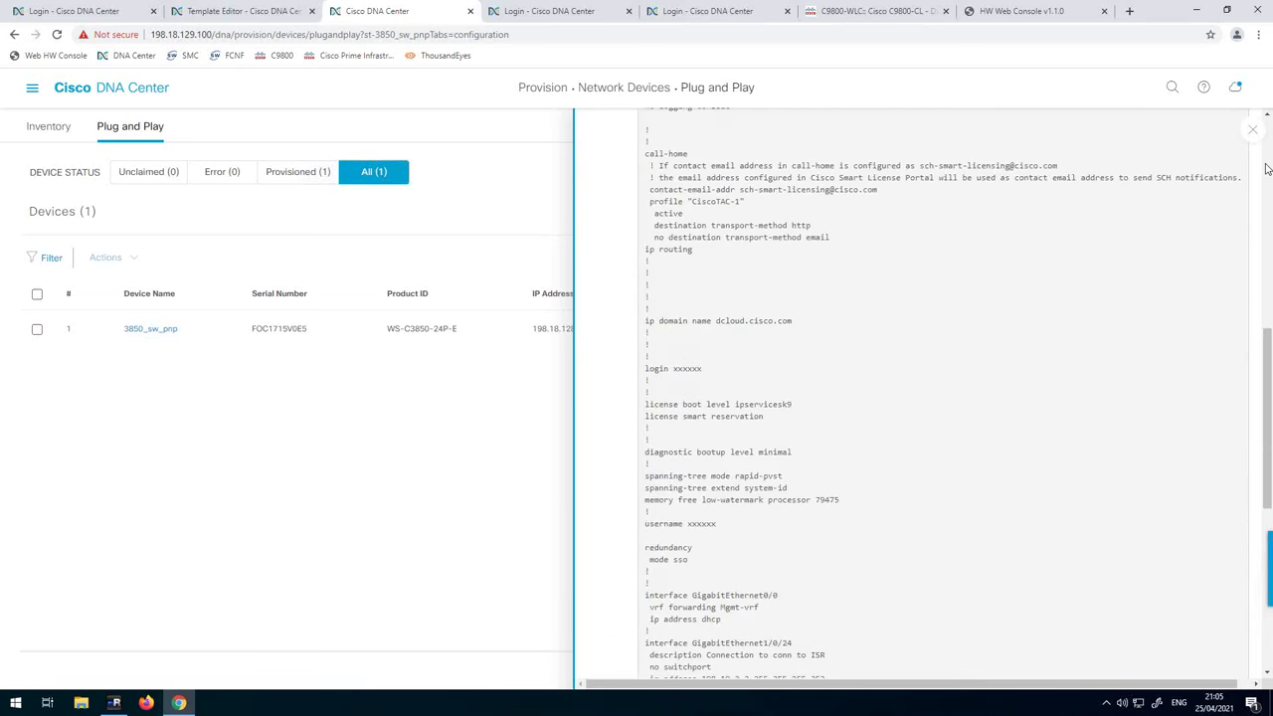
scroll(1267, 169, "up", 10)
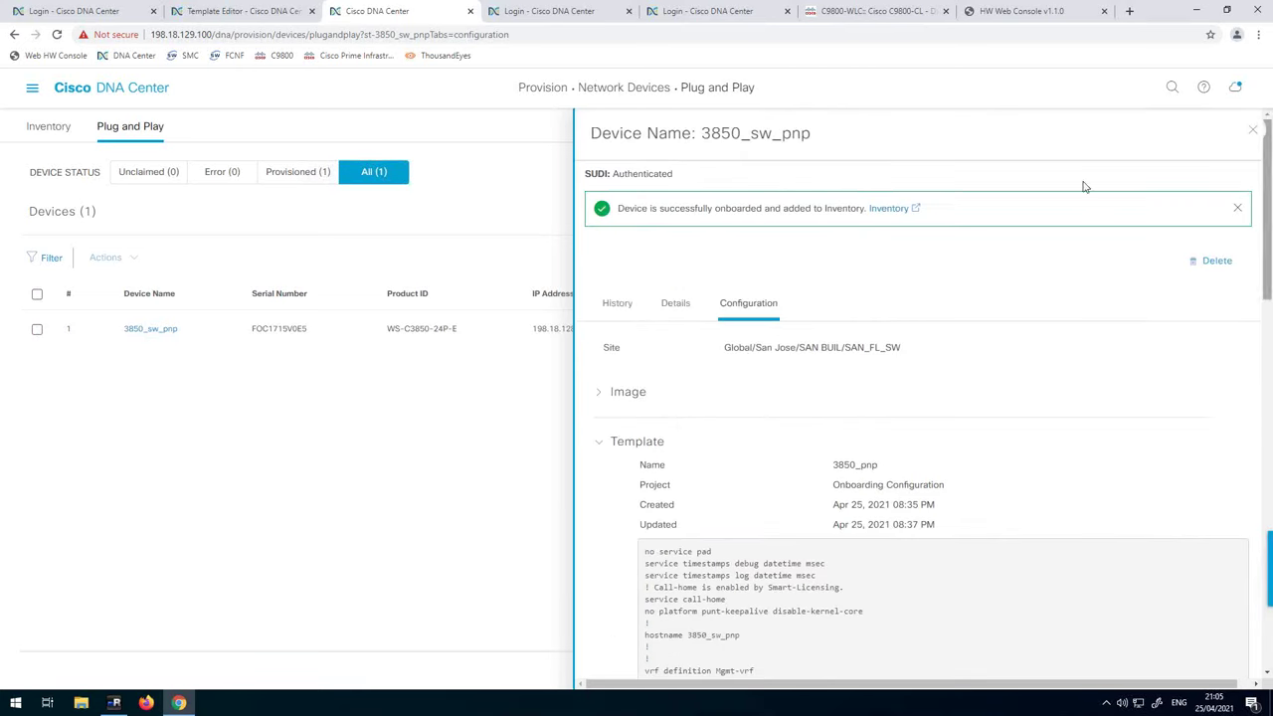
left_click(616, 305)
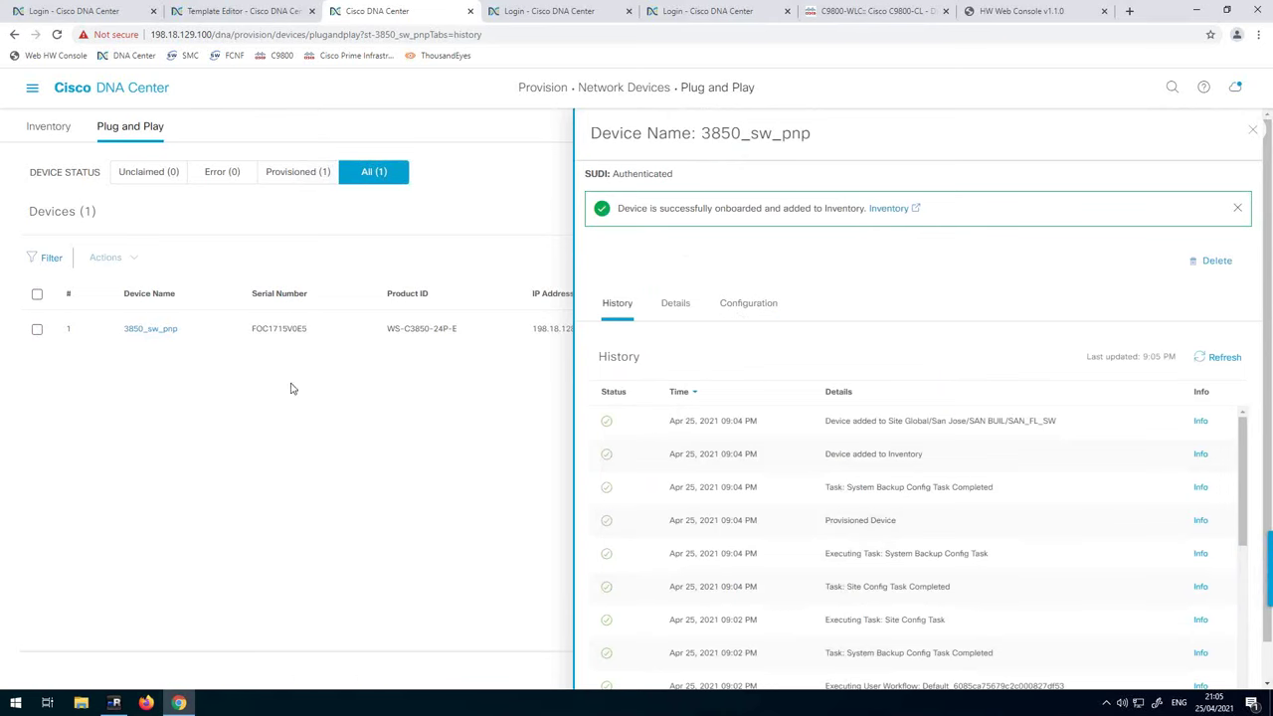
left_click(890, 210)
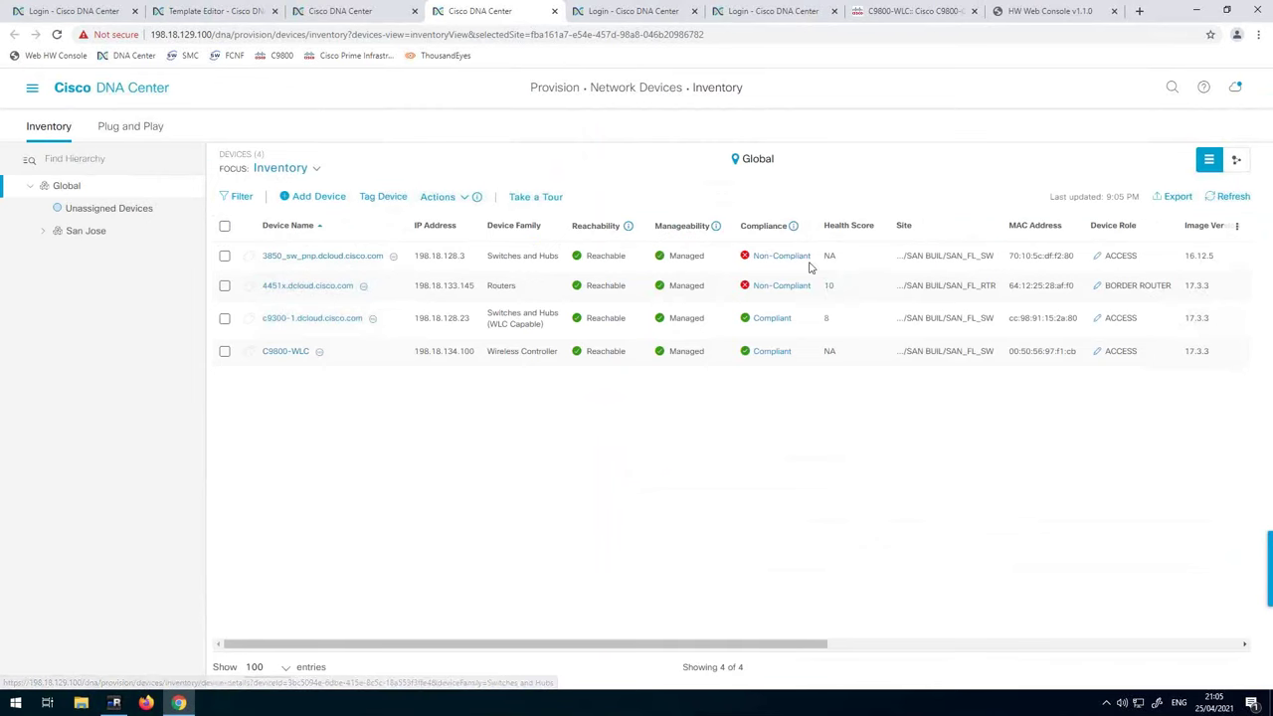
left_click(334, 261)
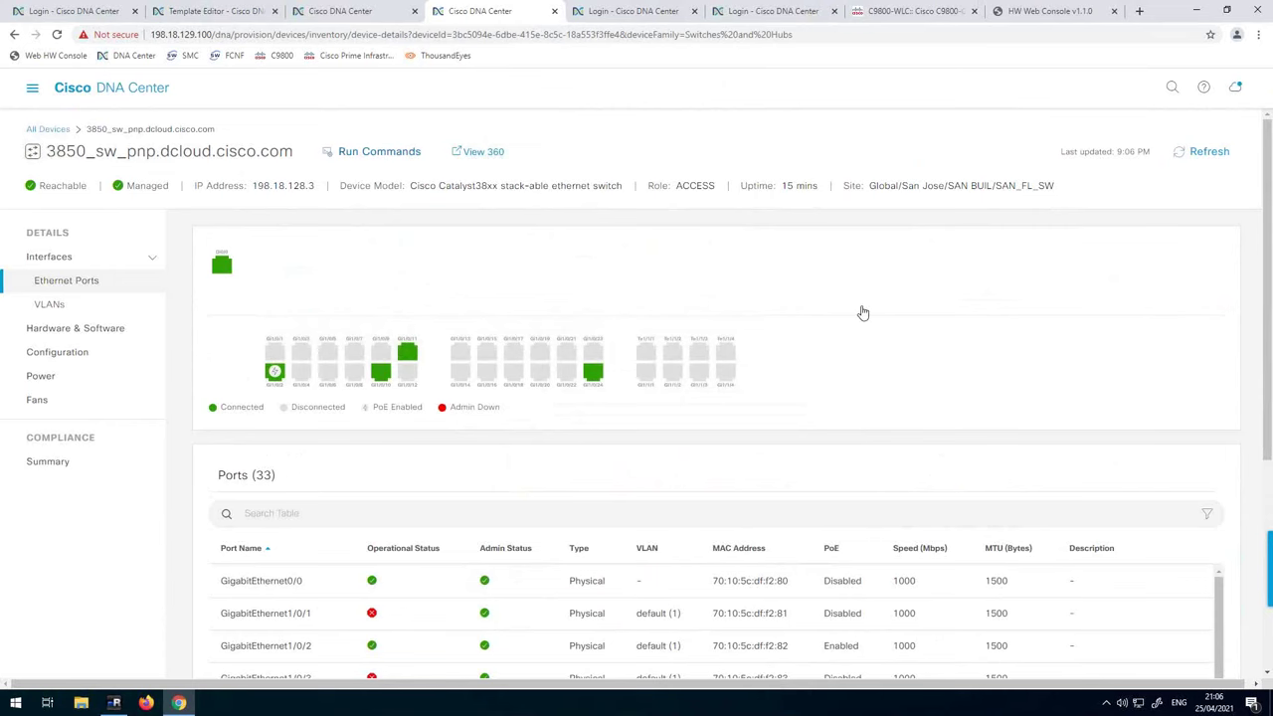
key("q+t")
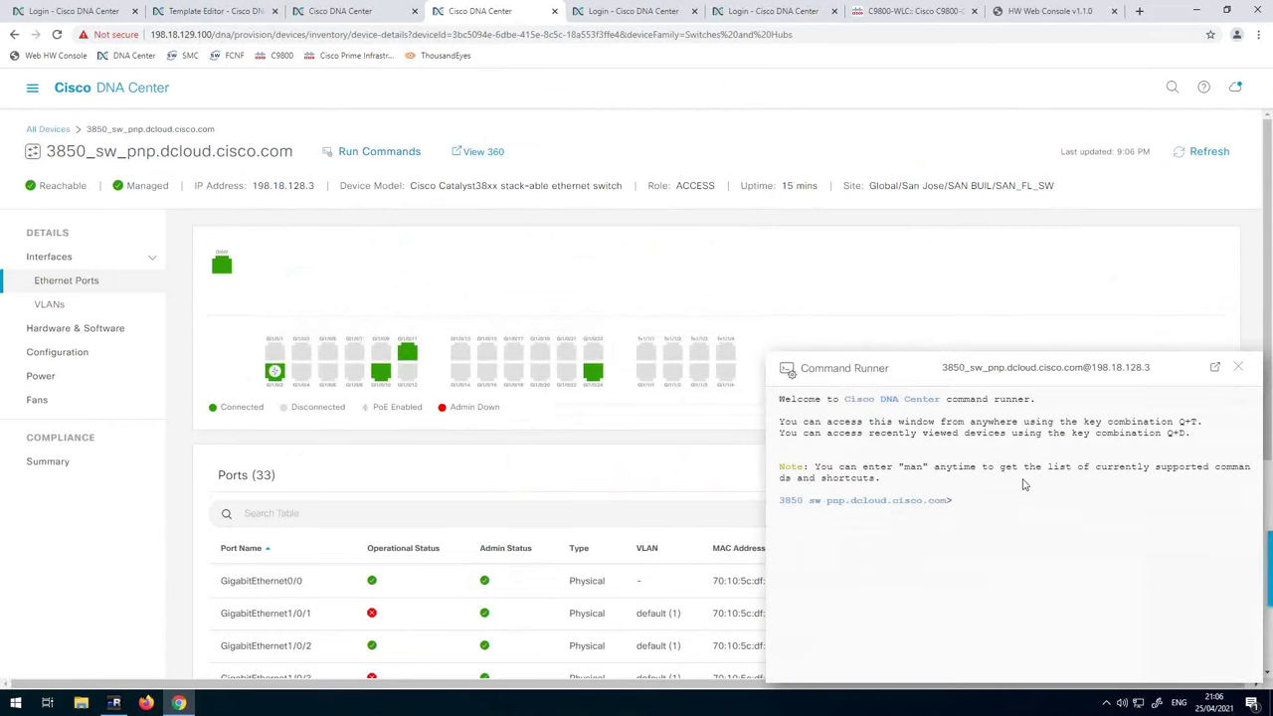
type("show ip int brief")
key("Return")
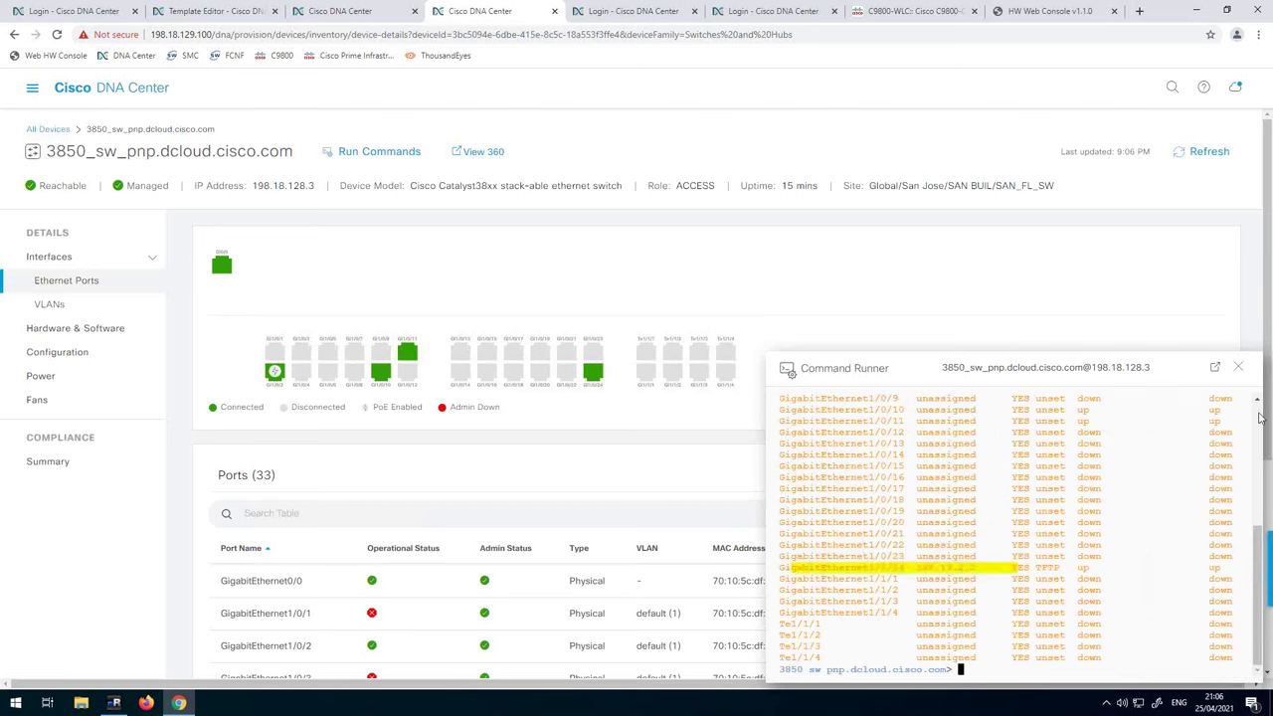
scroll(1259, 417, "up", 5)
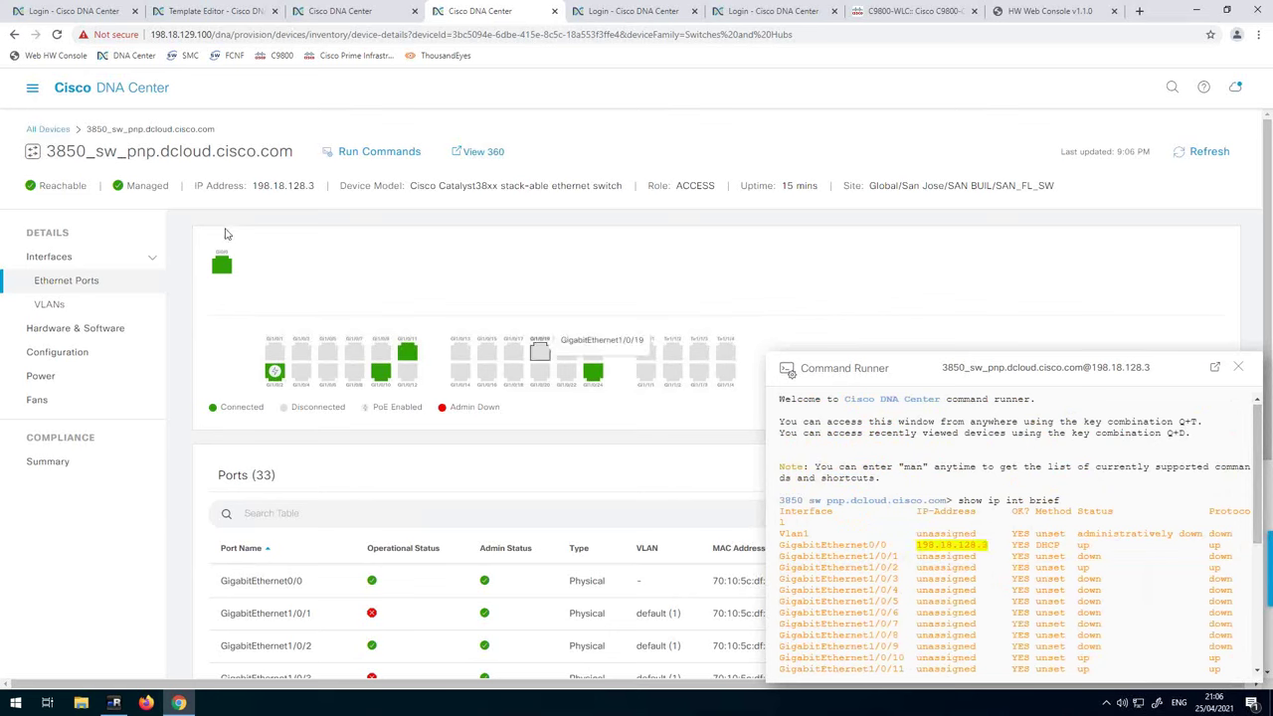
left_click(42, 129)
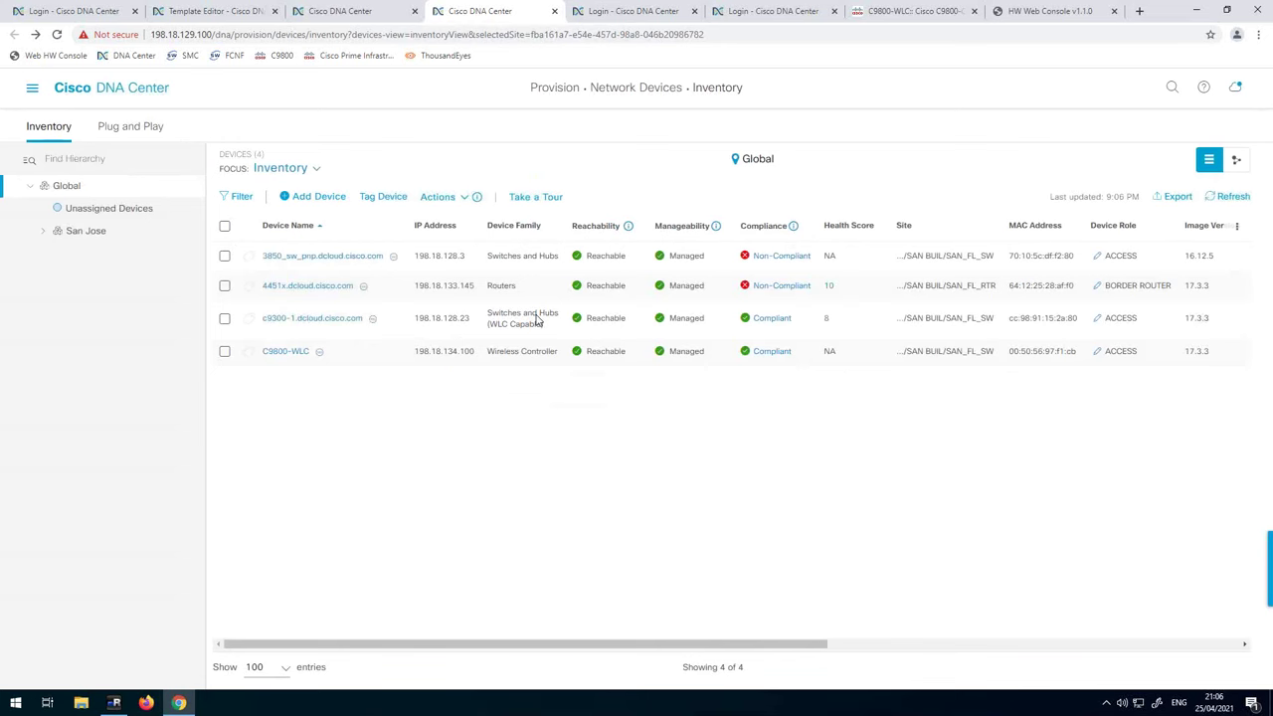
Open 3850_sw_pnp's Non-Compliant summary and its Startup vs Running Configuration comparison.
left_click(783, 259)
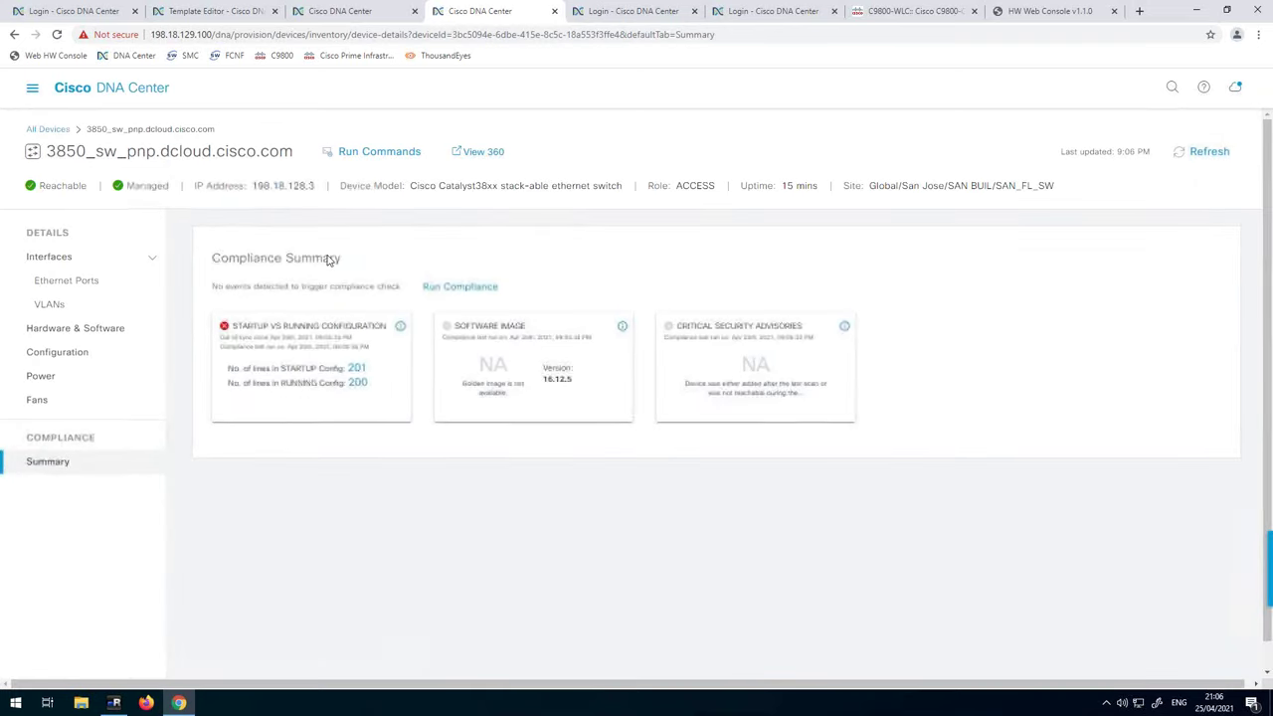
left_click(357, 382)
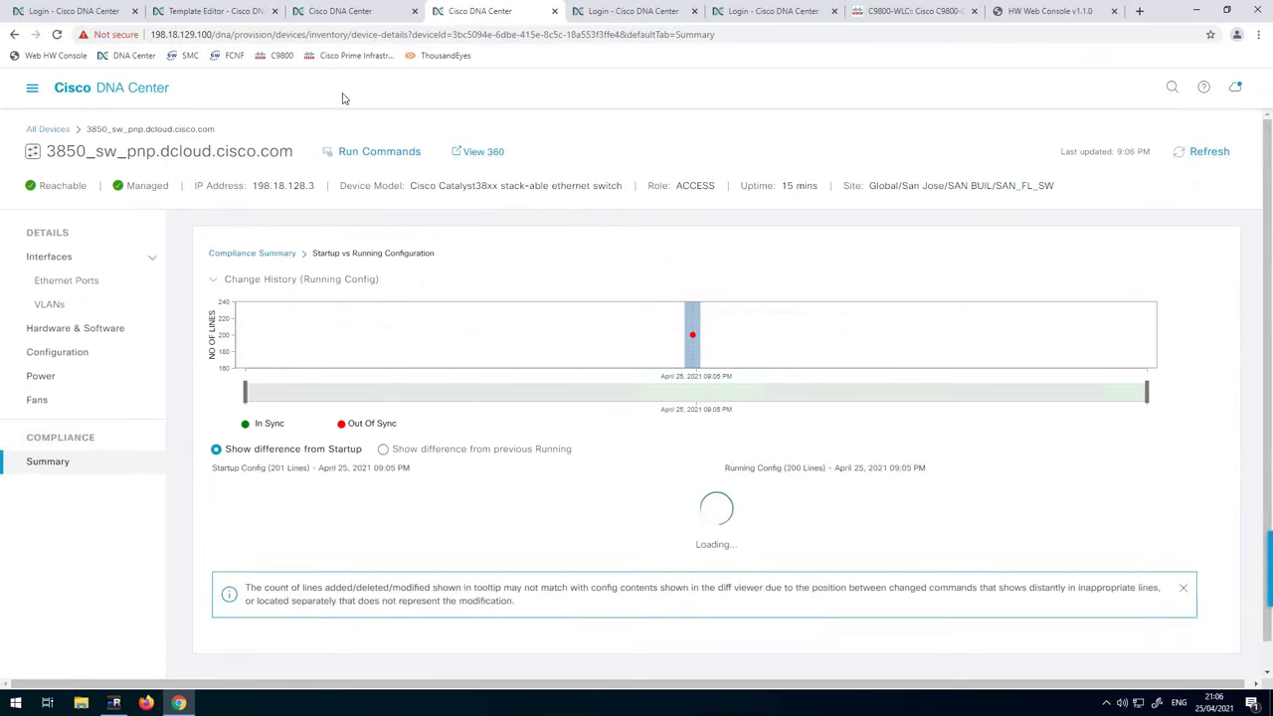
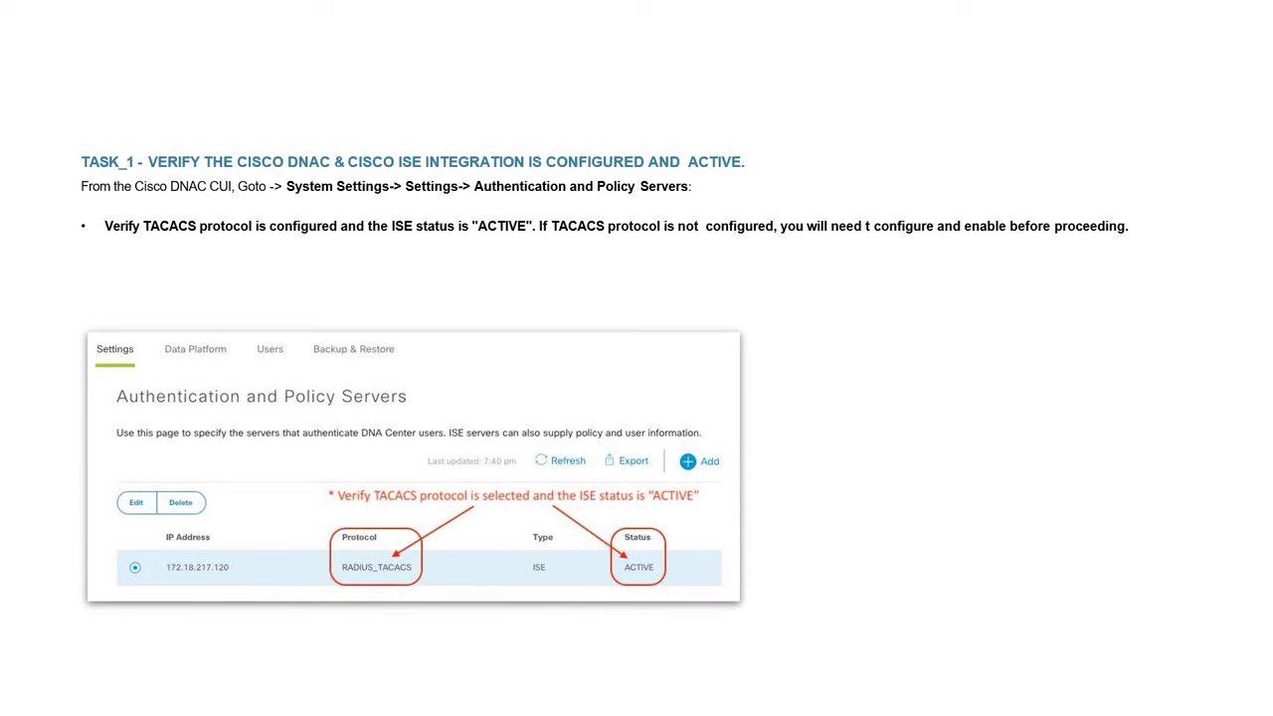
Advance the slideshow past the Add AAA/ISE server slide to the Task 2 slide.
left_click(312, 492)
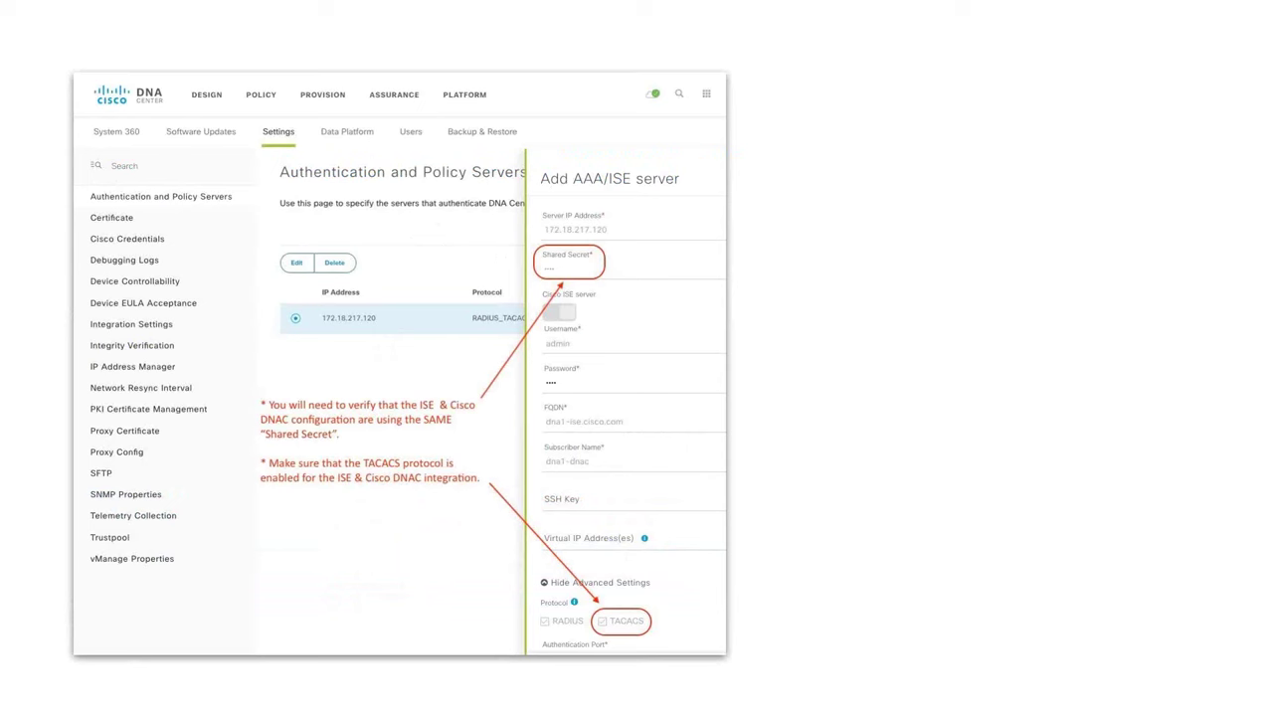
key("Right")
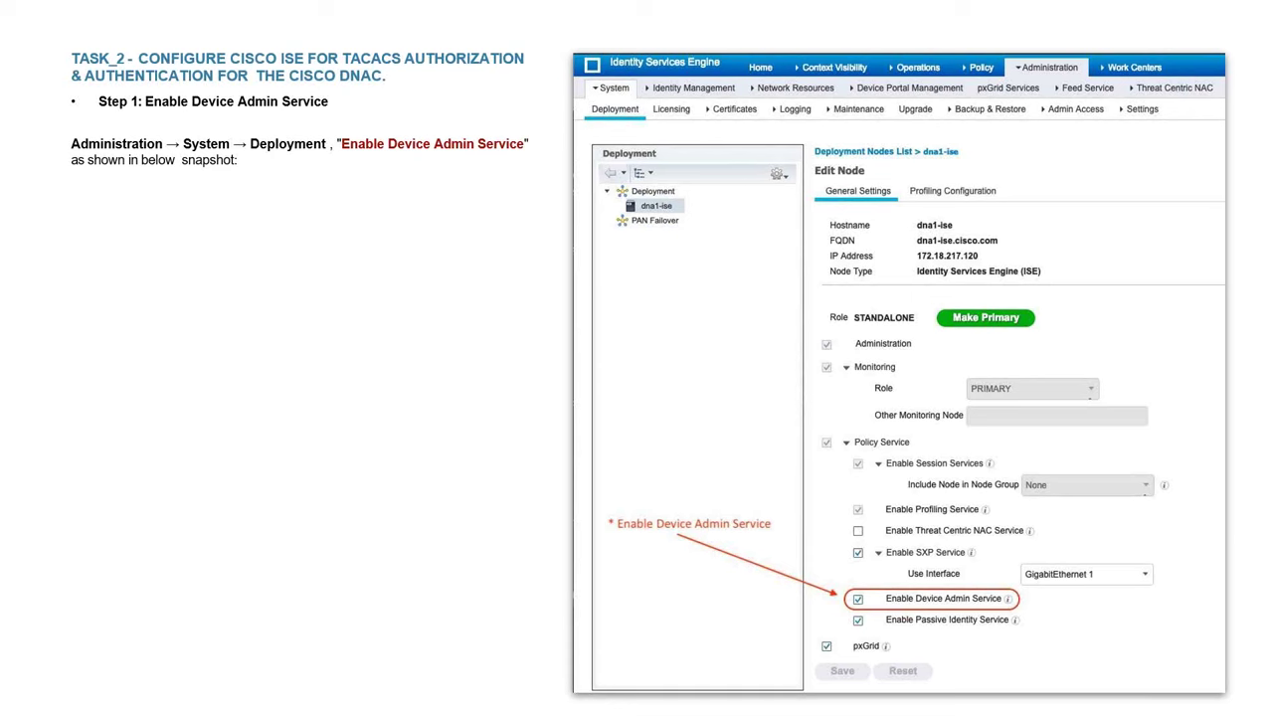
Check Device Admin Service on the live ISE Deployment page, then go to Licensing.
key("alt+Tab")
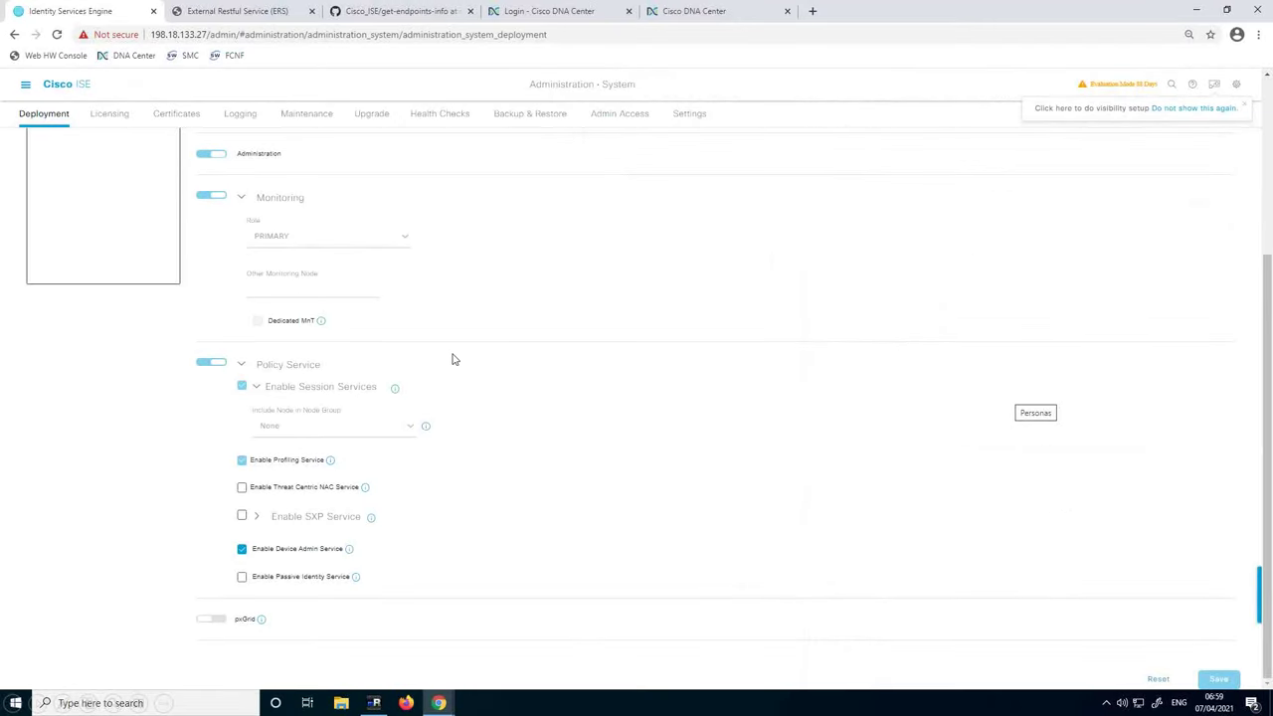
key("alt+Tab")
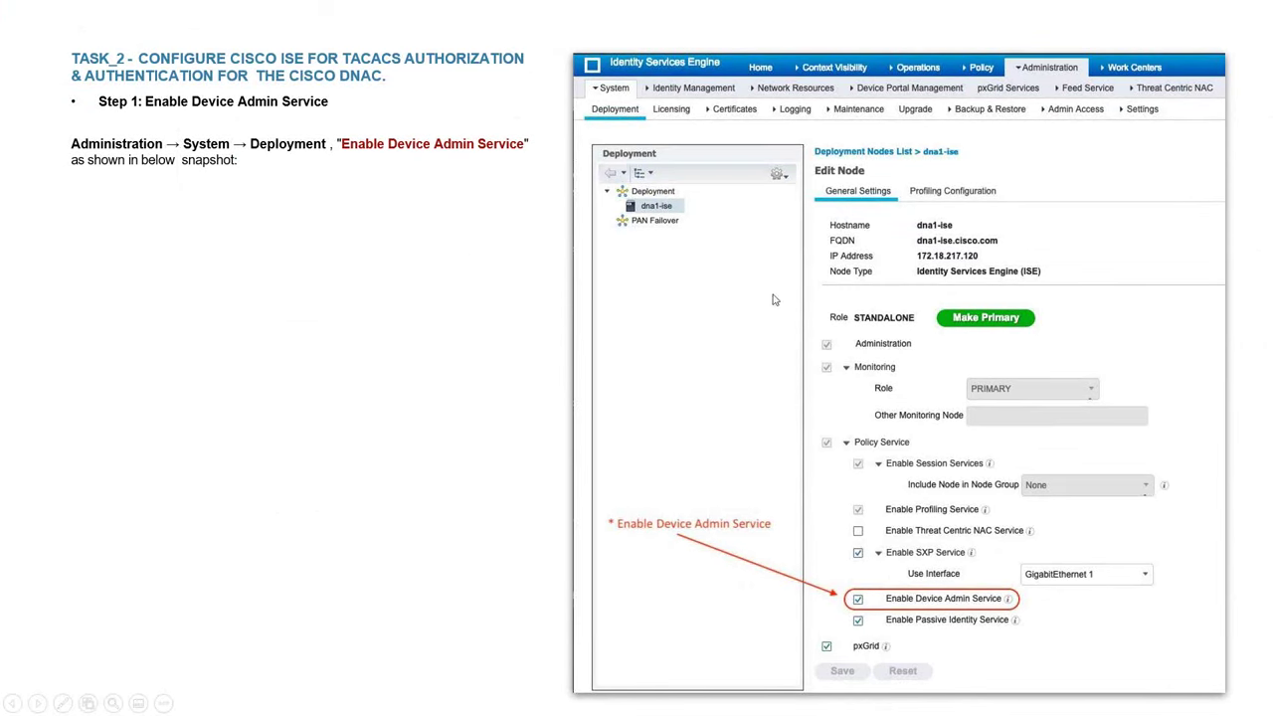
key("alt+Tab")
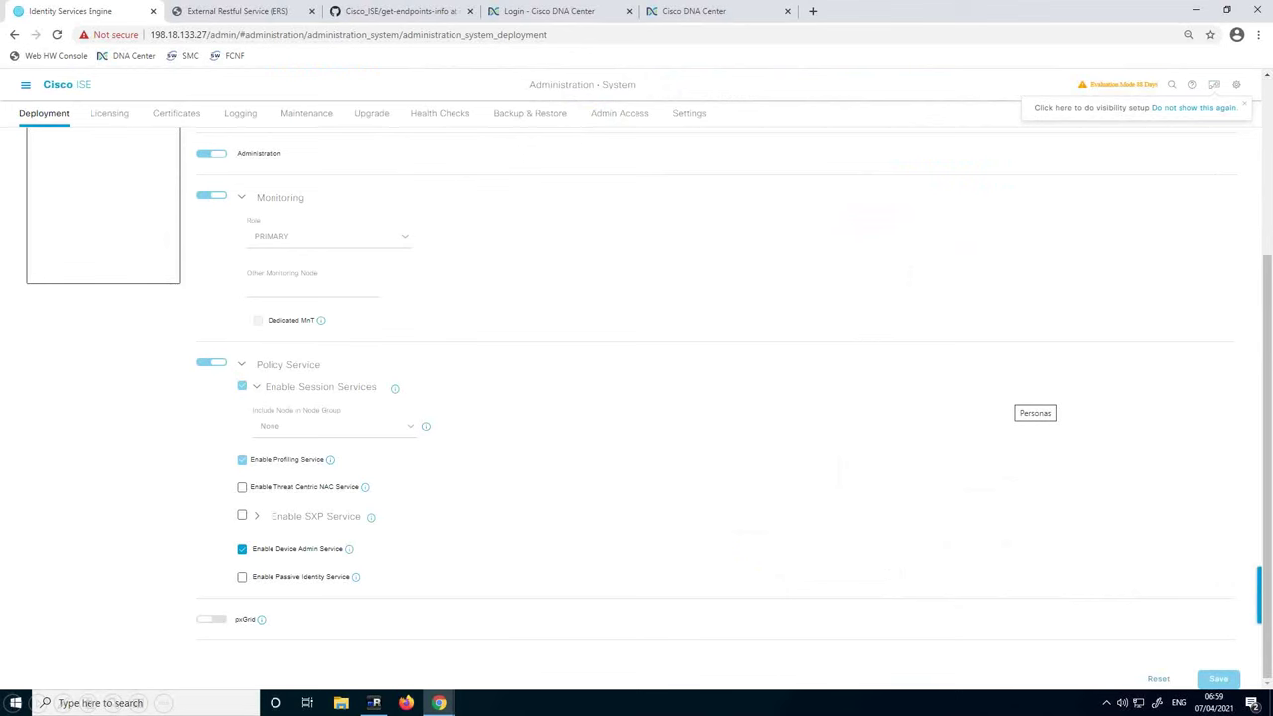
left_click(109, 114)
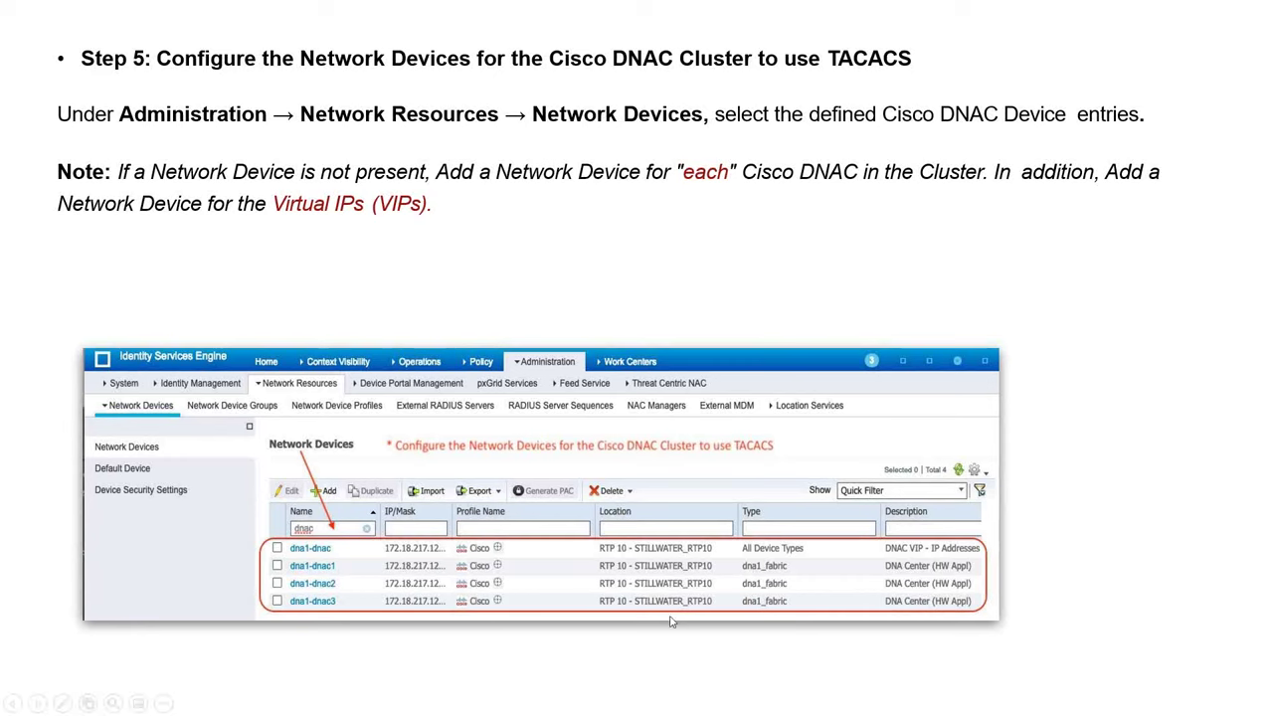
Advance the slideshow through the TACACS shared-secret slide toward Add Users & Groups.
left_click(484, 542)
key("Right")
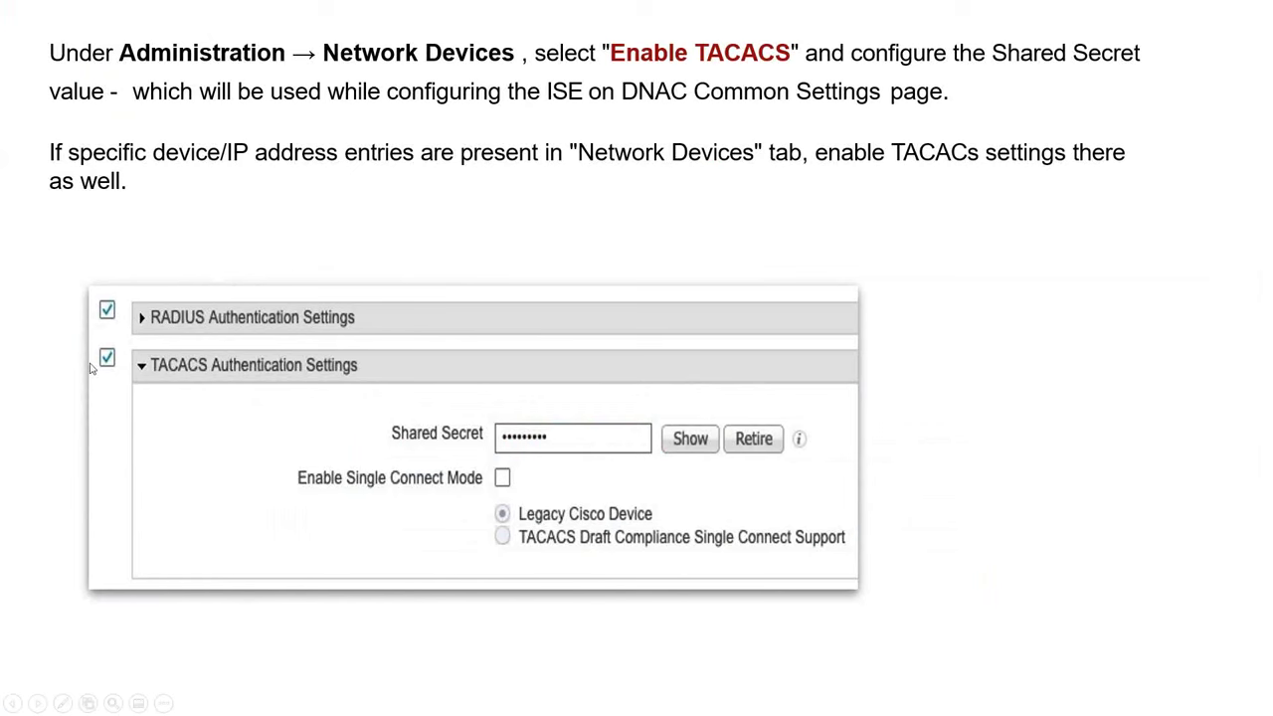
left_click(156, 371)
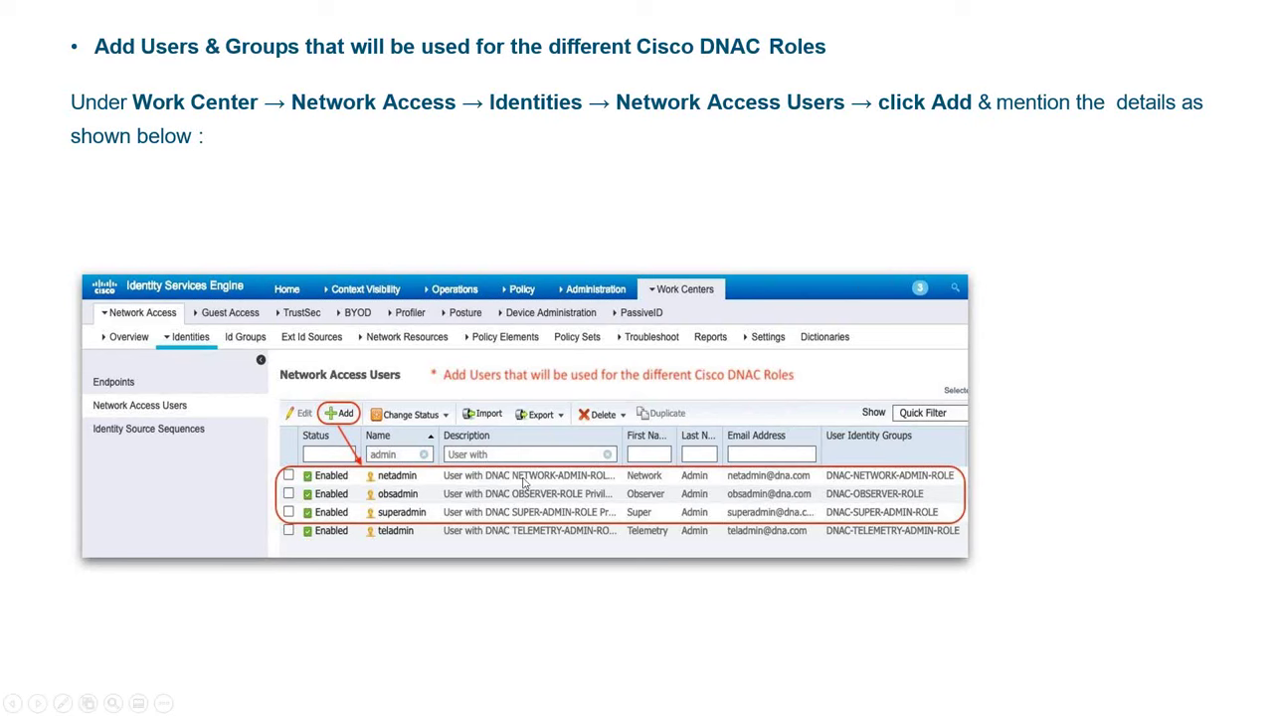
Advance the slideshow to the next slide, on adding users and groups for DNAC roles.
left_click(600, 539)
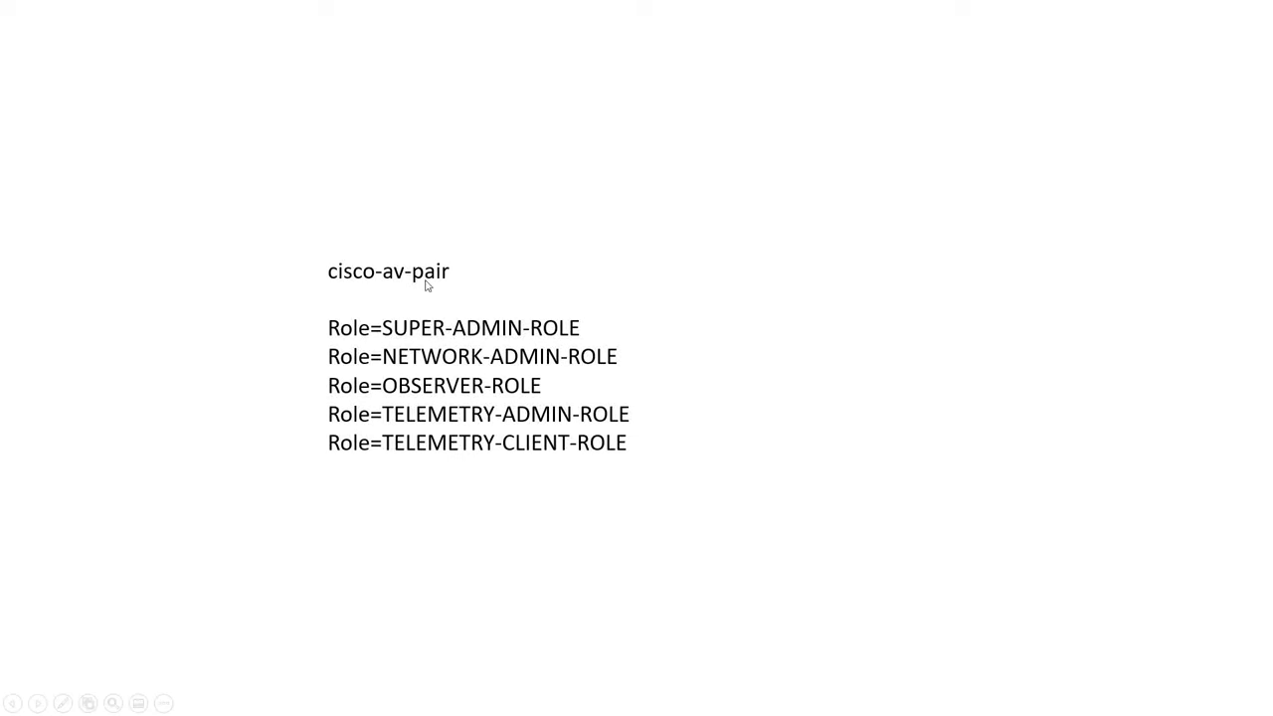
Advance to the TACACS Profiles slide showing DNAC_NETWORK_ADMIN_TACACS with privilege 15.
left_click(324, 334)
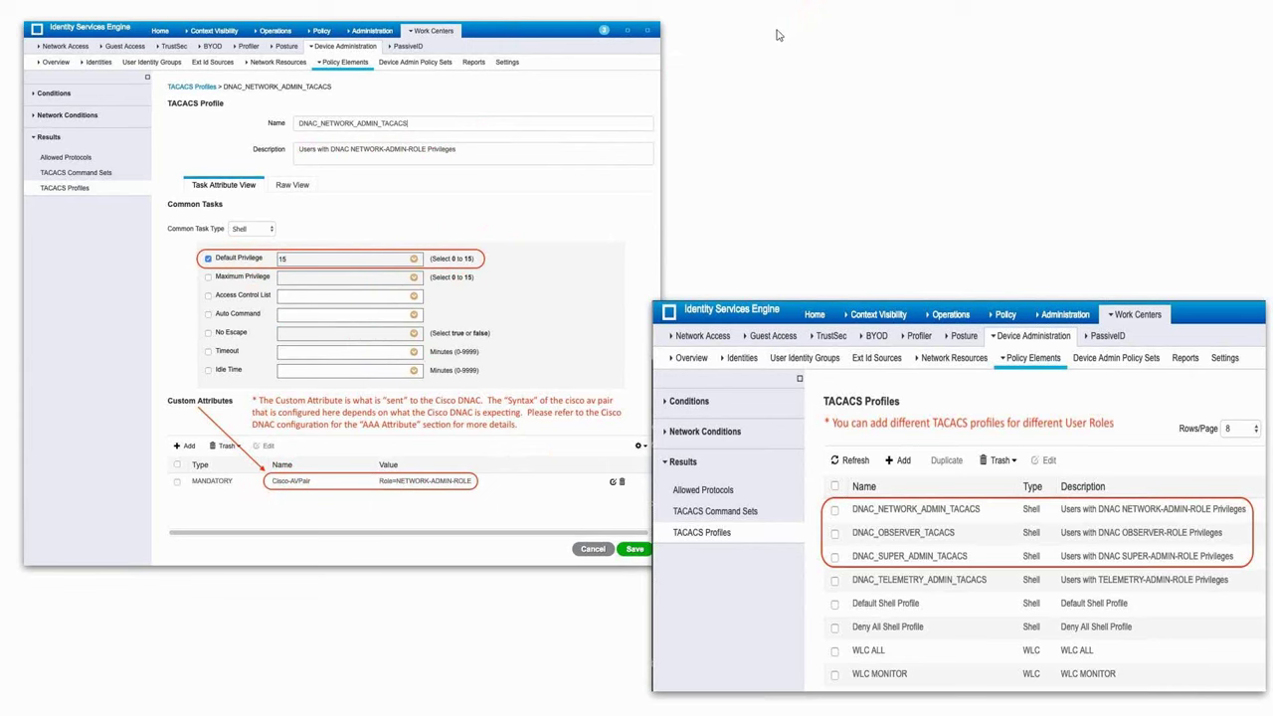
Move back and forth among the TACACS profile, cisco-av-pair role list and Step 4 policy slides.
key("alt+Tab")
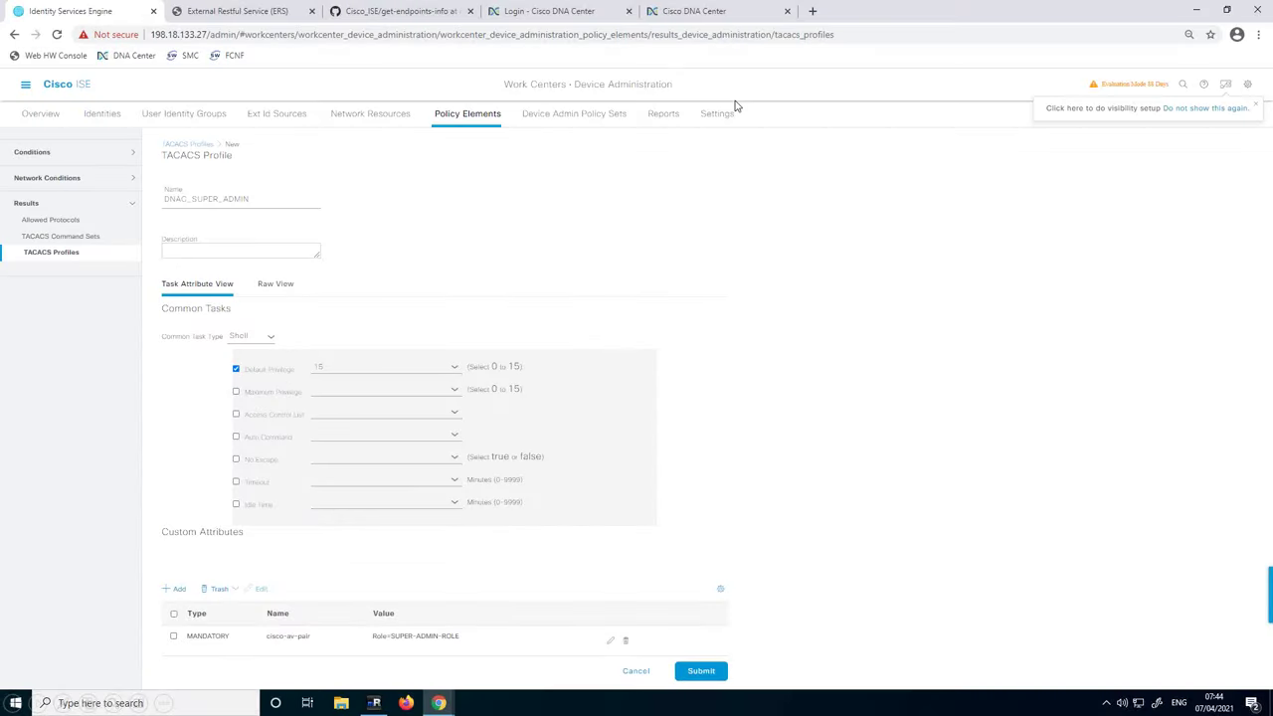
key("alt+Tab")
key("Right")
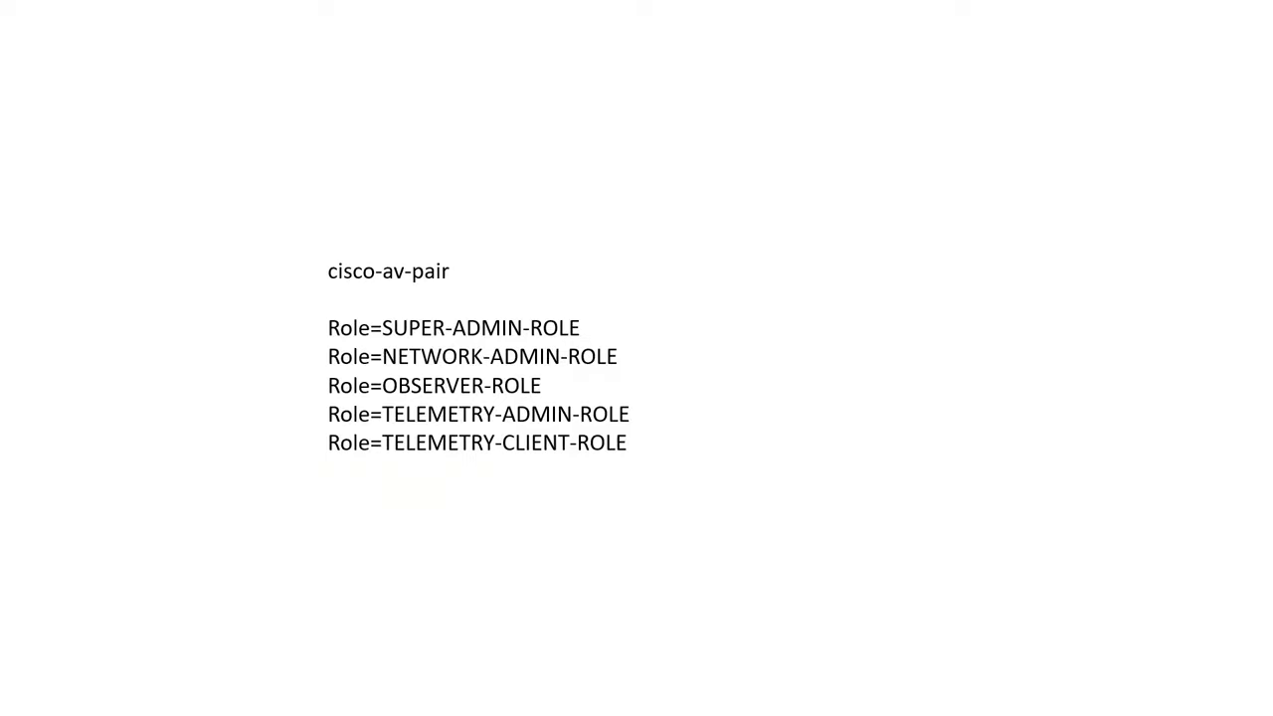
left_click(537, 402)
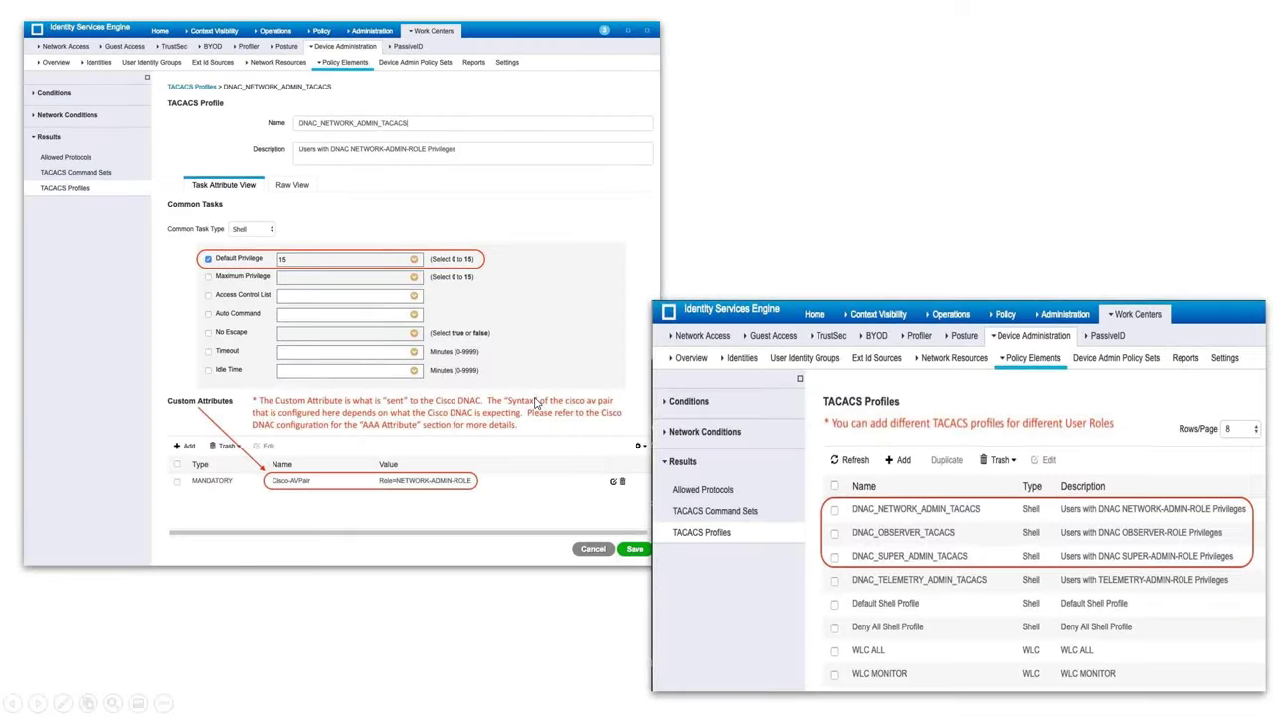
key("alt+Tab")
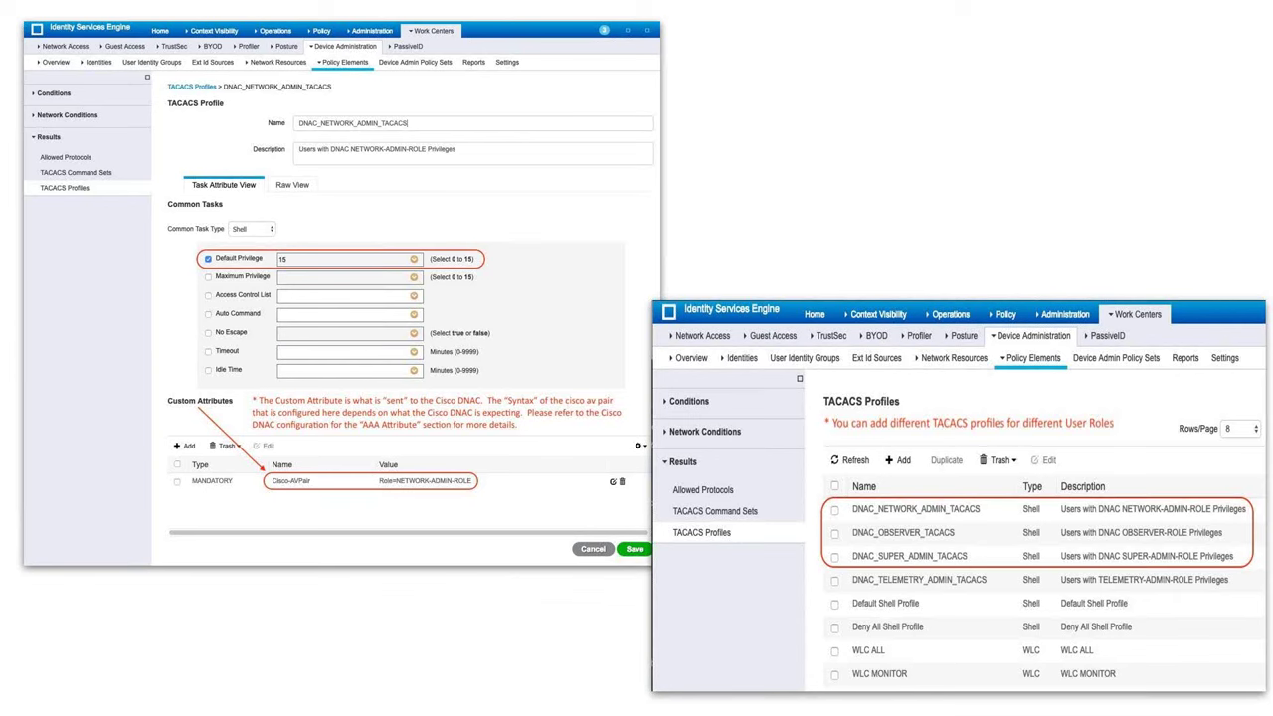
key("Right")
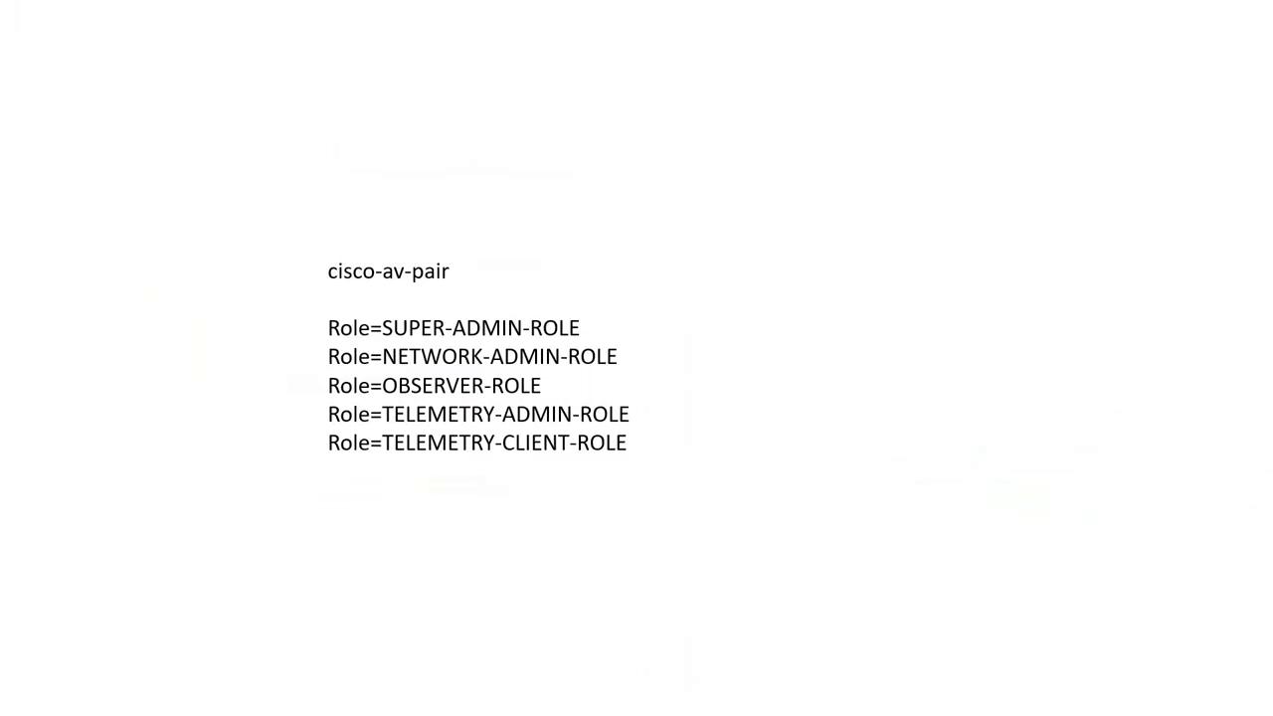
key("Right")
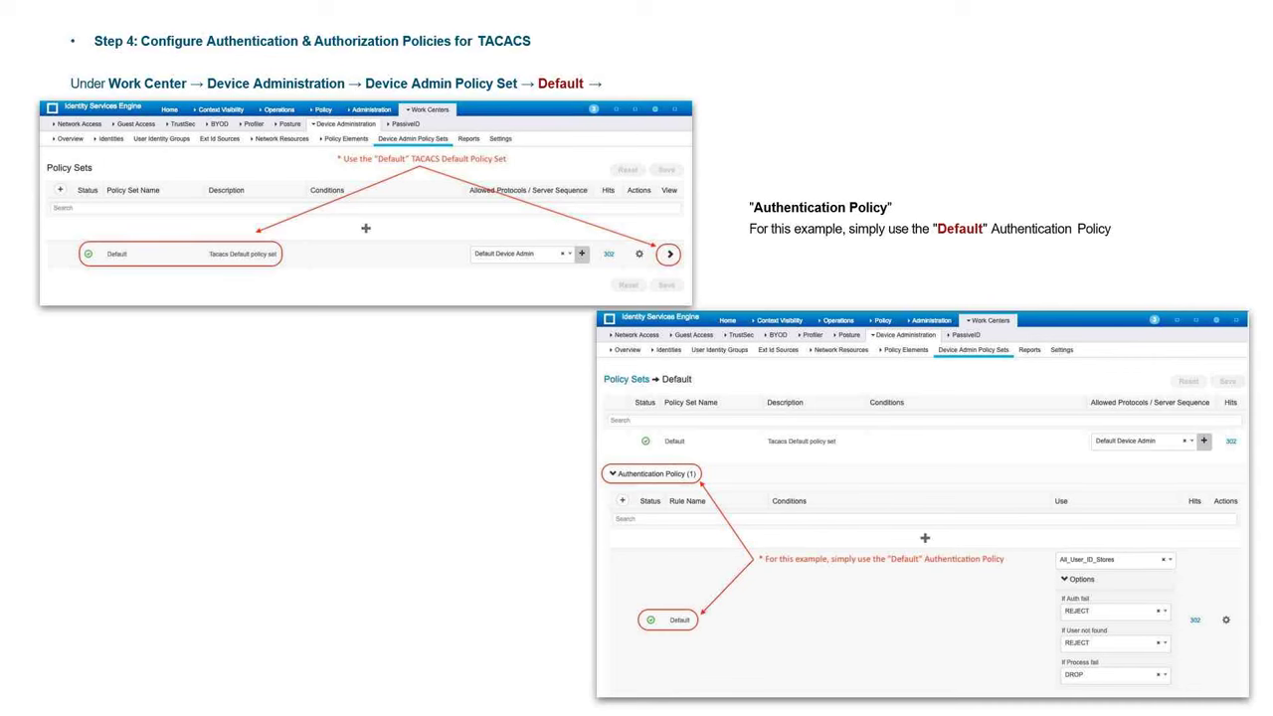
key("Left")
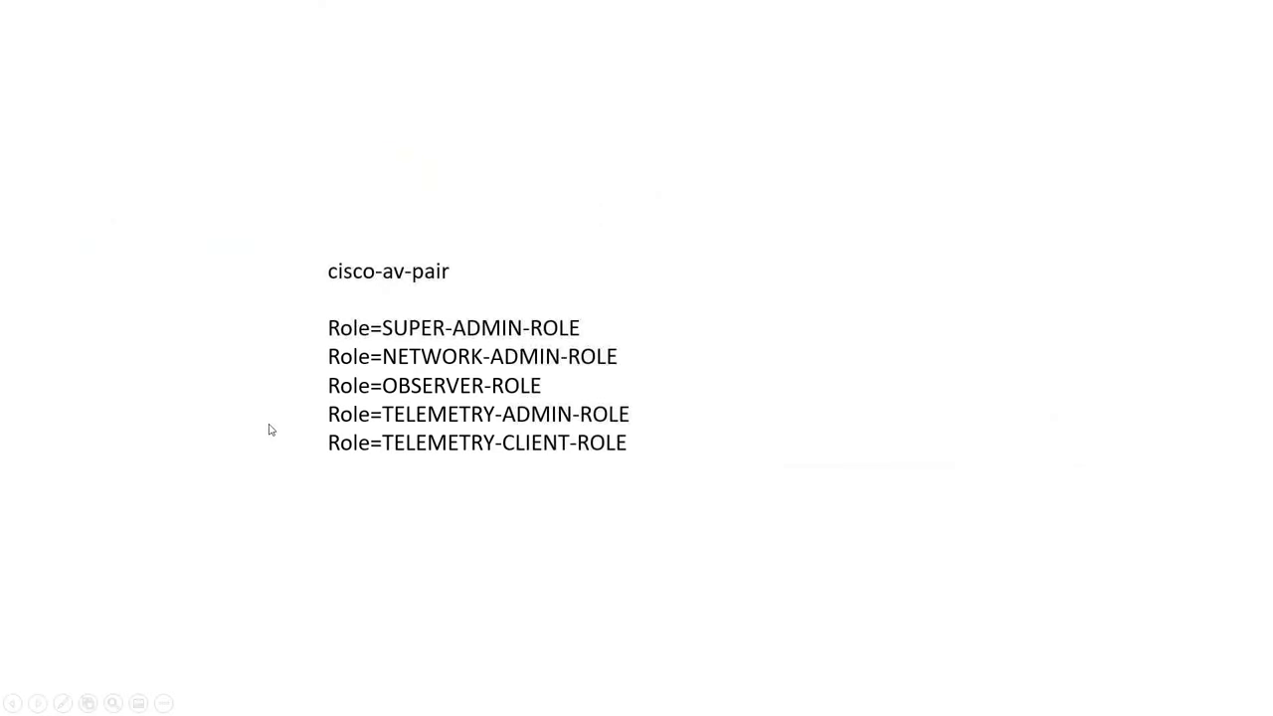
key("Left")
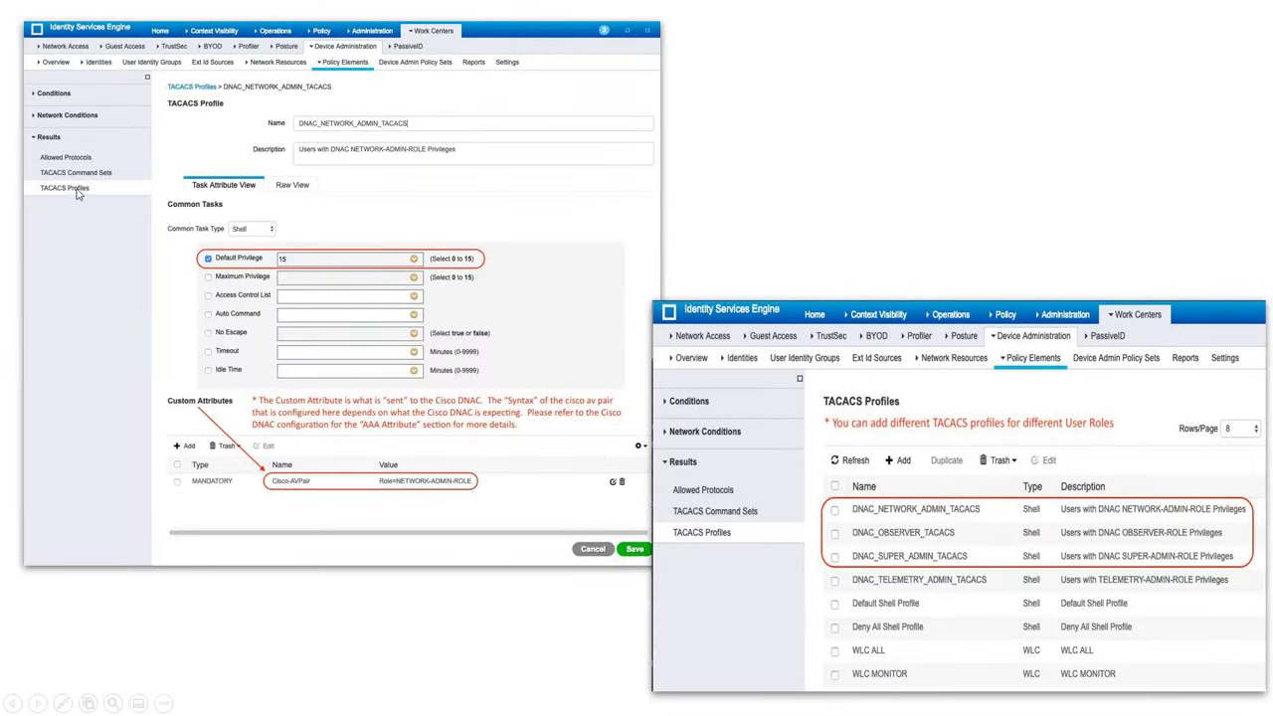
key("Right")
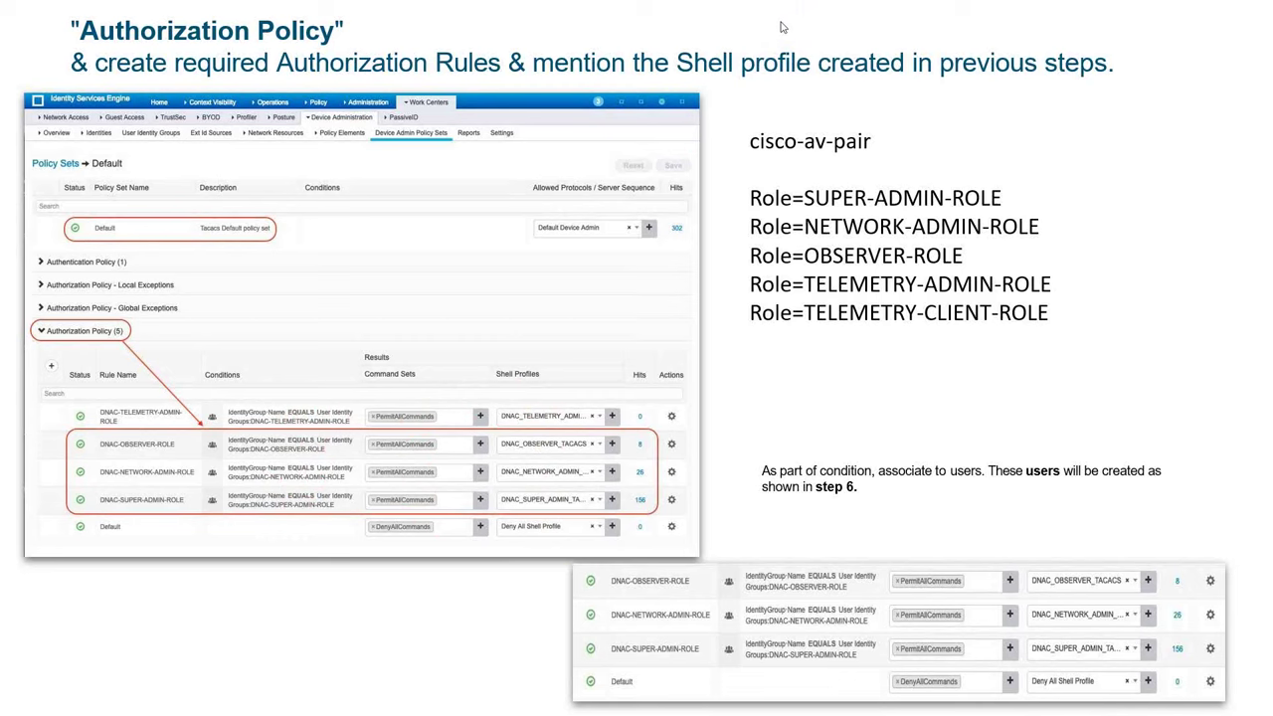
Switch from the ISE browser back to the slides at the Enable External User Authentication step.
key("alt+Tab")
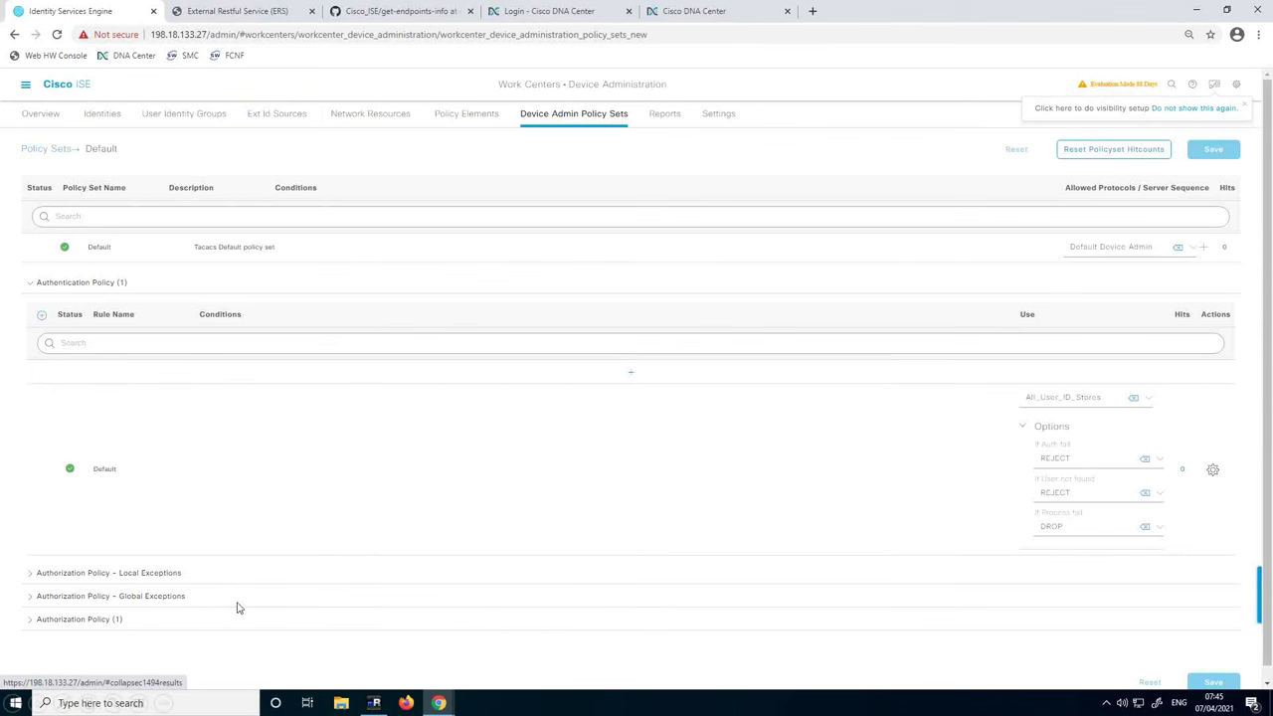
key("alt+Tab")
key("alt+Tab")
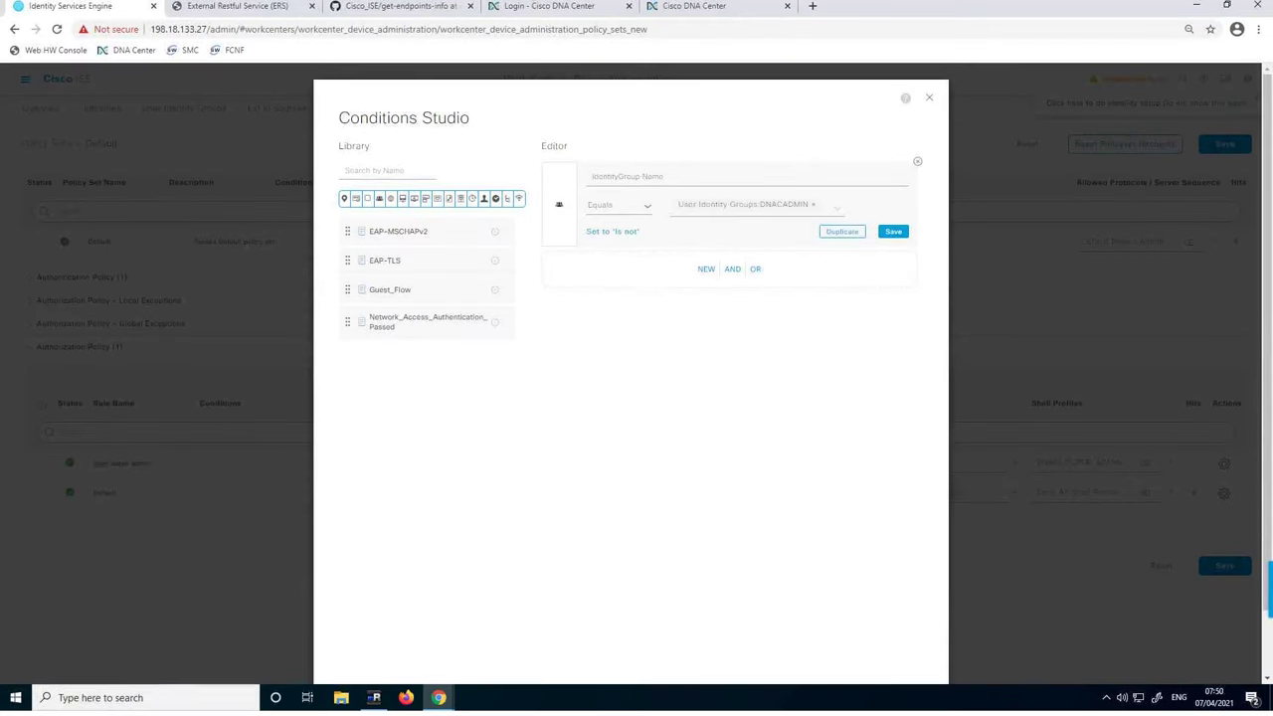
key("alt+Tab")
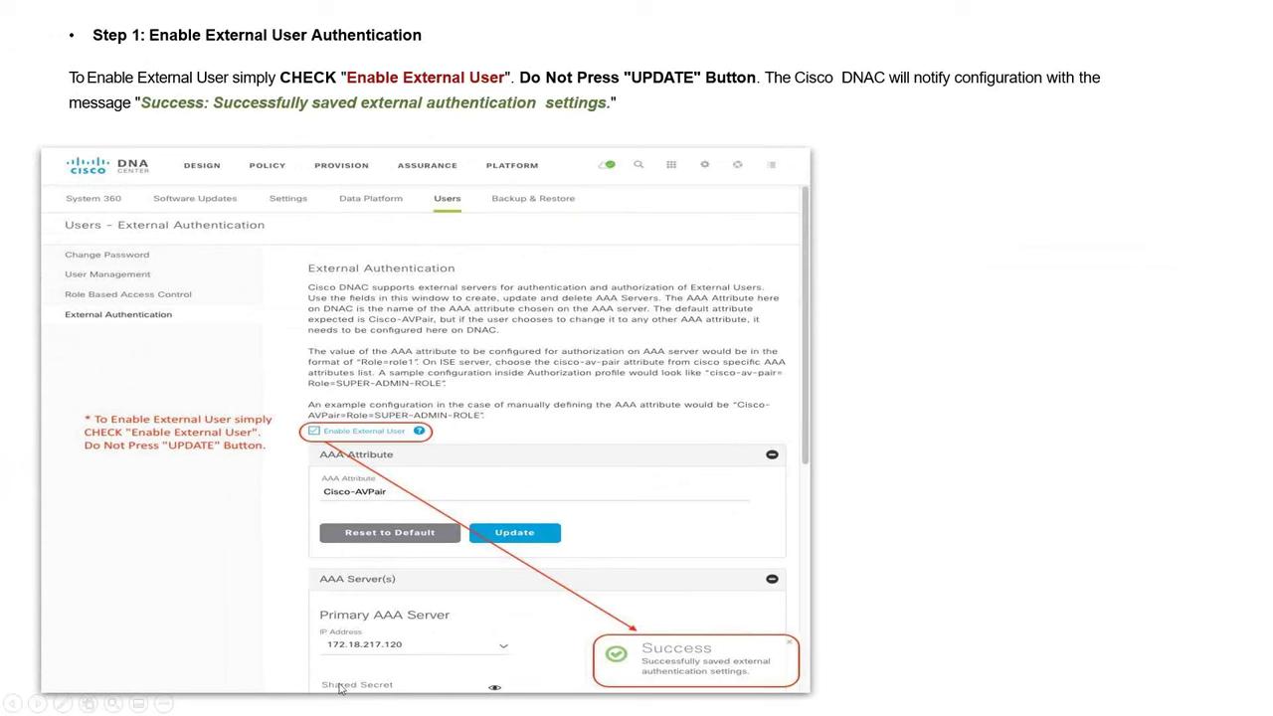
Step through the cisco-av-pair syntax slides to the Option_2 custom attribute slide.
left_click(985, 472)
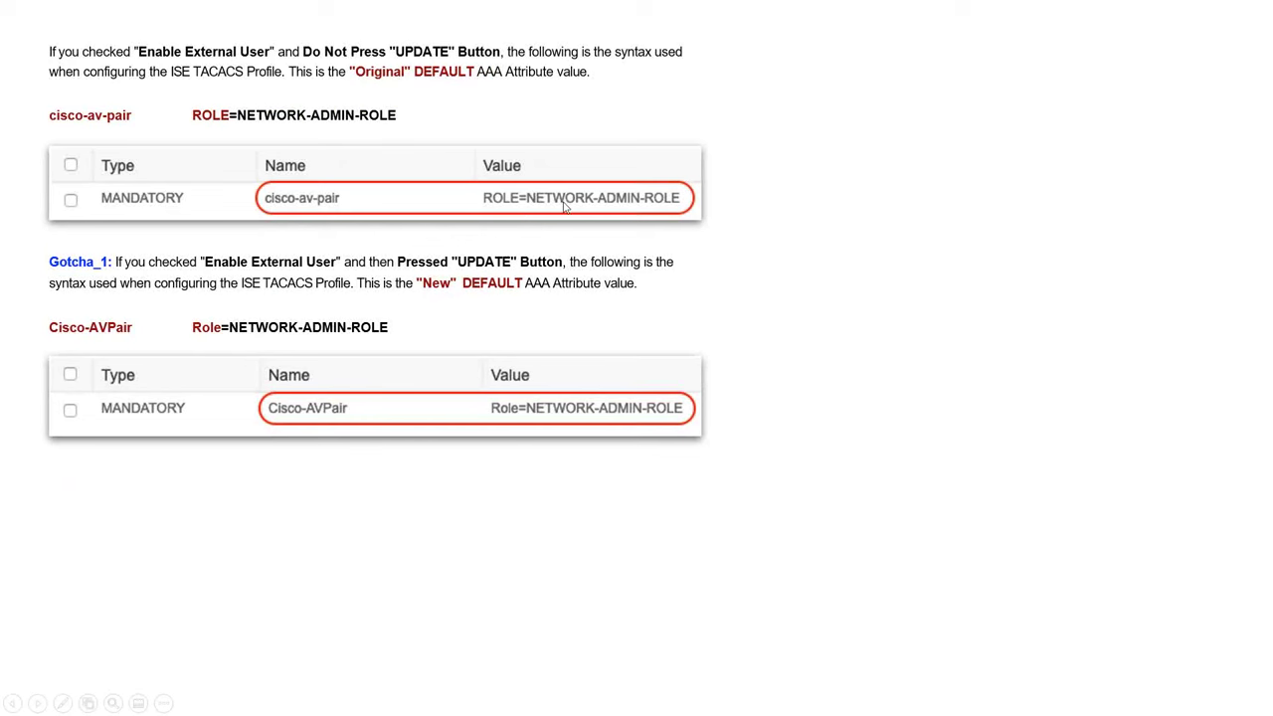
left_click(756, 353)
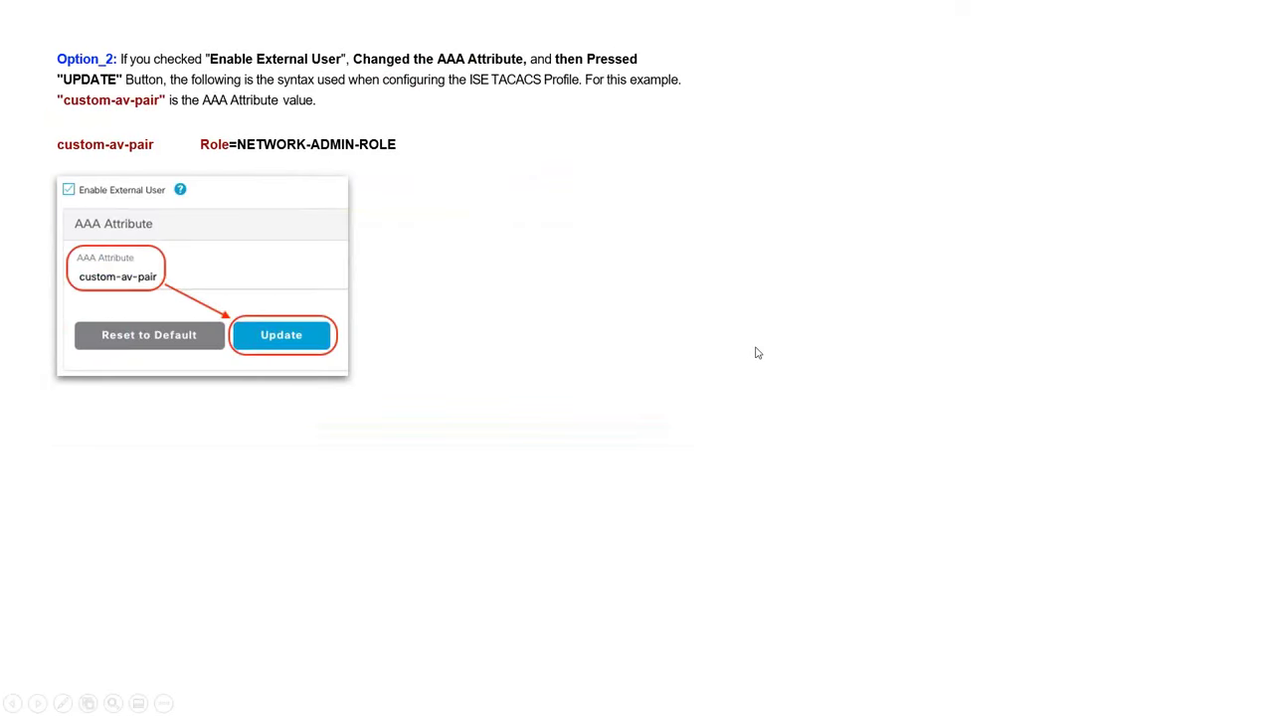
left_click(755, 353)
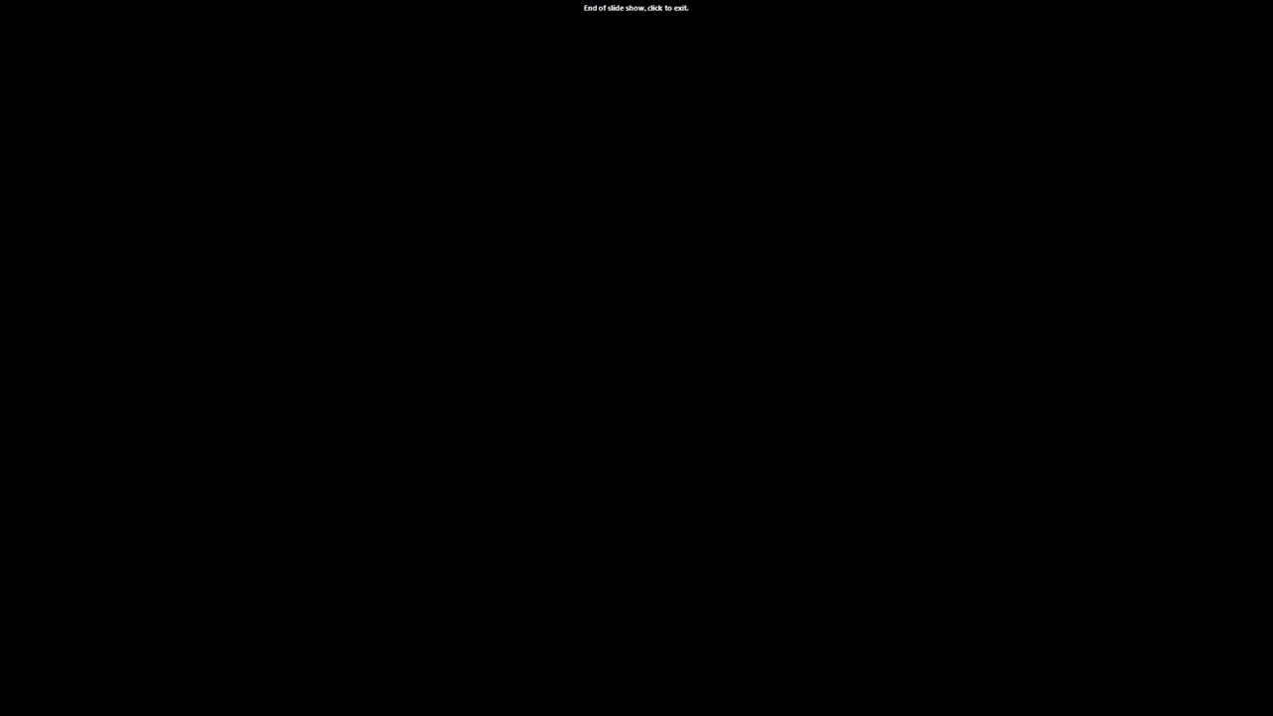
key("Left")
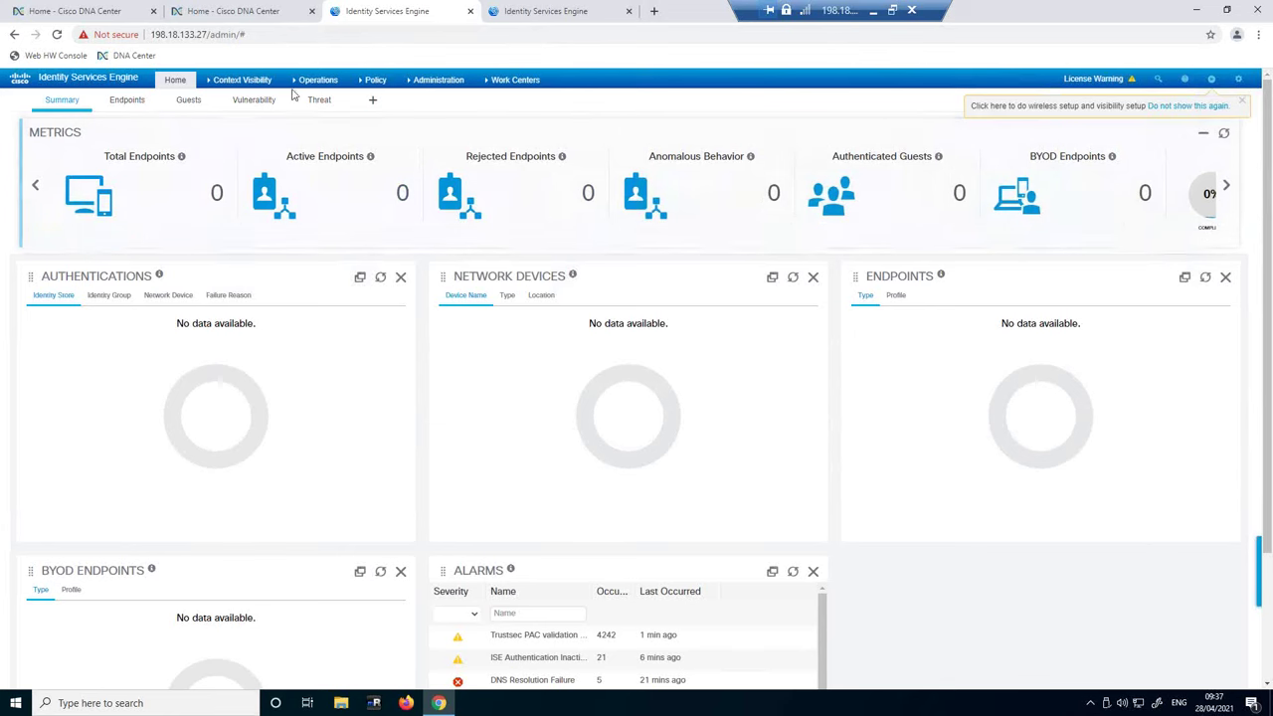
Open the ISE node's settings and copy its FQDN ise.dcloud.cisco.com.
mouse_move(424, 88)
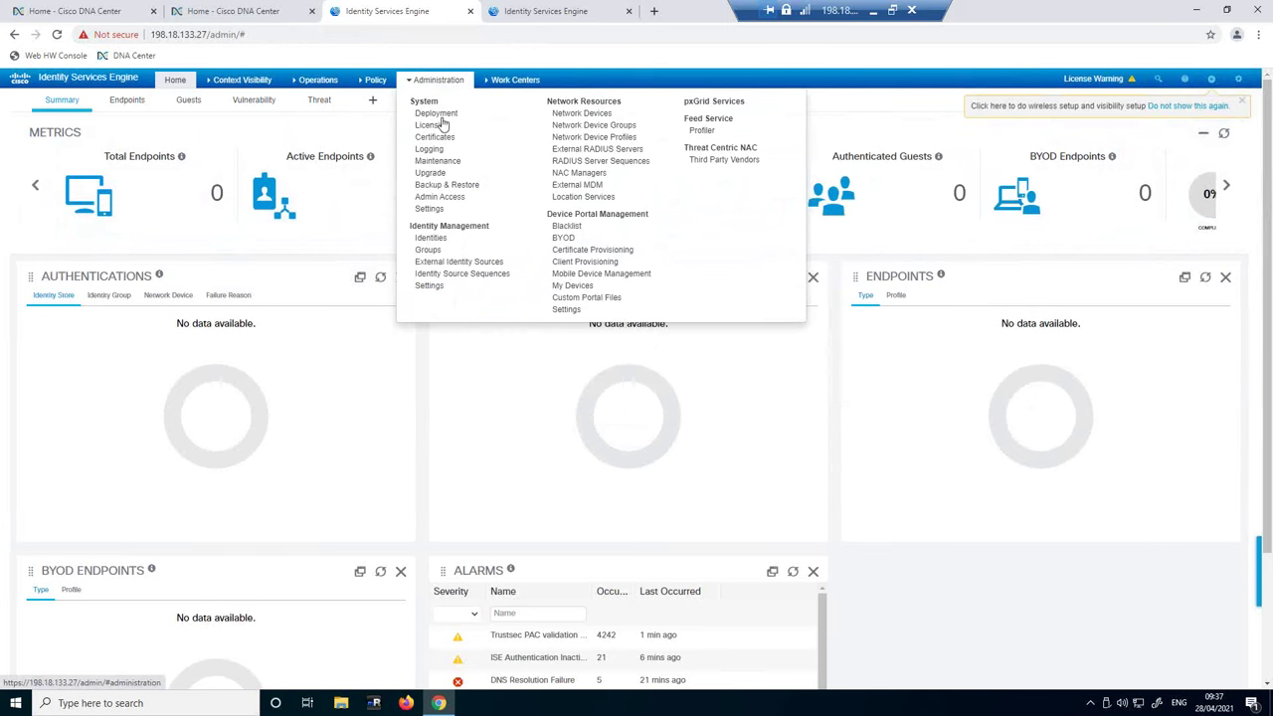
left_click(441, 118)
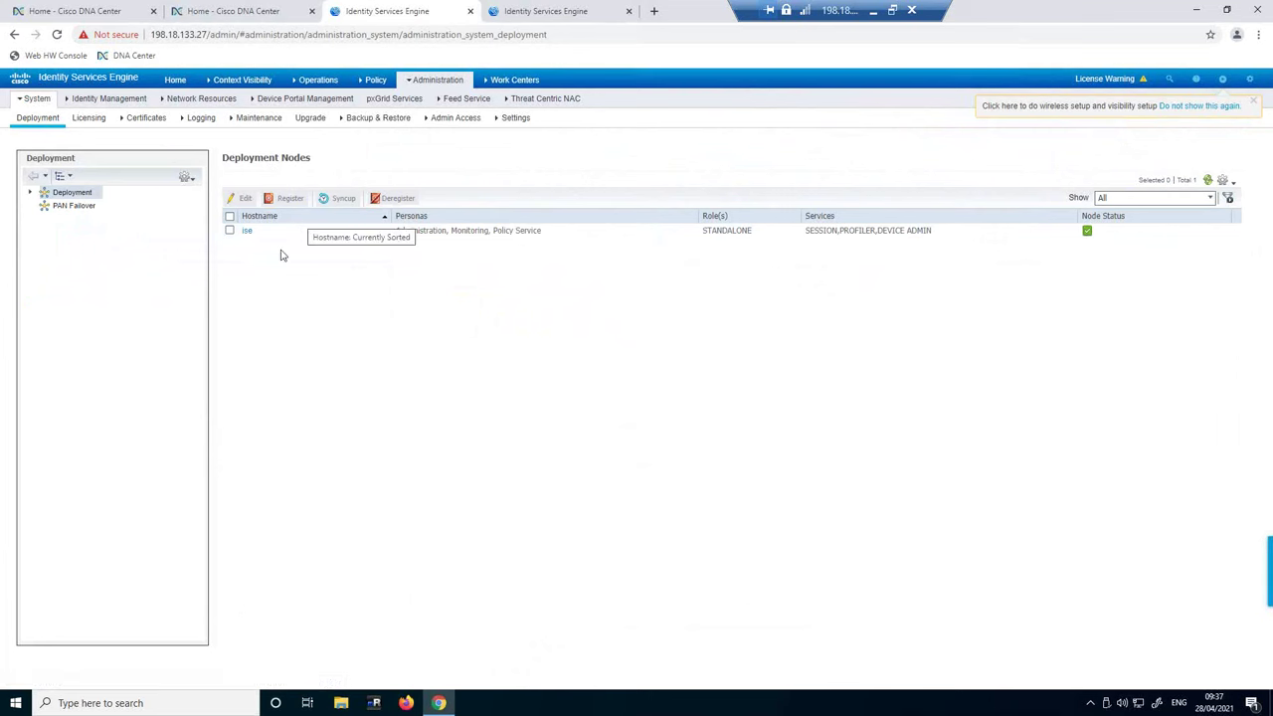
left_click(247, 235)
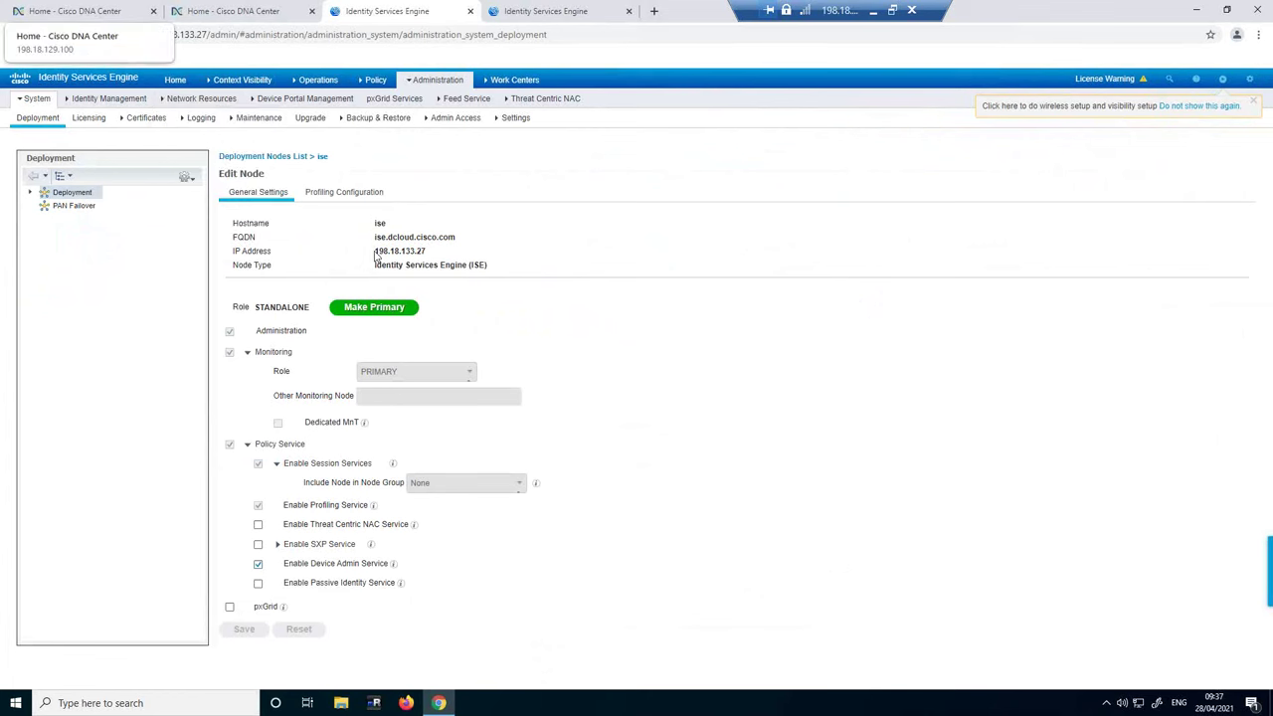
left_click(459, 237)
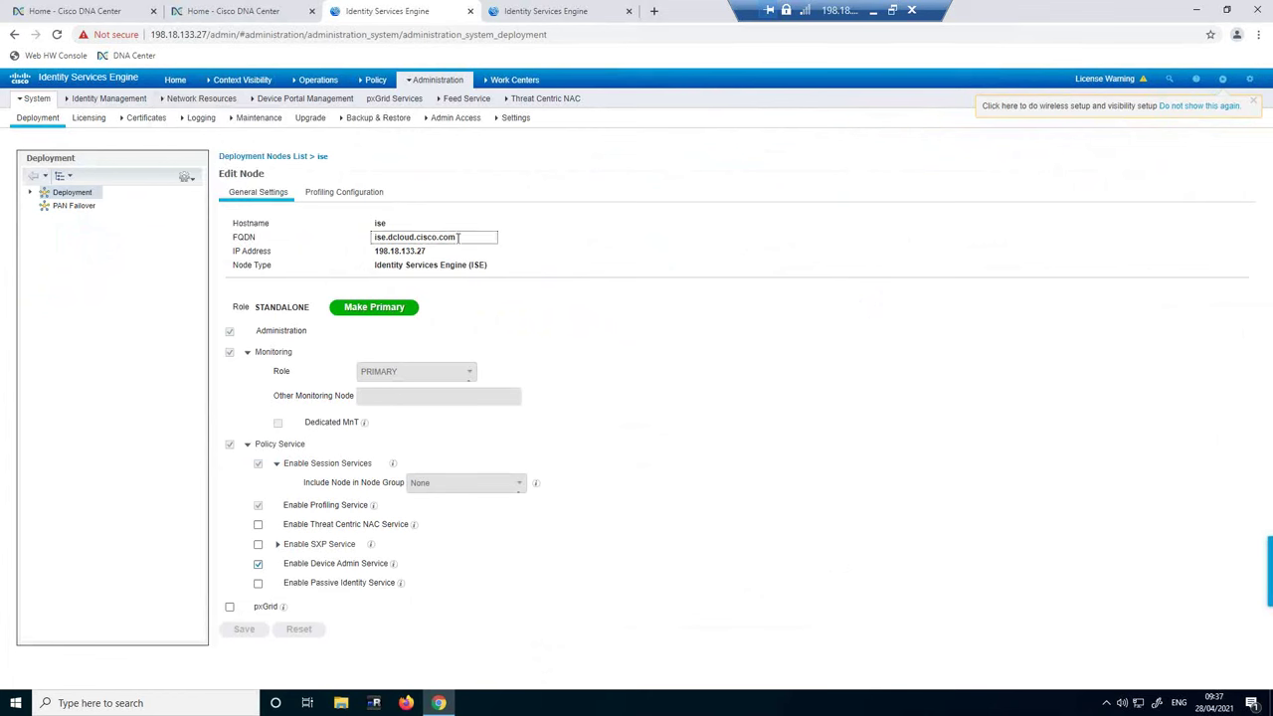
left_click_drag(450, 237, 376, 240)
right_click(383, 238)
left_click(396, 244)
left_click(644, 383)
Re-enable Device Admin Service, accept the TACACS+ warning, save the node, and view Licensing.
left_click(258, 564)
left_click(258, 564)
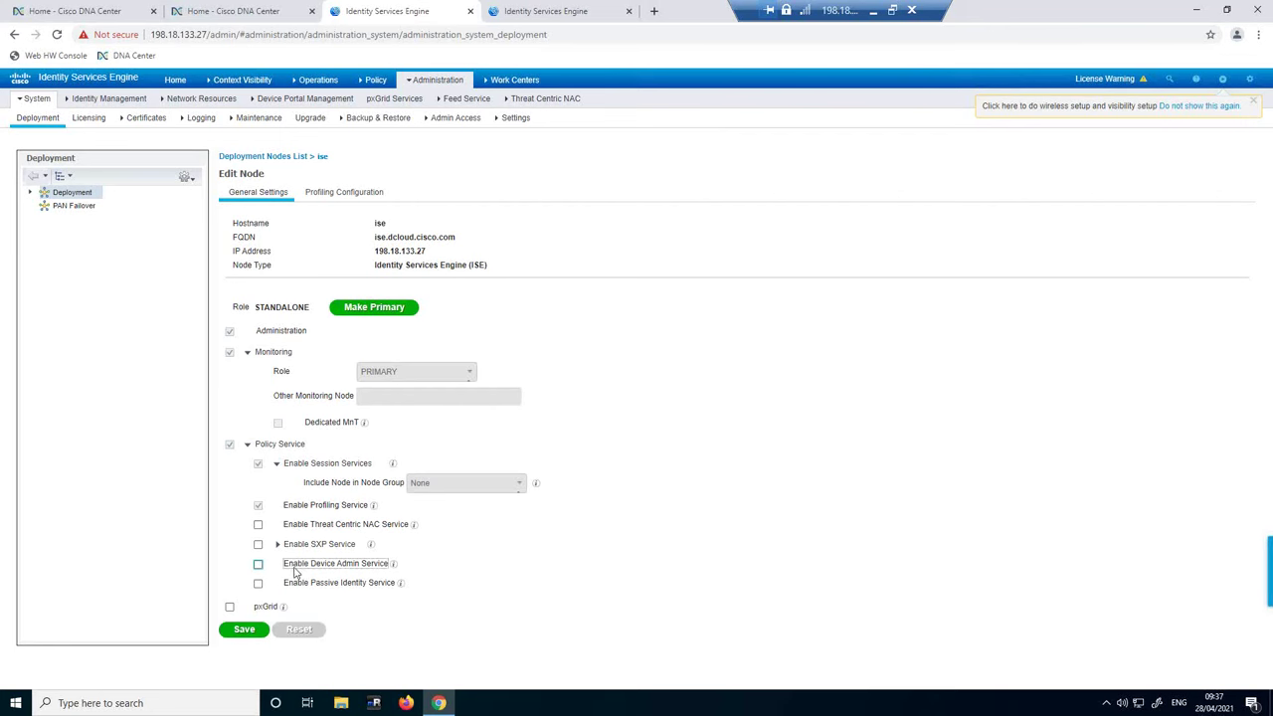
left_click(294, 567)
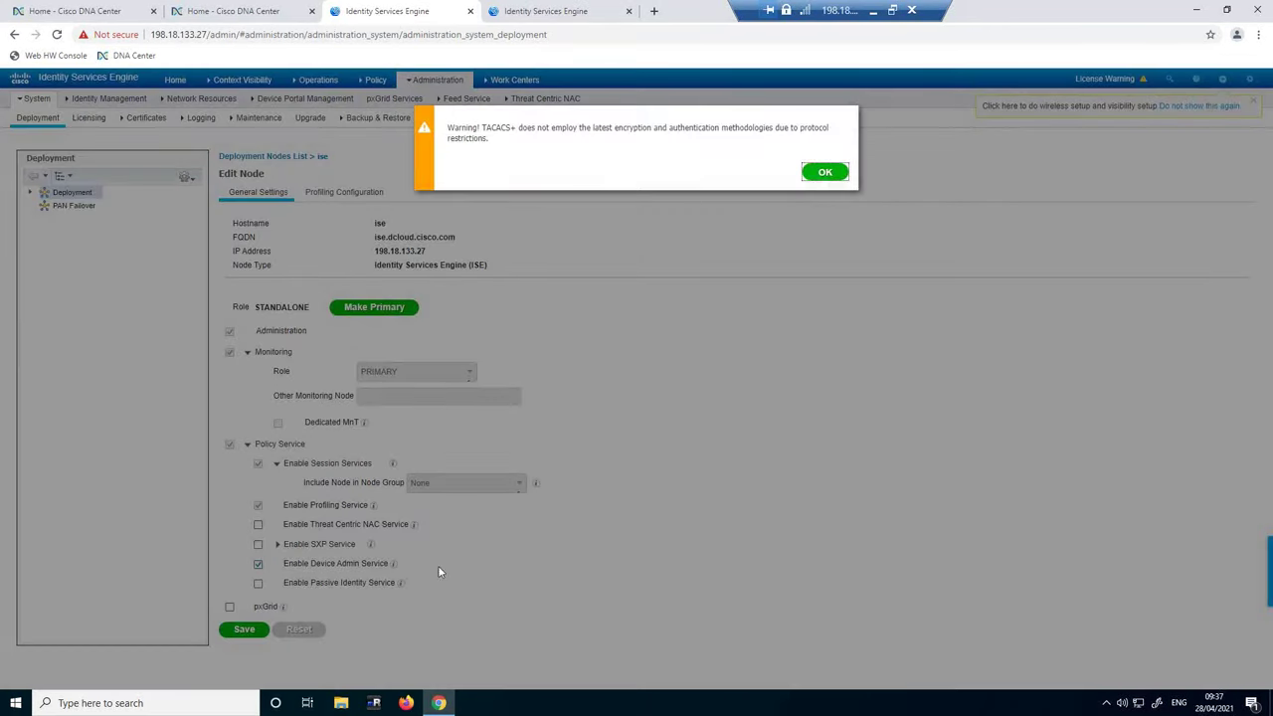
left_click(824, 172)
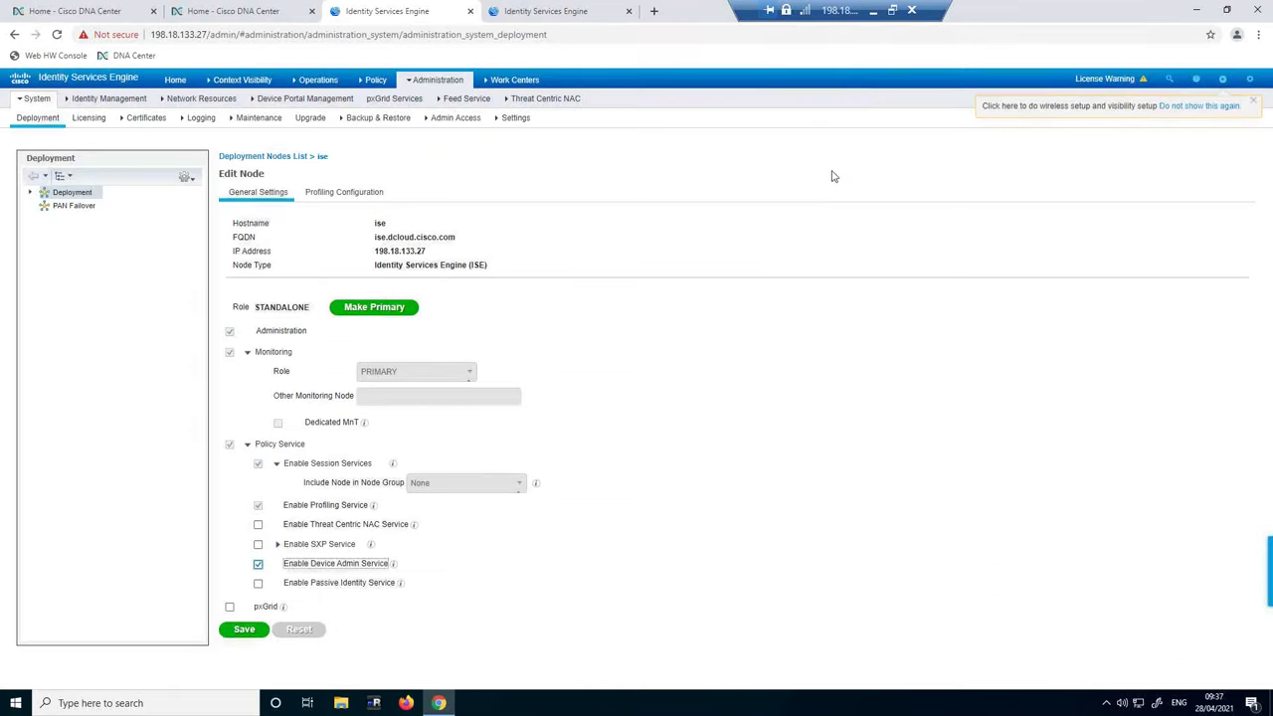
left_click(246, 630)
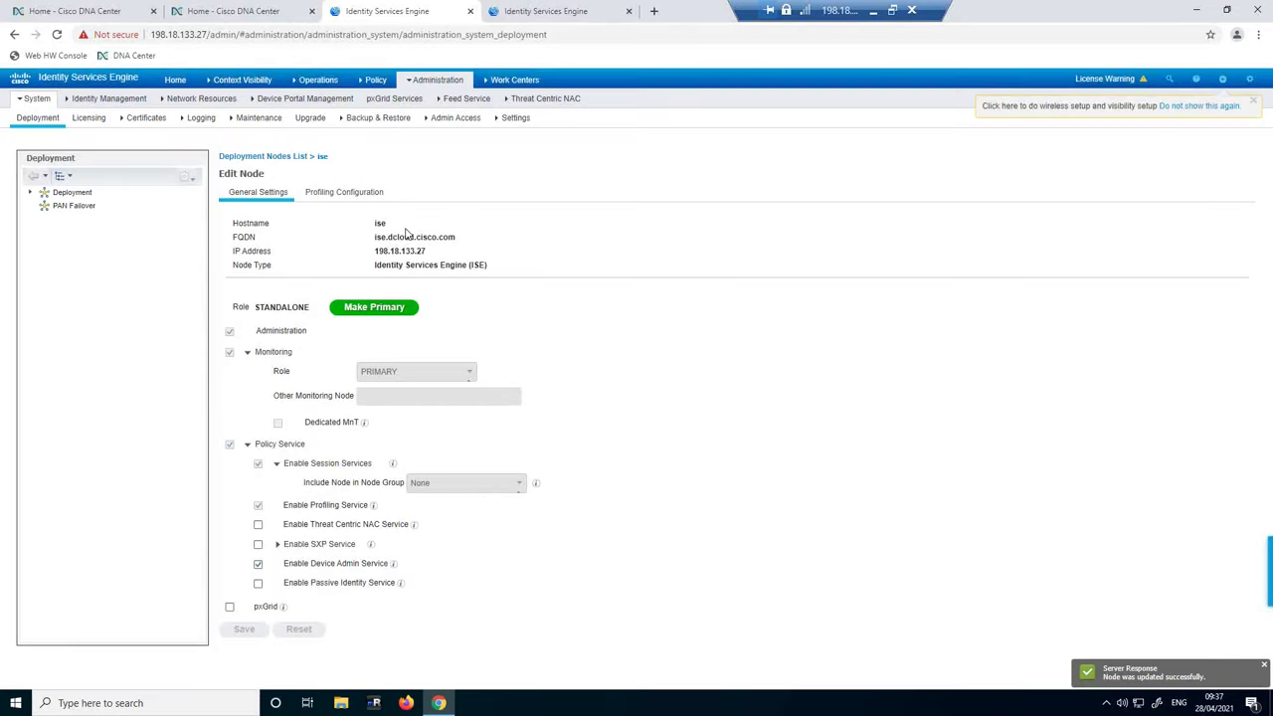
left_click(89, 120)
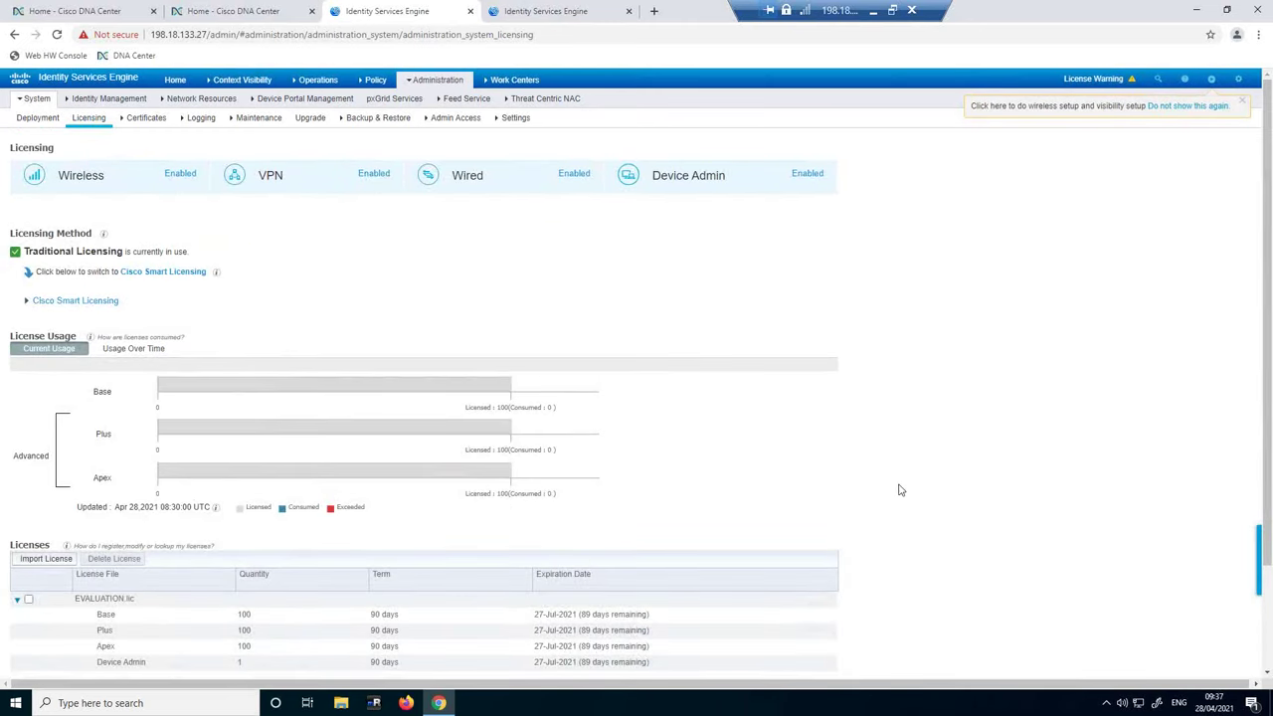
scroll(922, 505, "down", 1)
scroll(922, 504, "down", 1)
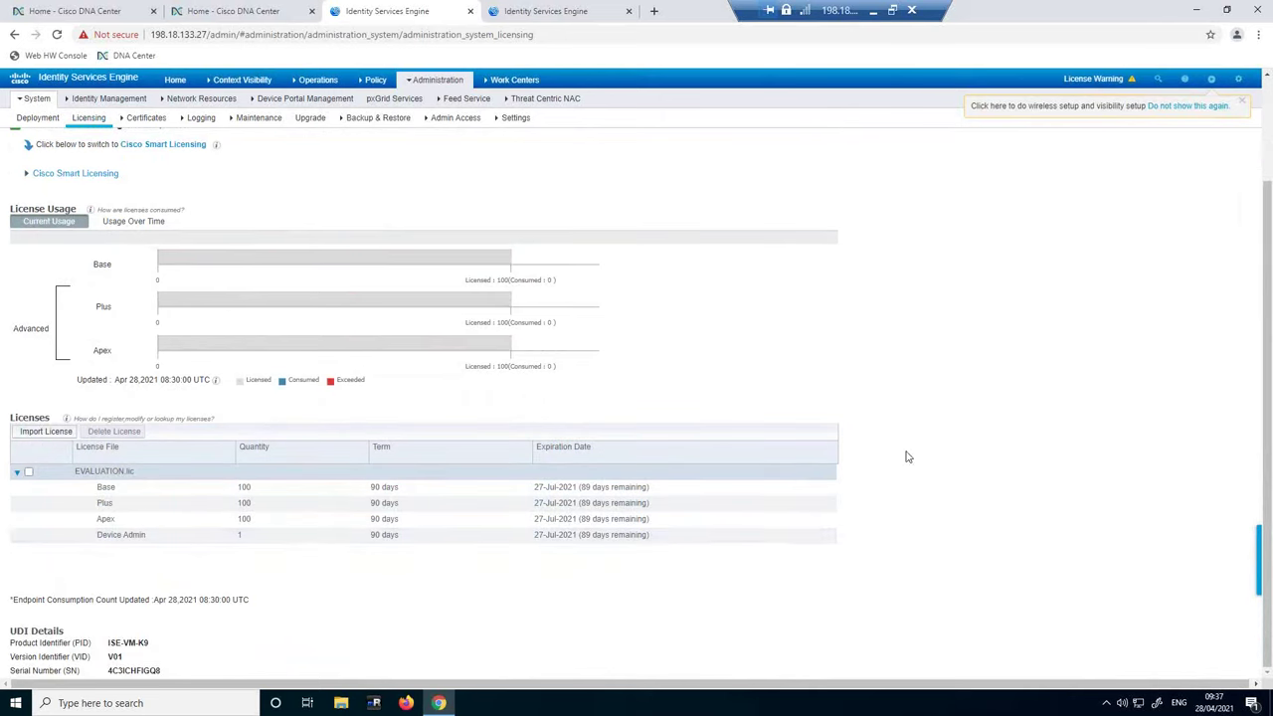
scroll(1267, 135, "up", 2)
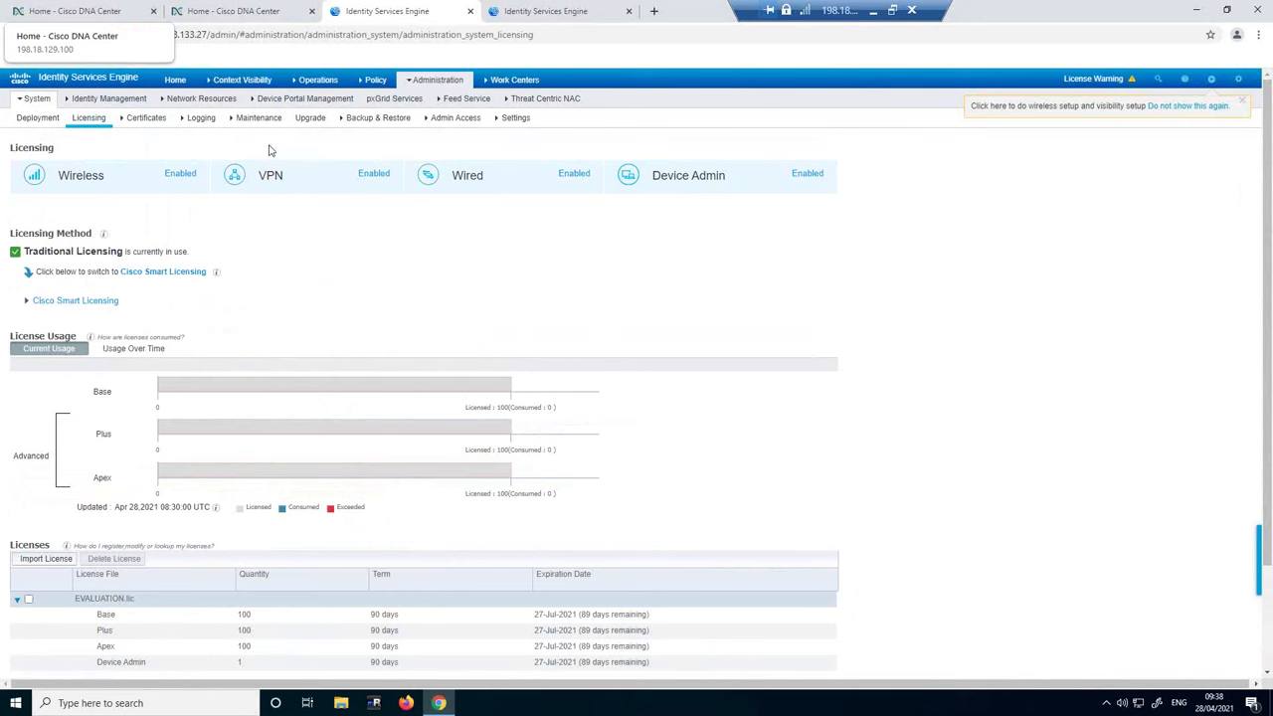
In DNA Center System Settings, go to Authentication and Policy Servers and add a new AAA/ISE server.
left_click(107, 11)
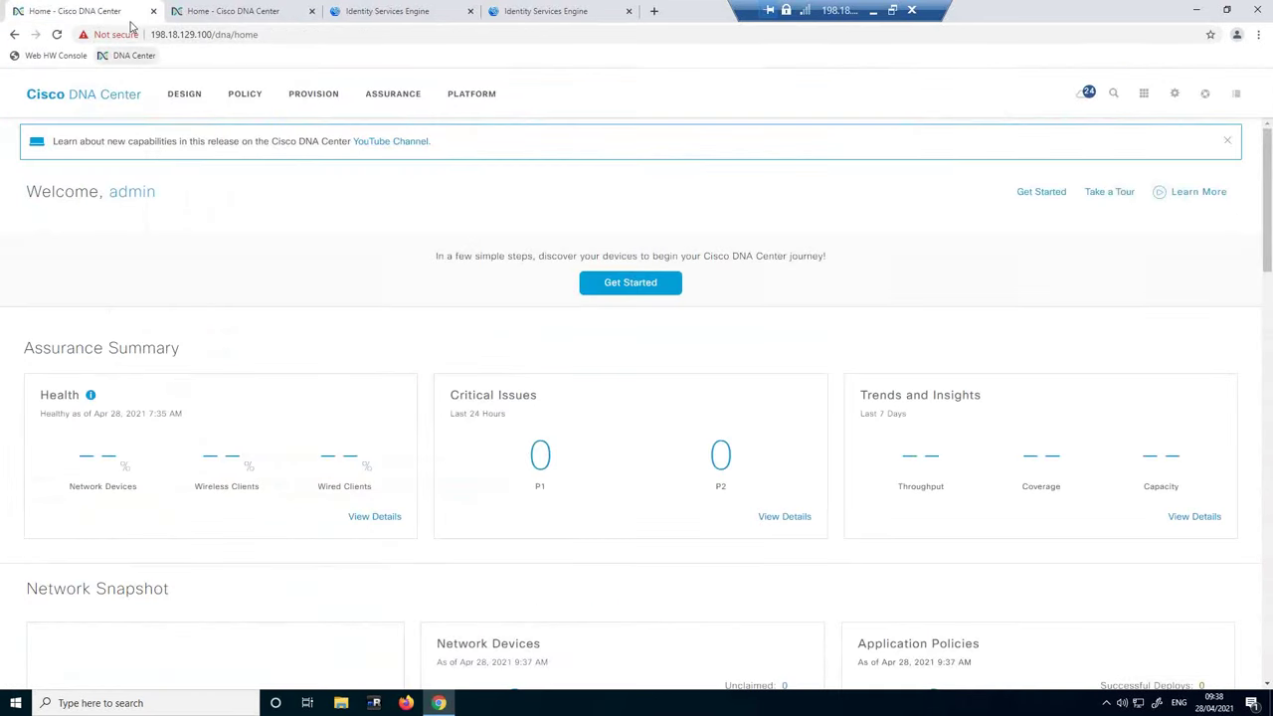
left_click(1174, 99)
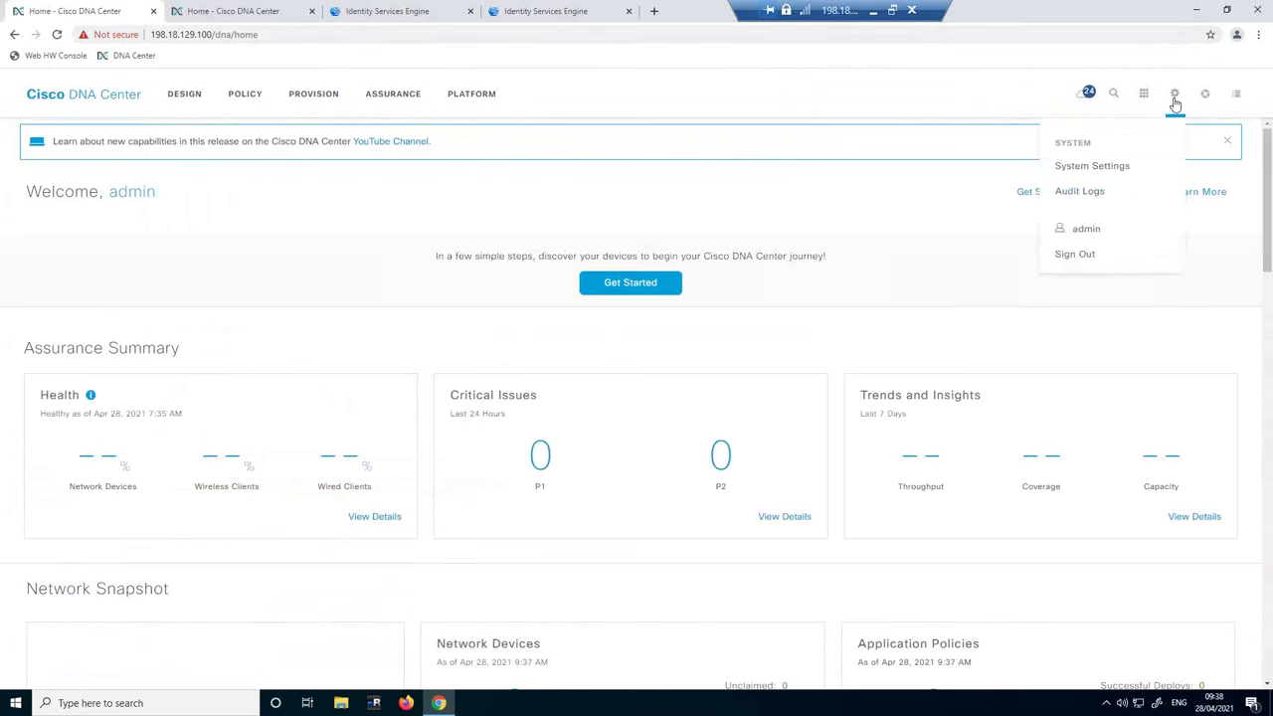
left_click(1099, 165)
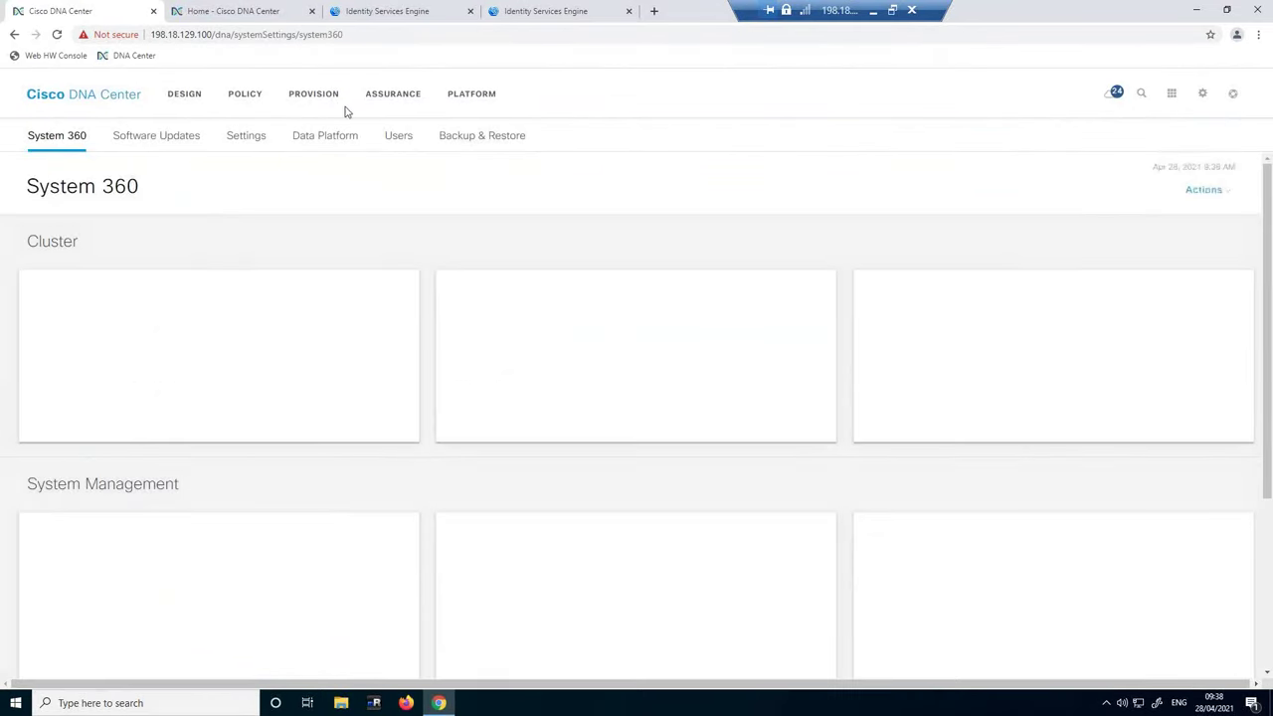
left_click(248, 139)
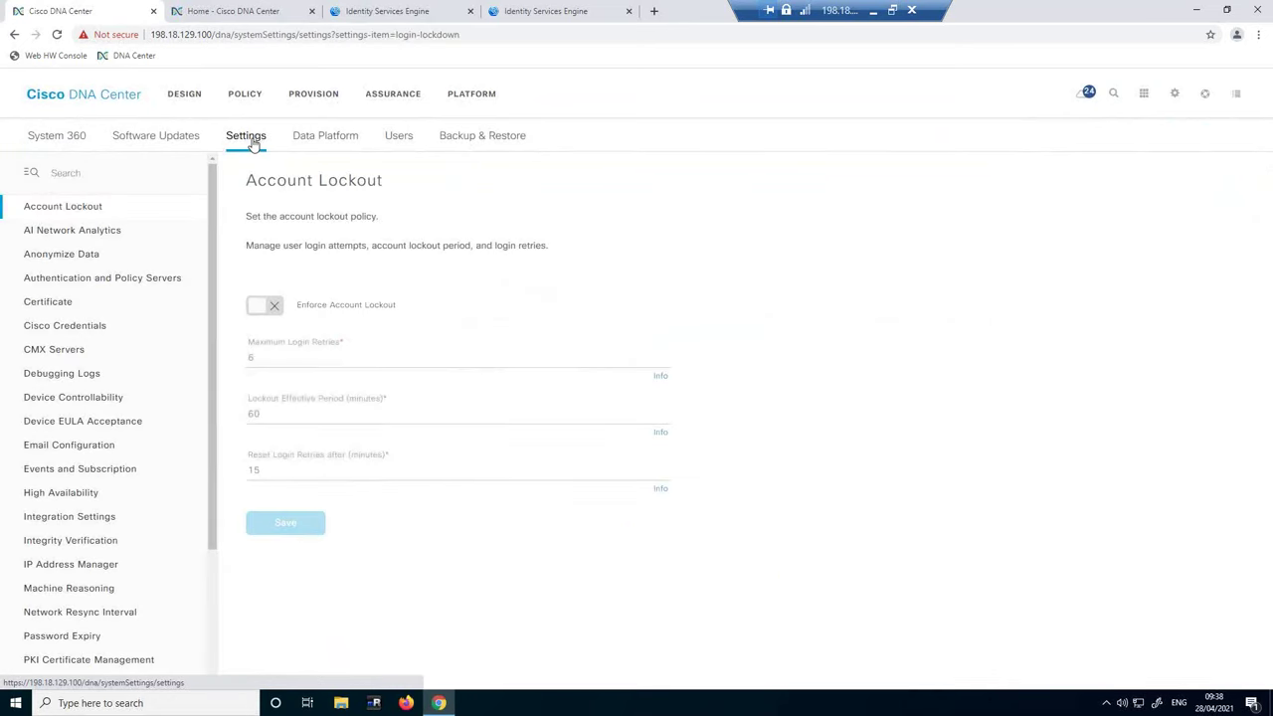
left_click(59, 287)
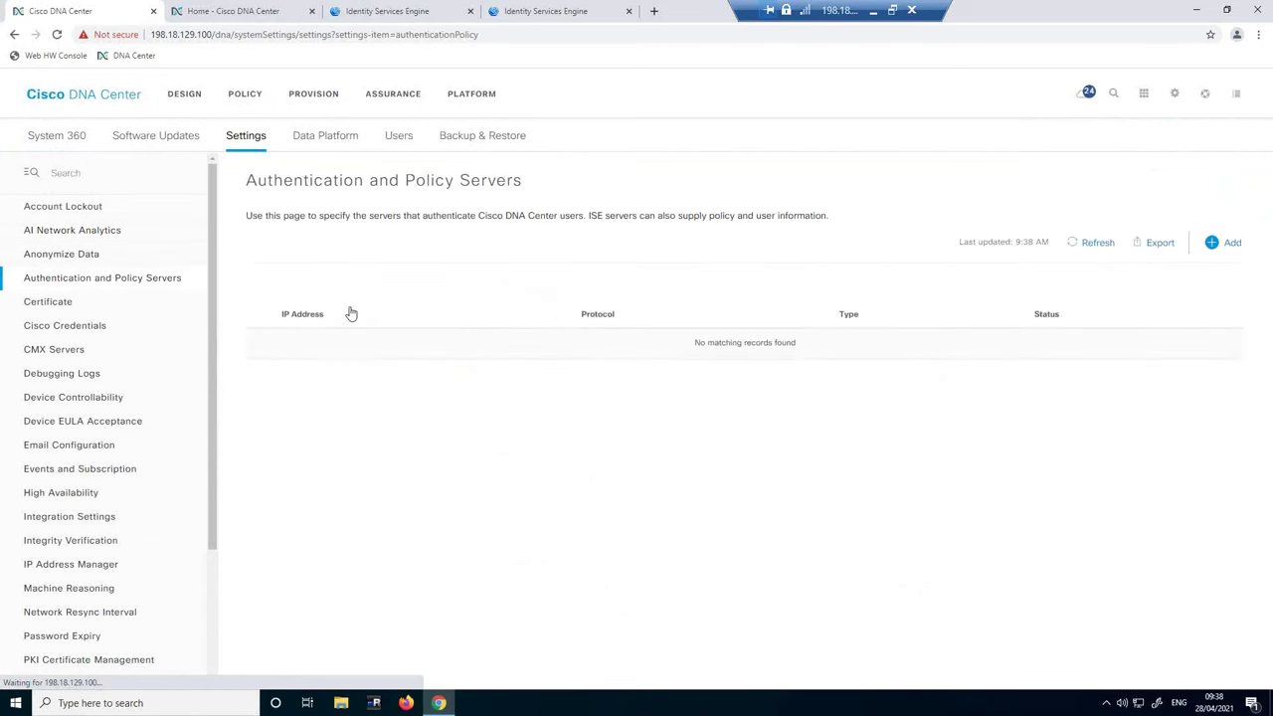
left_click(1214, 245)
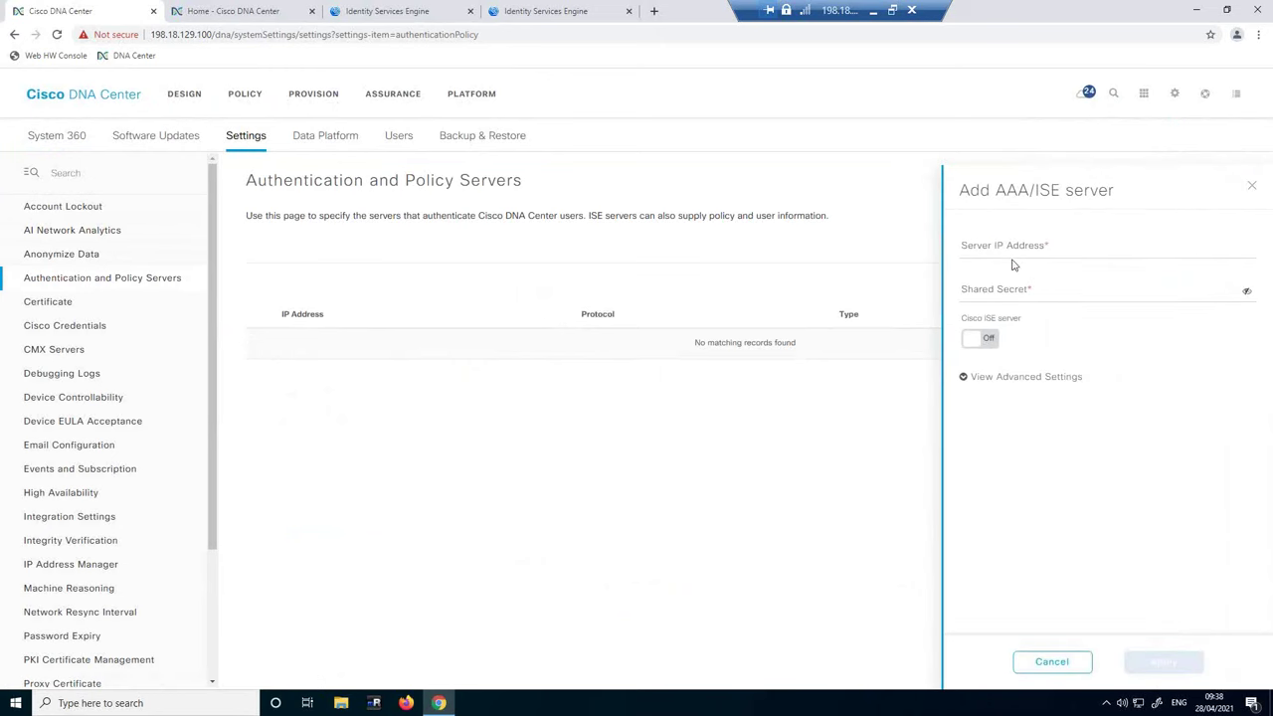
Enter server IP 198.18.133.27 and the shared secret, turn Cisco ISE On, and enter the ISE admin credentials.
left_click(1002, 252)
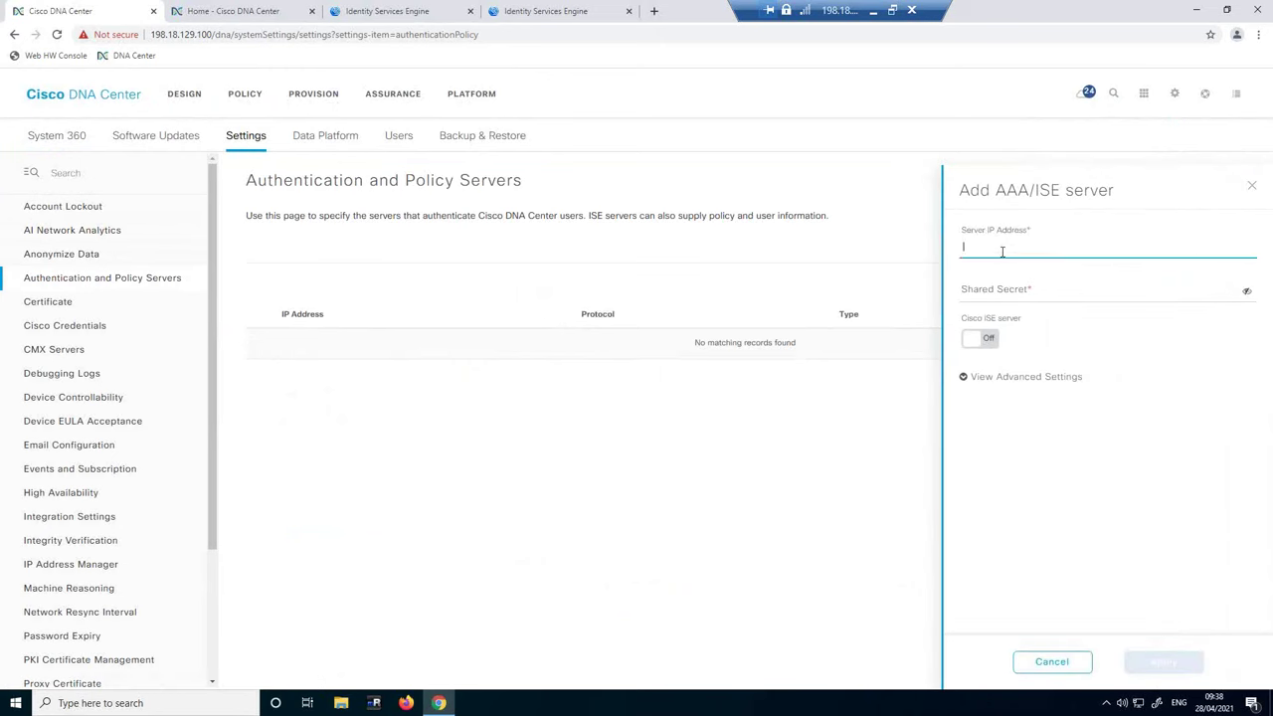
type("198.18.133.27")
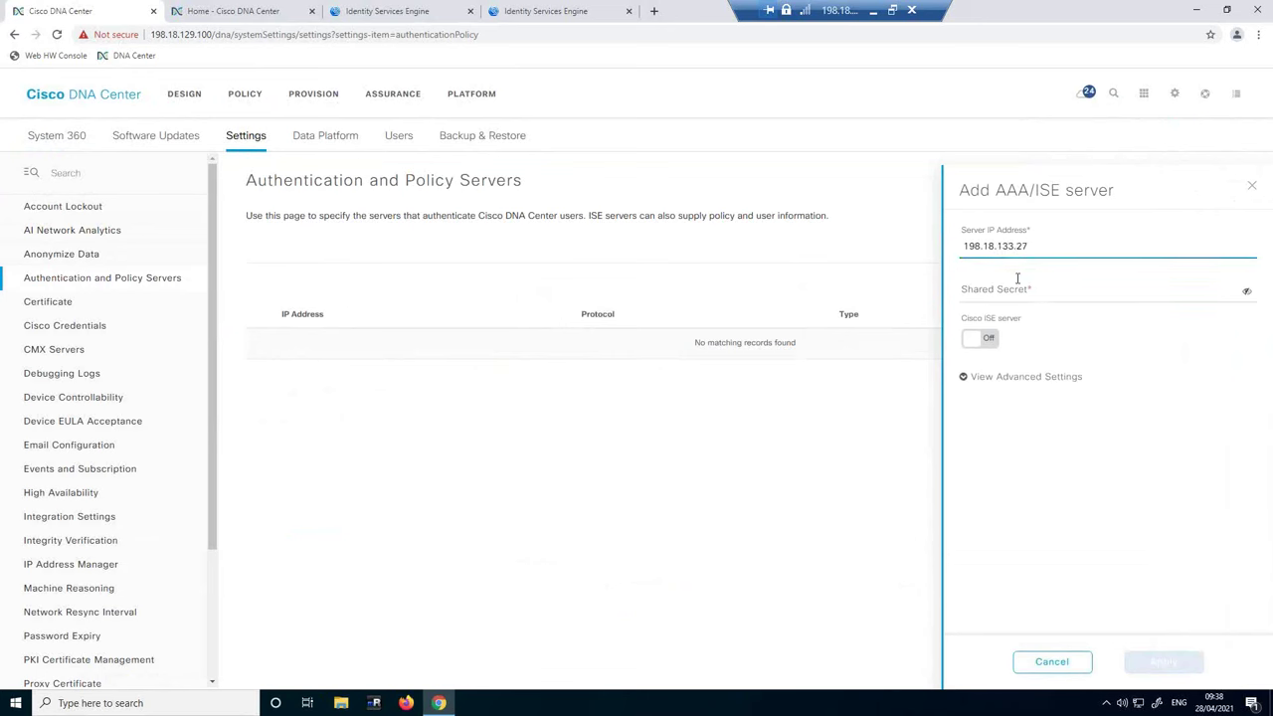
left_click(1016, 283)
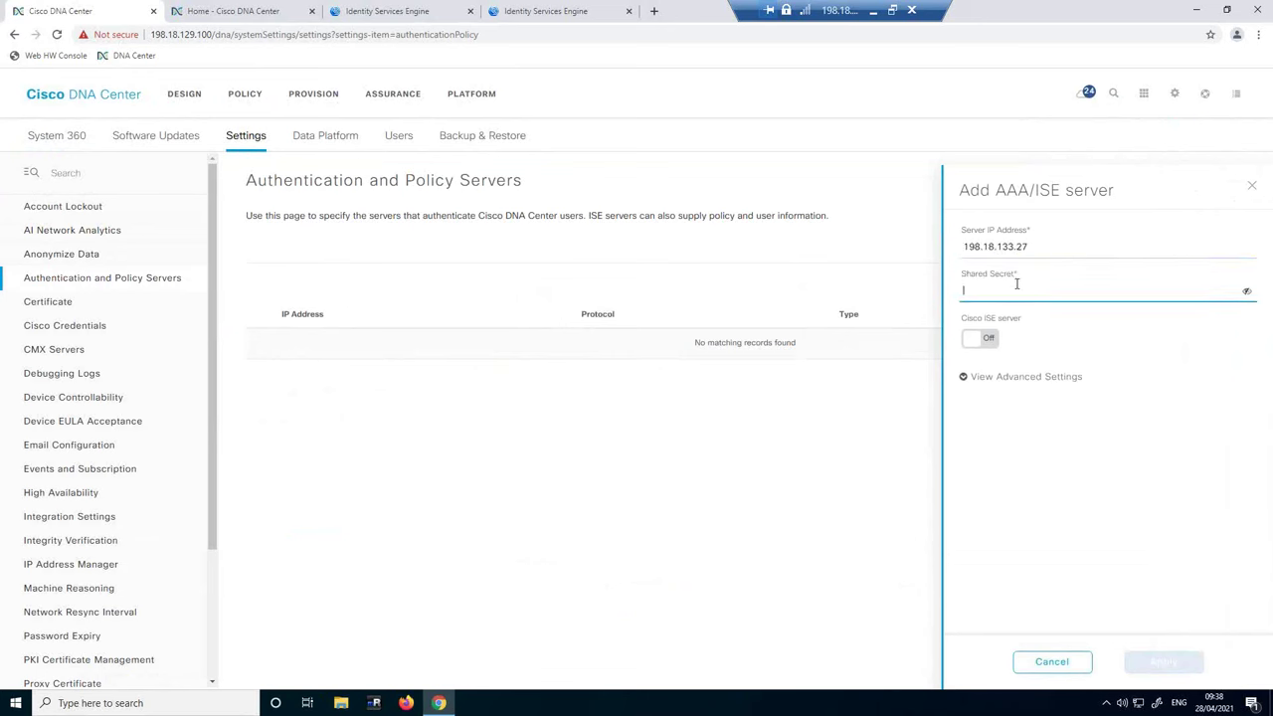
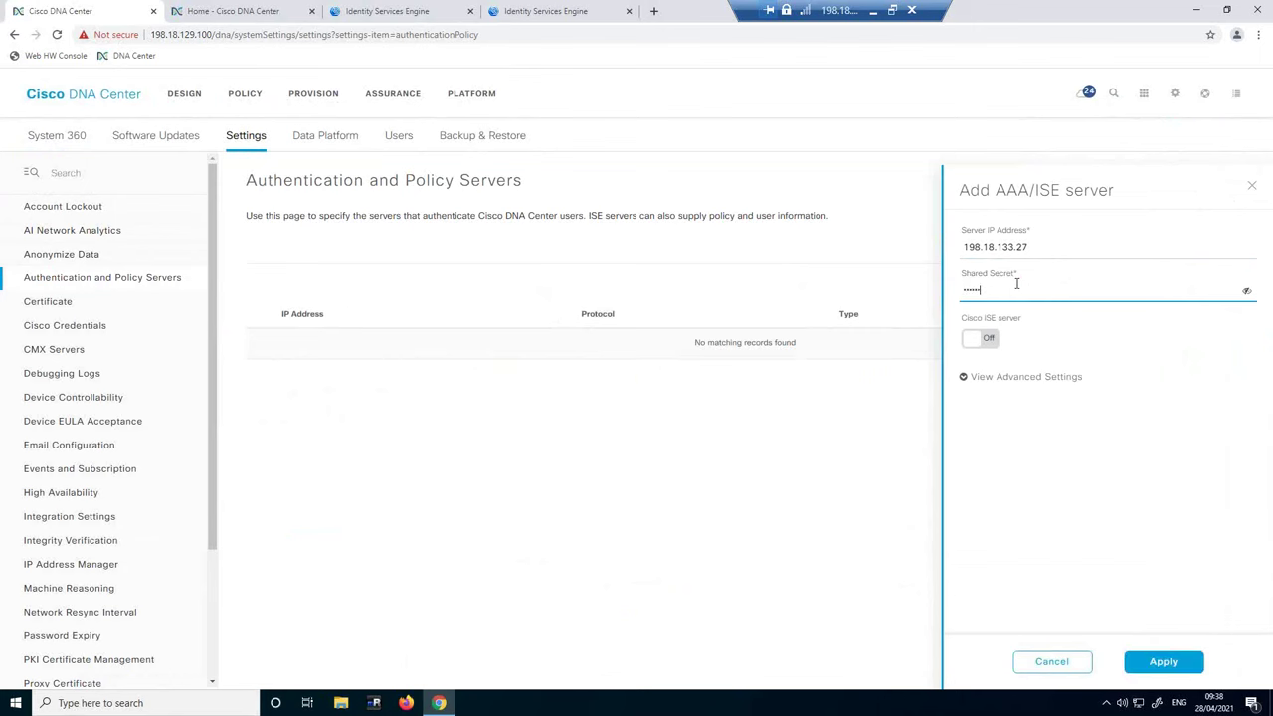
left_click(978, 338)
left_click(1006, 371)
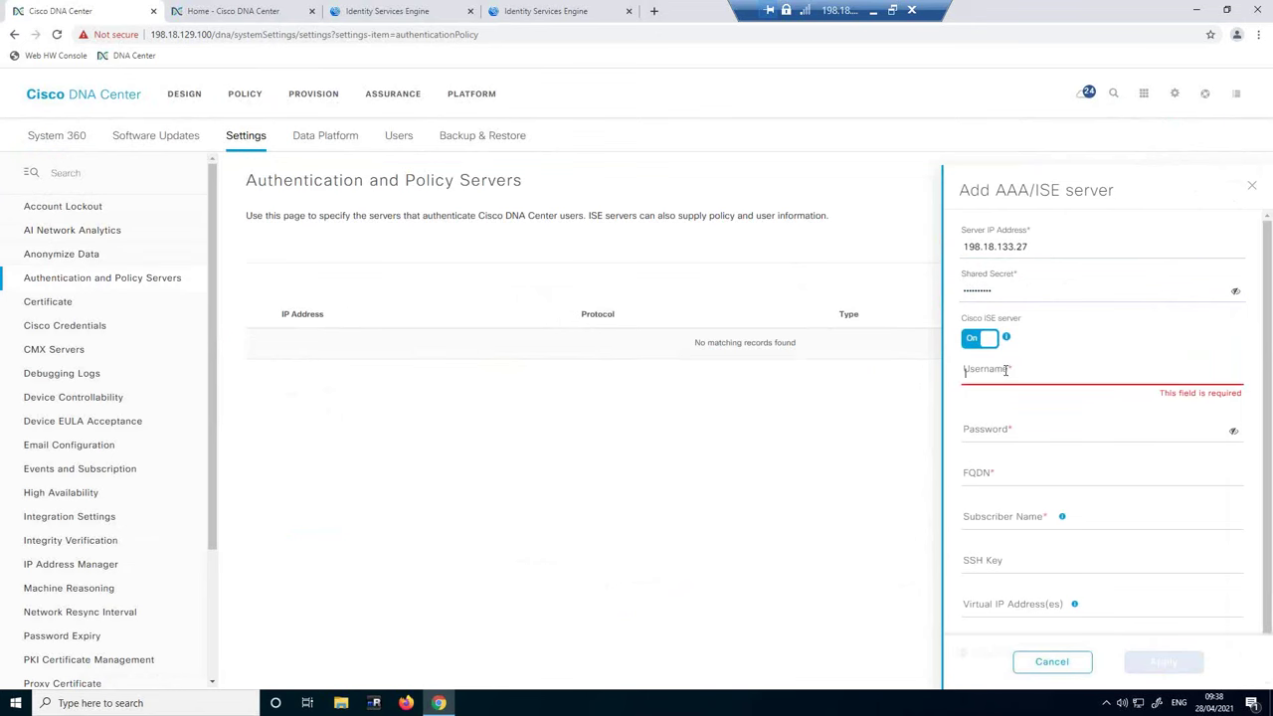
type("admin")
key("Tab")
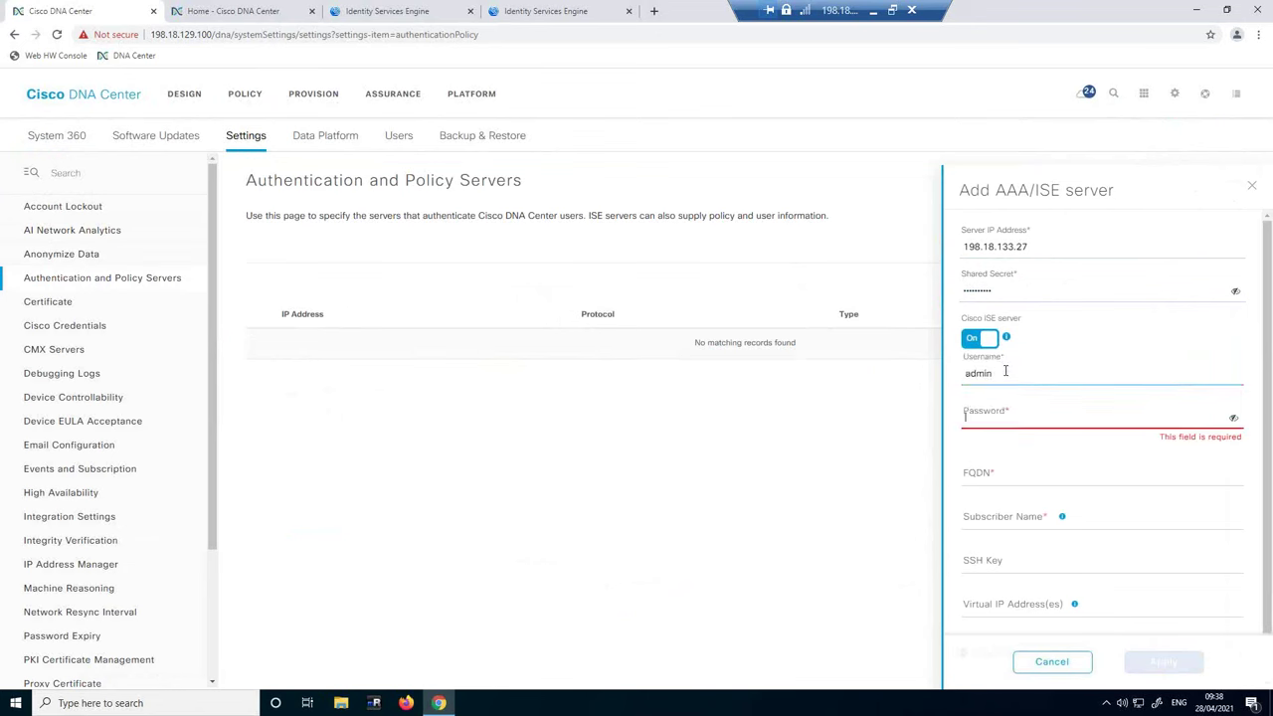
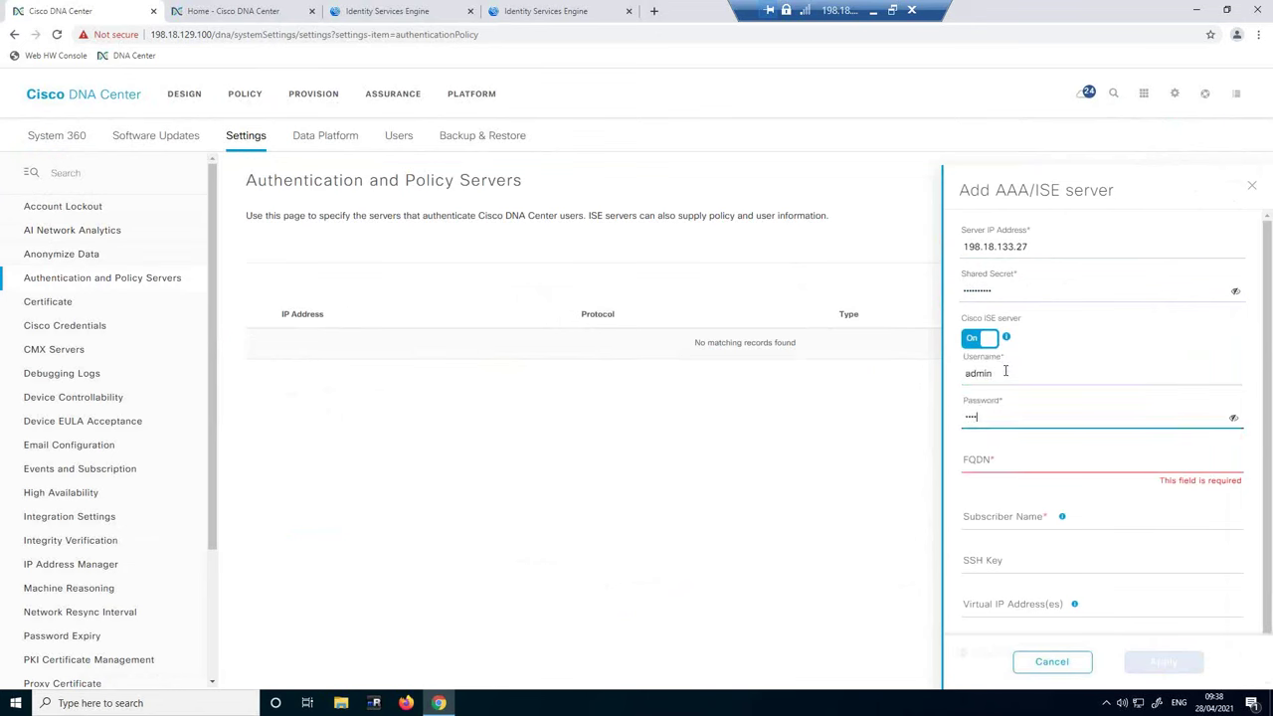
Paste the ISE FQDN, set subscriber name dnac_ise_int, enable TACACS in Advanced Settings, and apply.
left_click(1016, 437)
type("ise.dcloud.cisco.com")
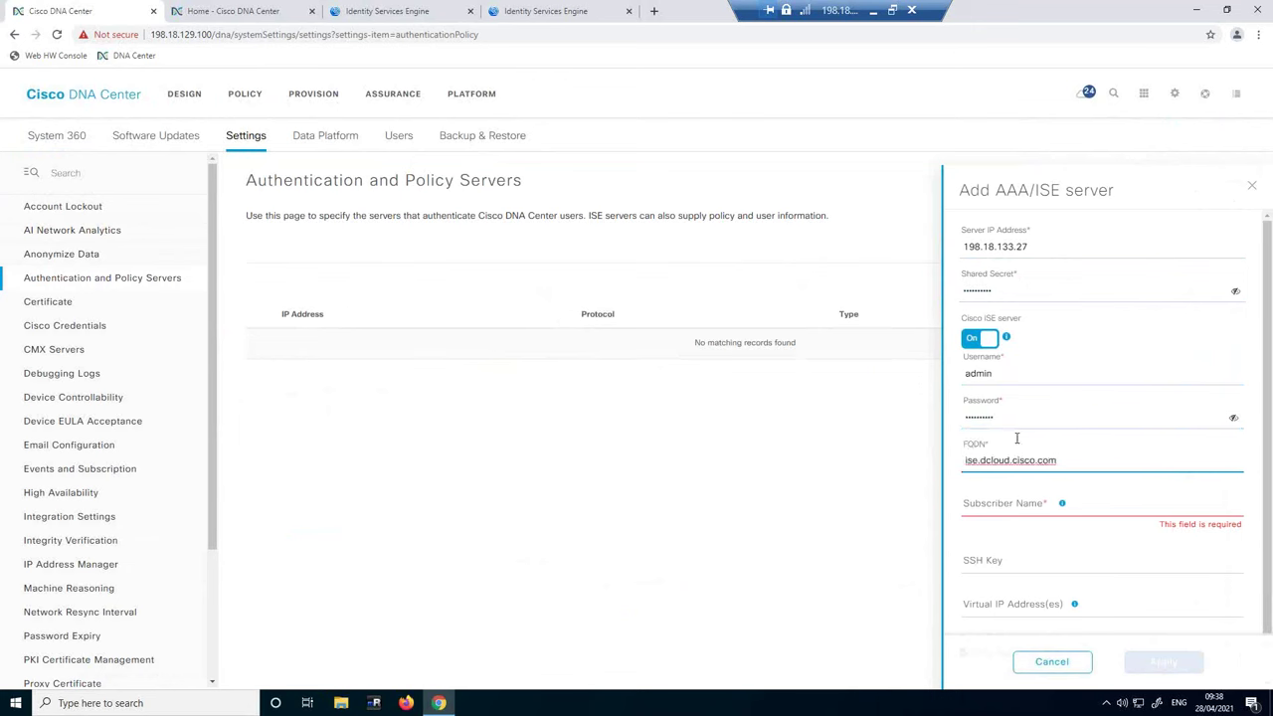
left_click(1024, 509)
type("dnac_ise_")
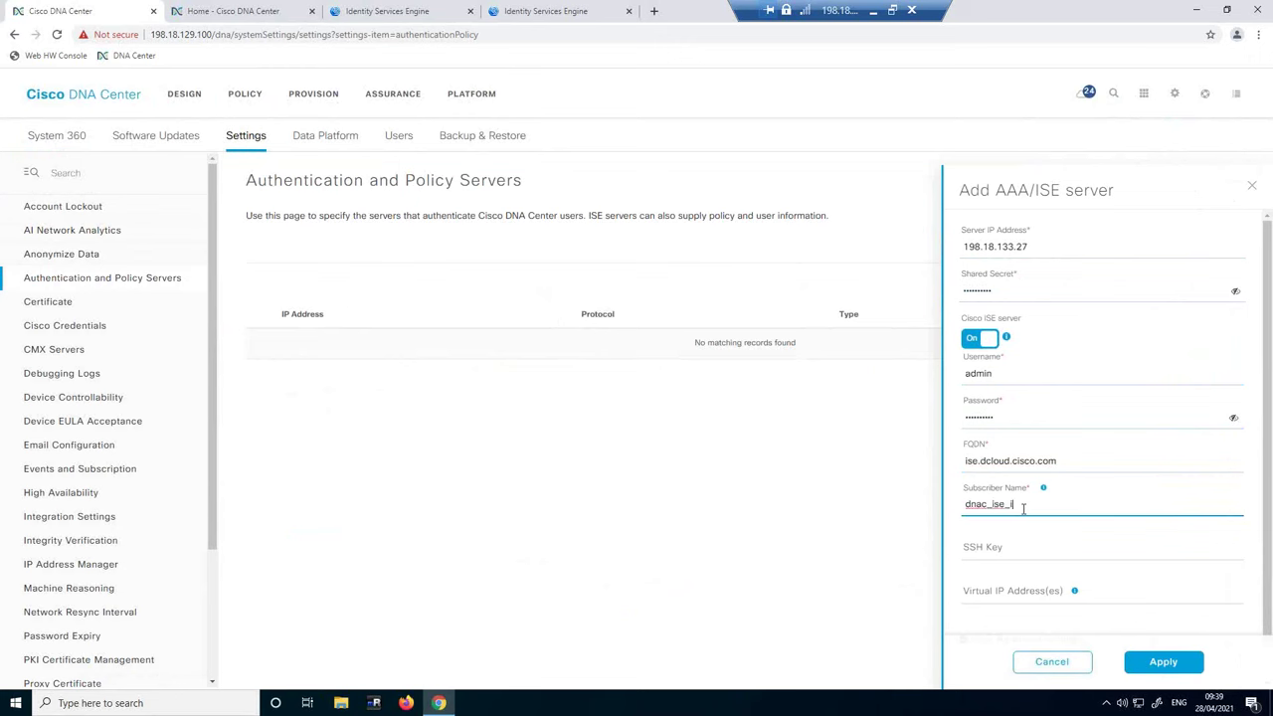
key("BackSpace")
key("BackSpace")
scroll(1264, 417, "down", 1)
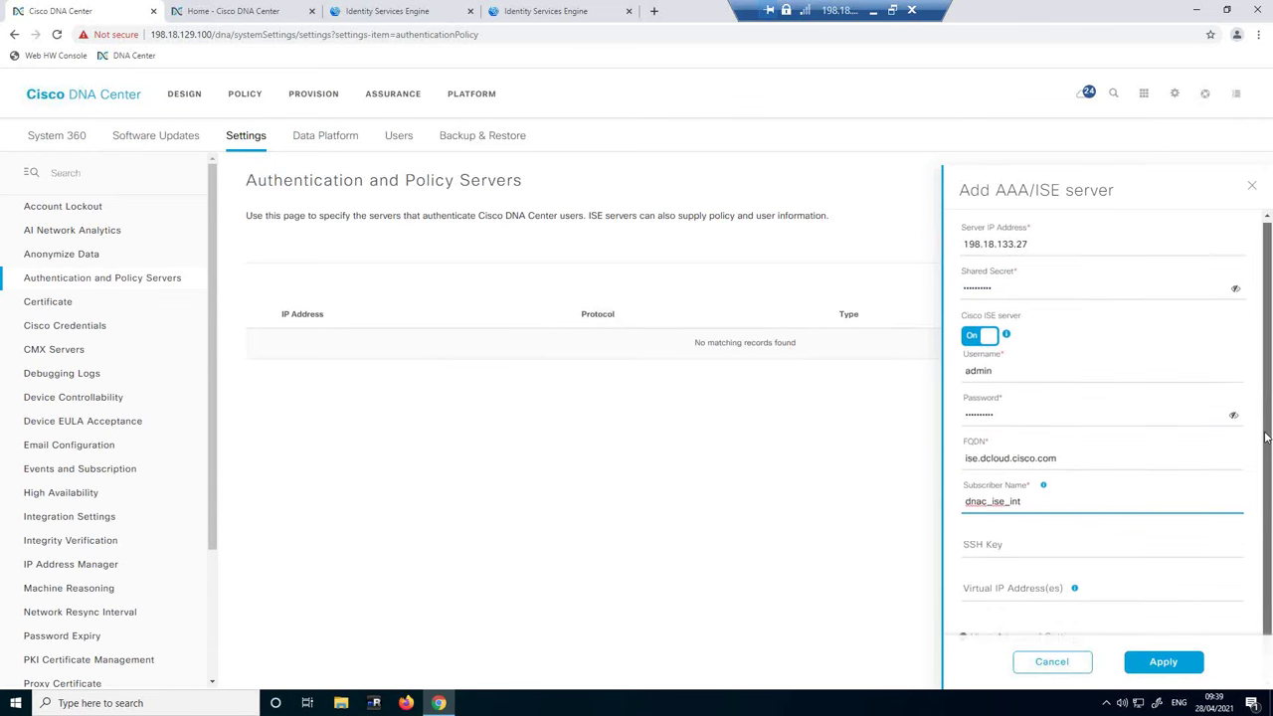
left_click(1032, 602)
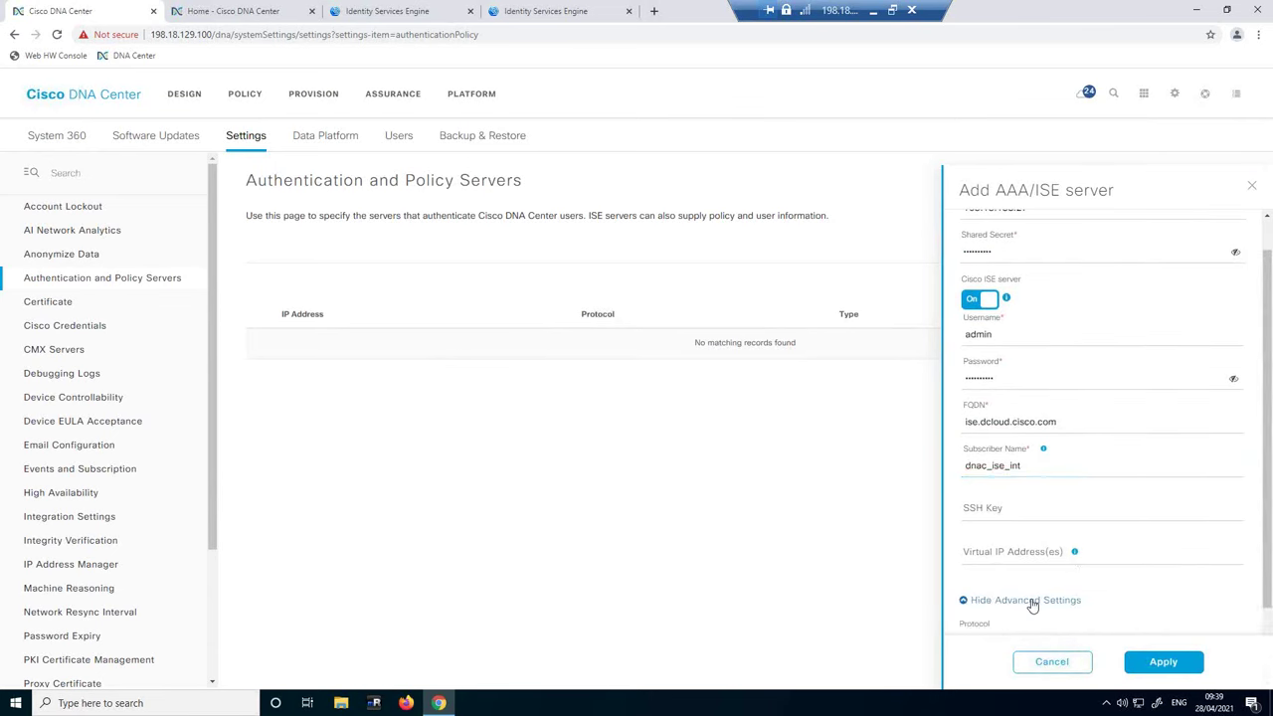
scroll(1266, 595, "down", 5)
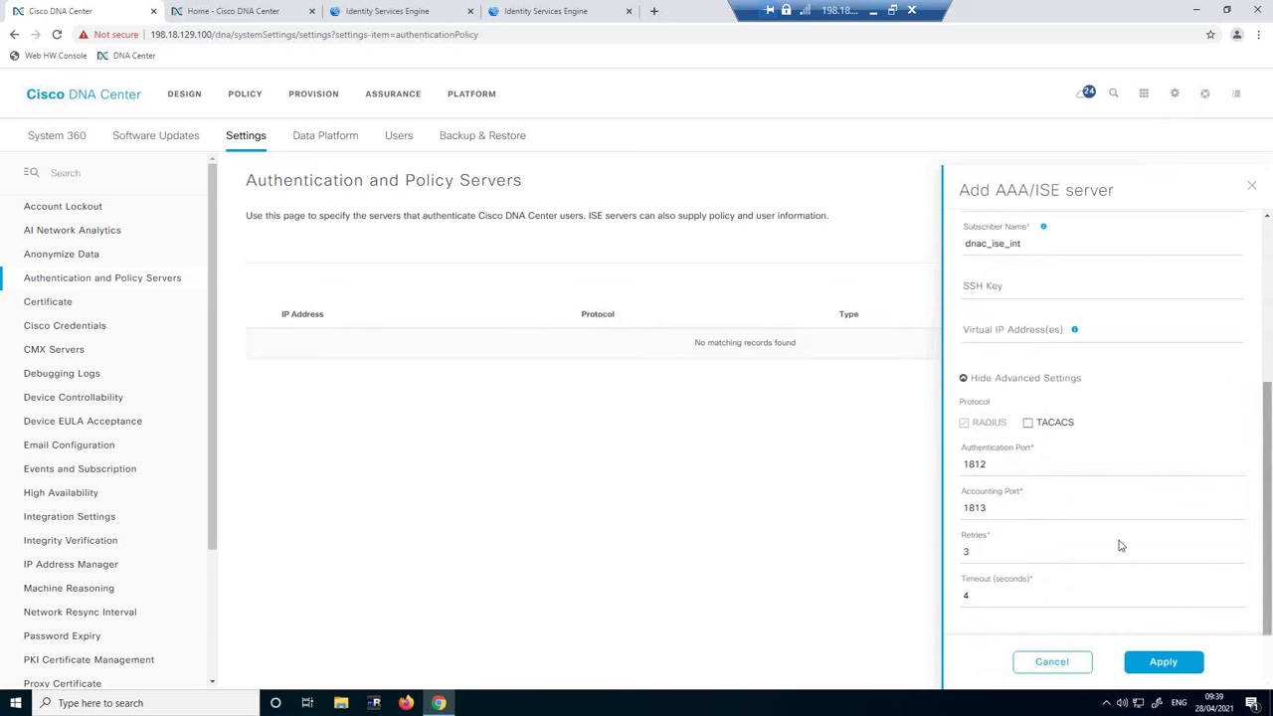
left_click(1028, 422)
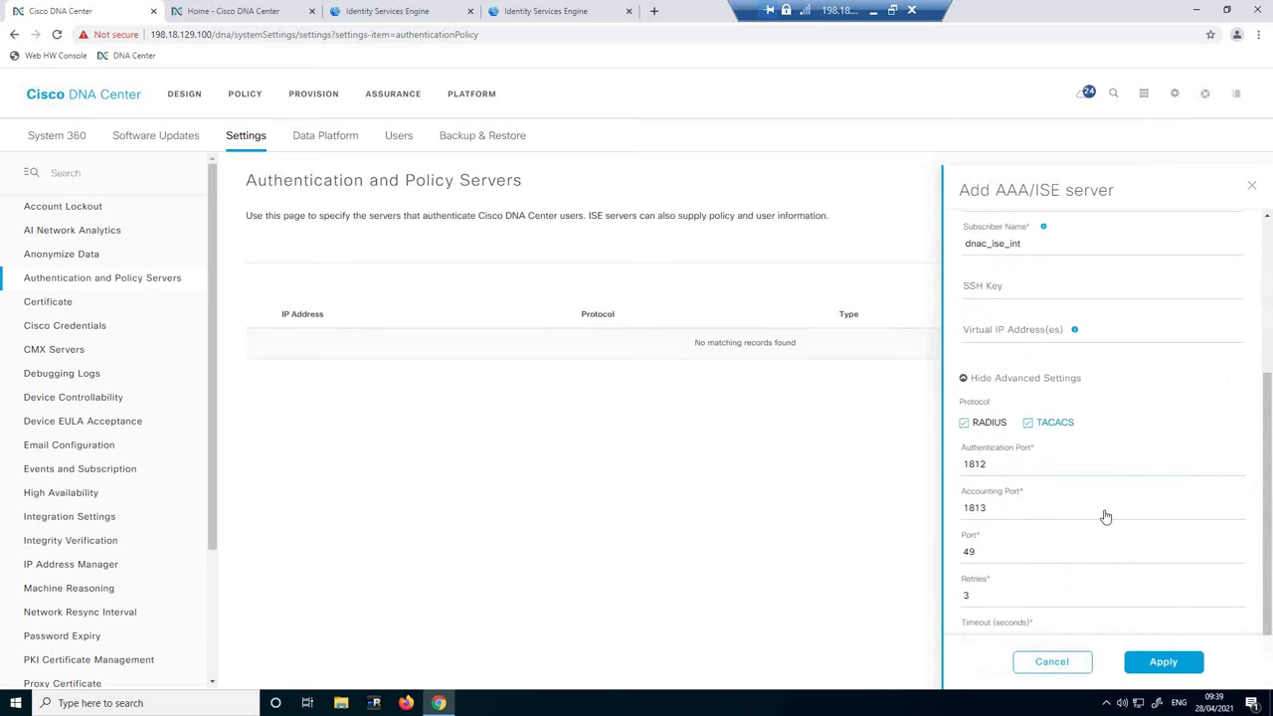
left_click(1161, 663)
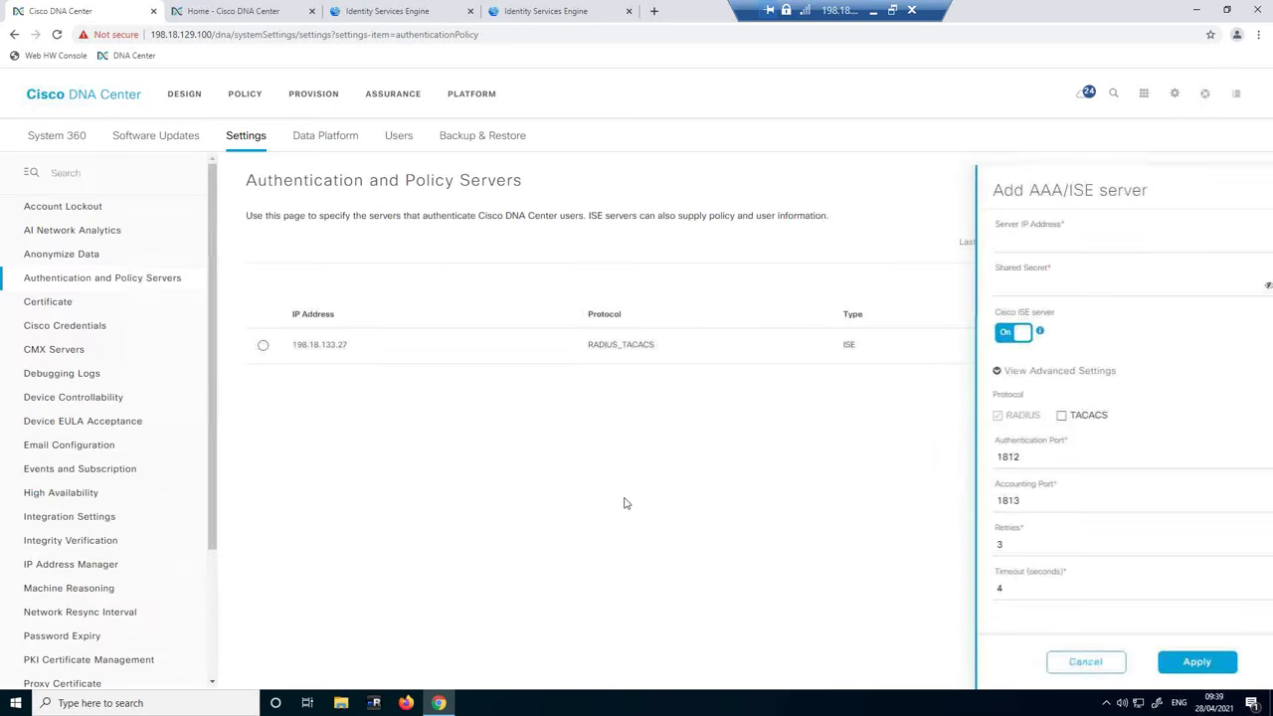
left_click(262, 347)
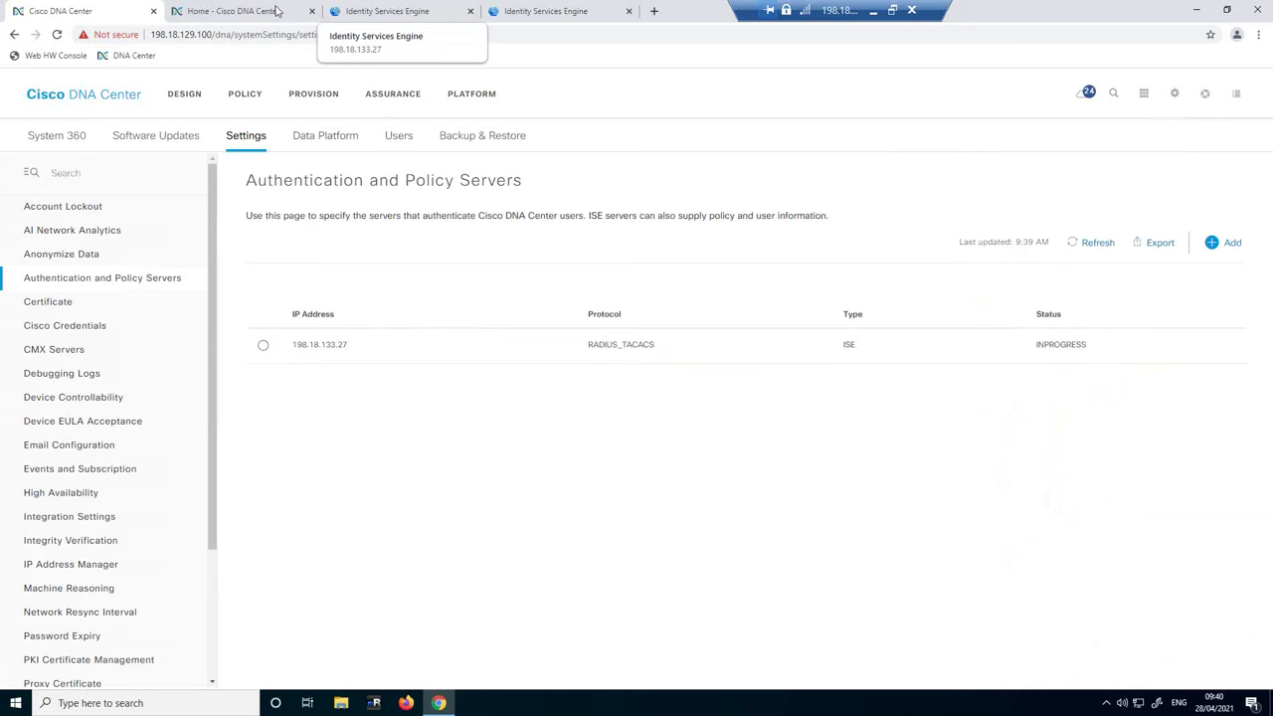
Delete the dnac device from ISE's Administration > Network Devices list using Delete Selected.
left_click(589, 10)
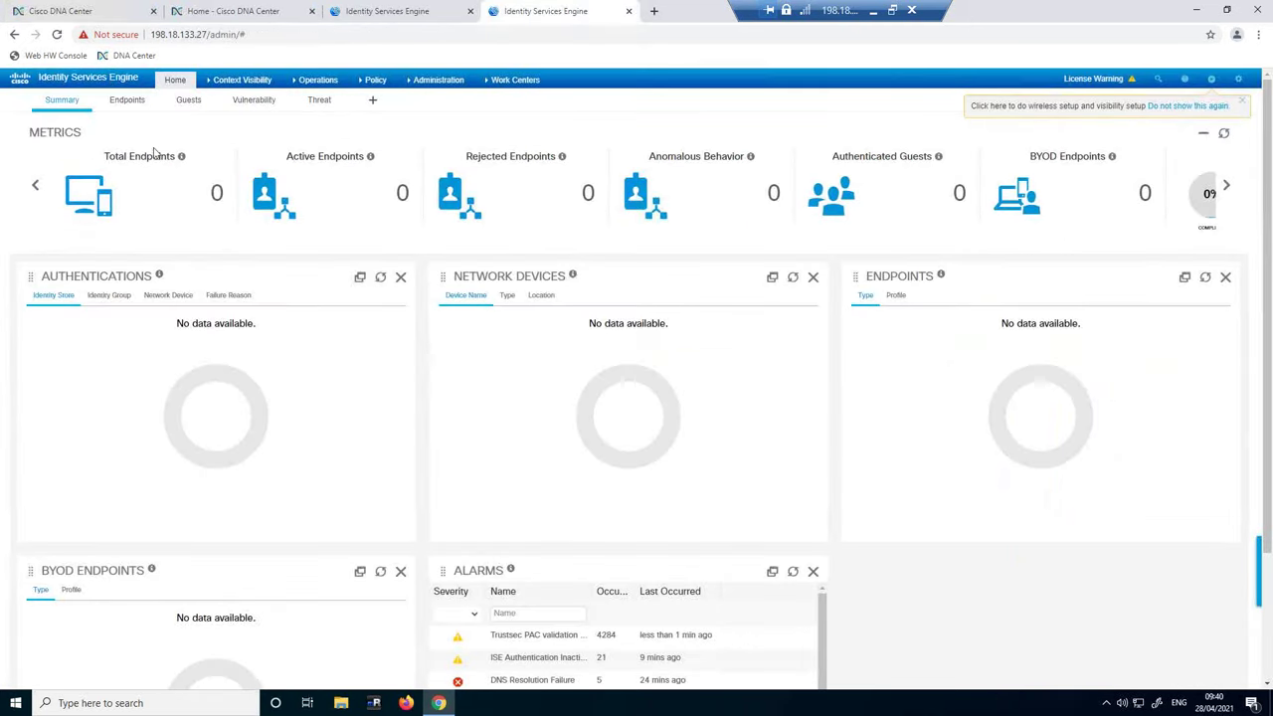
left_click(448, 80)
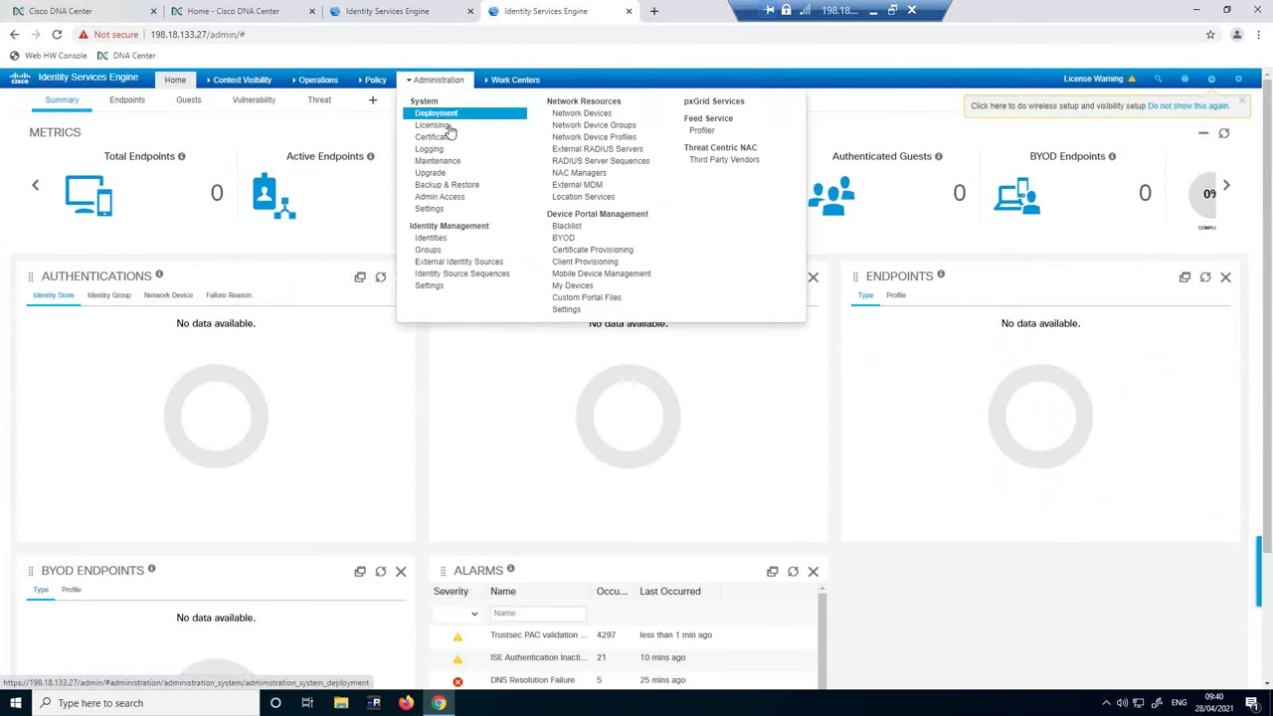
mouse_move(562, 118)
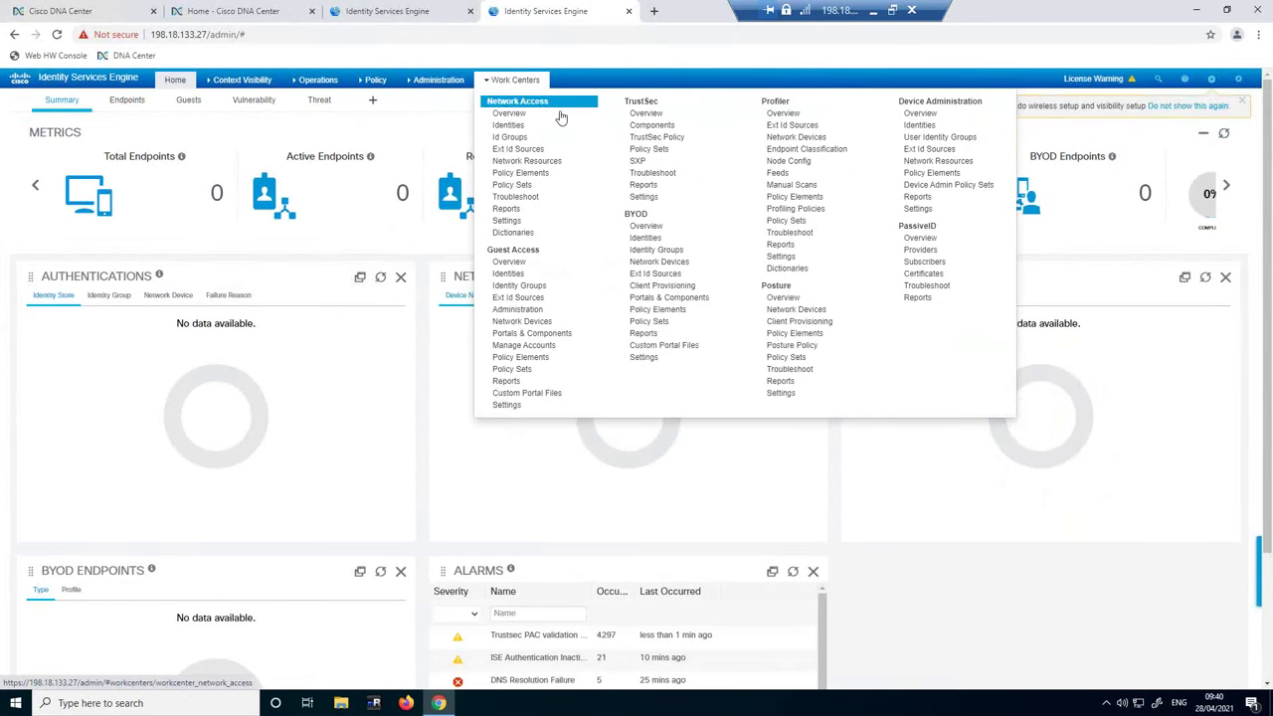
mouse_move(444, 86)
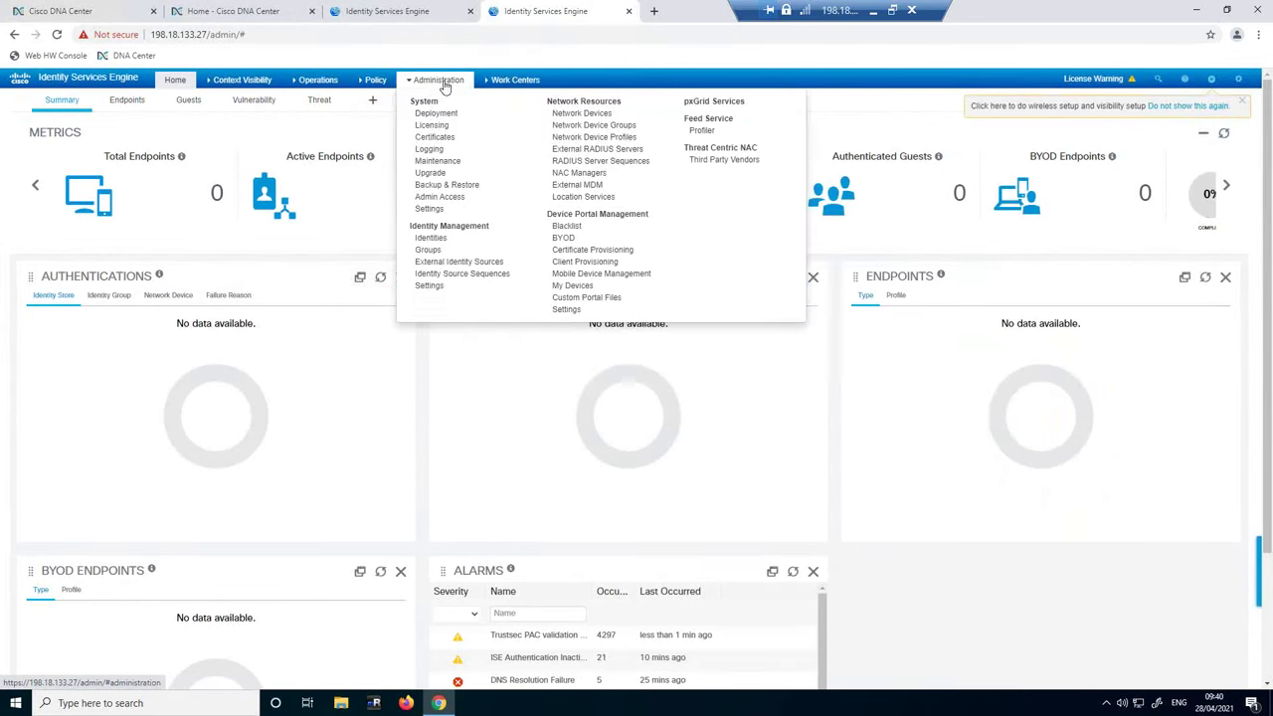
left_click(569, 117)
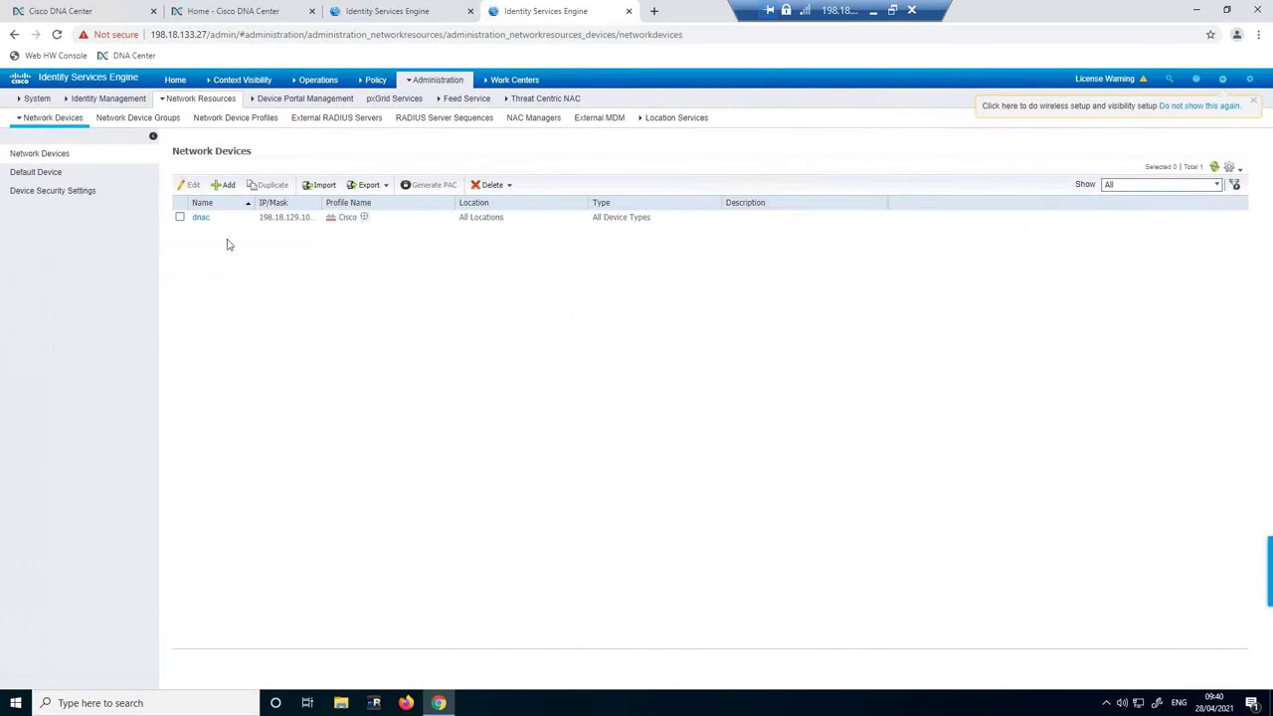
left_click(180, 217)
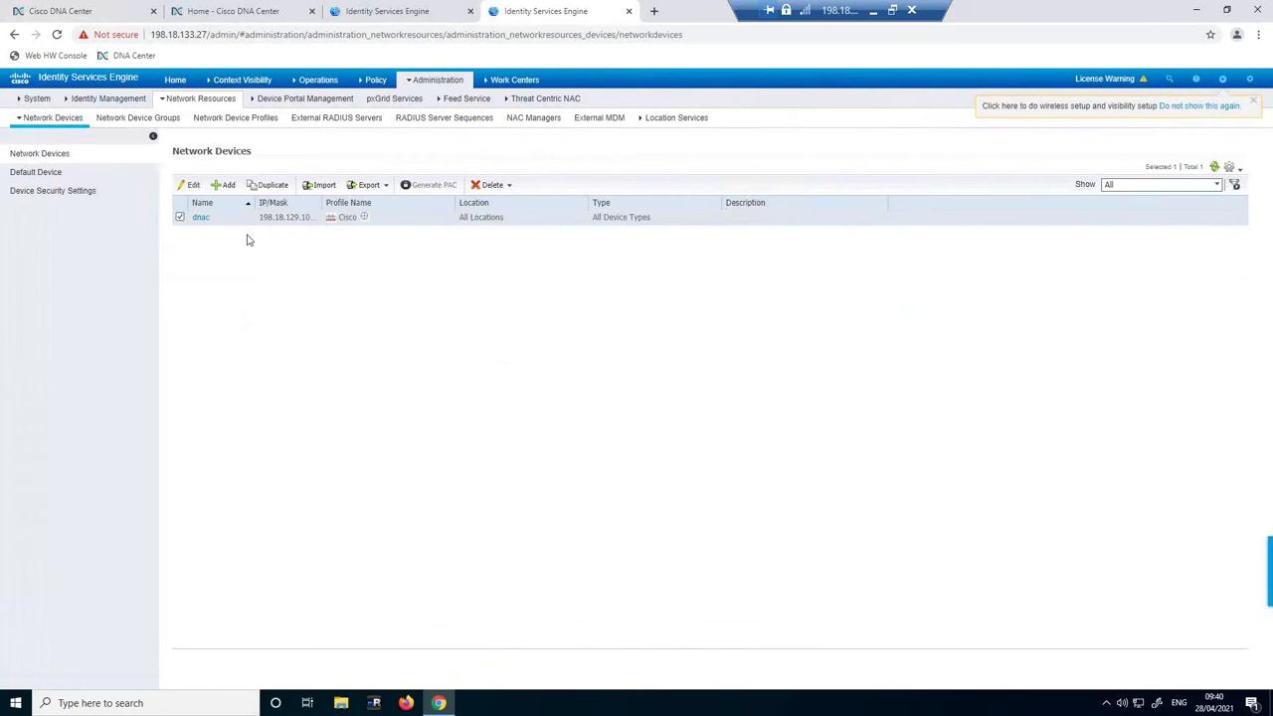
left_click(485, 186)
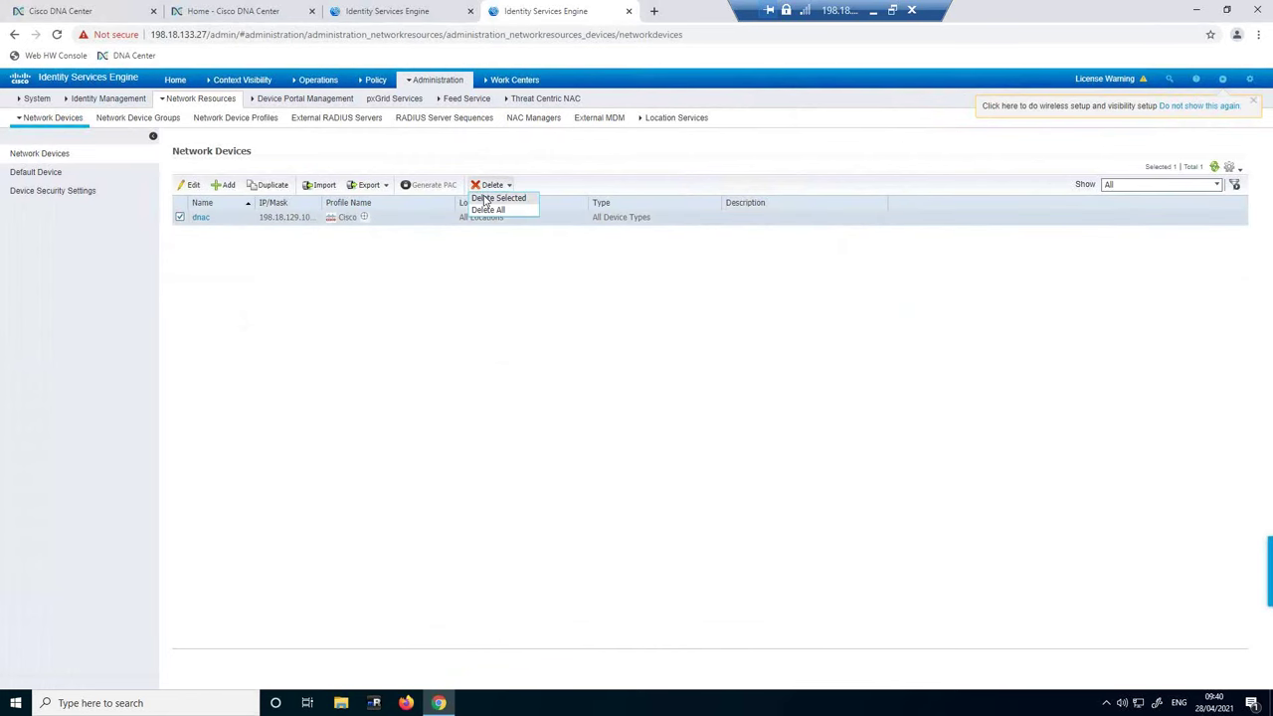
left_click(485, 198)
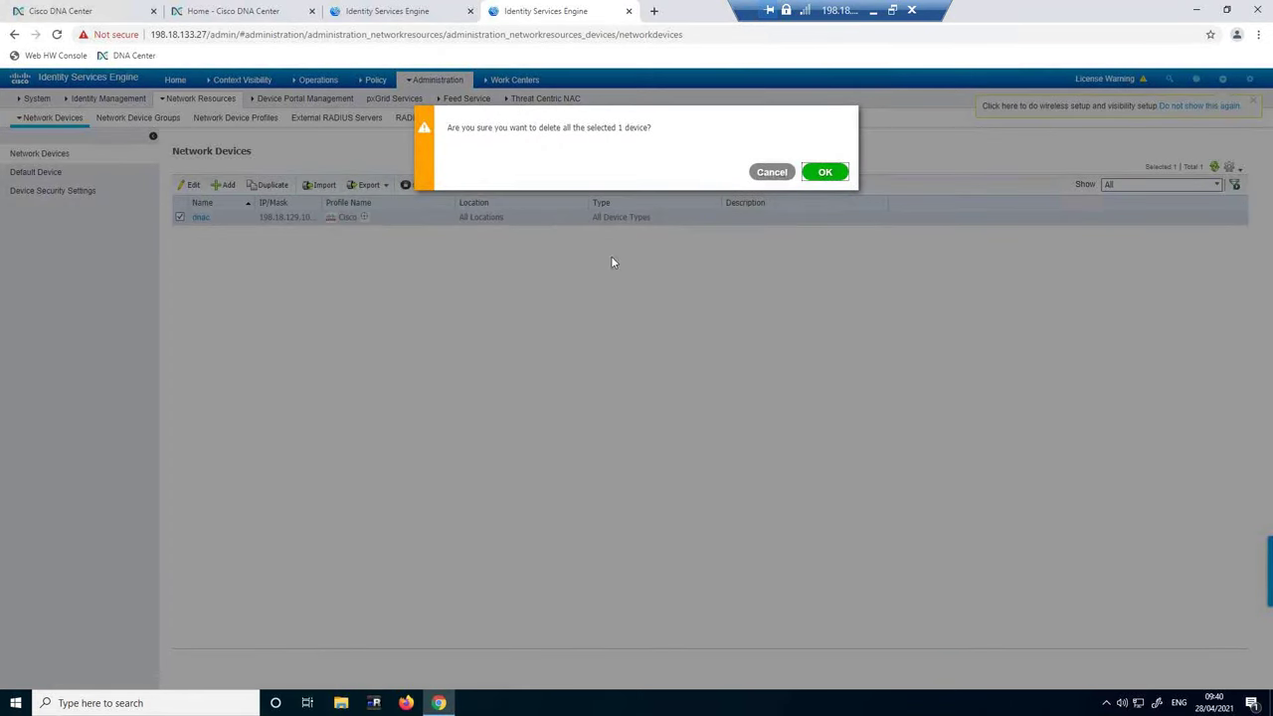
left_click(825, 171)
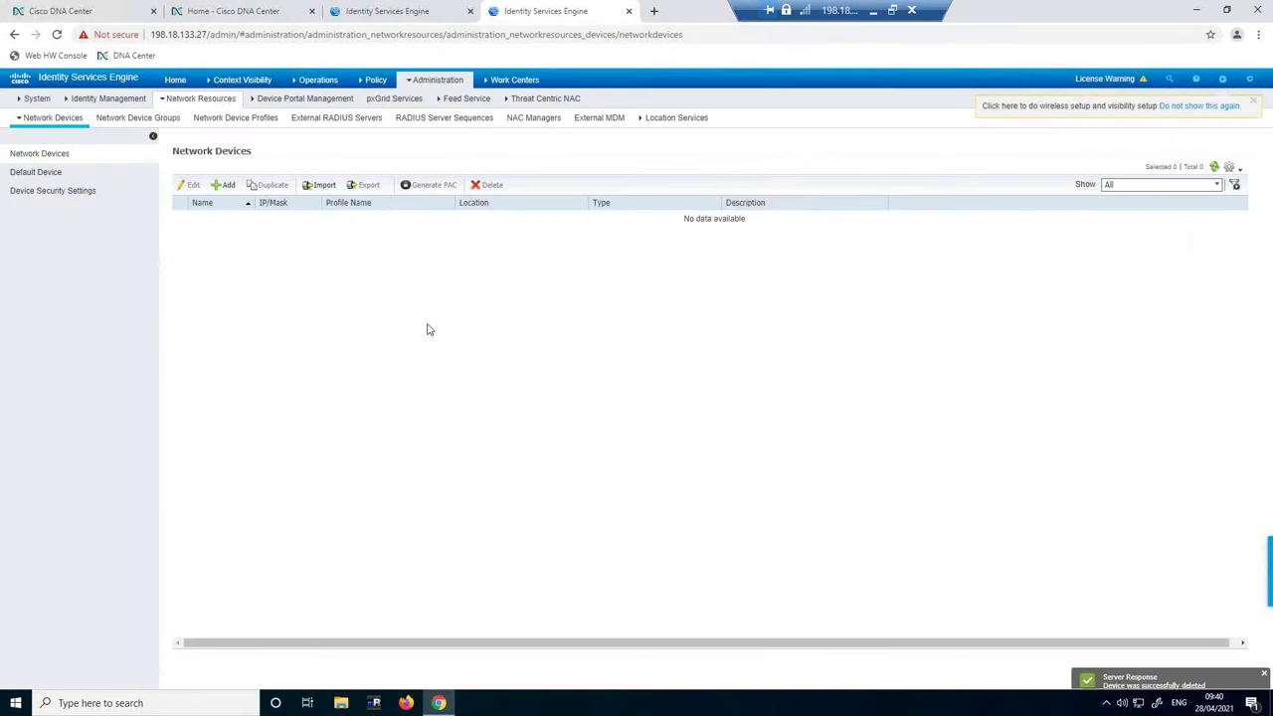
Add network device dnac at 198.18.129.100 with TACACS authentication and its shared secret, and submit it.
left_click(223, 185)
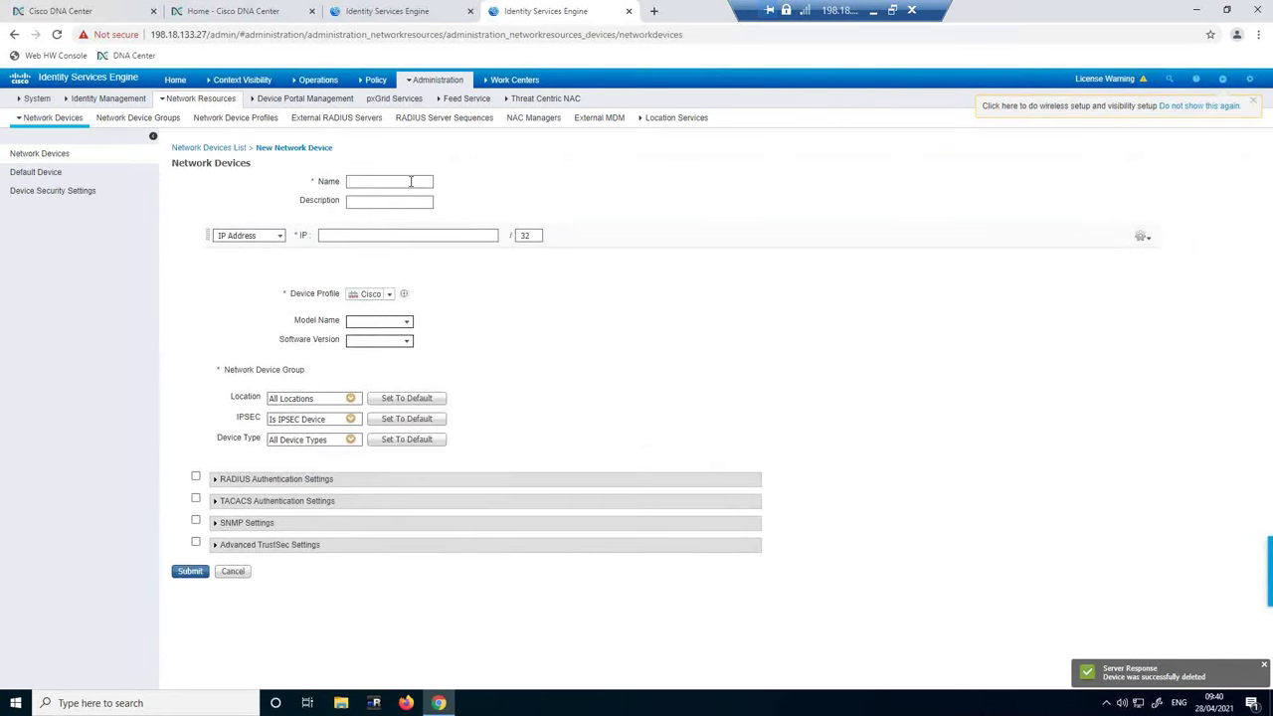
left_click(411, 181)
type("dnac")
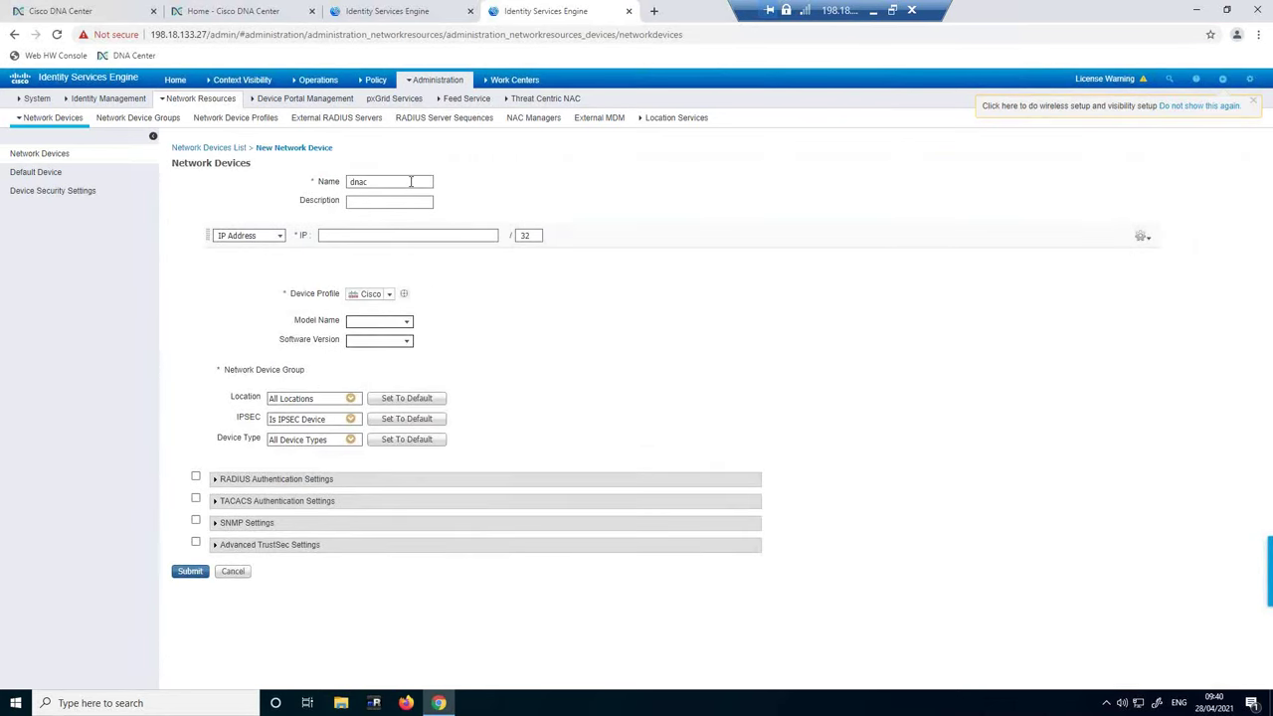
left_click(363, 234)
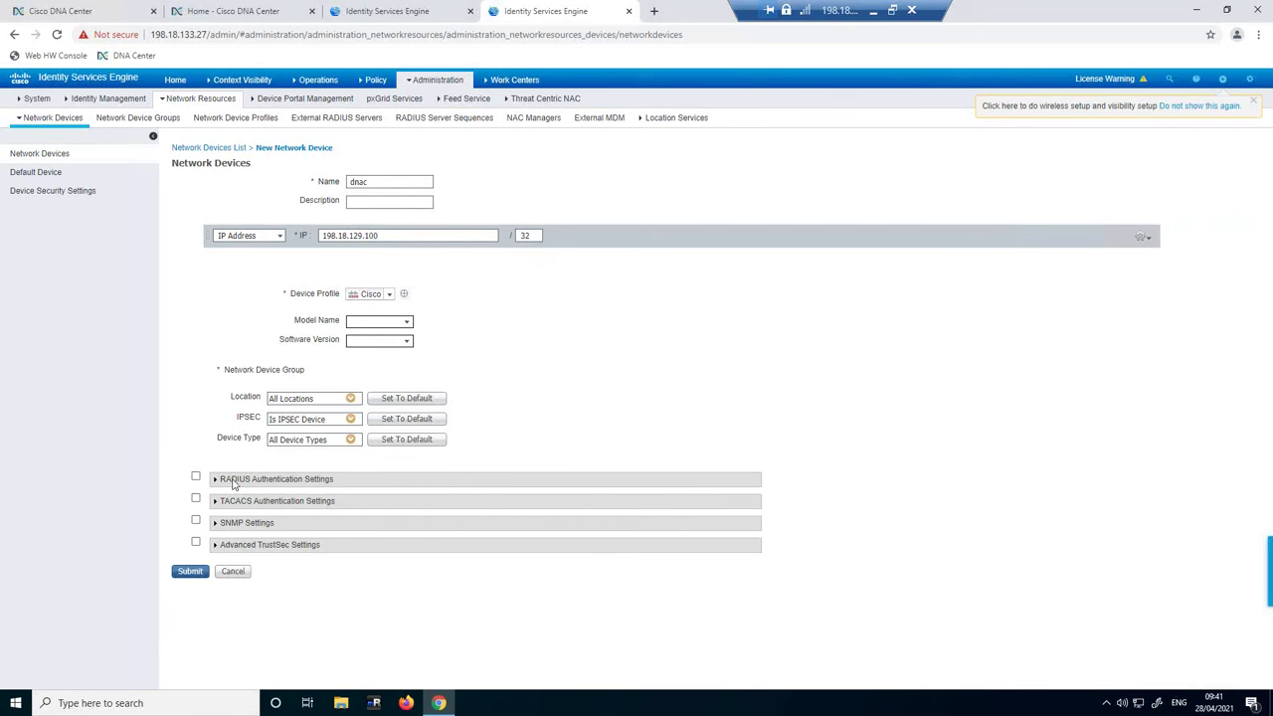
left_click(195, 500)
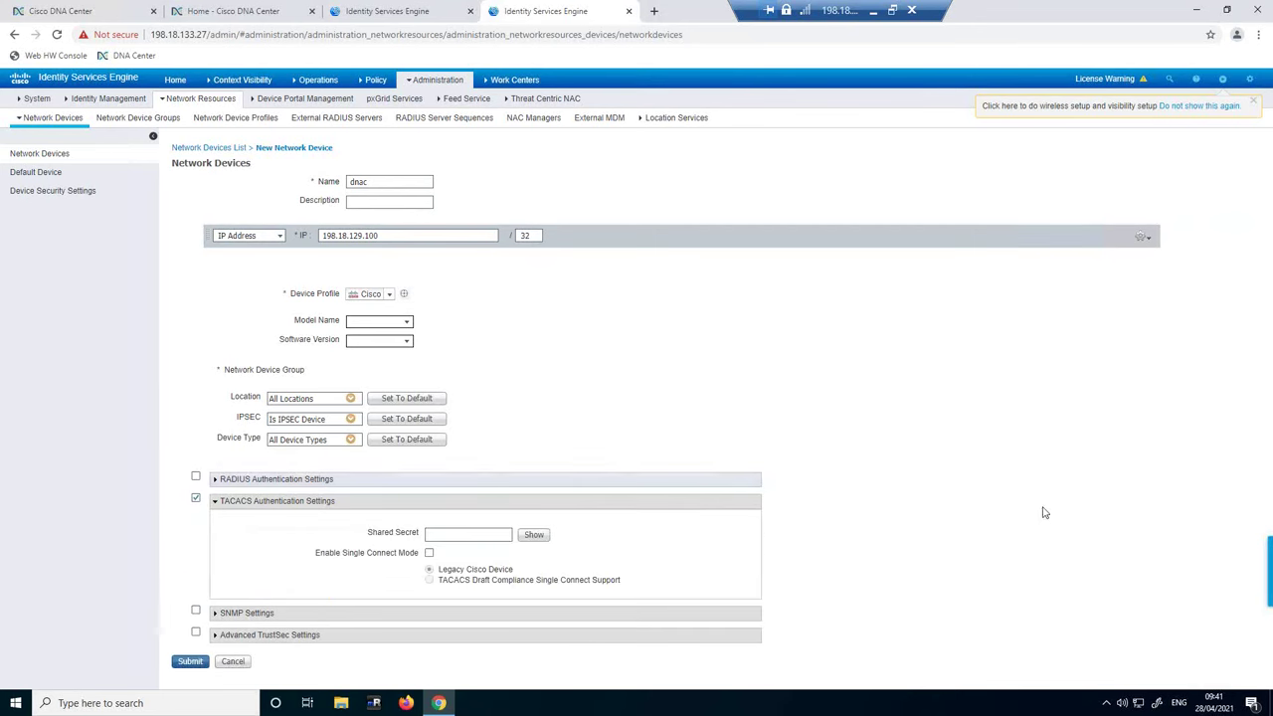
left_click(493, 535)
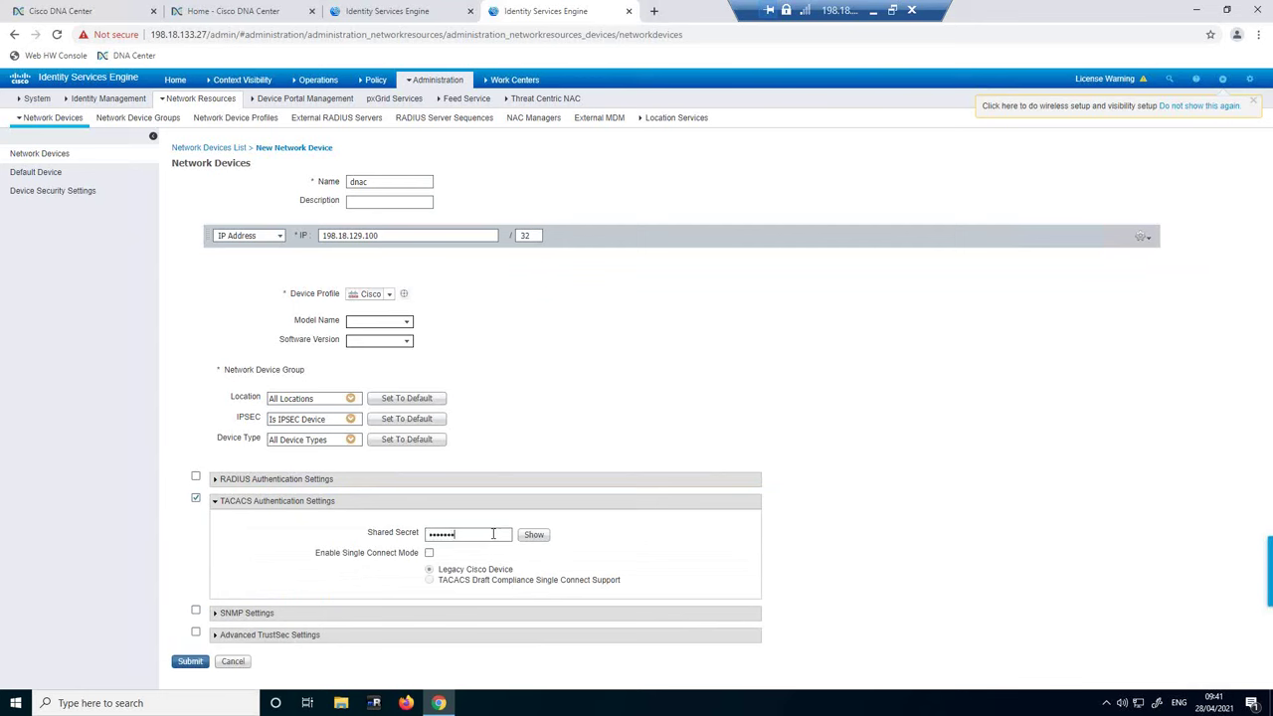
left_click(191, 662)
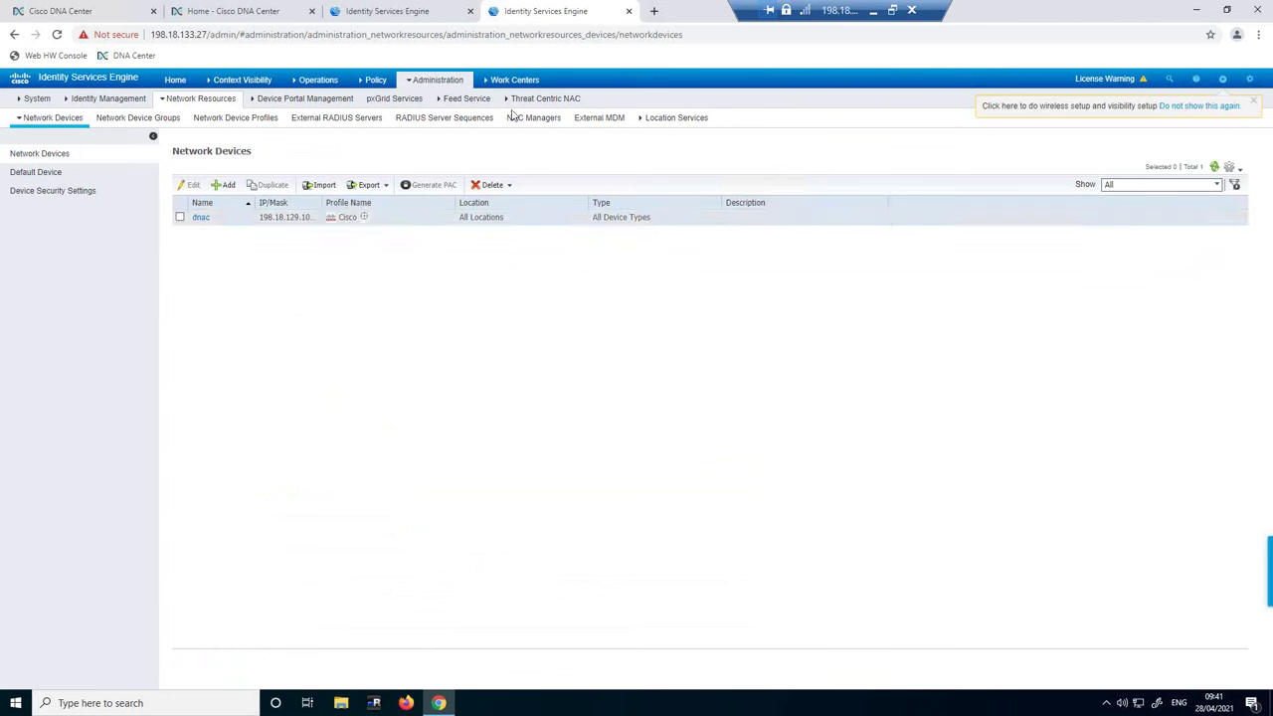
Start a new User Identity Group under Device Administration, then switch back to Cisco DNA Center.
mouse_move(496, 79)
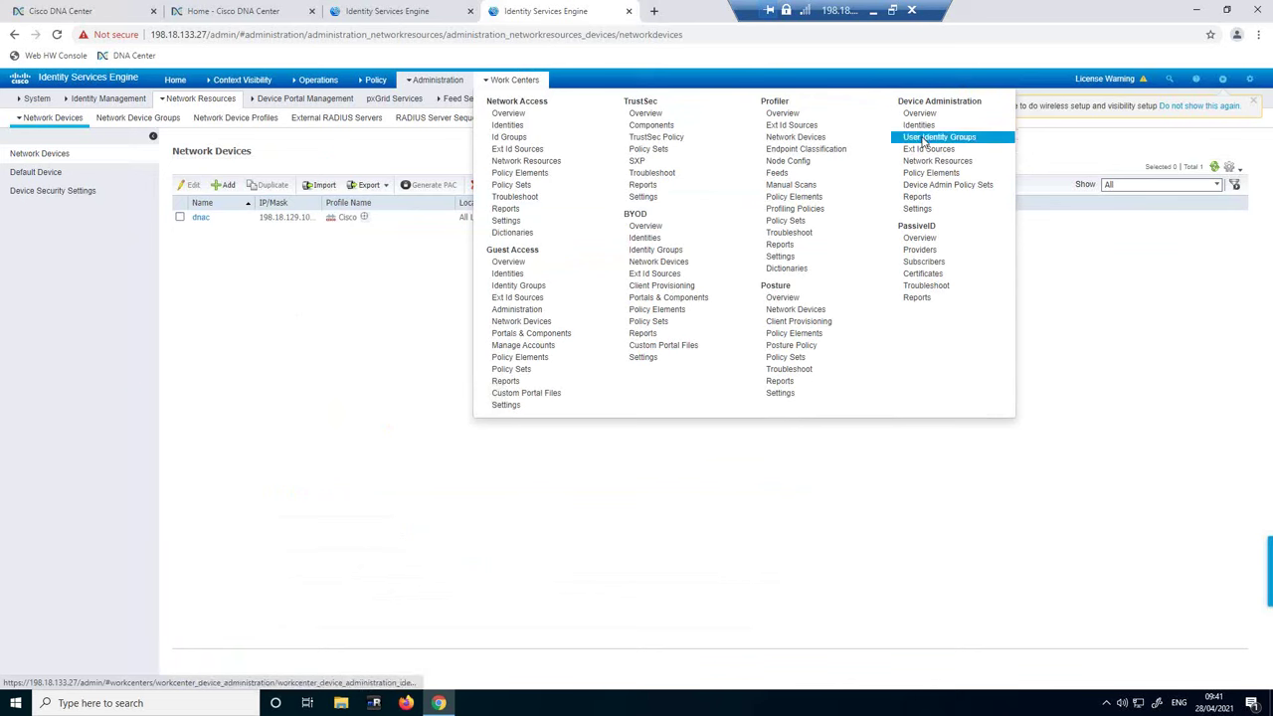
left_click(924, 137)
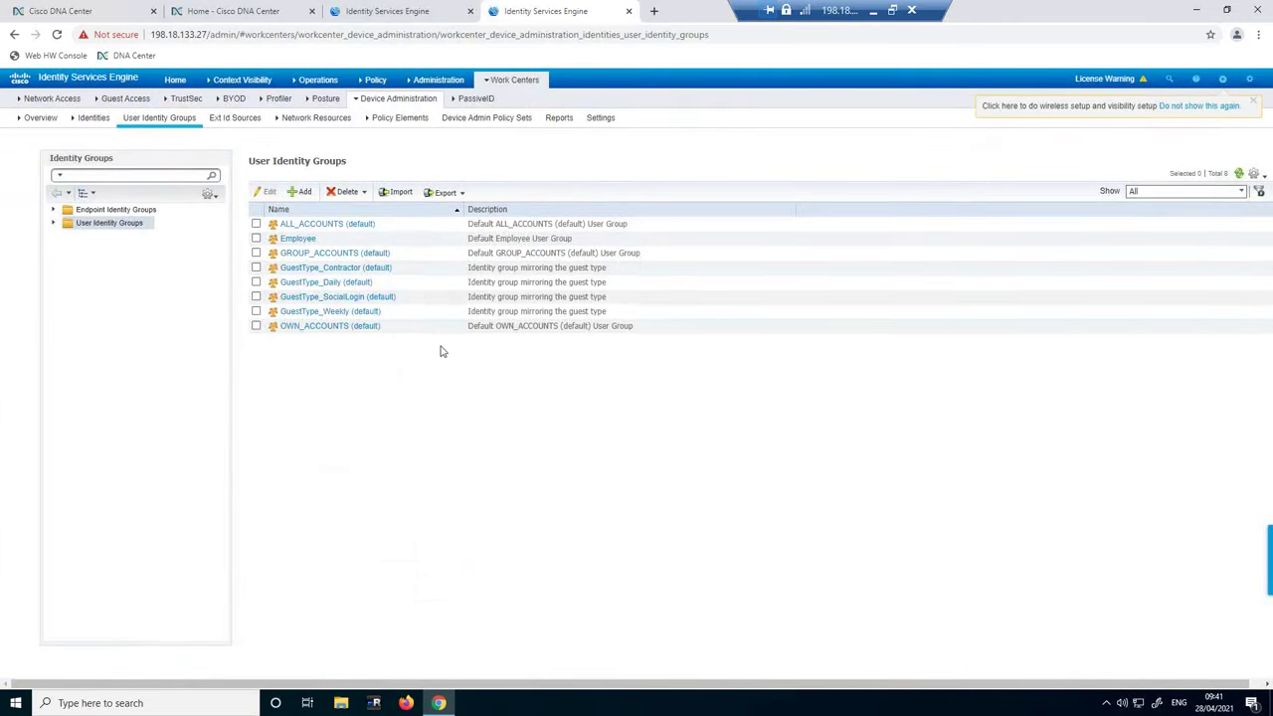
left_click(303, 194)
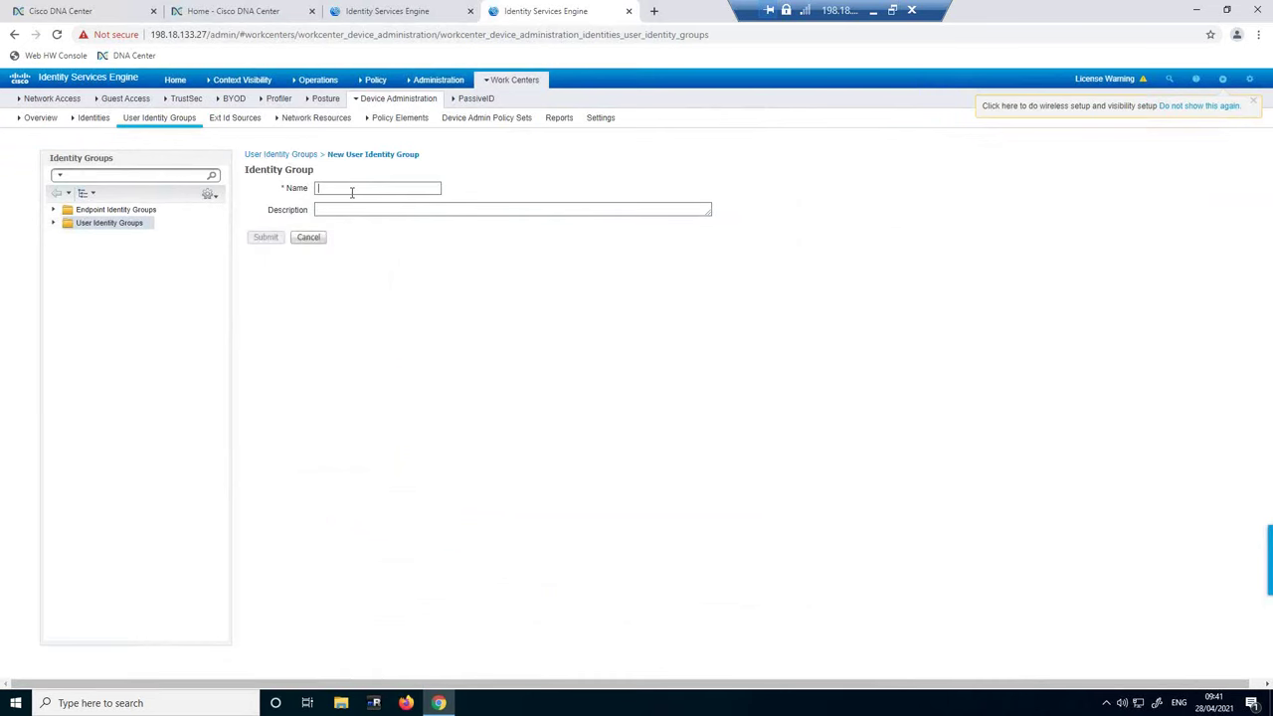
left_click(69, 13)
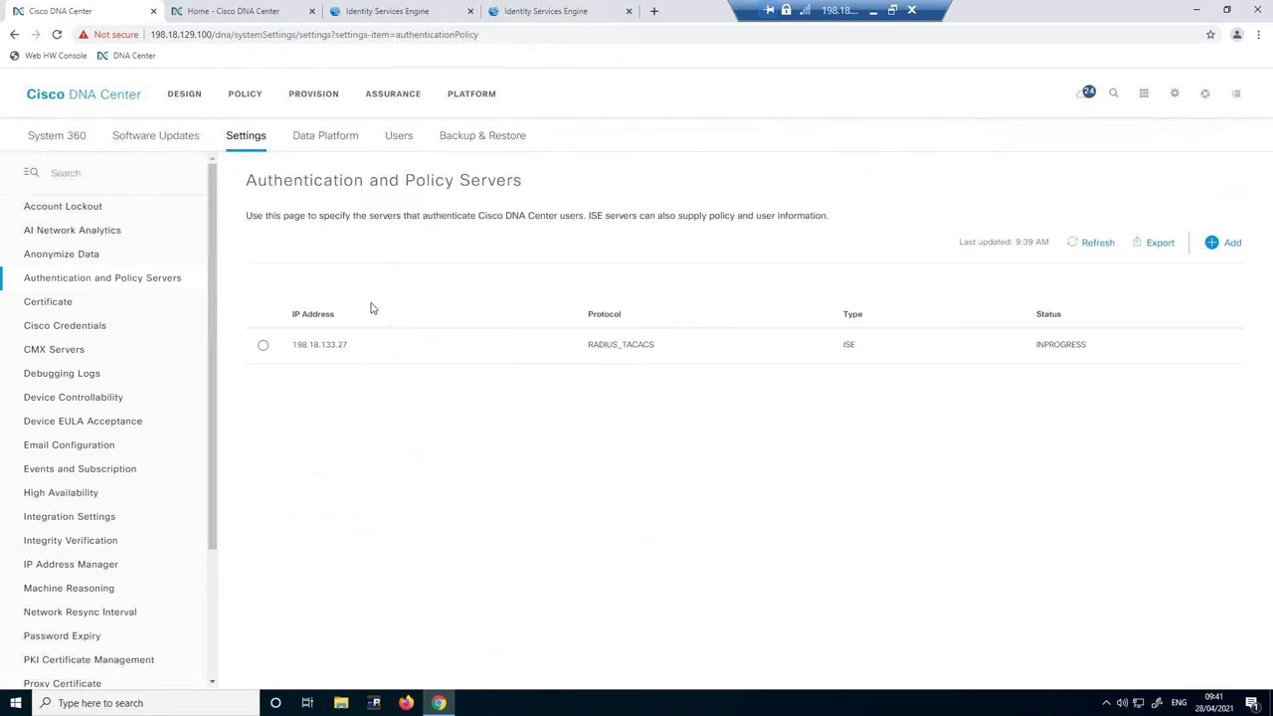
Refresh to see the ISE server ACTIVE, view Role Based Access Control roles, then return to ISE.
left_click(1083, 247)
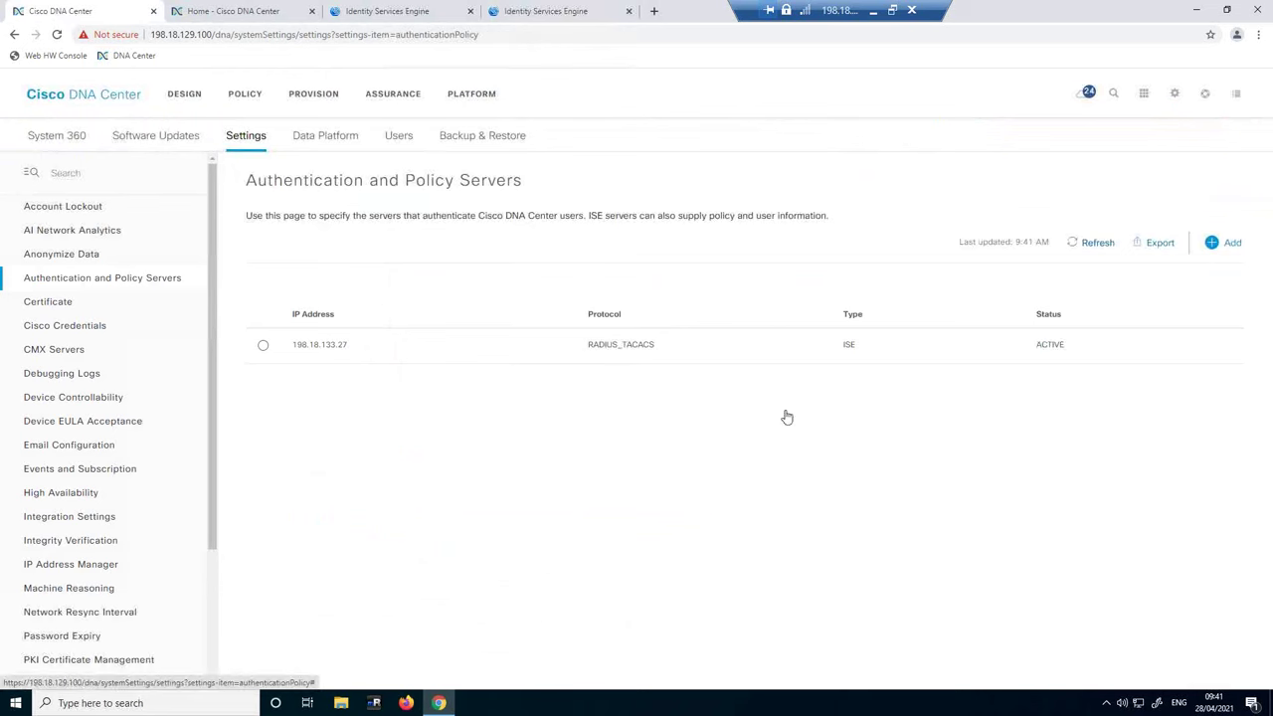
left_click(398, 137)
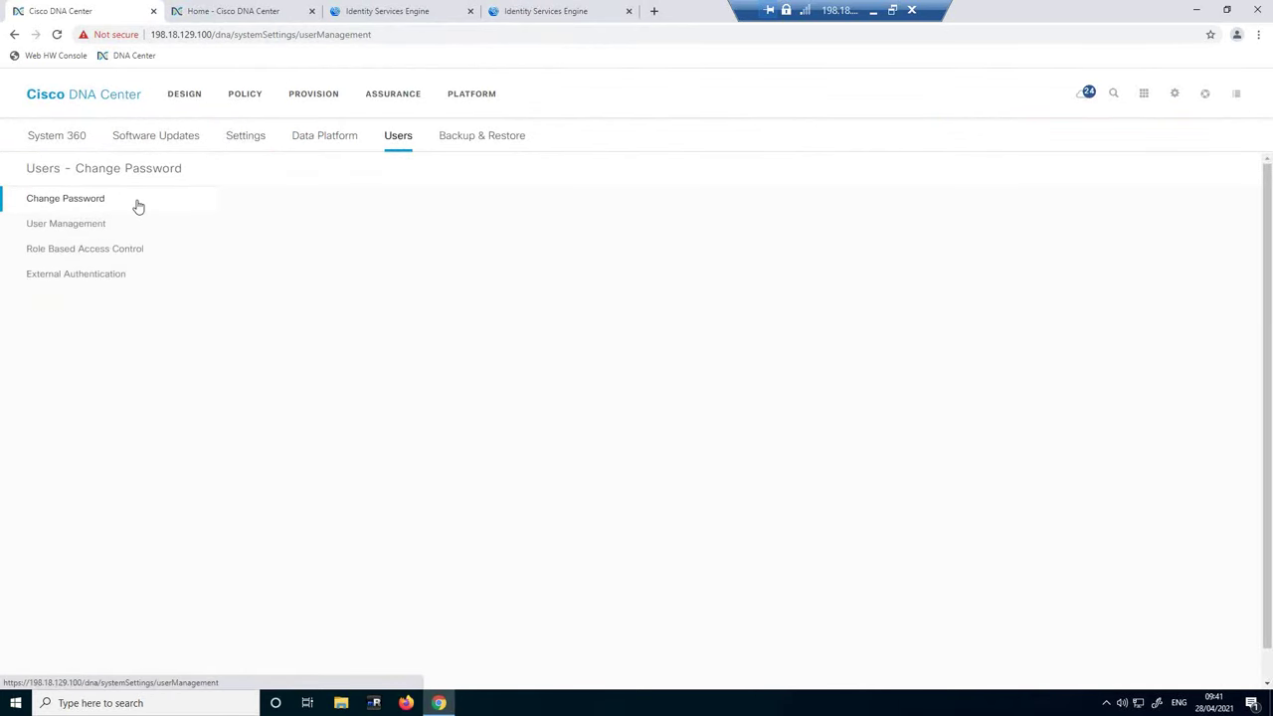
left_click(78, 227)
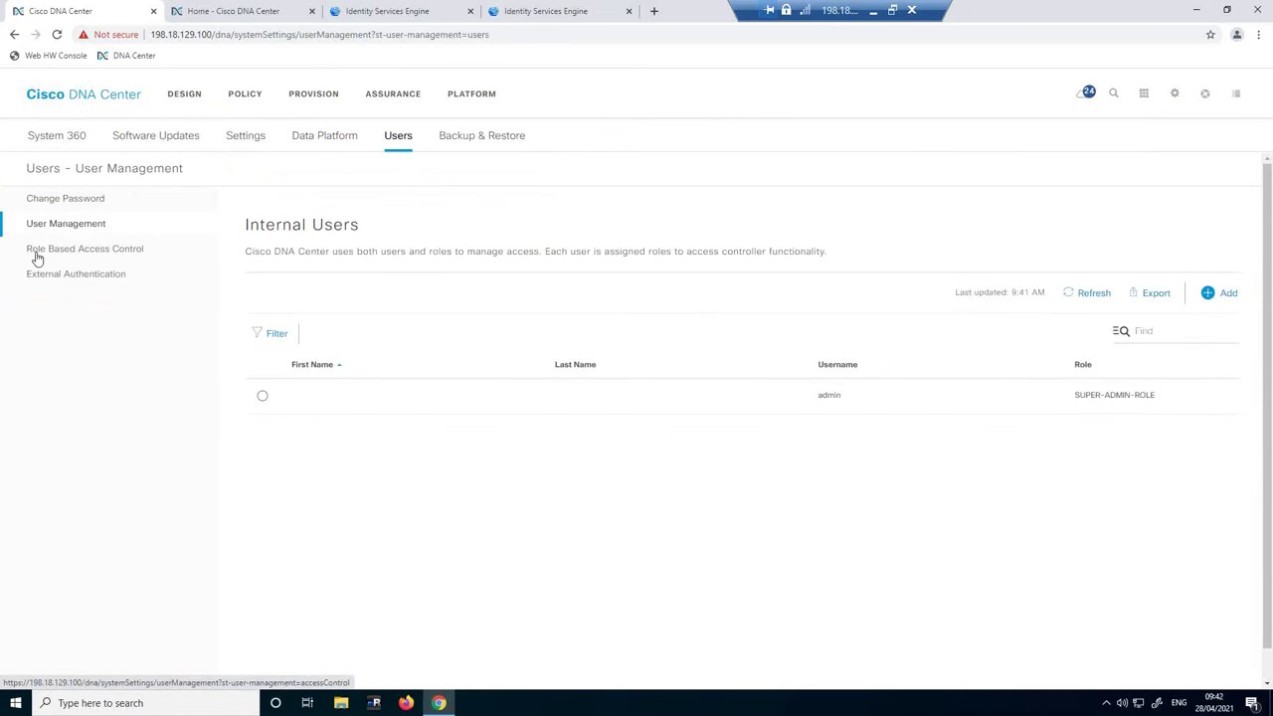
left_click(76, 255)
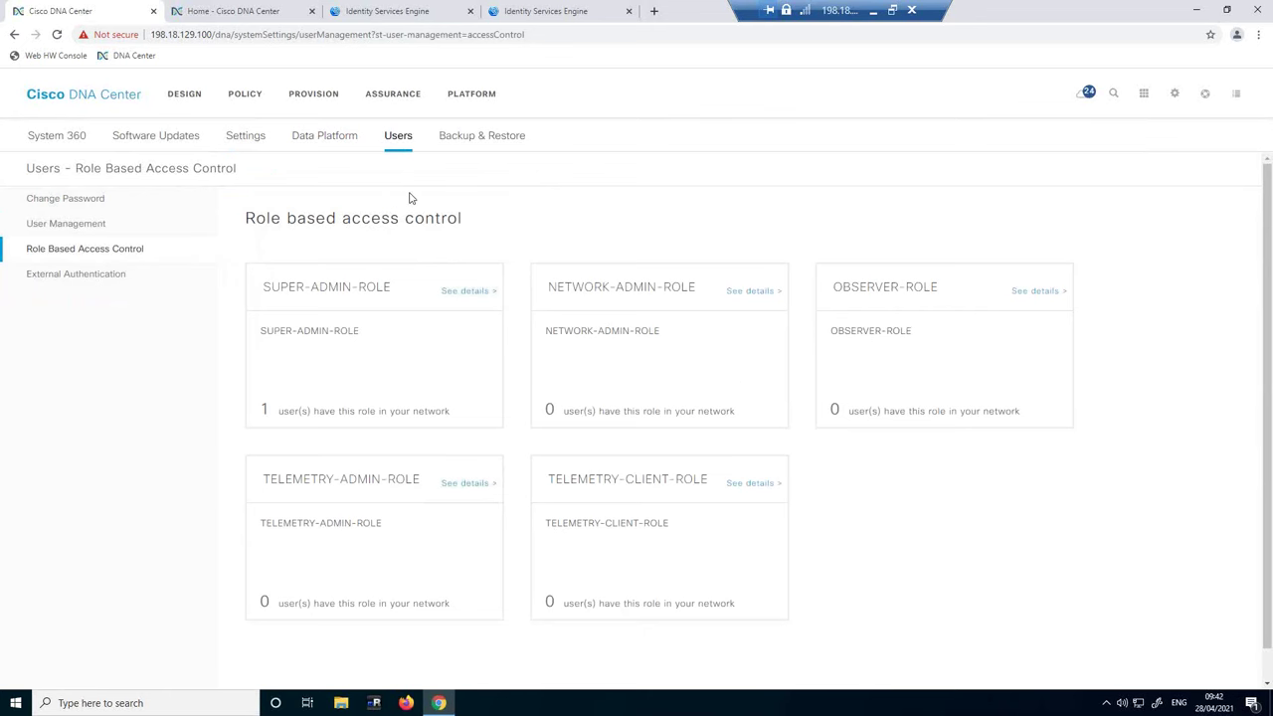
left_click(549, 11)
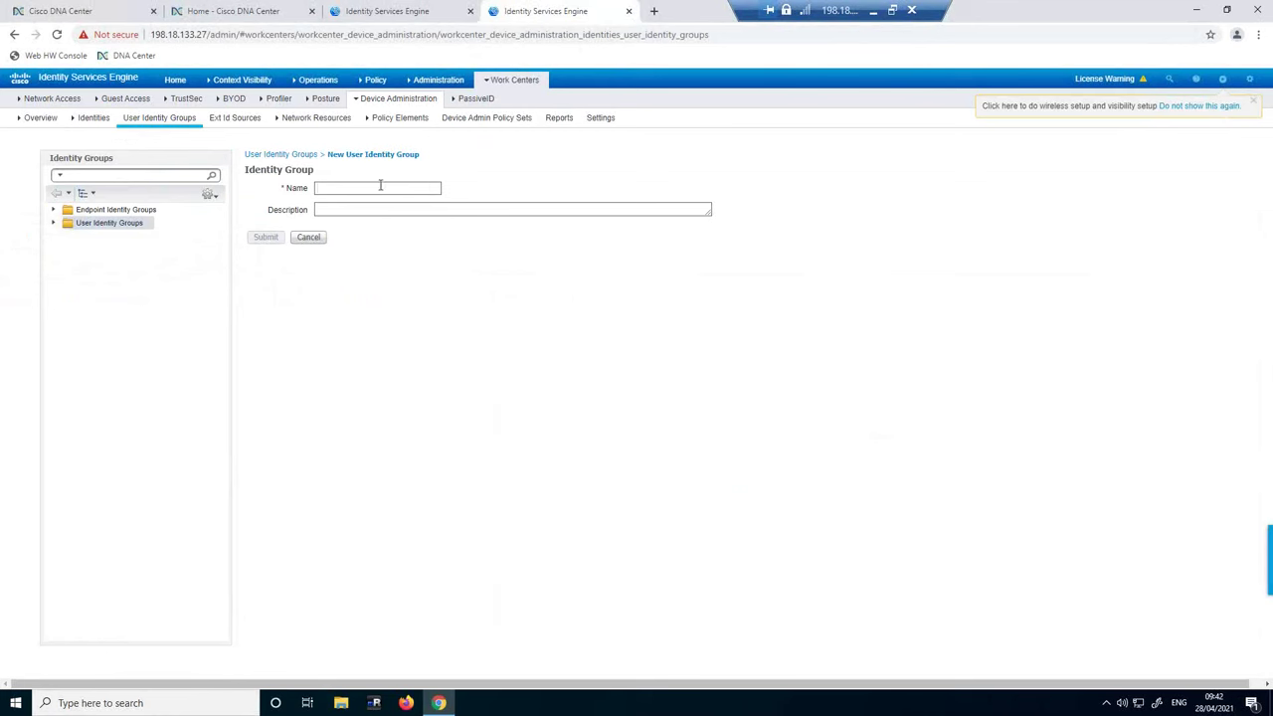
Create user identity groups dnac_admin and dnac_observer, then go to Device Administration Identities.
type("dnac_admin")
left_click(276, 244)
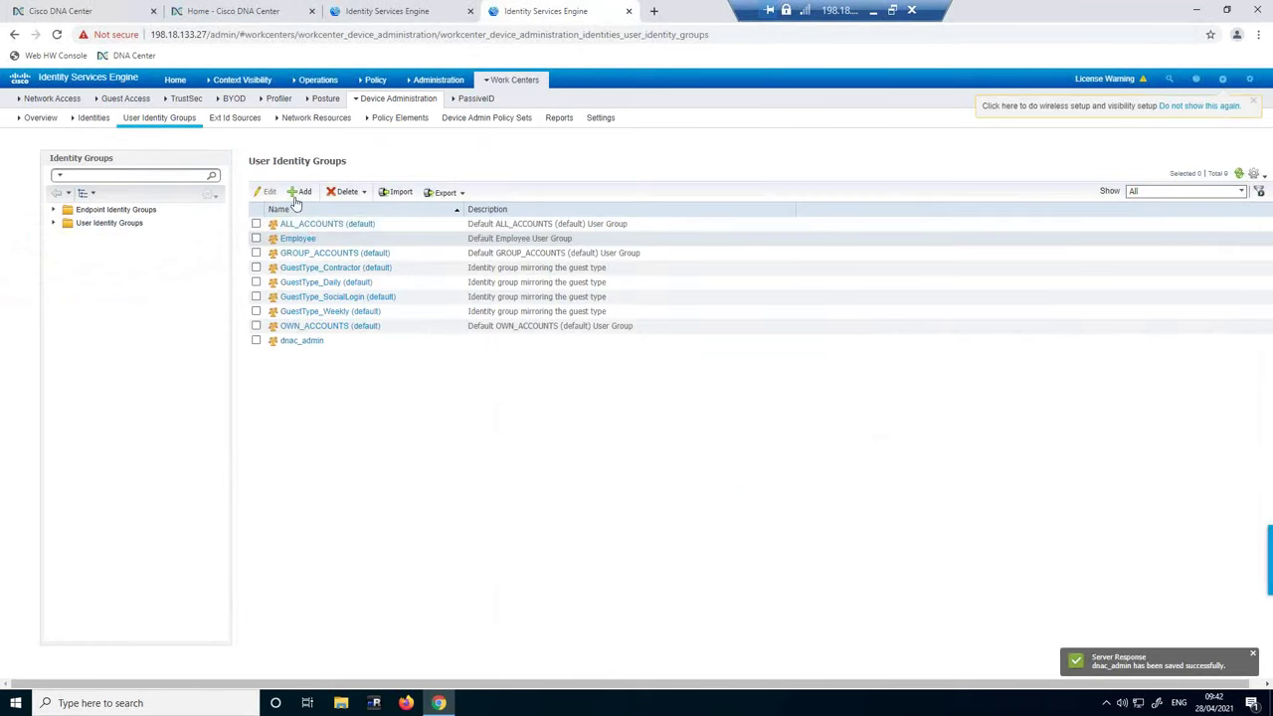
left_click(300, 192)
type("dnac_ob")
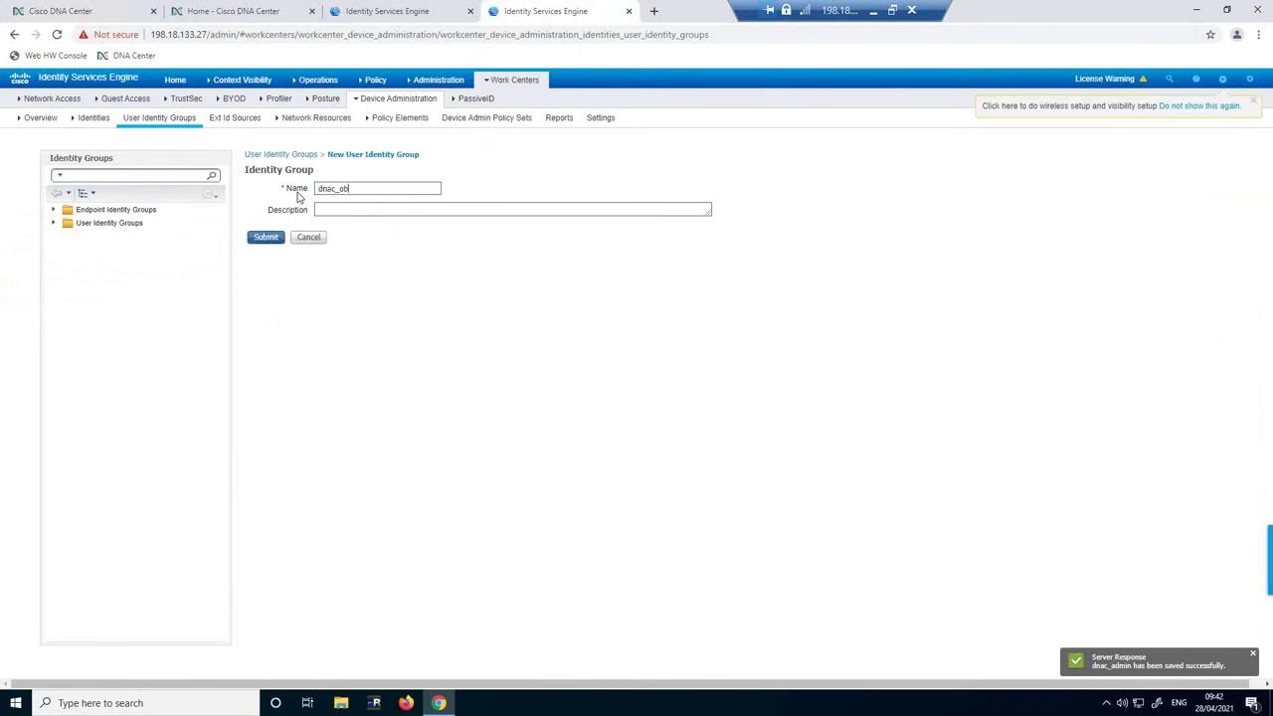
type("server")
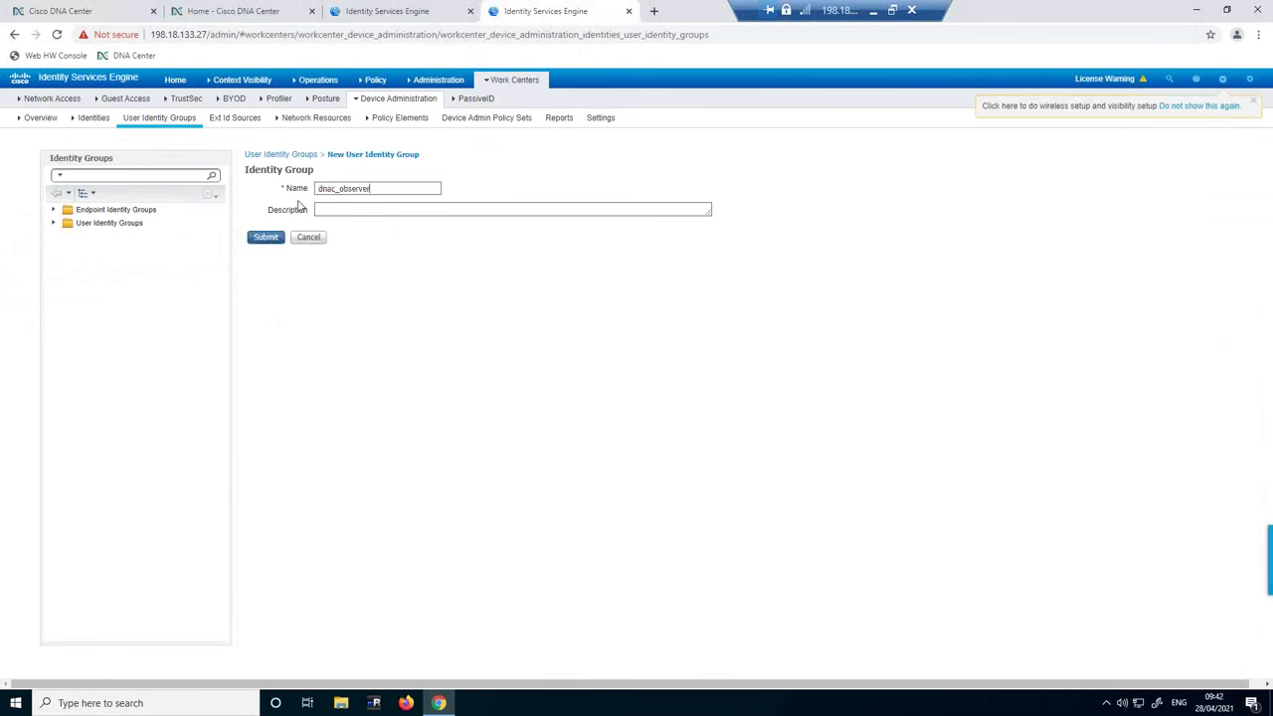
left_click(265, 237)
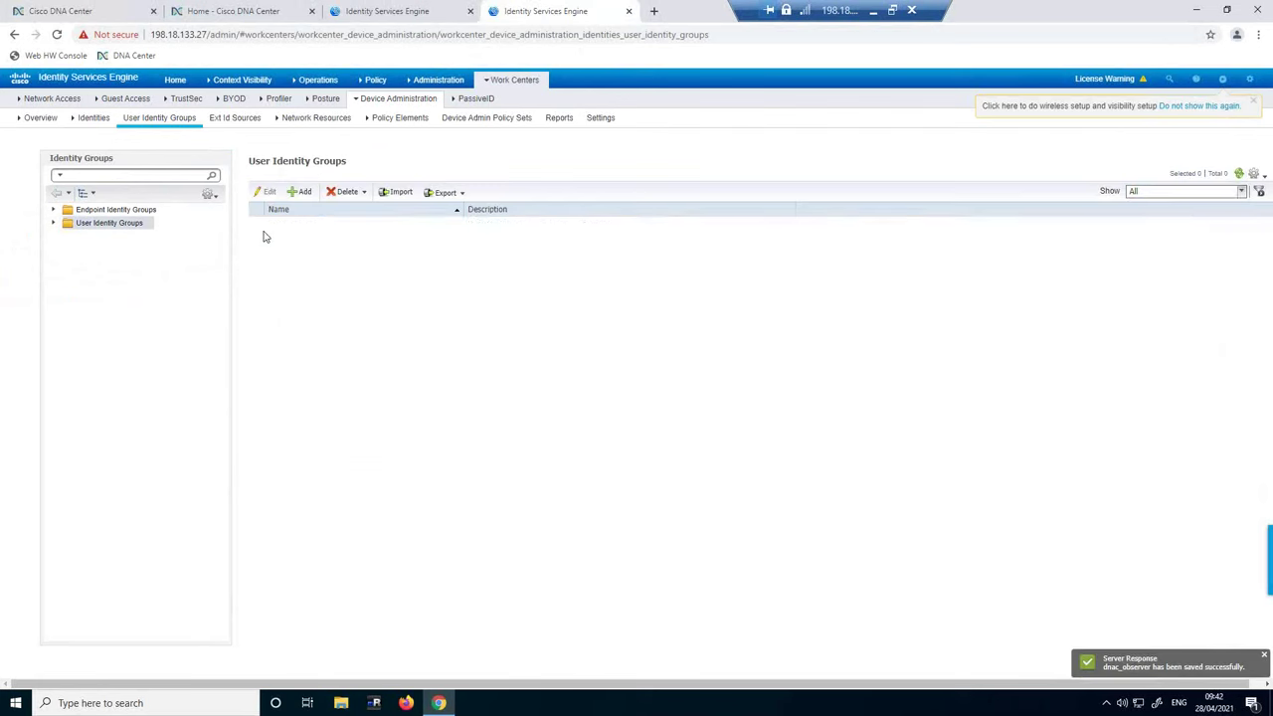
left_click(99, 121)
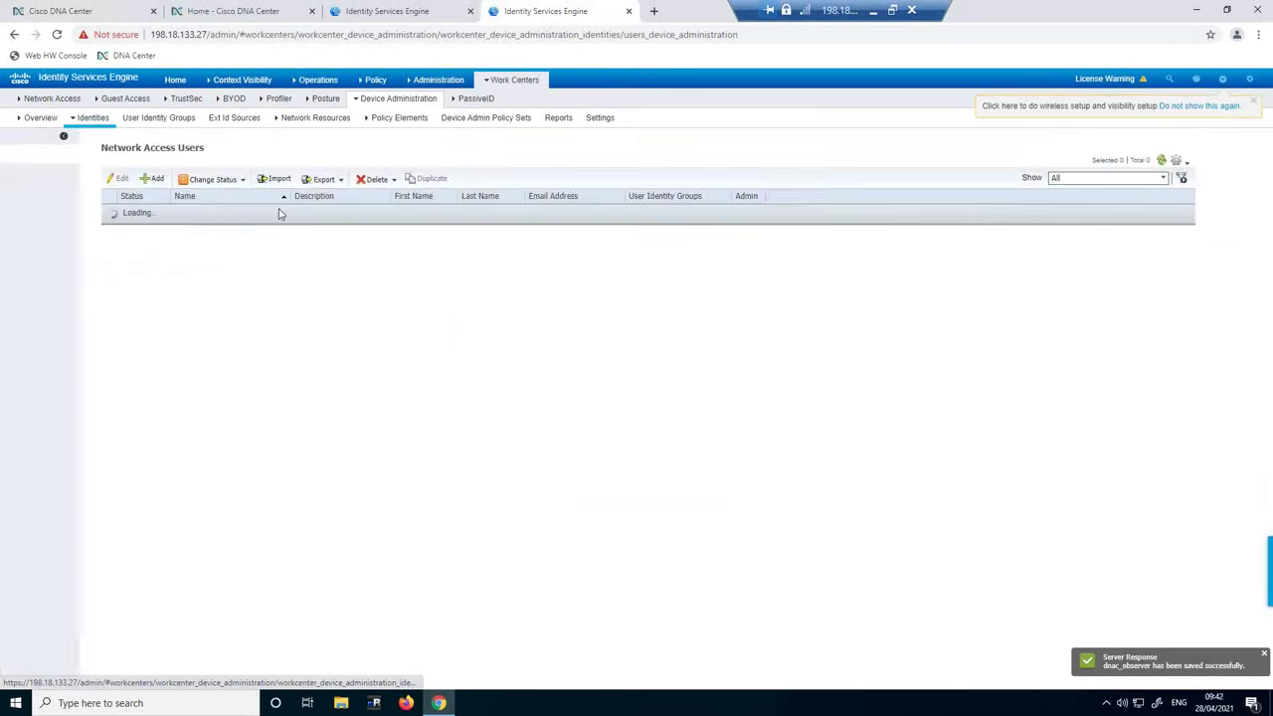
Create user admin1 with login and enable passwords in the dnac_admin group, then begin another user.
left_click(219, 180)
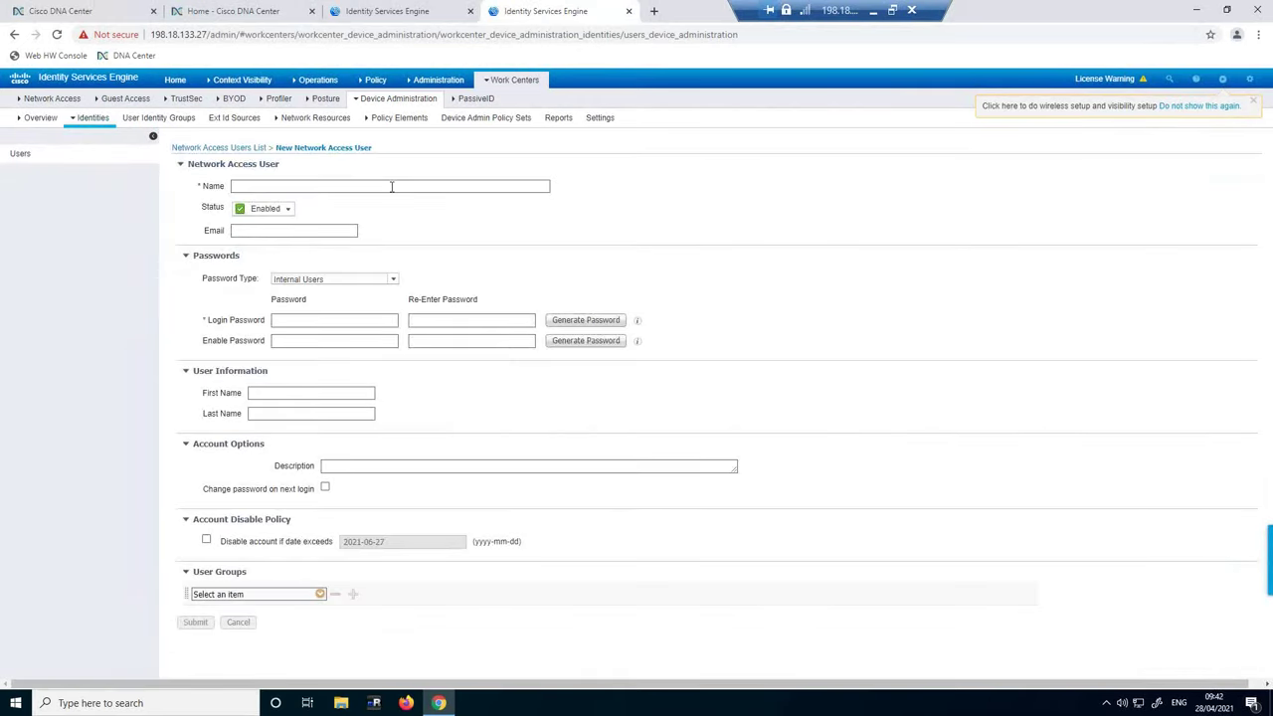
left_click(391, 186)
type("d")
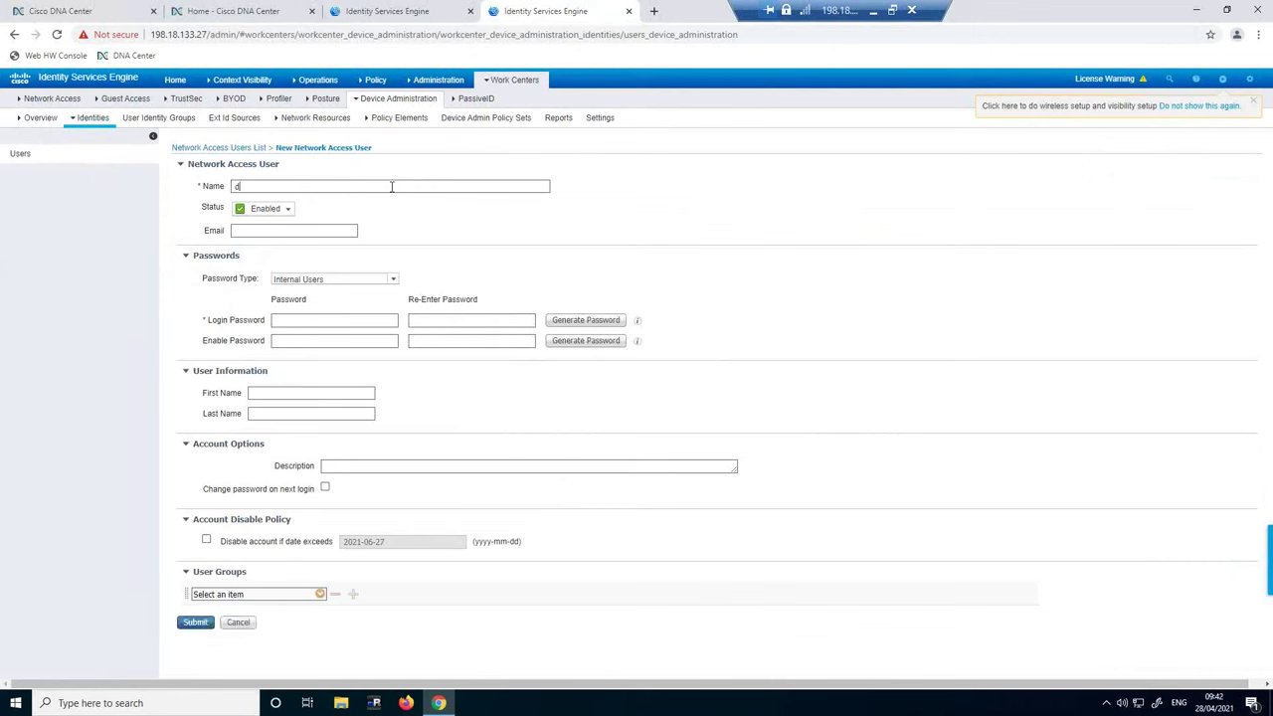
key("BackSpace")
key("BackSpace")
type("admi")
left_click(347, 321)
left_click(320, 594)
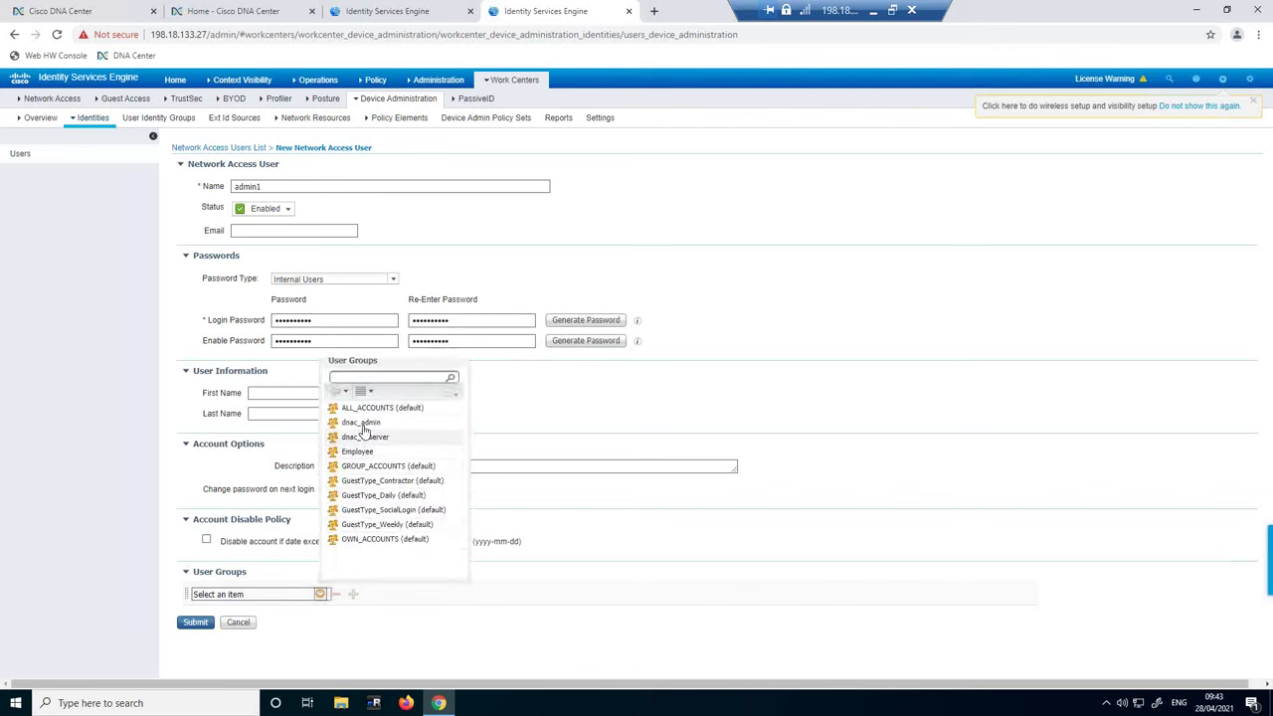
left_click(361, 423)
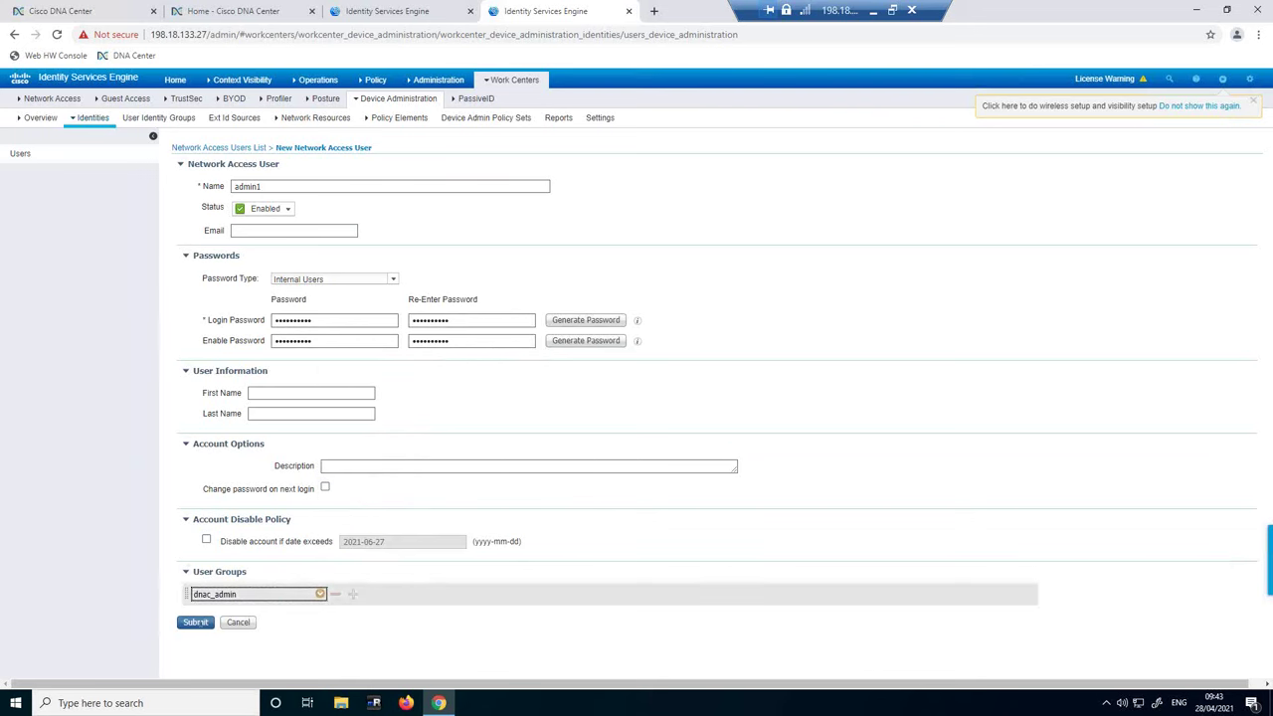
left_click(197, 623)
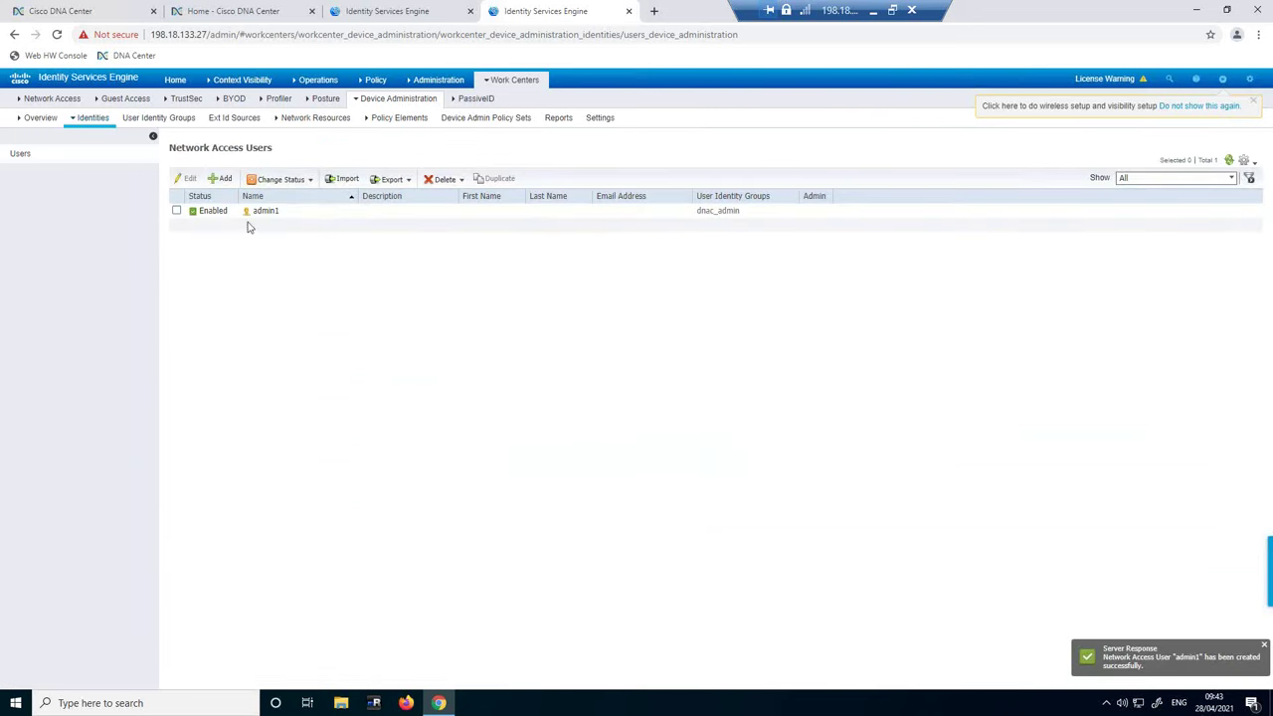
left_click(221, 180)
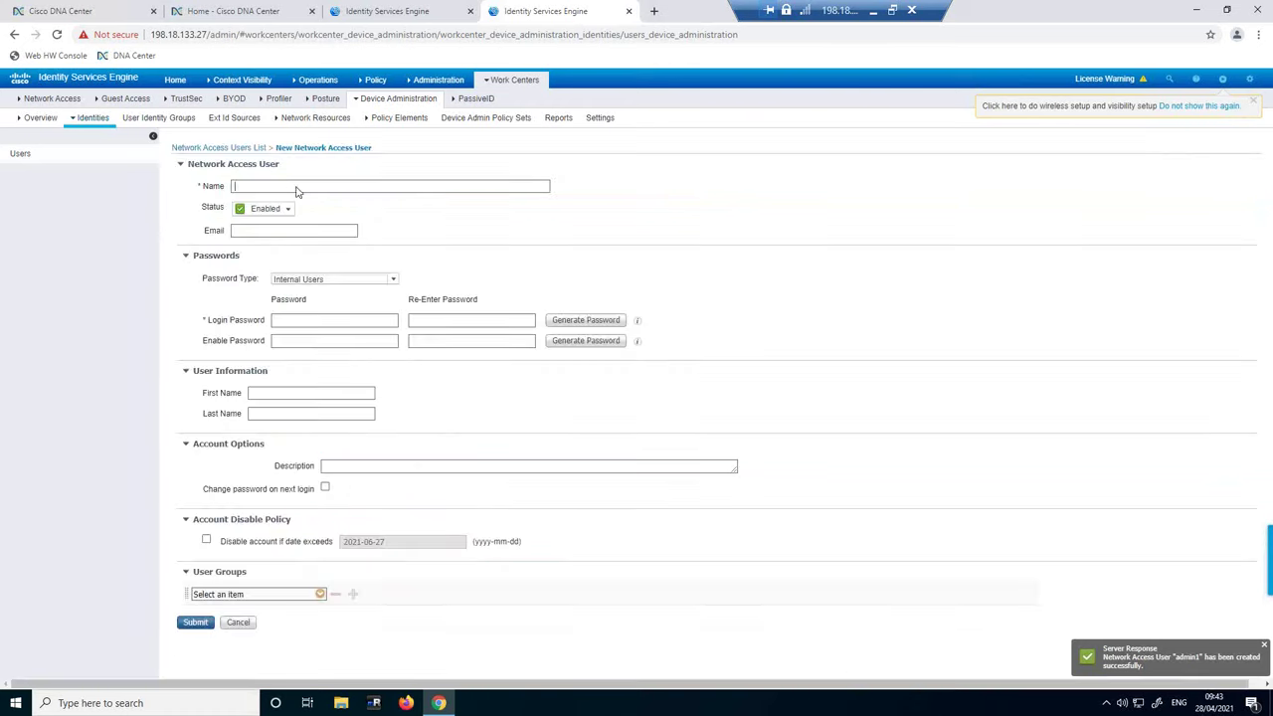
Create user obs1 with login and enable passwords in the dnac_observer group.
type("obs1")
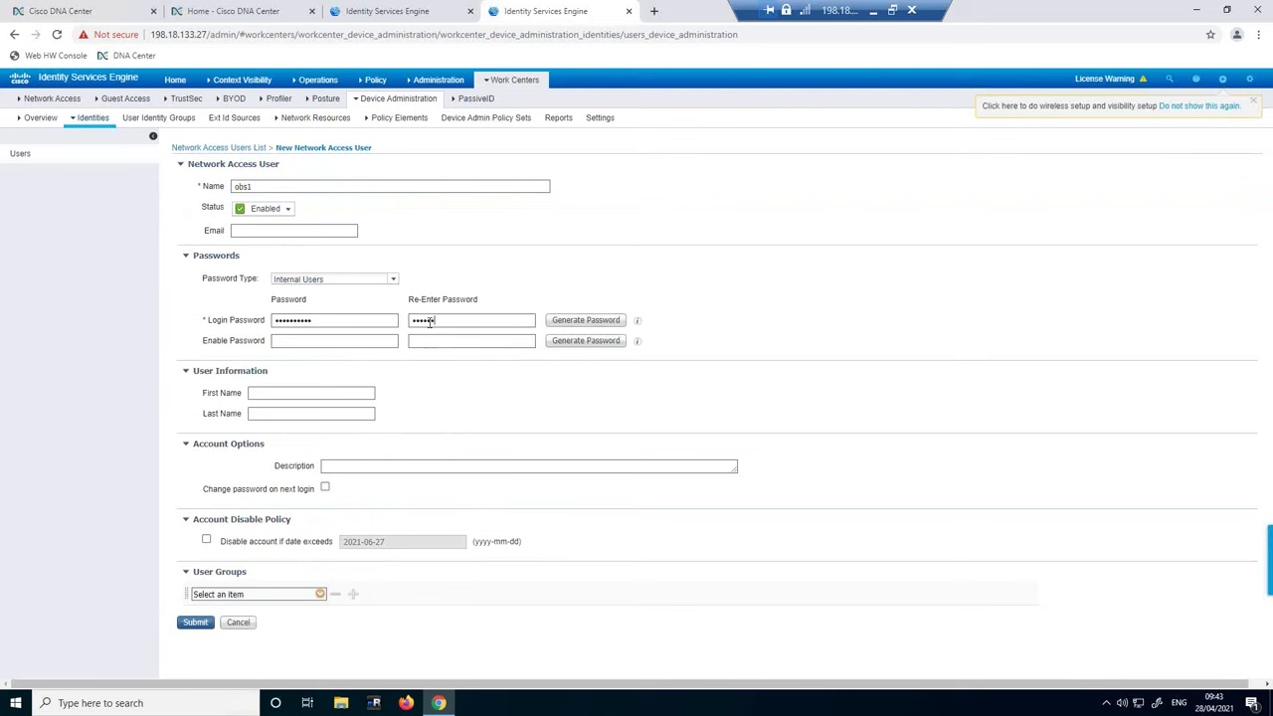
left_click(320, 594)
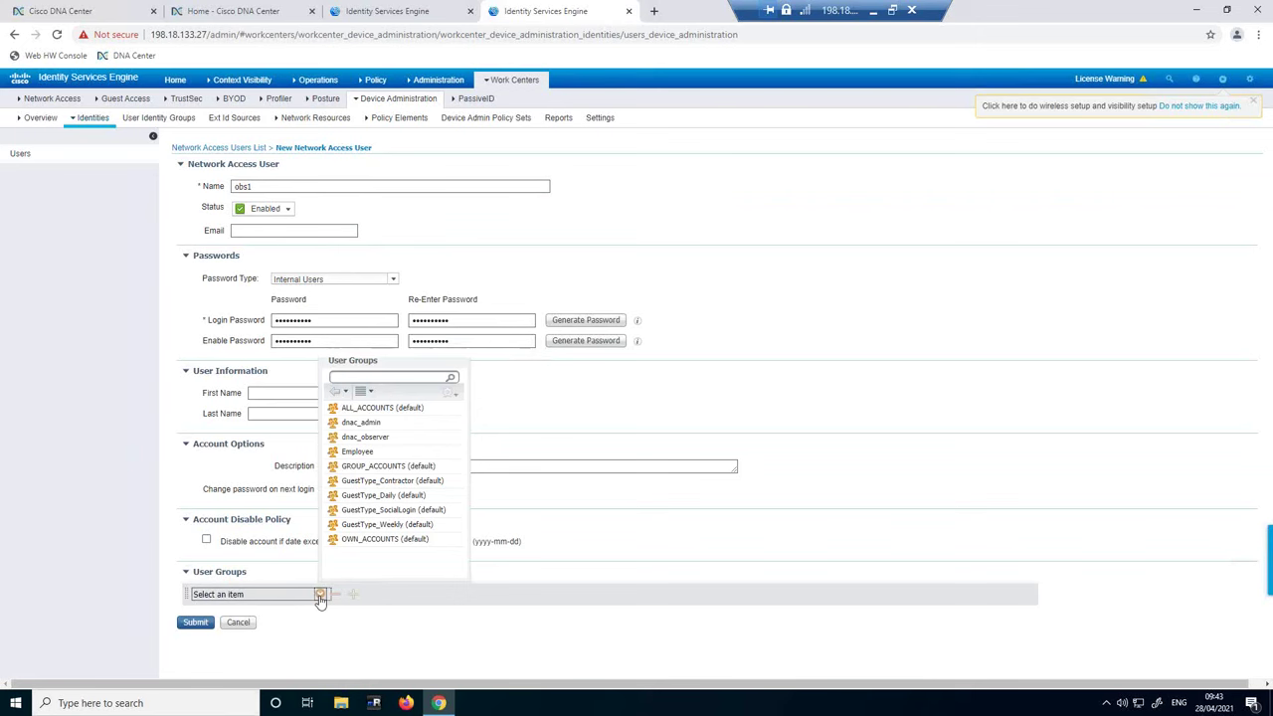
left_click(364, 438)
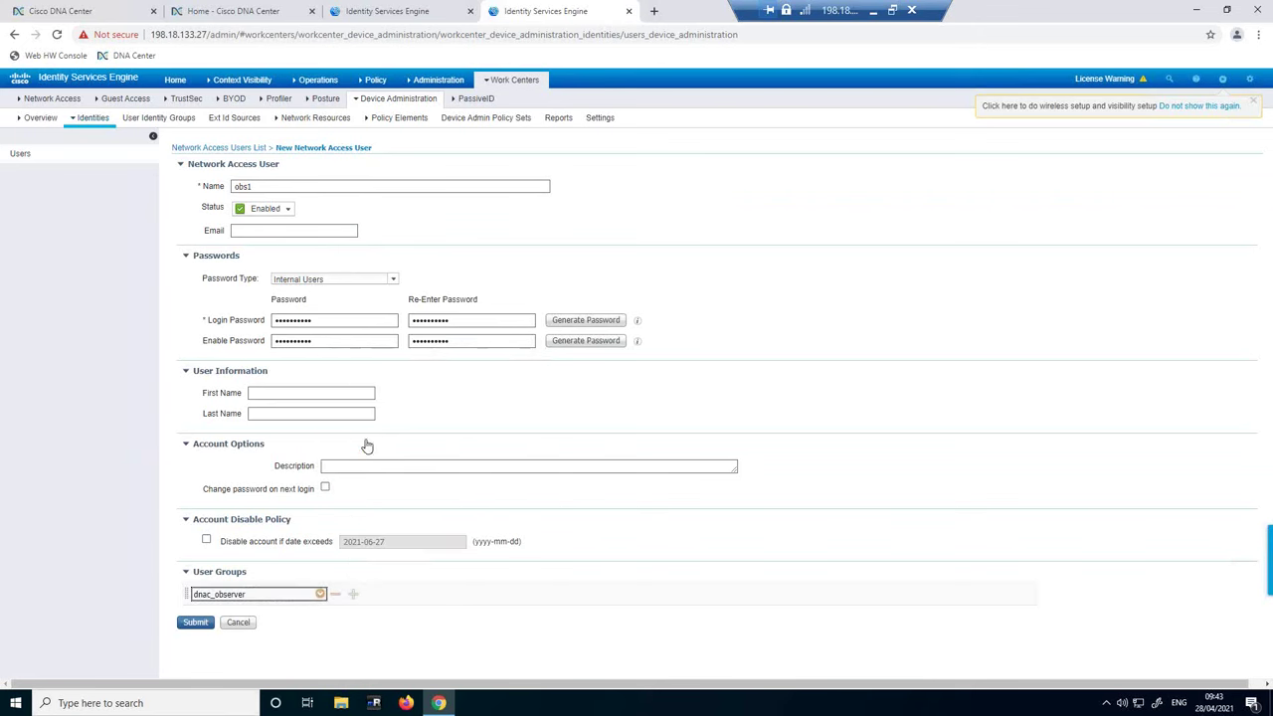
left_click(200, 622)
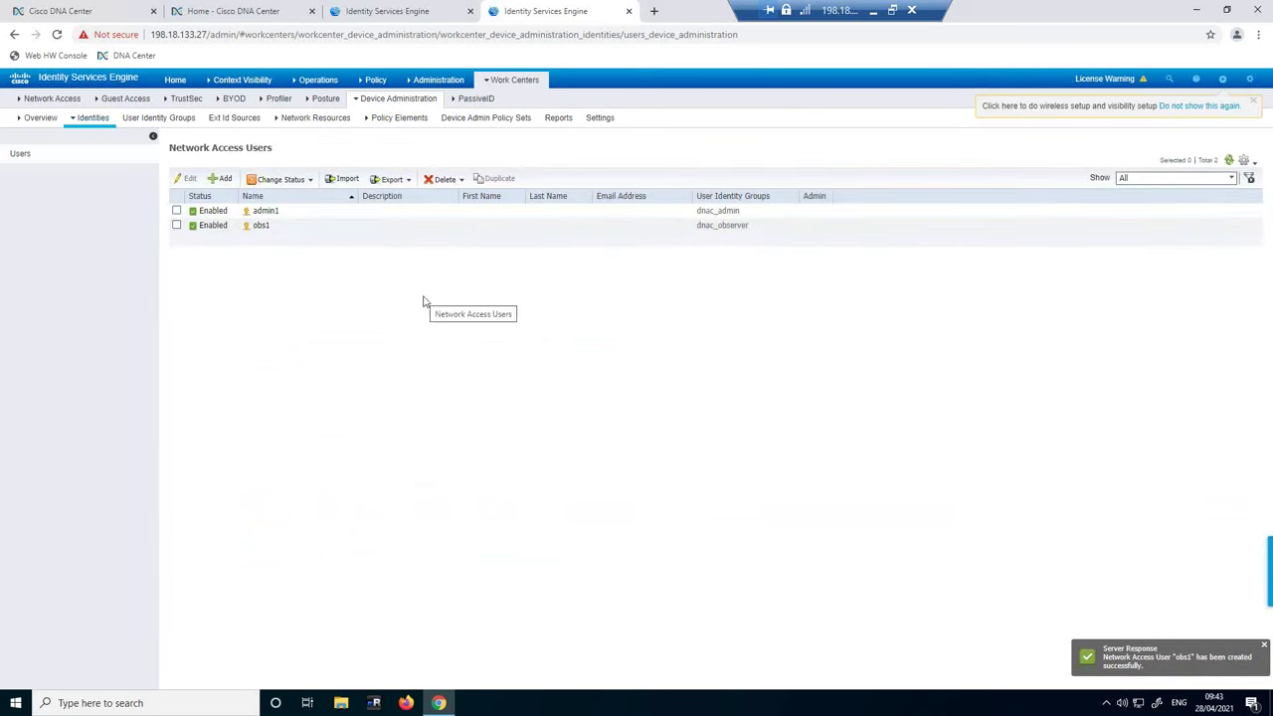
left_click(366, 121)
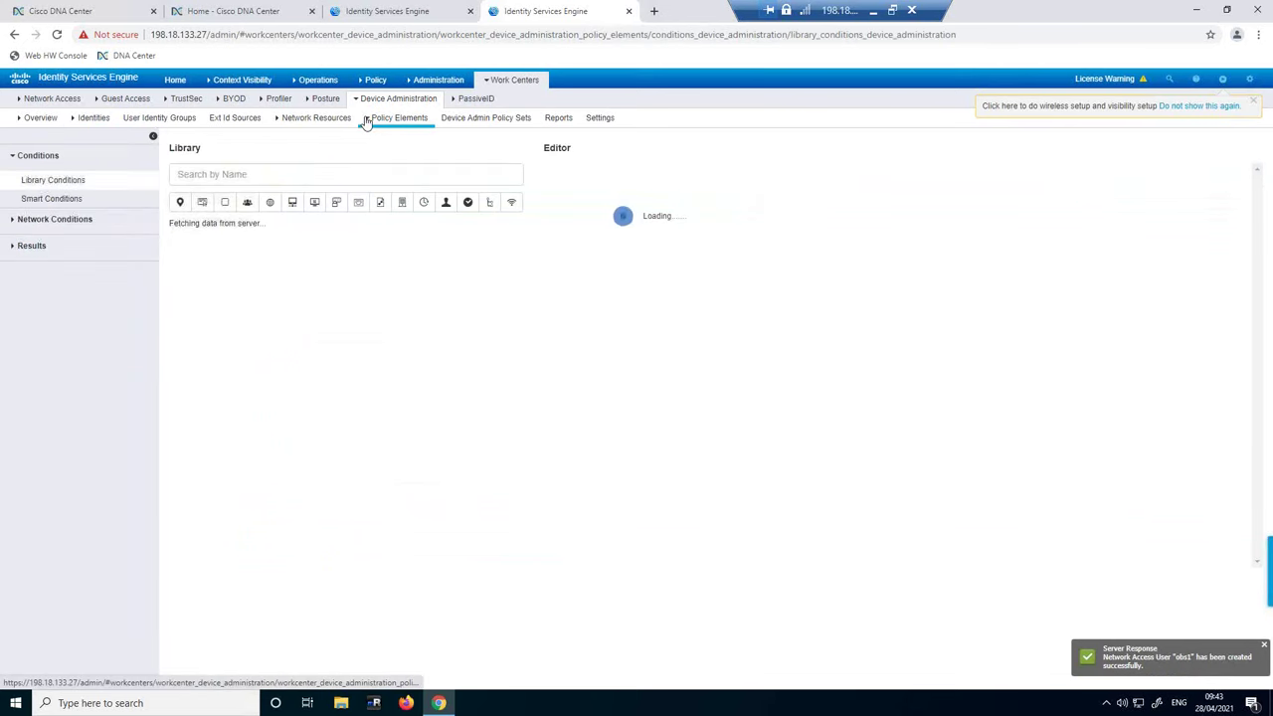
Create TACACS command set allow_all_admin with 'Permit any command' ticked.
left_click(9, 248)
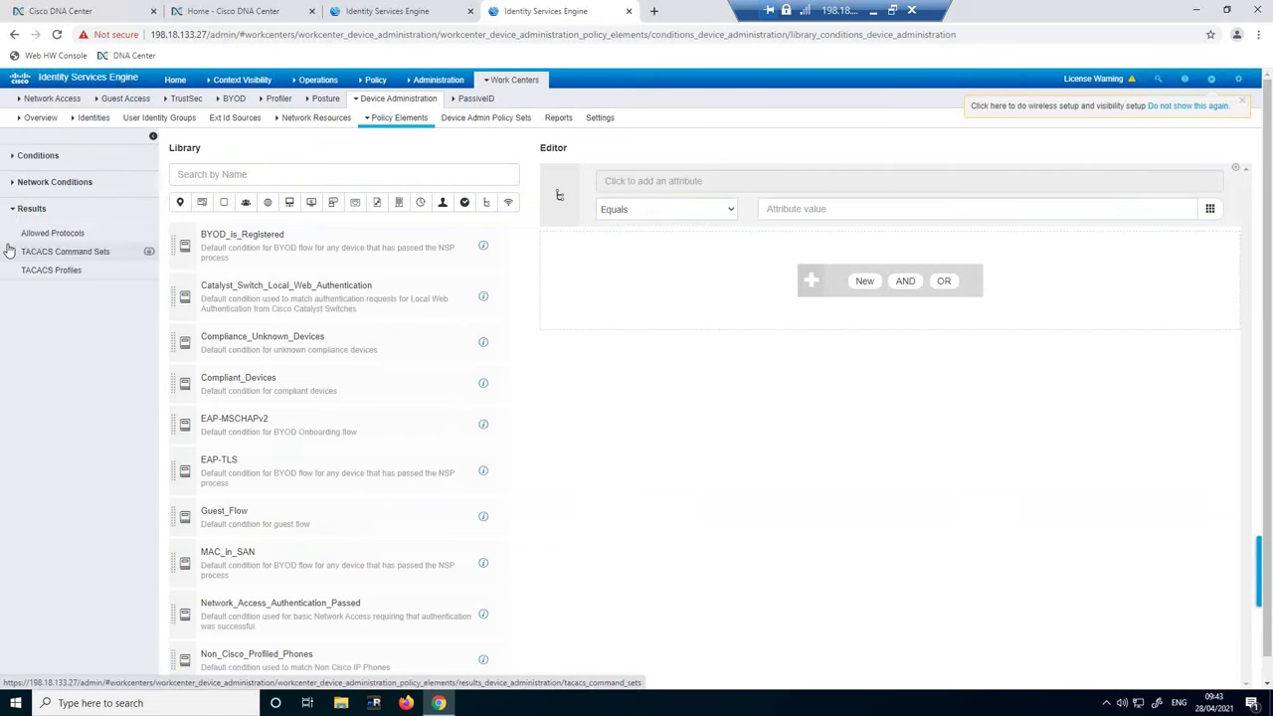
left_click(14, 251)
left_click(68, 255)
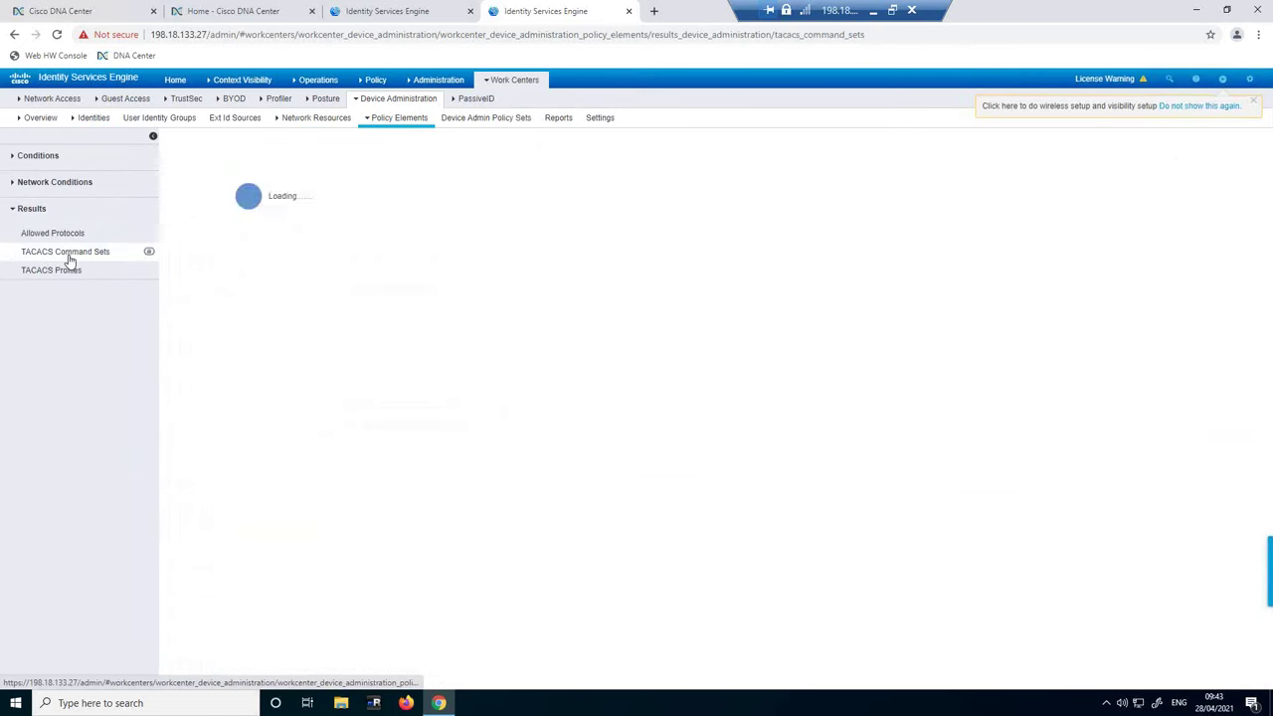
left_click(264, 194)
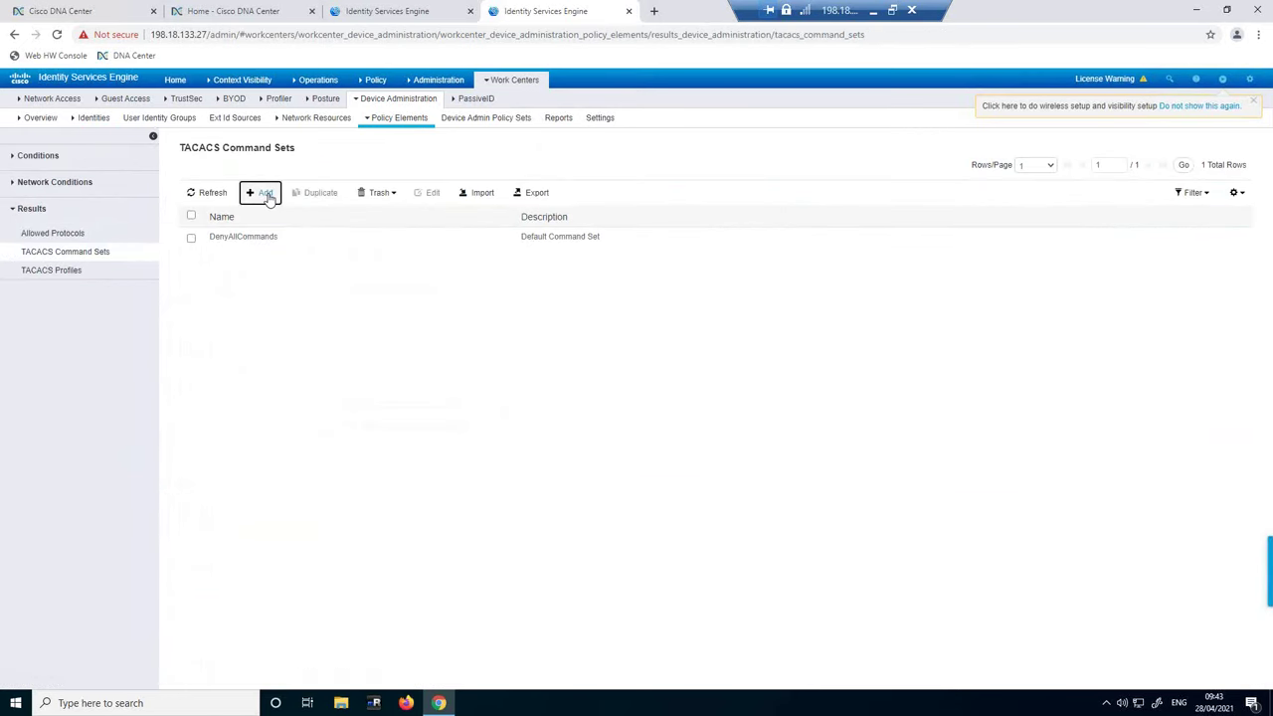
left_click(423, 204)
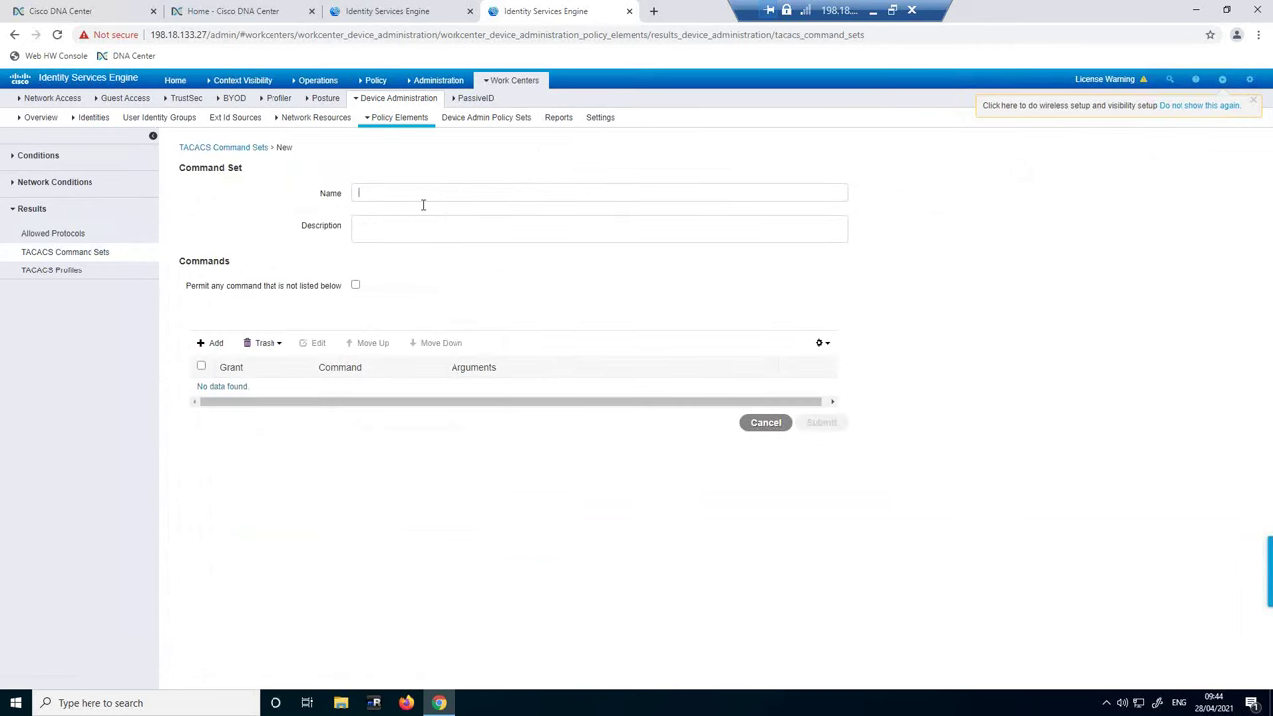
type("allow_all_admin")
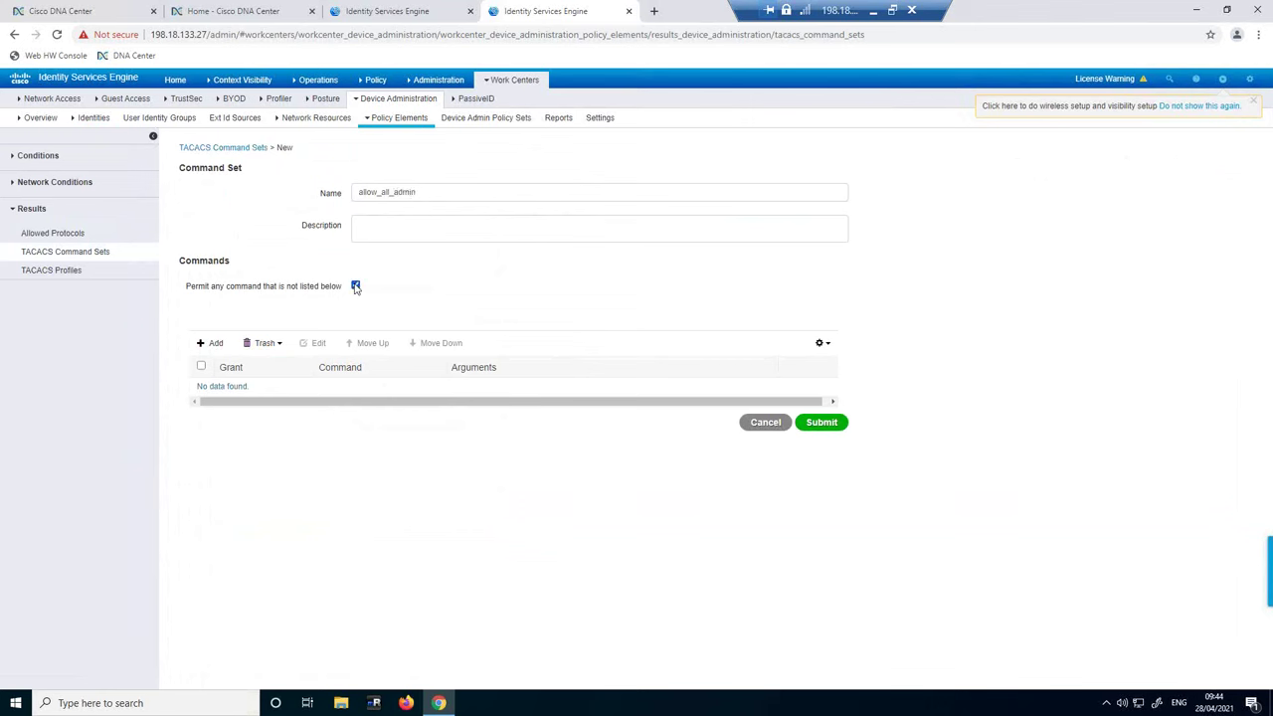
left_click(816, 423)
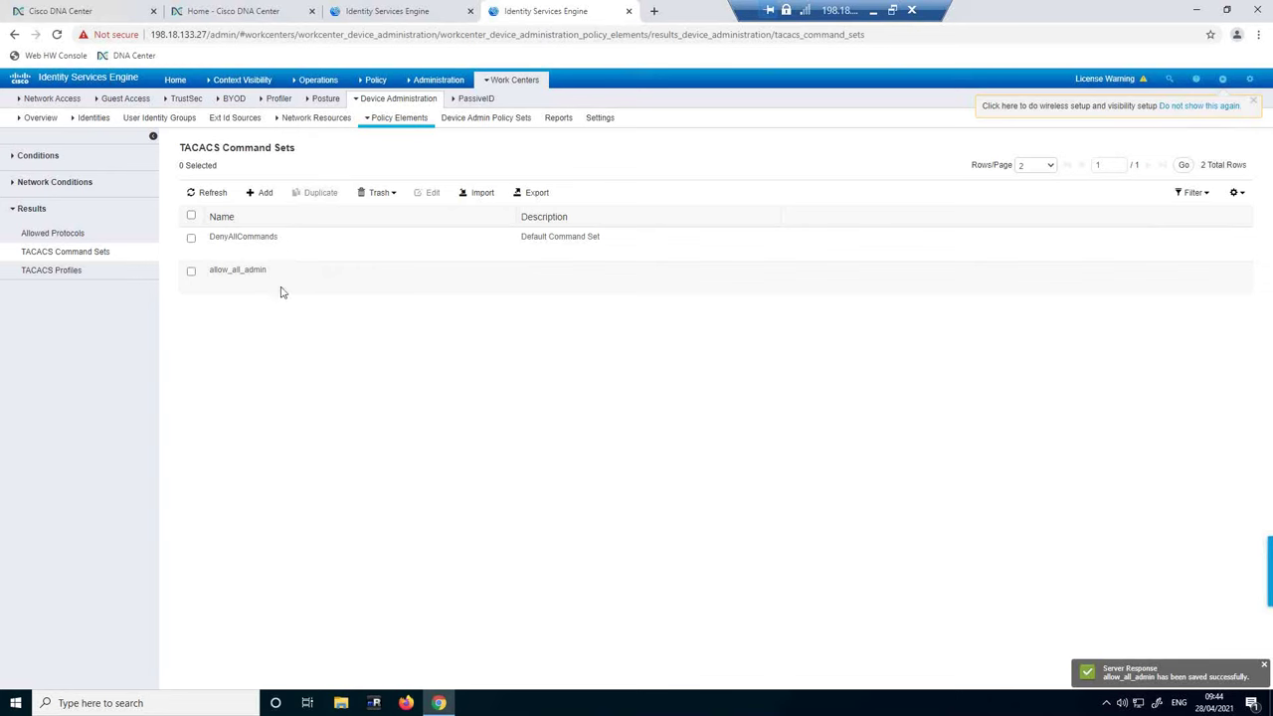
left_click(265, 194)
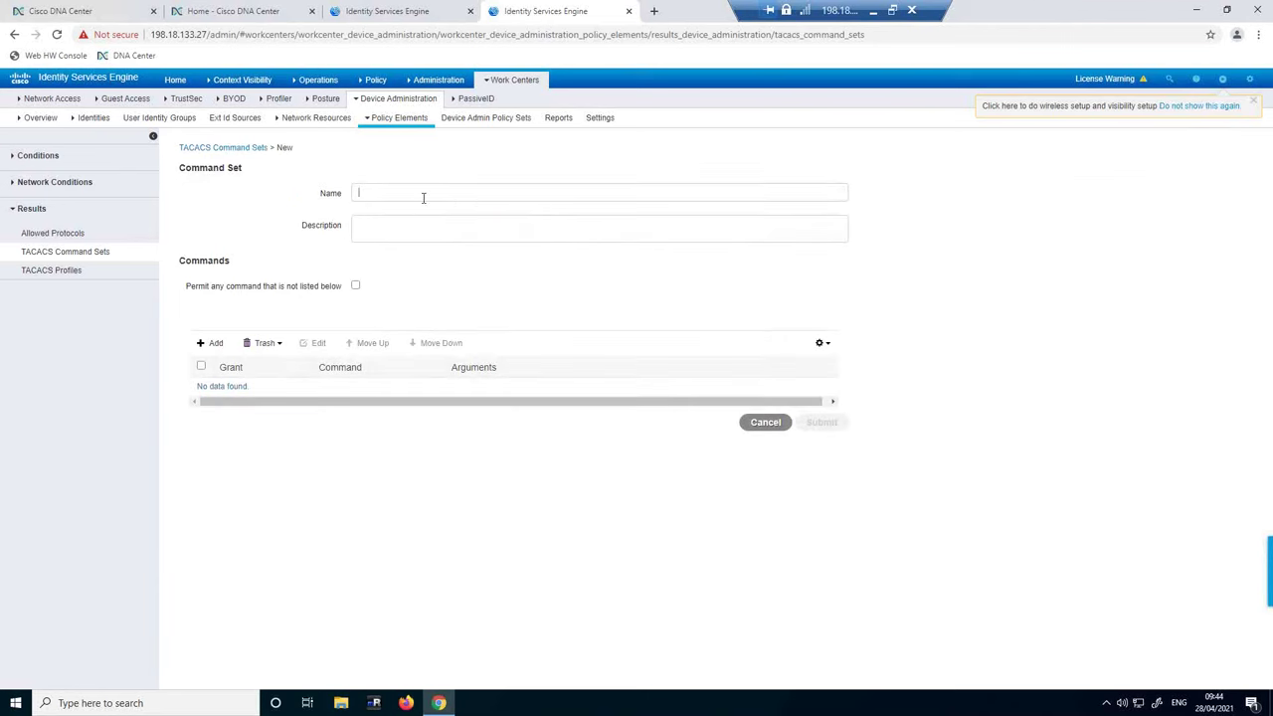
Create command set allow_obs_command_set with a PERMIT rule for show*, then open TACACS Profiles.
type("allow_obs_command_set")
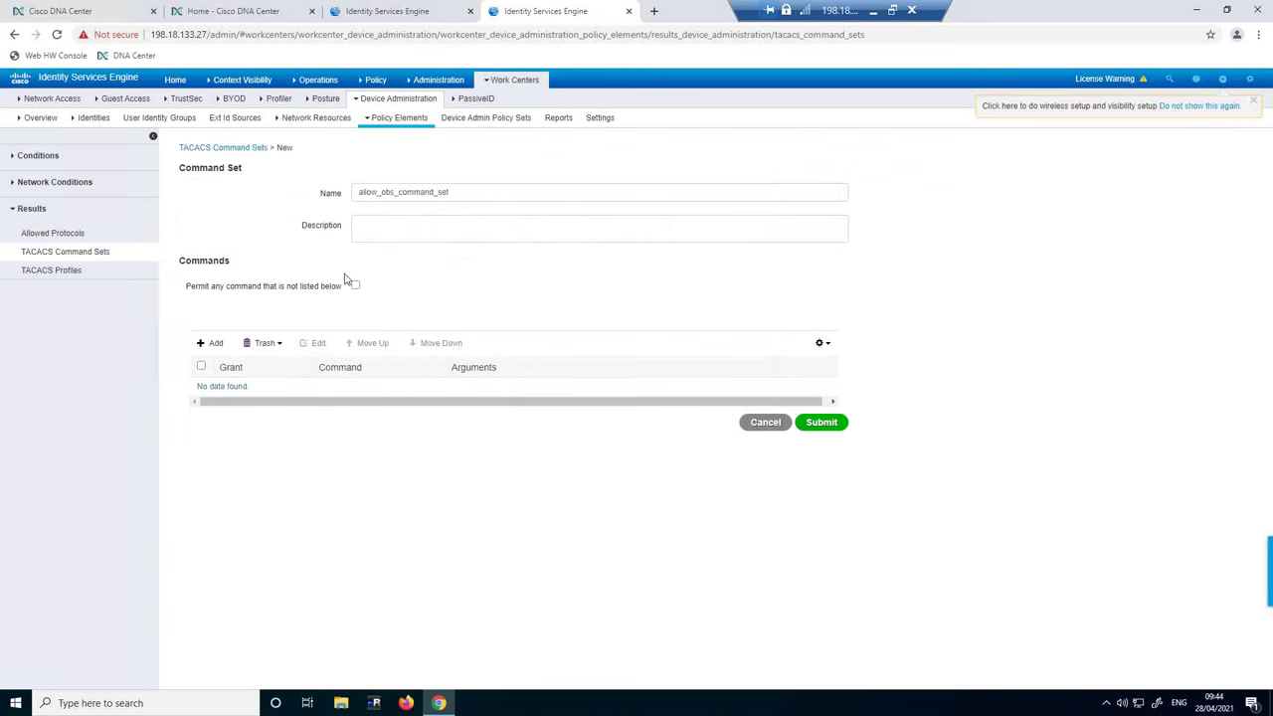
left_click(211, 349)
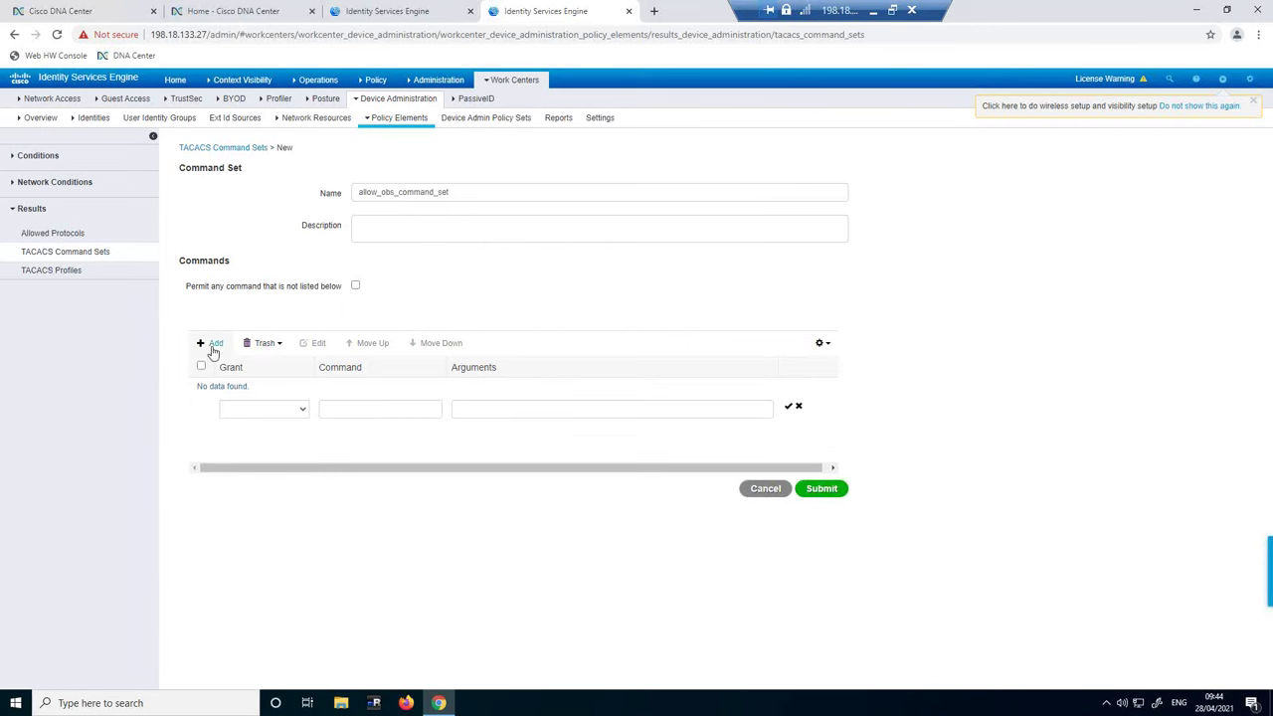
left_click(298, 411)
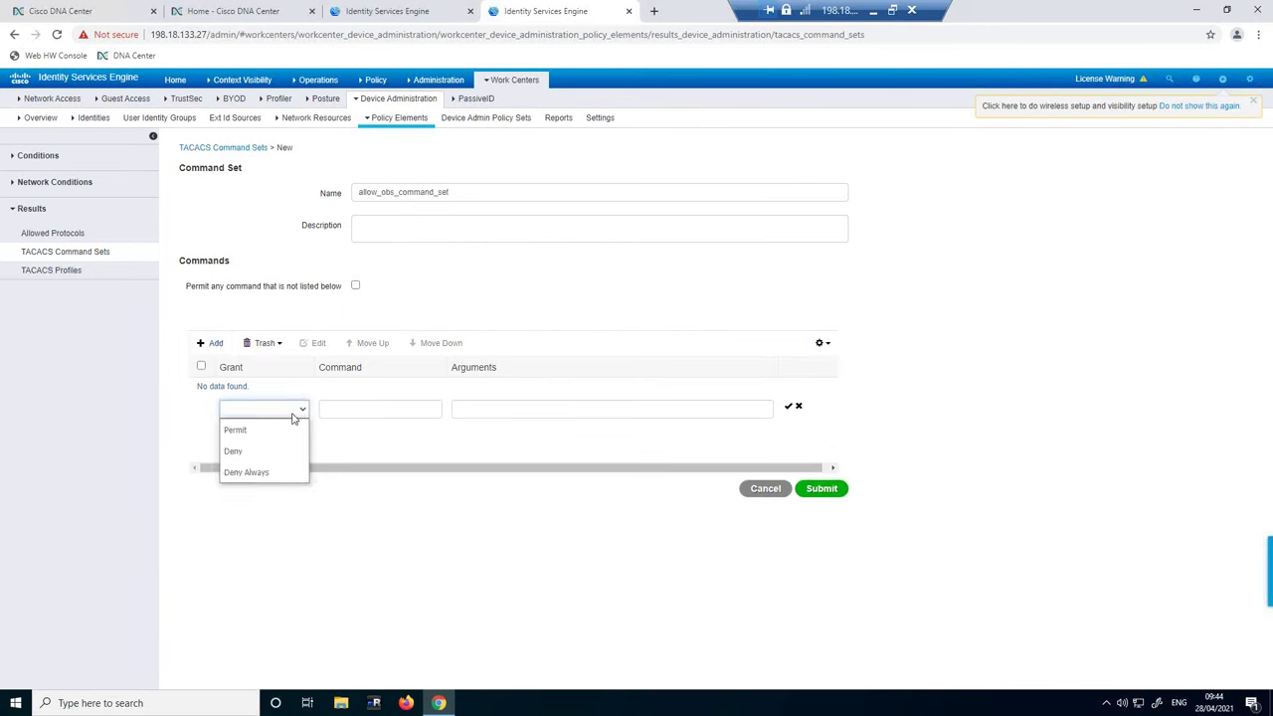
left_click(302, 428)
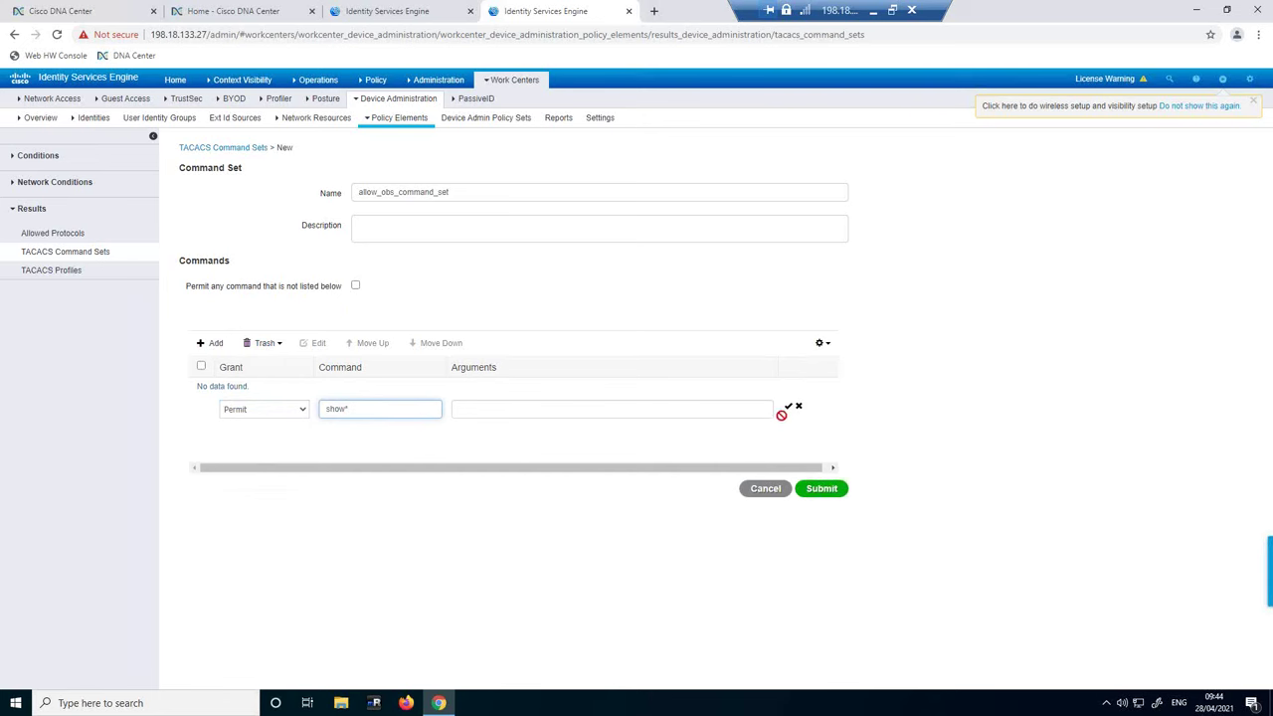
left_click(786, 406)
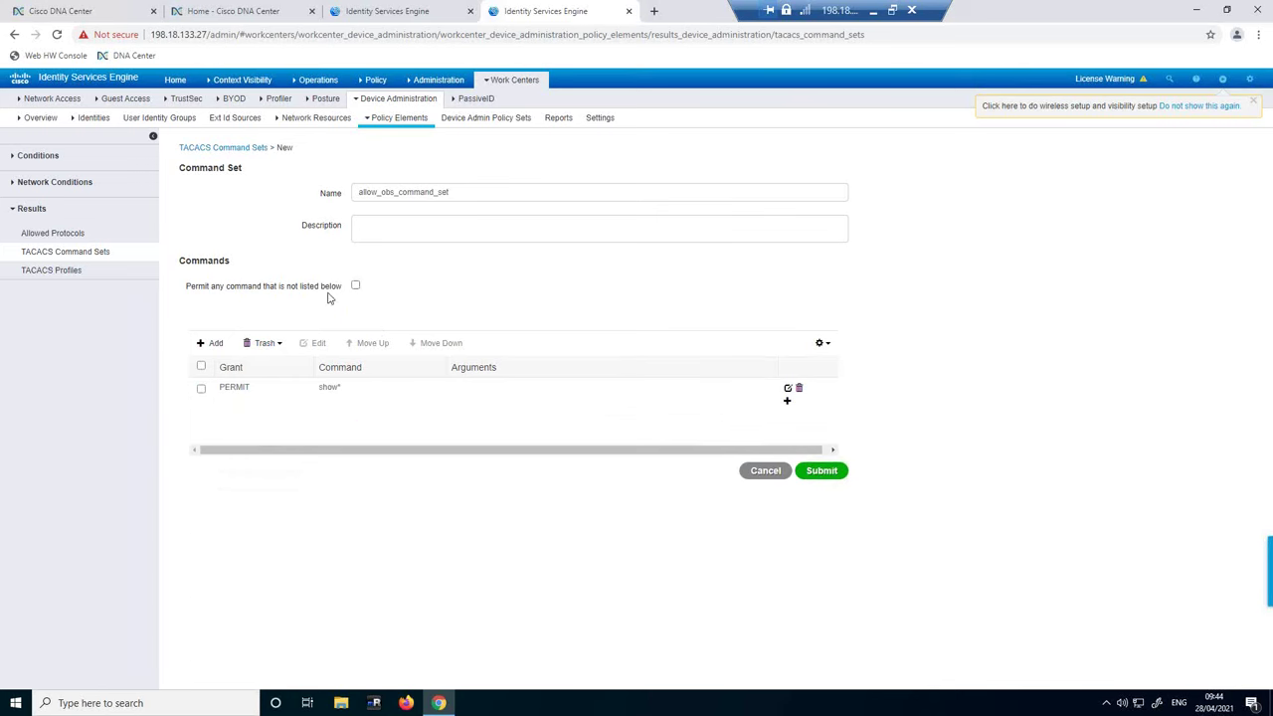
left_click(820, 473)
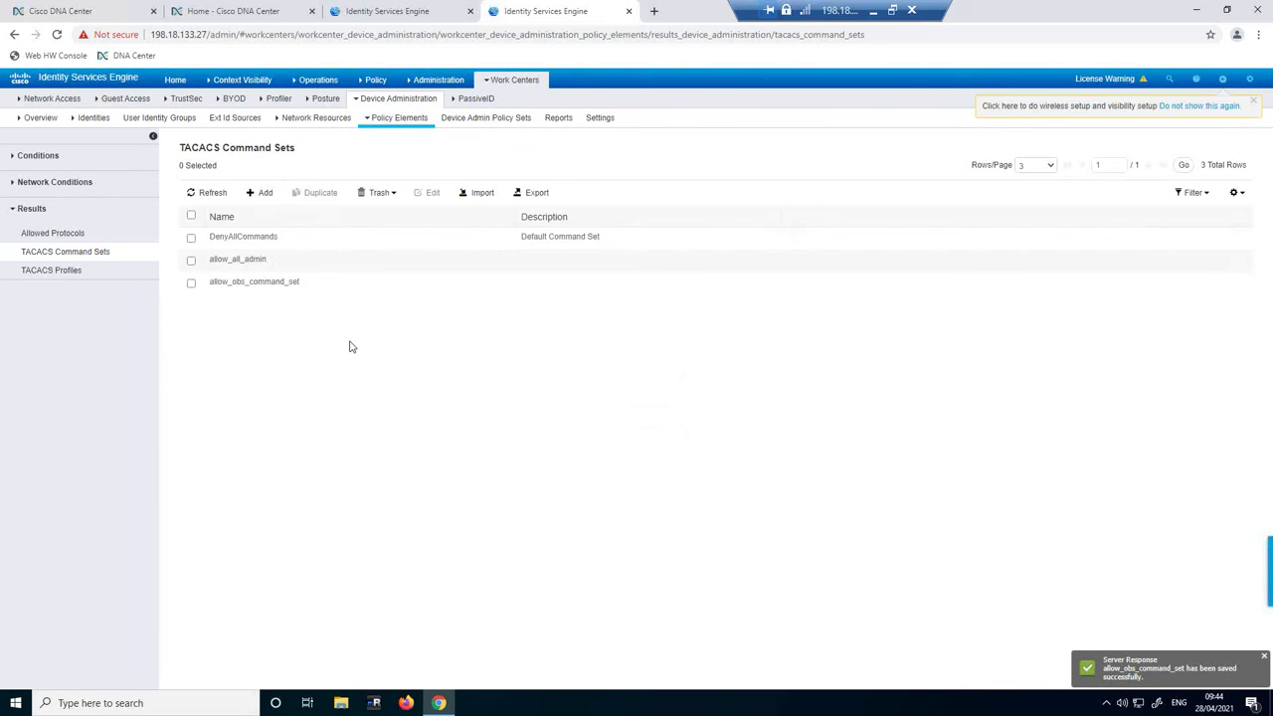
left_click(60, 275)
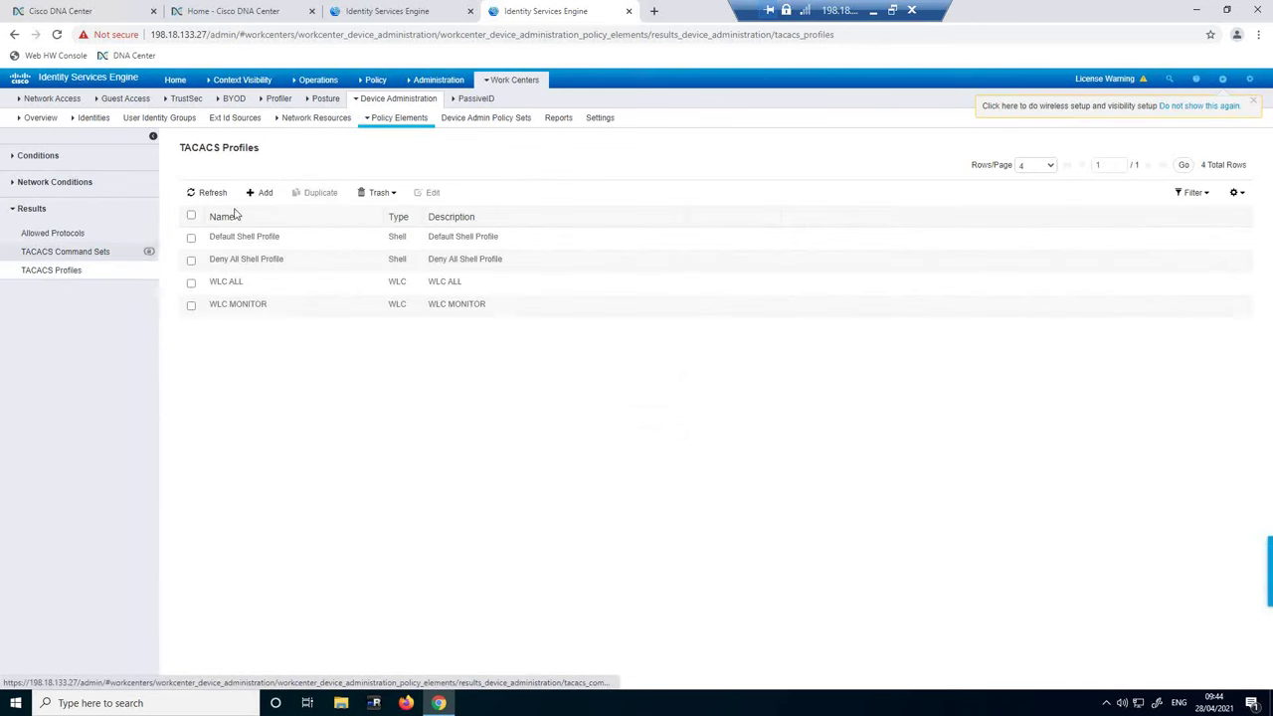
Add a new TACACS profile named dnac_admin with default privilege 15.
left_click(261, 198)
left_click(391, 196)
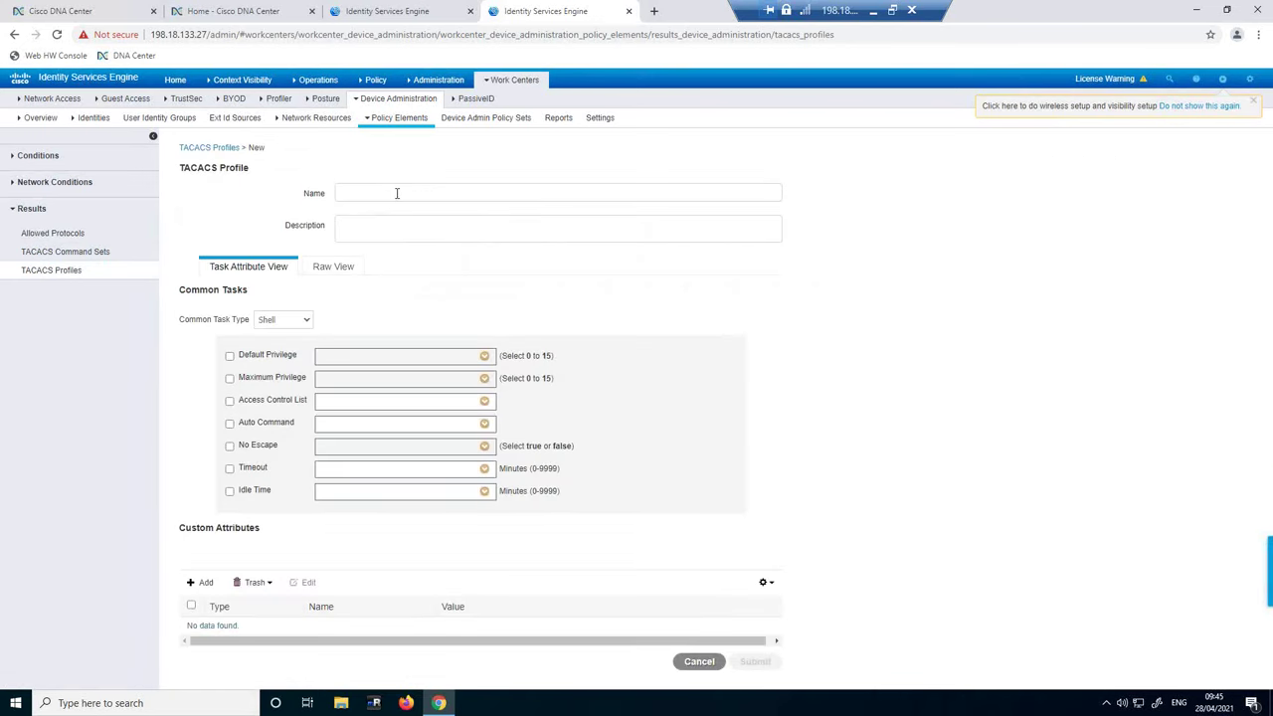
type("dnac_admin")
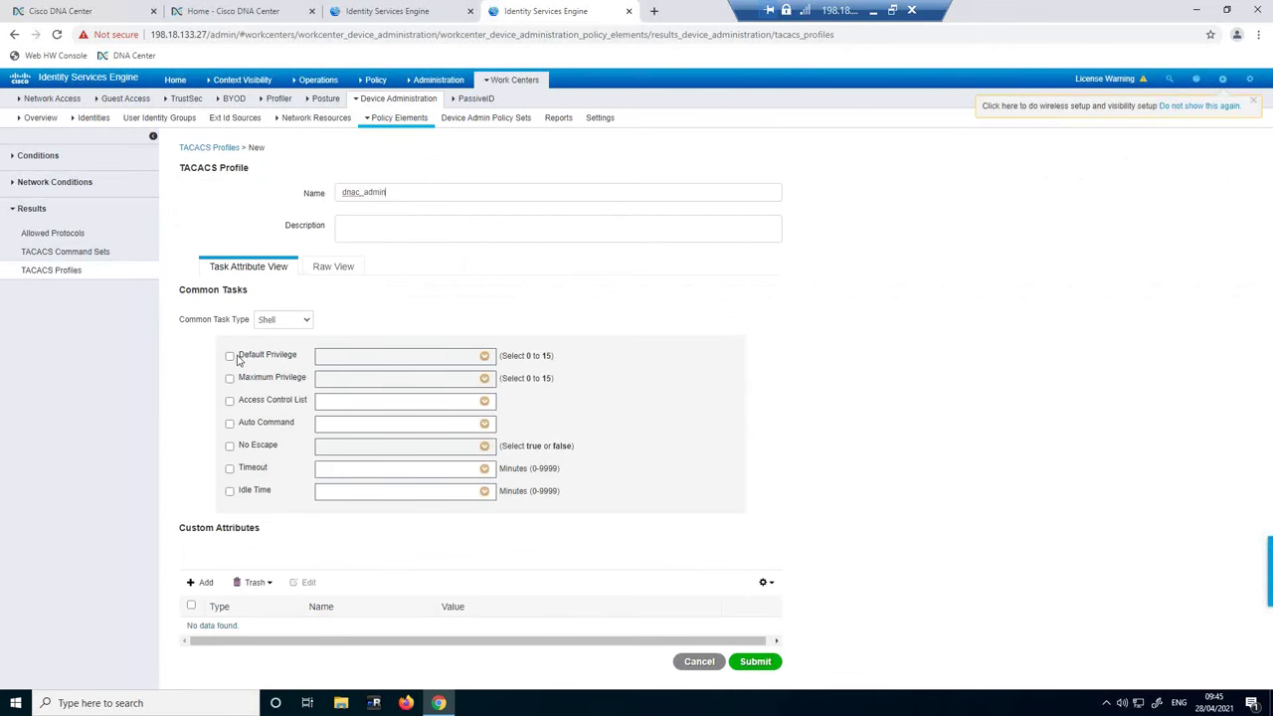
left_click(439, 357)
left_click(484, 356)
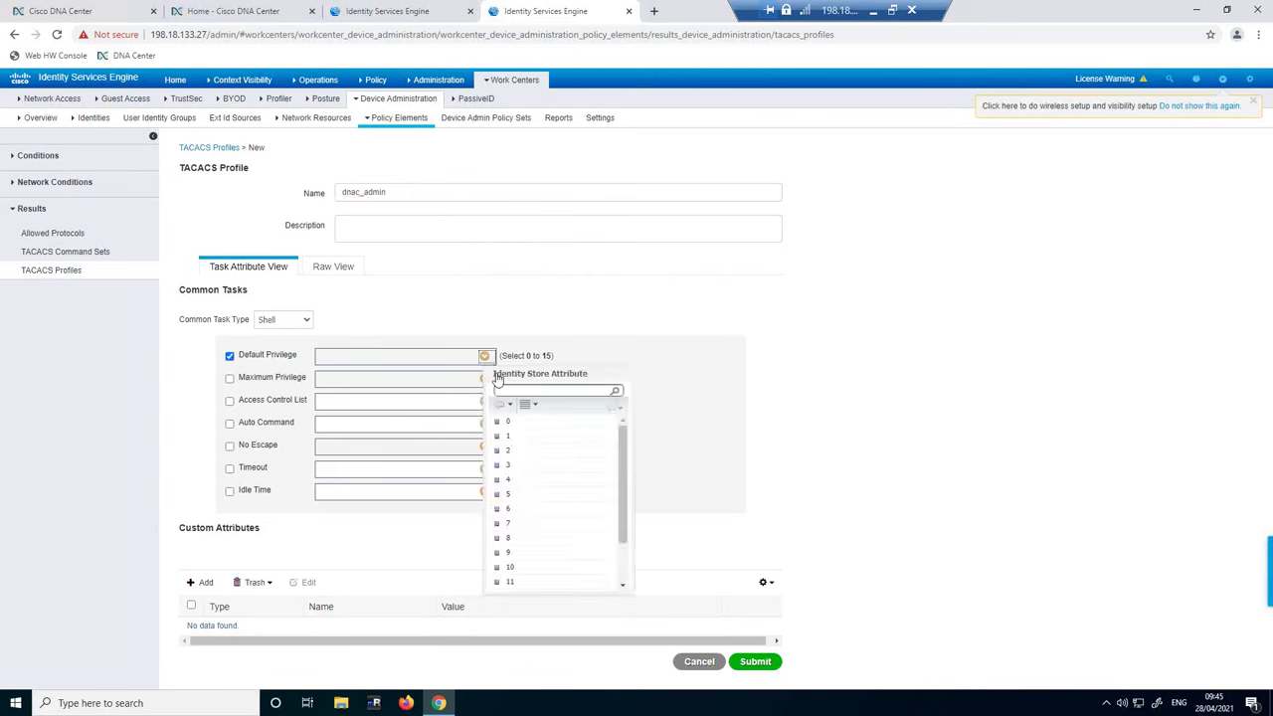
scroll(544, 592, "down", 2)
left_click(517, 586)
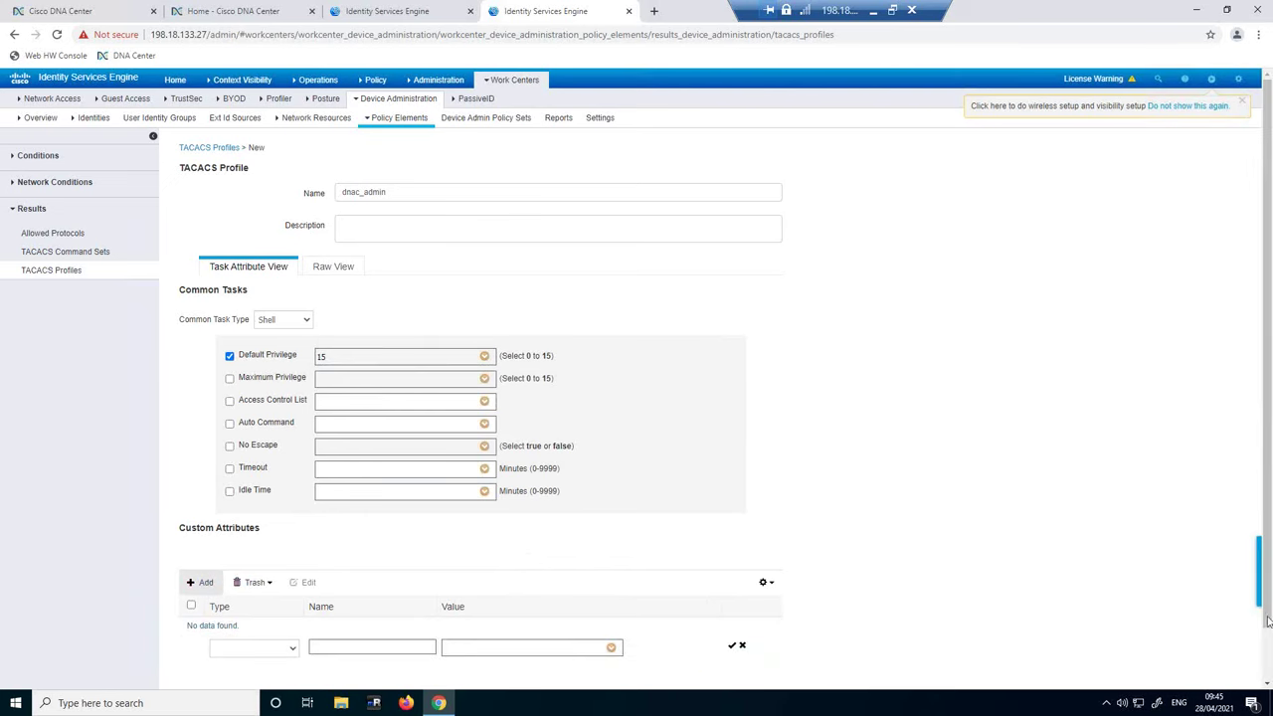
scroll(1268, 647, "down", 1)
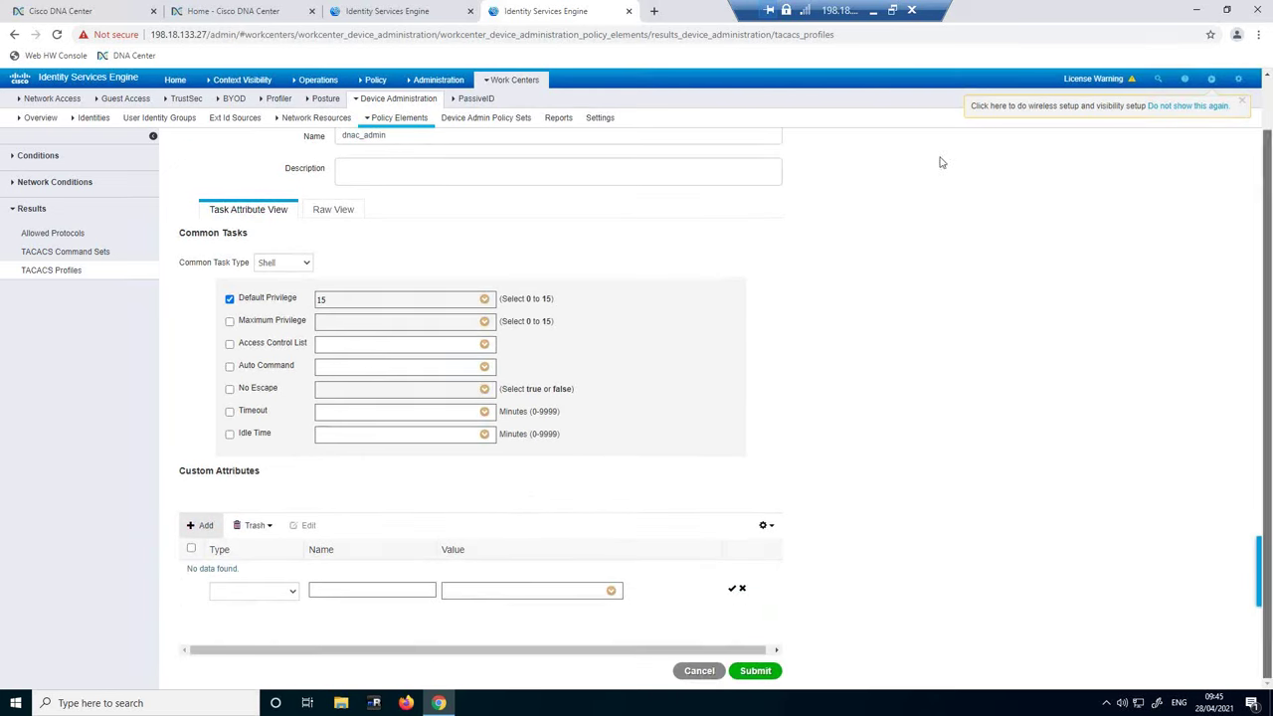
Add a mandatory custom attribute named cisco-av-pair, copied from the role slide.
left_click(872, 12)
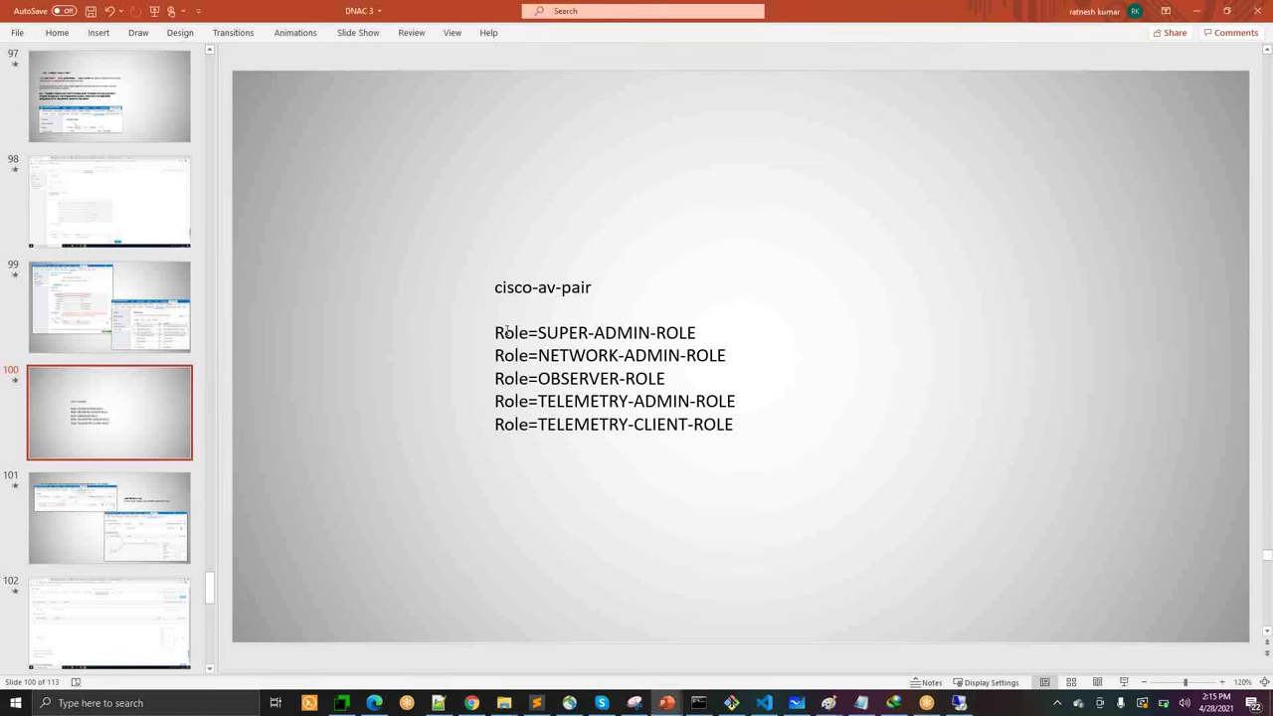
left_click_drag(496, 288, 592, 289)
key("ctrl+c")
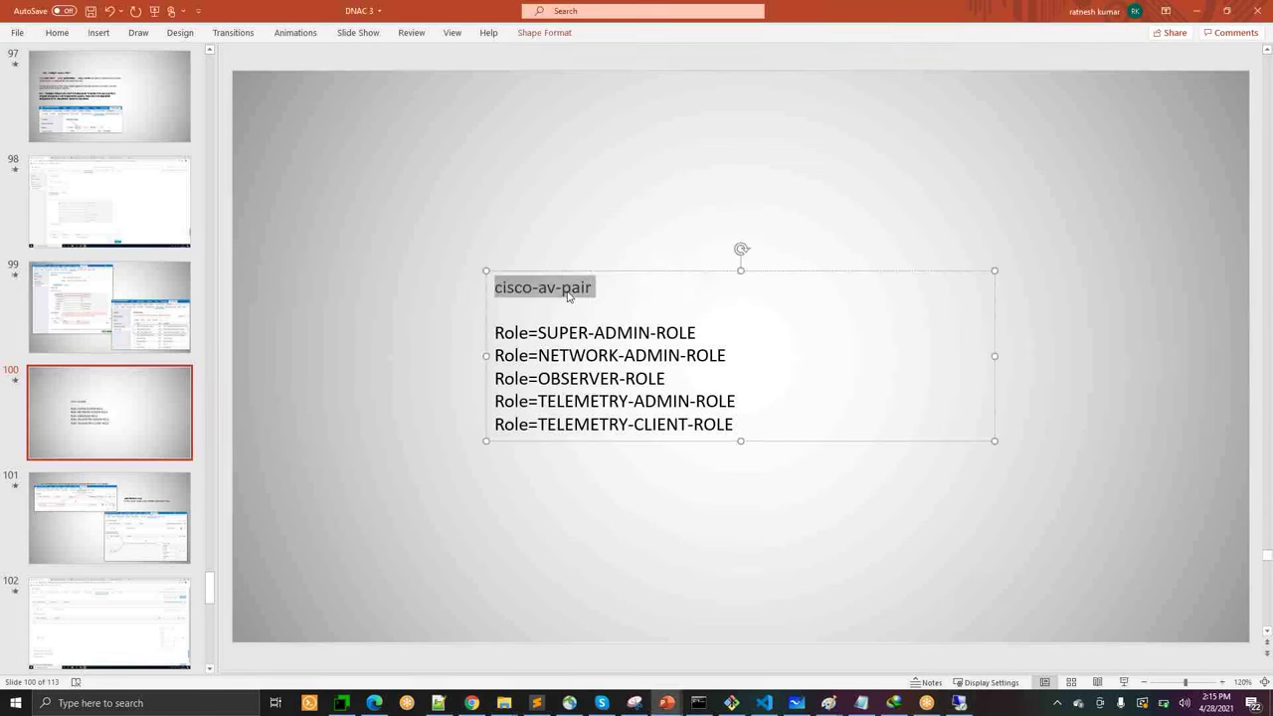
left_click(602, 588)
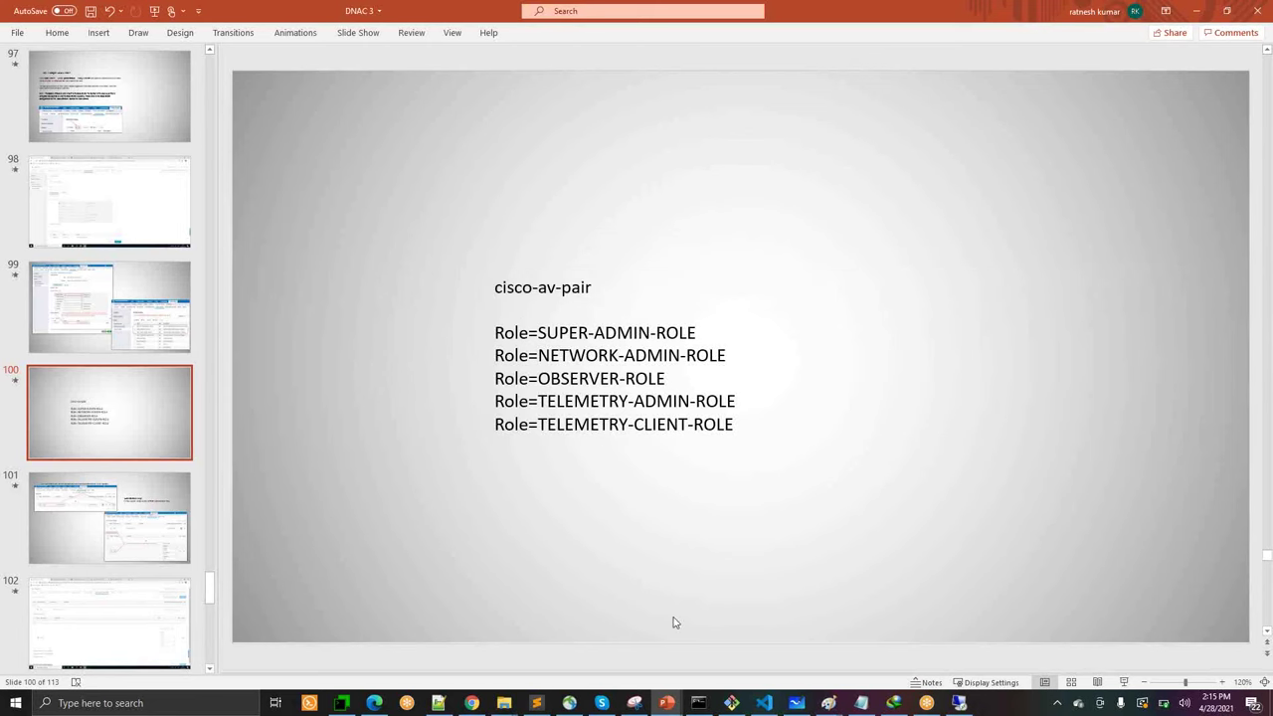
left_click(958, 702)
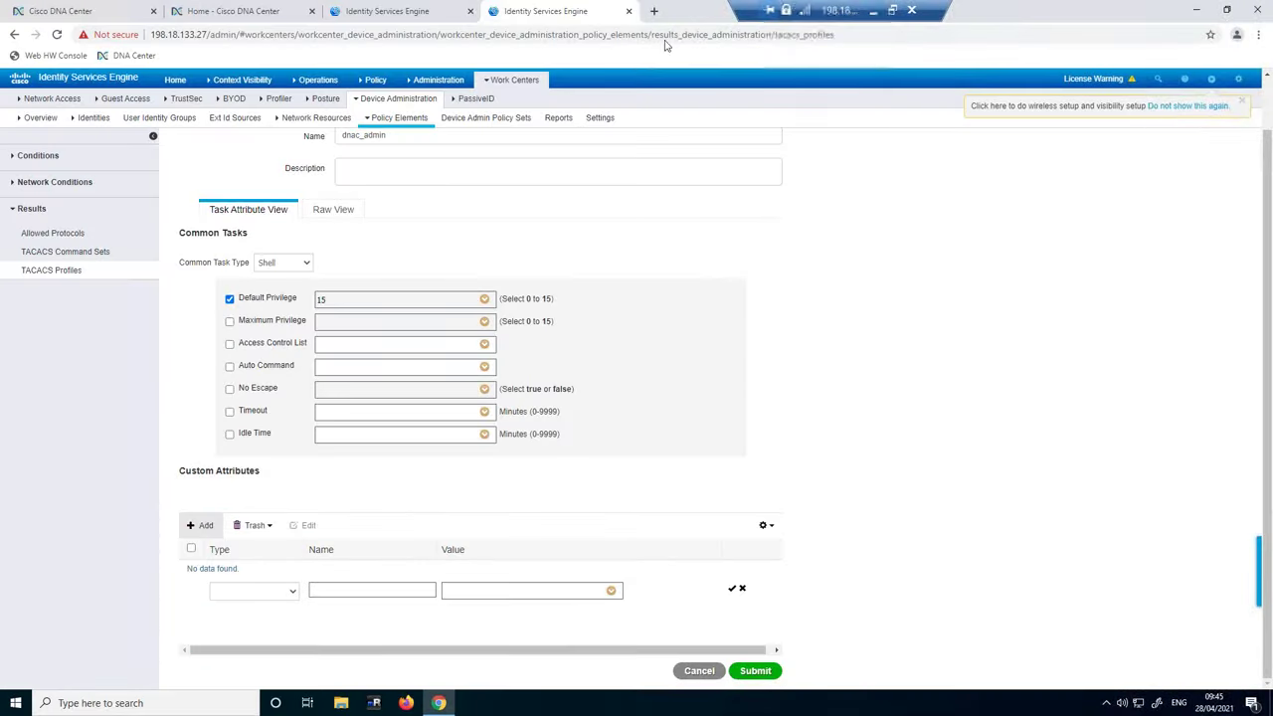
left_click(287, 591)
left_click(249, 612)
left_click(345, 591)
key("ctrl+v")
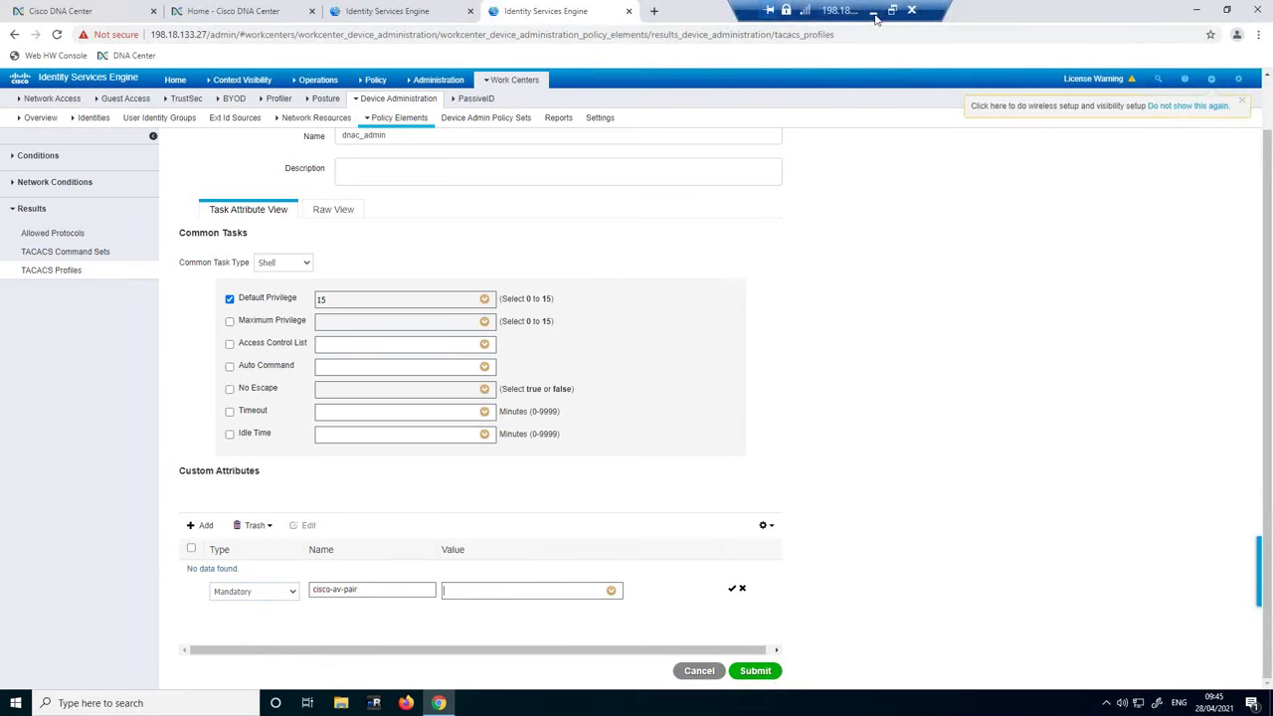
Set the attribute value to Role=SUPER-ADMIN-ROLE and submit the dnac_admin profile.
left_click(872, 17)
left_click(498, 334)
left_click_drag(499, 334, 699, 334)
key("ctrl+c")
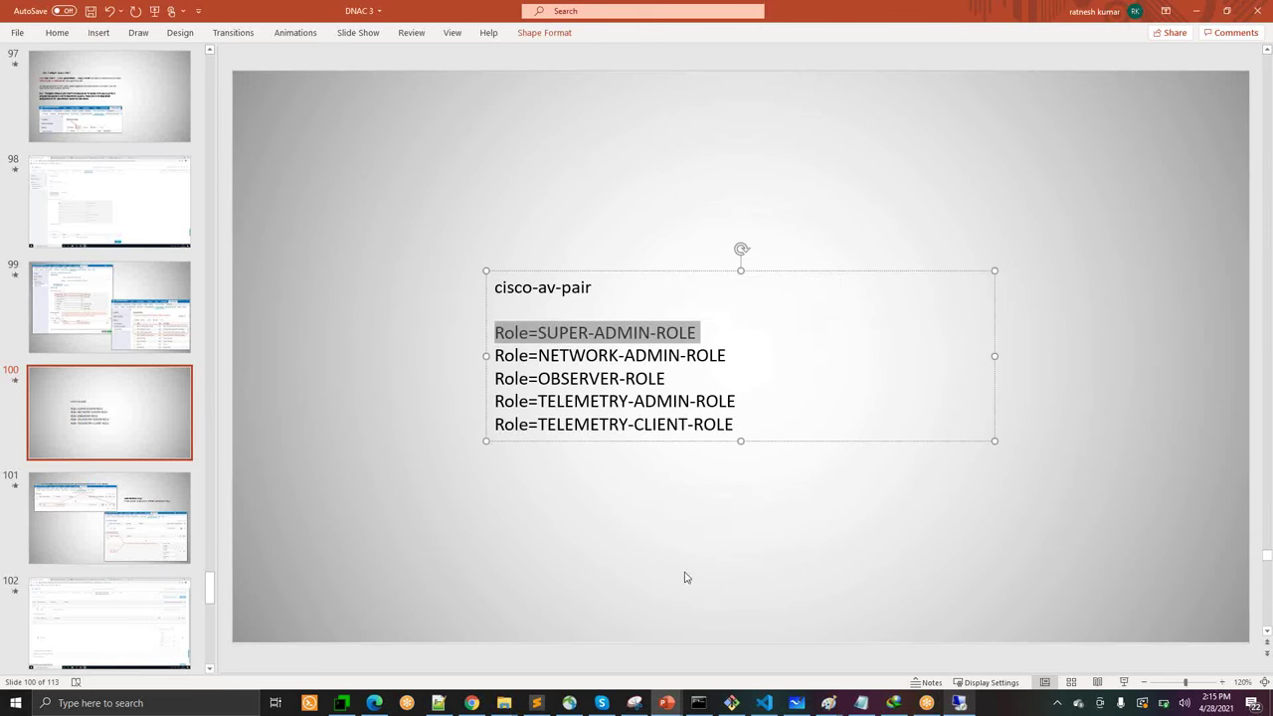
left_click(959, 704)
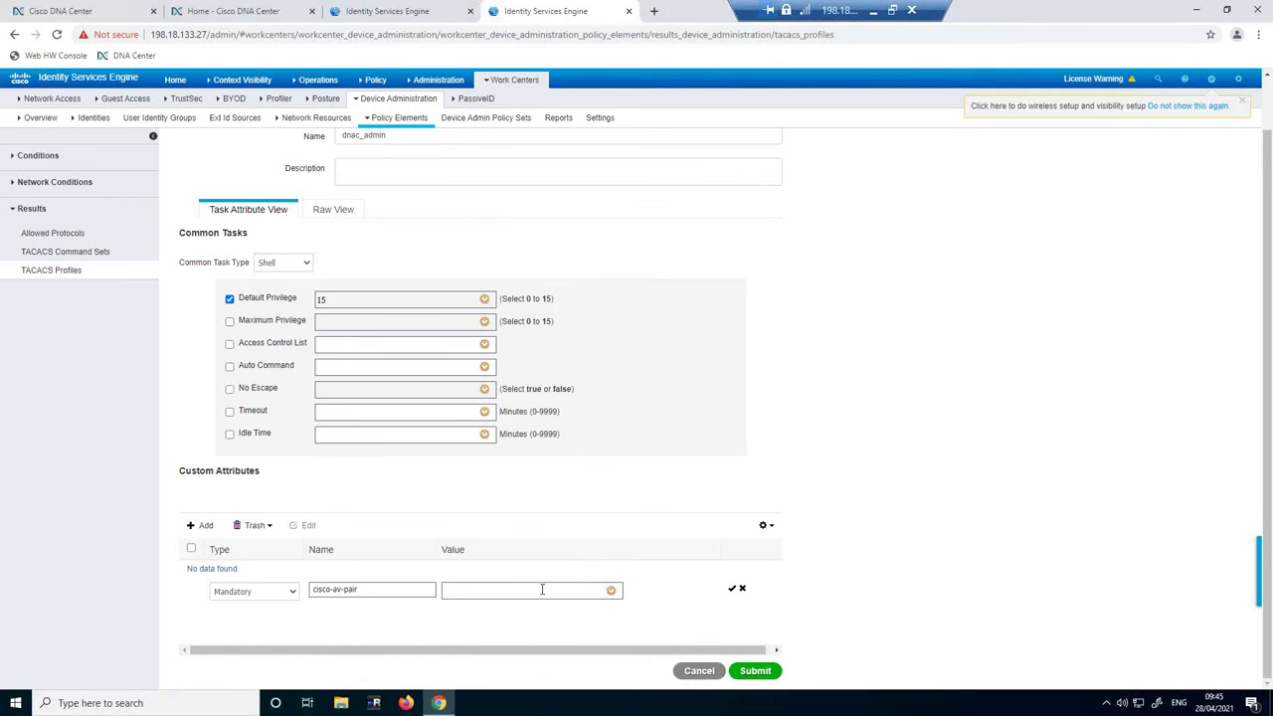
key("ctrl+v")
left_click(732, 589)
left_click(751, 672)
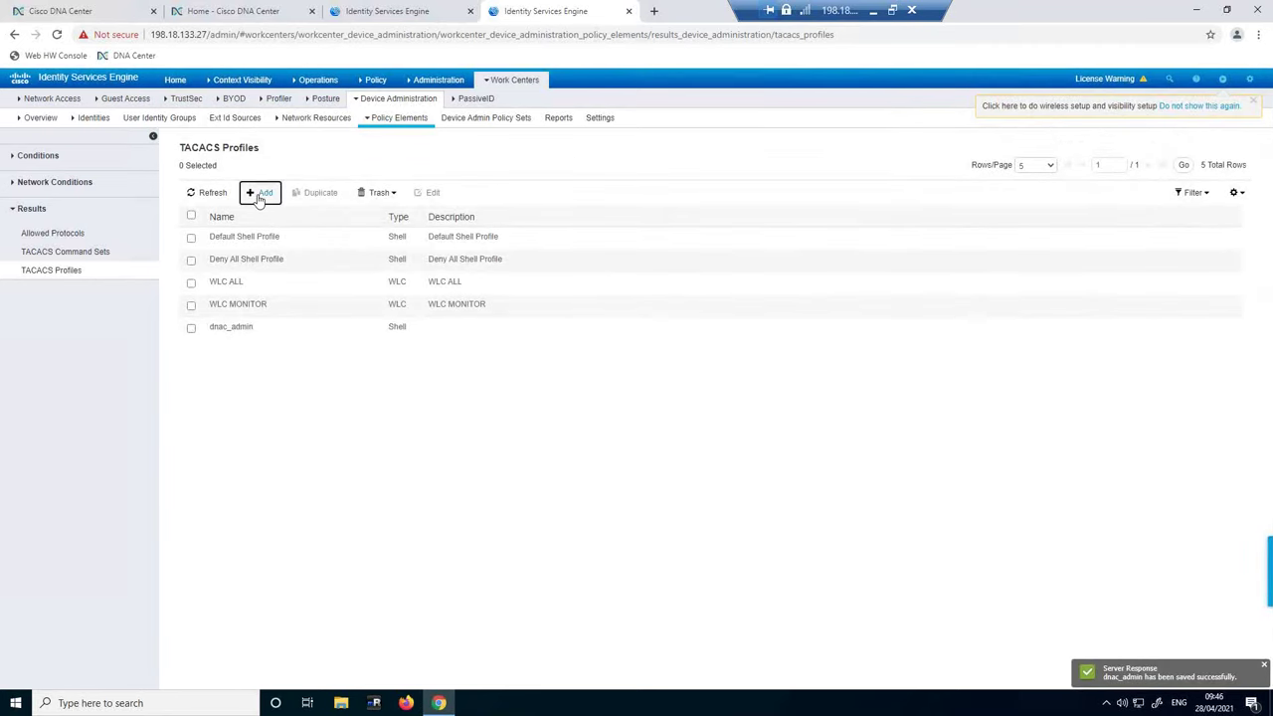
Add another TACACS profile named dnac_obs with default privilege 1.
left_click(260, 195)
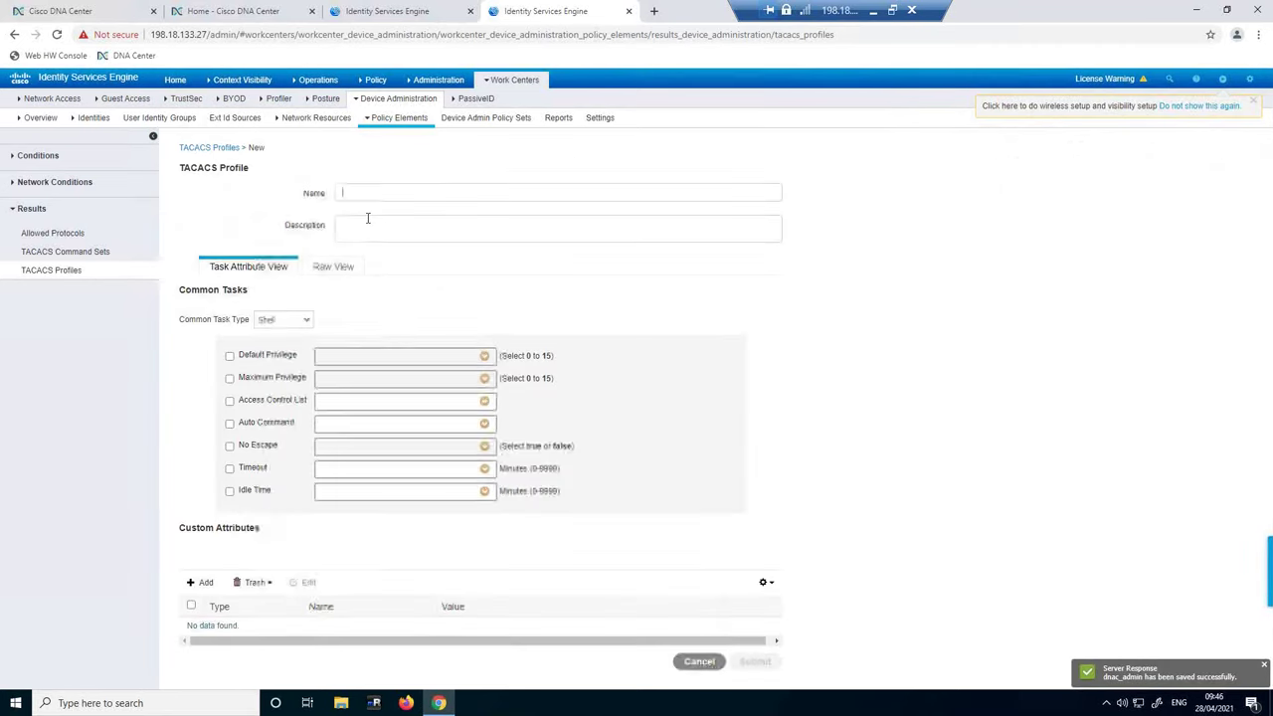
left_click(389, 192)
type("dnac_obs")
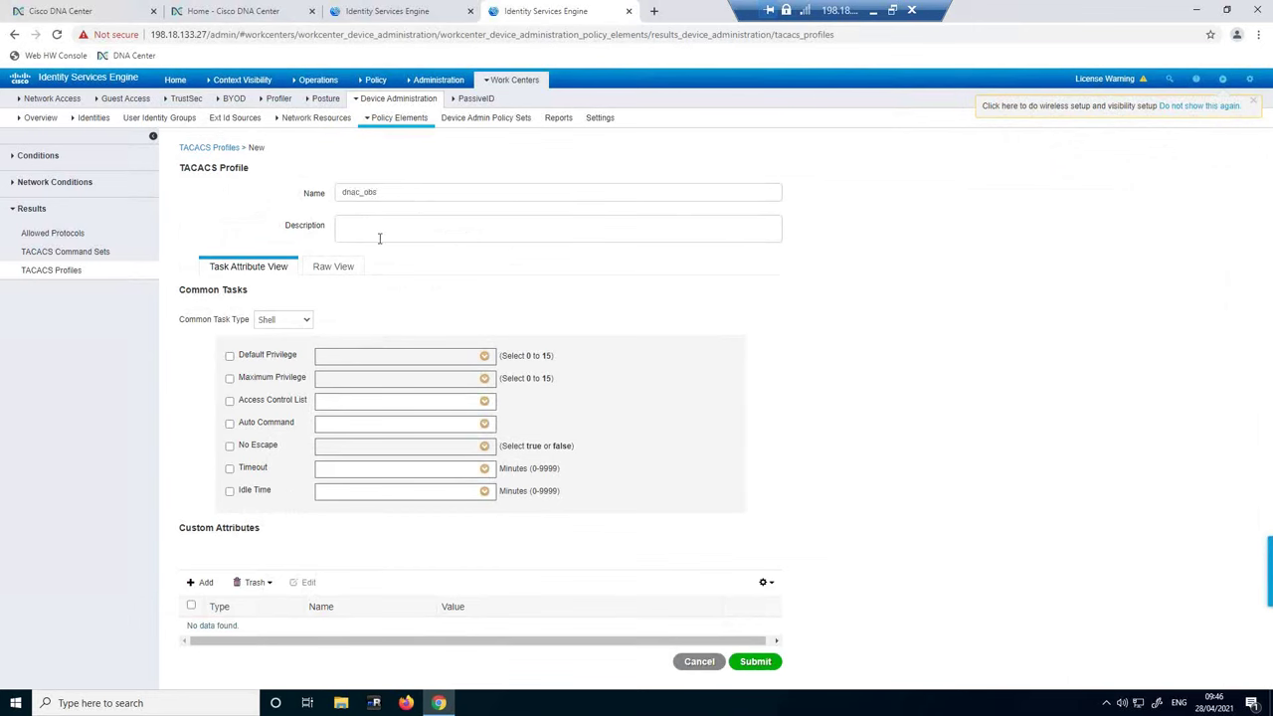
left_click(230, 356)
left_click(230, 357)
left_click(486, 357)
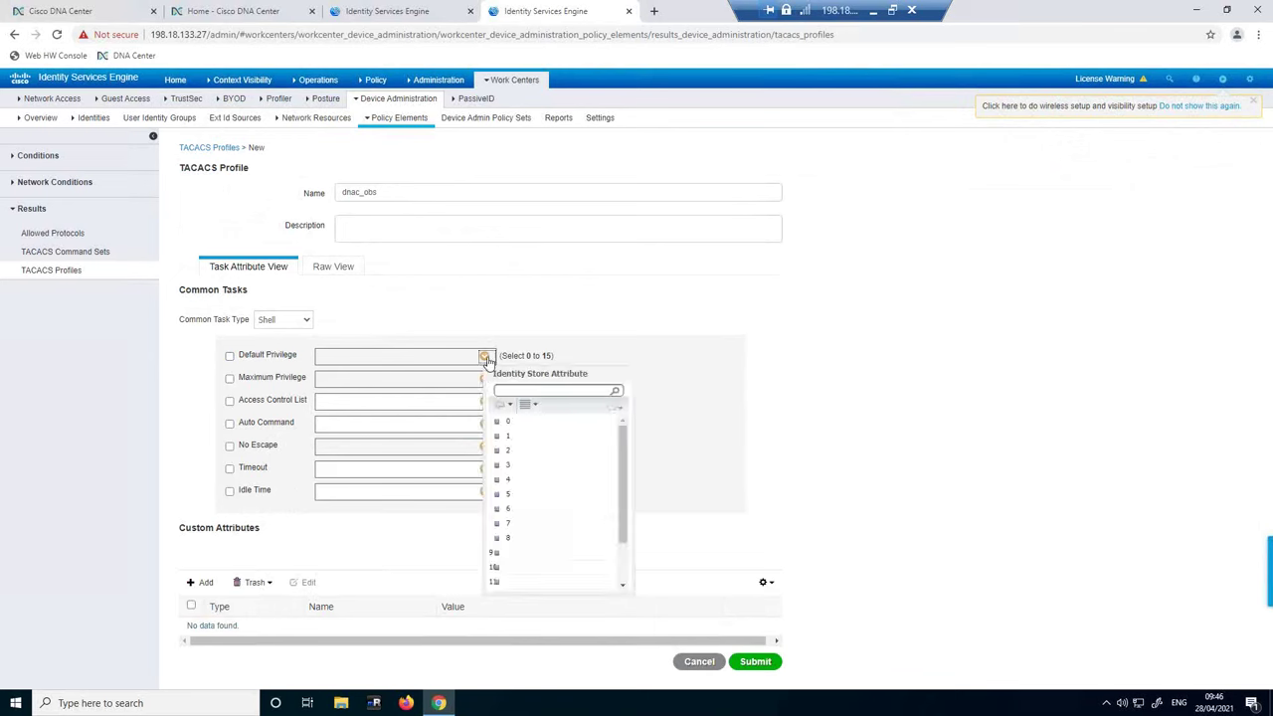
left_click(507, 437)
Set the dnac_obs maximum privilege to 15 and review the access control list options.
left_click(484, 378)
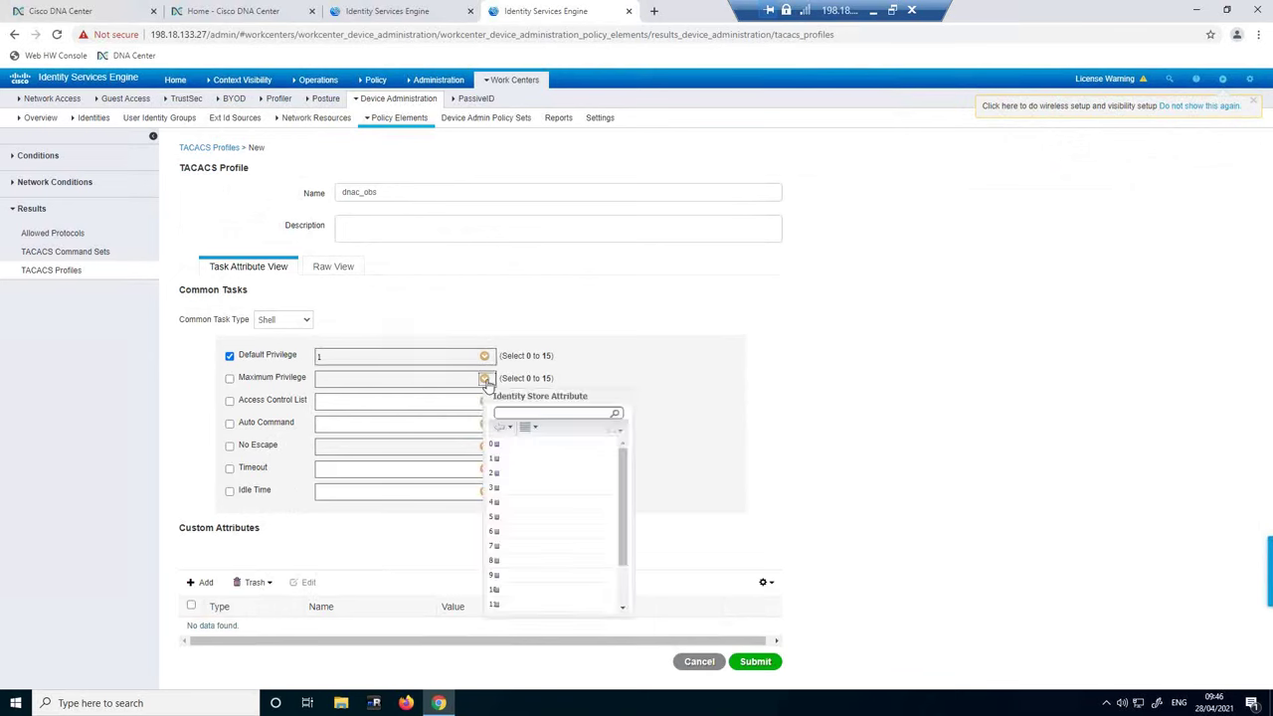
scroll(625, 599, "down", 2)
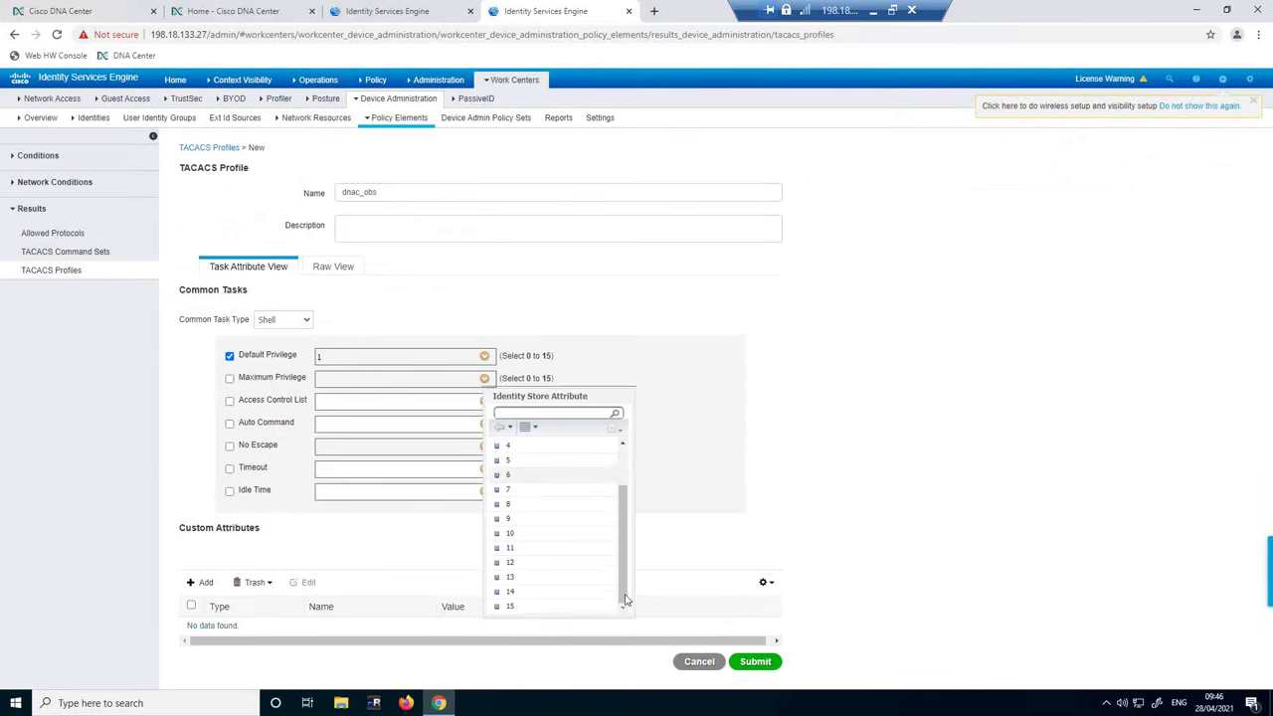
left_click(511, 606)
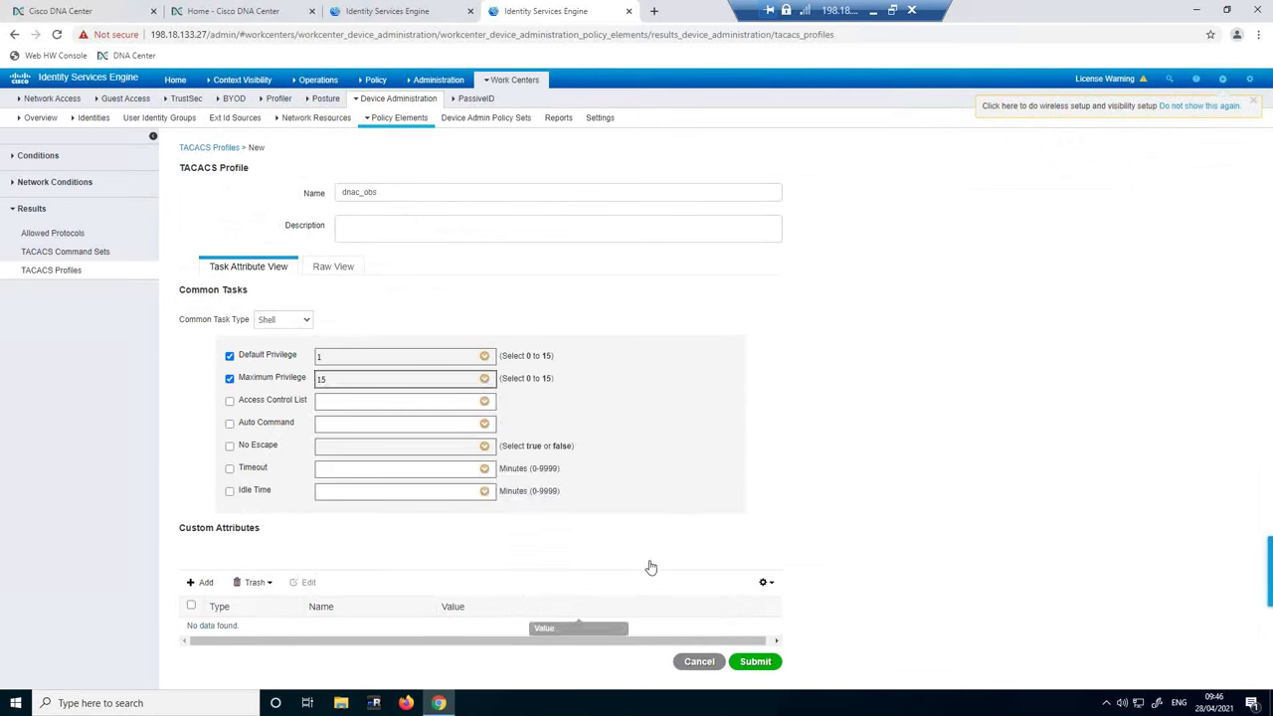
left_click_drag(483, 416, 226, 340)
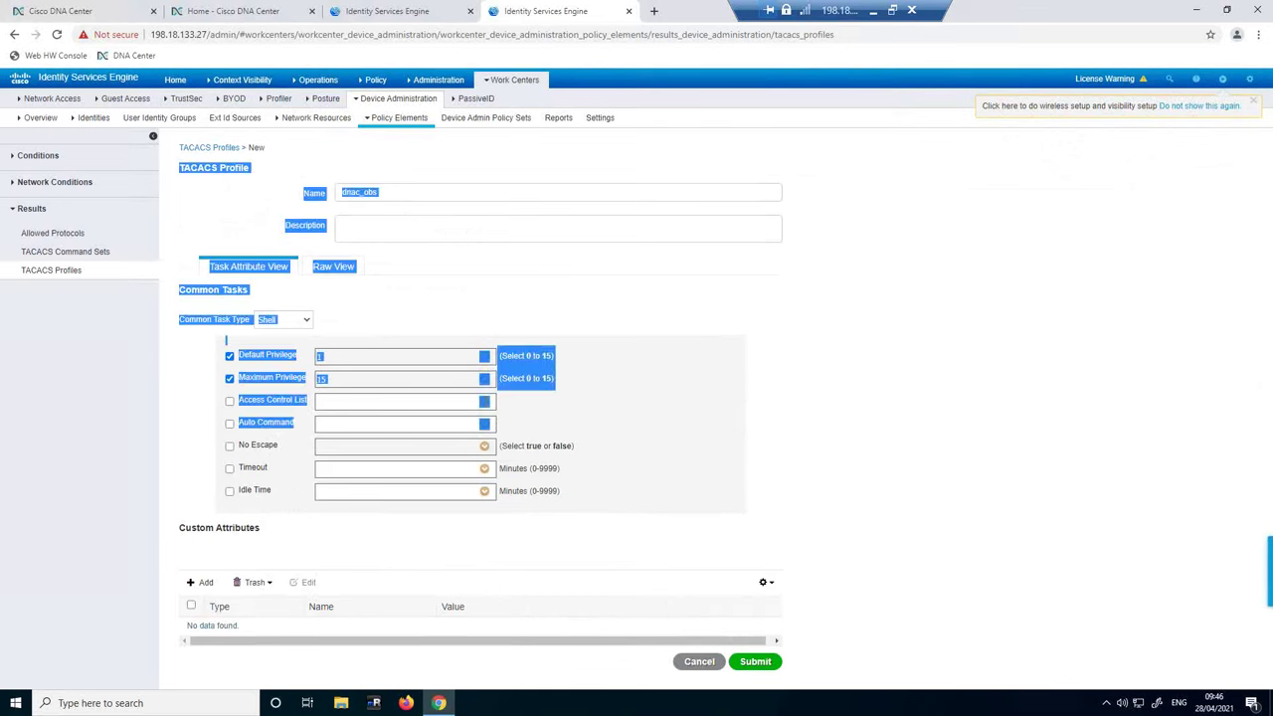
left_click(696, 421)
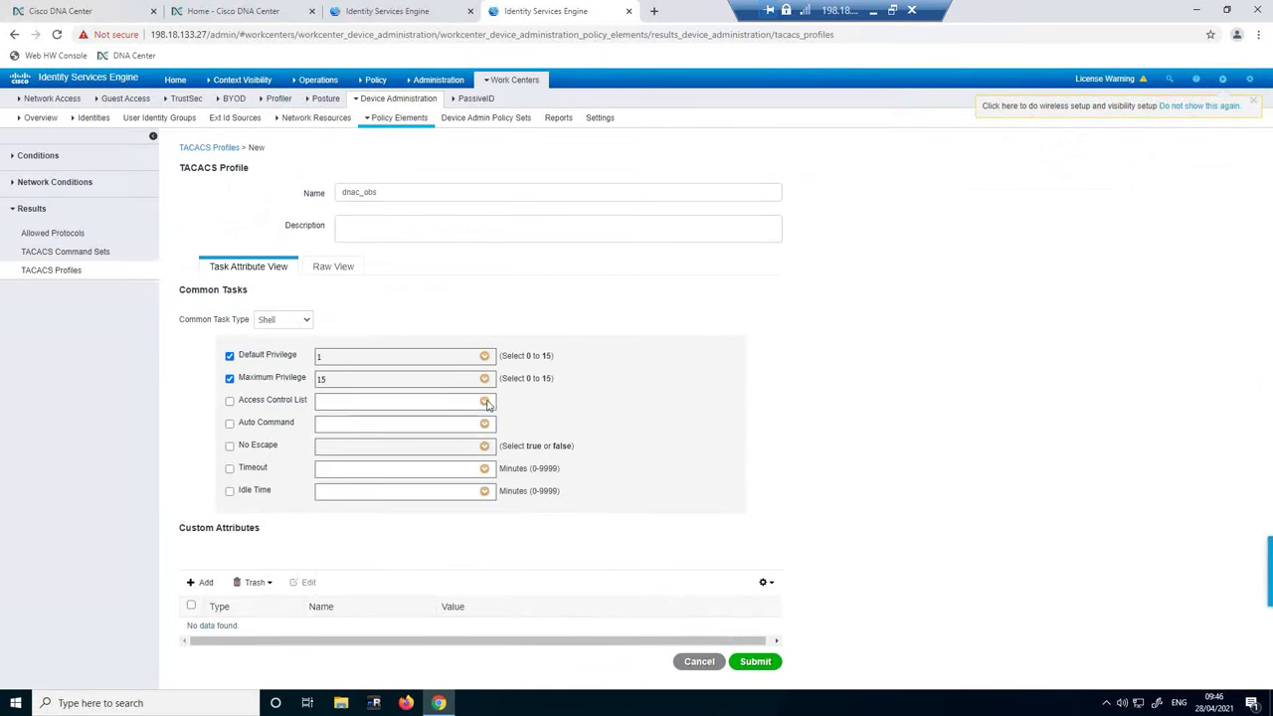
left_click(486, 402)
left_click(731, 385)
Add a mandatory custom attribute row with value Role=OBSERVER-ROLE copied from the slide.
left_click(200, 582)
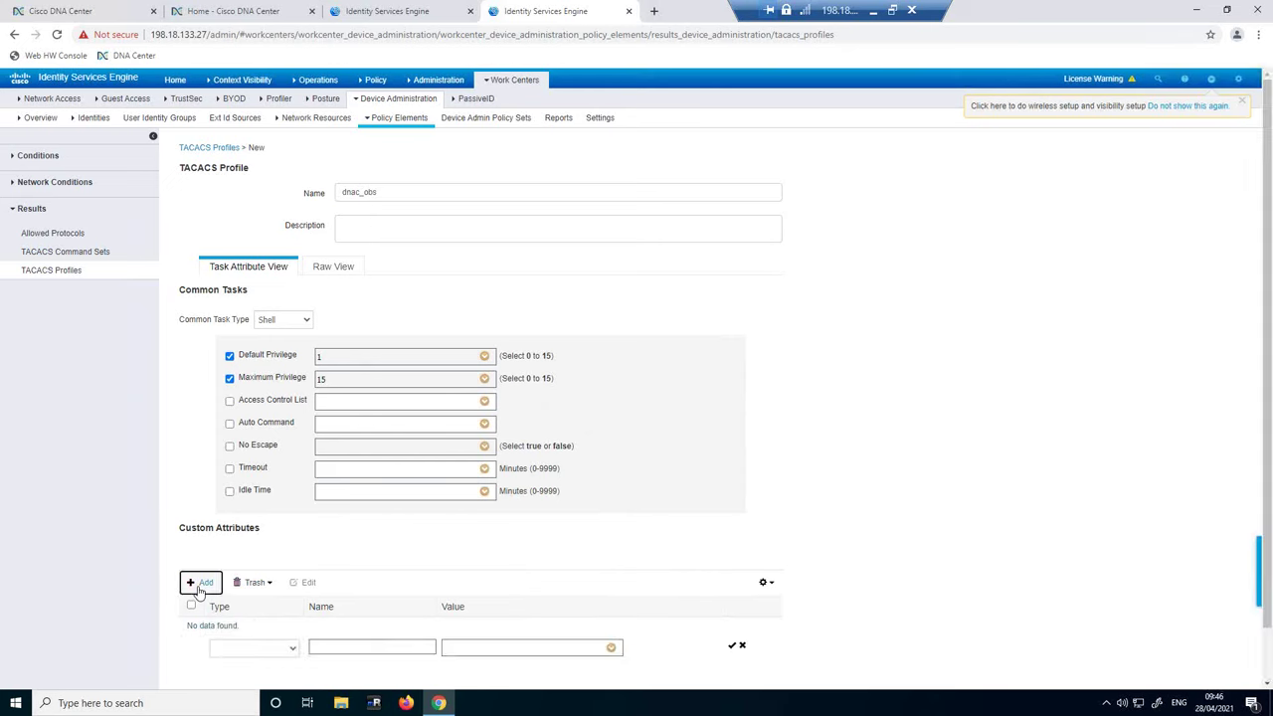
left_click(293, 647)
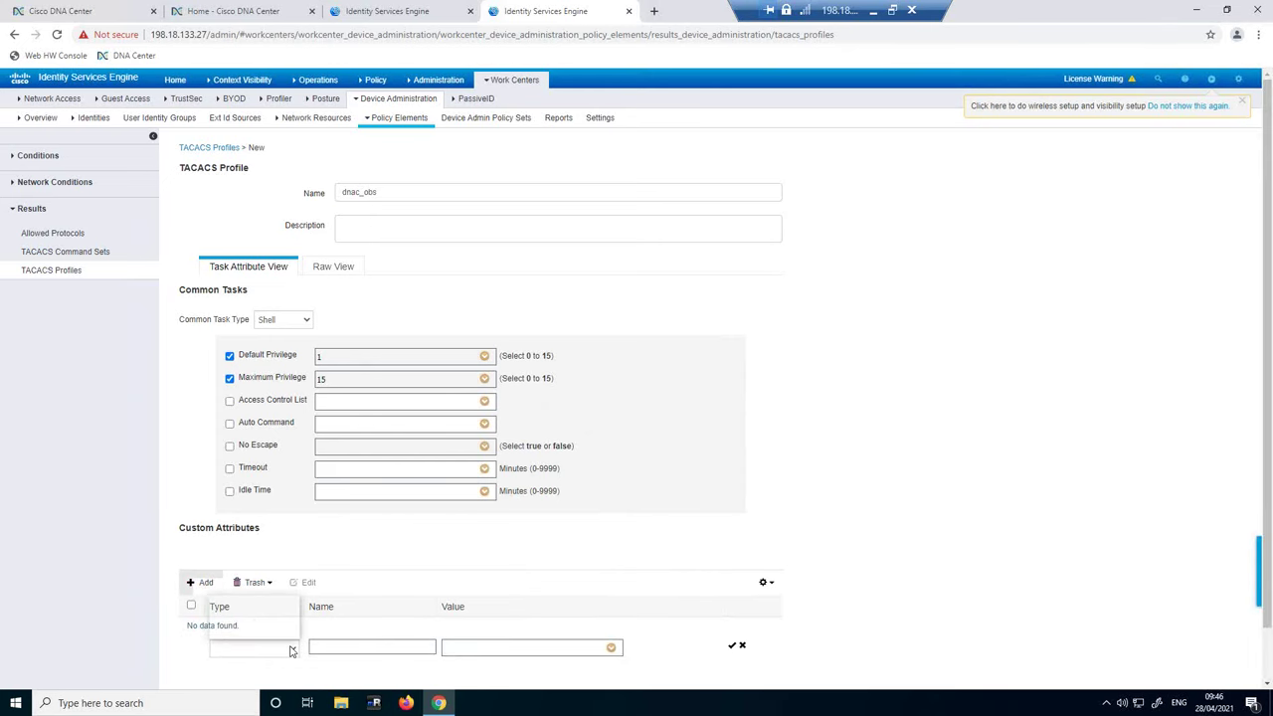
left_click(237, 606)
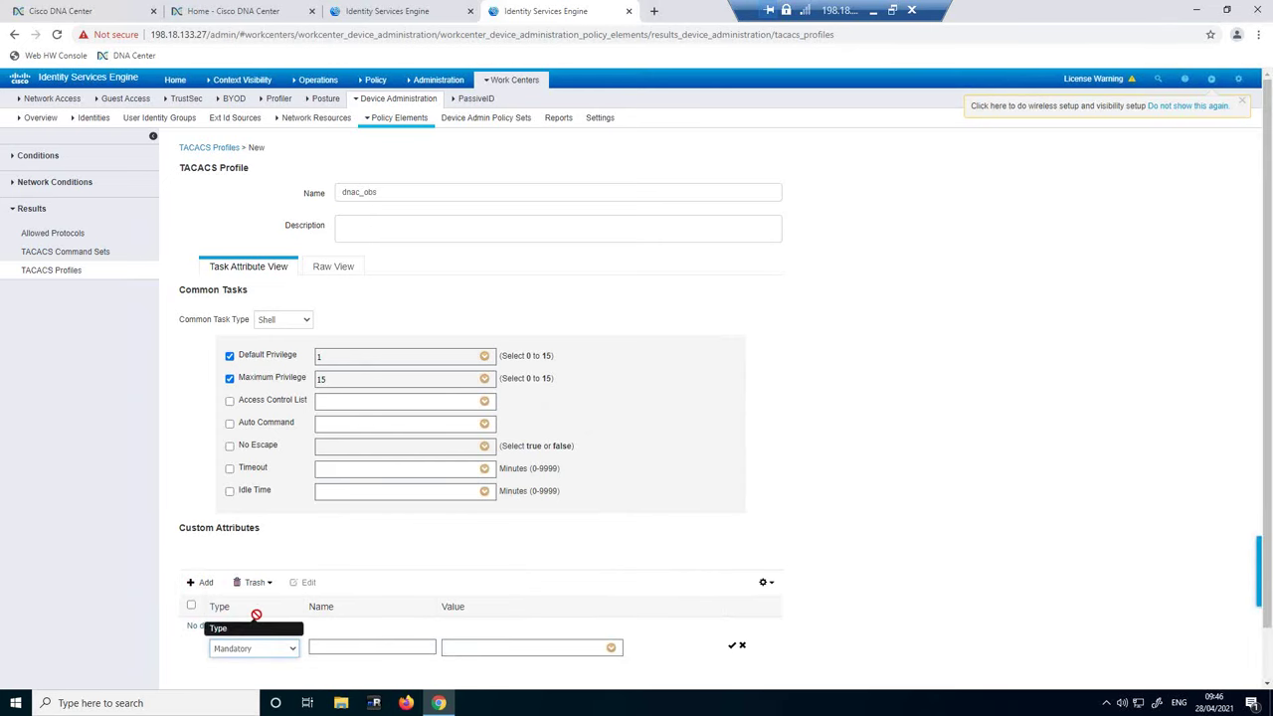
left_click(873, 11)
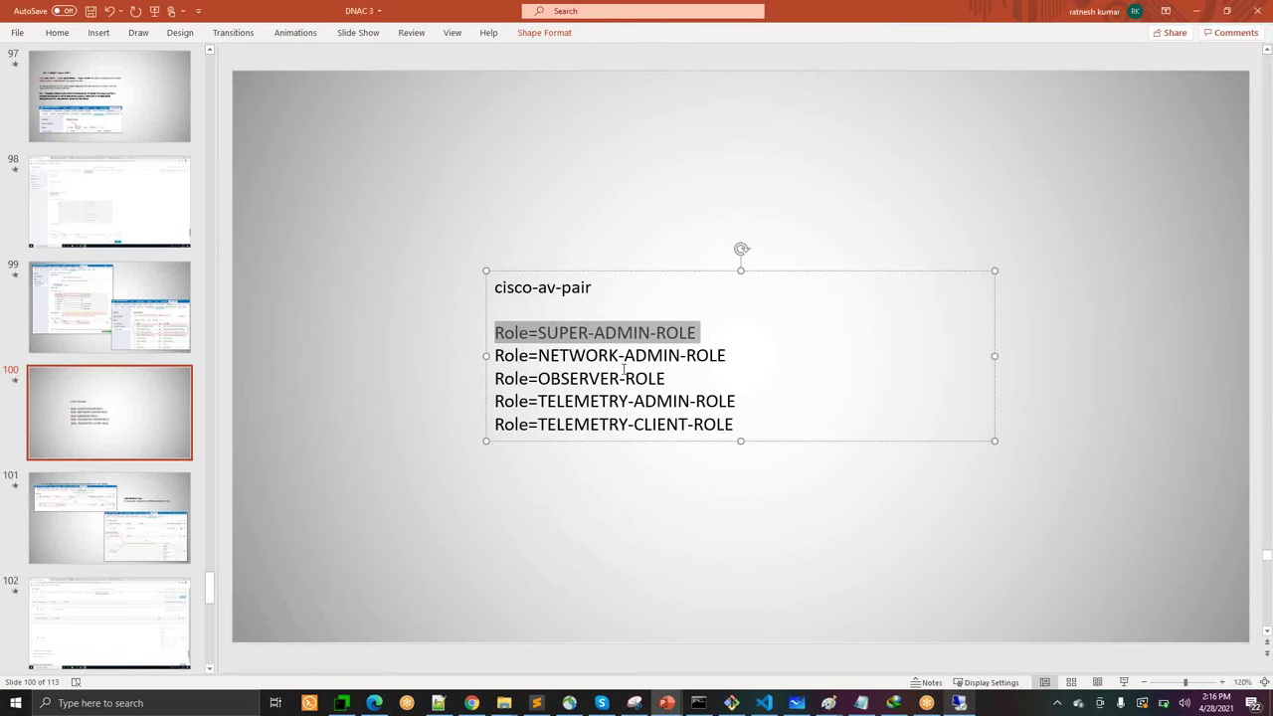
left_click(609, 401)
left_click_drag(669, 378, 502, 386)
key("ctrl+c")
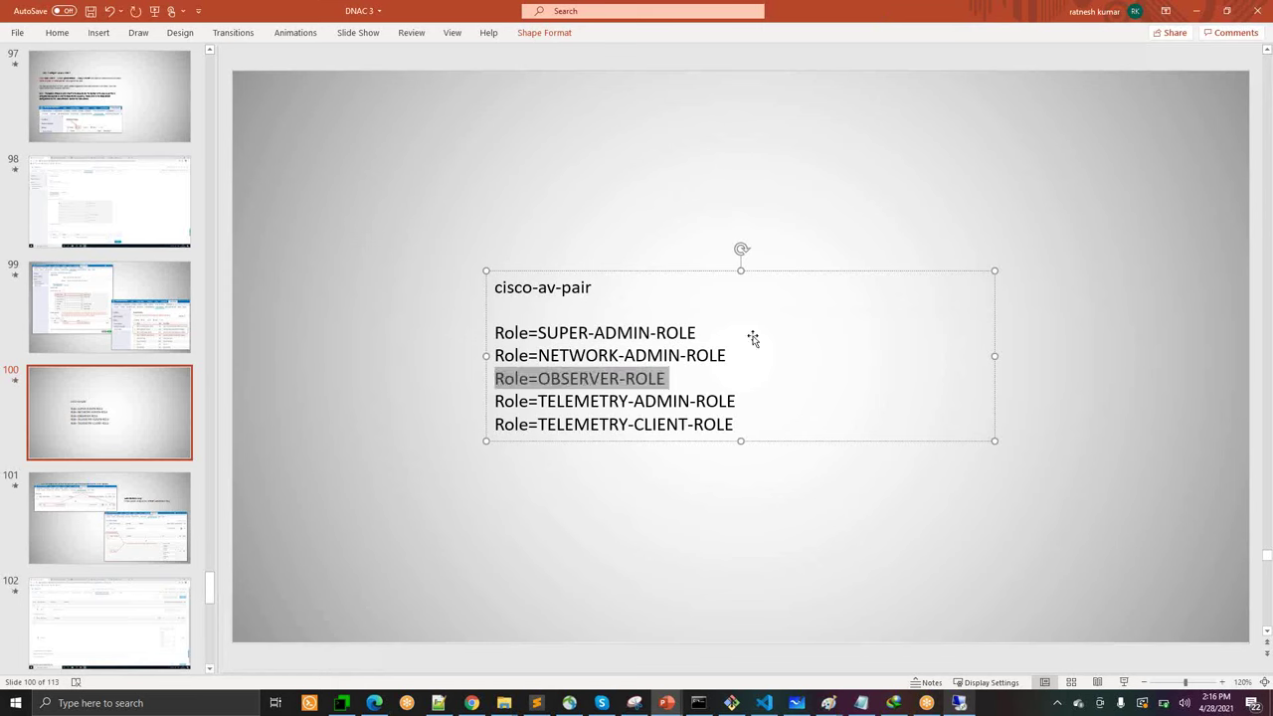
left_click(954, 702)
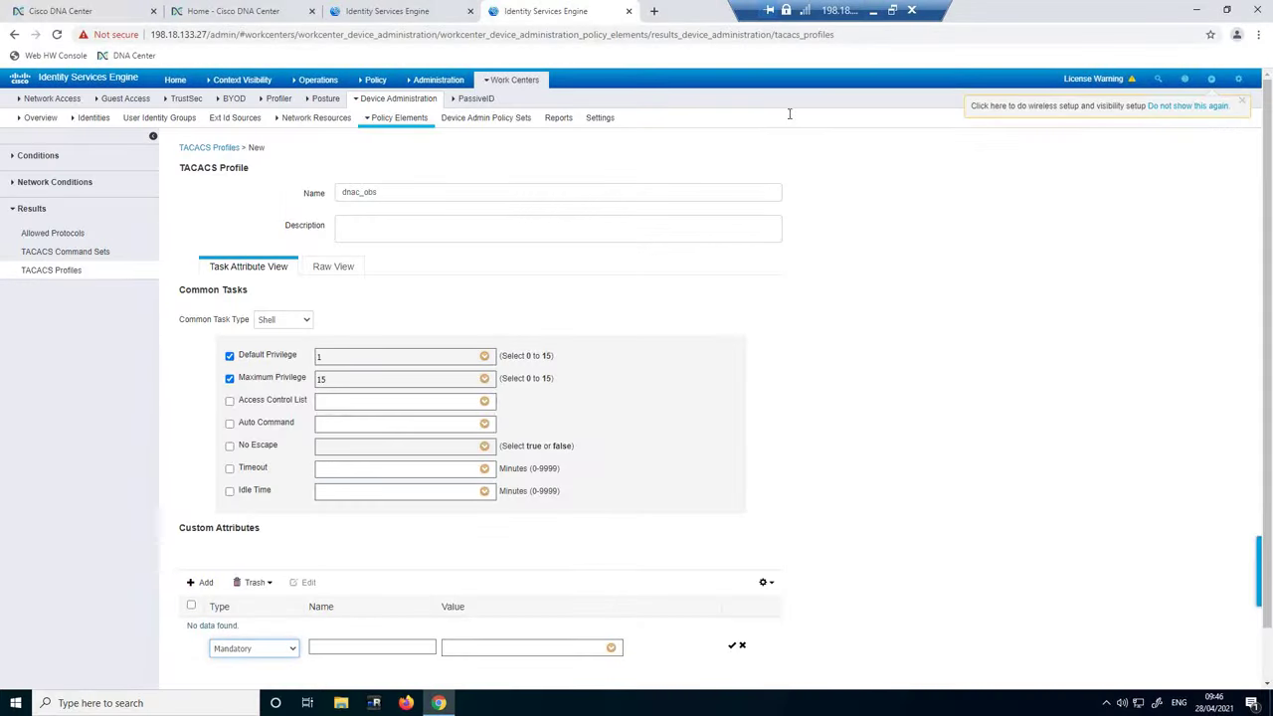
left_click(523, 647)
key("ctrl+v")
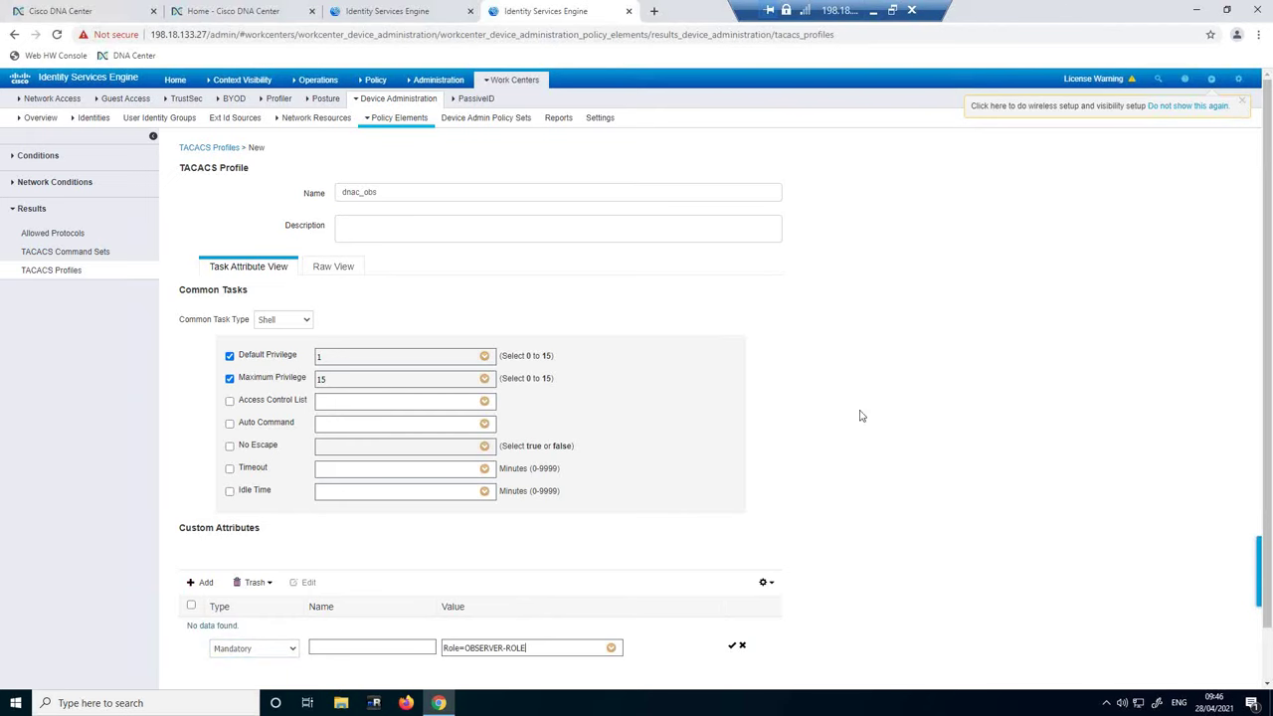
Name the attribute cisco-av-pair, commit the row, and submit the dnac_obs profile.
left_click(872, 10)
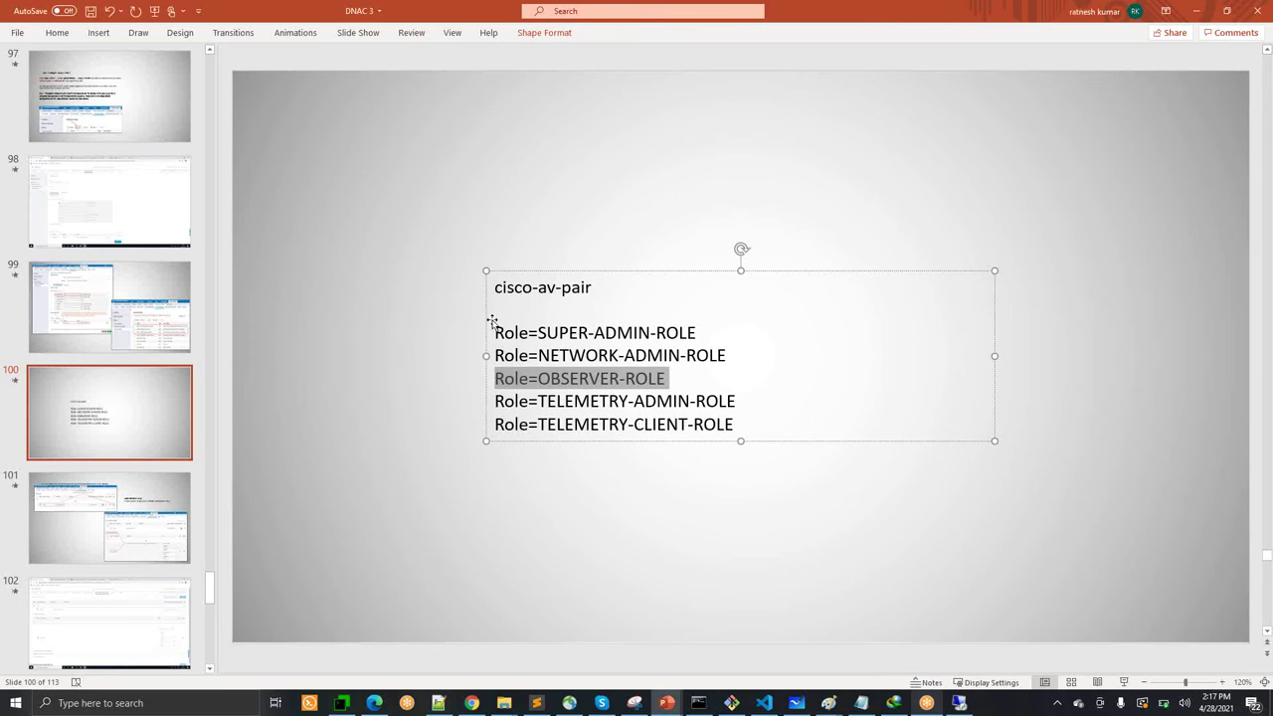
left_click(513, 286)
left_click_drag(499, 288, 584, 290)
key("ctrl+c")
left_click(472, 301)
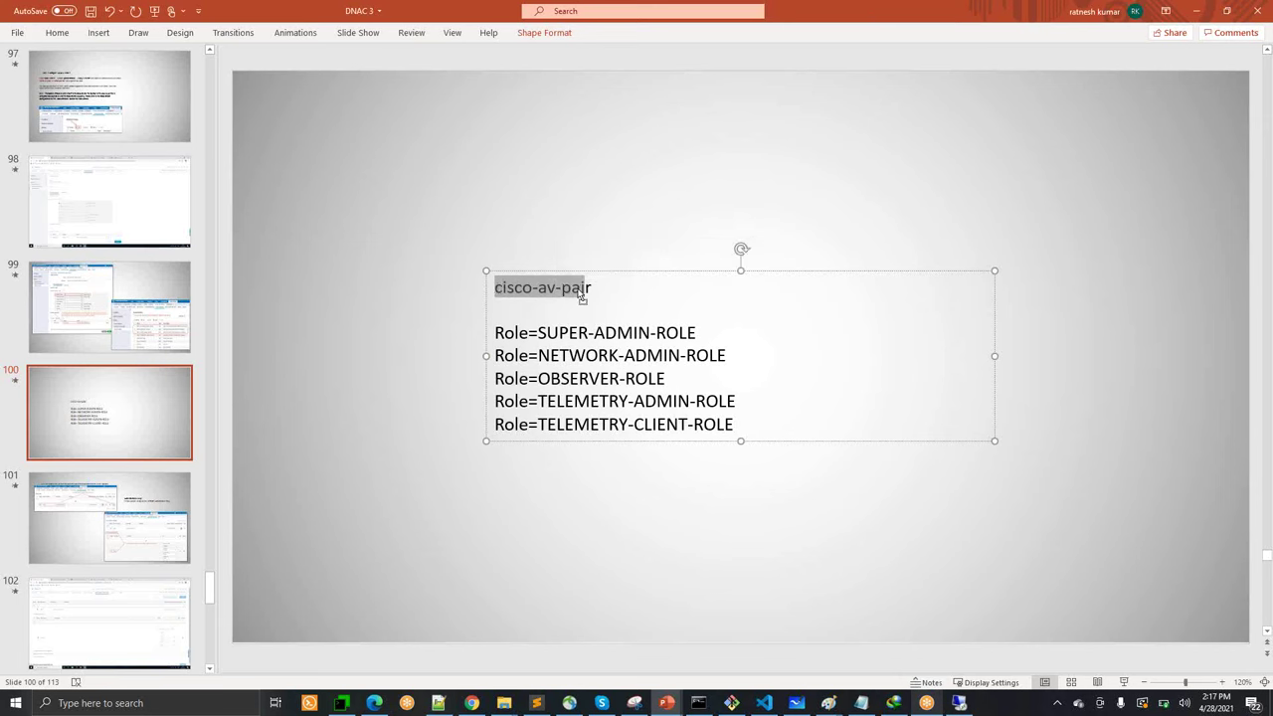
left_click(581, 288)
left_click_drag(497, 287, 593, 289)
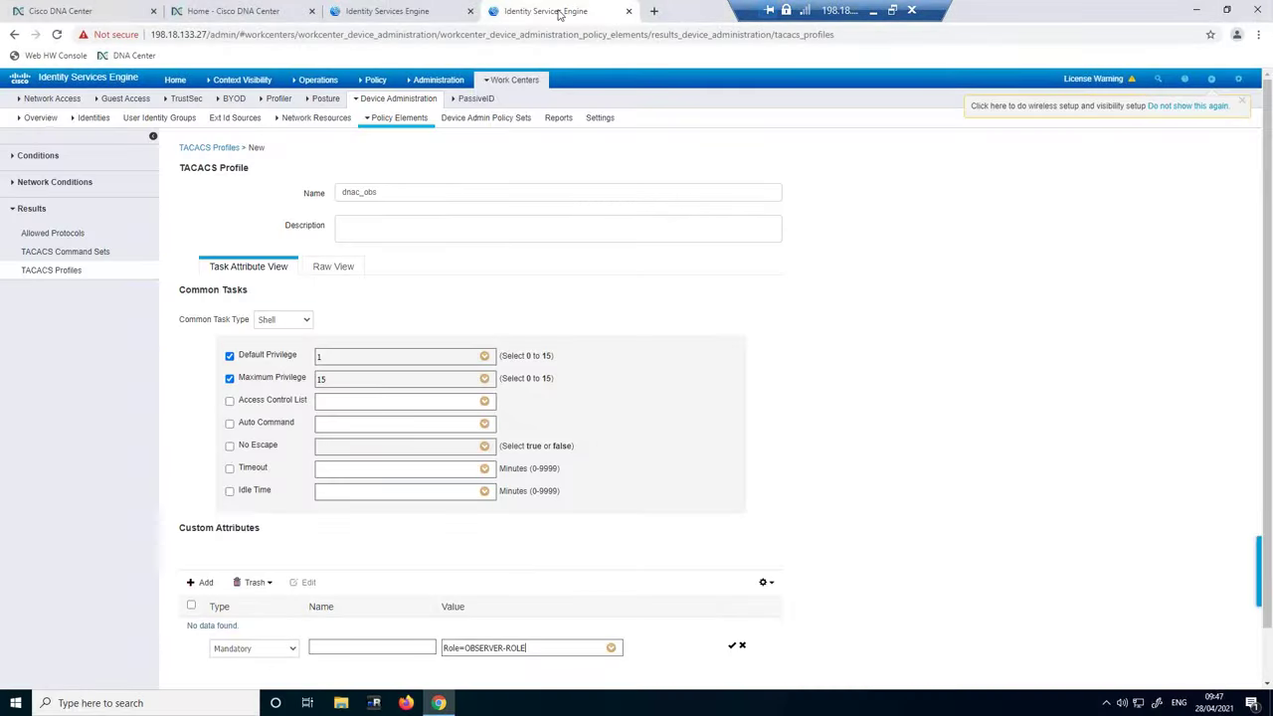
left_click(352, 649)
key("ctrl+v")
left_click(732, 646)
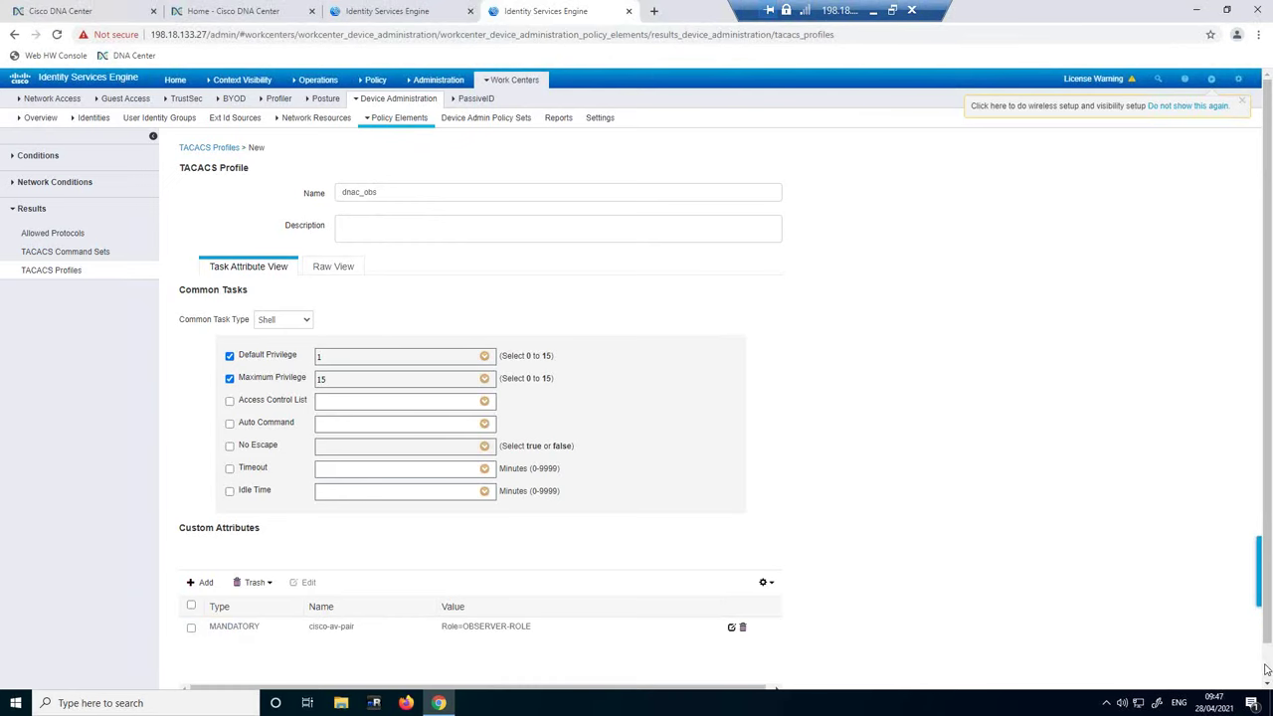
scroll(1265, 669, "down", 1)
left_click(746, 673)
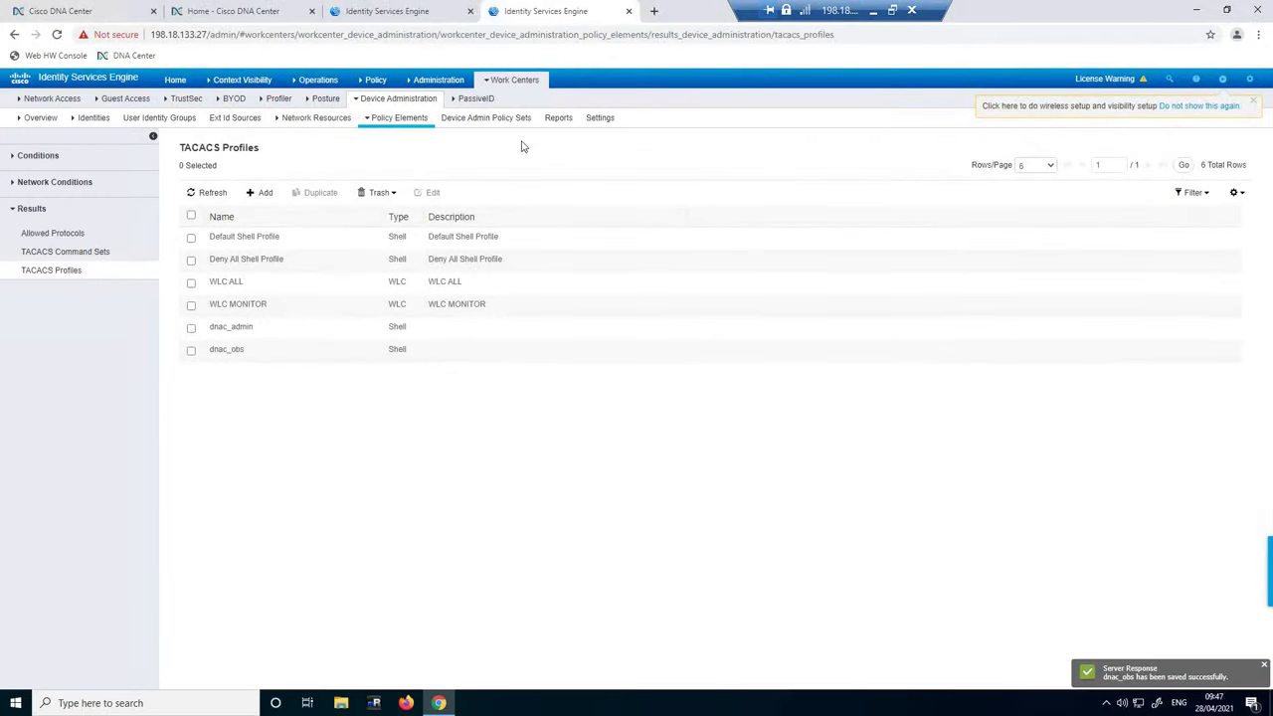
Open the Default device admin policy set, expand its policies, and insert a rule above Default.
left_click(495, 120)
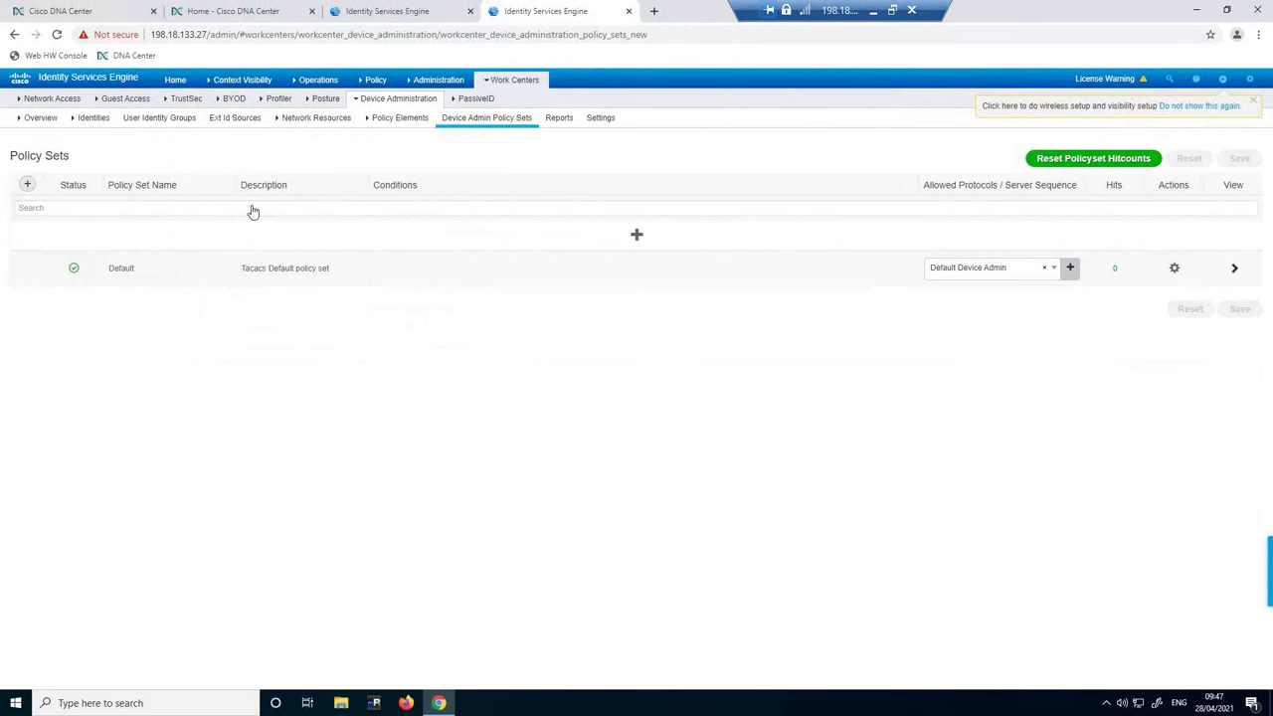
left_click(1233, 269)
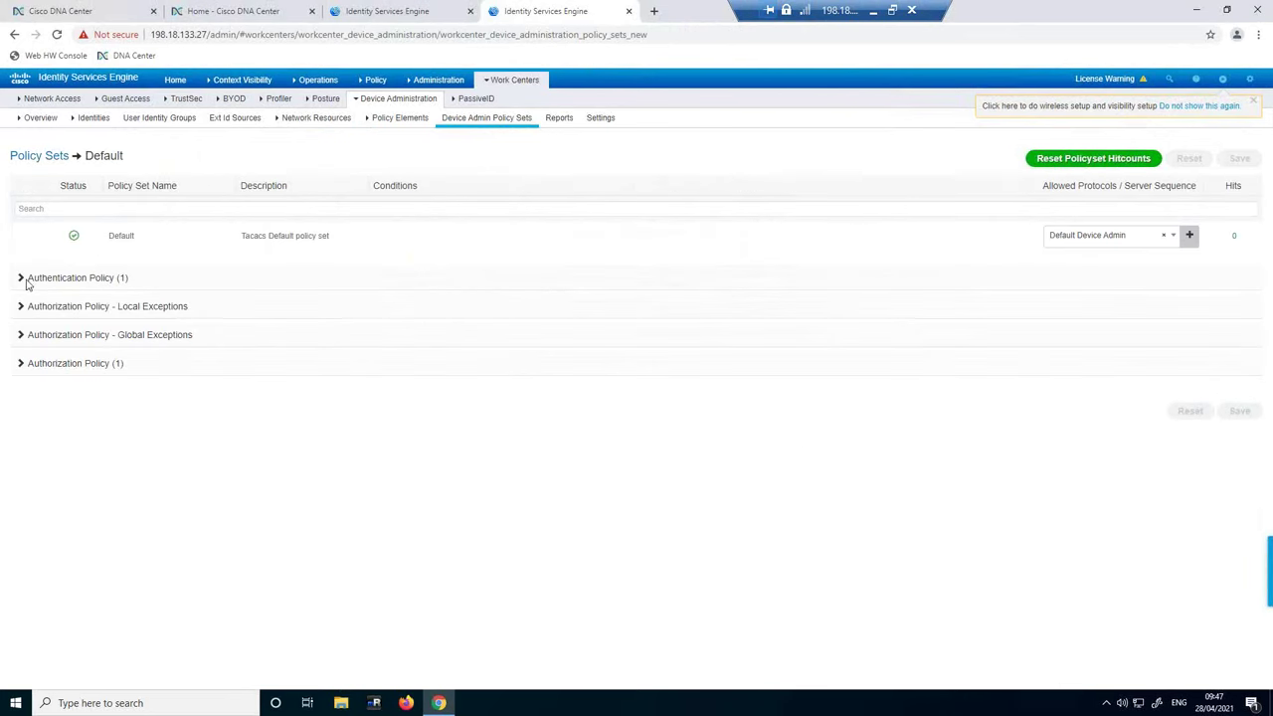
left_click(19, 280)
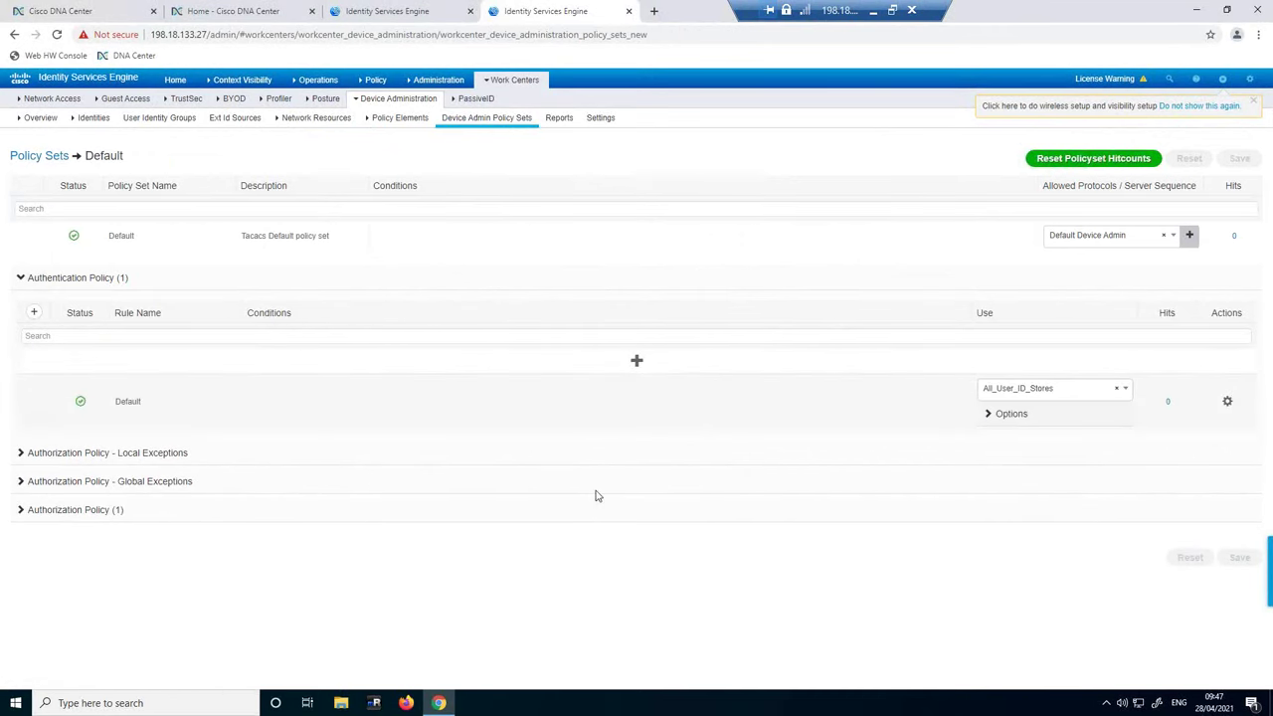
left_click(22, 510)
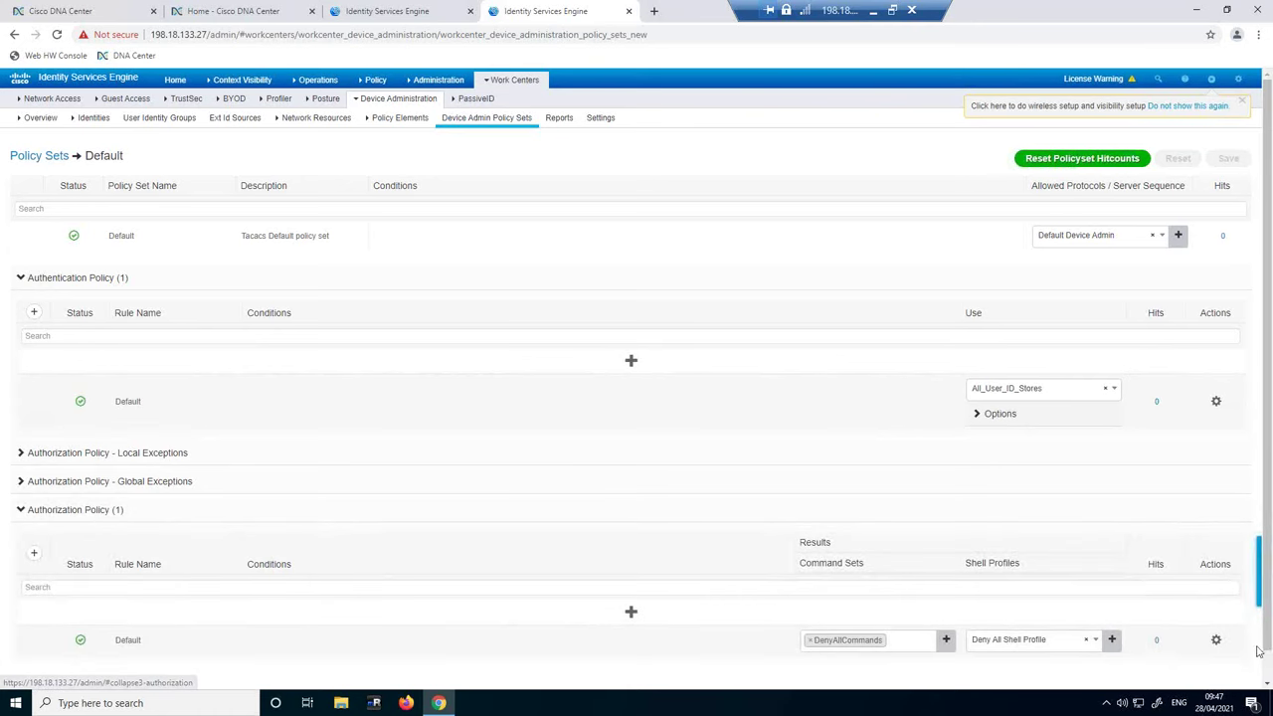
scroll(1266, 672, "down", 1)
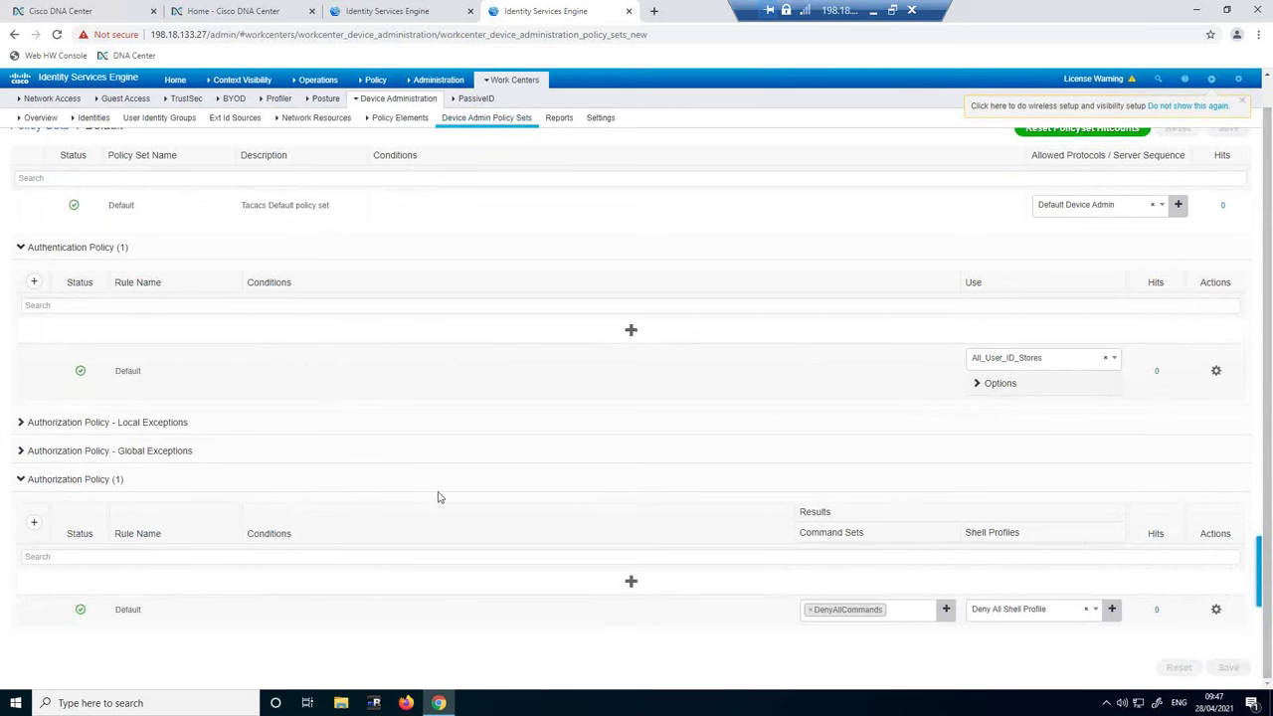
left_click(32, 523)
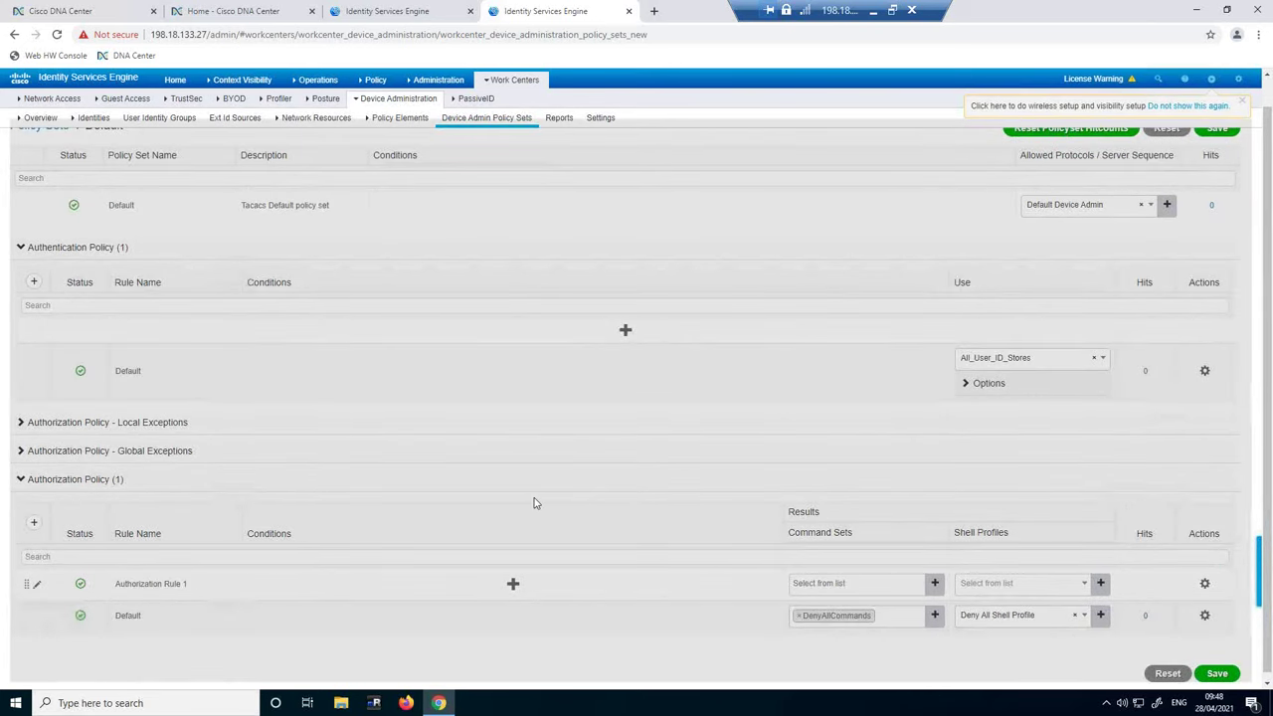
Open the new rule's condition editor, then discard it unchanged.
left_click(513, 584)
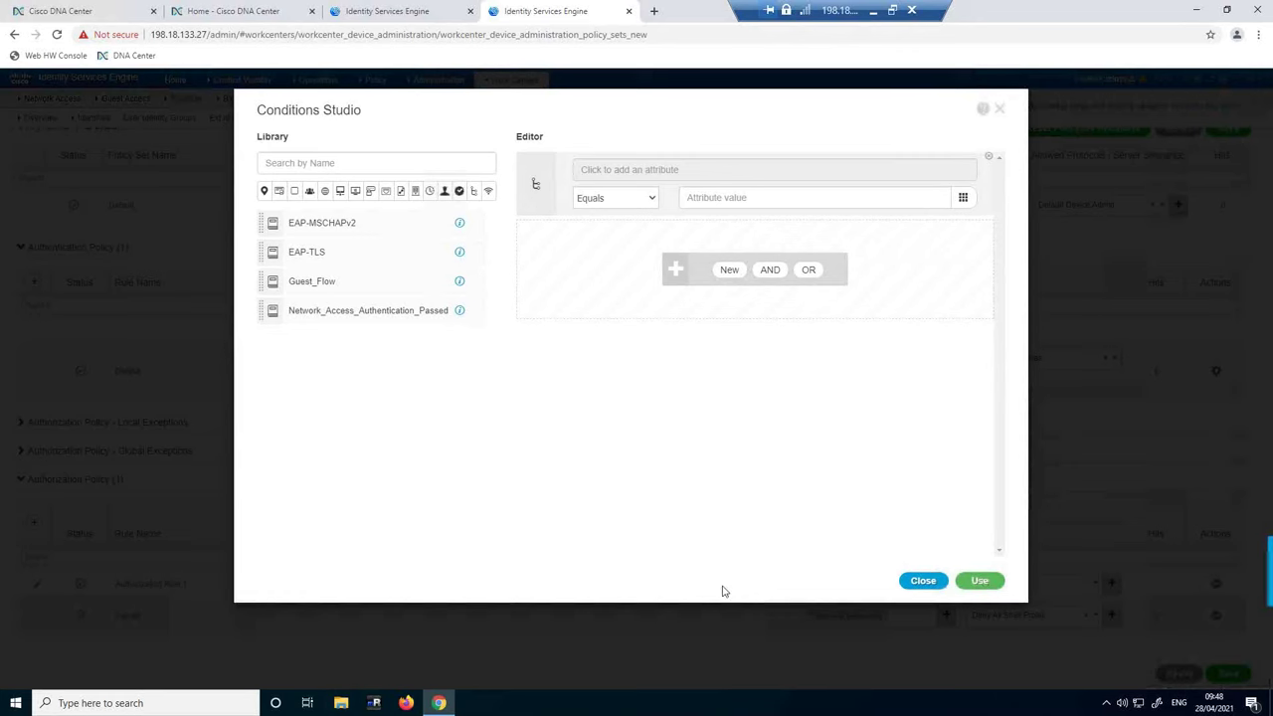
left_click(929, 586)
left_click(816, 192)
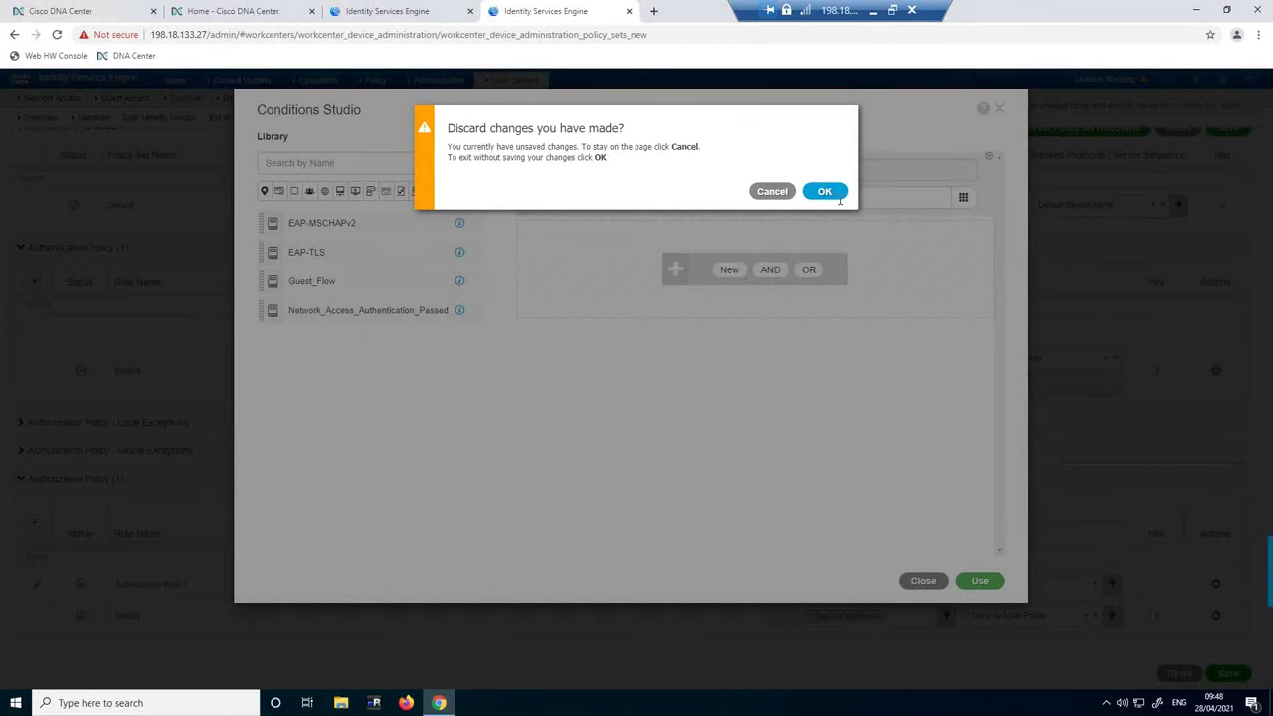
left_click(838, 197)
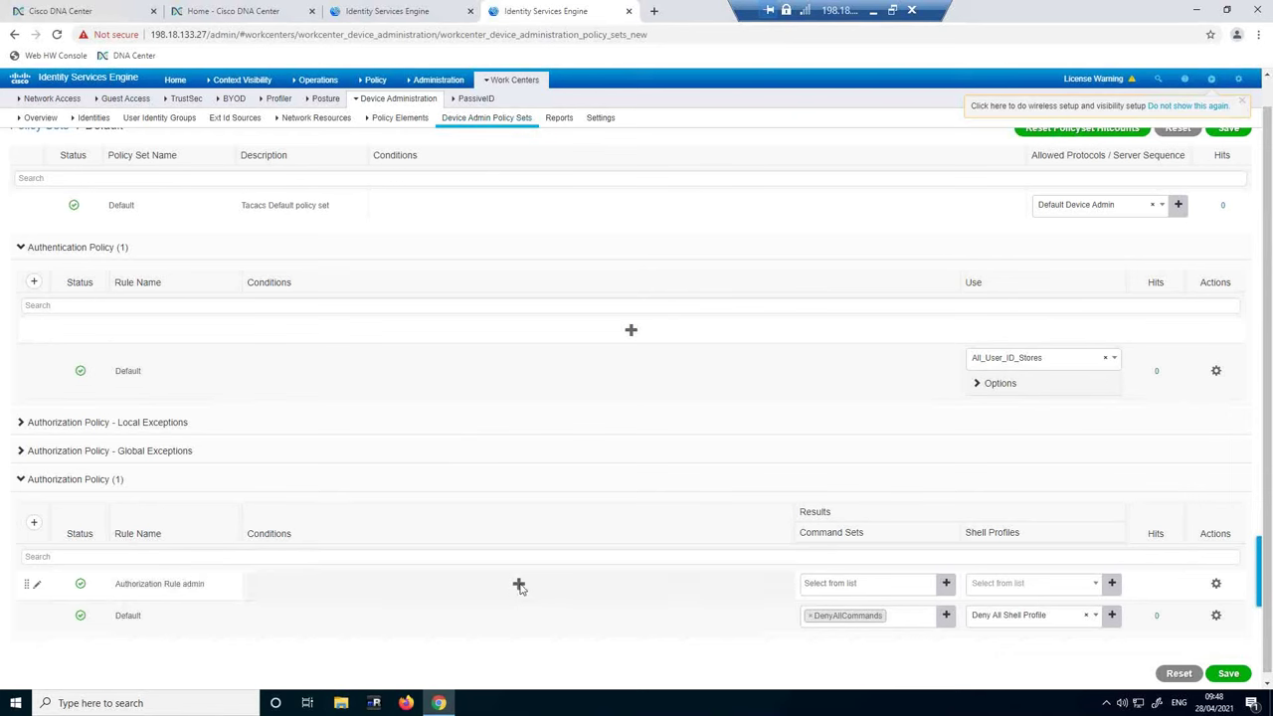
Build the condition IdentityGroup Name Equals User Identity Groups:dnac_admin for the admin rule.
left_click(518, 585)
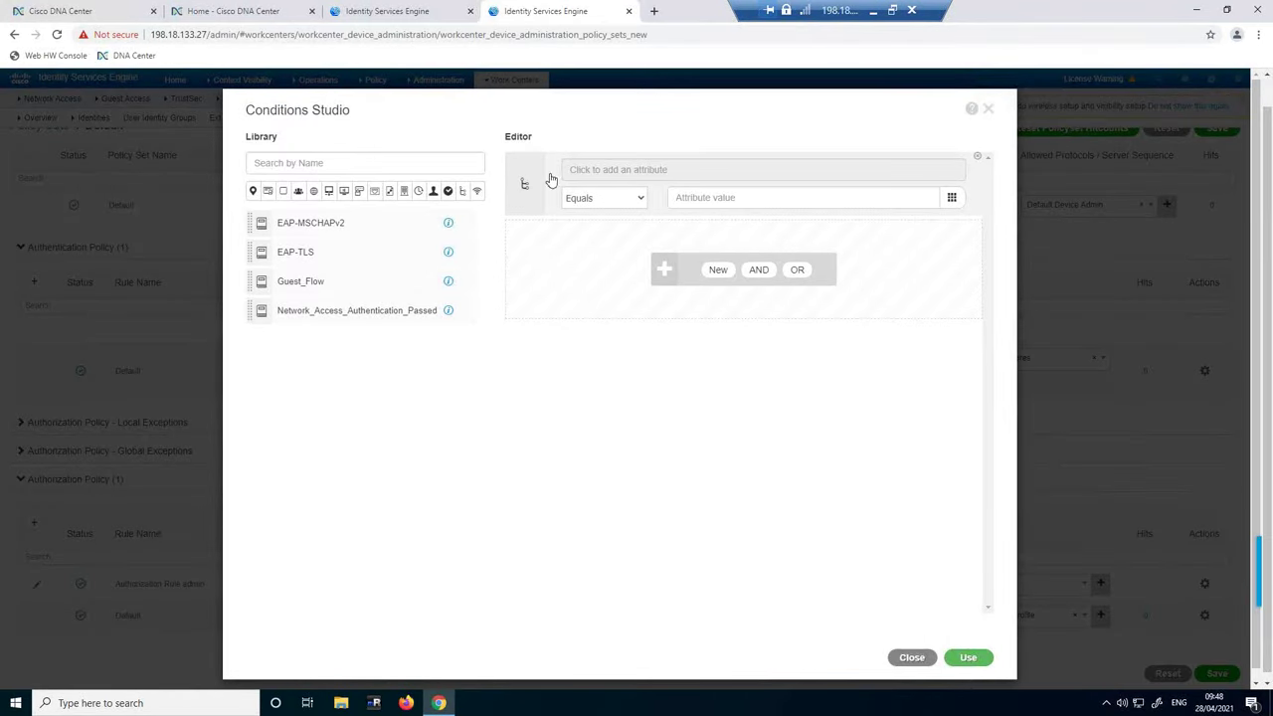
left_click(699, 177)
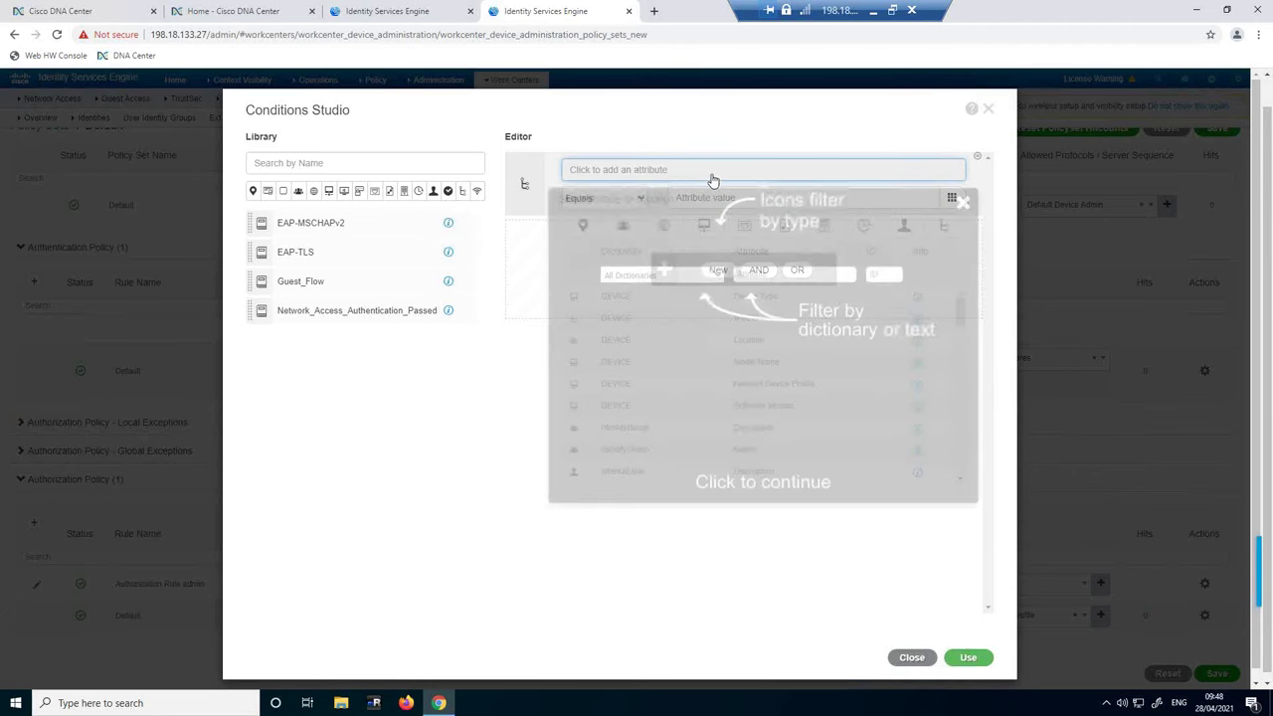
left_click(754, 486)
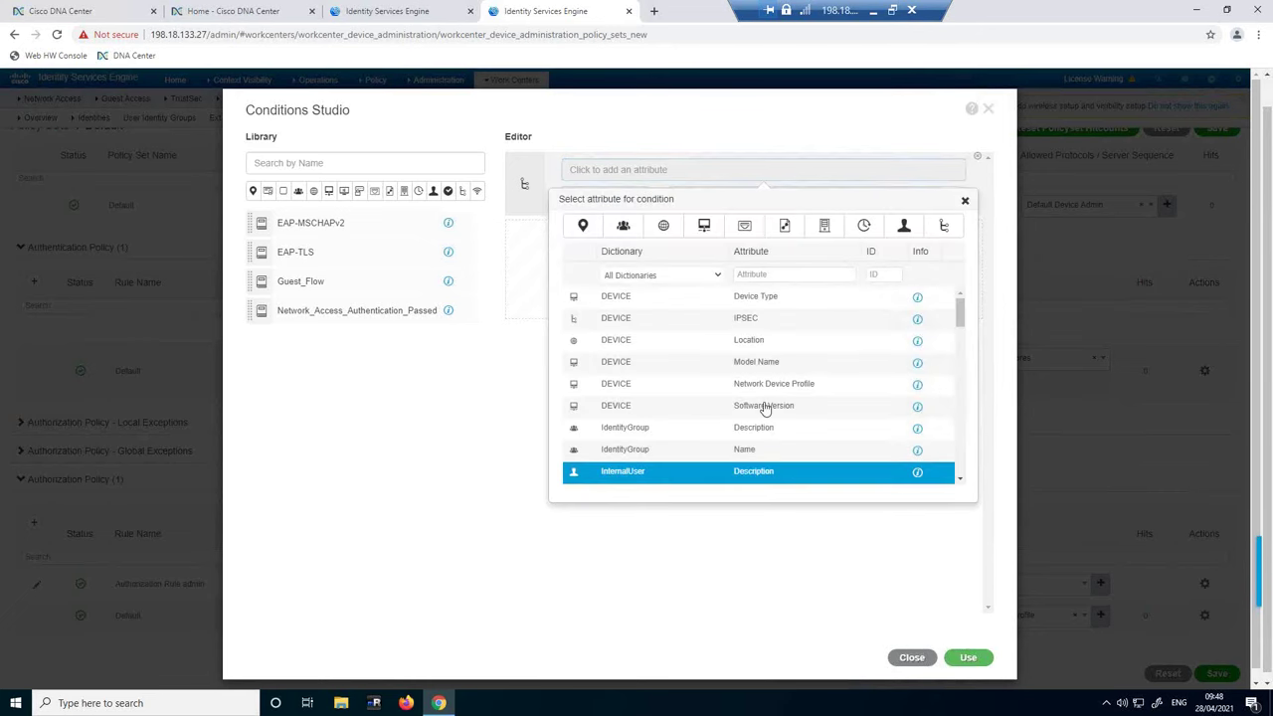
left_click(623, 225)
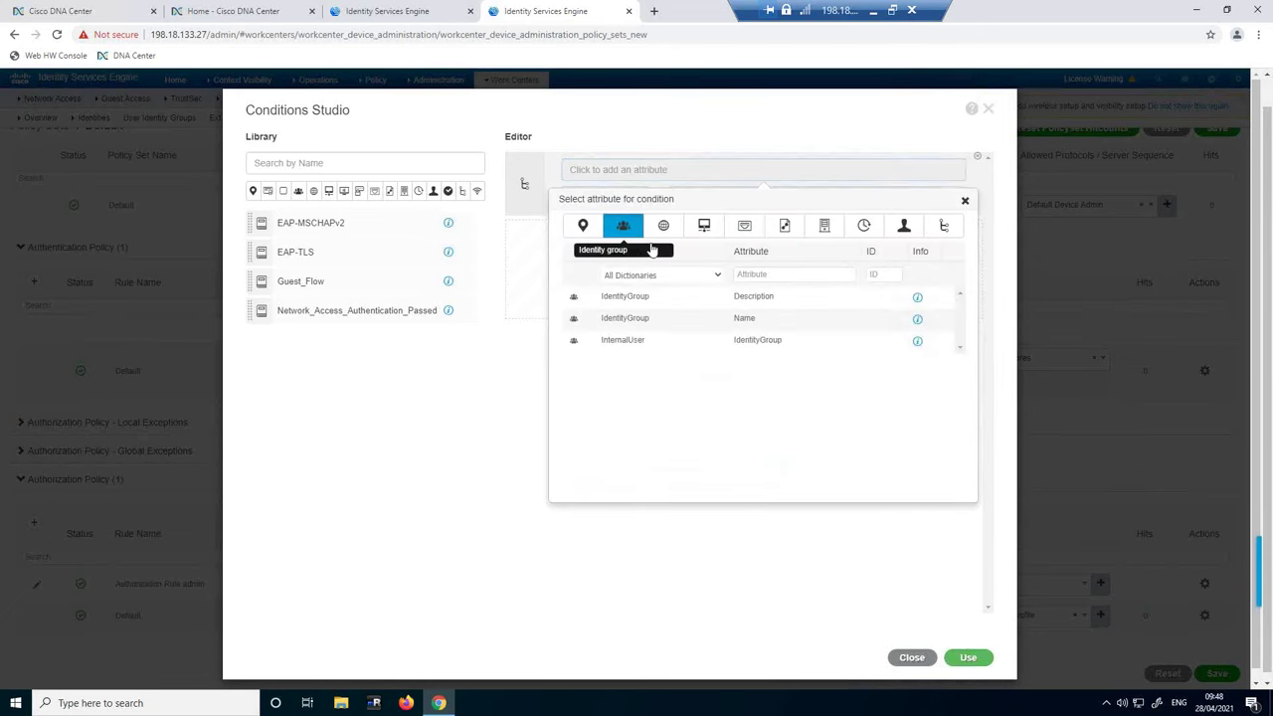
left_click(641, 319)
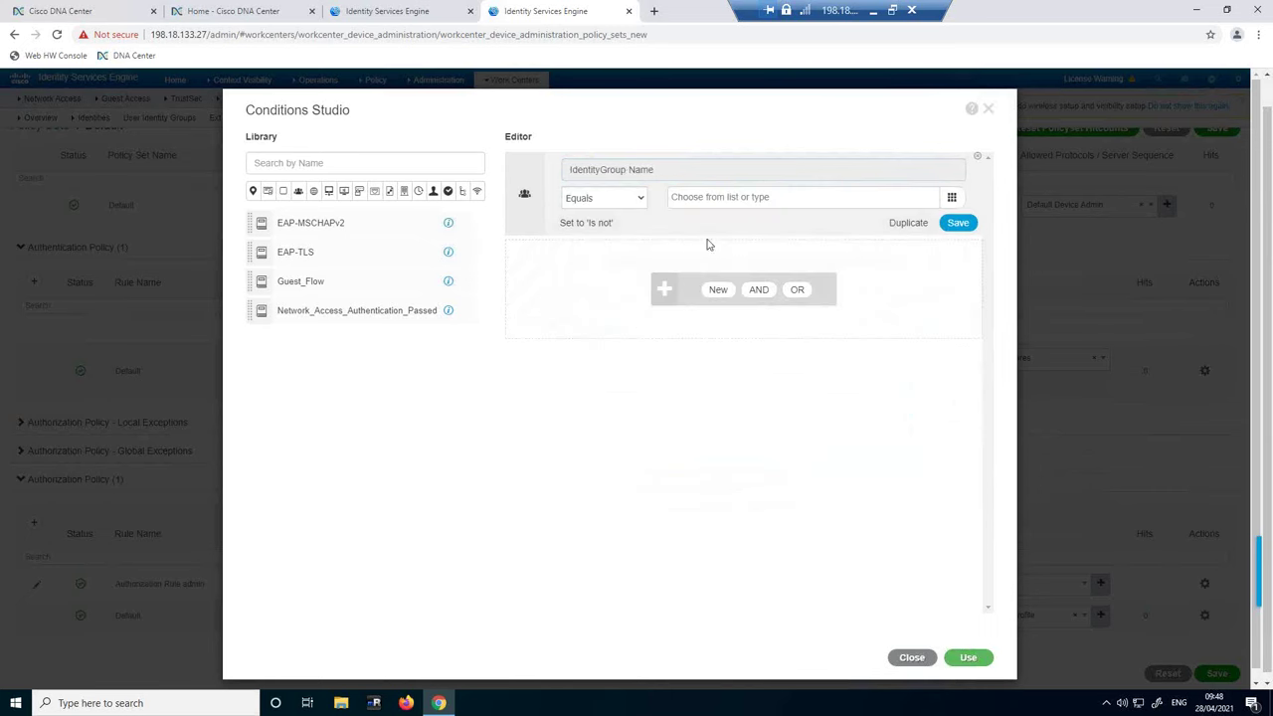
left_click(730, 196)
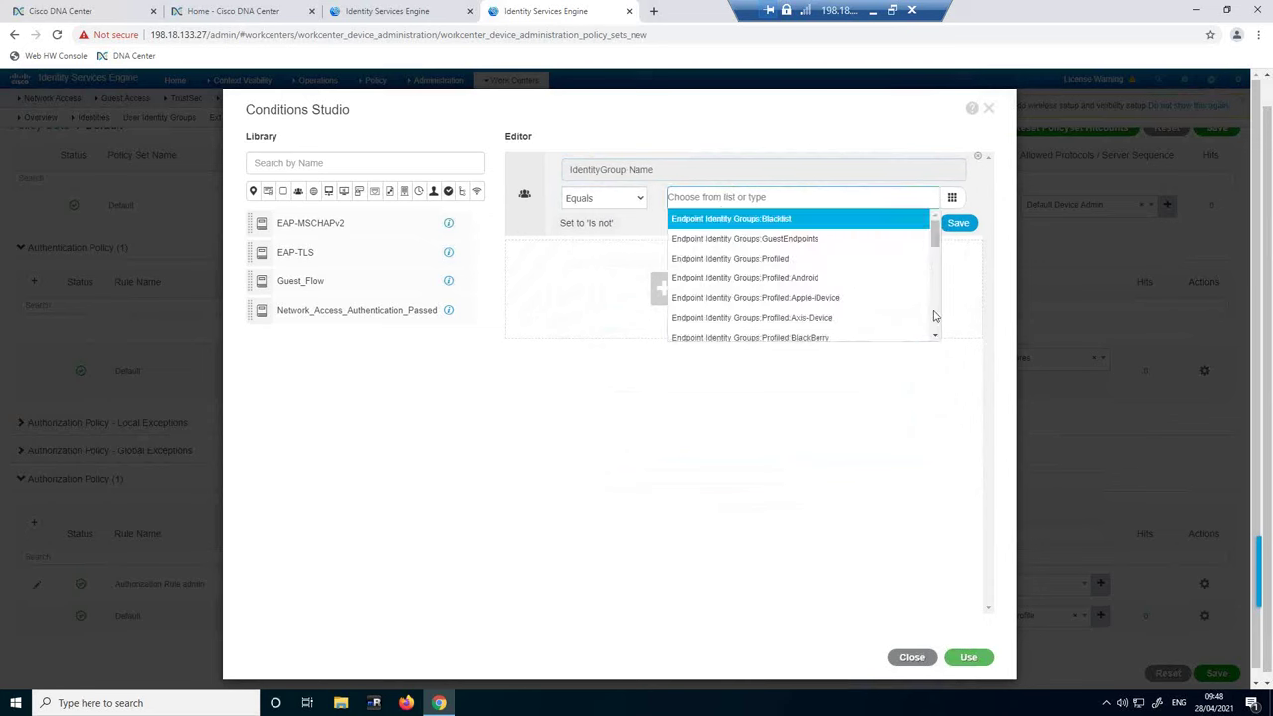
scroll(935, 317, "down", 10)
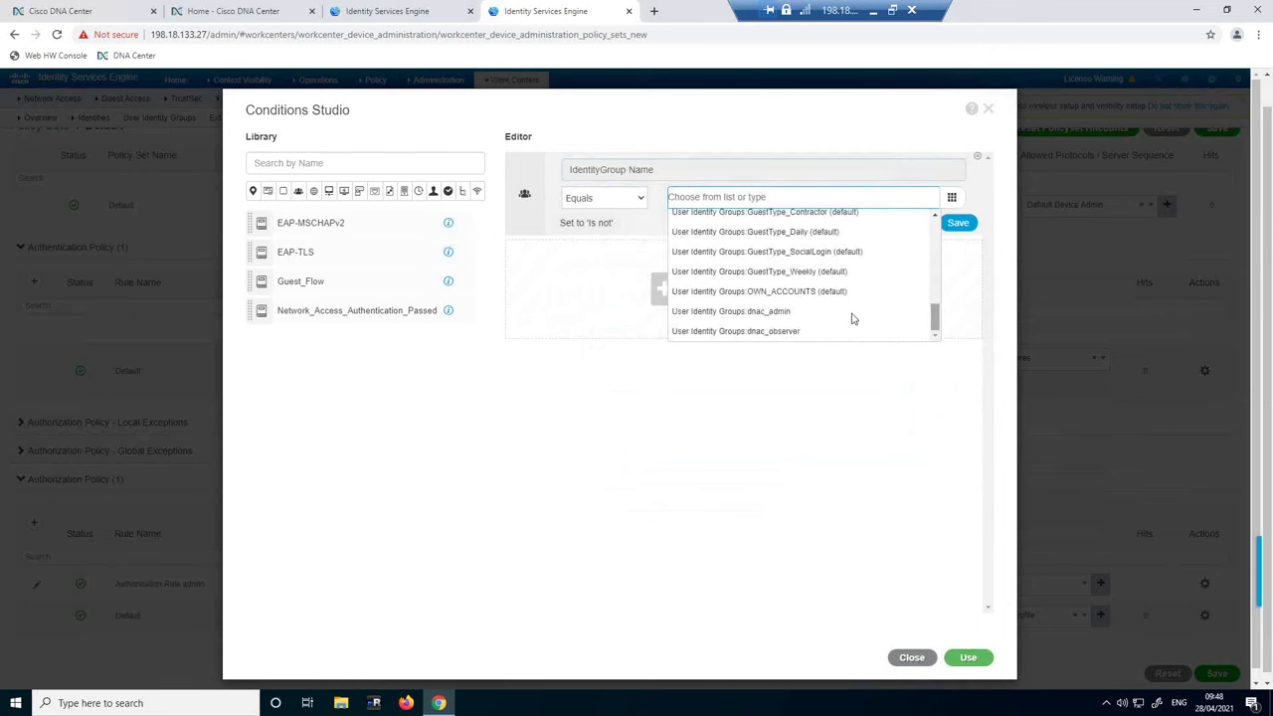
left_click(781, 314)
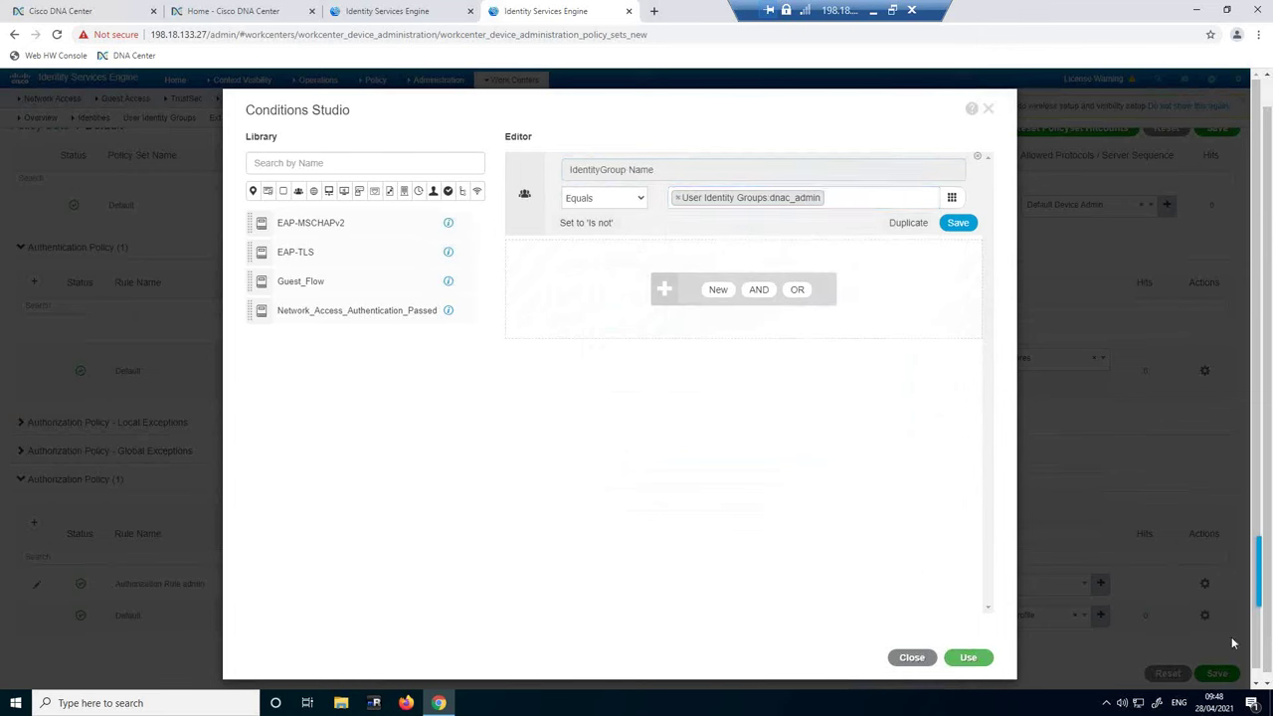
left_click(1260, 680)
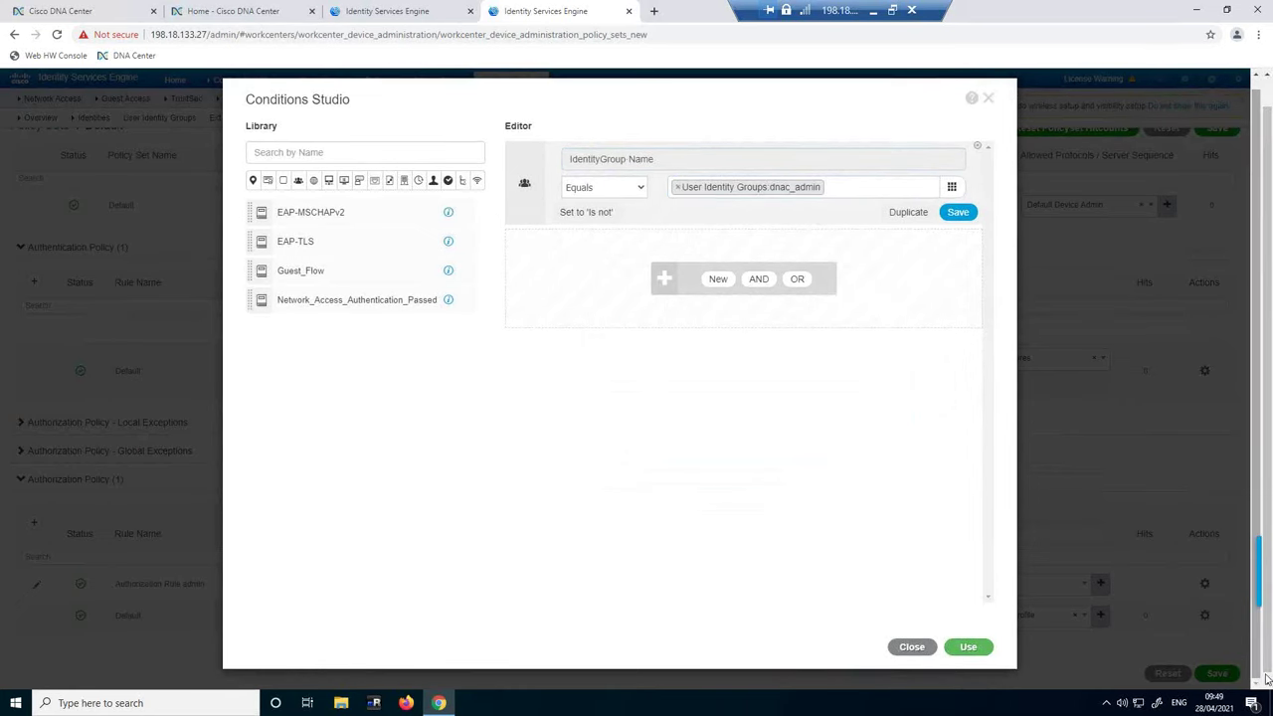
left_click(1261, 678)
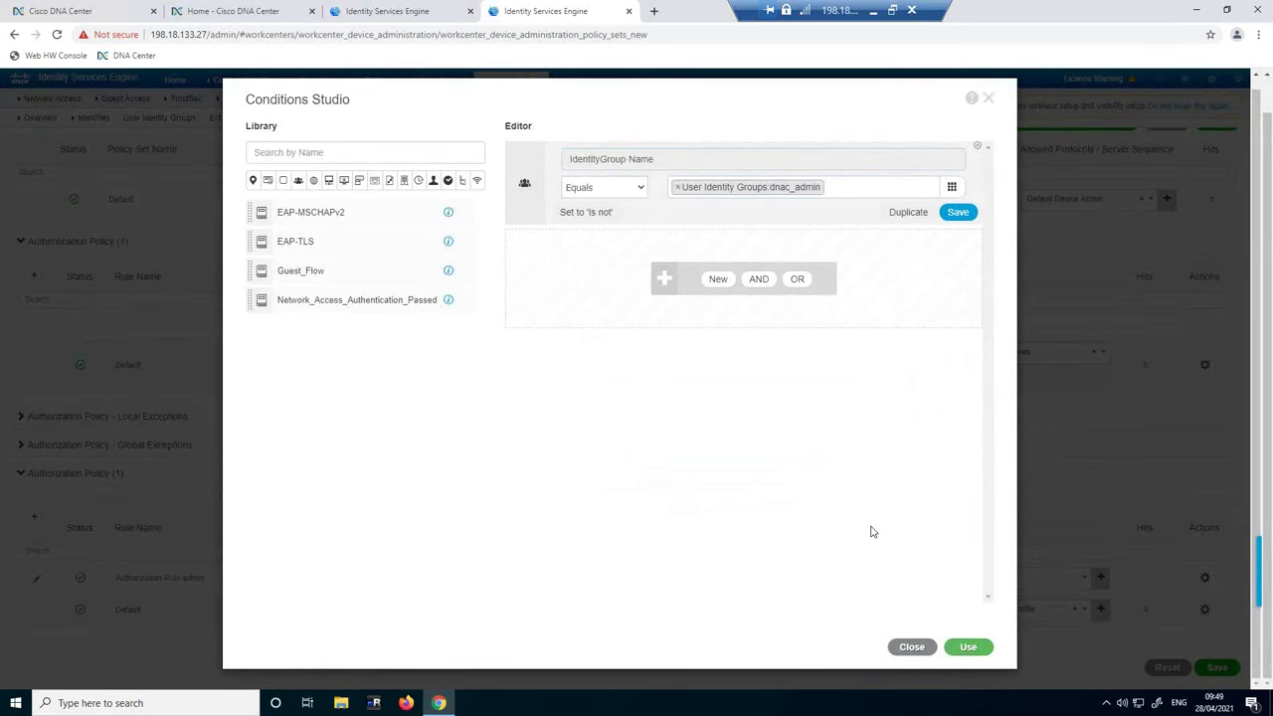
Apply the condition, give the admin rule allow_all_admin commands and dnac_admin shell profile, and insert another rule.
left_click(970, 648)
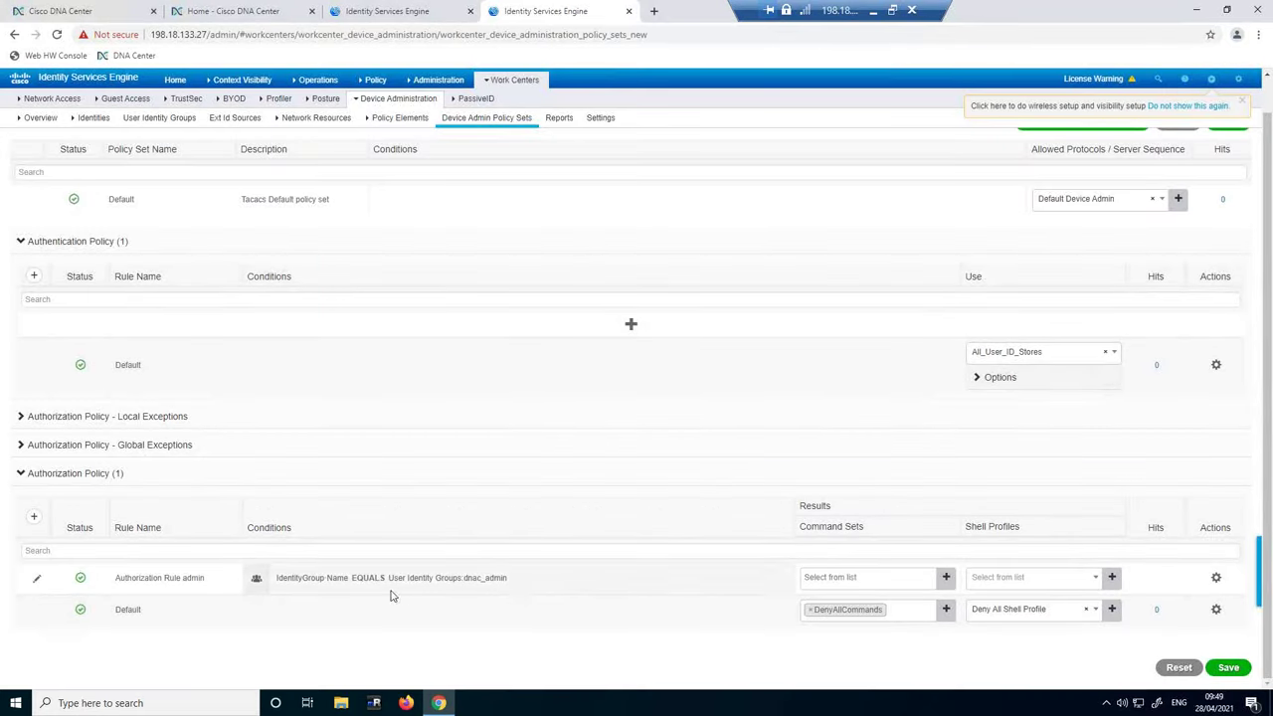
left_click(932, 581)
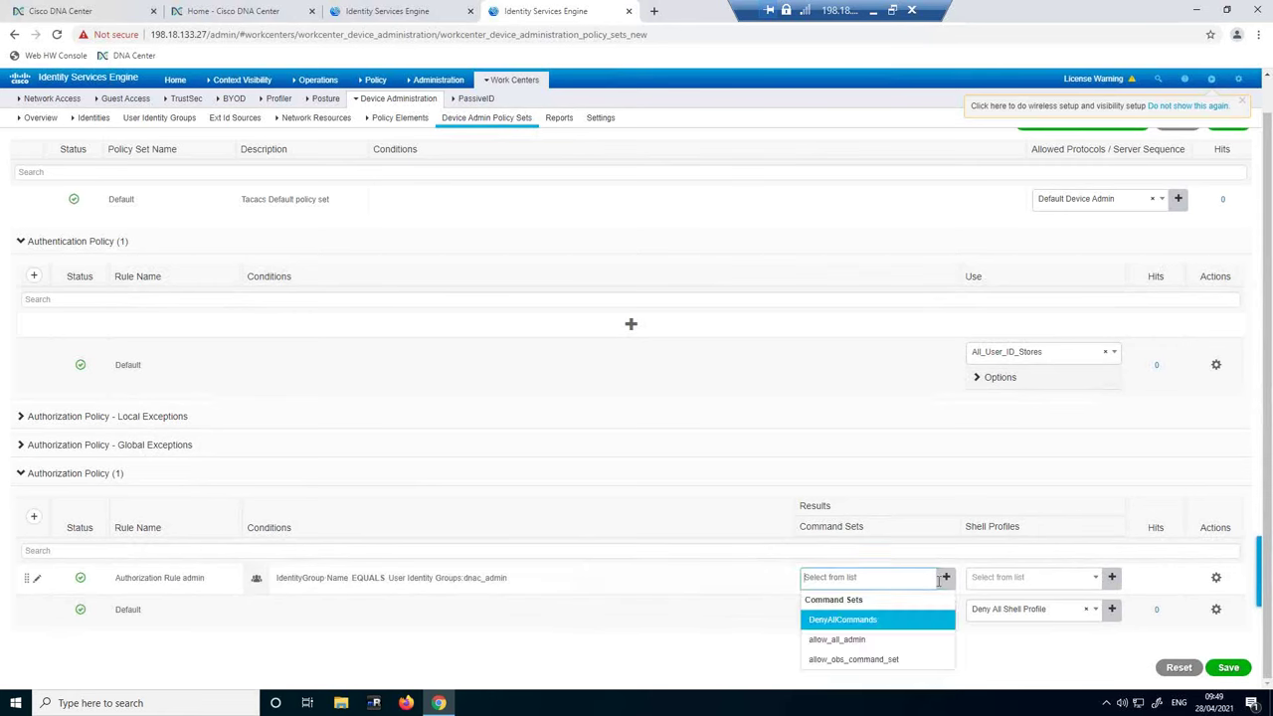
left_click(859, 641)
left_click(1095, 583)
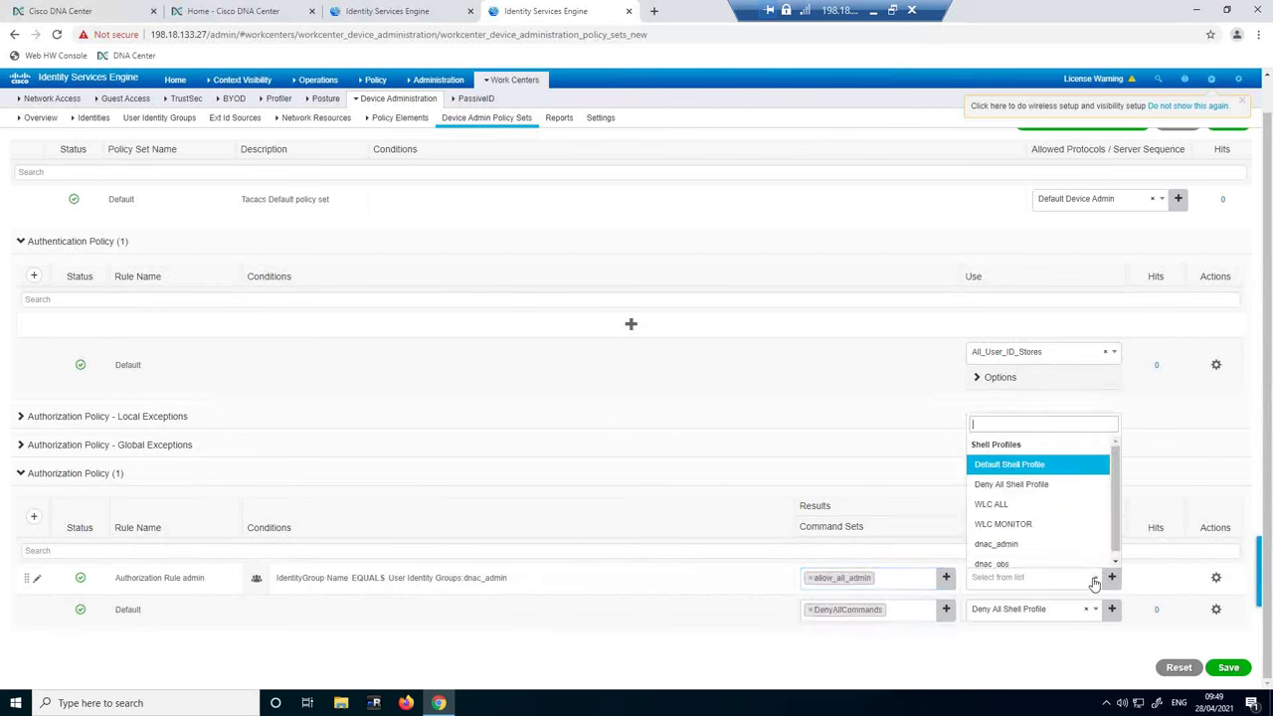
left_click(1016, 545)
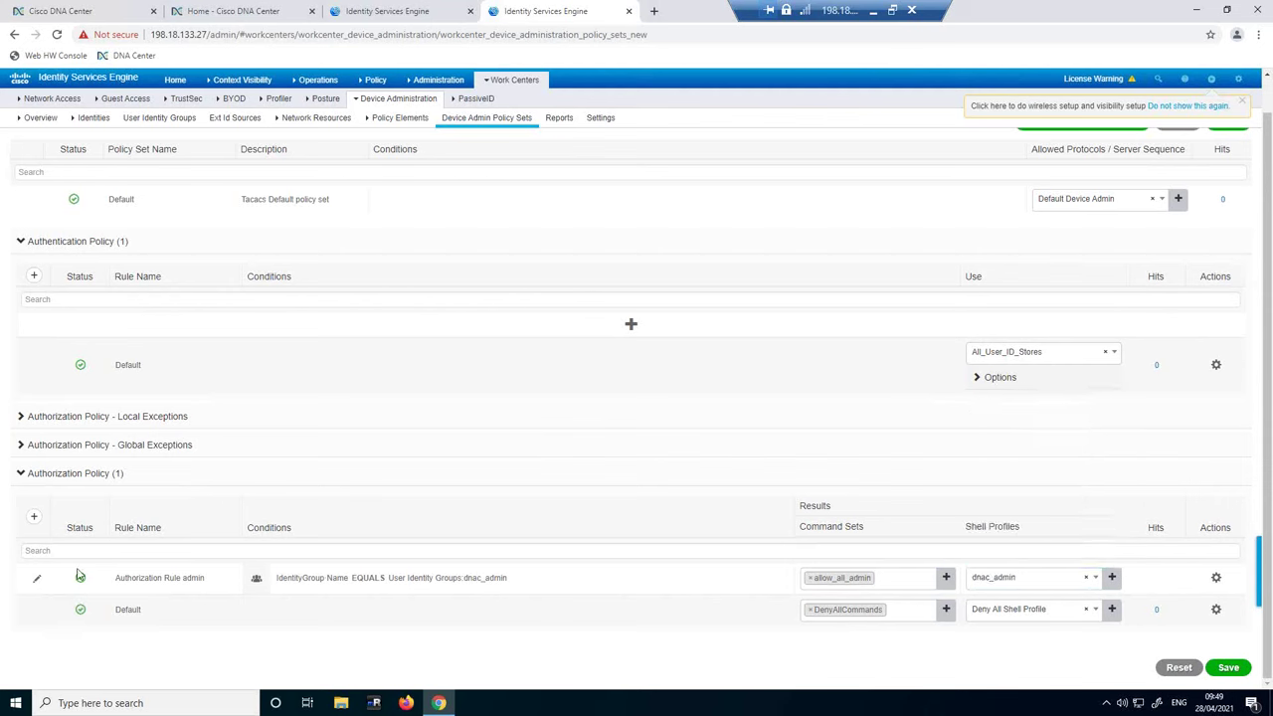
left_click(33, 516)
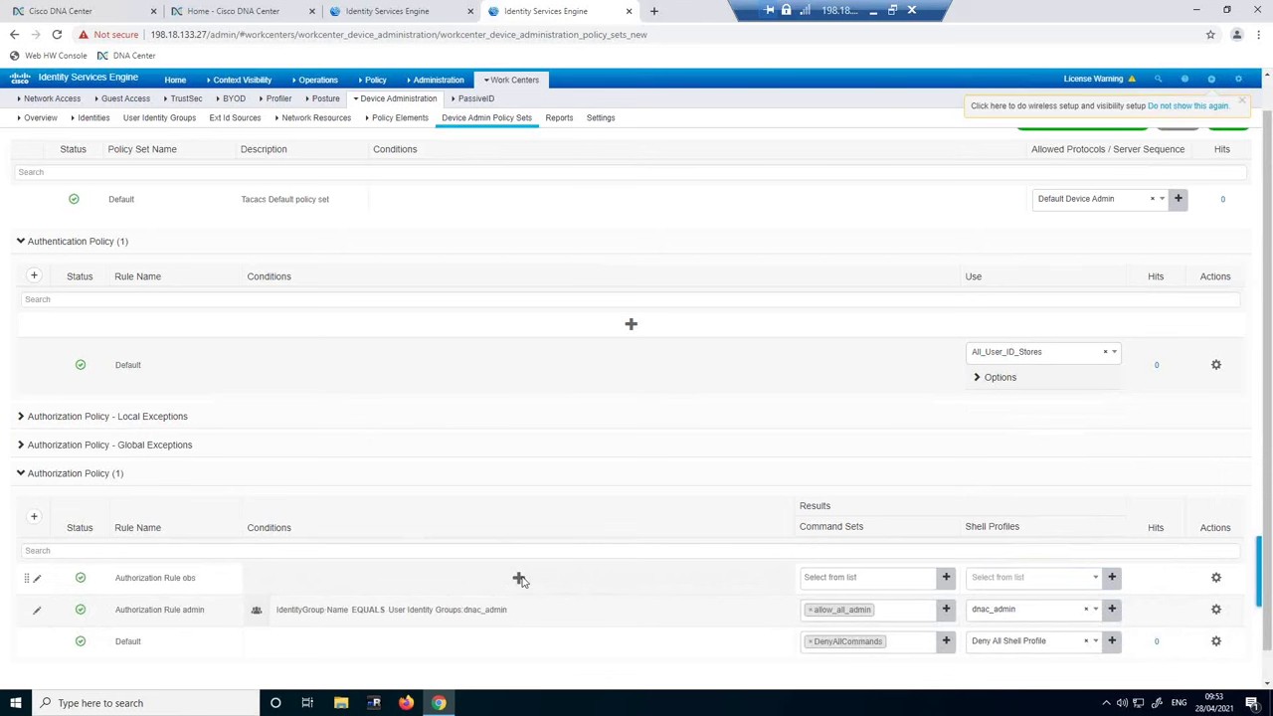
Give the obs rule the condition IdentityGroup Name Equals User Identity Groups:dnac_observer.
left_click(519, 578)
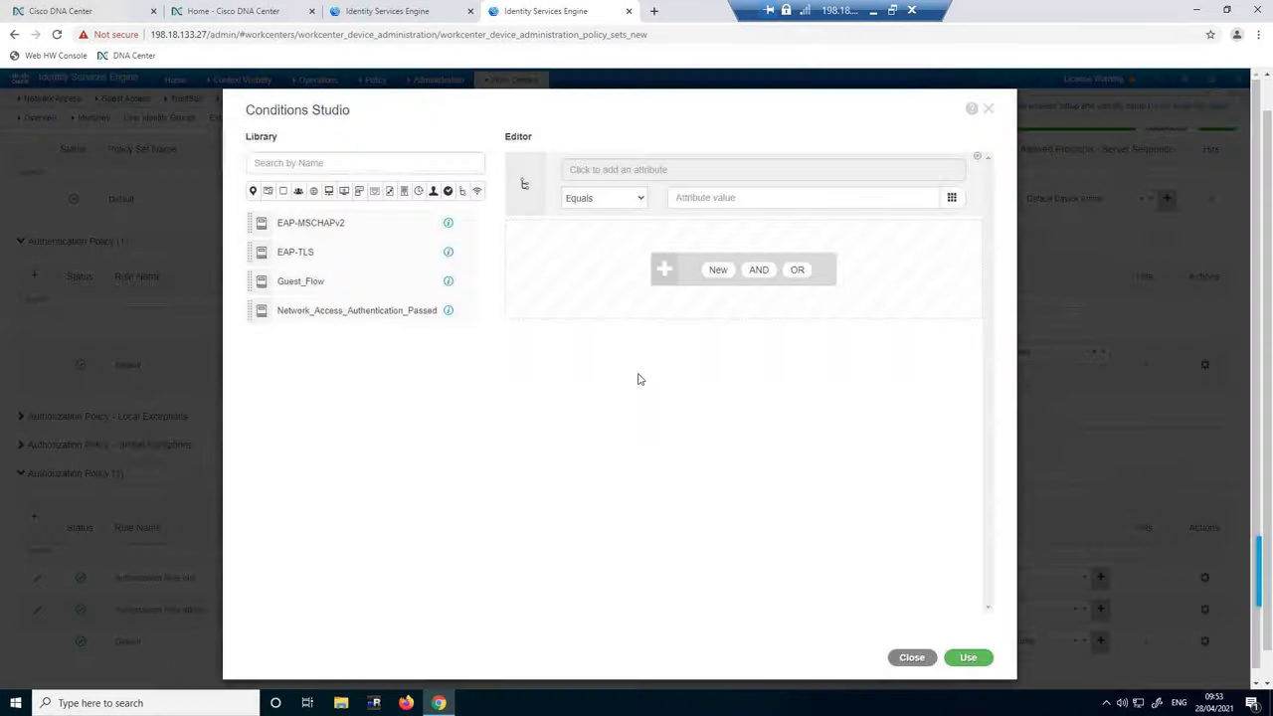
left_click(710, 171)
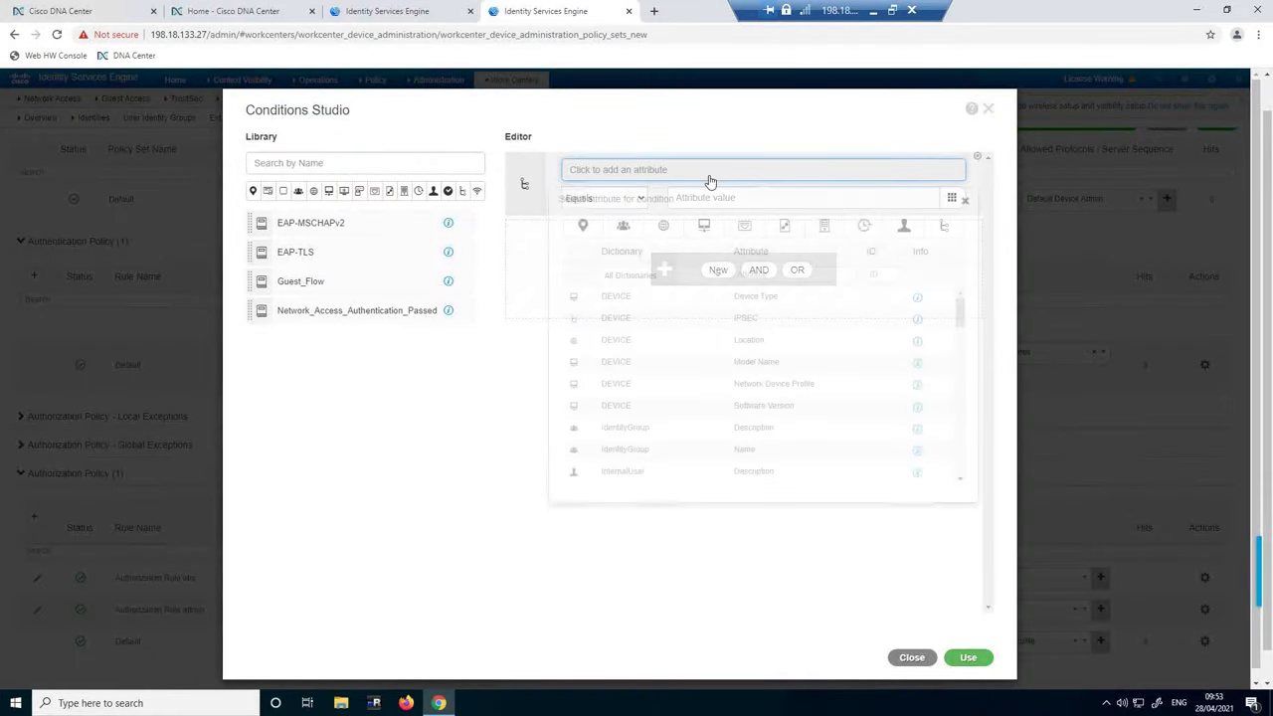
left_click(625, 227)
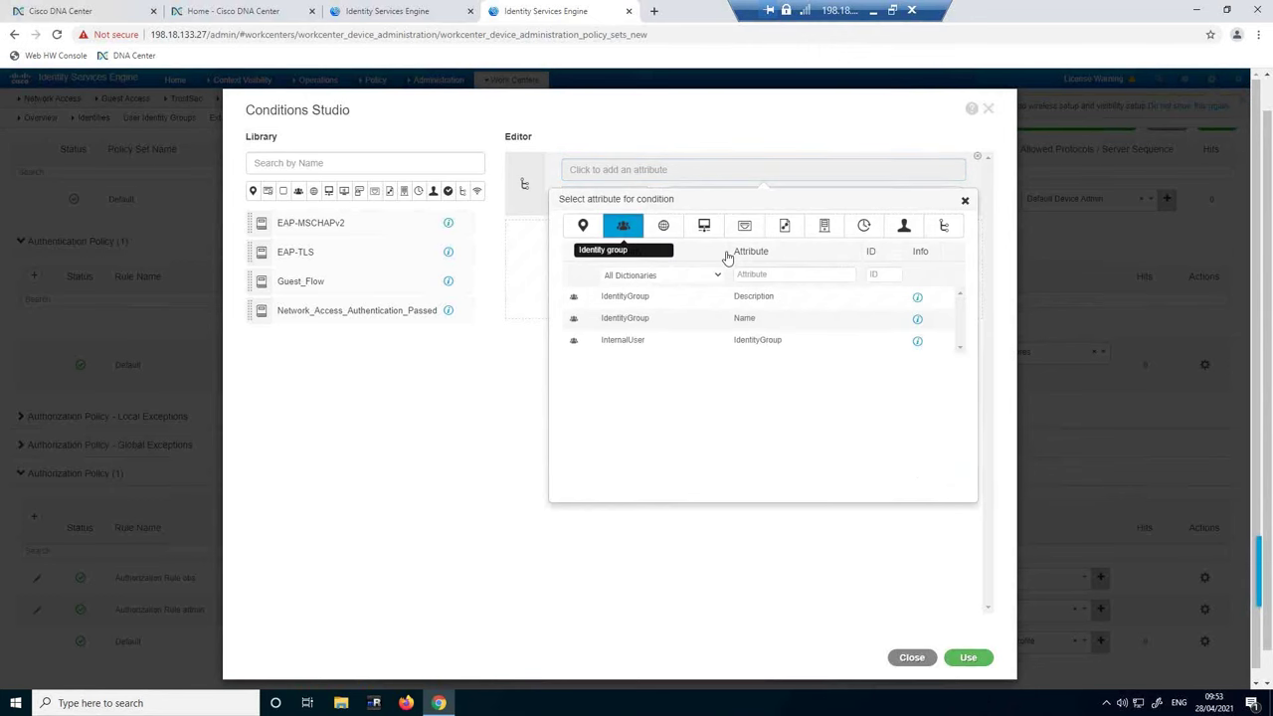
left_click(636, 321)
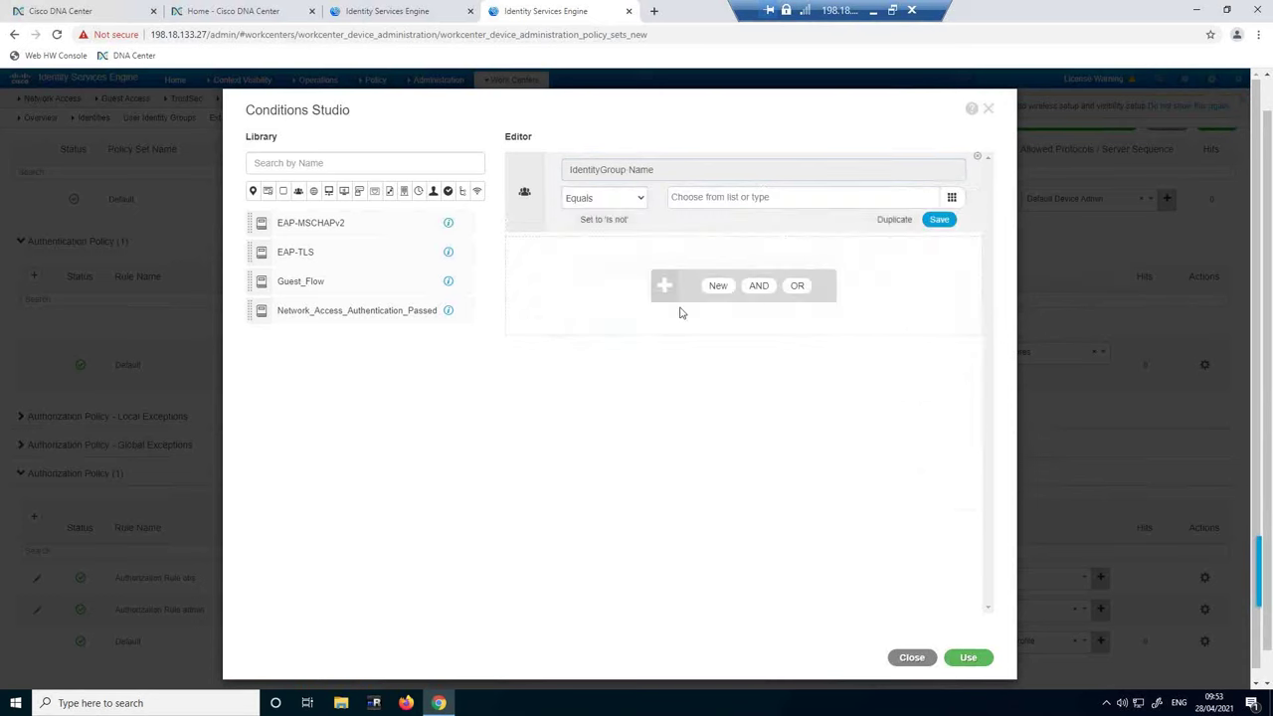
left_click(783, 198)
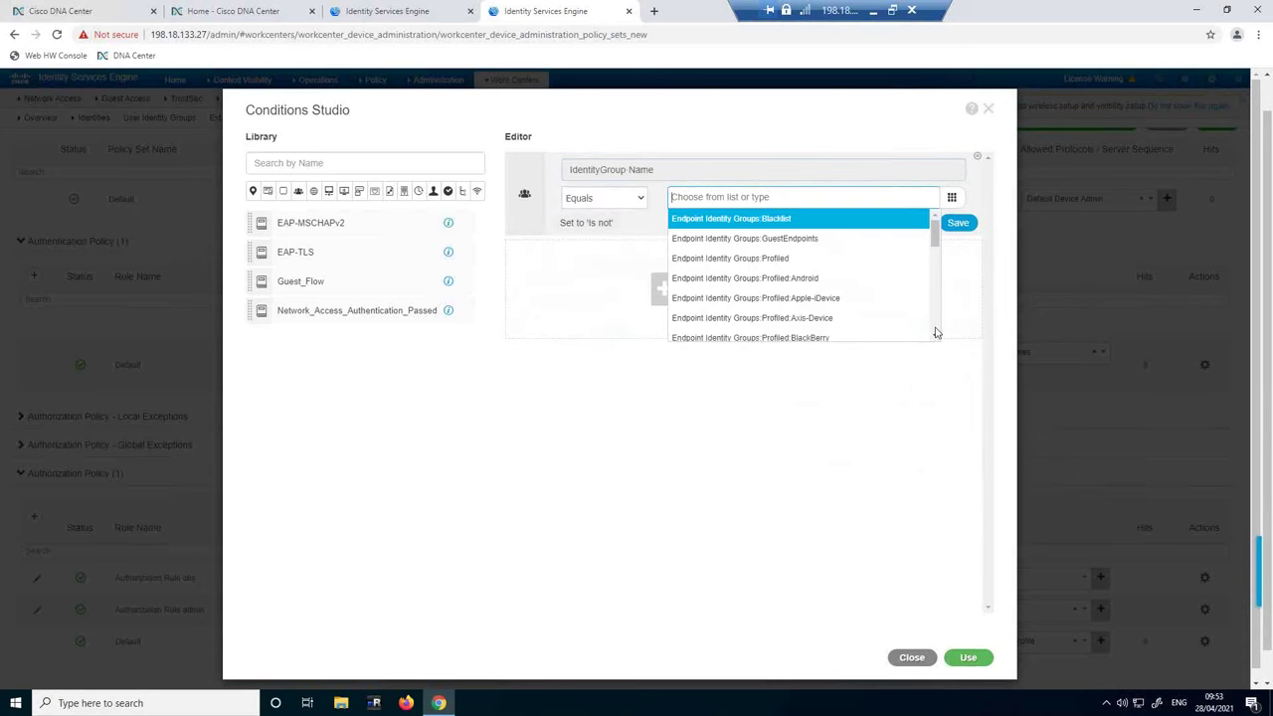
scroll(934, 330, "down", 10)
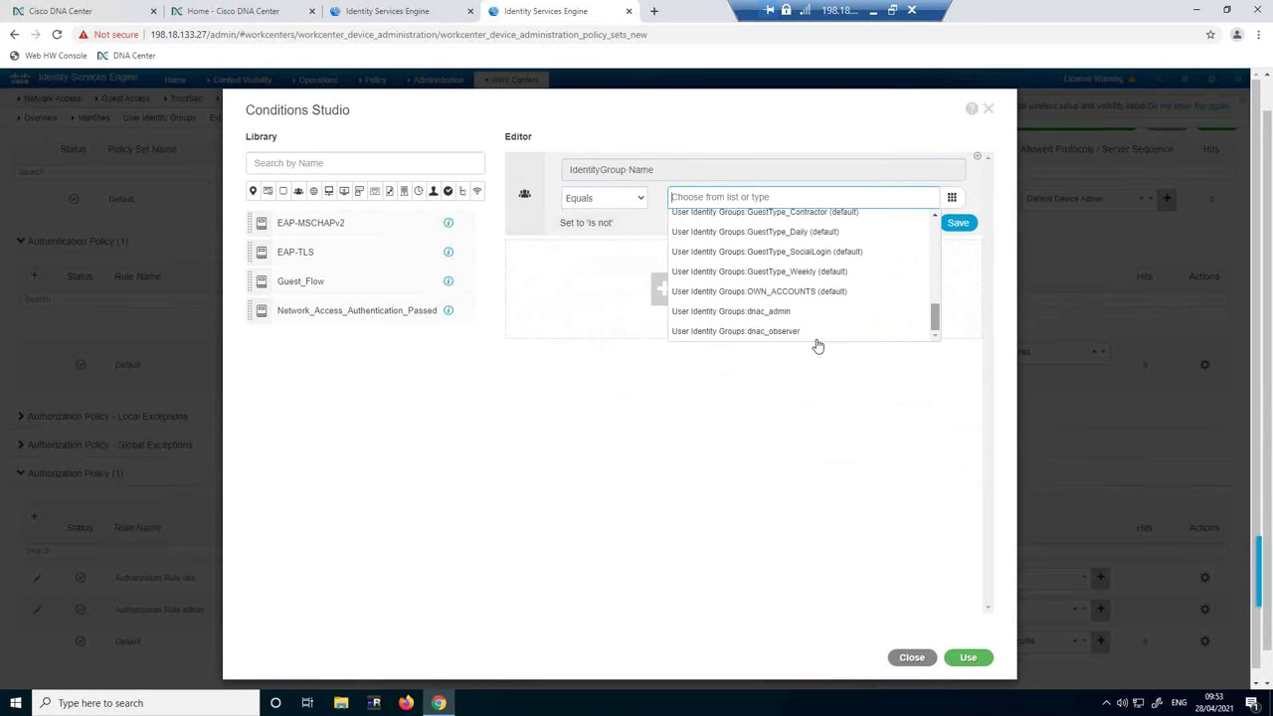
left_click(796, 332)
left_click(969, 659)
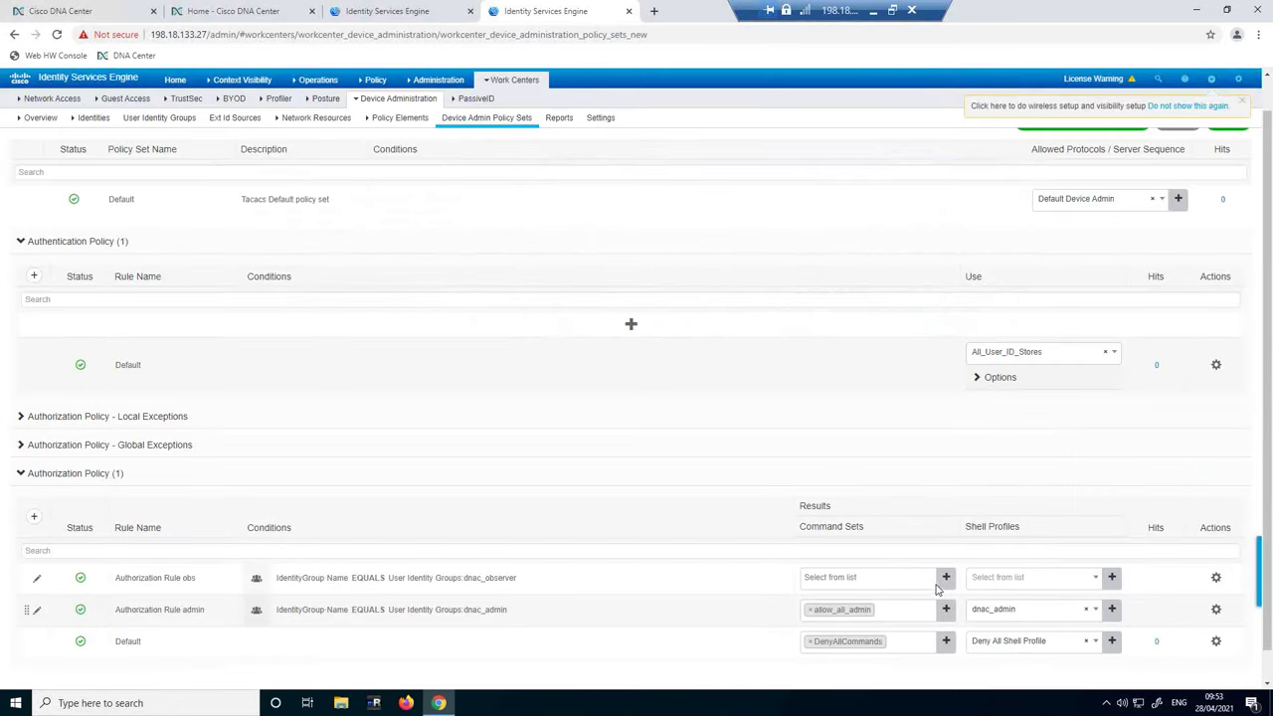
left_click(930, 578)
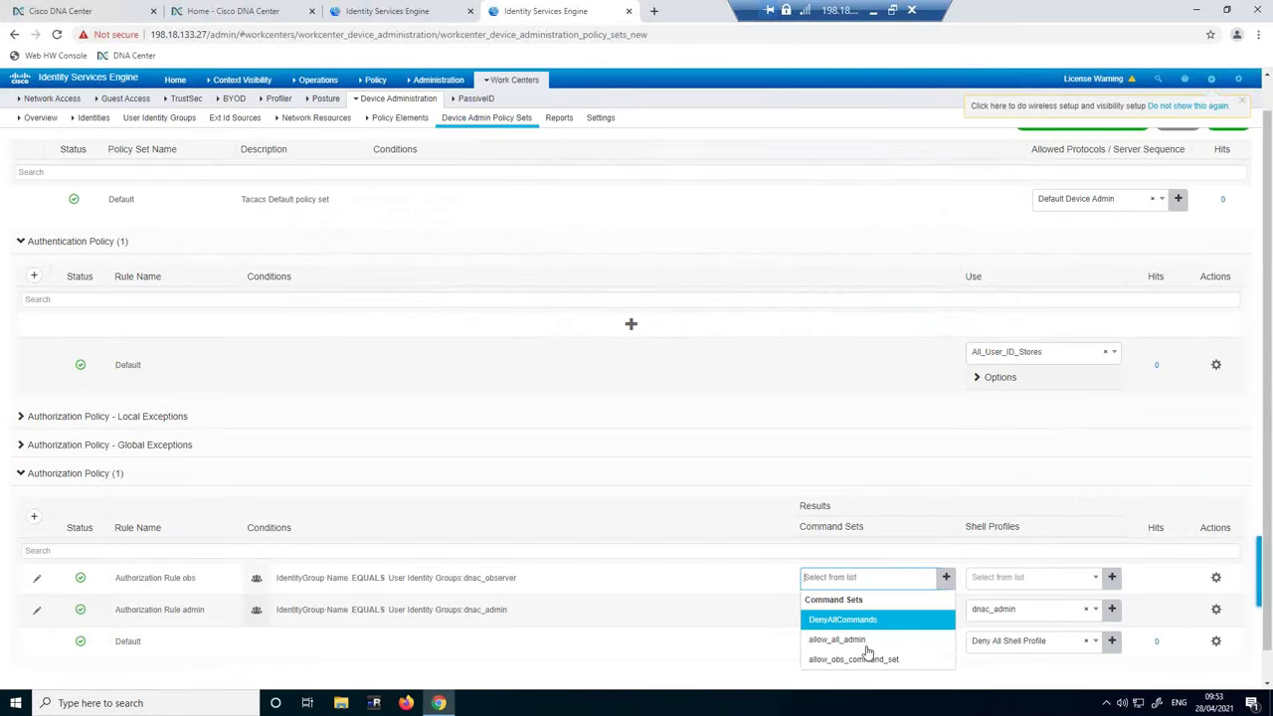
Assign allow_obs_command_set and the dnac_obs shell profile to the obs rule, then save.
left_click(864, 659)
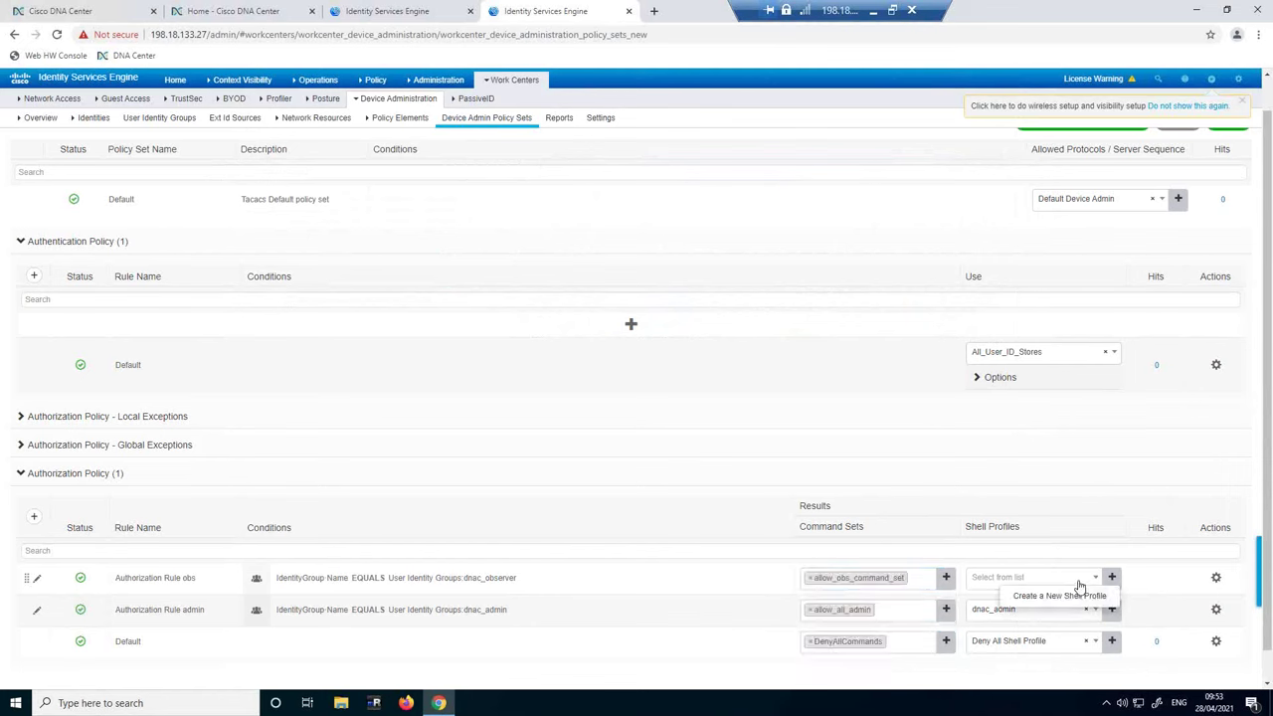
left_click(1080, 586)
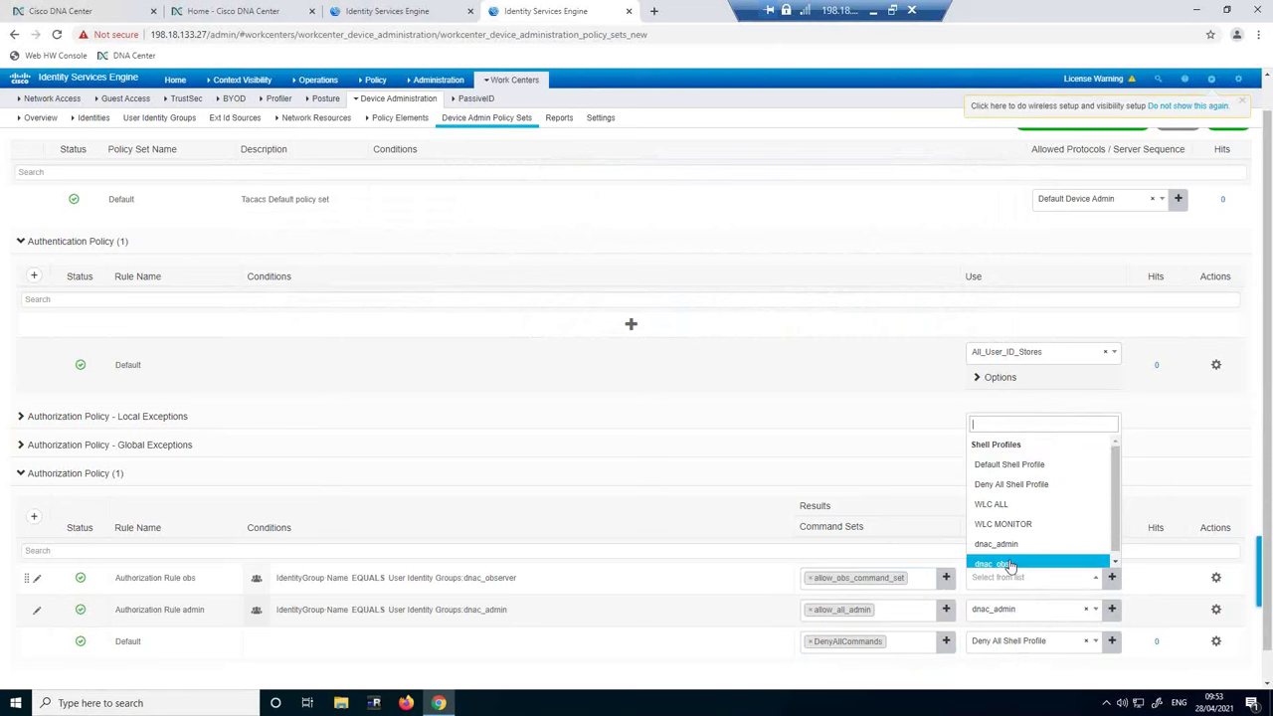
left_click(1005, 564)
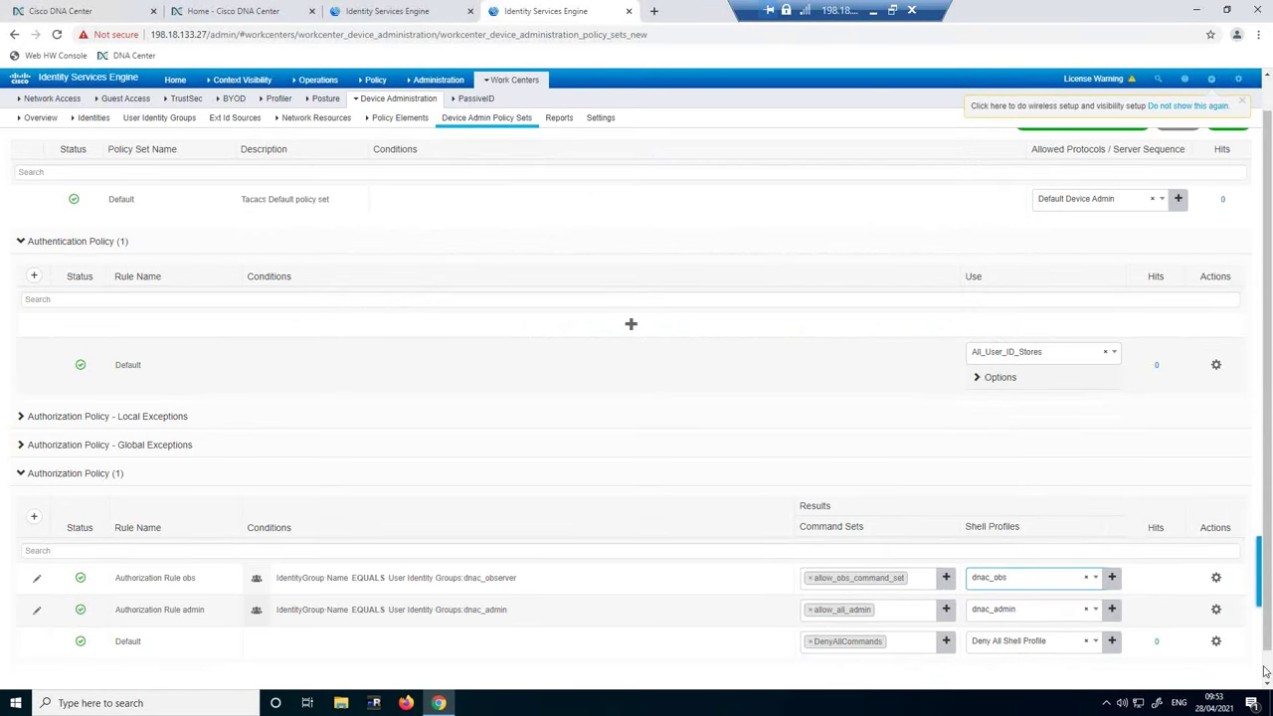
scroll(1266, 673, "down", 1)
left_click(1226, 667)
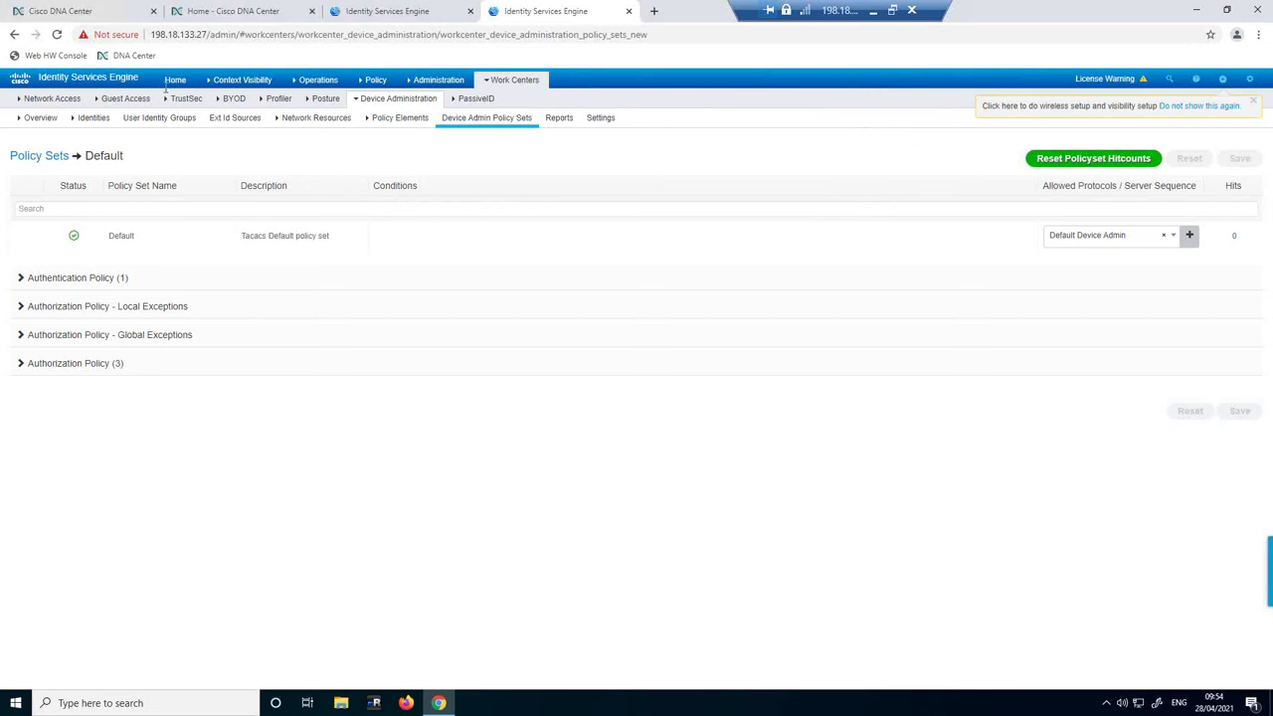
Open DNA Center's External Authentication settings and look over the AAA server address list.
left_click(99, 18)
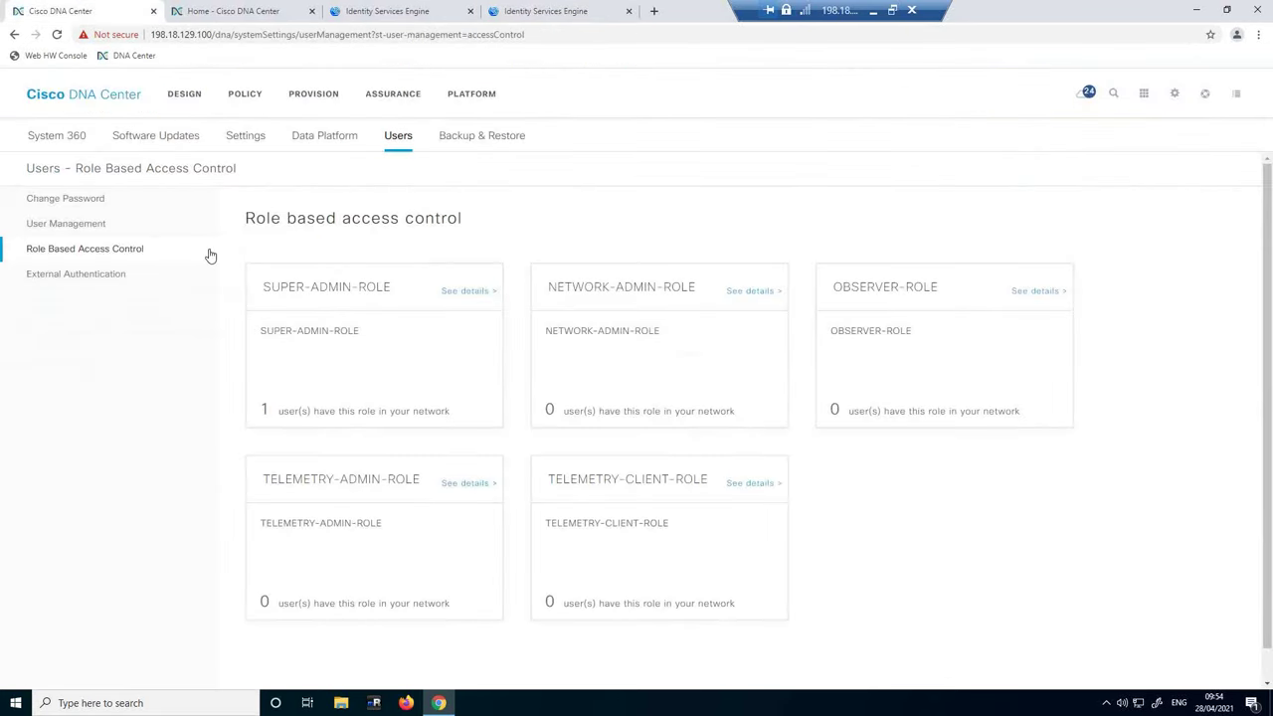
left_click(79, 274)
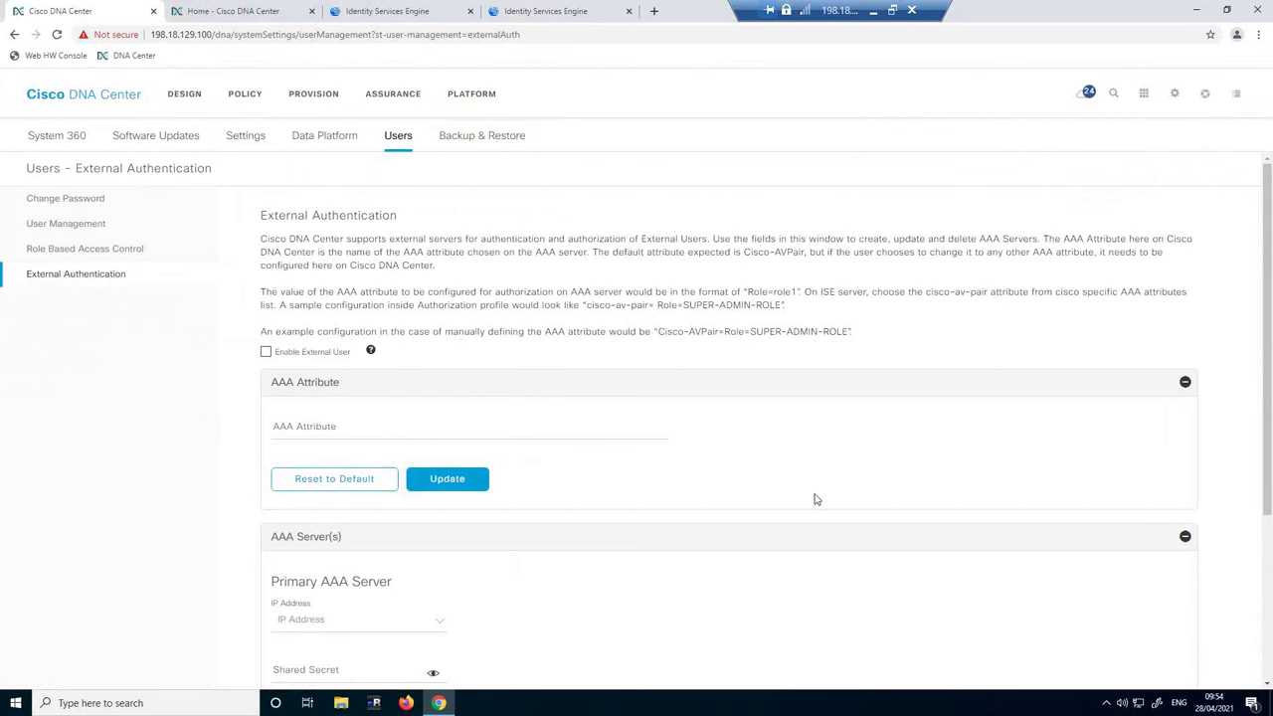
scroll(1084, 553, "down", 3)
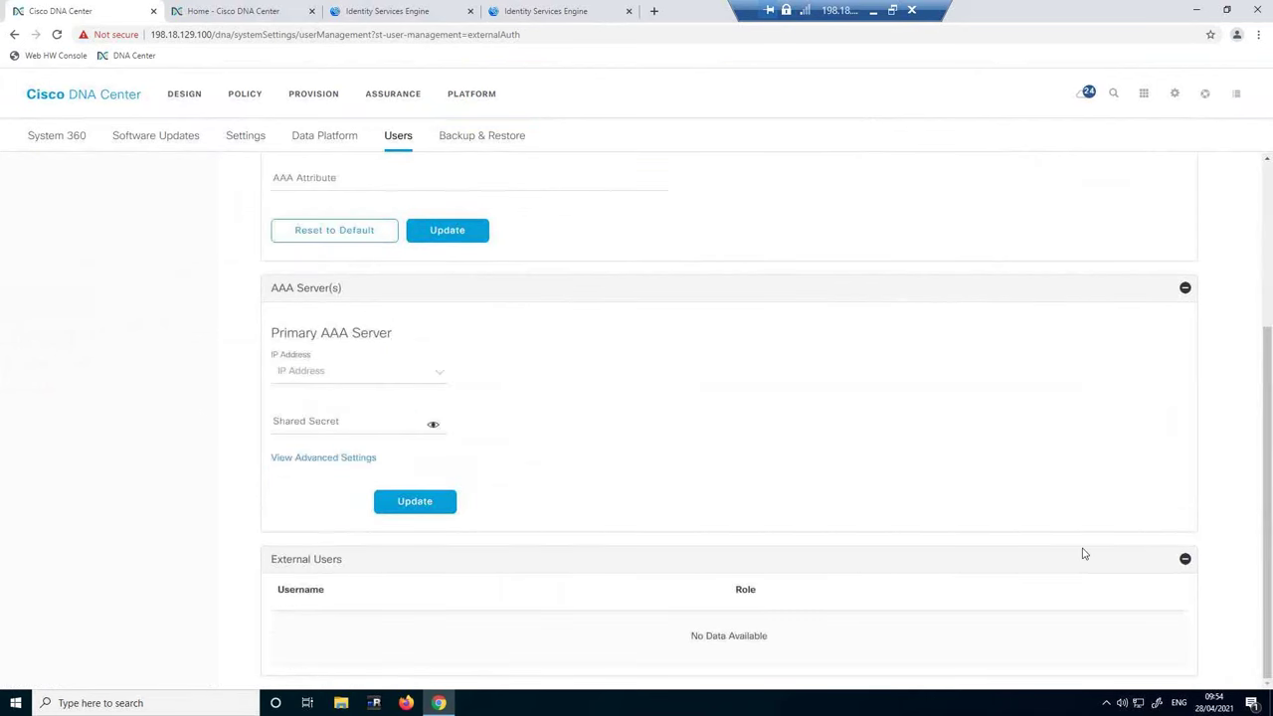
left_click(441, 377)
left_click(370, 370)
scroll(241, 366, "up", 1)
scroll(242, 365, "up", 1)
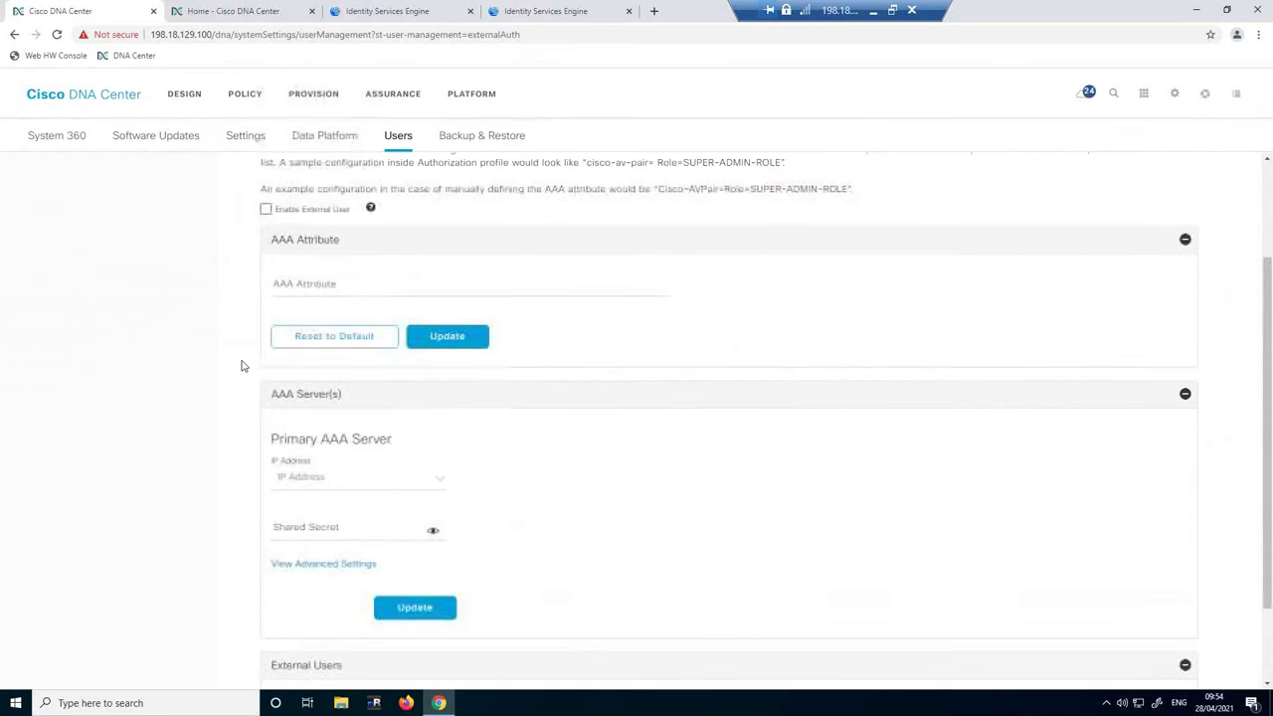
Enable external users and set primary AAA server 198.18.133.27 with its shared secret over TACACS.
left_click(266, 211)
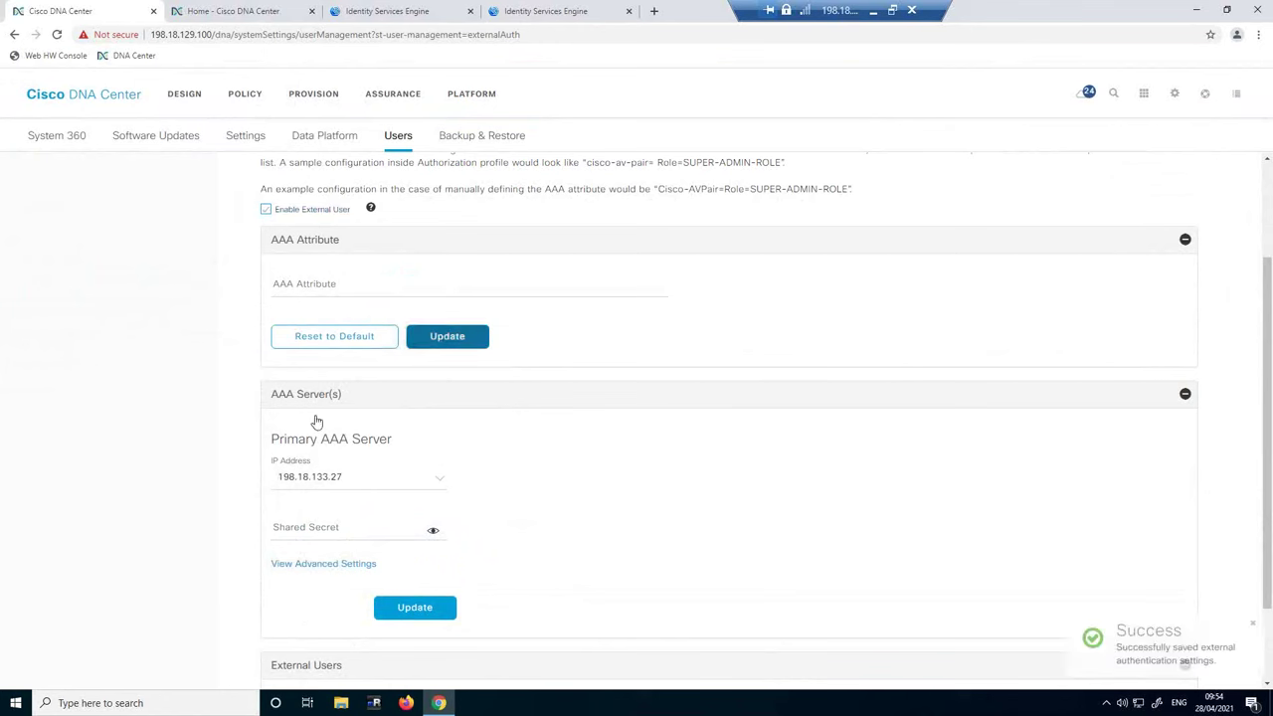
left_click(441, 481)
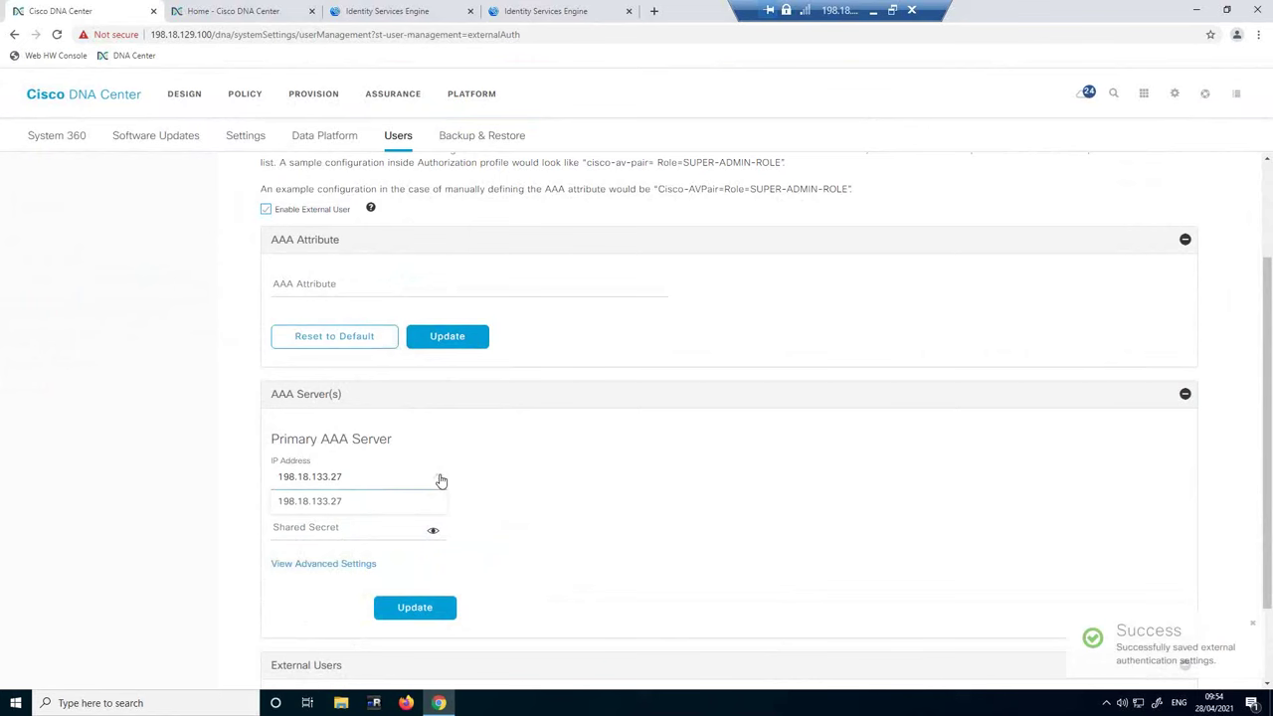
left_click(392, 503)
left_click(361, 528)
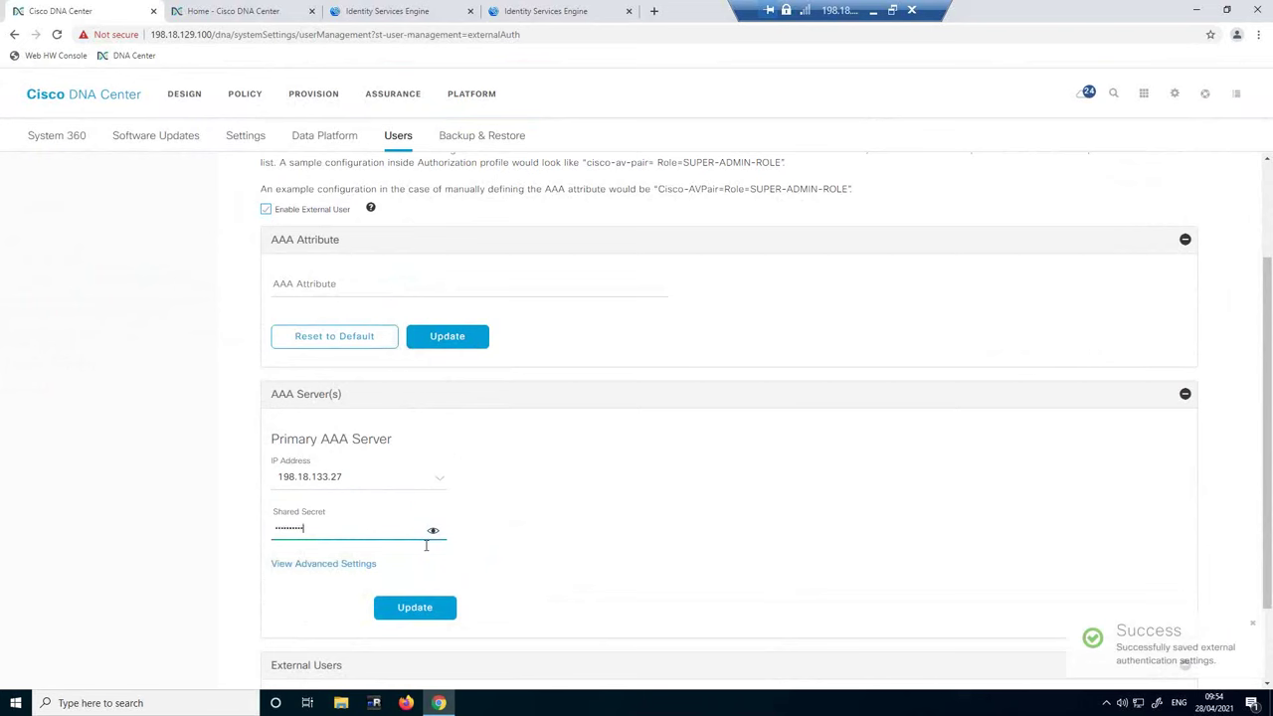
left_click(364, 564)
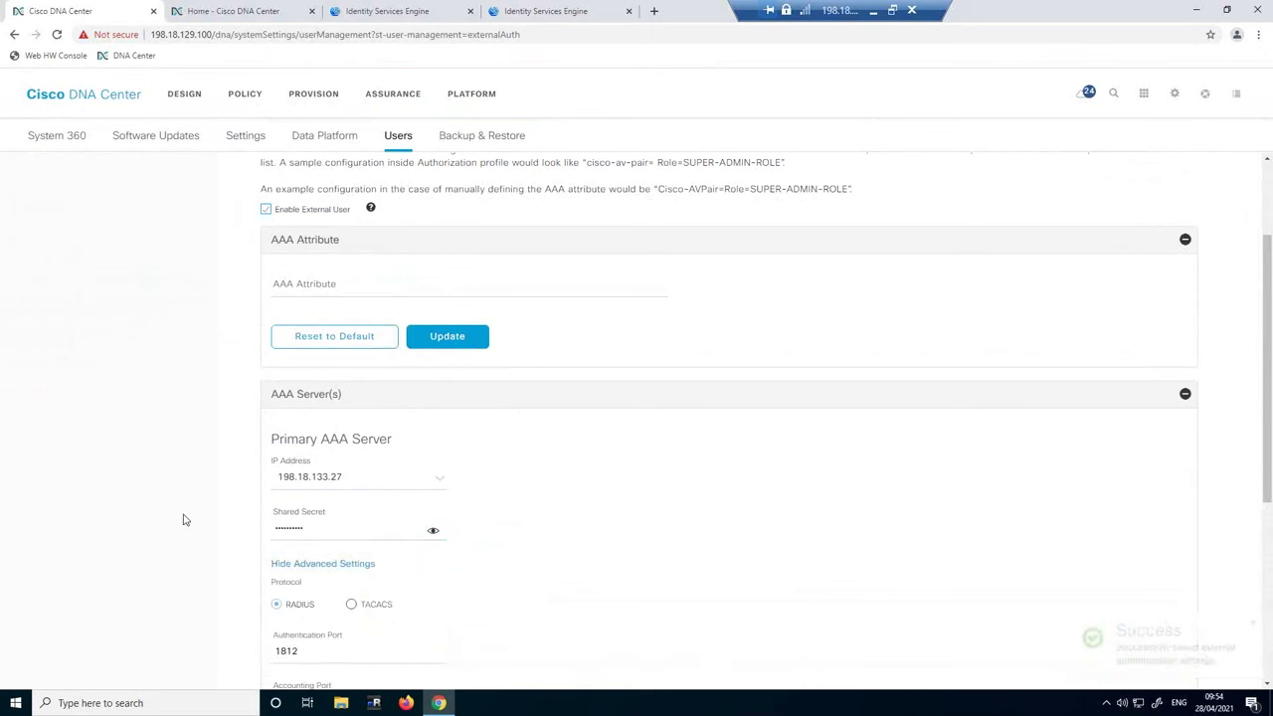
left_click(353, 607)
scroll(208, 576, "down", 2)
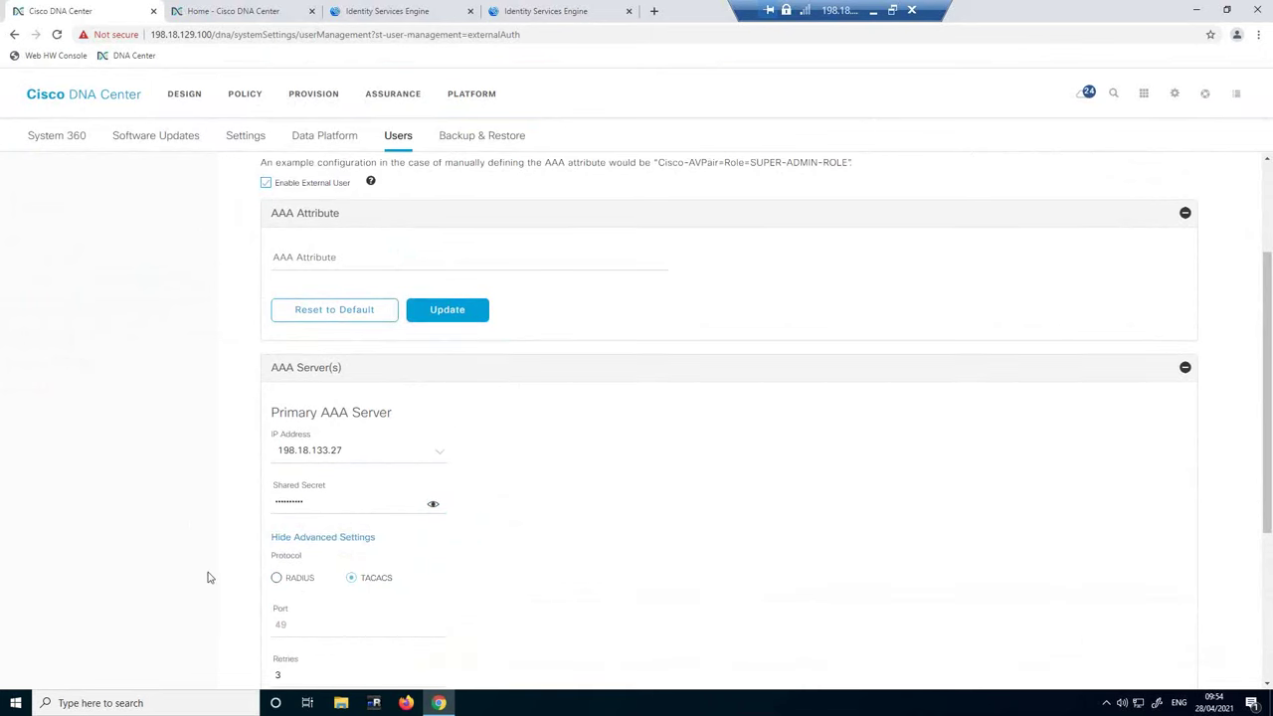
scroll(207, 577, "down", 5)
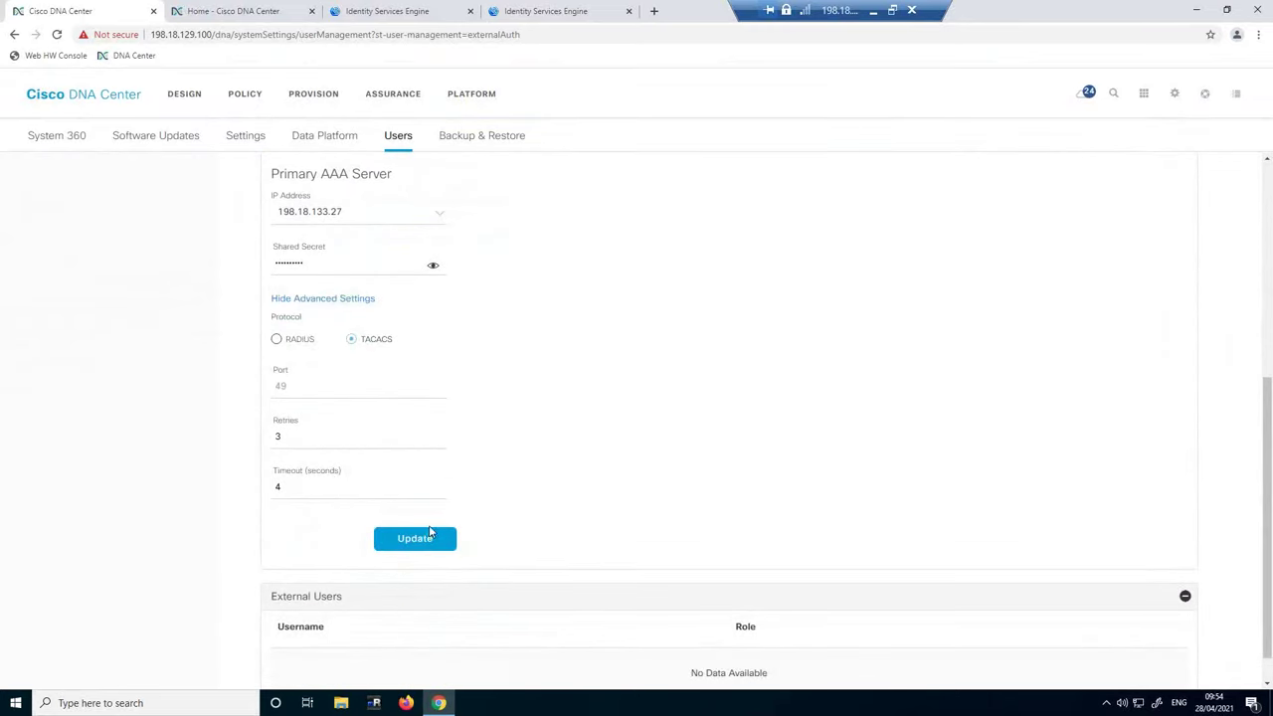
left_click(413, 548)
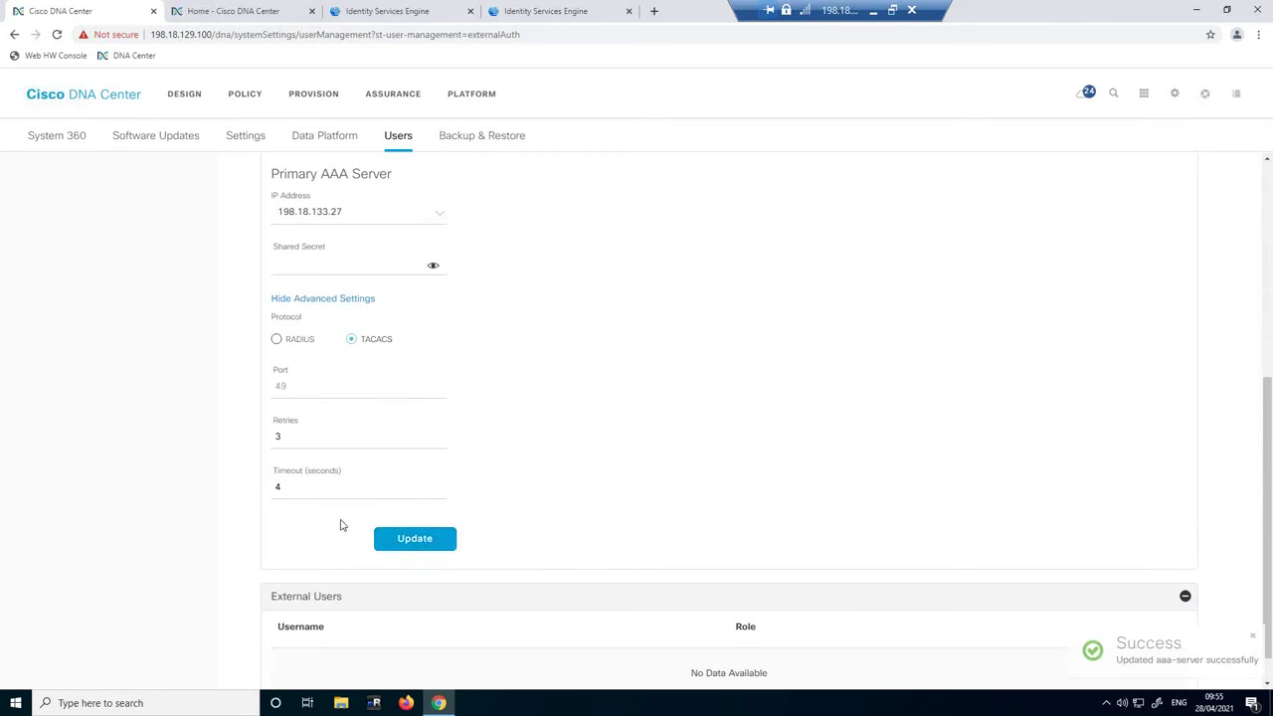
left_click(1263, 184)
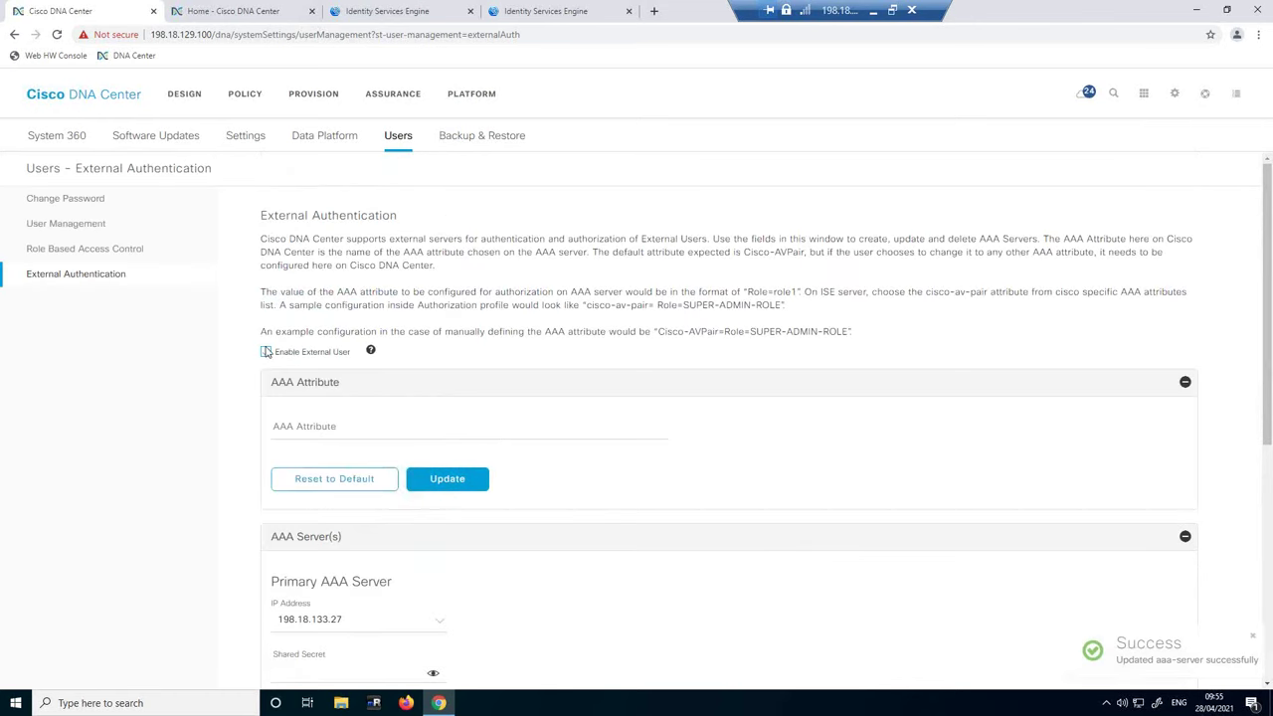